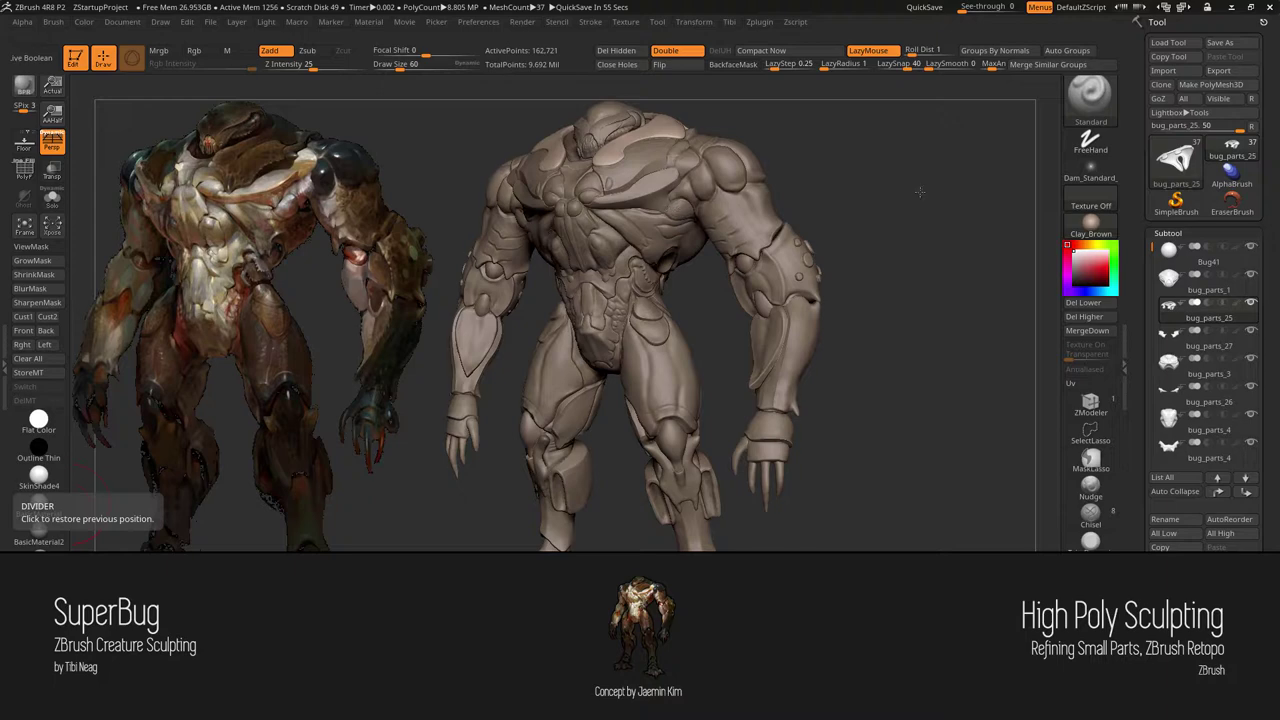
Step: Isolate bug_parts_27 and set the ZModeler edge action to Crease on EdgeLoop Complete
left_click(640, 195, "alt")
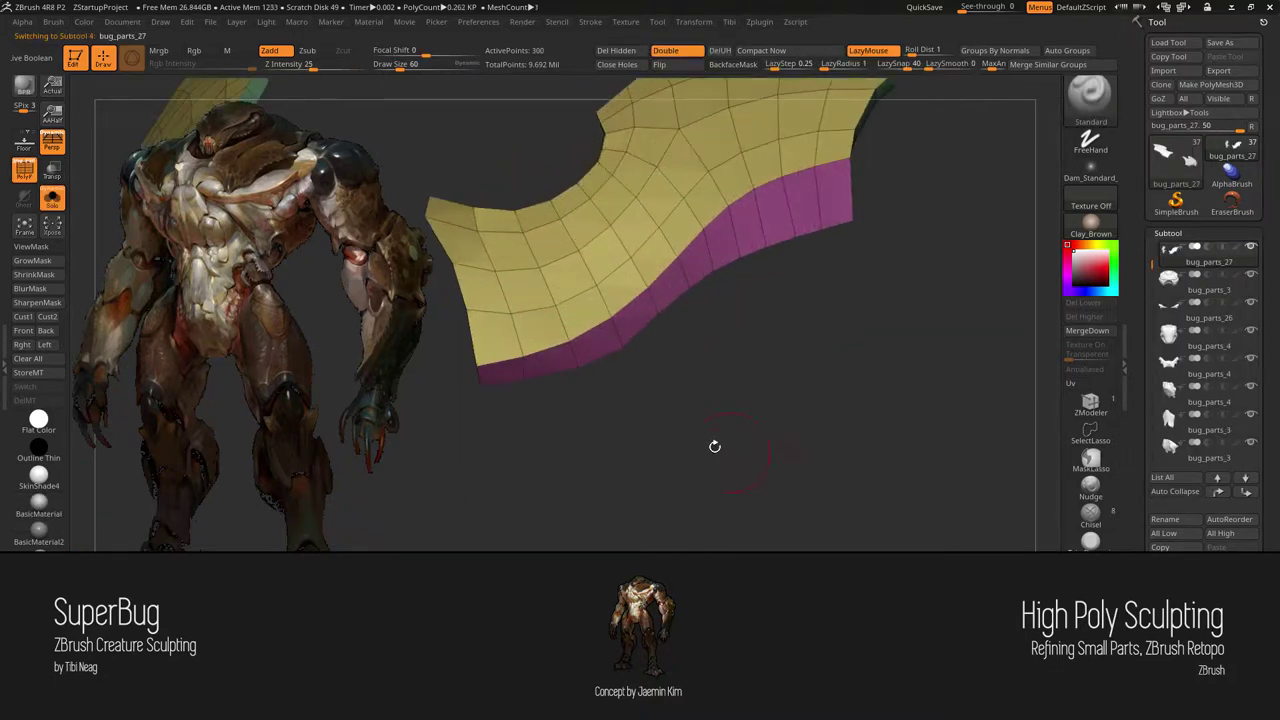
mouse_move(714, 446)
left_mouse_down()
mouse_move(968, 414)
mouse_move(709, 286)
left_mouse_up()
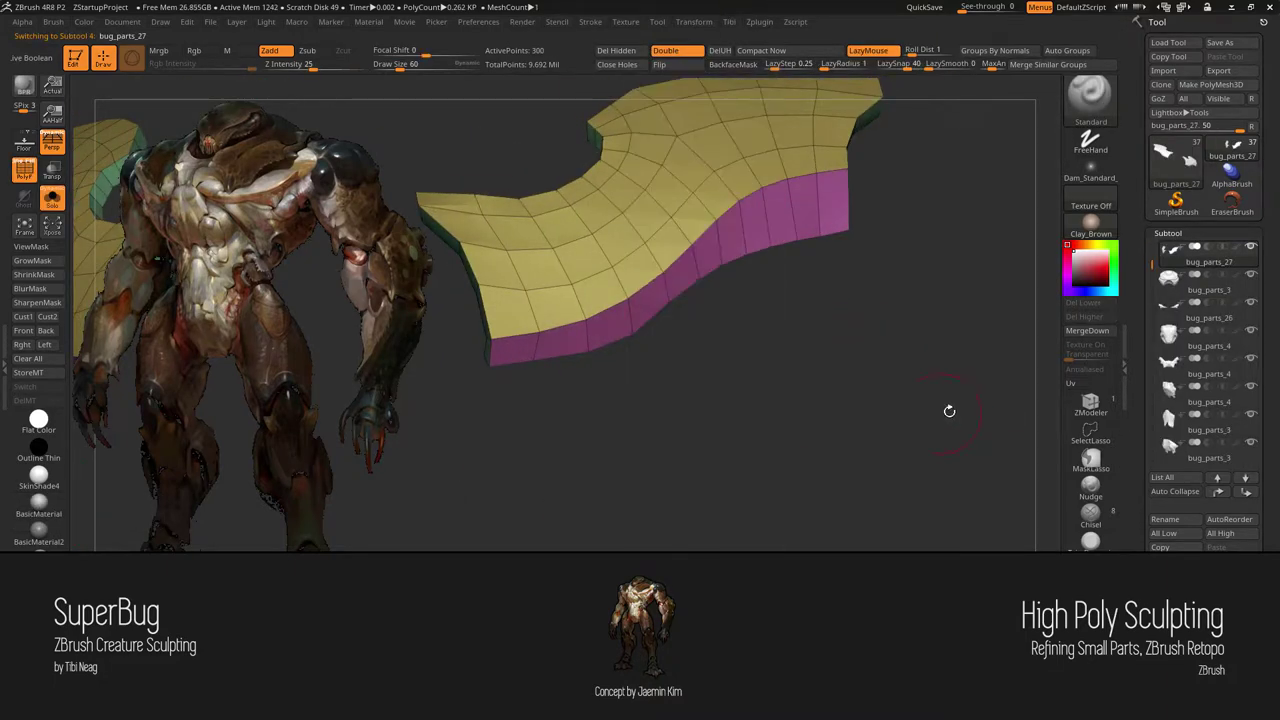
left_click(1090, 403)
key("space")
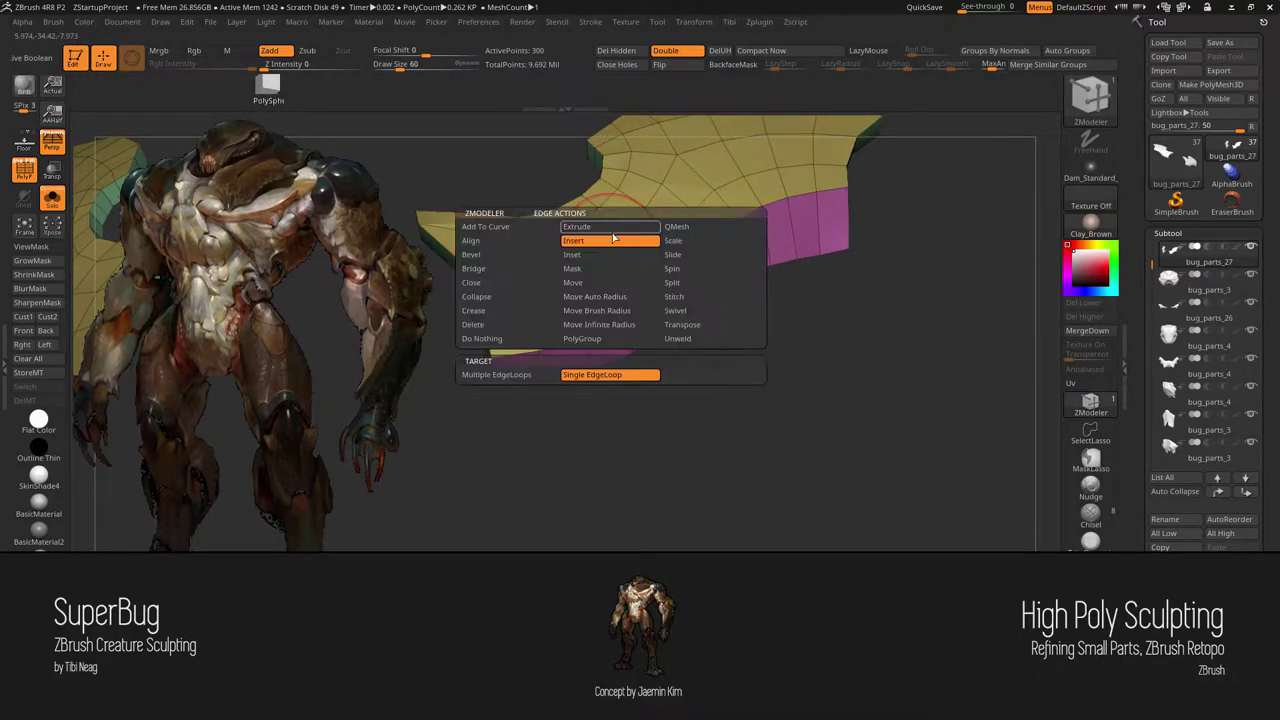
left_click(509, 306)
left_click(514, 374)
Step: Check the creased plate edges with a test Ctrl+D division, then undo it
key("space")
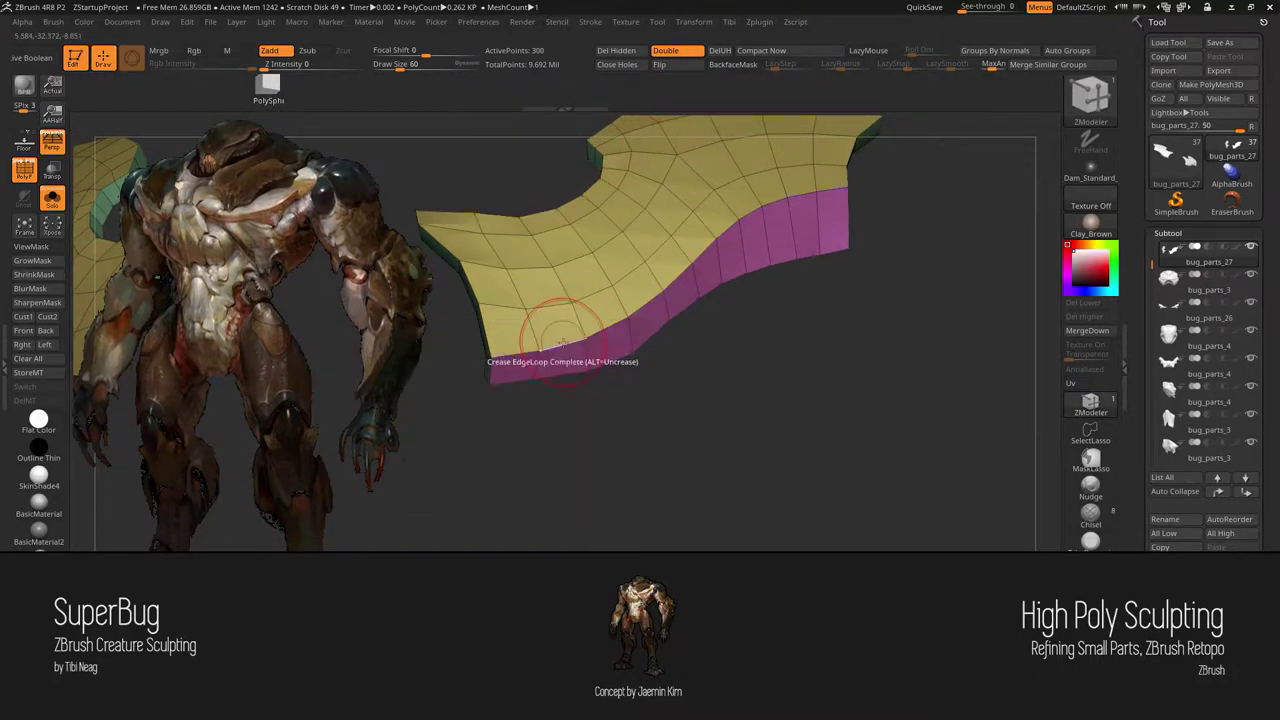
key("shift+g")
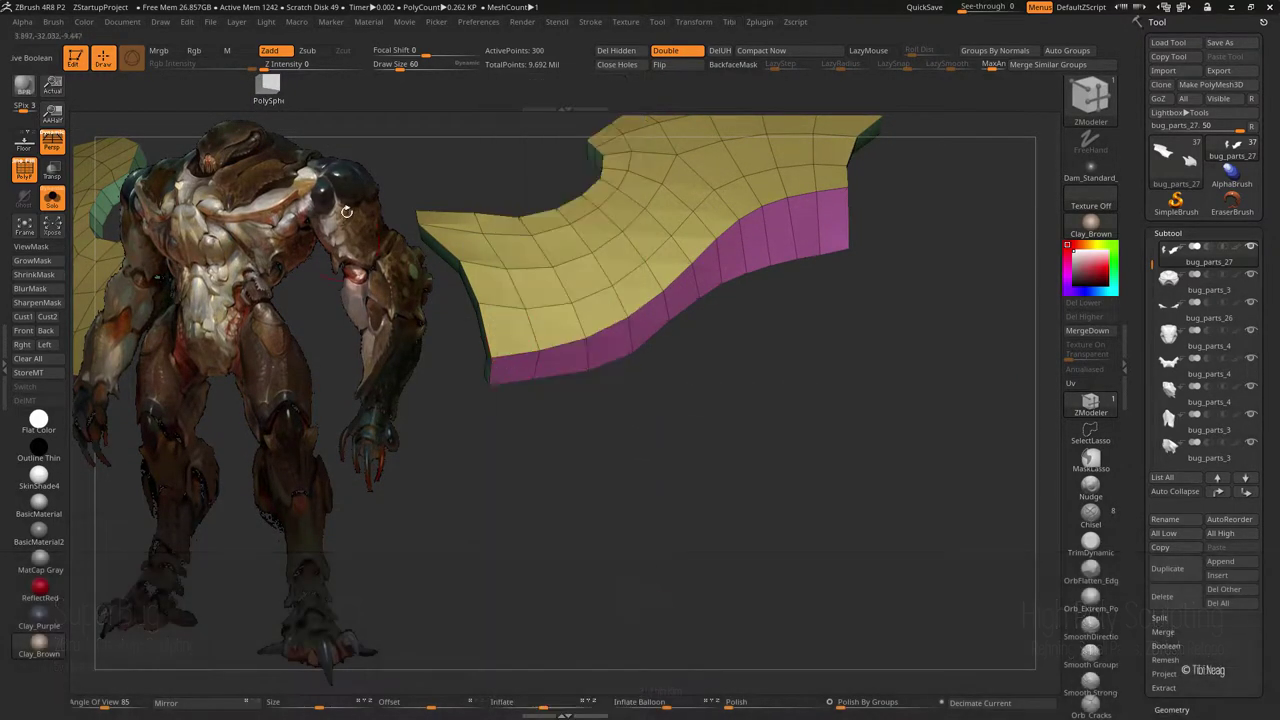
left_click_drag(538, 385, 772, 508)
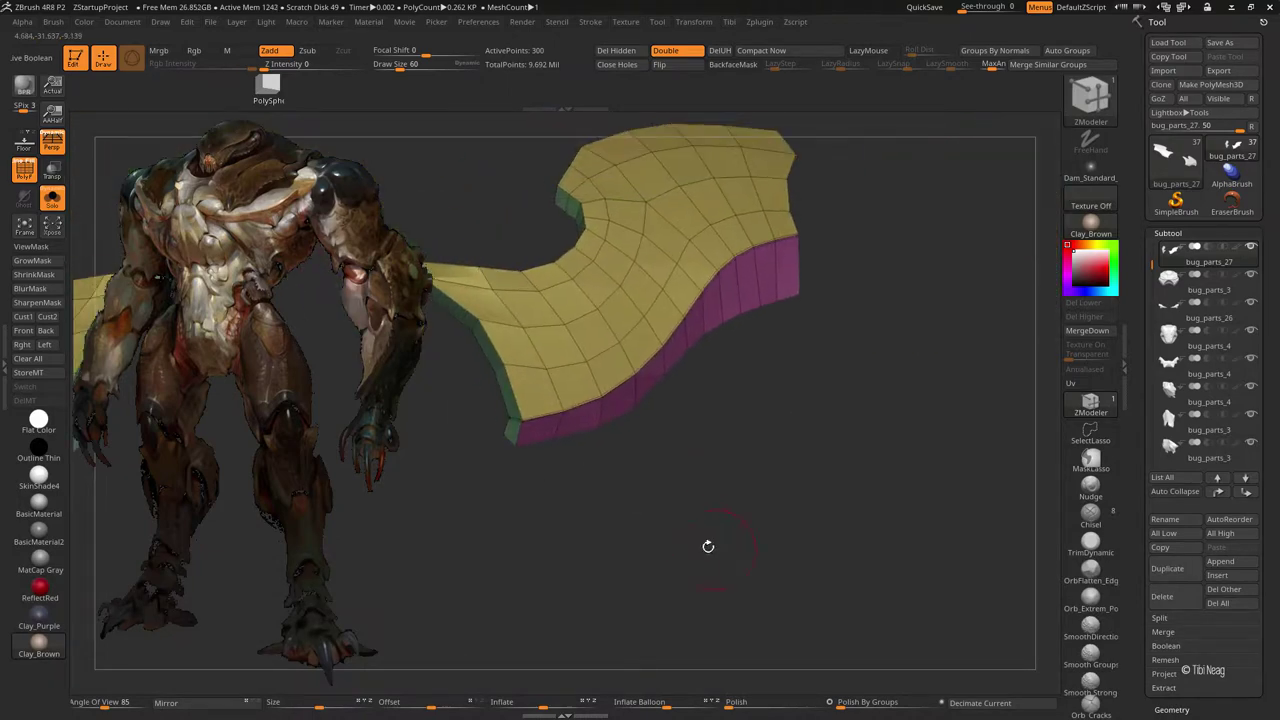
key("shift+g")
key("ctrl+d")
left_click_drag(700, 450, 774, 517)
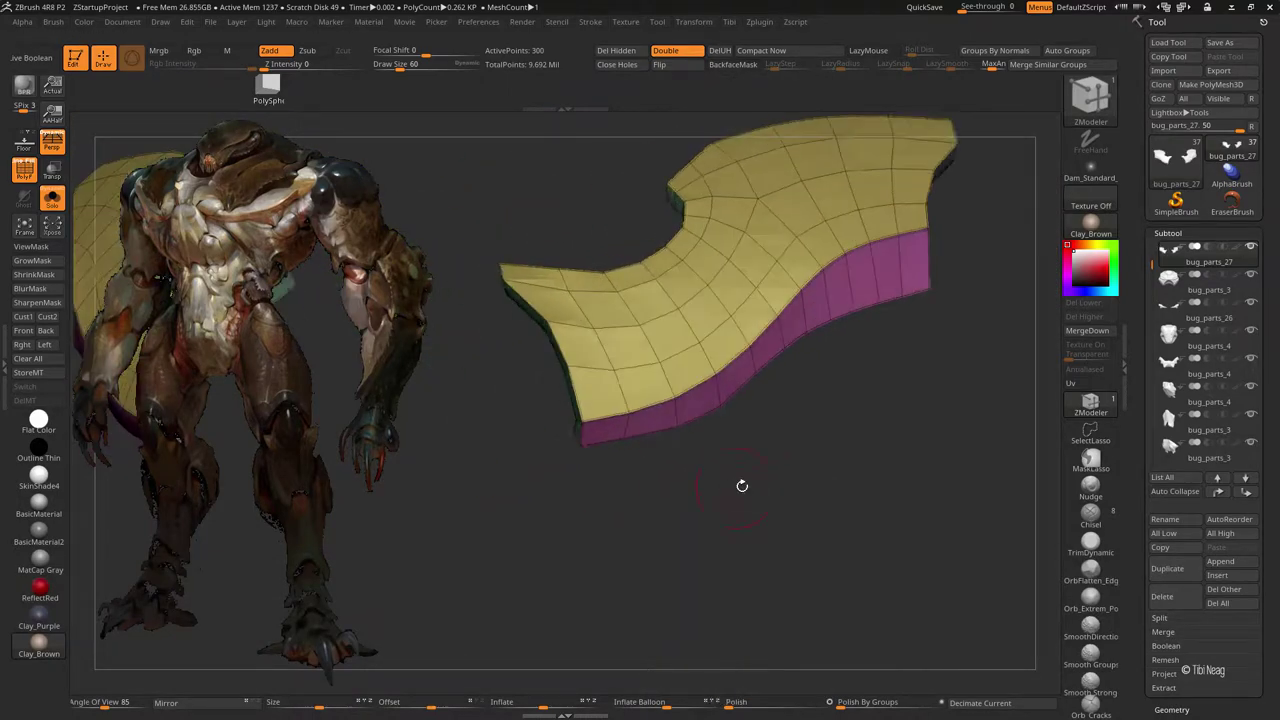
key("ctrl+z")
key("space")
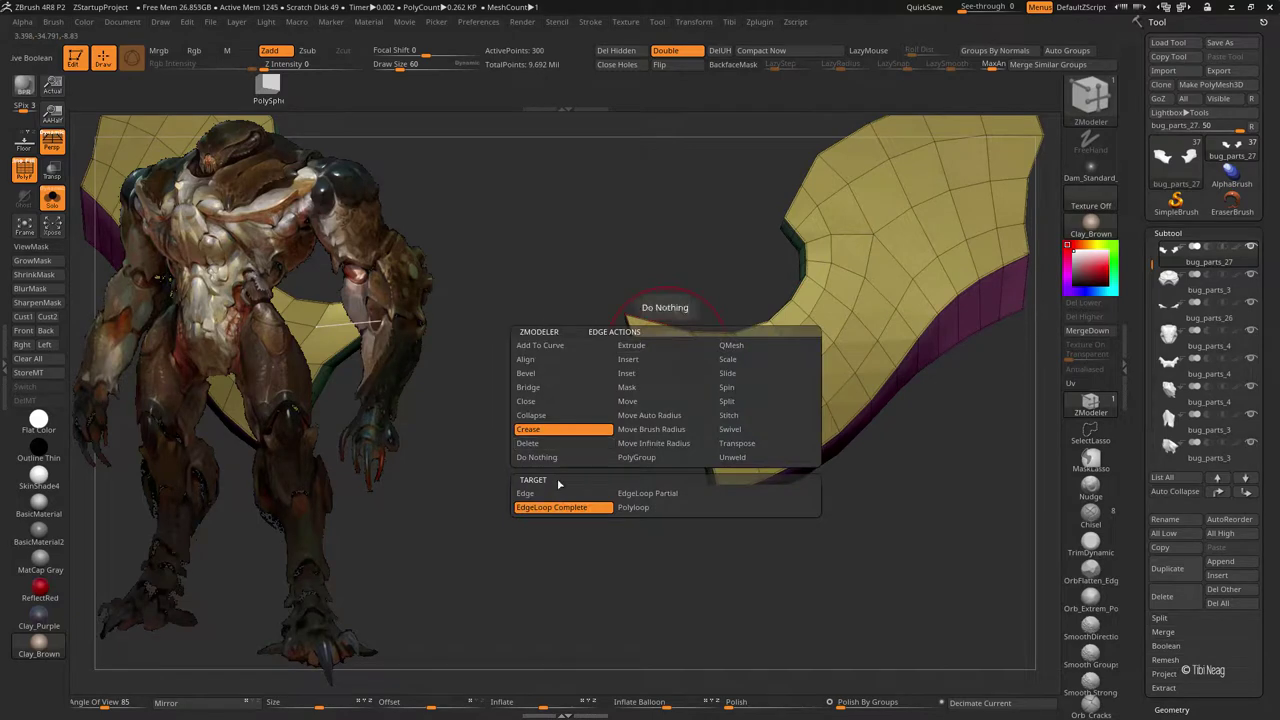
mouse_move(551, 491)
left_mouse_down()
mouse_move(666, 394)
mouse_move(655, 345)
mouse_move(563, 290)
mouse_move(543, 357)
mouse_move(515, 210)
mouse_move(509, 320)
left_mouse_up()
key("space")
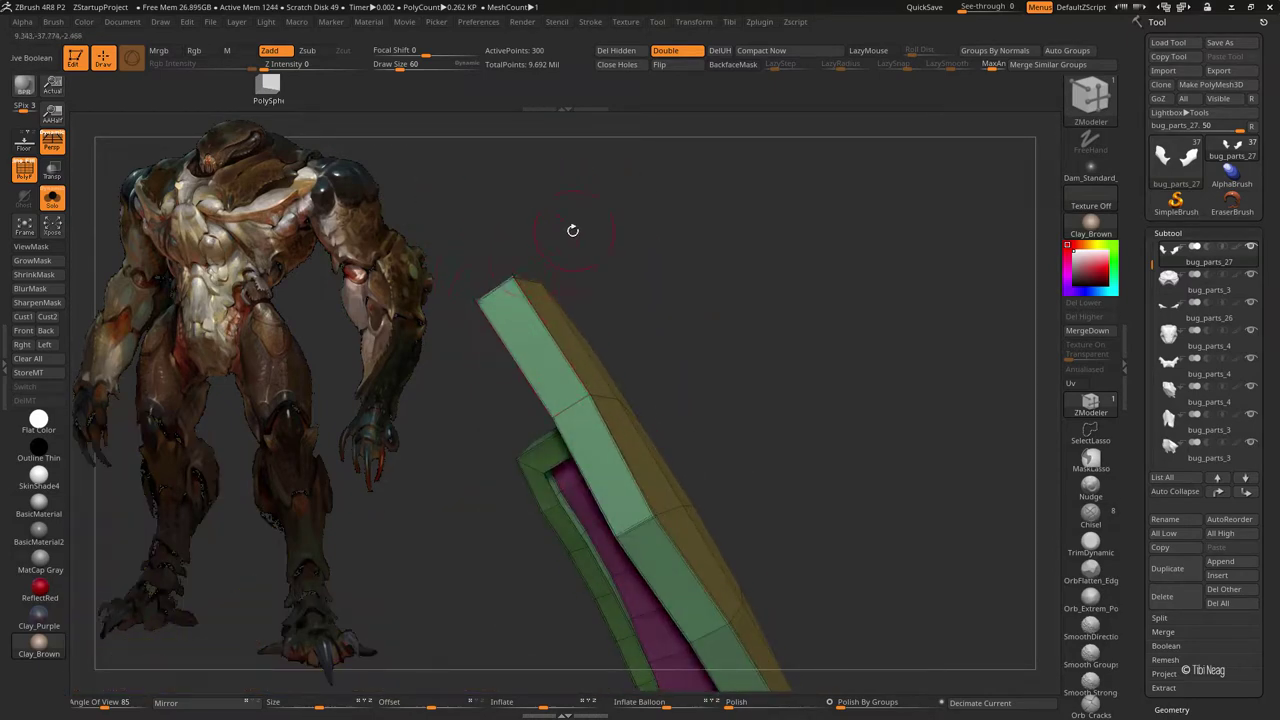
Step: Thicken the plate with QMesh and divide it into a smooth, roughly 269,000-point surface
mouse_move(572, 230)
left_mouse_down()
mouse_move(558, 330)
mouse_move(729, 249)
mouse_move(809, 412)
left_mouse_up()
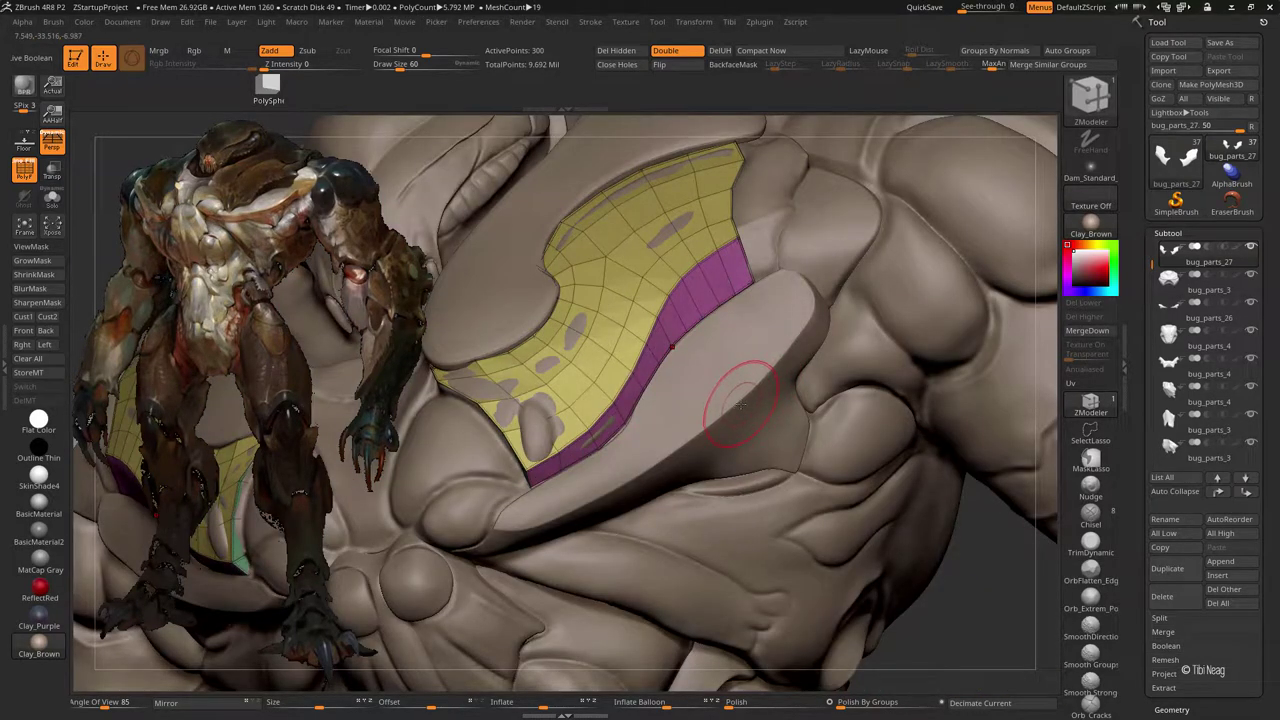
mouse_move(740, 400)
left_mouse_down()
mouse_move(710, 355)
mouse_move(900, 260)
mouse_move(724, 384)
mouse_move(748, 516)
left_mouse_up()
key("d")
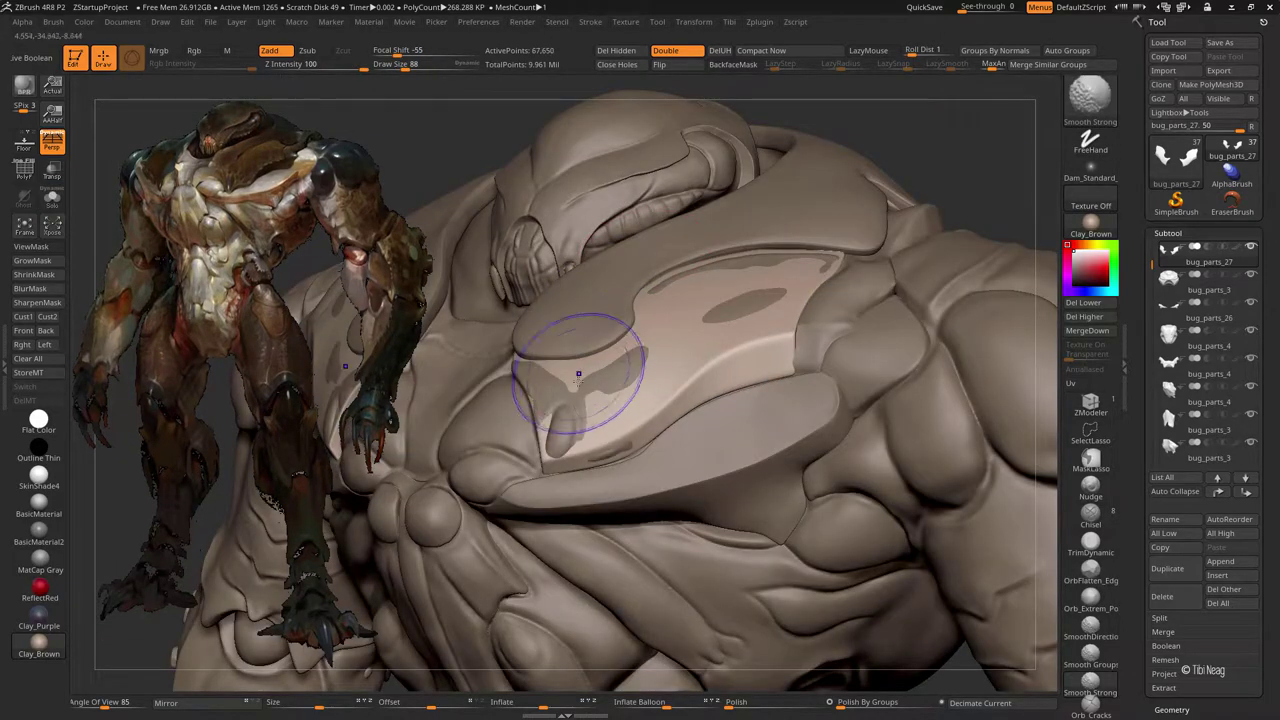
Step: Smooth the chest plate surface and toggle Solo to check it against the body
left_click_drag(578, 374, 595, 437, "shift")
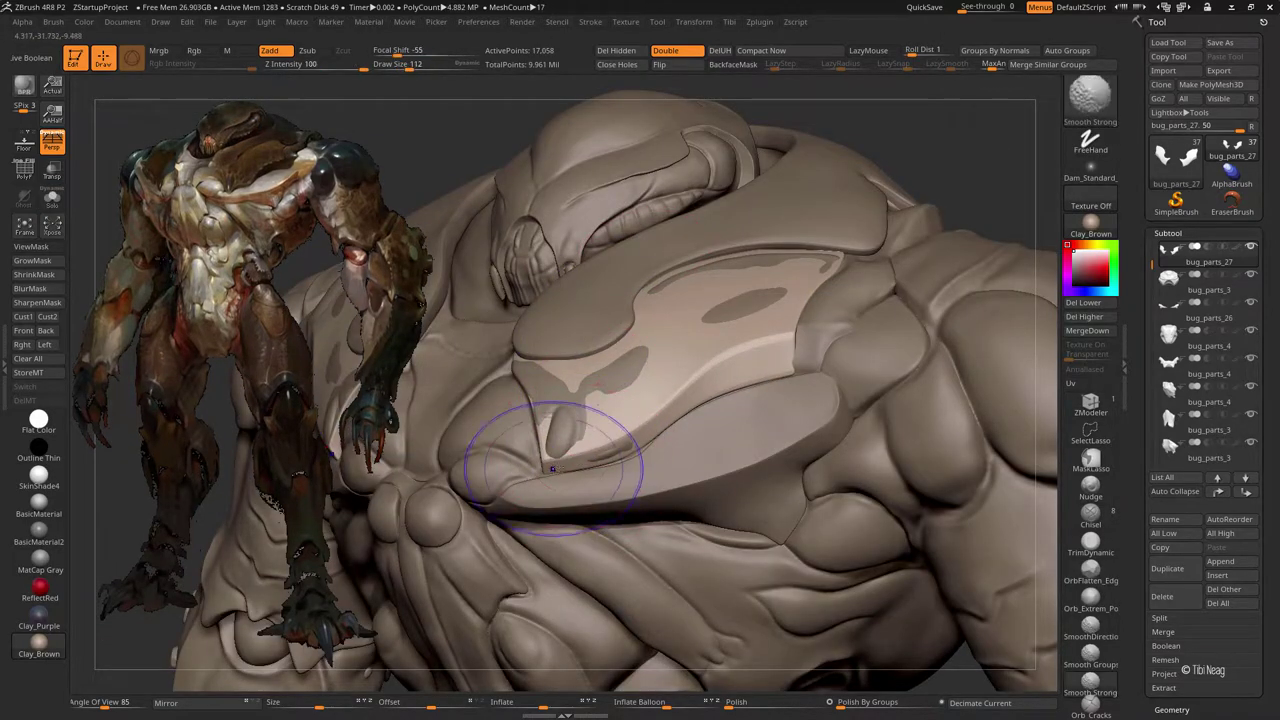
mouse_move(595, 437)
right_mouse_down()
mouse_move(622, 412)
mouse_move(560, 318)
mouse_move(510, 299)
mouse_move(486, 314)
mouse_move(492, 275)
mouse_move(465, 260)
mouse_move(470, 245)
mouse_move(571, 300)
mouse_move(526, 325)
right_mouse_up()
mouse_move(608, 214)
right_mouse_down()
mouse_move(603, 286)
mouse_move(551, 251)
right_mouse_up()
mouse_move(600, 214)
right_mouse_down()
mouse_move(537, 349)
mouse_move(541, 378)
mouse_move(514, 400)
mouse_move(508, 370)
mouse_move(474, 350)
right_mouse_up()
key("ctrl+shift+s")
key("ctrl+shift+s")
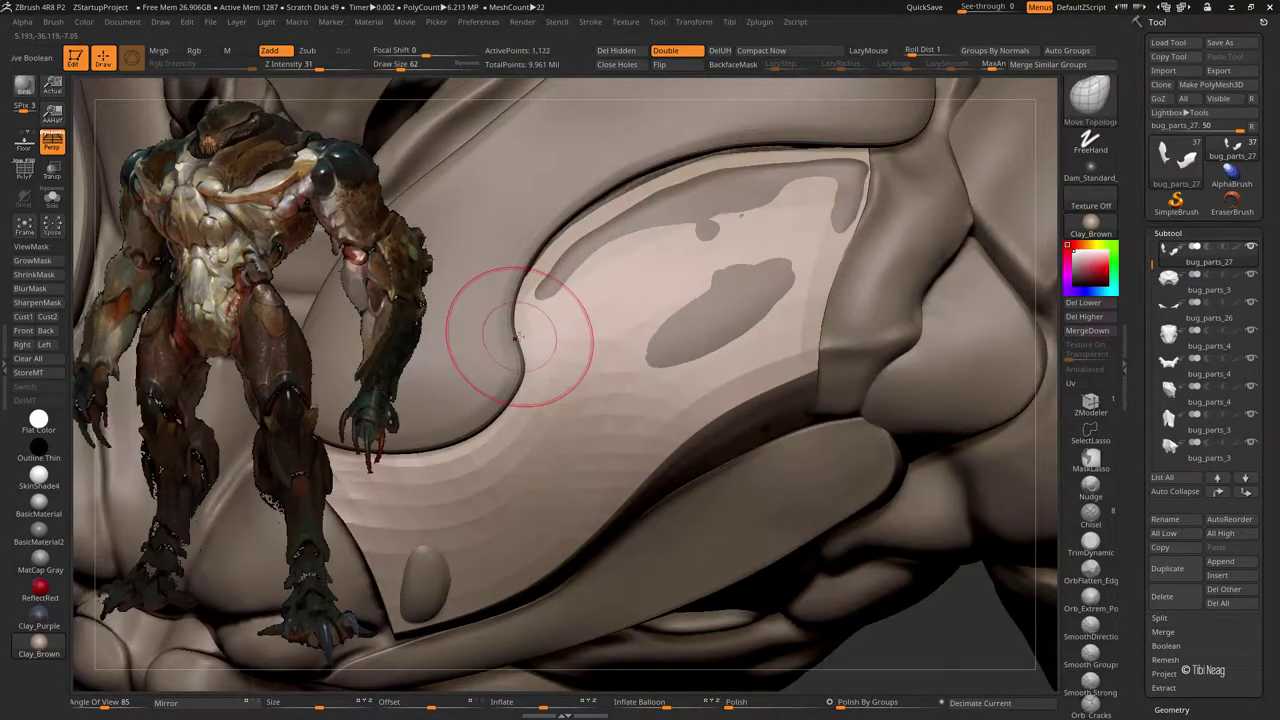
key("ctrl+shift+s")
key("ctrl+shift+s")
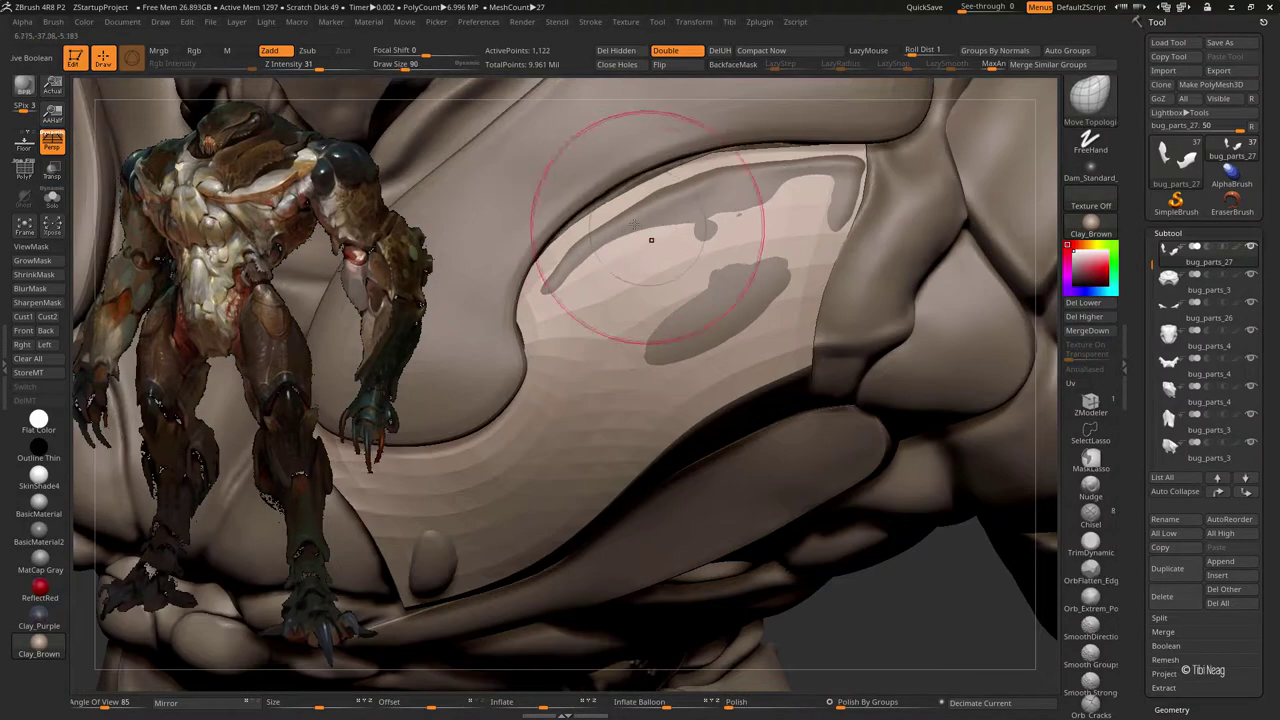
Step: Smooth away the plate's dark patches with a larger brush, checking from several angles
right_click_drag(652, 240, 681, 220)
mouse_move(681, 220)
left_mouse_down("shift")
mouse_move(586, 250)
mouse_move(771, 271)
mouse_move(828, 190)
mouse_move(688, 332)
left_mouse_up("shift")
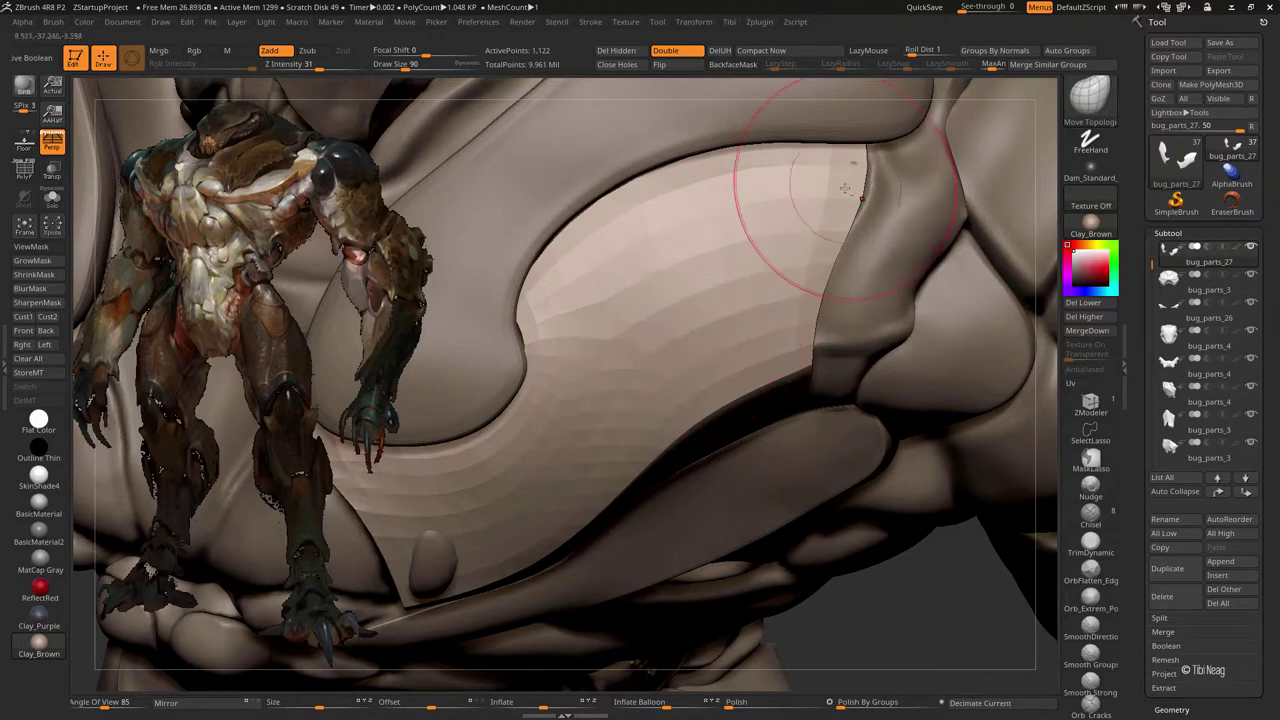
mouse_move(845, 188)
right_mouse_down()
mouse_move(843, 157)
mouse_move(843, 171)
right_mouse_up()
right_click_drag(829, 286, 667, 455)
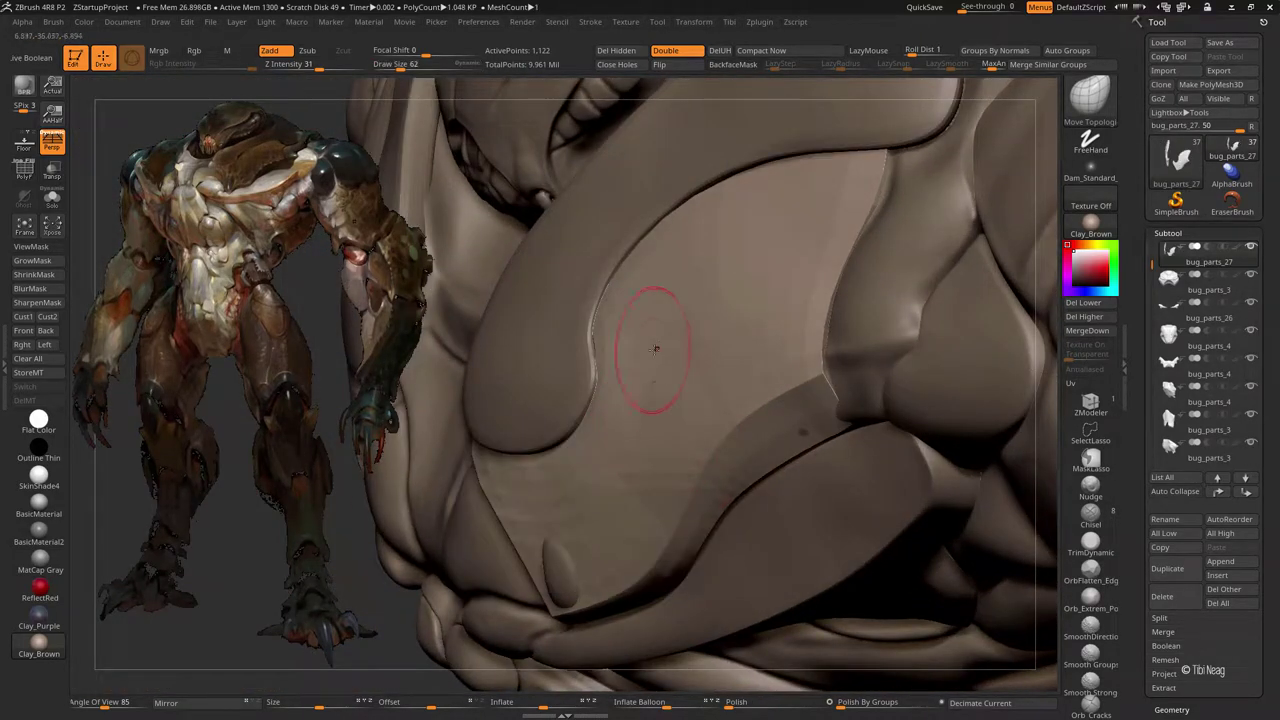
mouse_move(805, 440)
right_mouse_down()
mouse_move(743, 476)
mouse_move(700, 529)
right_mouse_up()
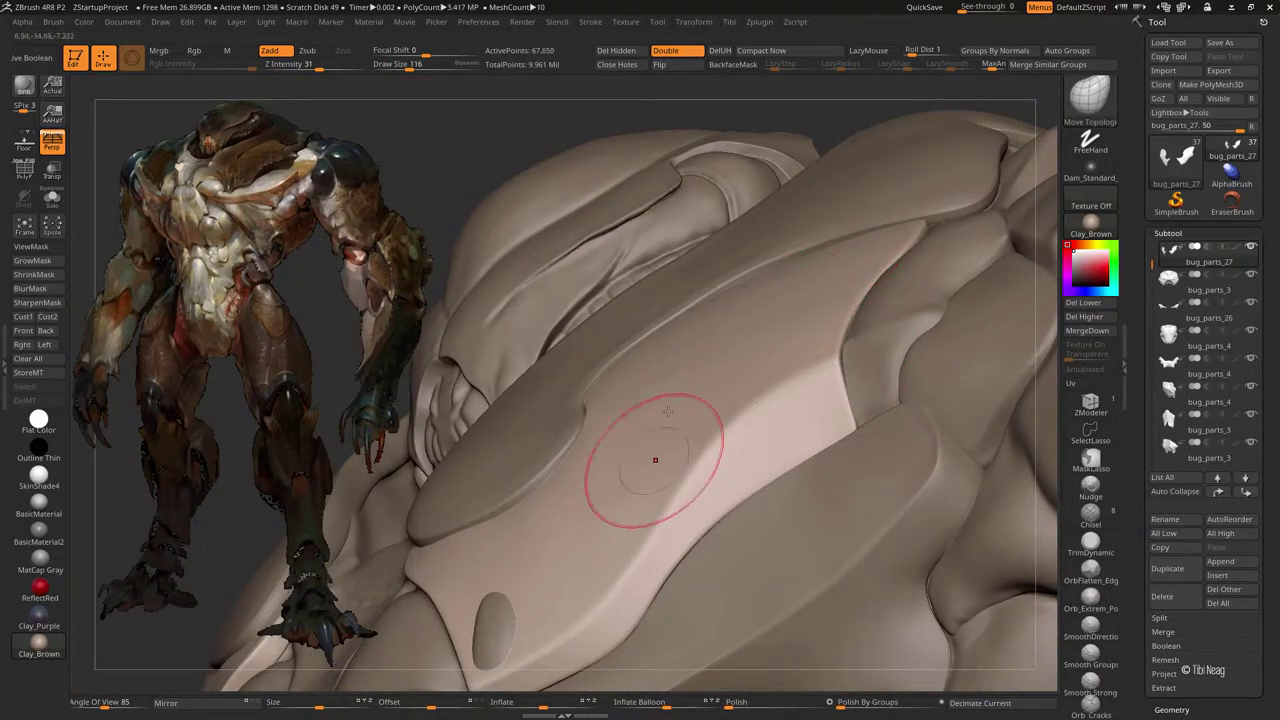
mouse_move(655, 460)
right_mouse_down()
mouse_move(771, 337)
mouse_move(751, 391)
mouse_move(743, 357)
right_mouse_up()
Step: Polish the plate's upper edge with hPolish and pull its inner curve with Move
key("space")
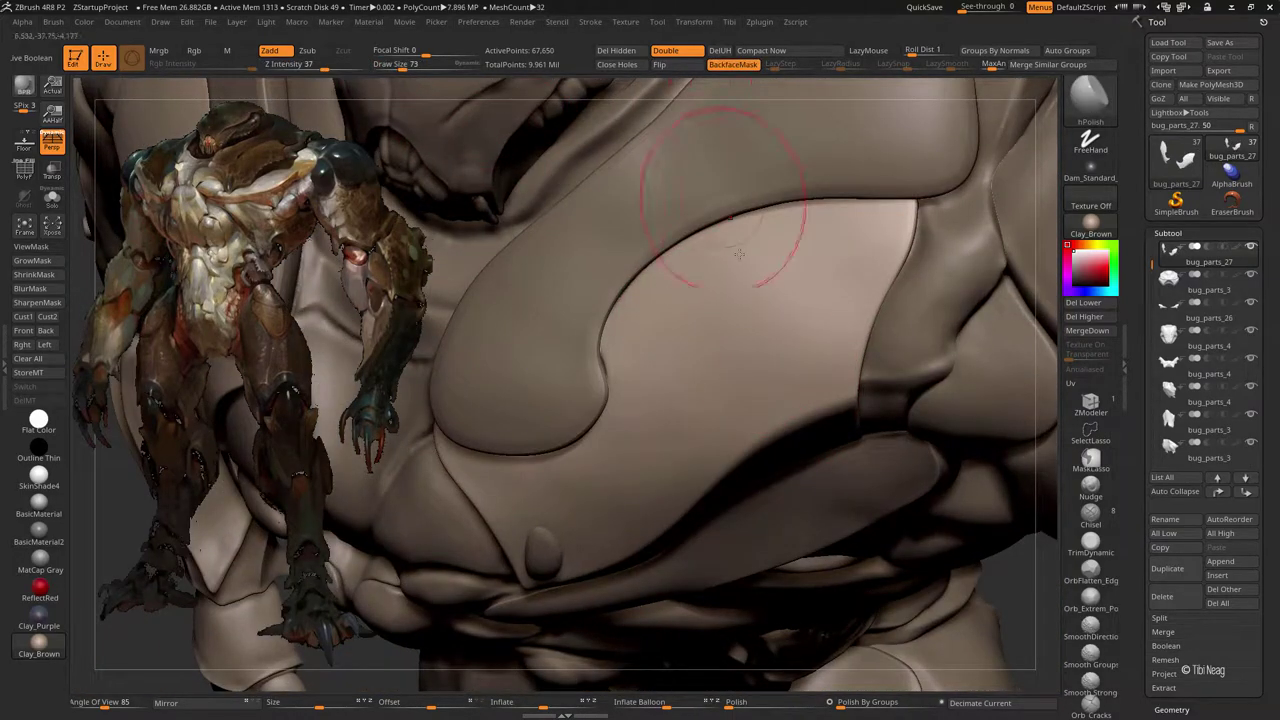
right_click_drag(738, 253, 970, 75)
right_click_drag(730, 320, 740, 315)
key("b")
key("m")
key("v")
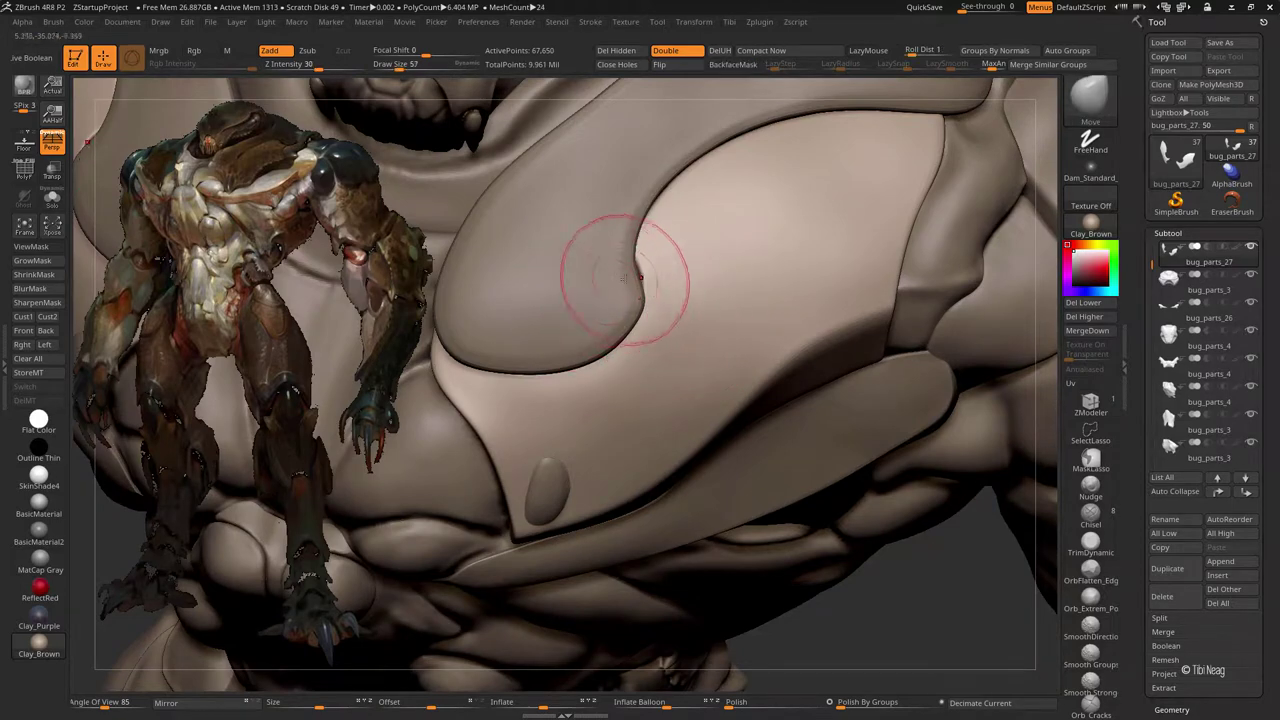
mouse_move(637, 242)
right_mouse_down()
mouse_move(663, 214)
mouse_move(685, 213)
right_mouse_up()
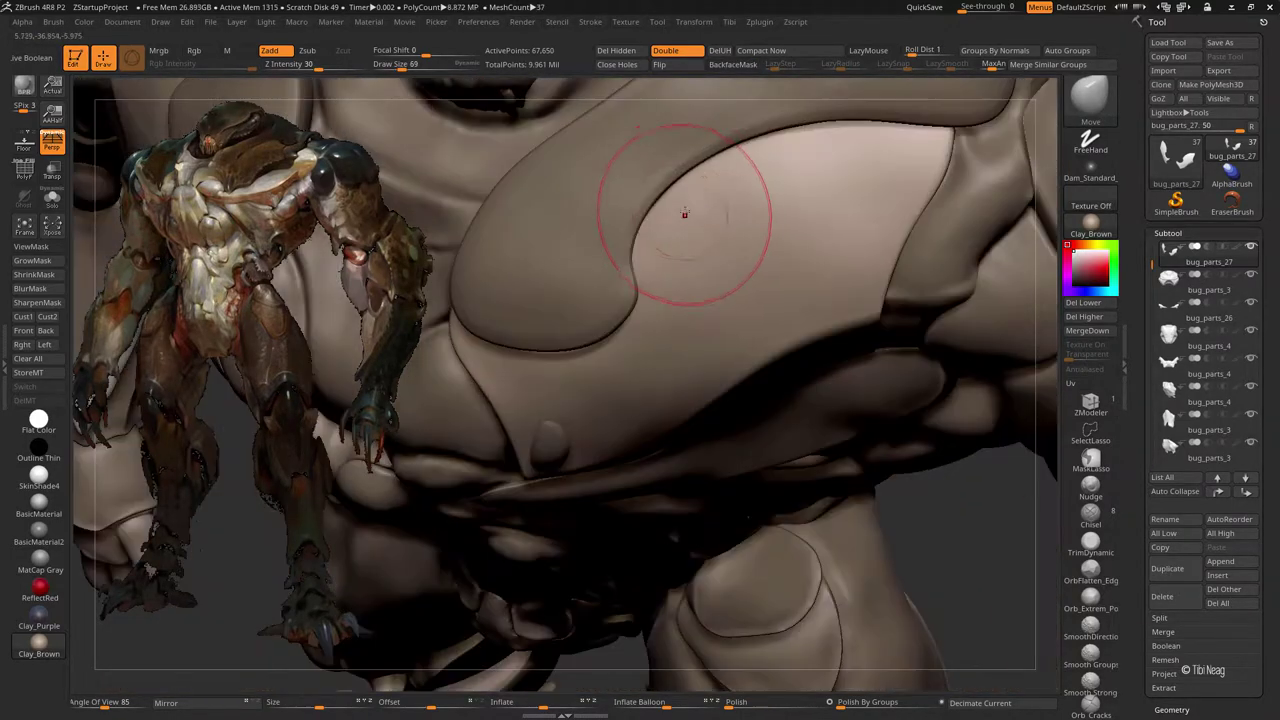
right_click_drag(814, 134, 851, 226)
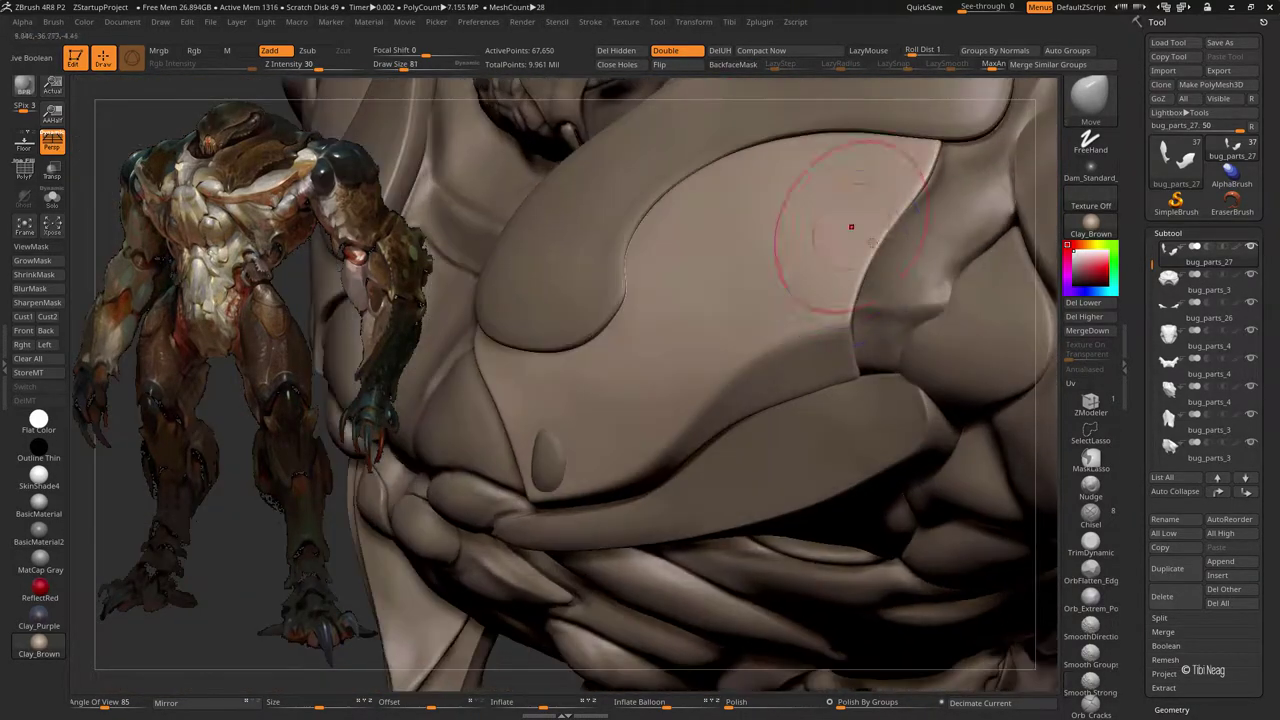
Step: Bulge the plate surface outward with Move Topological
key("b")
key("m")
key("t")
left_click_drag(851, 226, 837, 260)
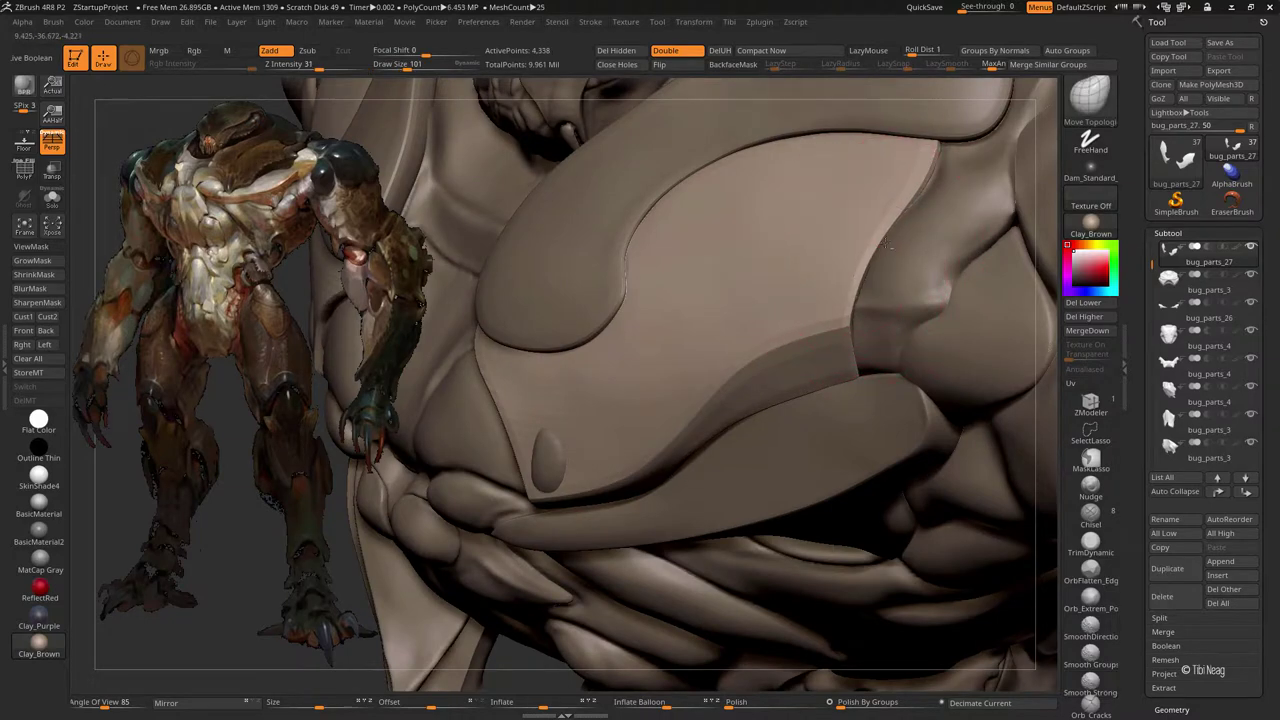
mouse_move(885, 245)
right_mouse_down()
mouse_move(781, 322)
mouse_move(586, 343)
right_mouse_up()
Step: Return to hPolish and review the whole creature before zooming into the chest
key("b")
key("h")
key("p")
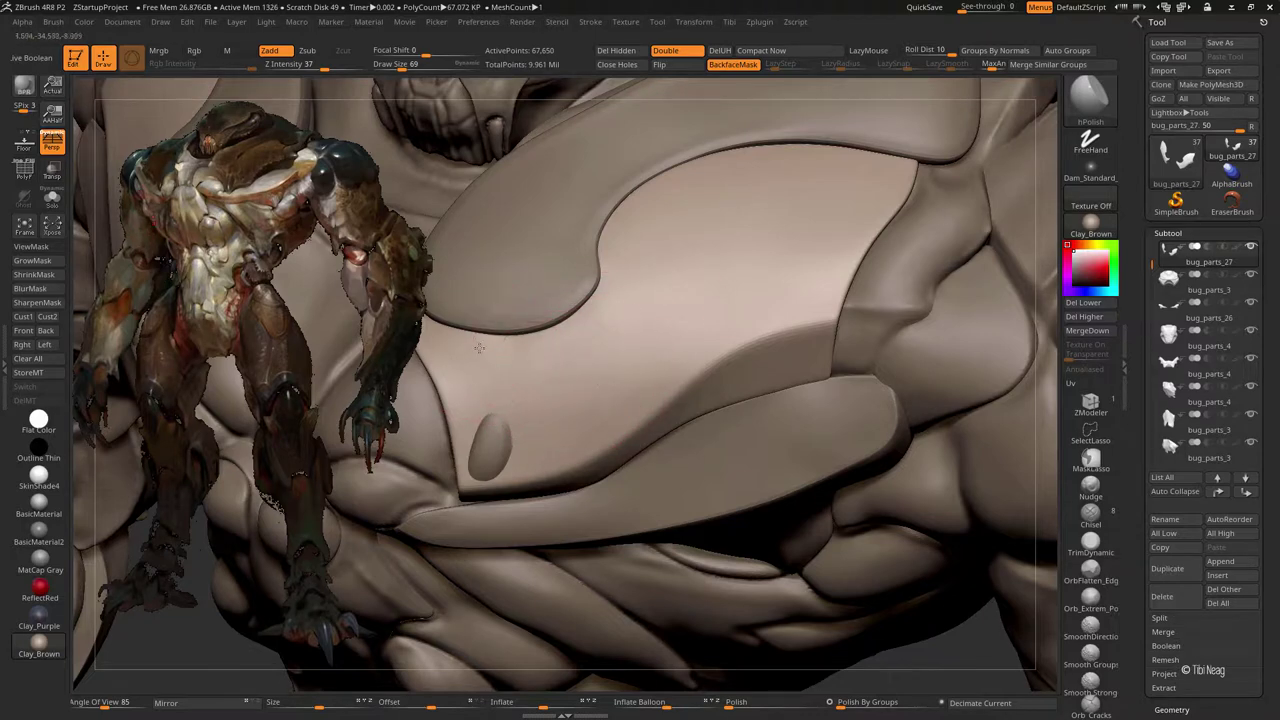
mouse_move(479, 347)
right_mouse_down()
mouse_move(594, 428)
mouse_move(843, 220)
right_mouse_up()
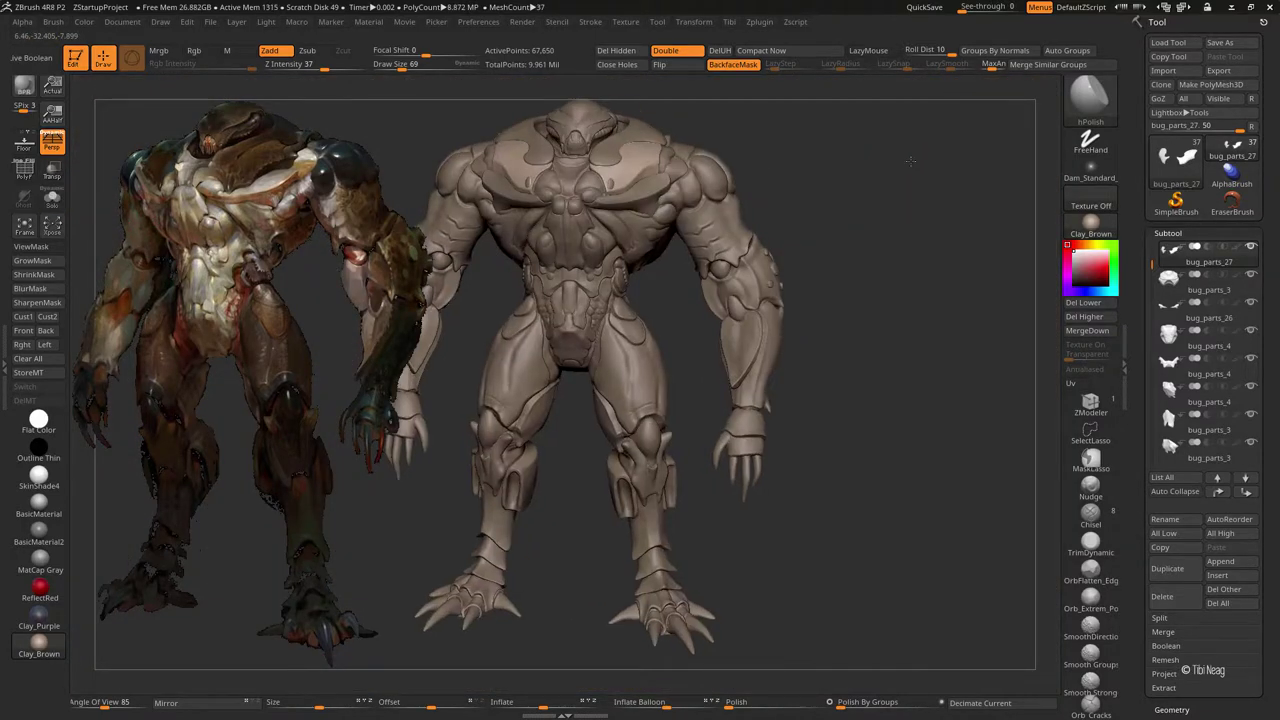
mouse_move(910, 160)
right_mouse_down()
mouse_move(1014, 534)
mouse_move(560, 360)
right_mouse_up()
key("b")
key("m")
key("t")
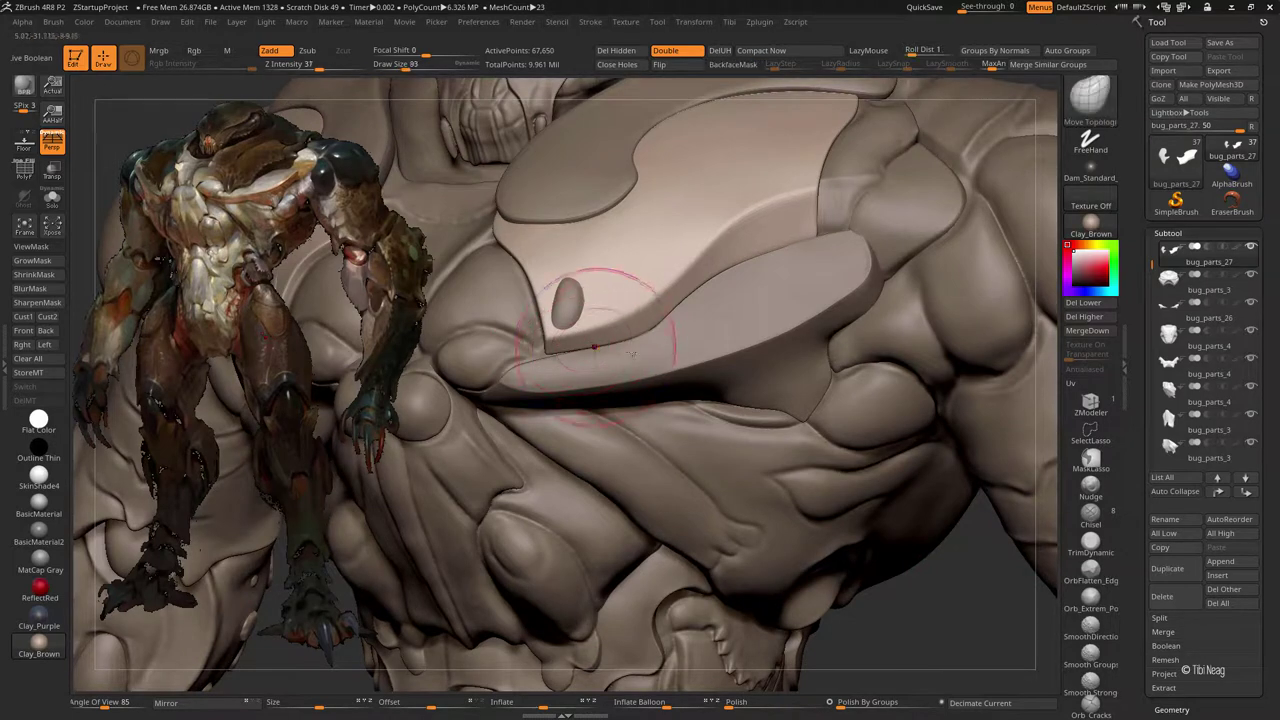
Step: Select bug_parts_3 and mask the small oval dent on the chest plate
left_click(560, 292, "alt")
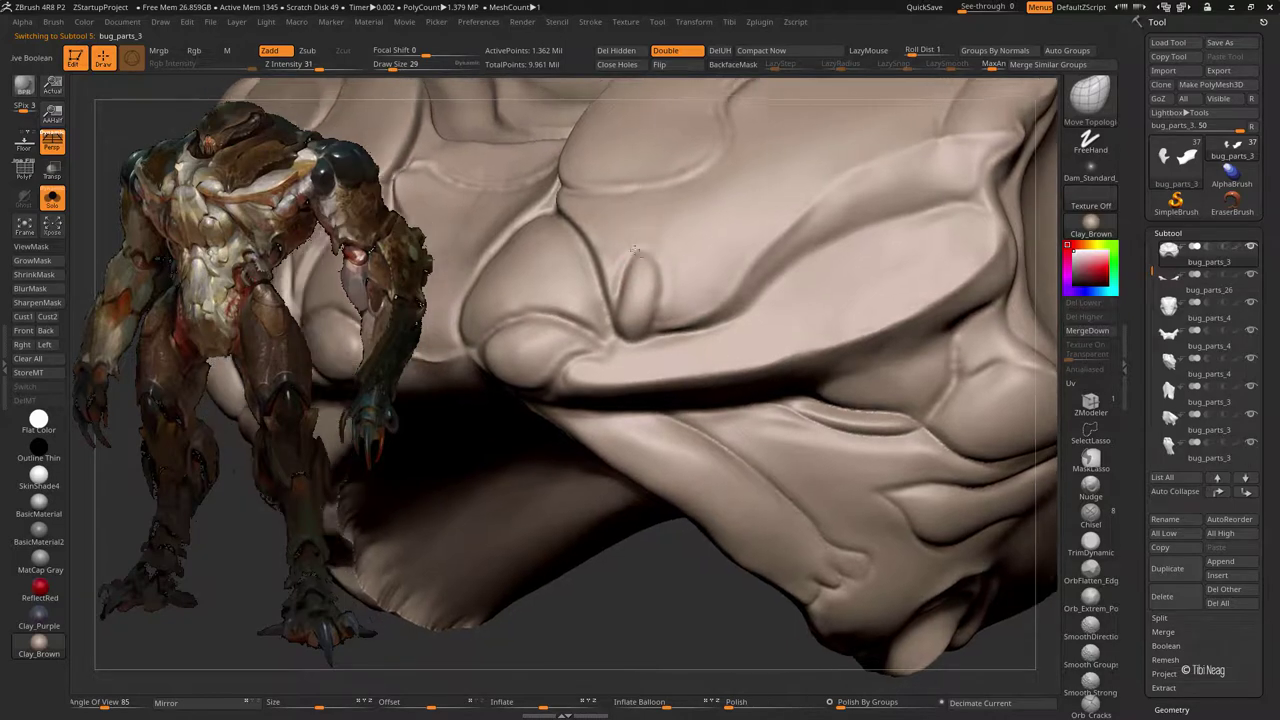
right_click_drag(614, 277, 641, 270)
key("ctrl")
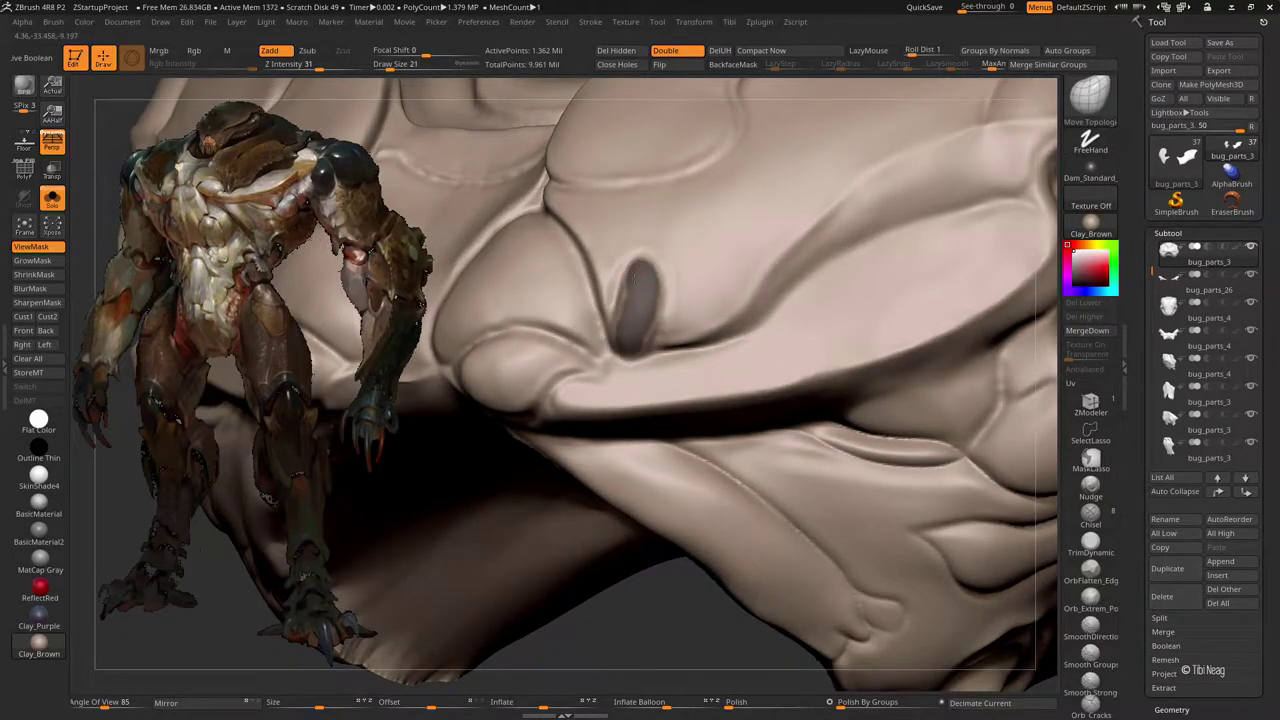
right_click_drag(628, 341, 629, 294)
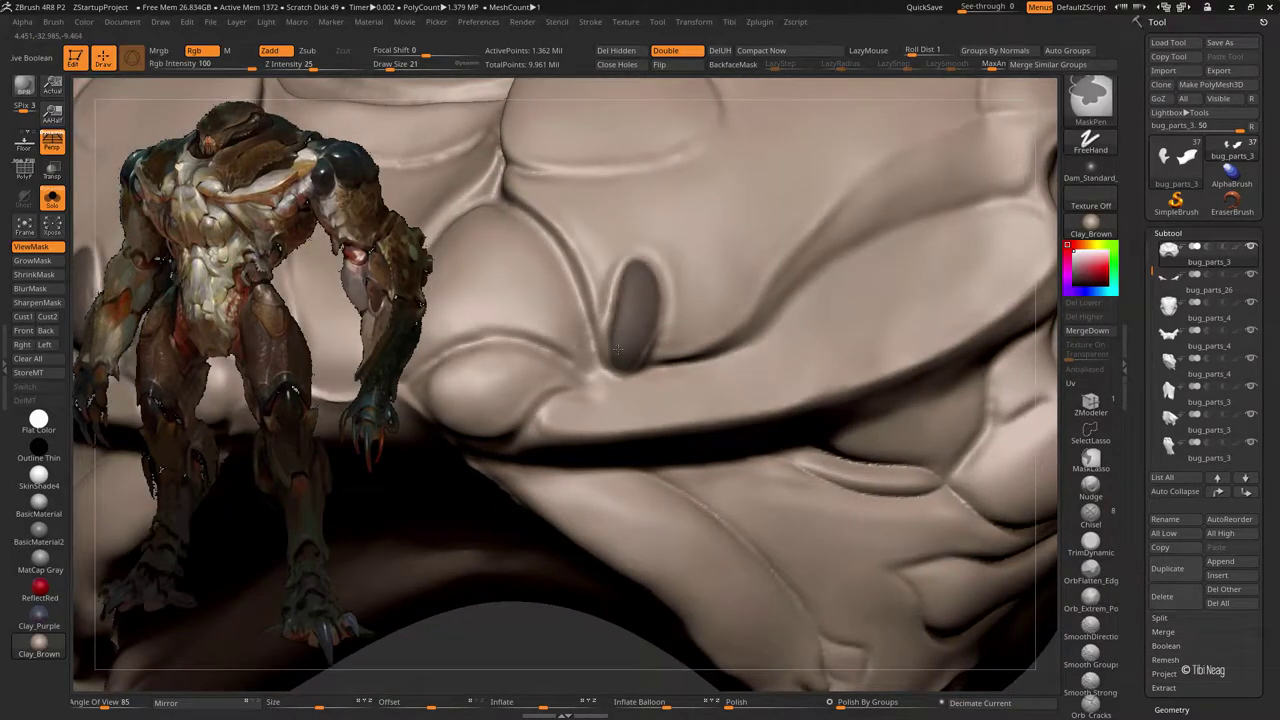
right_click_drag(617, 348, 636, 355)
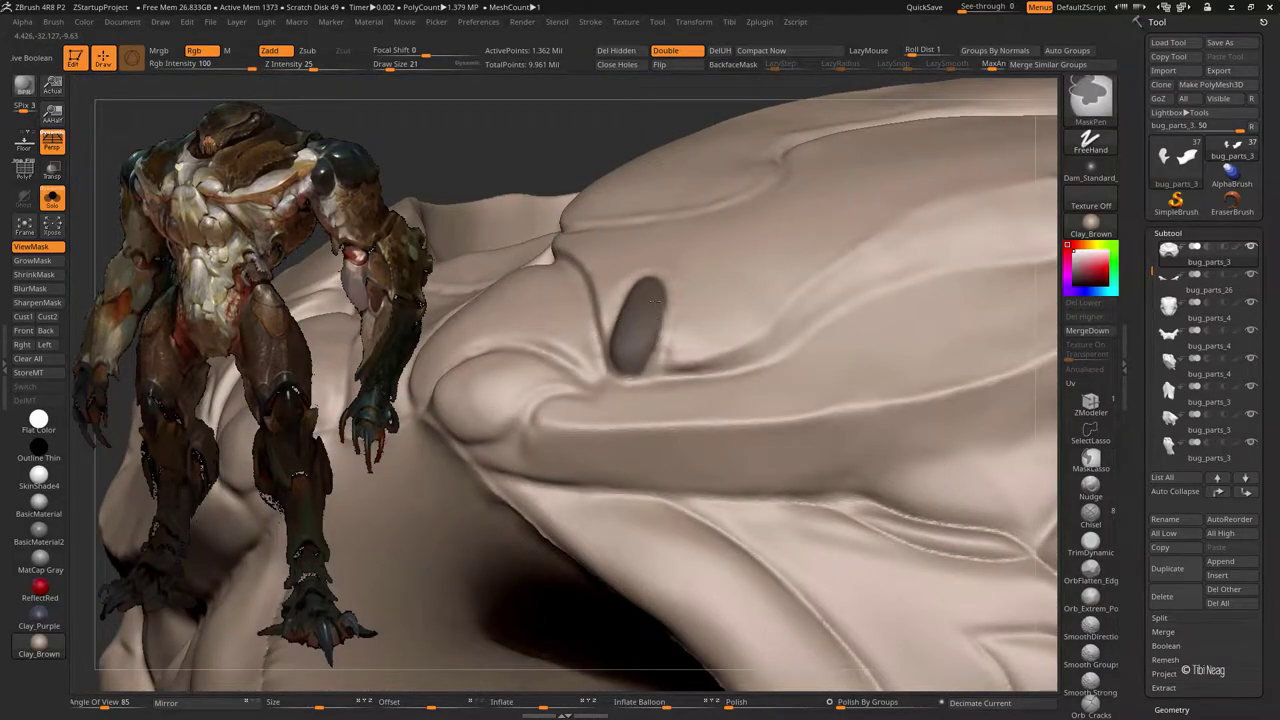
right_click_drag(655, 300, 649, 323)
Step: Preview a thin Extract shell from the masked oval and enter its thickness value
left_click(1164, 688)
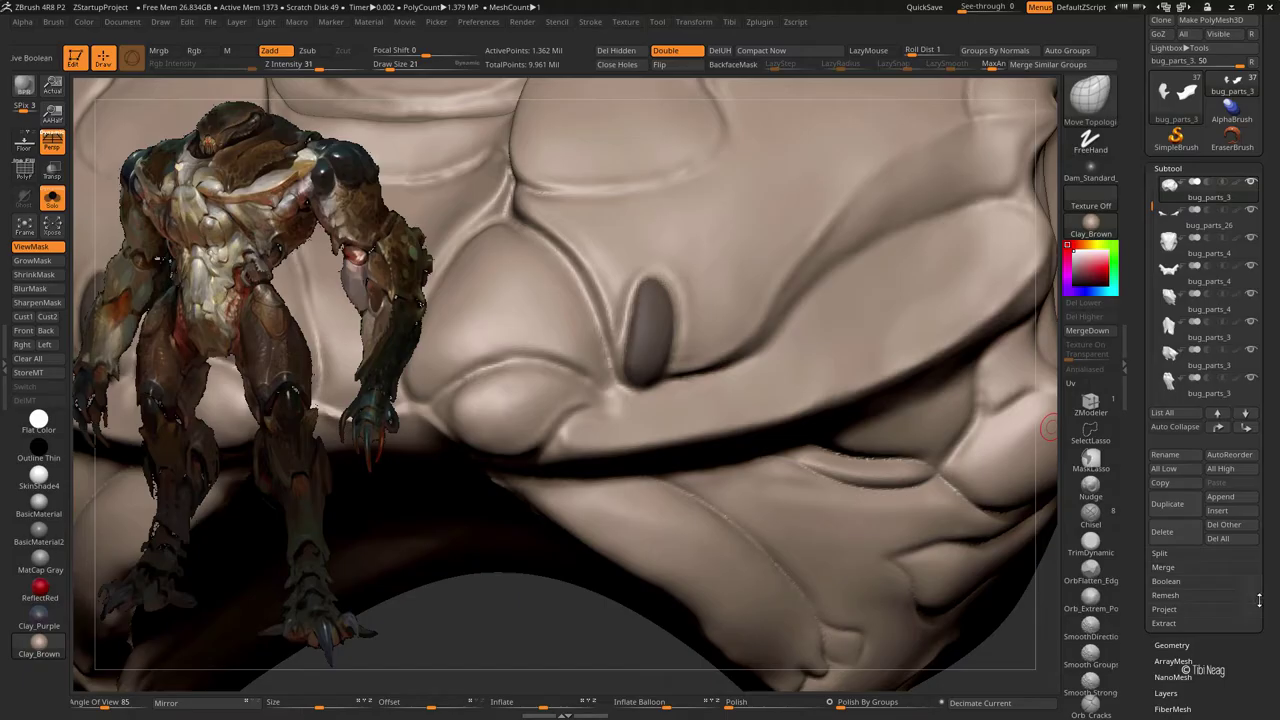
left_click(1172, 646)
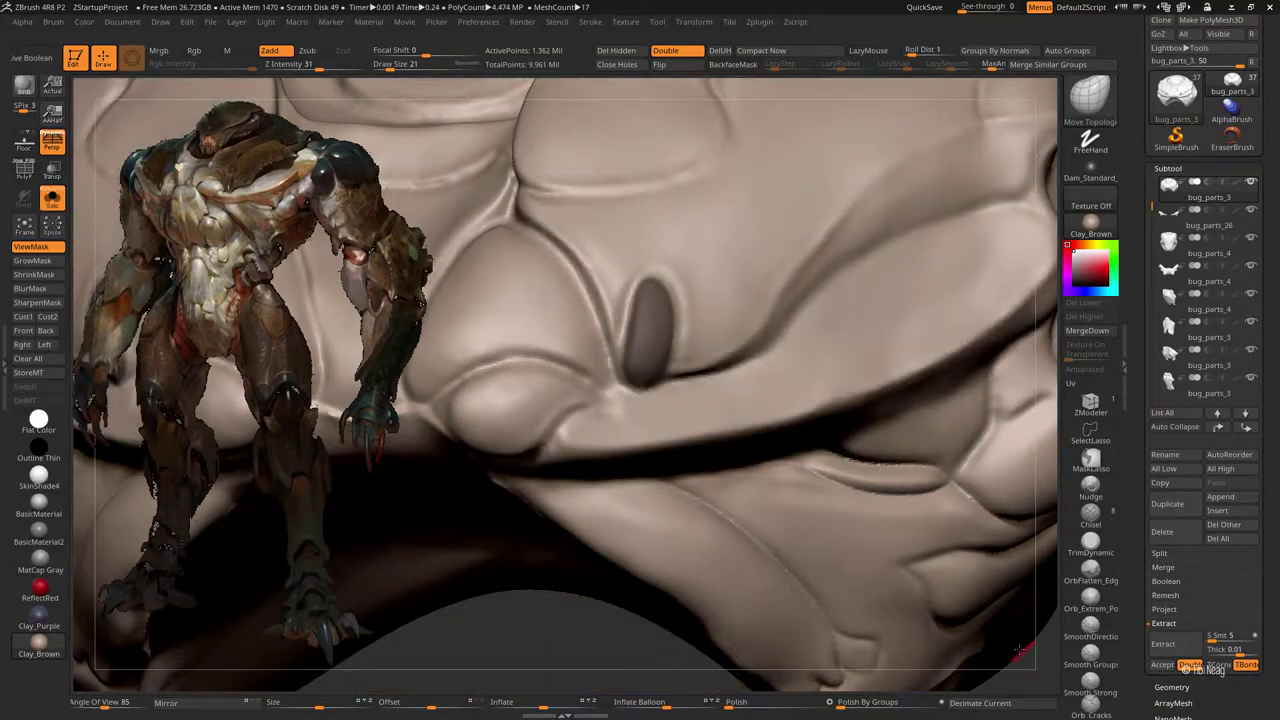
left_click_drag(1025, 660, 1153, 617)
type("0.001")
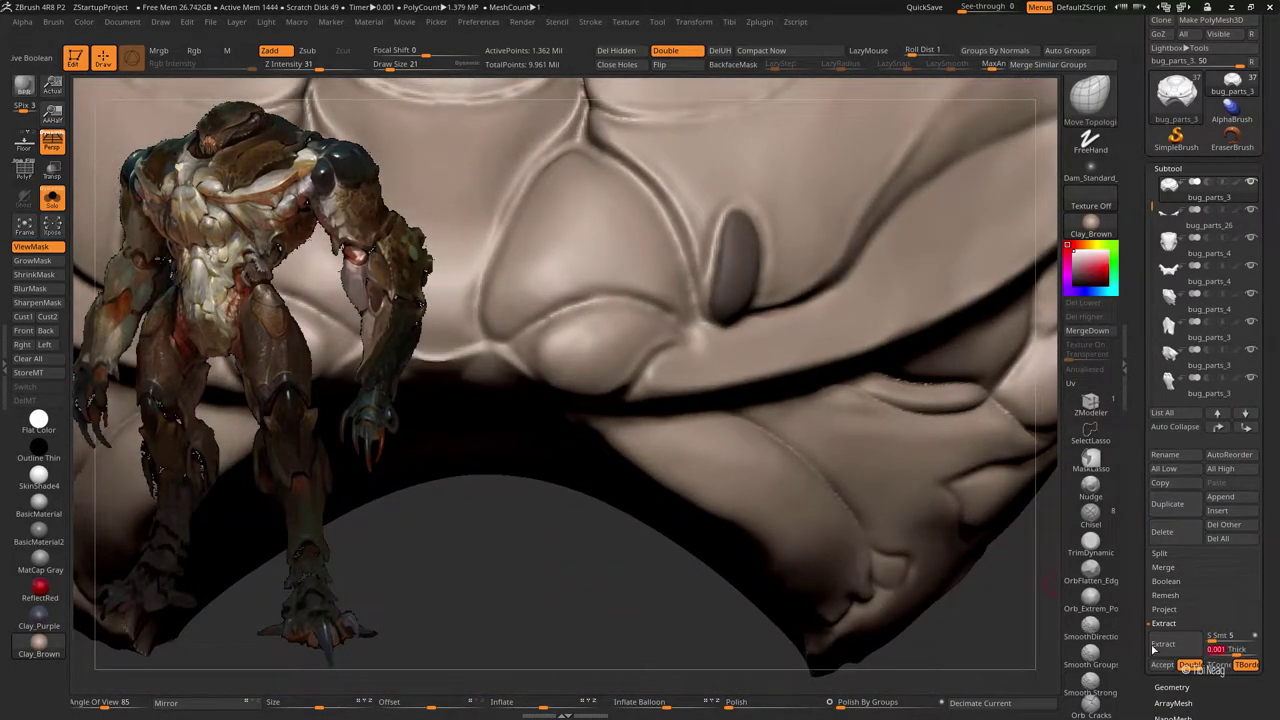
key("Return")
Step: Accept the shell as Extract3 and DynaMesh it at resolution 128
left_click(1161, 665)
left_click_drag(829, 374, 991, 463)
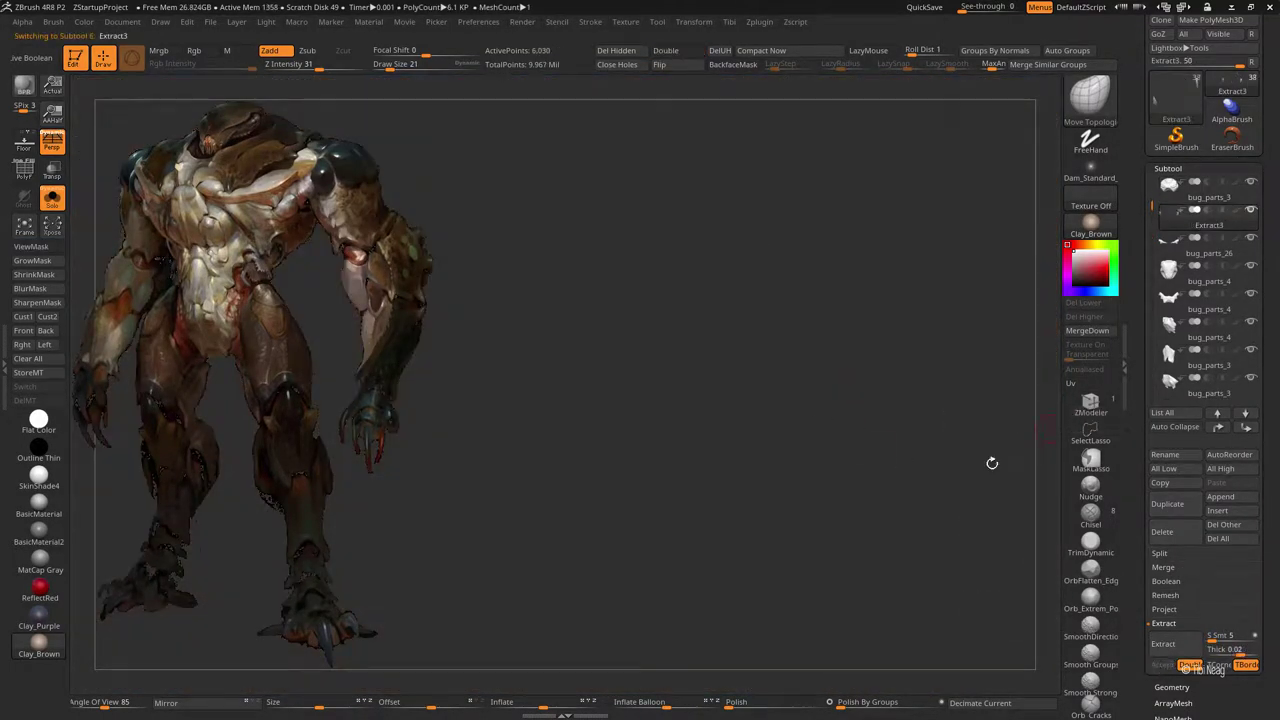
left_click(1171, 687)
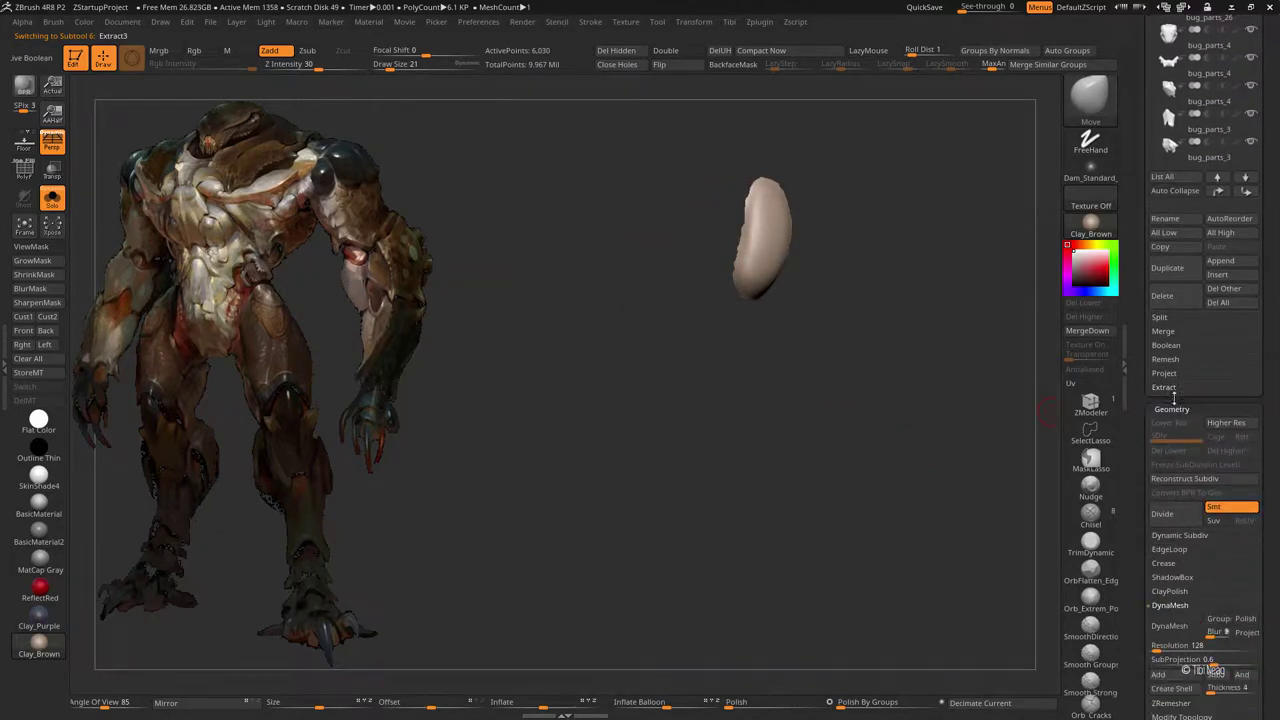
scroll(1205, 601, "down", 2)
left_click(1169, 582)
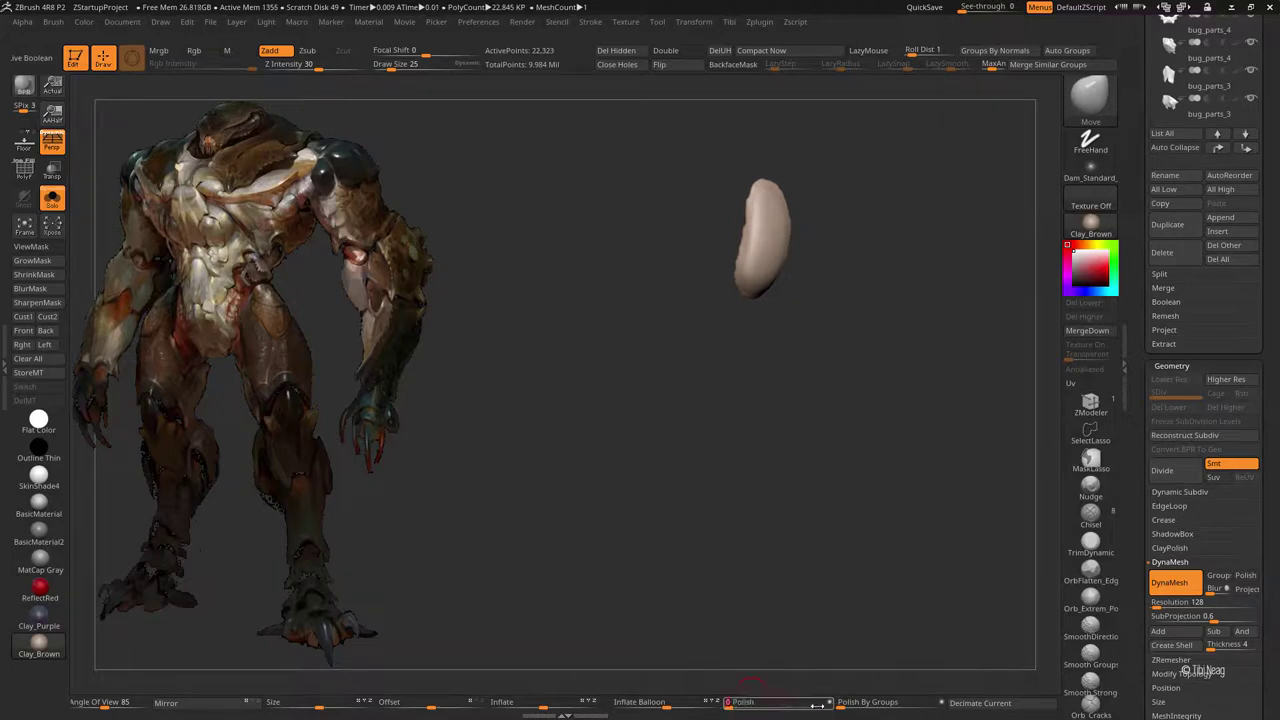
left_click_drag(754, 530, 818, 371)
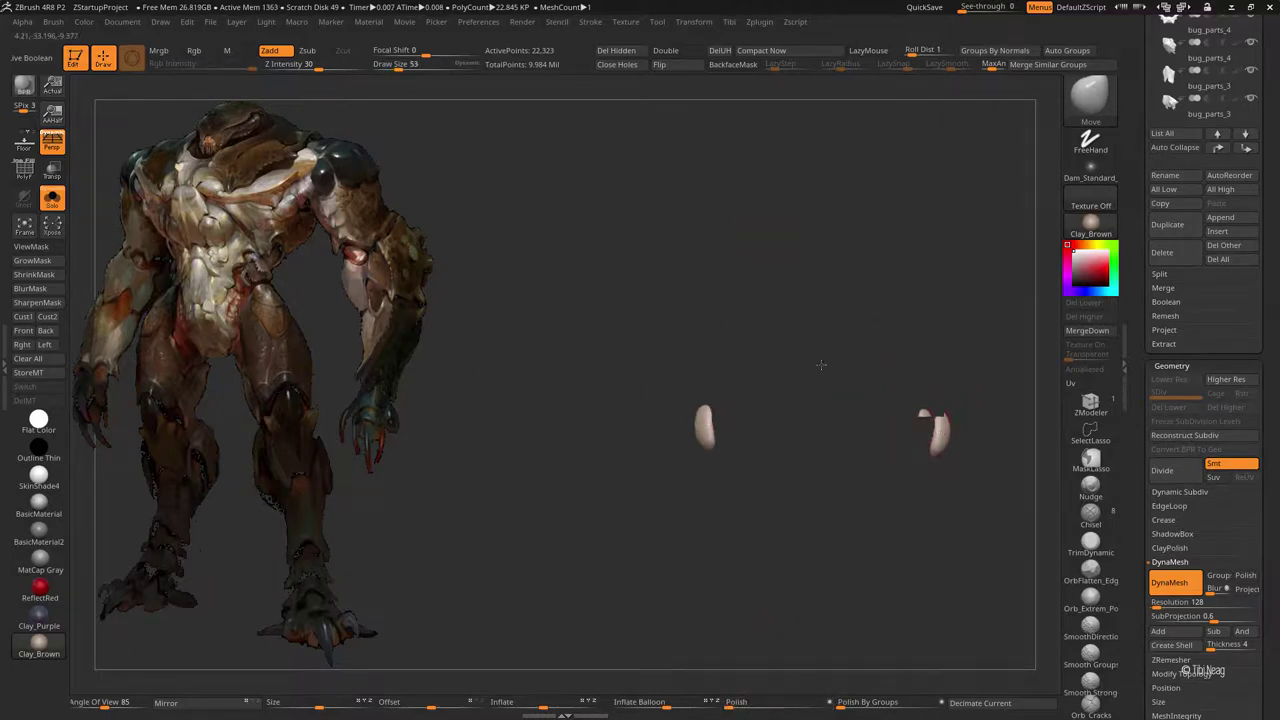
Step: Turn Solo off and view the new nodule on the torso from the side
key("shift+alt+s")
left_click_drag(924, 147, 768, 380)
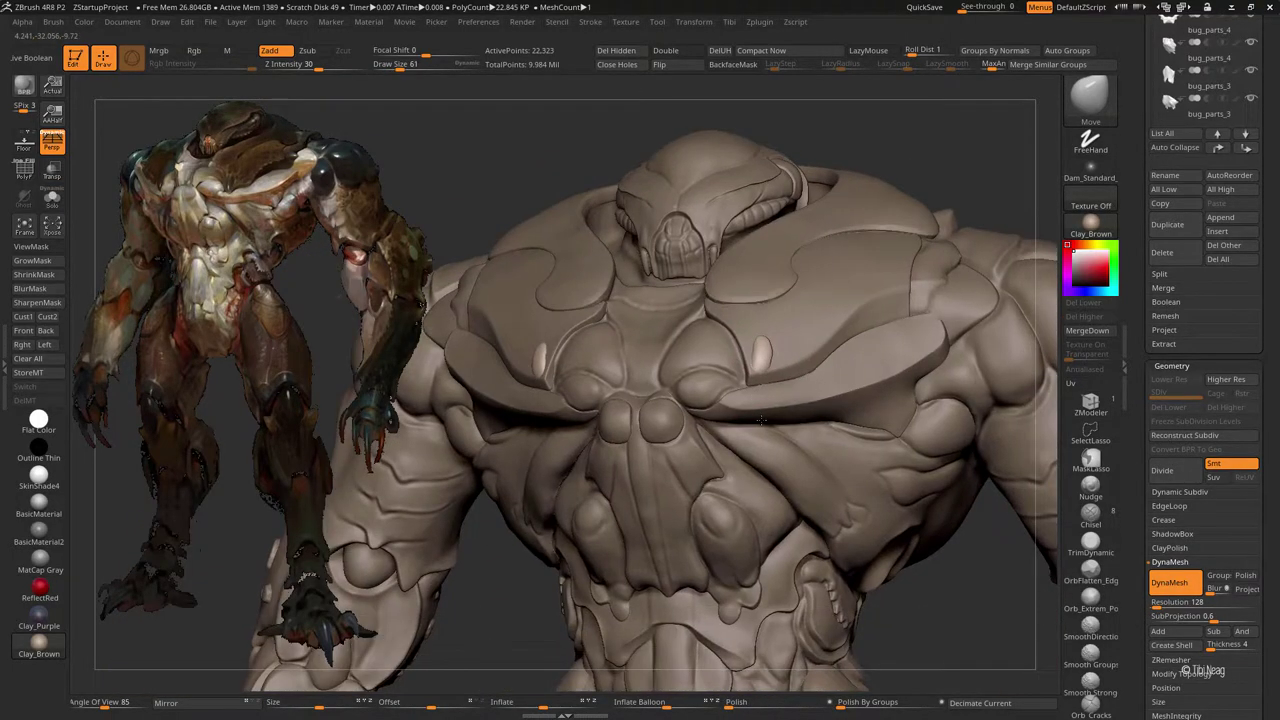
key("shift")
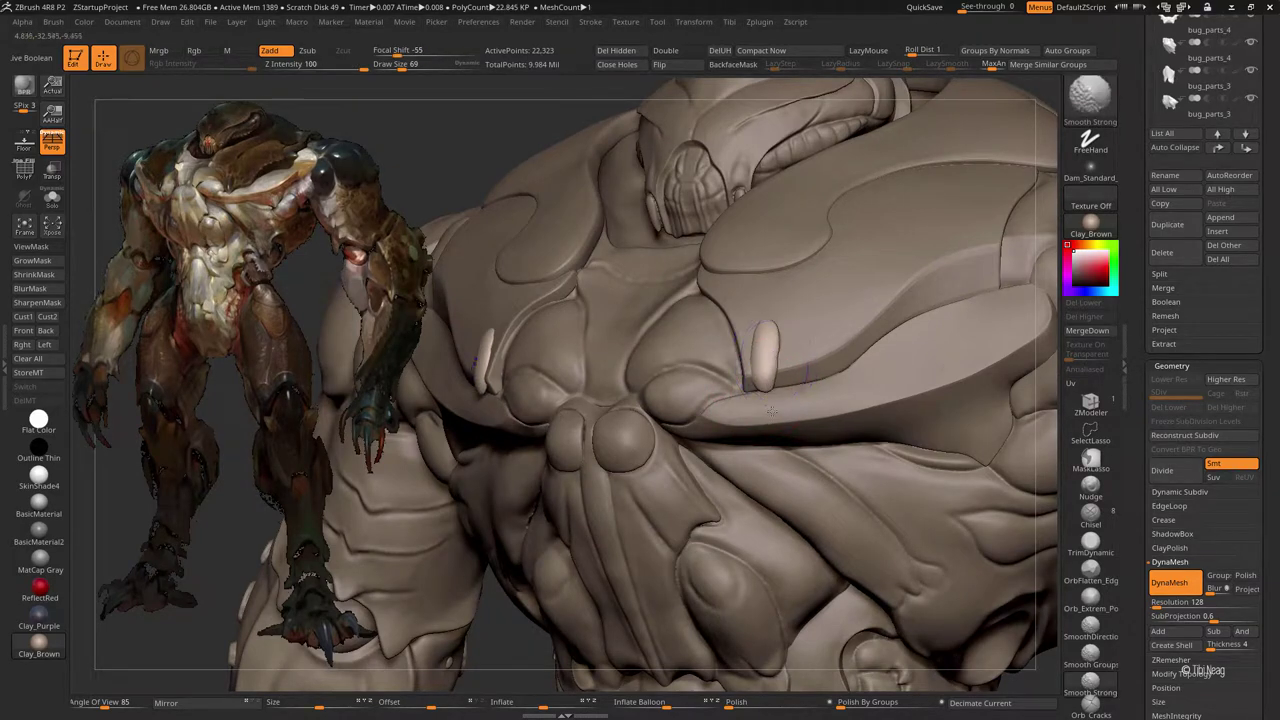
right_click_drag(777, 352, 620, 329)
Step: Smooth the bumps under the bug_parts_3 head shell with Smooth Strong, then reselect Extract3
left_click(650, 371, "alt")
right_click_drag(650, 371, 540, 480)
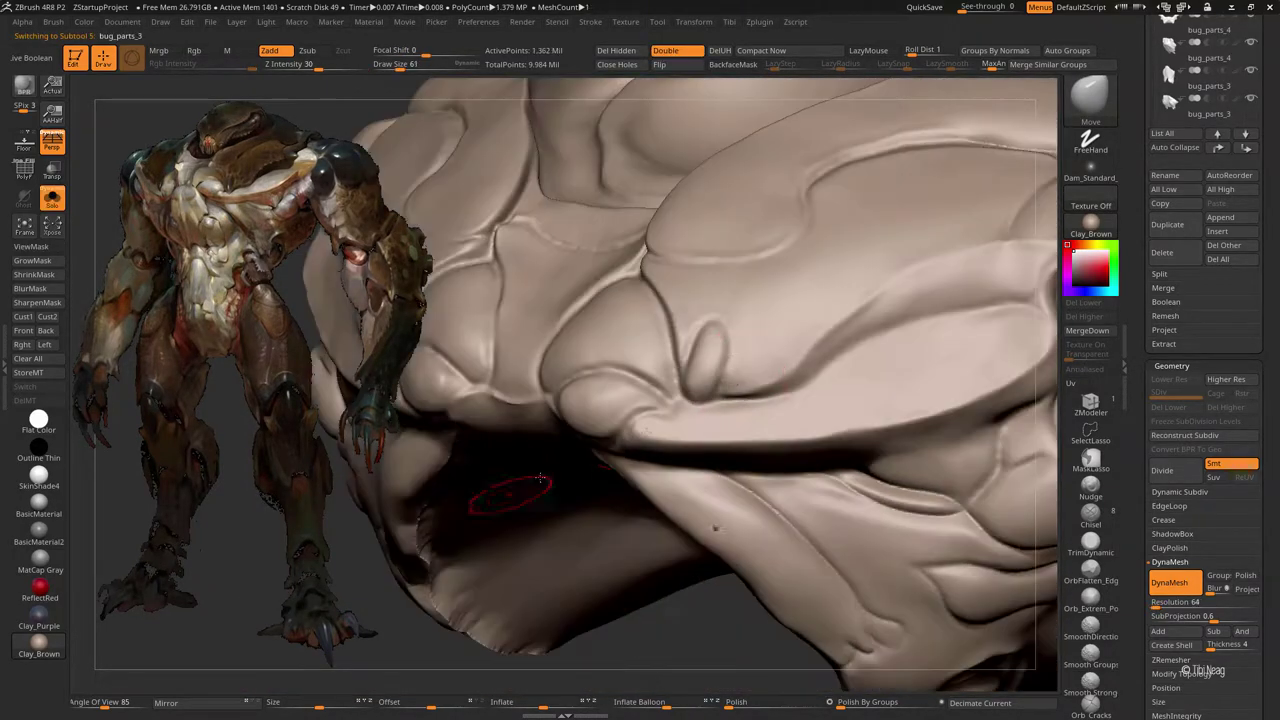
key("shift")
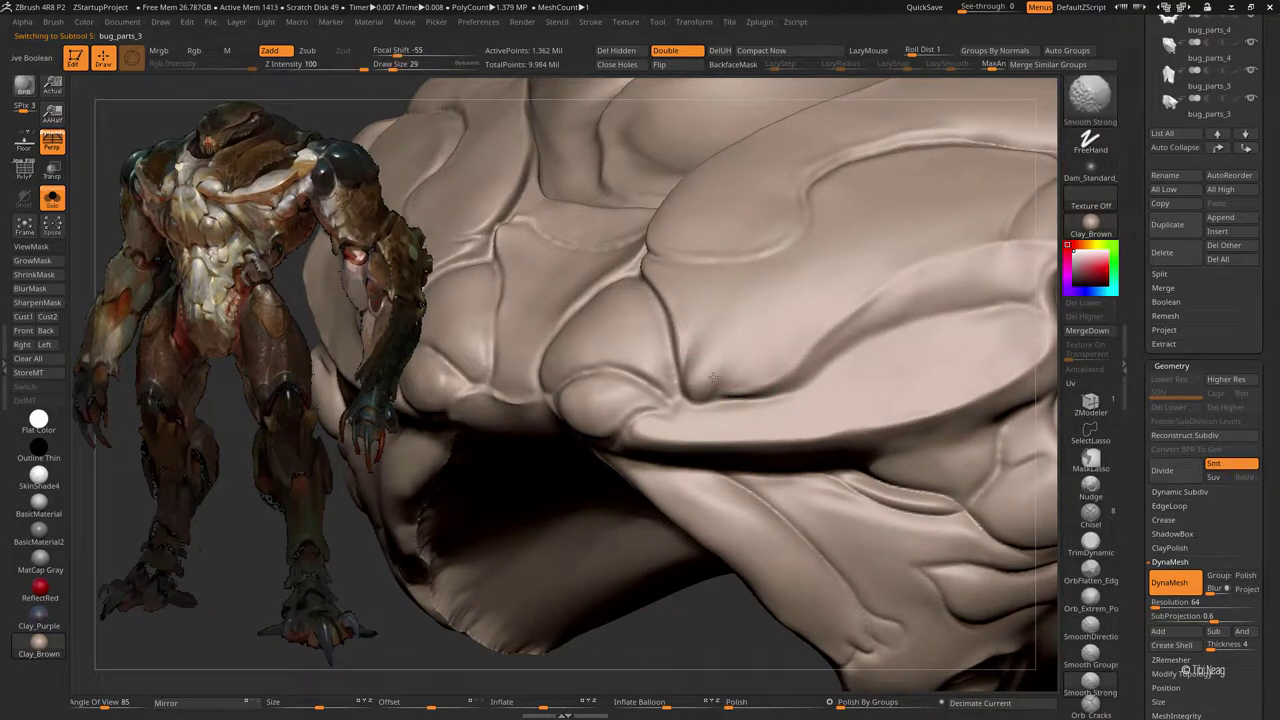
key("shift")
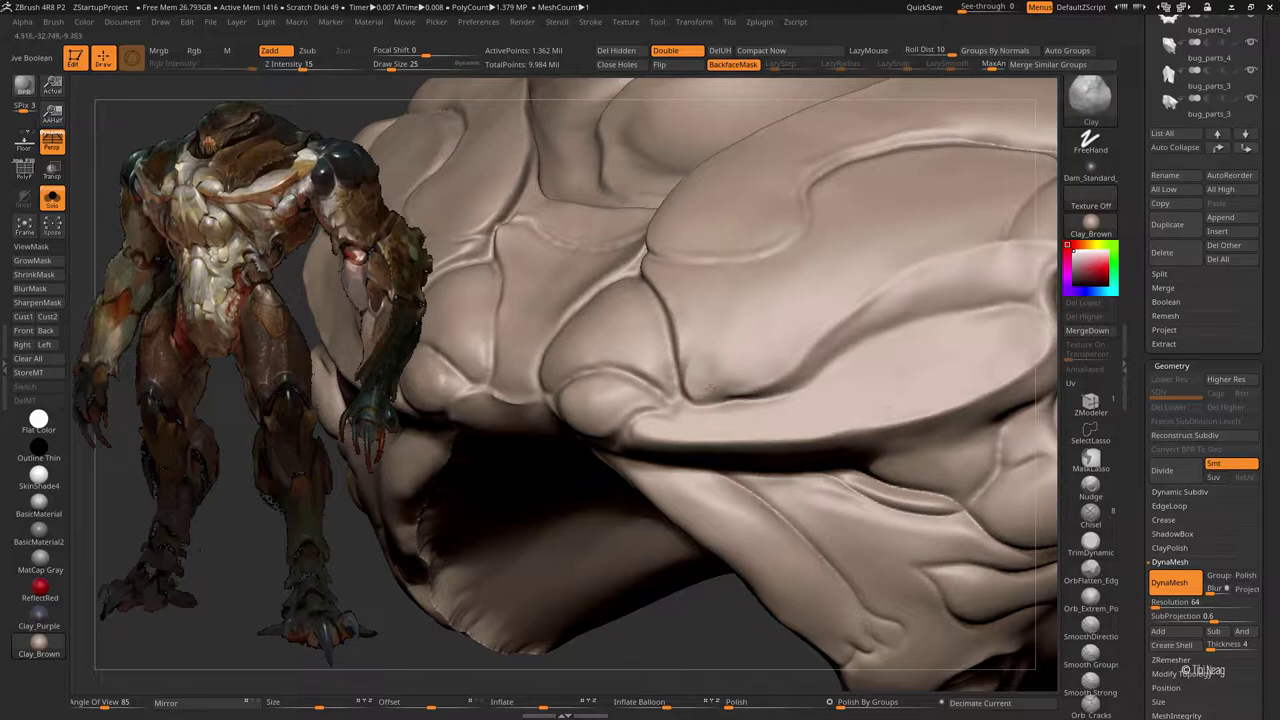
key("shift")
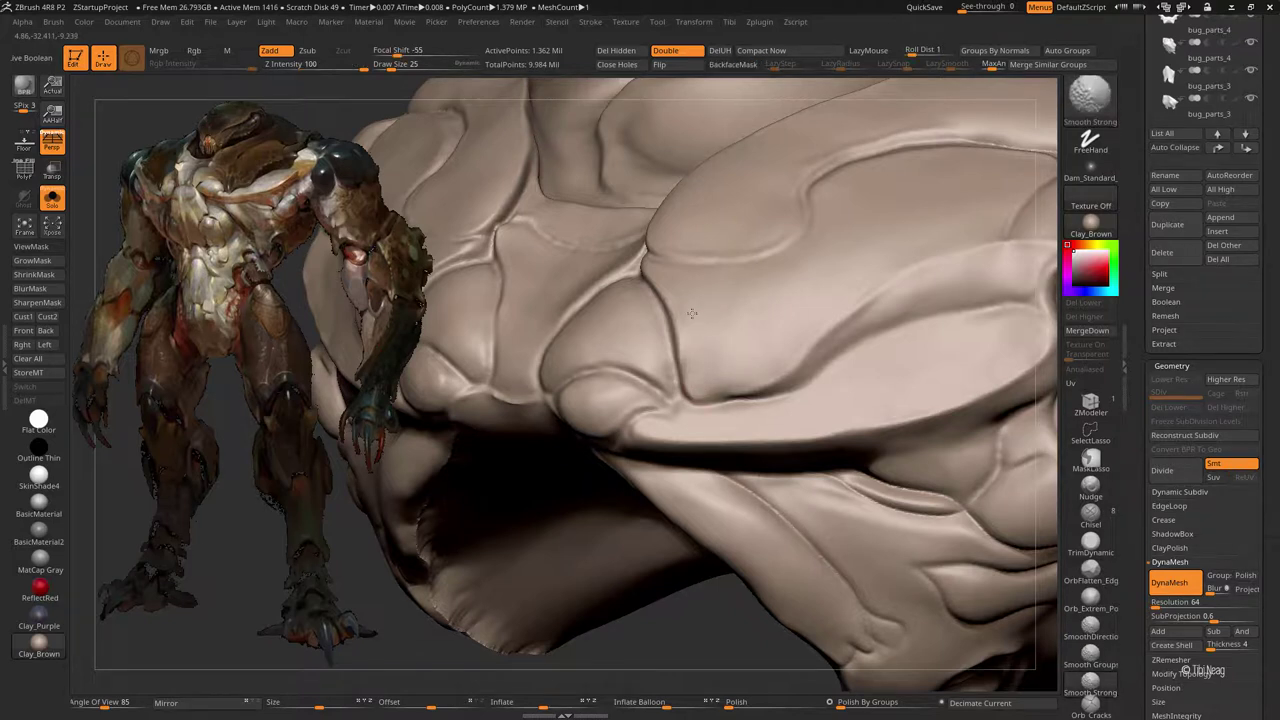
key("b")
key("m")
key("v")
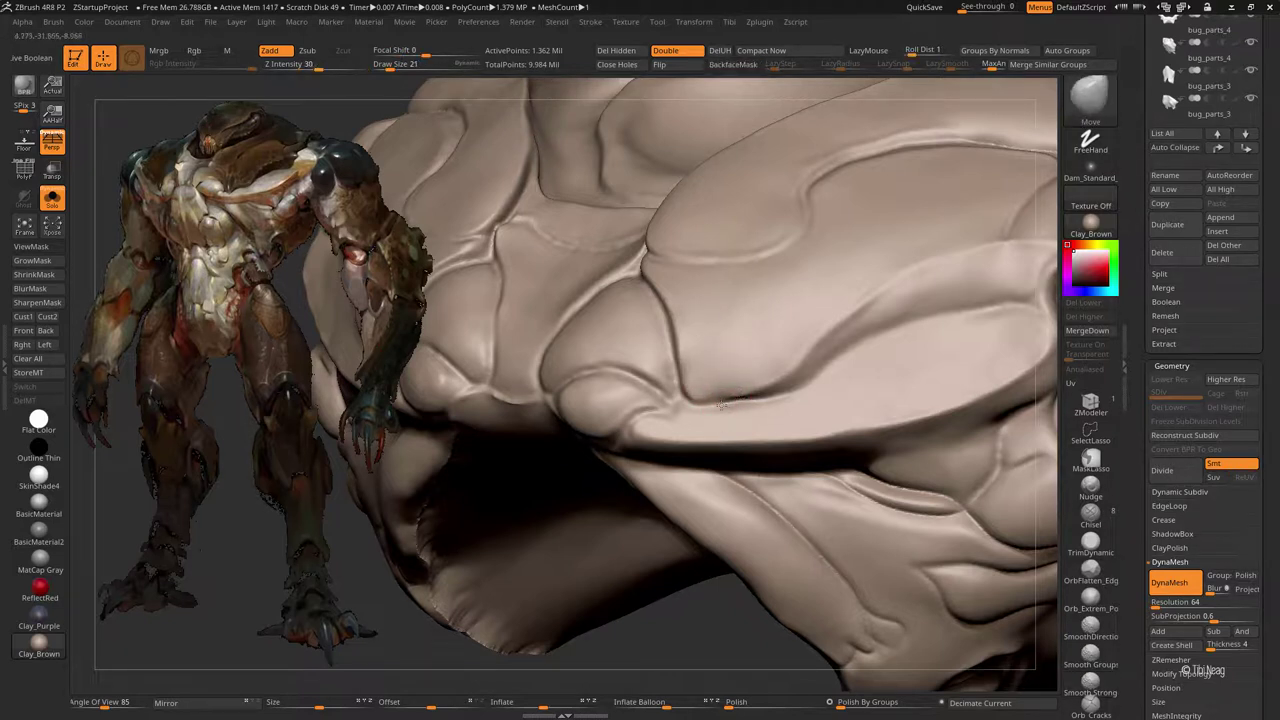
left_click(685, 432, "alt")
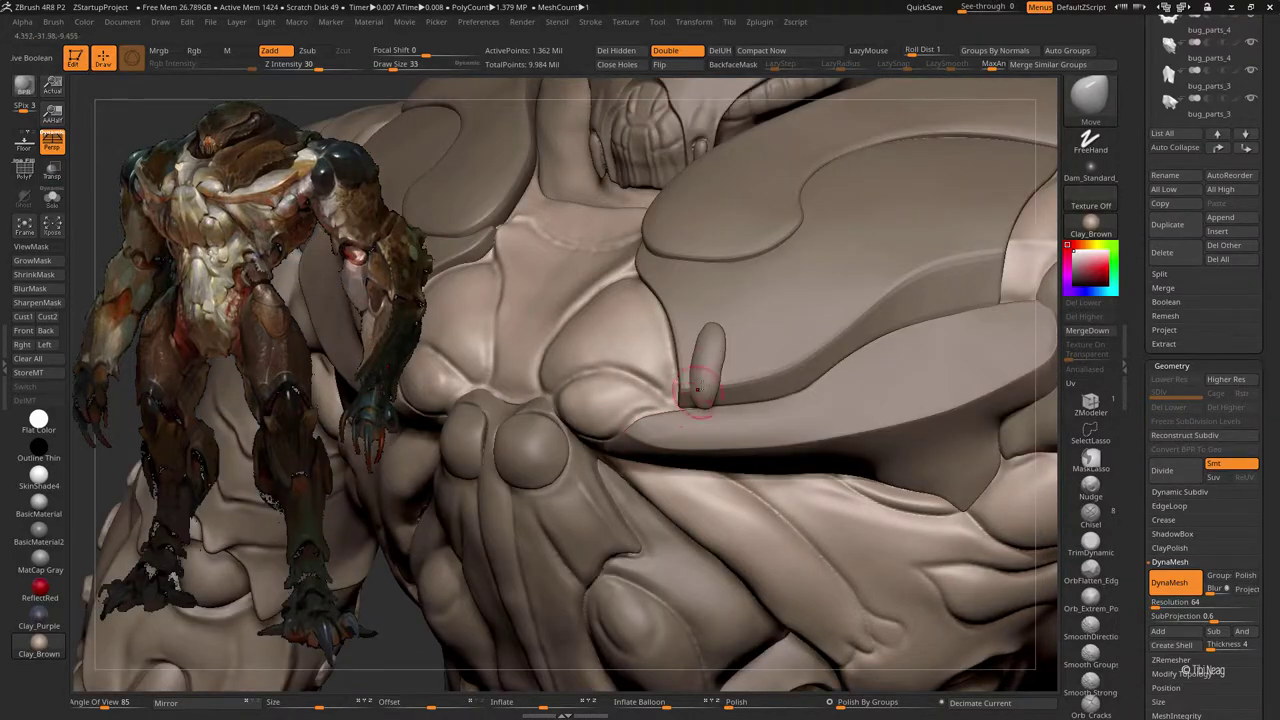
key("shift")
Step: Pull the soloed nodule's tip downward and smooth its bottom edge
mouse_move(705, 336)
right_mouse_down()
mouse_move(705, 397)
mouse_move(686, 428)
mouse_move(708, 421)
right_mouse_up()
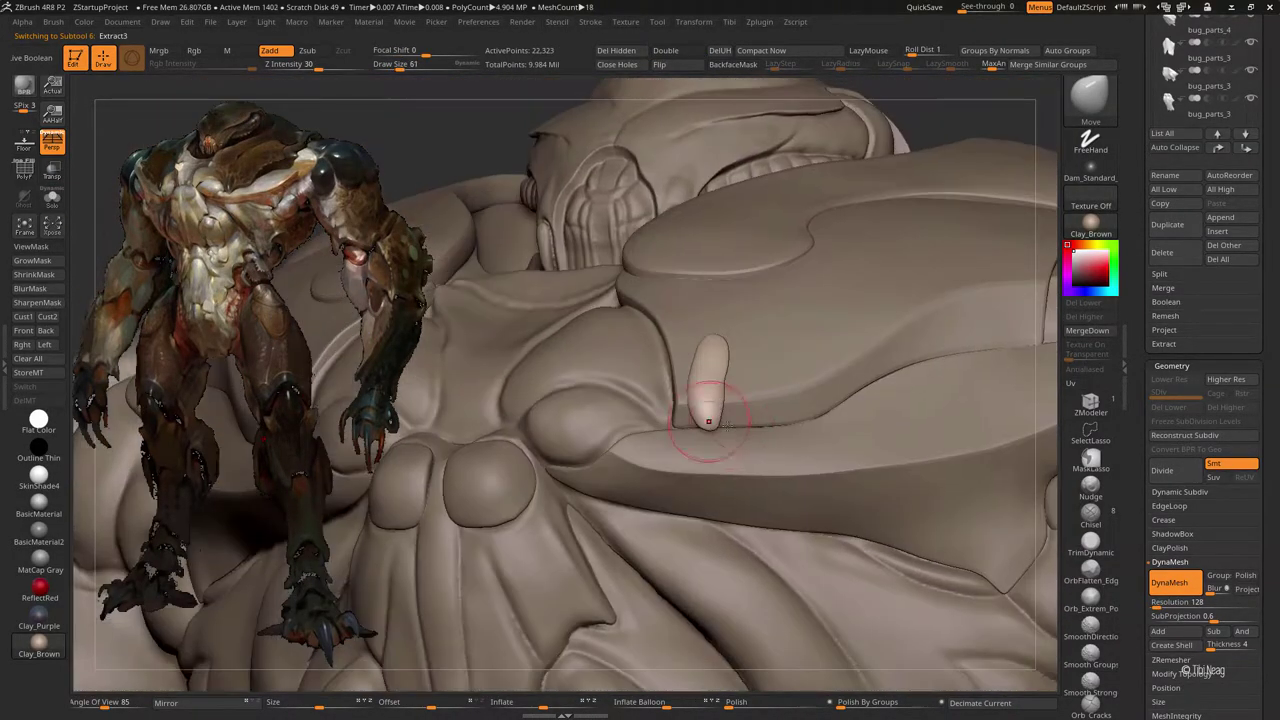
left_click_drag(705, 430, 705, 445)
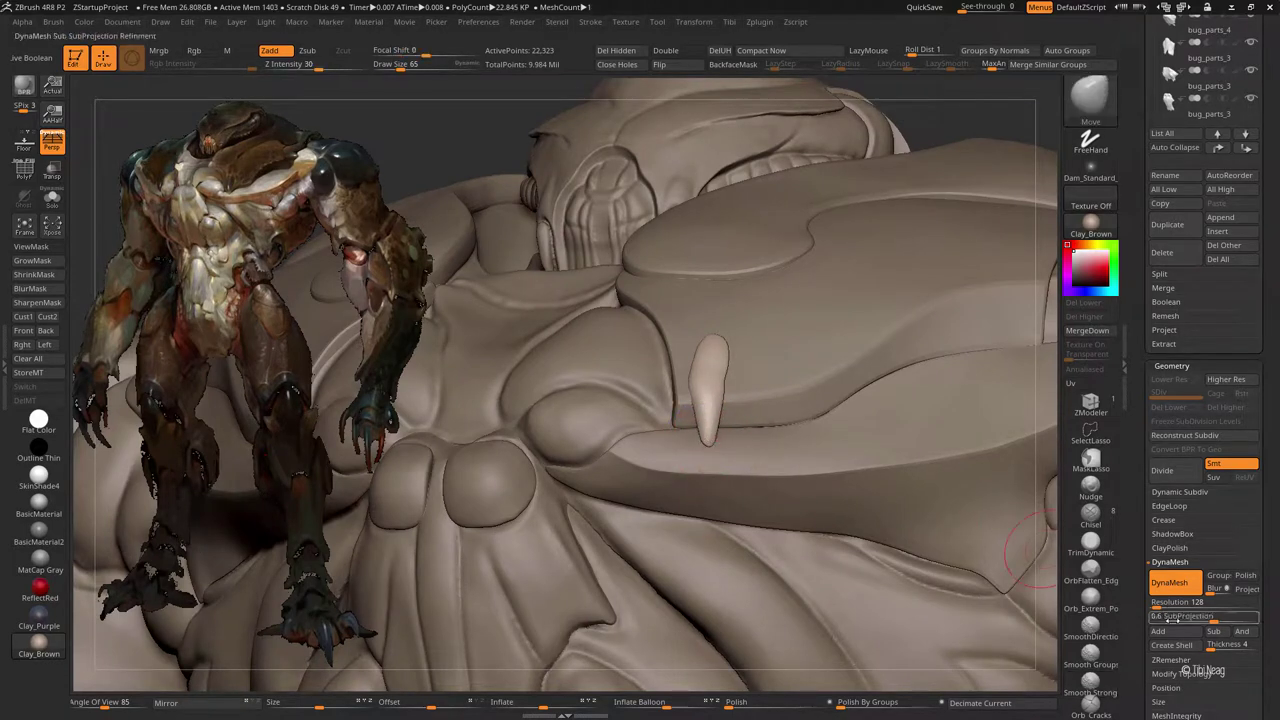
key("ctrl+shift+s")
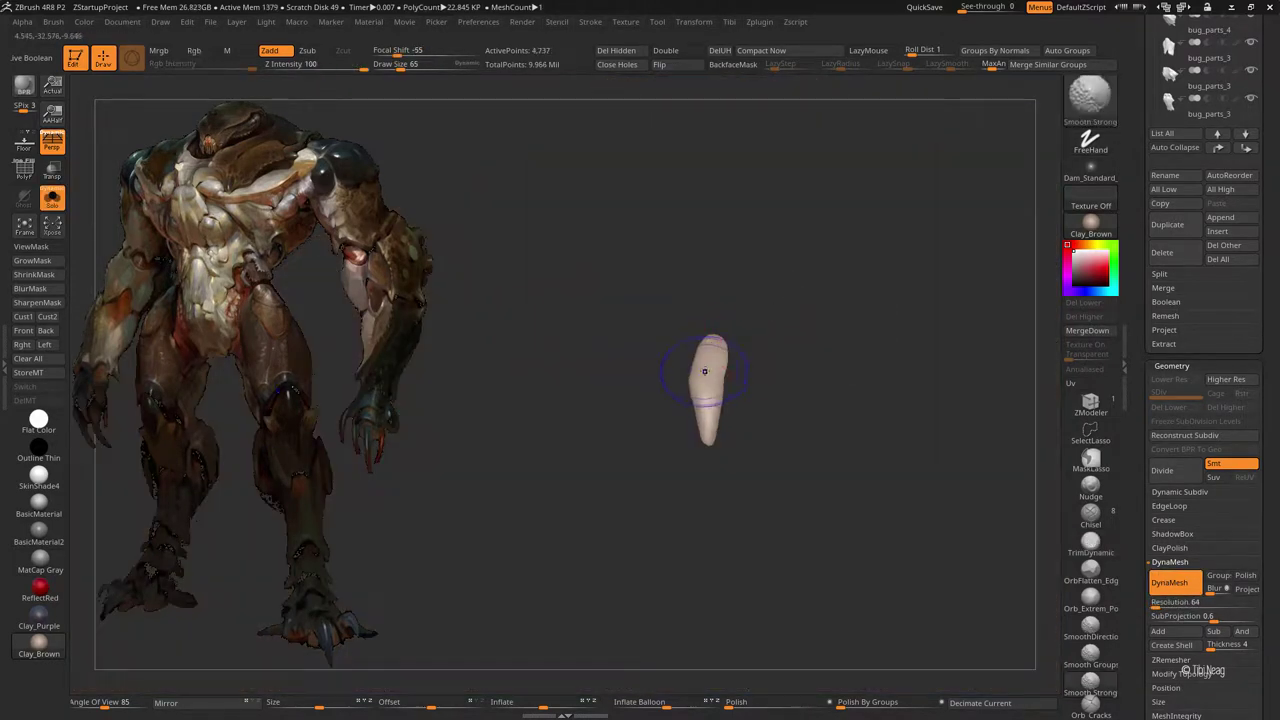
mouse_move(766, 371)
right_mouse_down()
mouse_move(746, 253)
mouse_move(751, 329)
right_mouse_up()
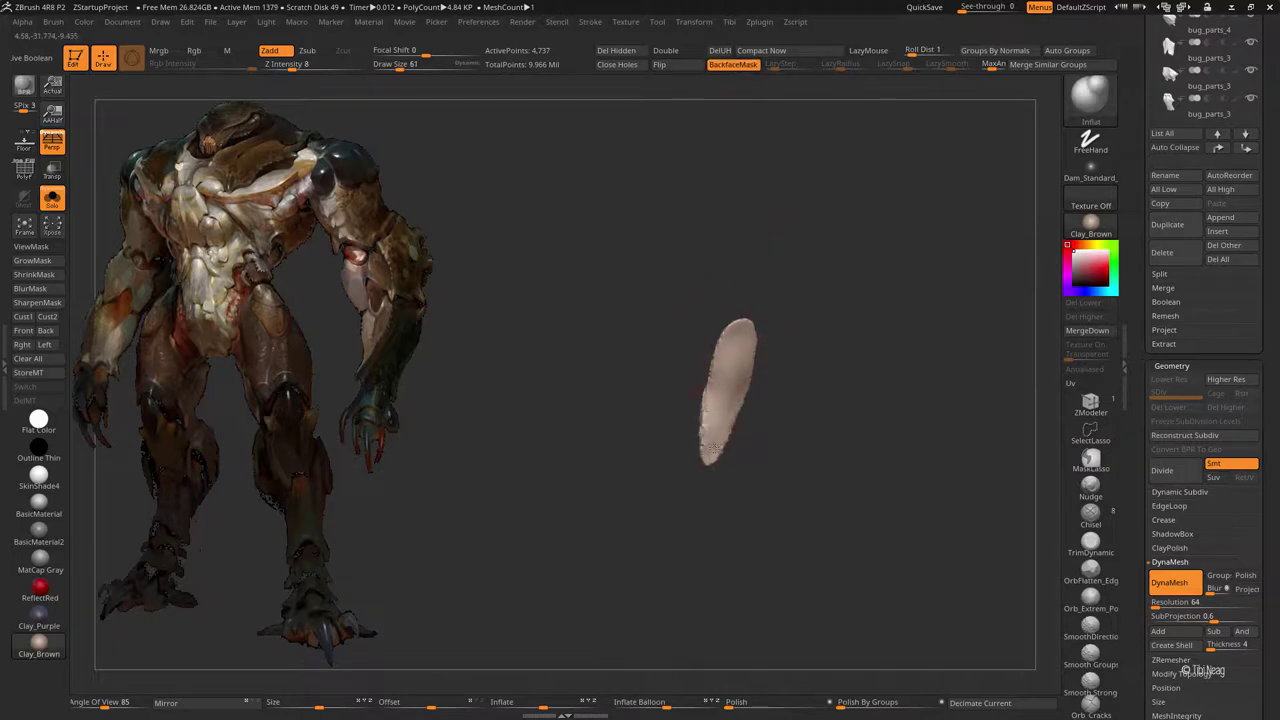
mouse_move(730, 387)
right_mouse_down()
mouse_move(820, 271)
mouse_move(724, 248)
right_mouse_up()
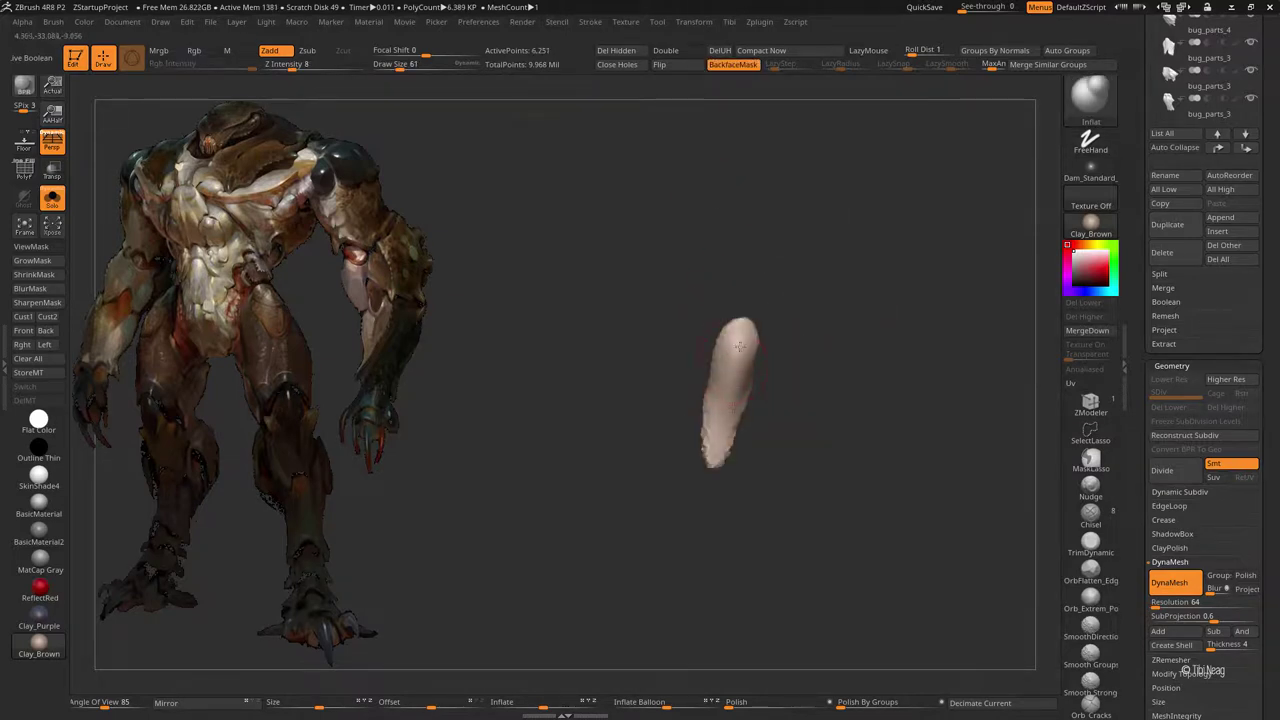
left_click_drag(708, 452, 720, 480, "shift")
right_click_drag(757, 253, 780, 262)
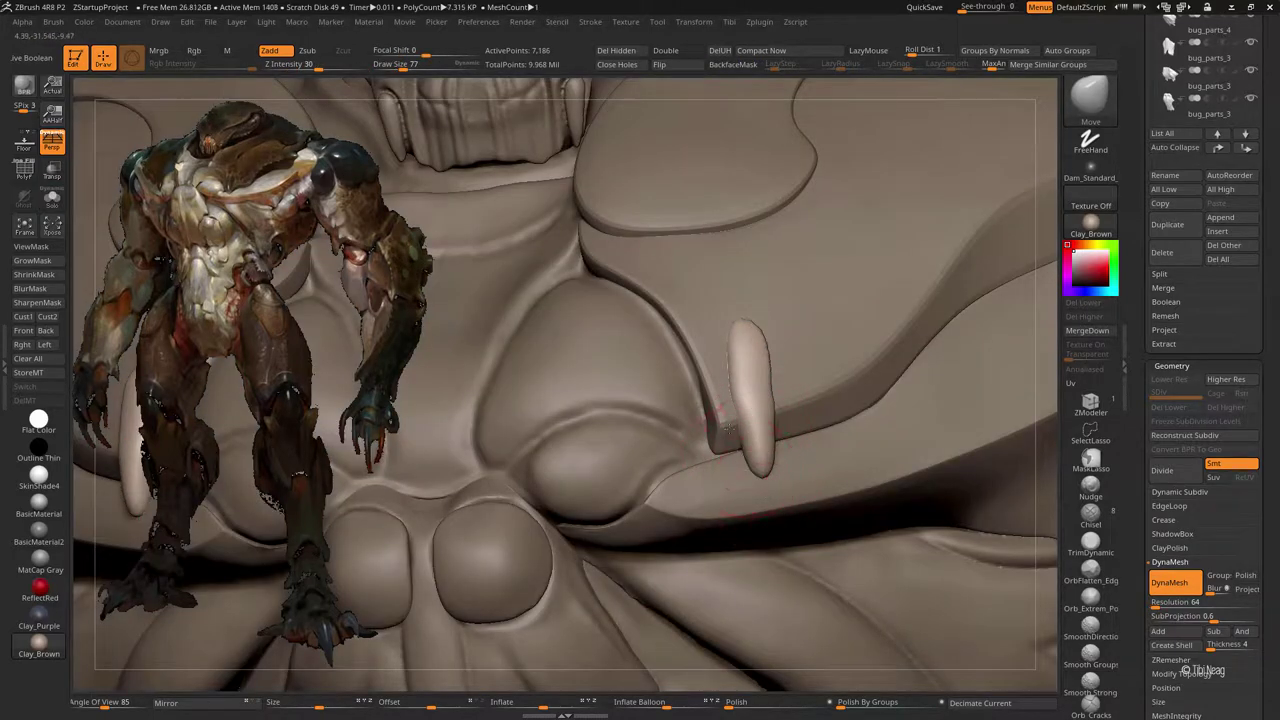
right_click_drag(727, 428, 757, 426)
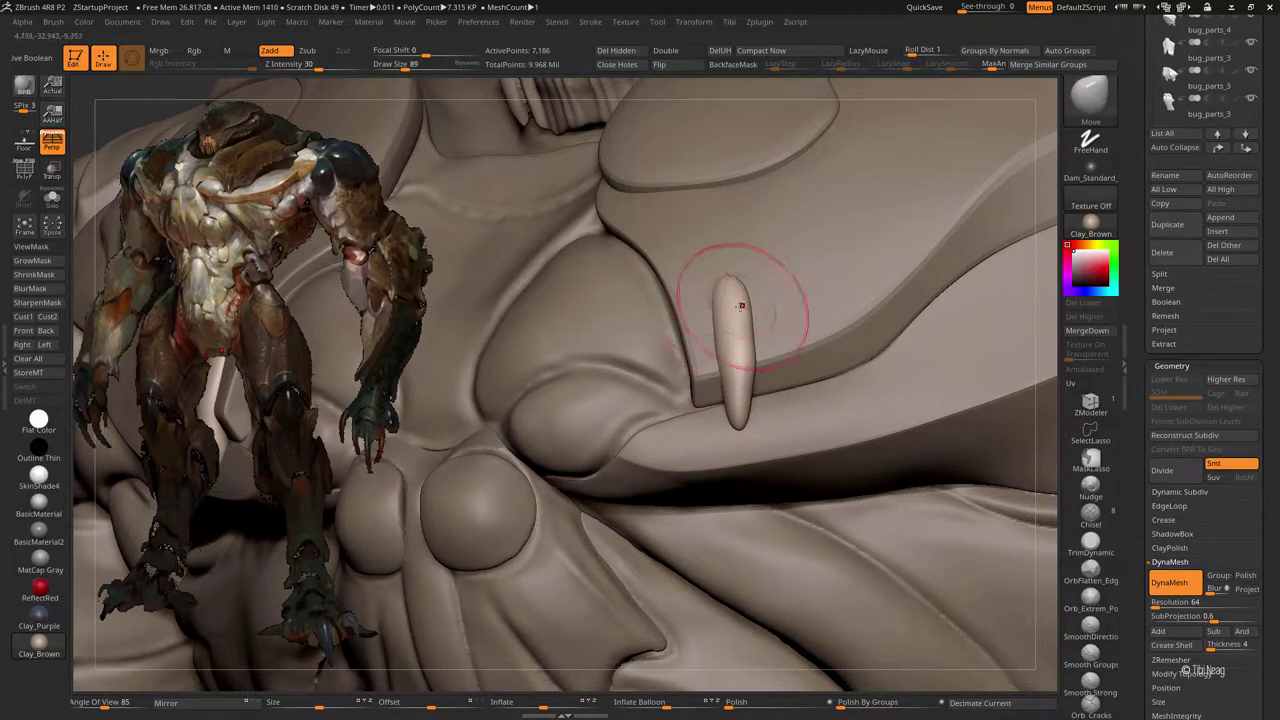
Step: Taper the nodule into a spike with Inflate and a smaller Move Topological brush
key("b")
key("i")
key("n")
key("b")
key("m")
key("t")
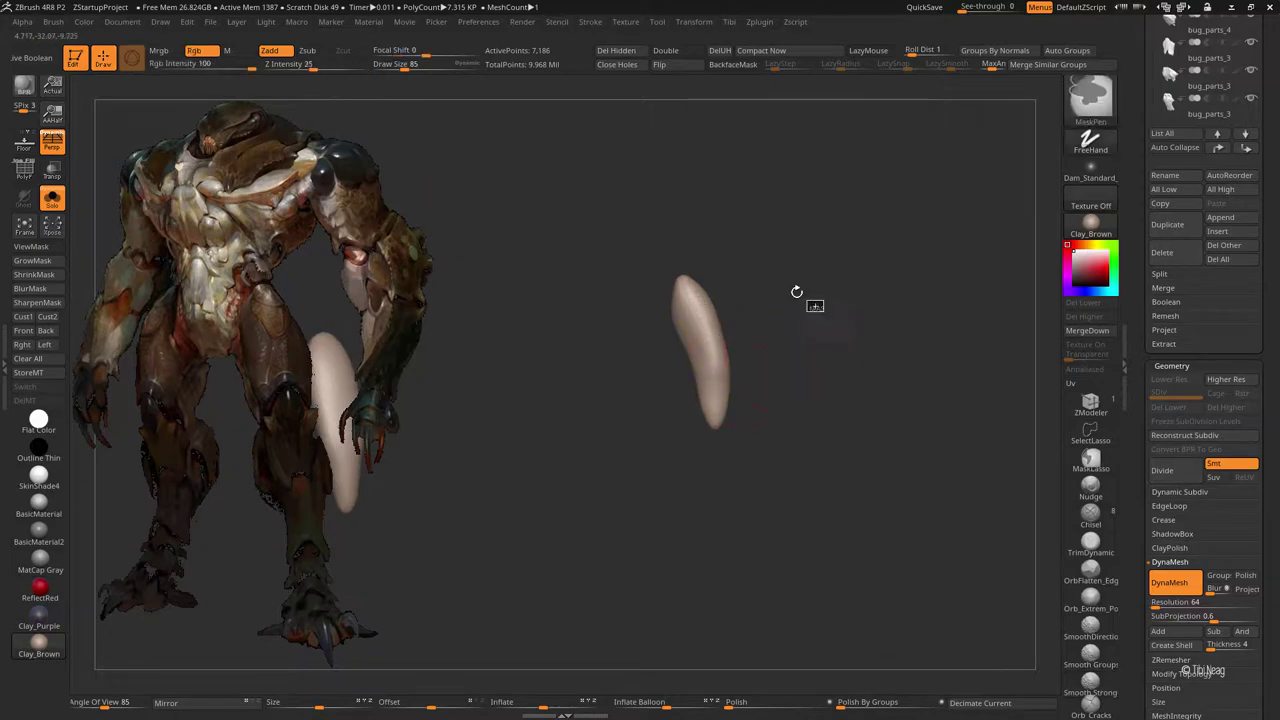
mouse_move(800, 286)
left_mouse_down()
mouse_move(777, 328)
mouse_move(760, 312)
left_mouse_up()
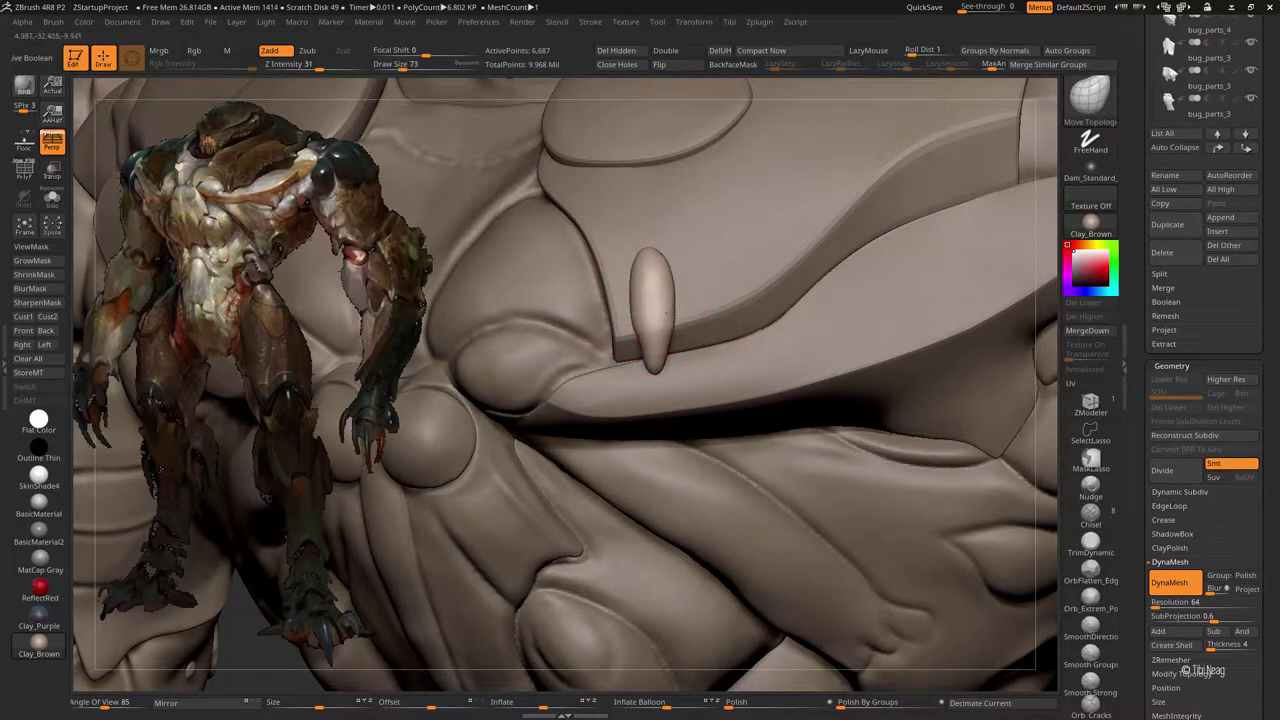
key("bracketleft")
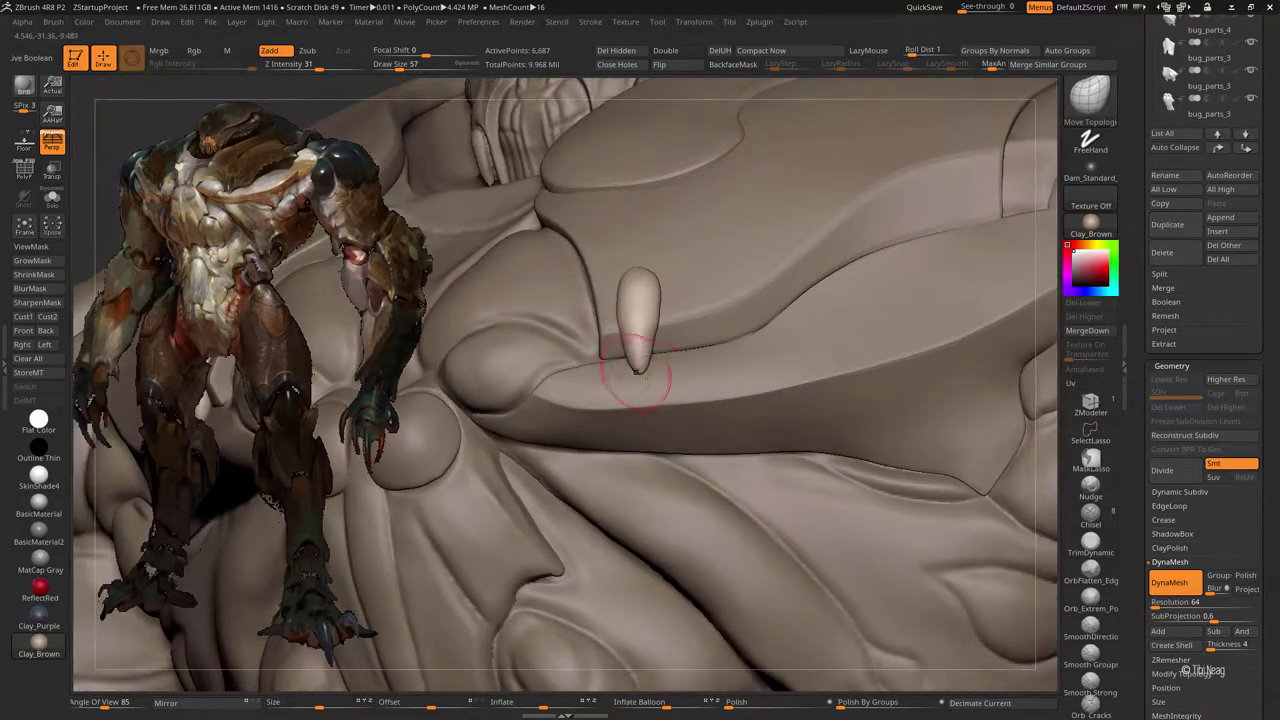
left_click(609, 352, "alt")
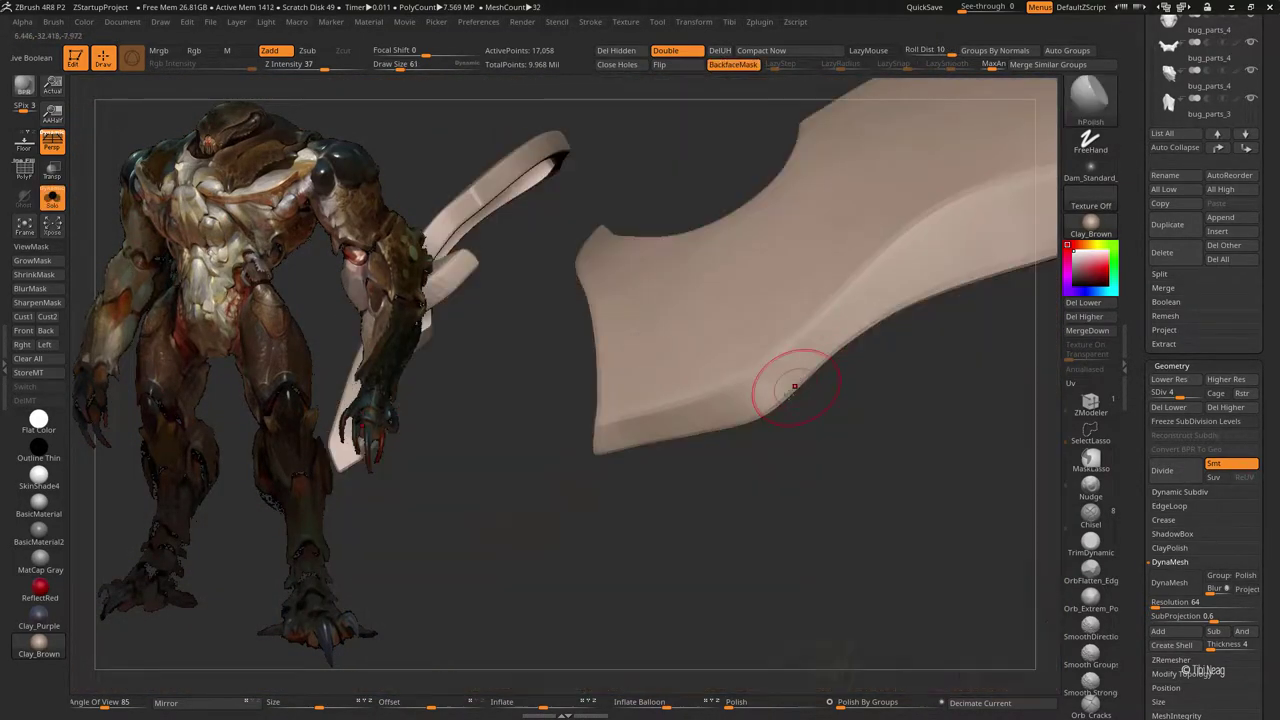
Step: Add a subdivision level to the blade plate, reaching about 537,346 points
key("d")
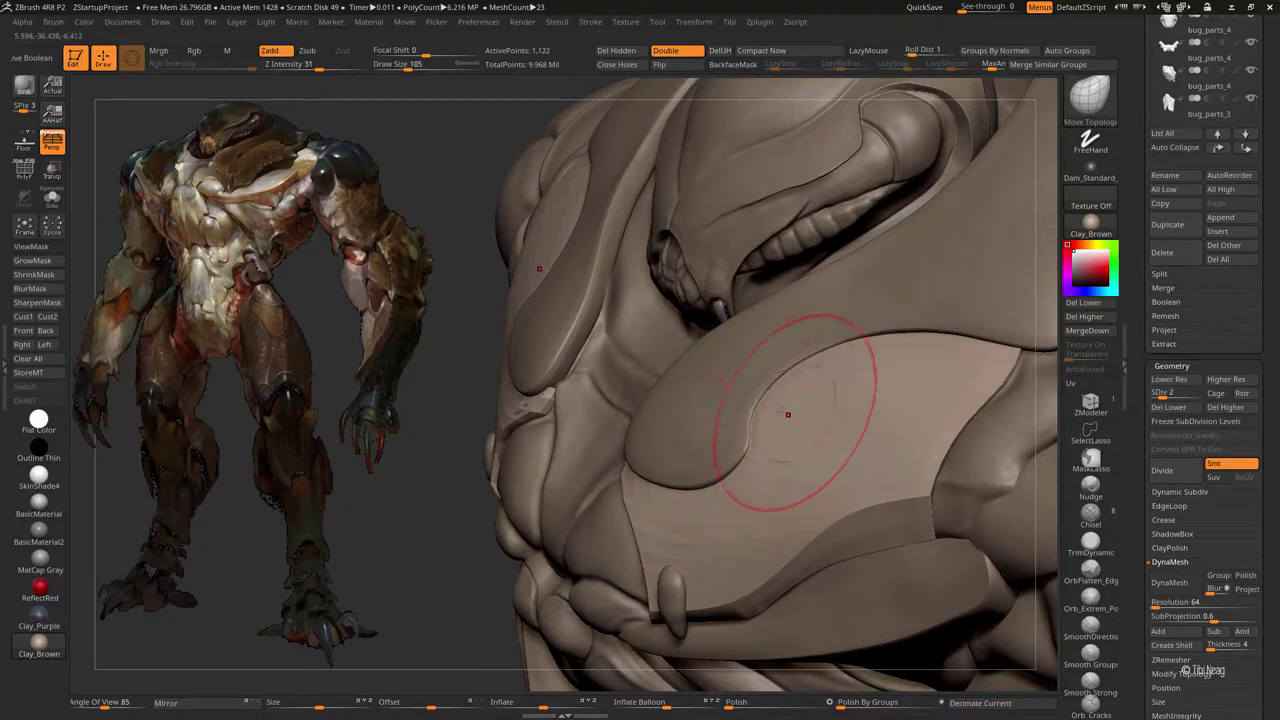
left_click(855, 352, "alt")
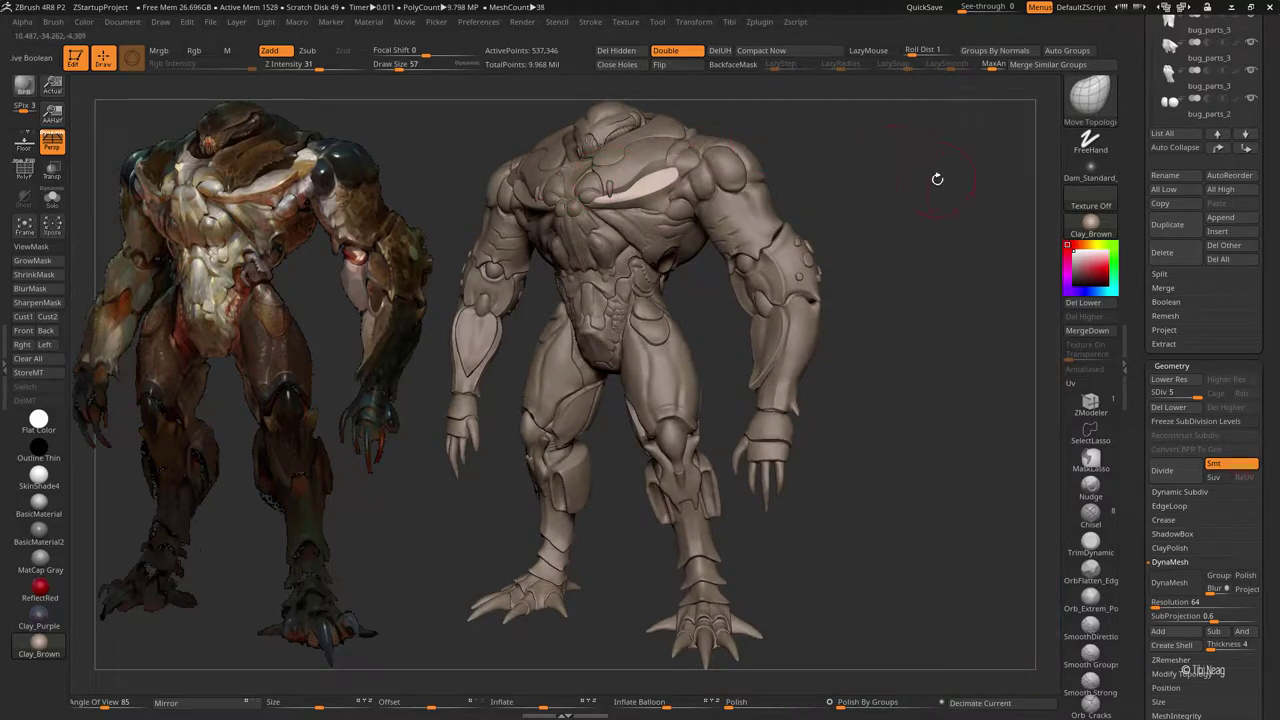
Step: Frame and isolate bug_parts_3, turning it to a frontal view
left_click(600, 225, "alt")
key("f")
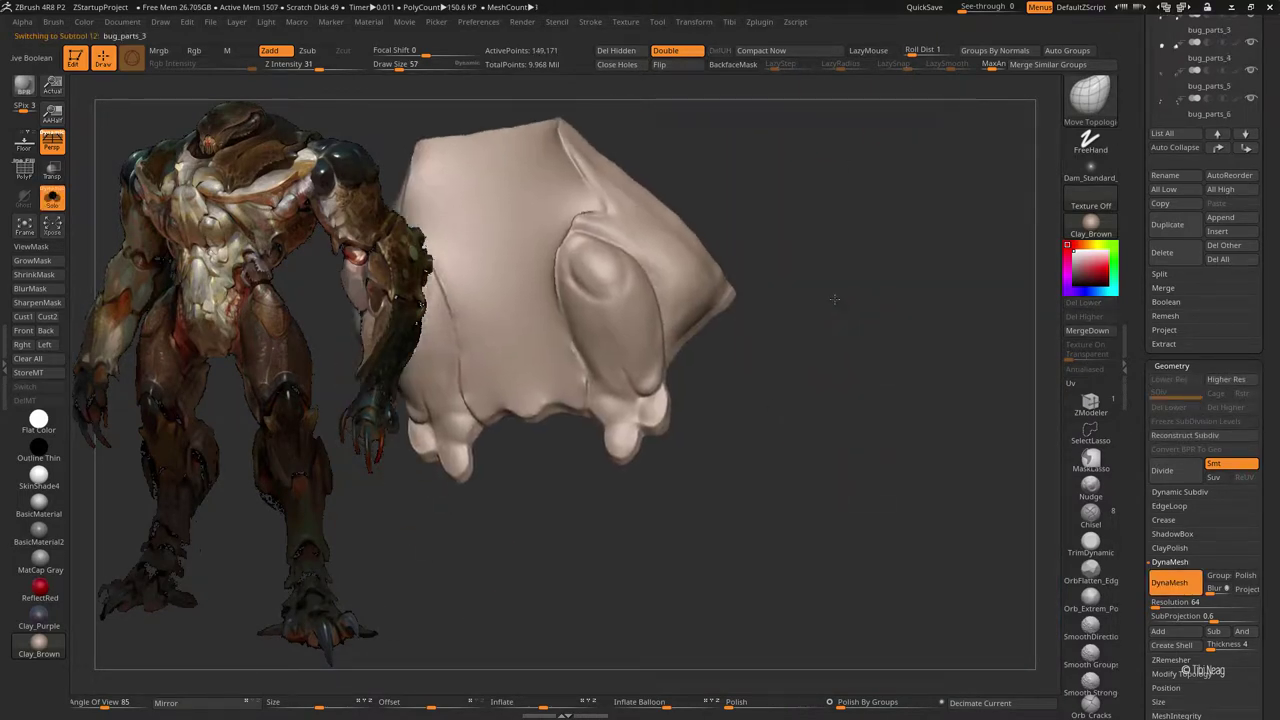
key("shift+f")
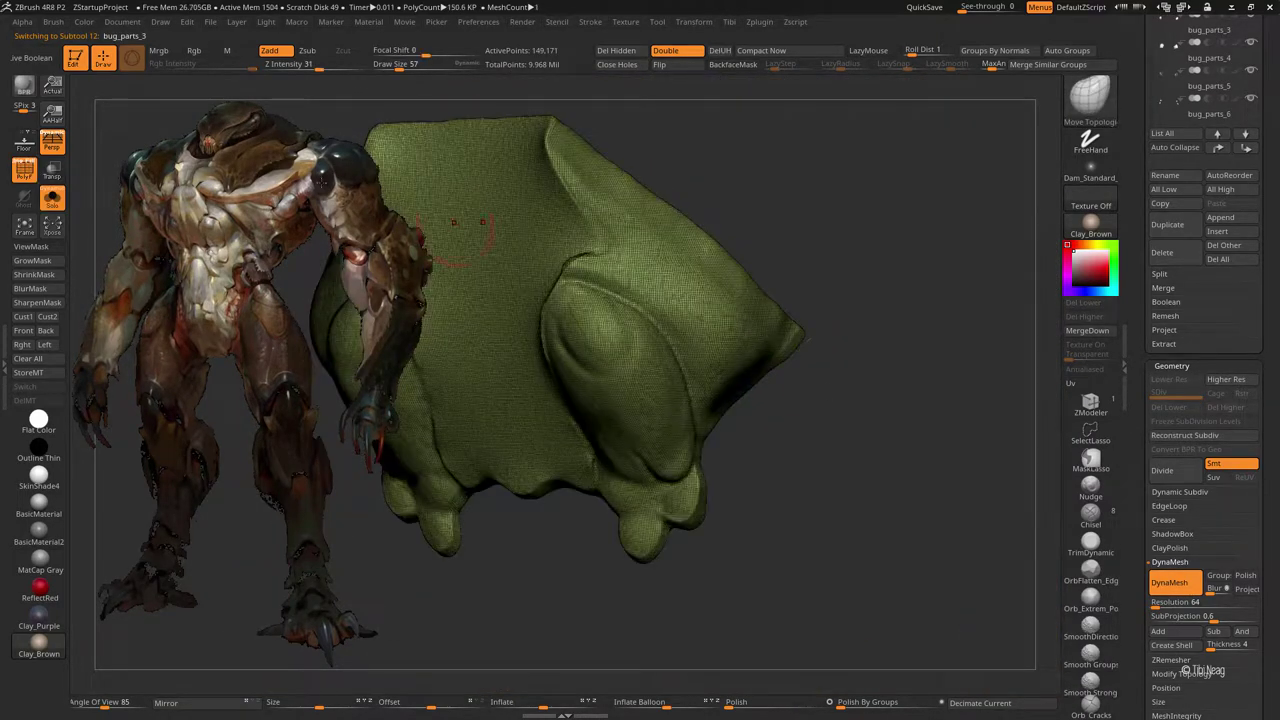
mouse_move(835, 175)
left_mouse_down()
mouse_move(857, 171)
mouse_move(557, 314)
left_mouse_up()
Step: Smooth the green head's front and mask both raised lobes under symmetry
key("b")
key("c")
key("l")
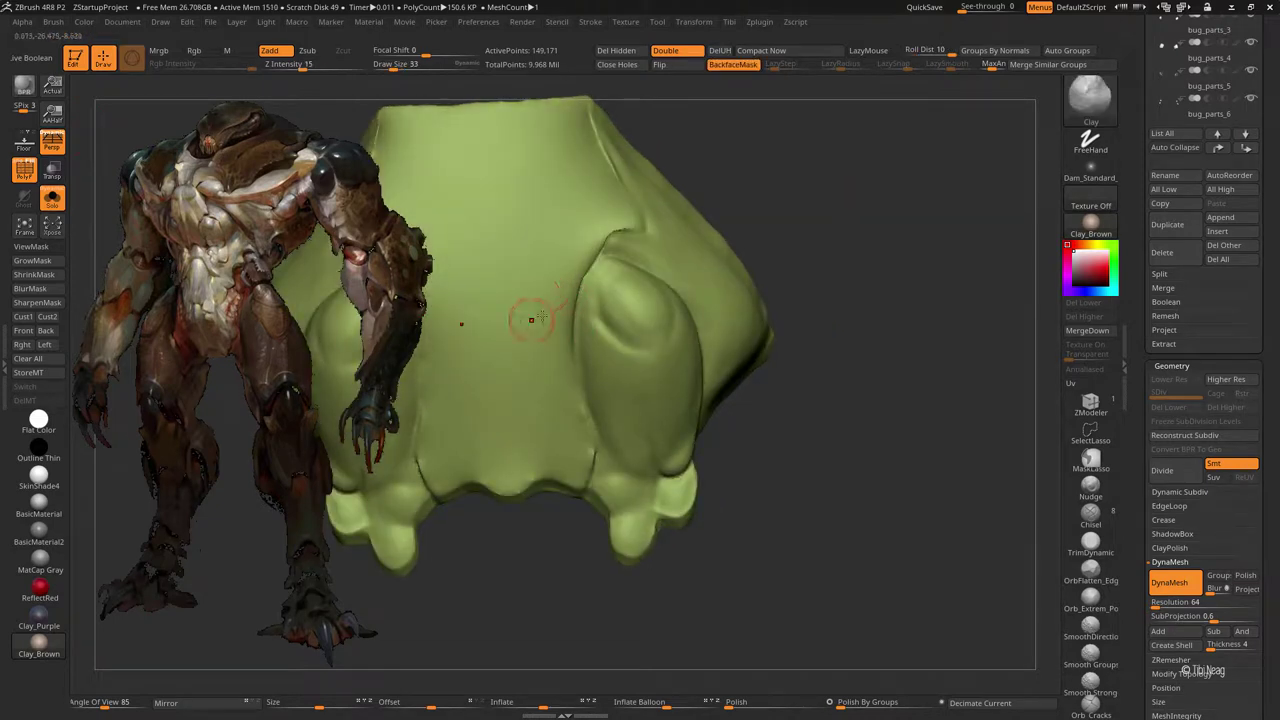
key("shift")
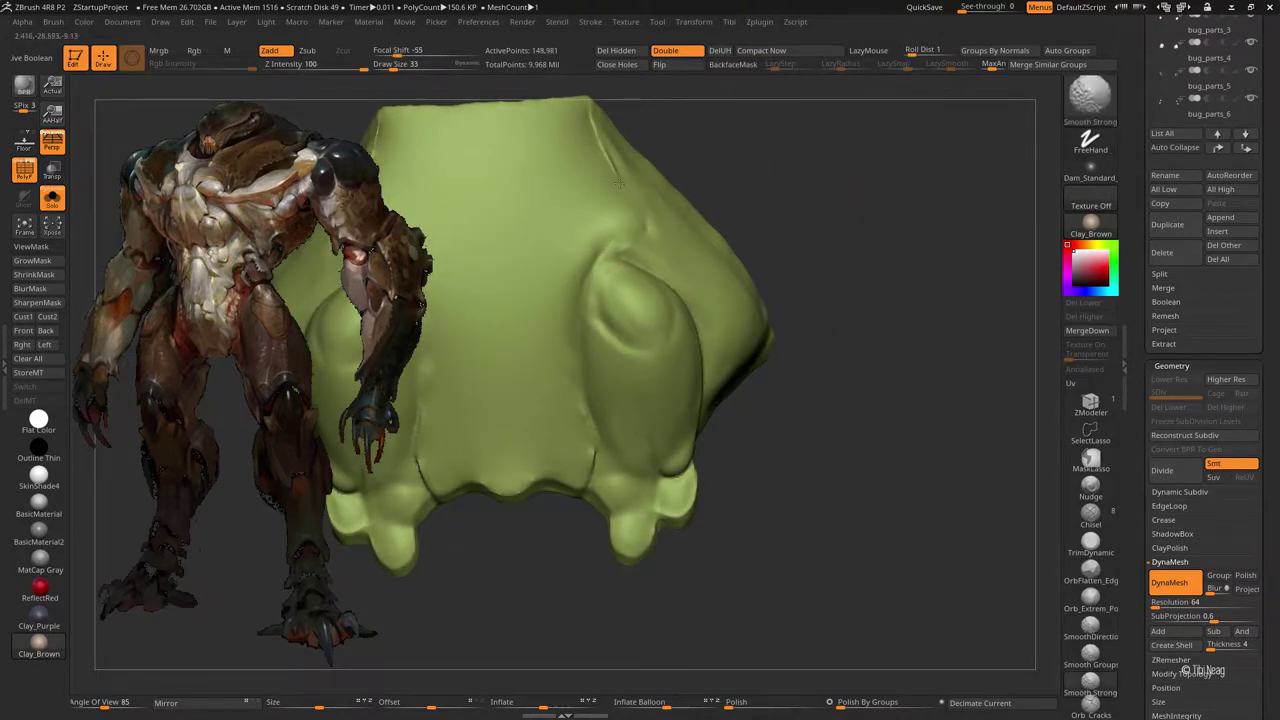
mouse_move(610, 160)
left_mouse_down()
mouse_move(563, 470)
mouse_move(700, 260)
mouse_move(700, 330)
left_mouse_up()
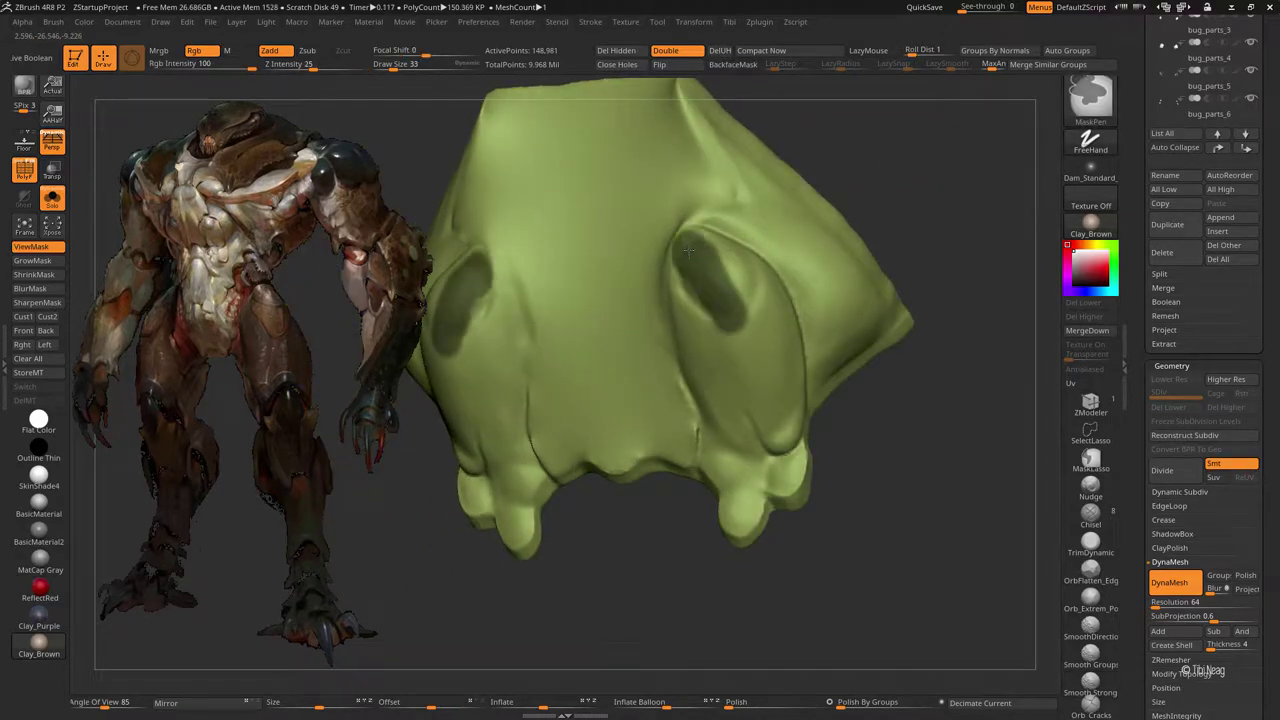
mouse_move(690, 230)
left_mouse_down("ctrl")
mouse_move(695, 345)
mouse_move(686, 316)
left_mouse_up("ctrl")
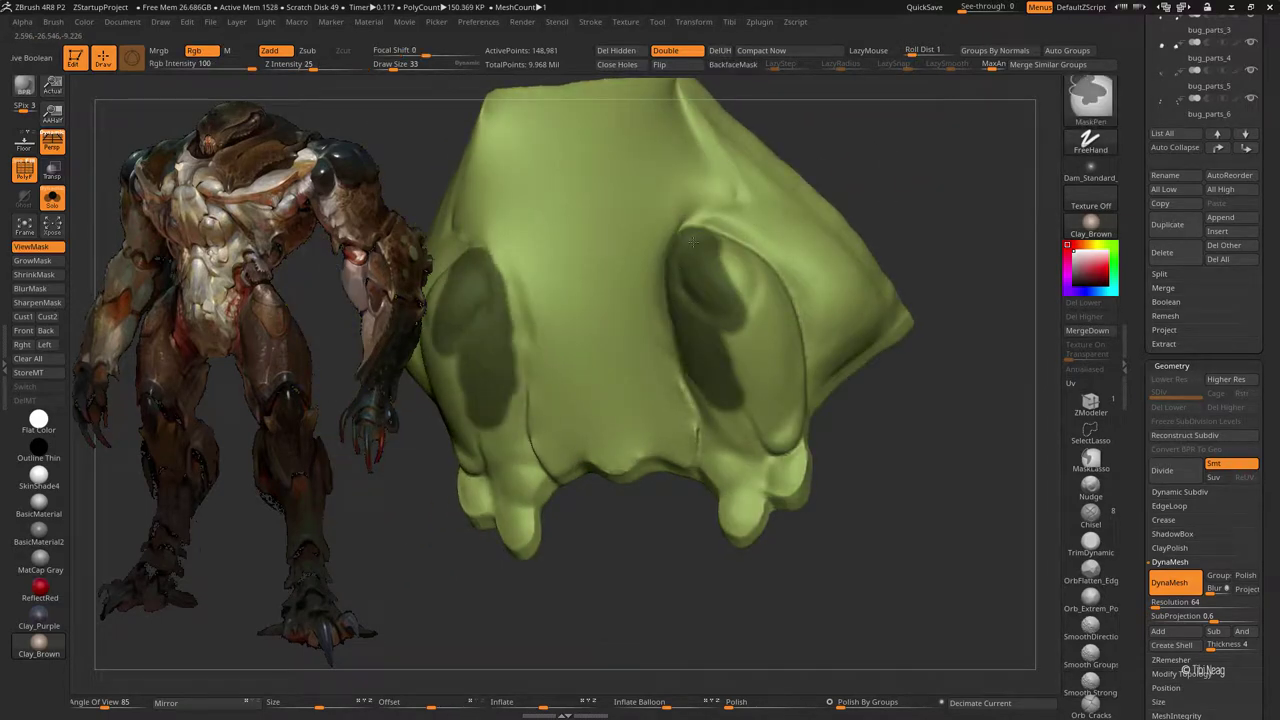
mouse_move(691, 240)
left_mouse_down("ctrl")
mouse_move(735, 430)
mouse_move(910, 397)
mouse_move(700, 370)
mouse_move(690, 450)
mouse_move(691, 373)
mouse_move(743, 320)
mouse_move(748, 410)
mouse_move(826, 372)
left_mouse_up("ctrl")
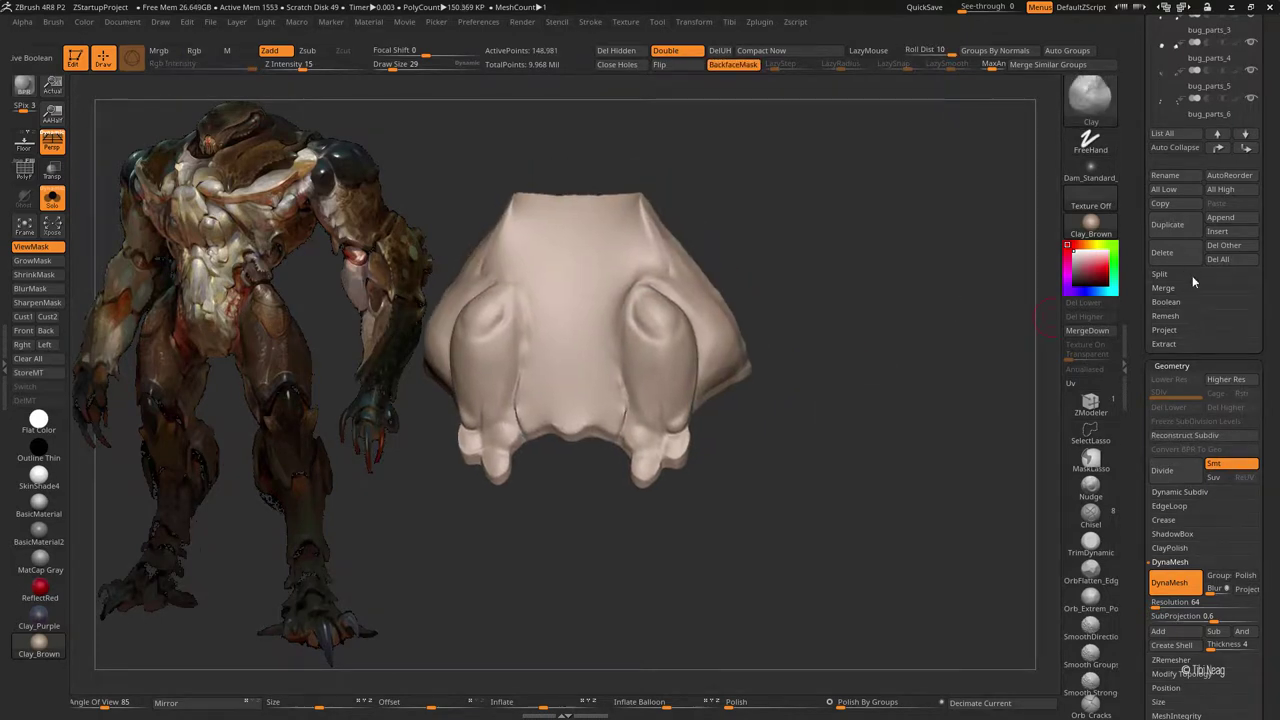
Step: Split the masked lobes into their own subtool with Split Masked Points
left_click(1159, 274)
left_click(1228, 287)
left_click(957, 314)
key("w")
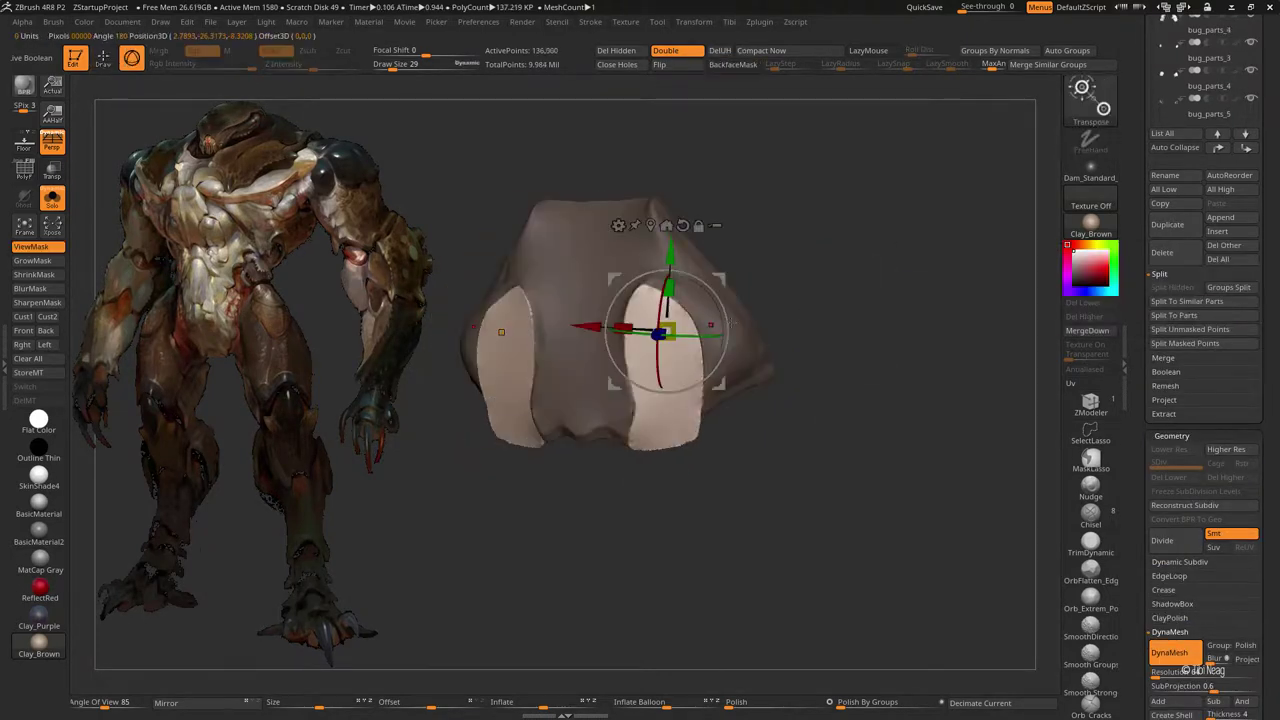
key("q")
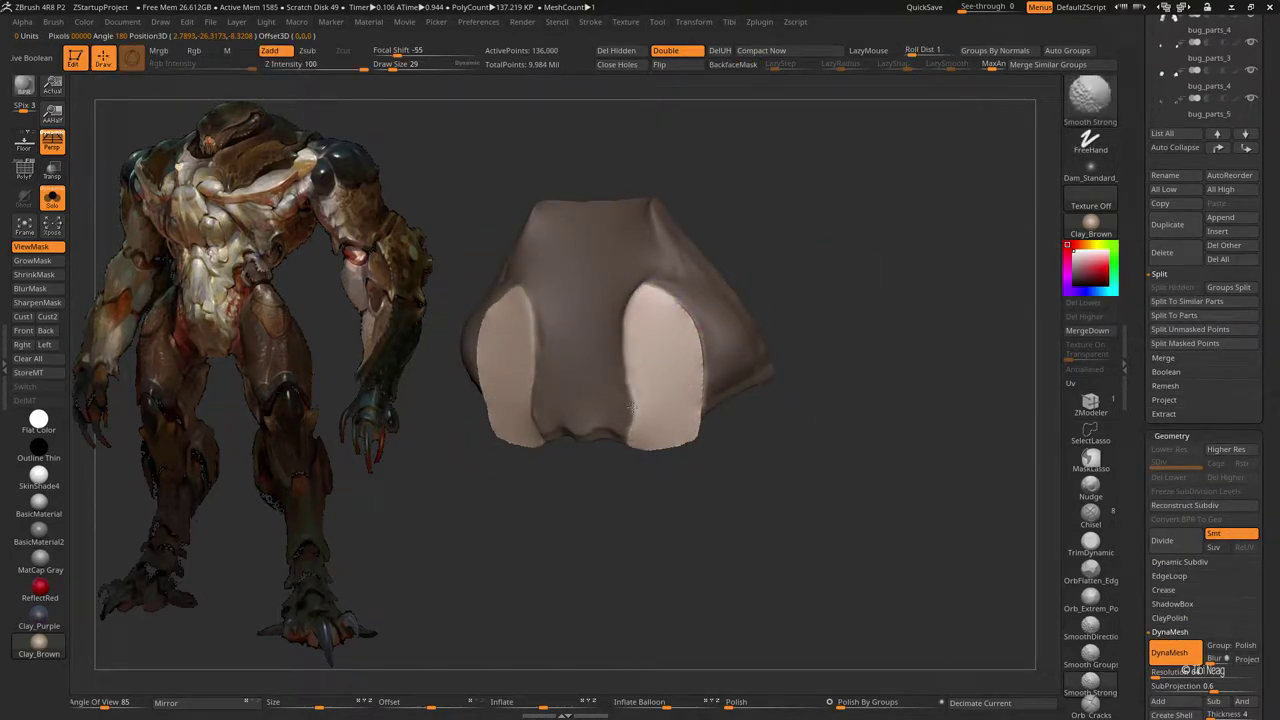
Step: Mask the split part everywhere except two regions
mouse_move(673, 305)
left_mouse_down()
mouse_move(632, 427)
mouse_move(786, 357)
mouse_move(612, 405)
left_mouse_up()
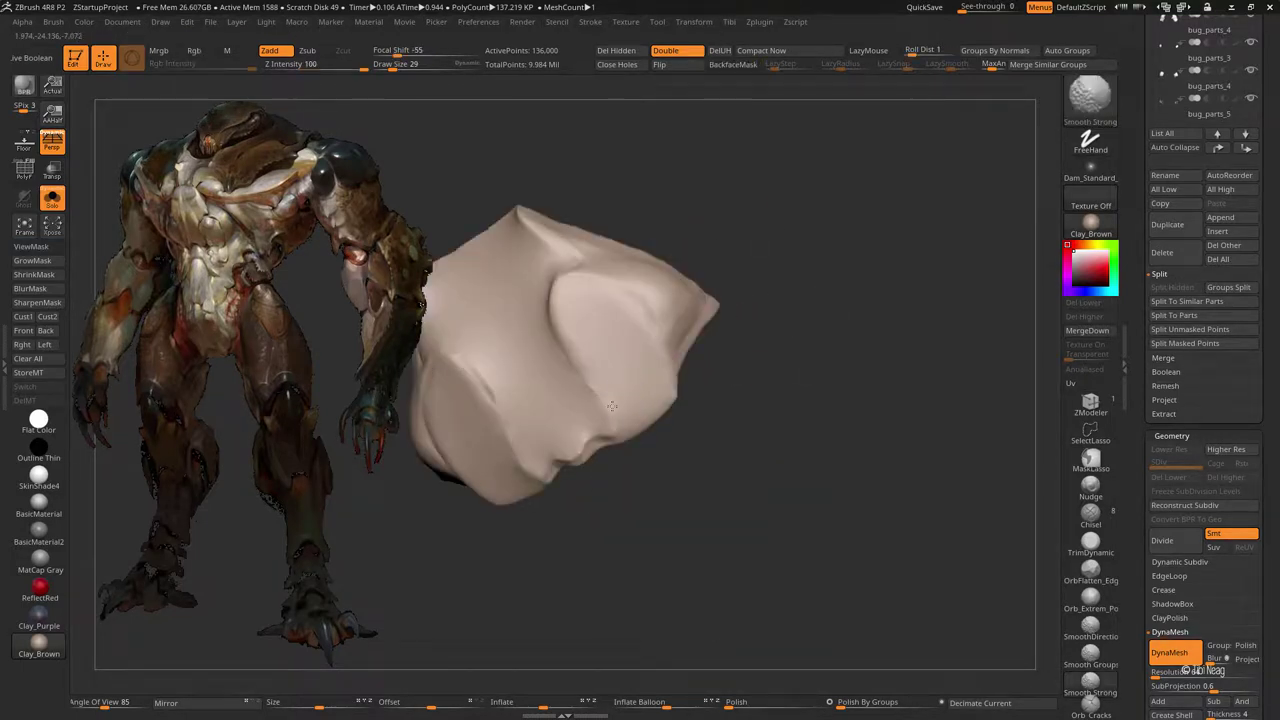
key("w")
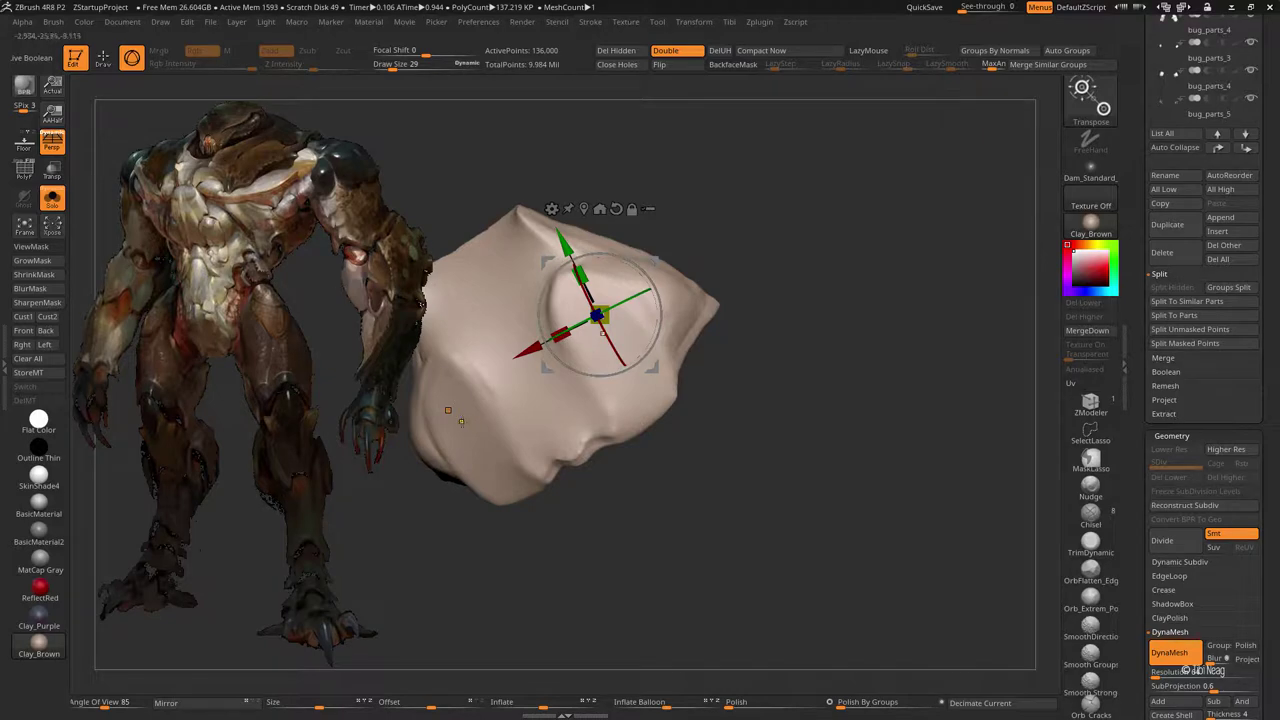
left_click(450, 410, "ctrl")
left_click(440, 420, "ctrl")
key("q")
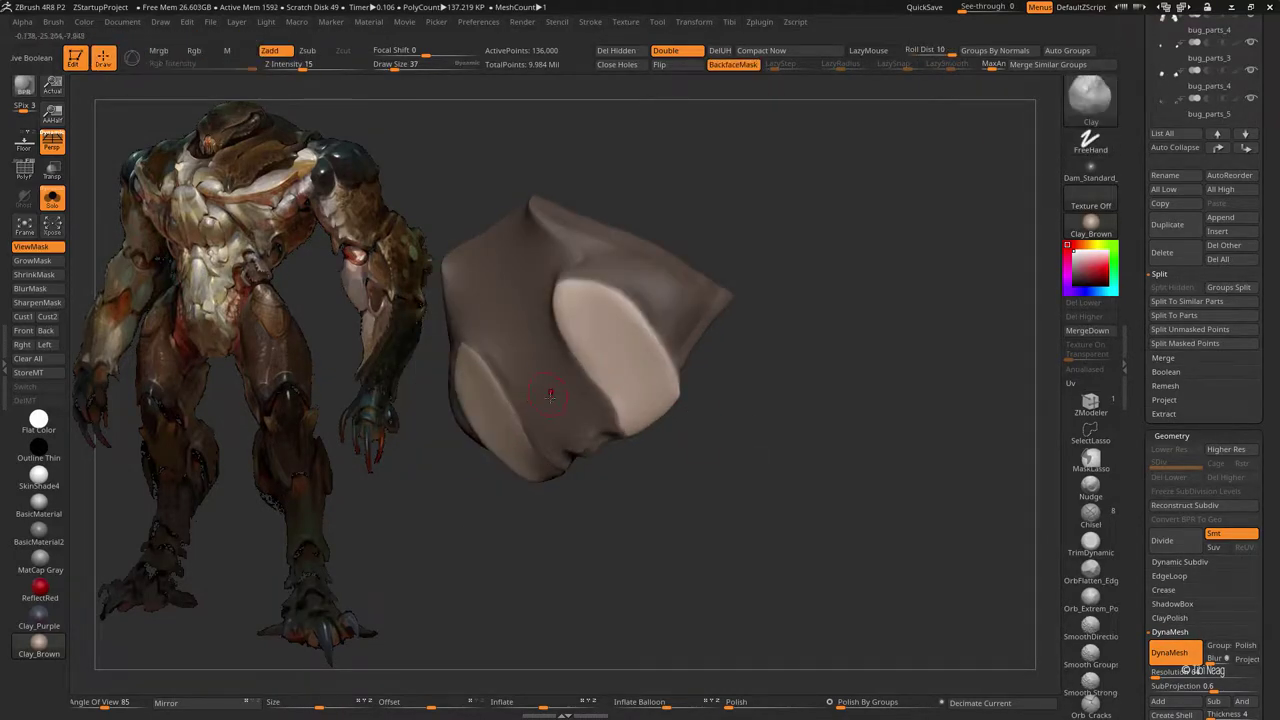
Step: Pull the unmasked lobe outward with the Move brush, then clear the mask
left_click_drag(550, 395, 614, 451)
key("b")
key("m")
key("v")
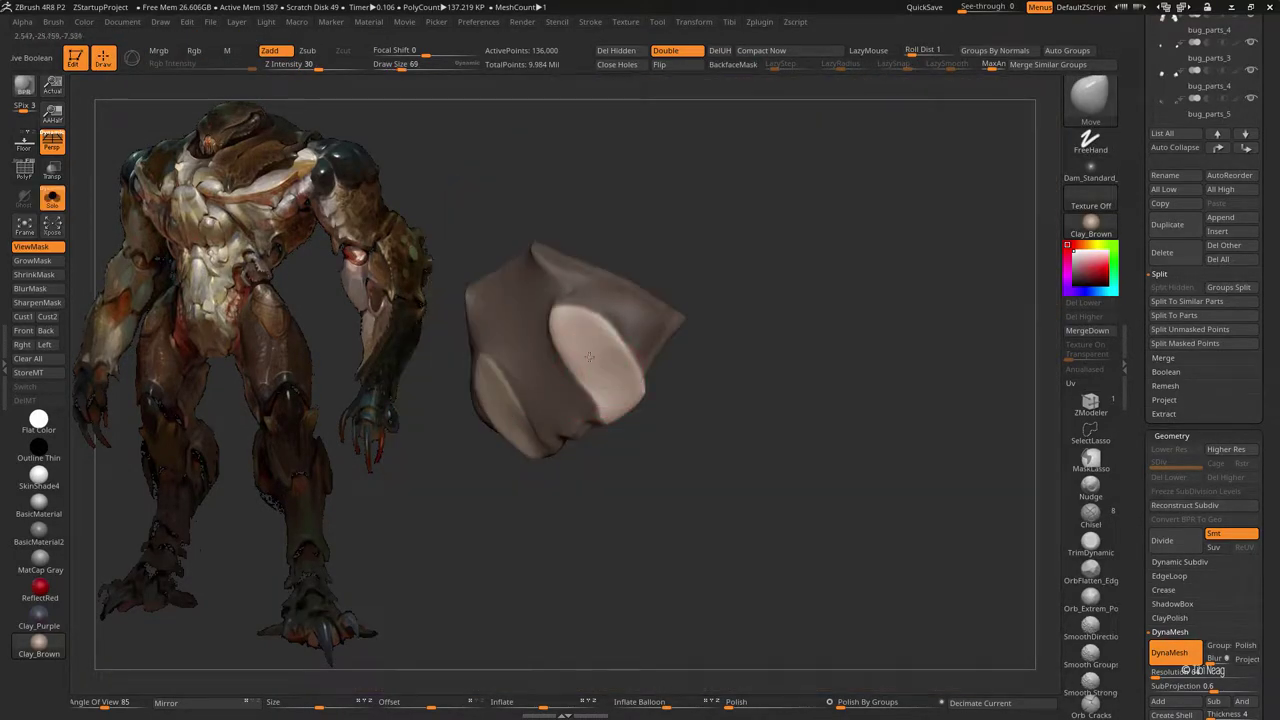
mouse_move(589, 357)
left_mouse_down()
mouse_move(553, 314)
mouse_move(608, 394)
left_mouse_up()
left_click(711, 206, "ctrl")
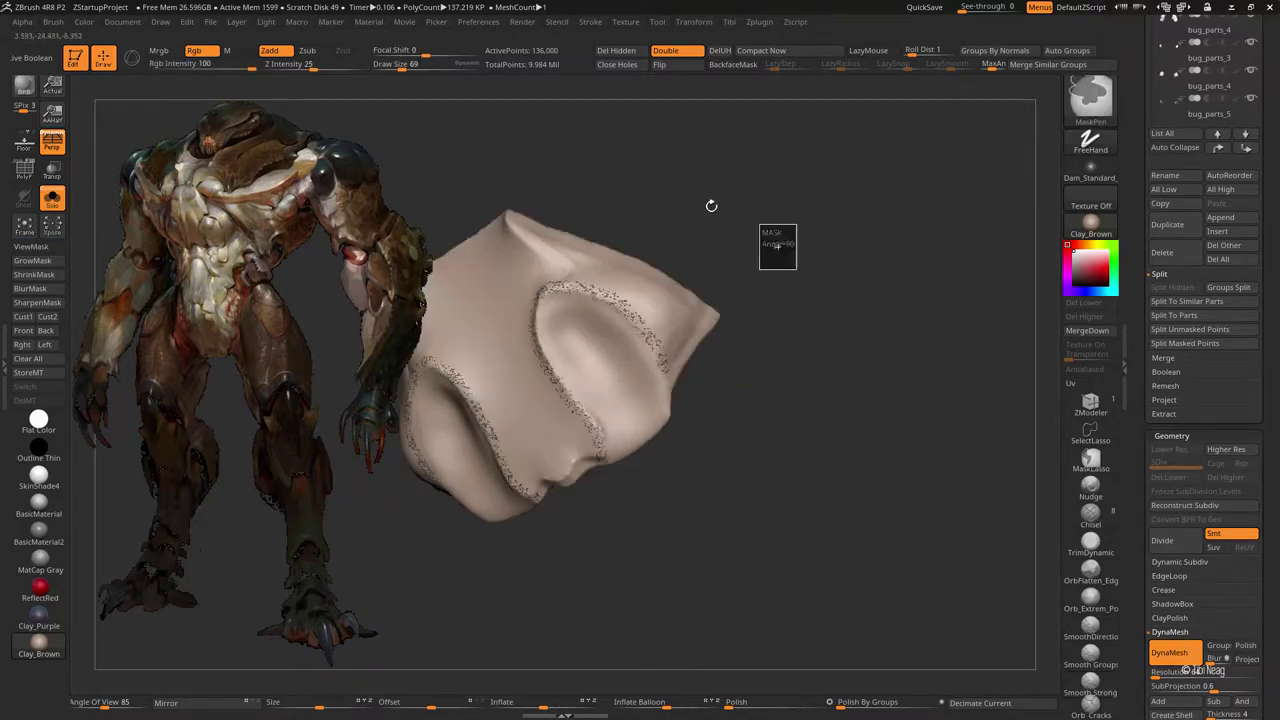
left_click_drag(711, 206, 710, 214)
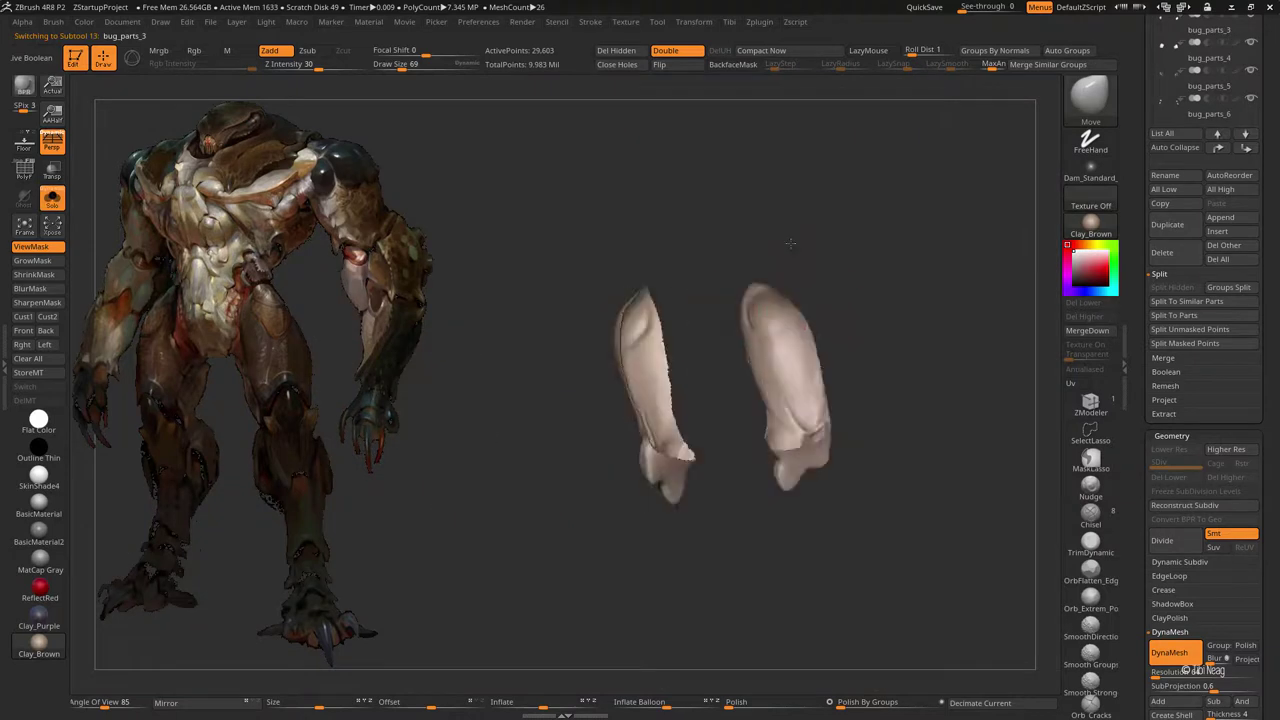
Step: Move the right tooth piece beside the left one with Transpose
left_click_drag(790, 242, 686, 157)
key("w")
mouse_move(590, 330)
left_mouse_down()
mouse_move(707, 301)
mouse_move(712, 349)
left_mouse_up()
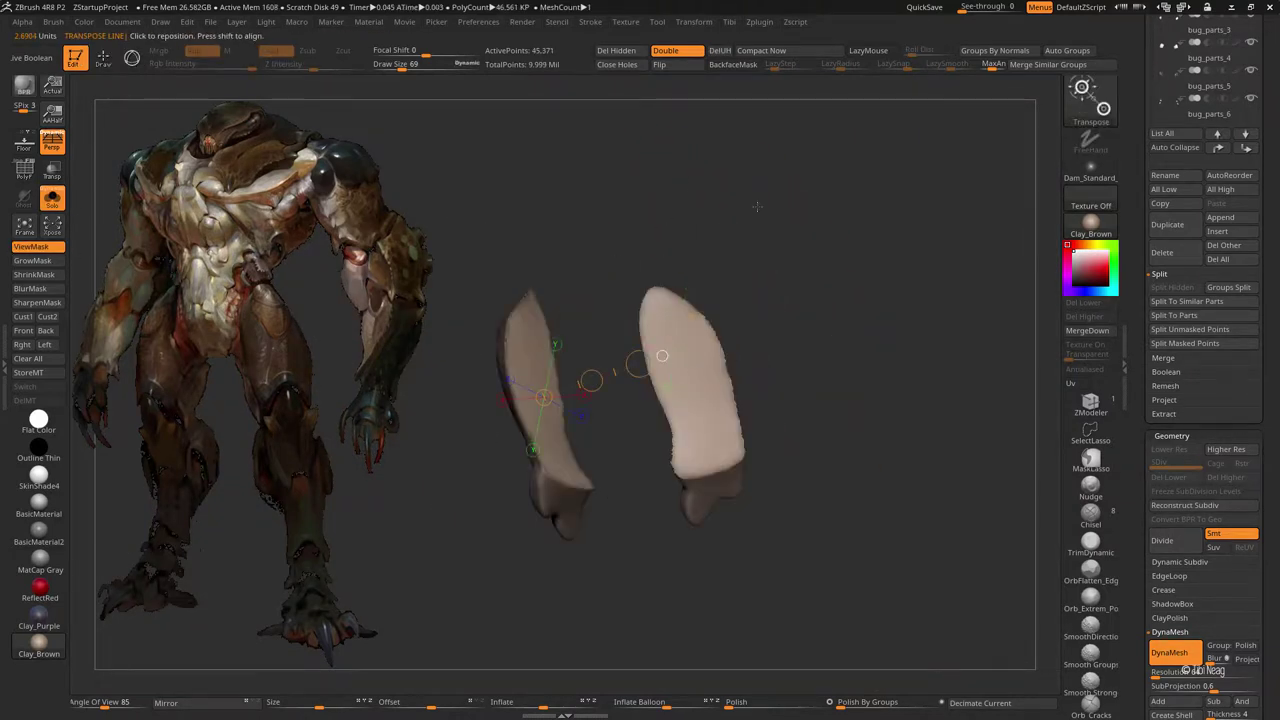
mouse_move(613, 372)
left_mouse_down()
mouse_move(597, 382)
mouse_move(659, 243)
mouse_move(529, 223)
left_mouse_up()
key("q")
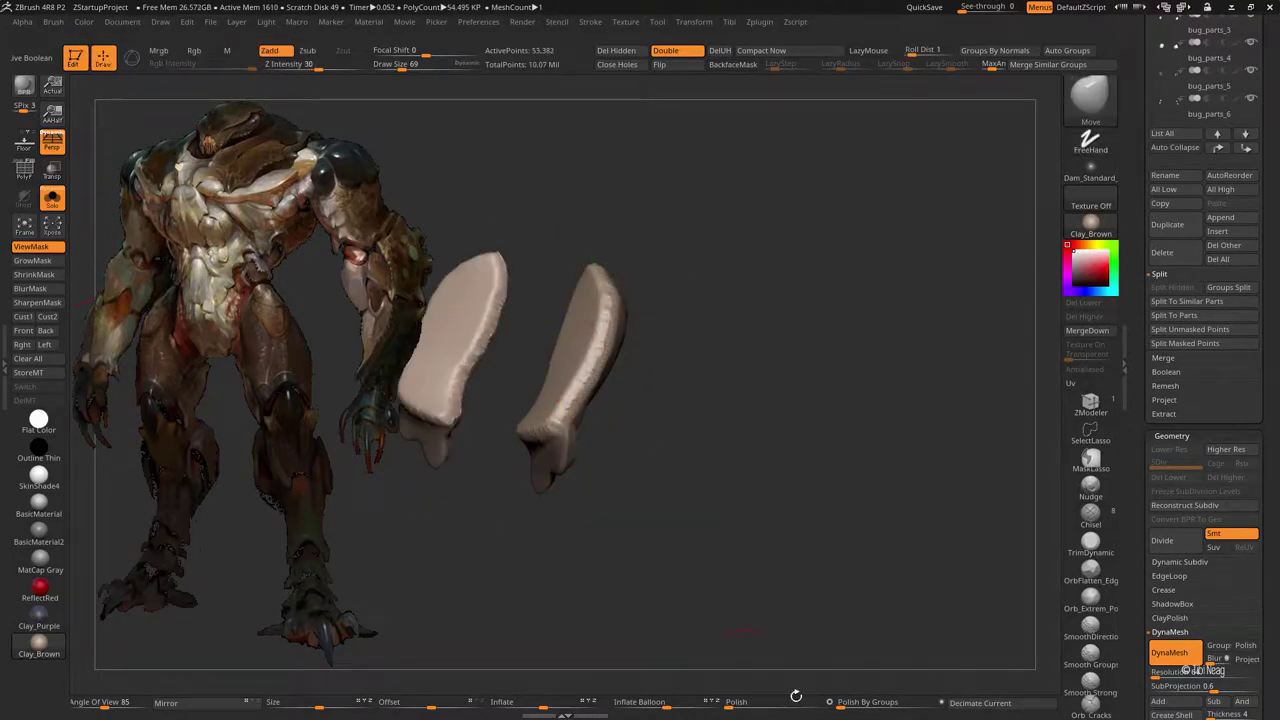
Step: Raise Polish on the tooth pieces and turn Solo off to view the full skull
left_click_drag(826, 704, 797, 705)
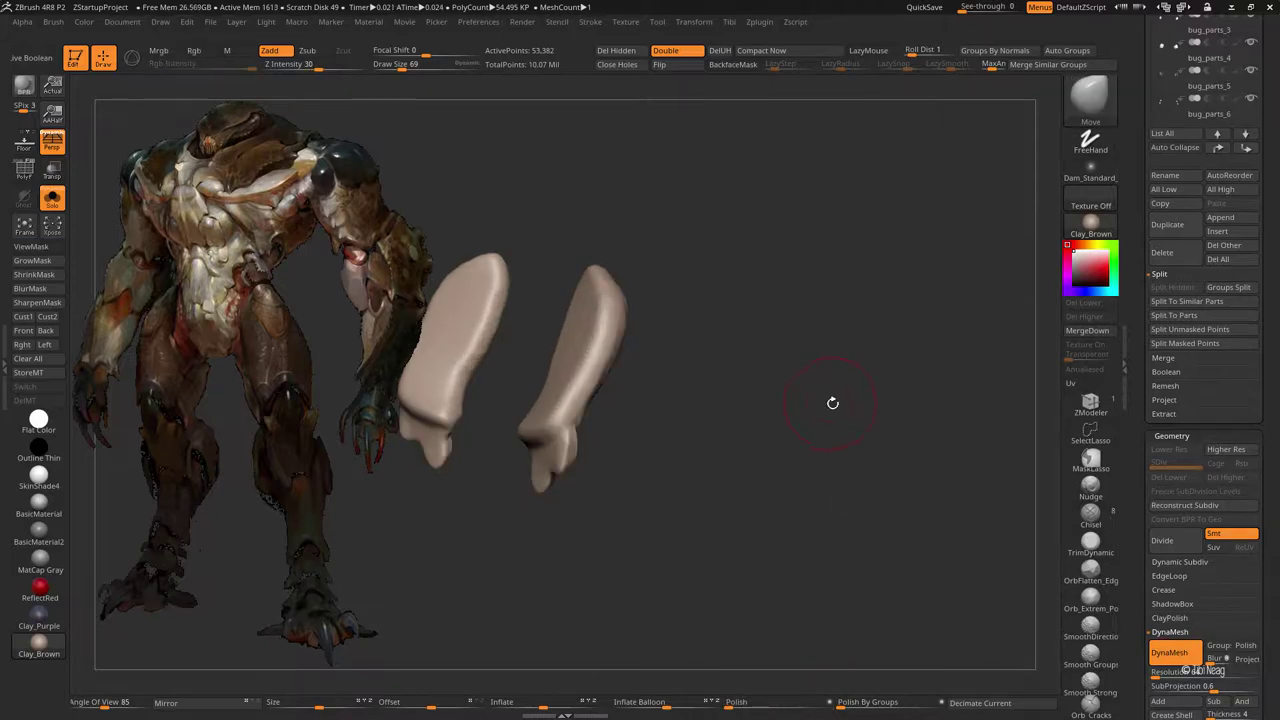
left_click_drag(829, 400, 943, 374)
key("ctrl+shift+s")
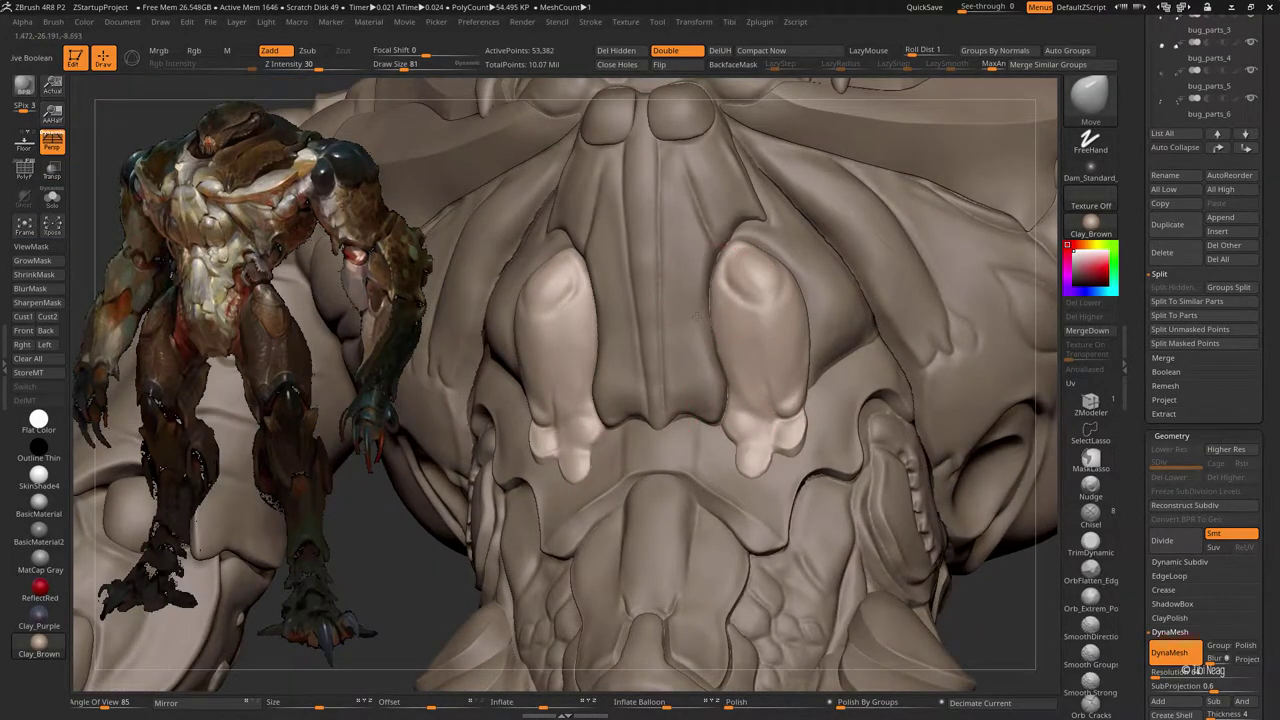
left_click_drag(697, 316, 675, 327)
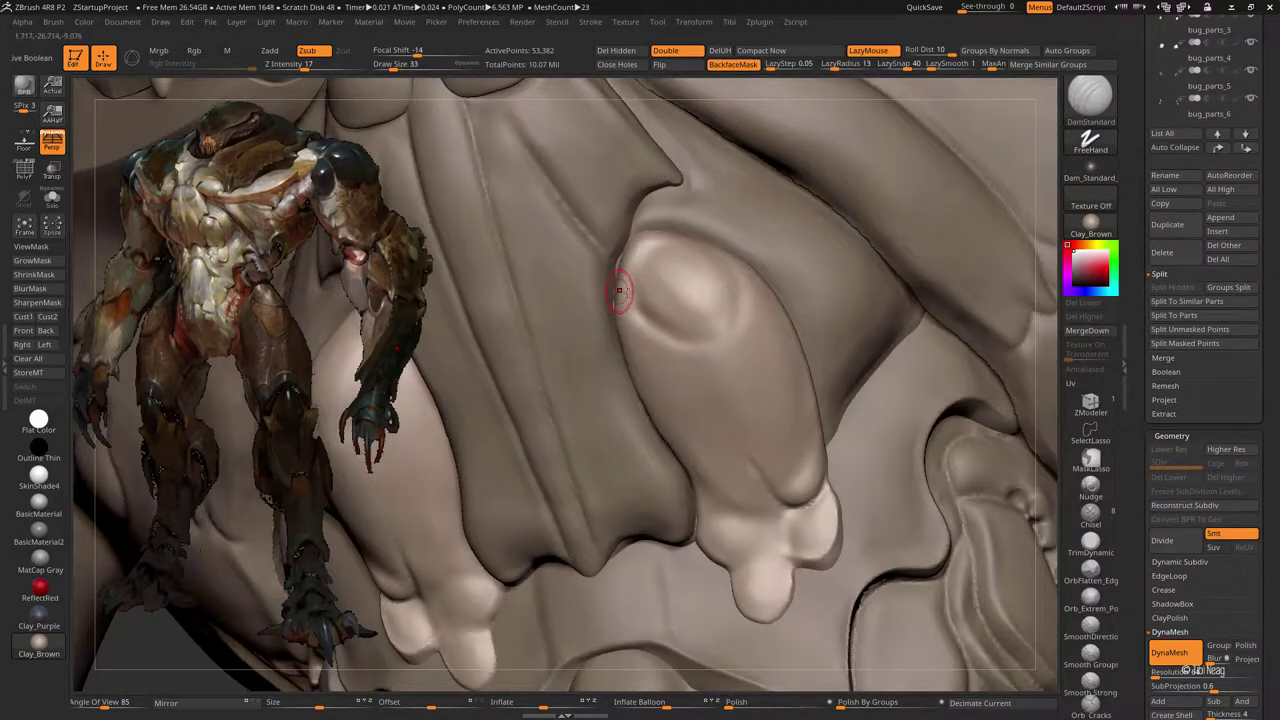
Step: Carve a thin DamStandard crease beside the lobe, then switch to the Clay brush
left_click_drag(619, 290, 627, 268)
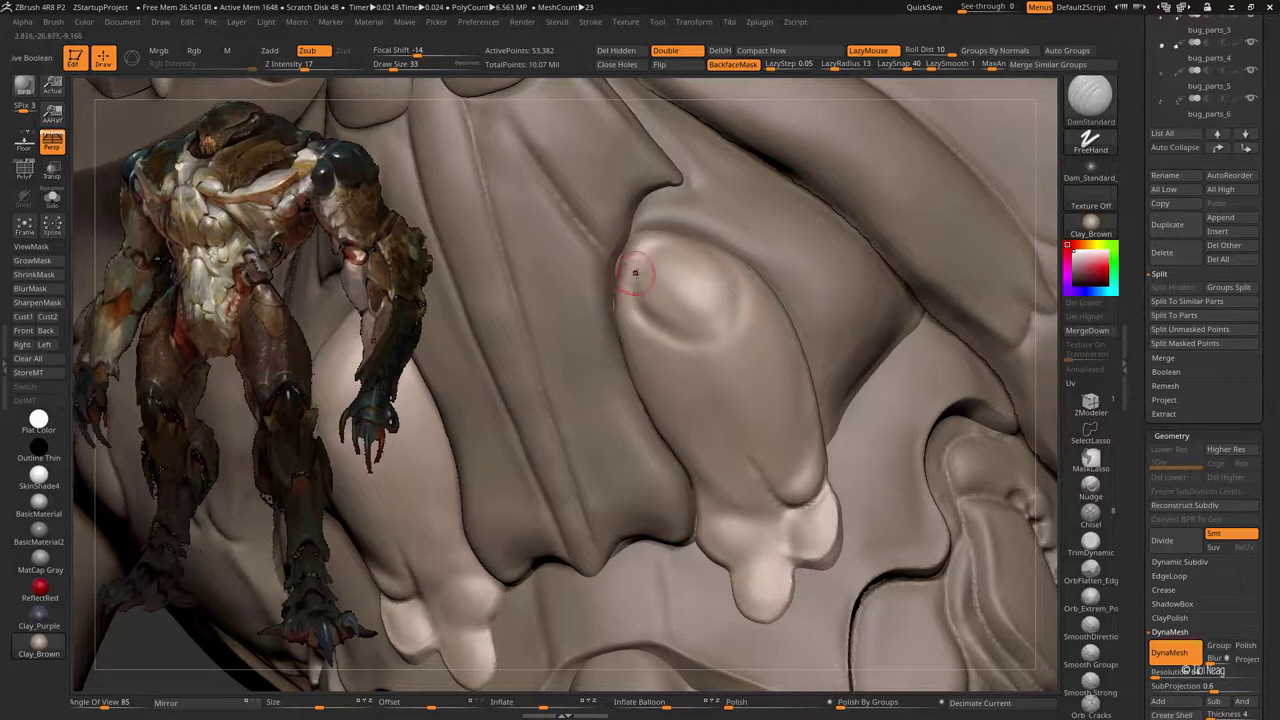
key("b")
key("c")
key("l")
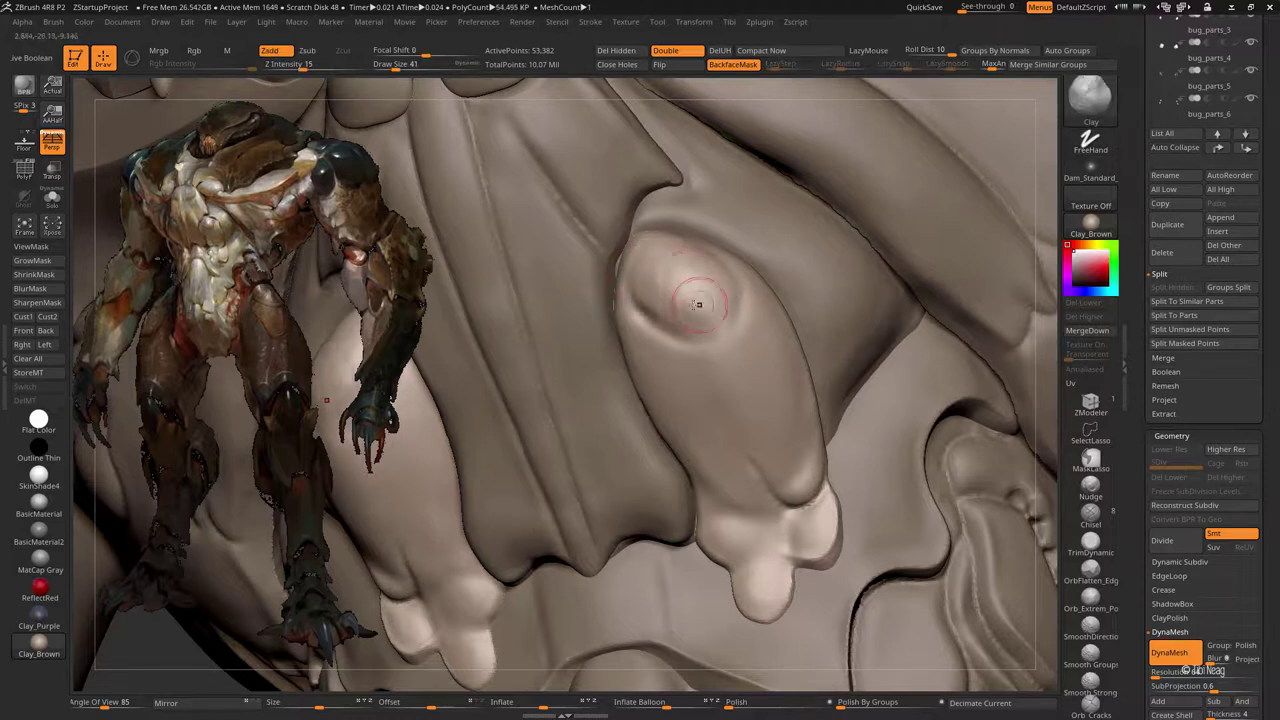
Step: Return to DamStandard and show the finger piece alone in Solo mode
key("b")
key("d")
key("s")
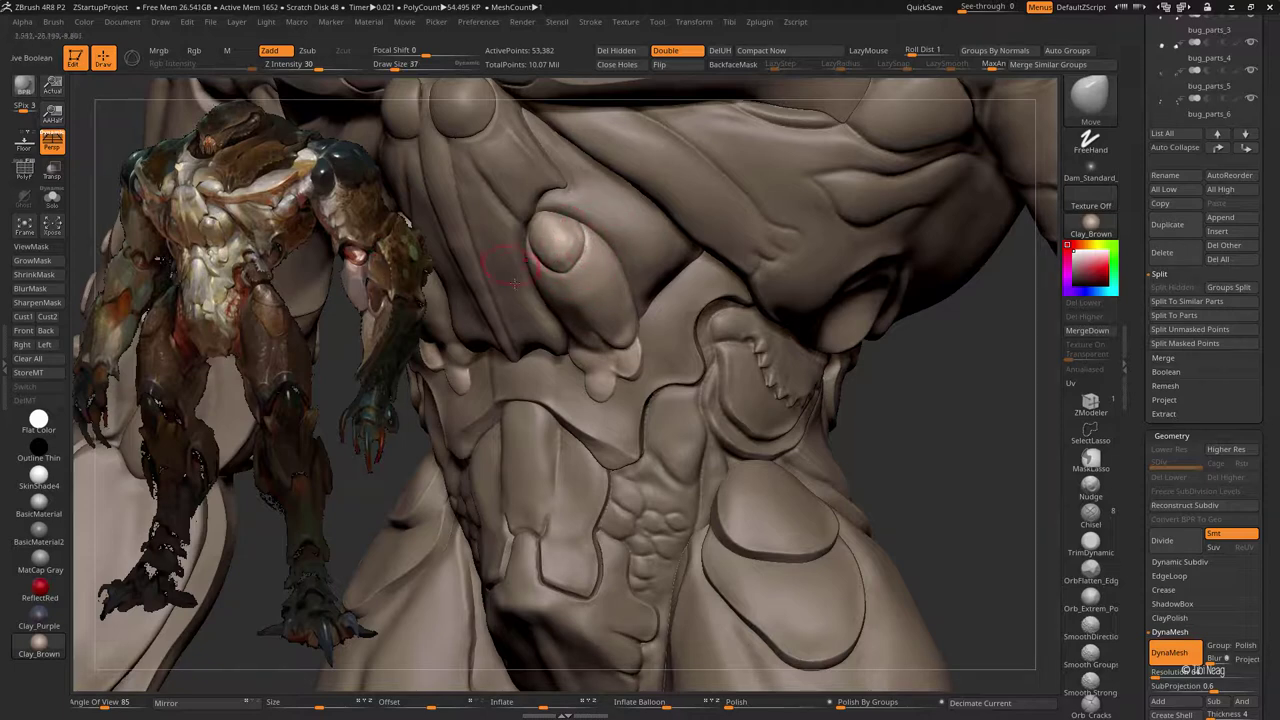
mouse_move(530, 312)
right_mouse_down()
mouse_move(523, 265)
mouse_move(508, 274)
mouse_move(523, 263)
mouse_move(539, 302)
right_mouse_up()
key("ctrl+shift+alt+s")
Step: Mask along the finger piece's left edge
key("b")
key("d")
key("s")
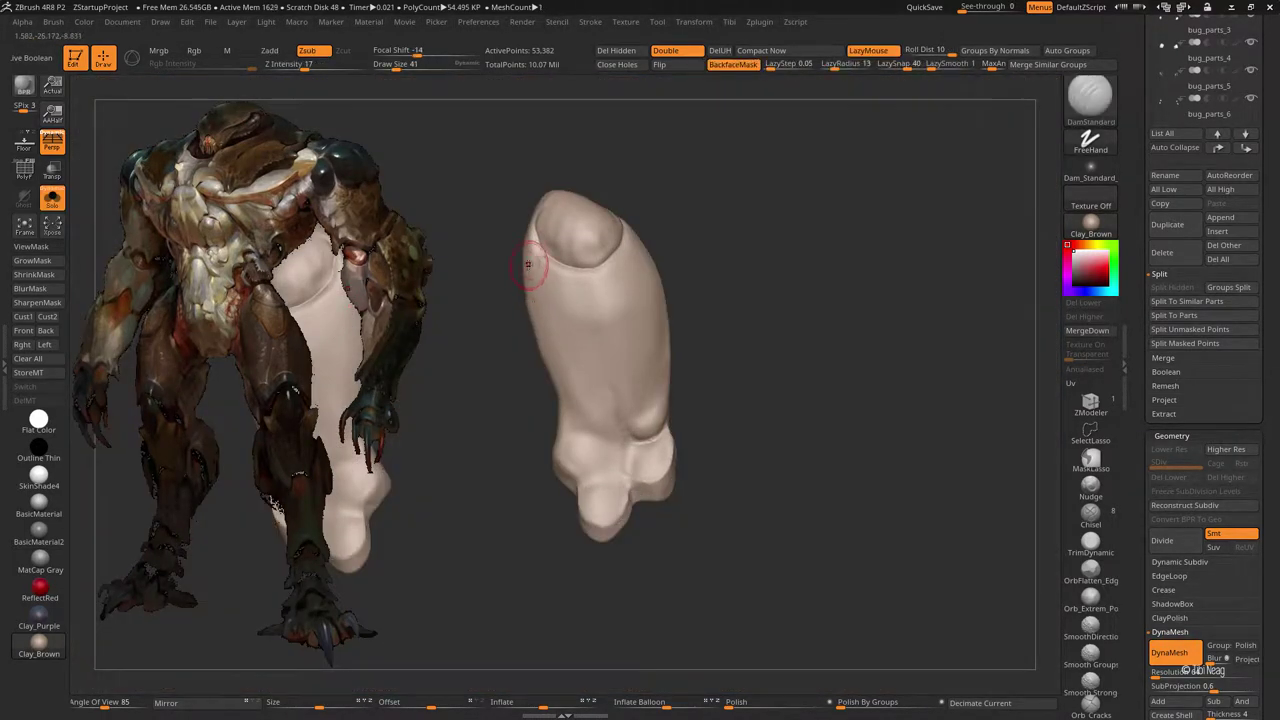
right_click_drag(497, 360, 571, 397)
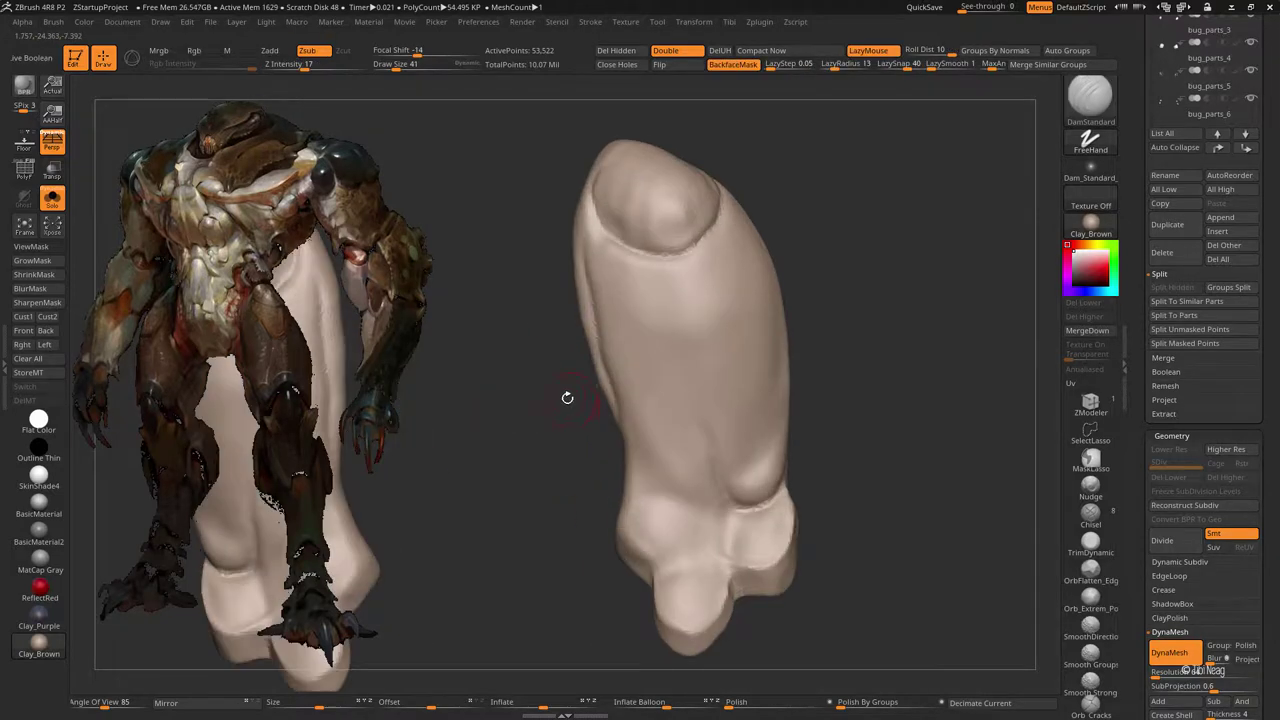
key("b")
key("m")
key("v")
right_click_drag(550, 337, 565, 300)
left_click_drag(571, 286, 587, 334, "ctrl")
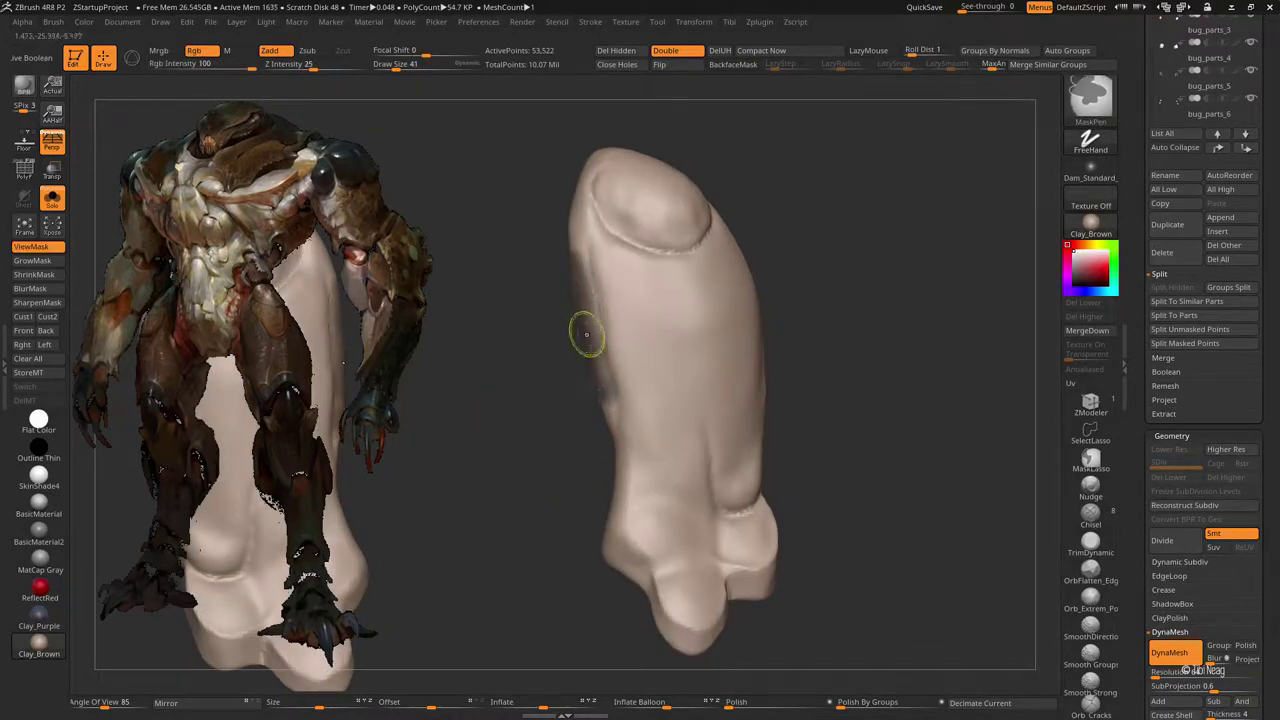
Step: Invert the mask, inflate the edge, and clear the mask
key("w")
left_click(540, 323, "ctrl")
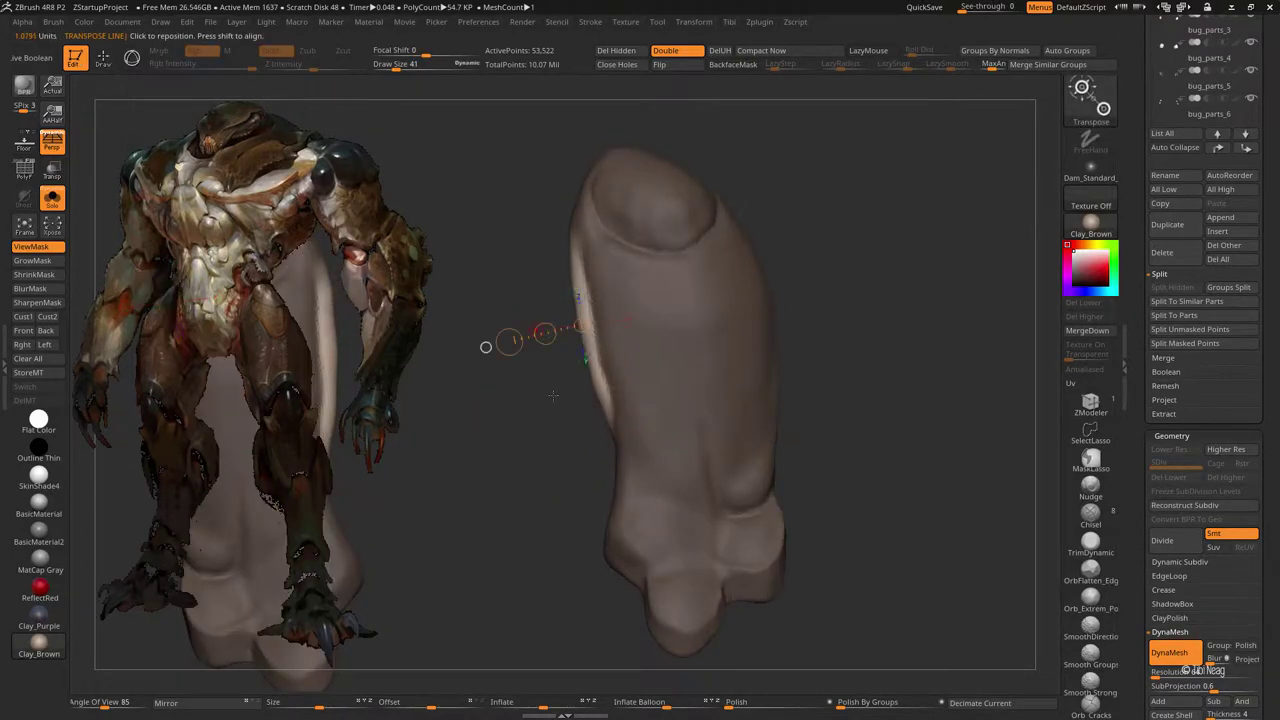
key("q")
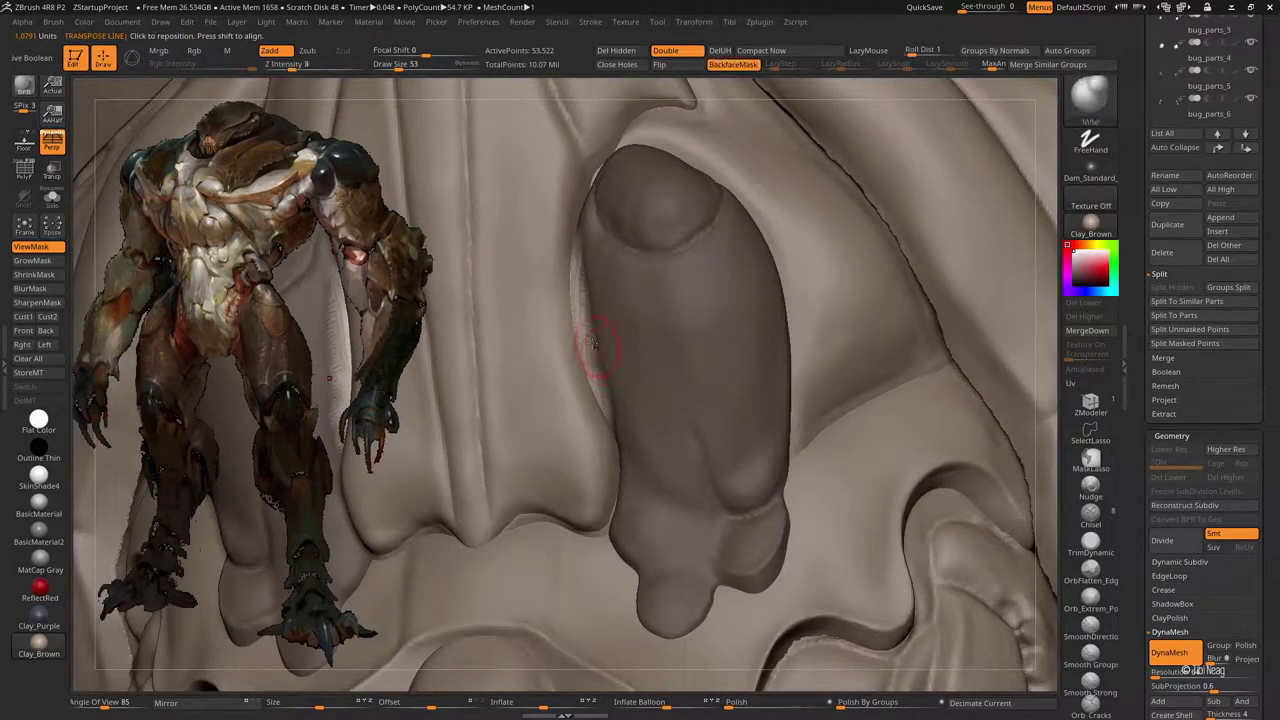
key("ctrl+shift+s")
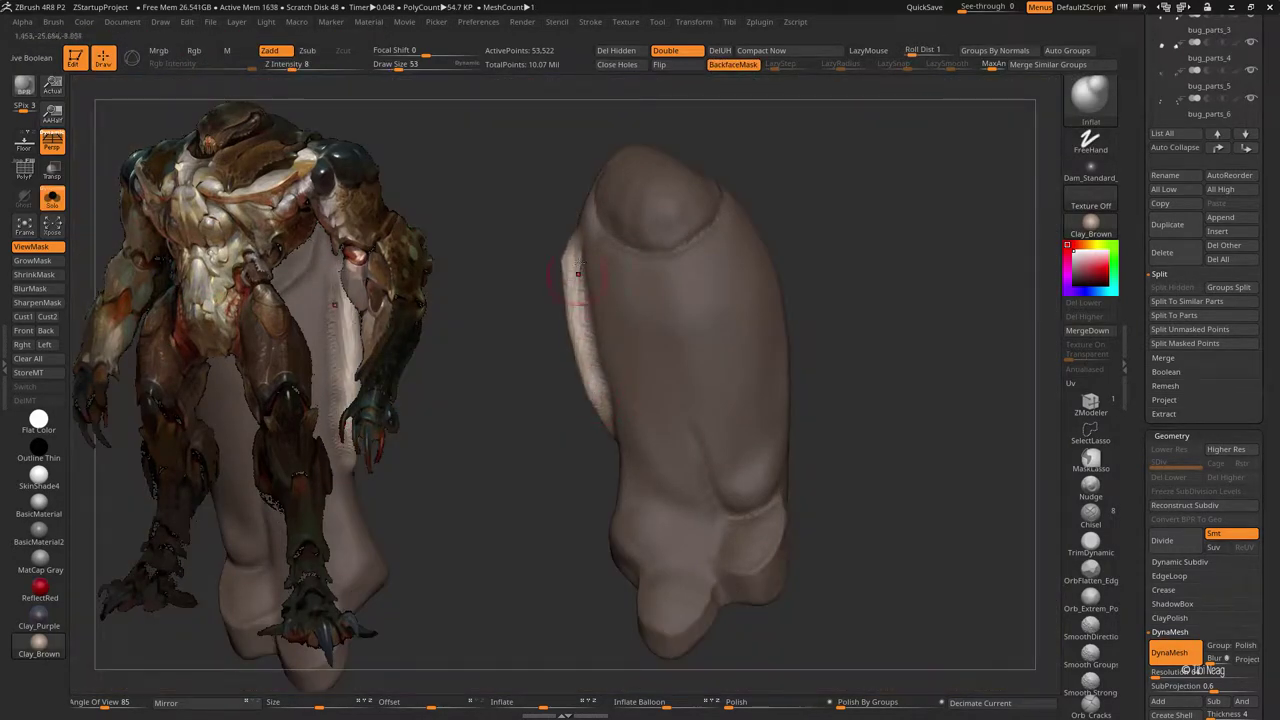
left_click_drag(556, 330, 549, 354, "ctrl")
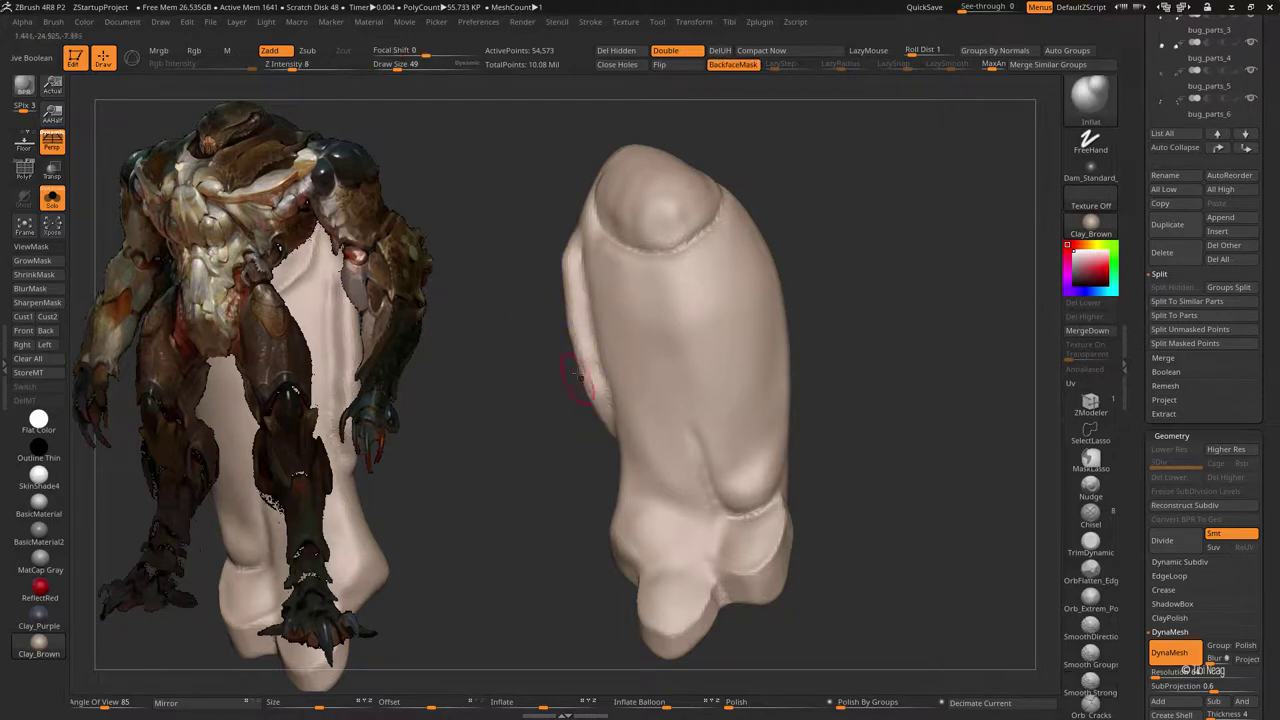
Step: Turn Solo off to show the full body and zoom in on the torso
key("b")
key("d")
key("s")
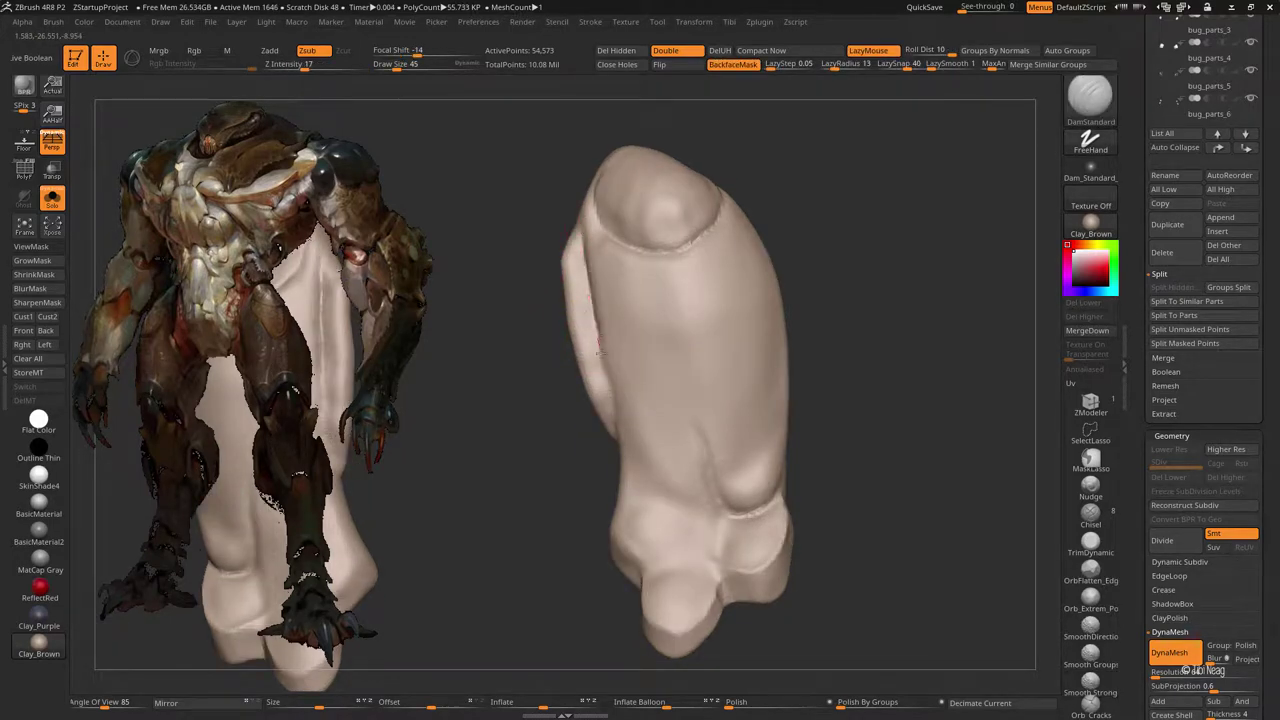
key("ctrl+shift+s")
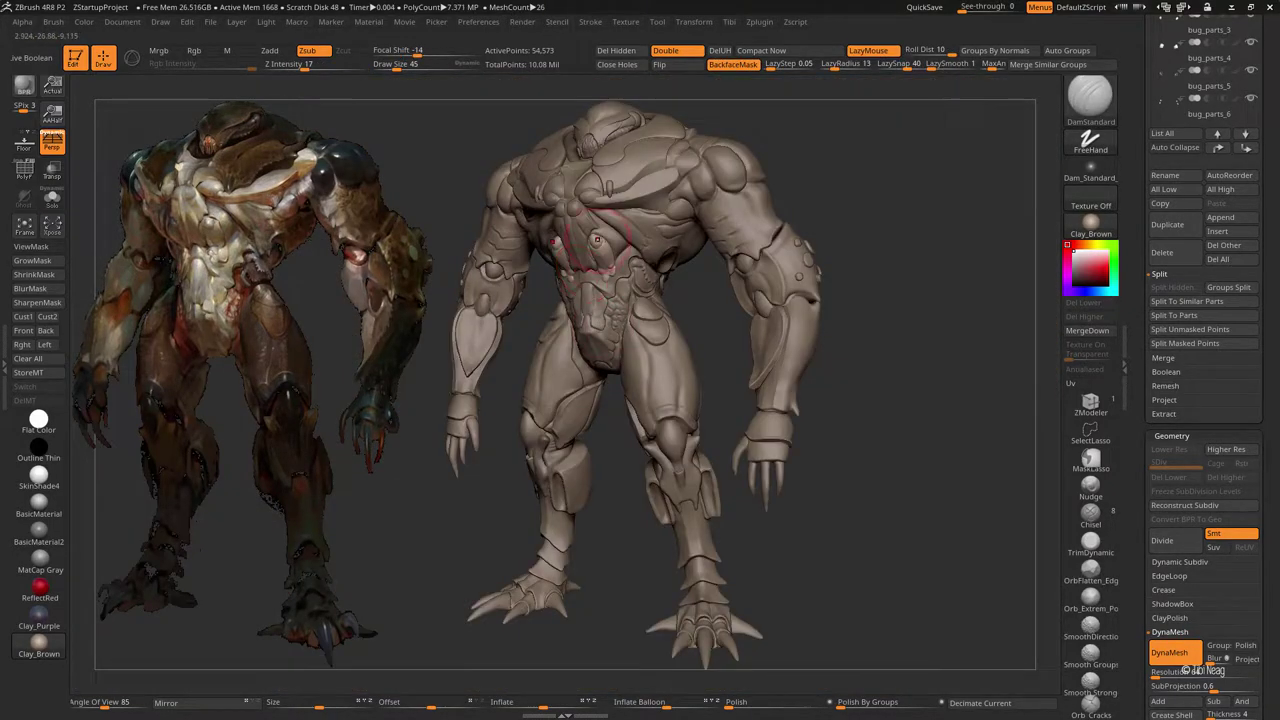
right_click_drag(596, 240, 584, 277, "ctrl")
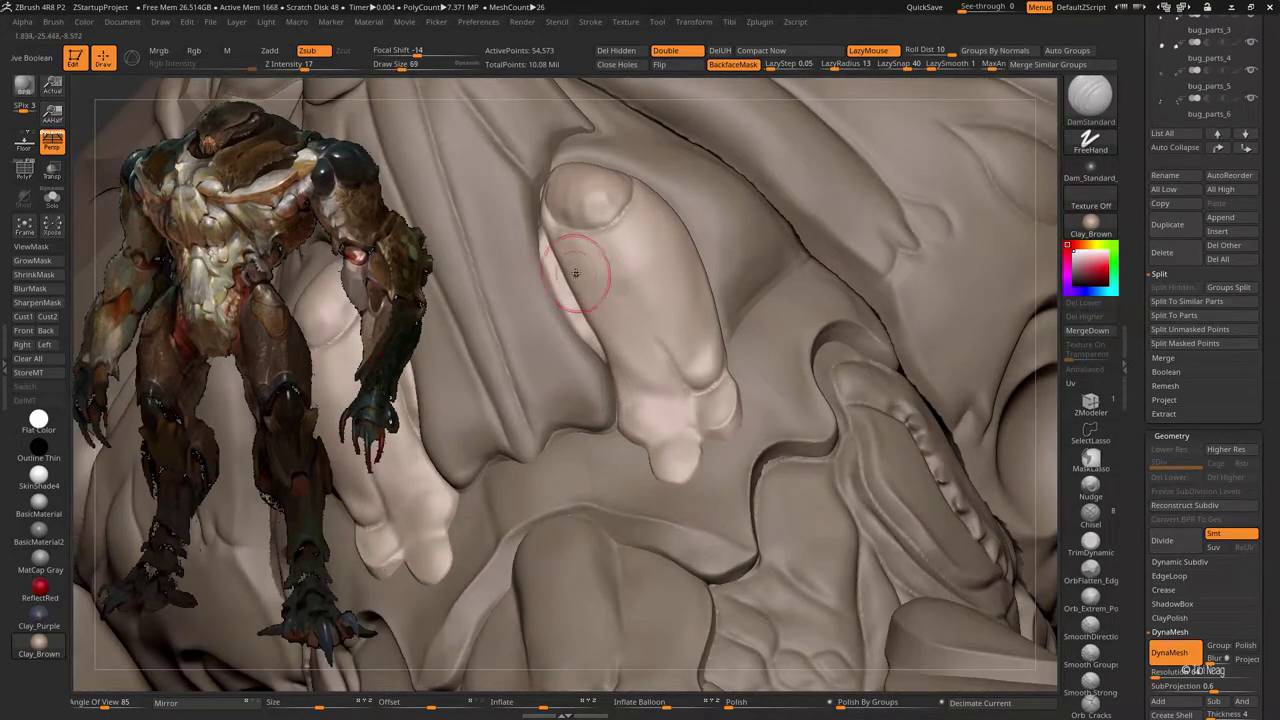
Step: Carve a crisp DamStandard outline crease around the chest nodule with a smaller brush
key("b")
key("m")
key("v")
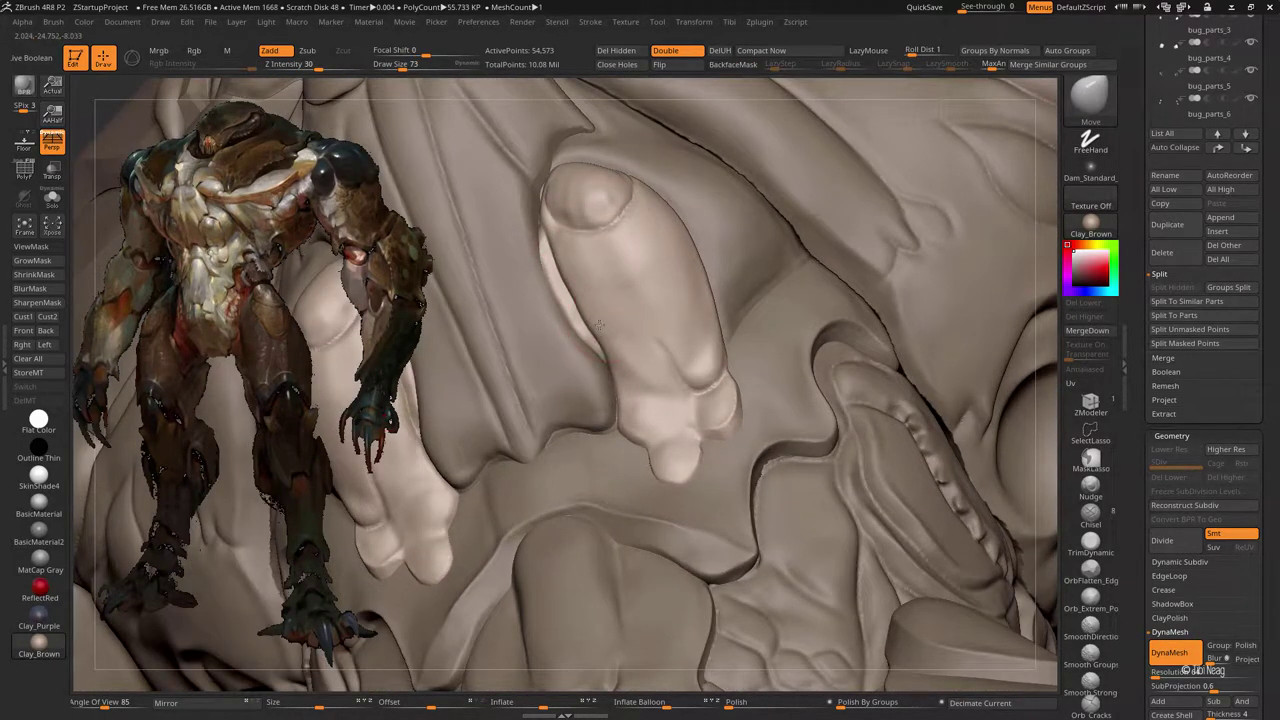
key("b")
key("c")
key("l")
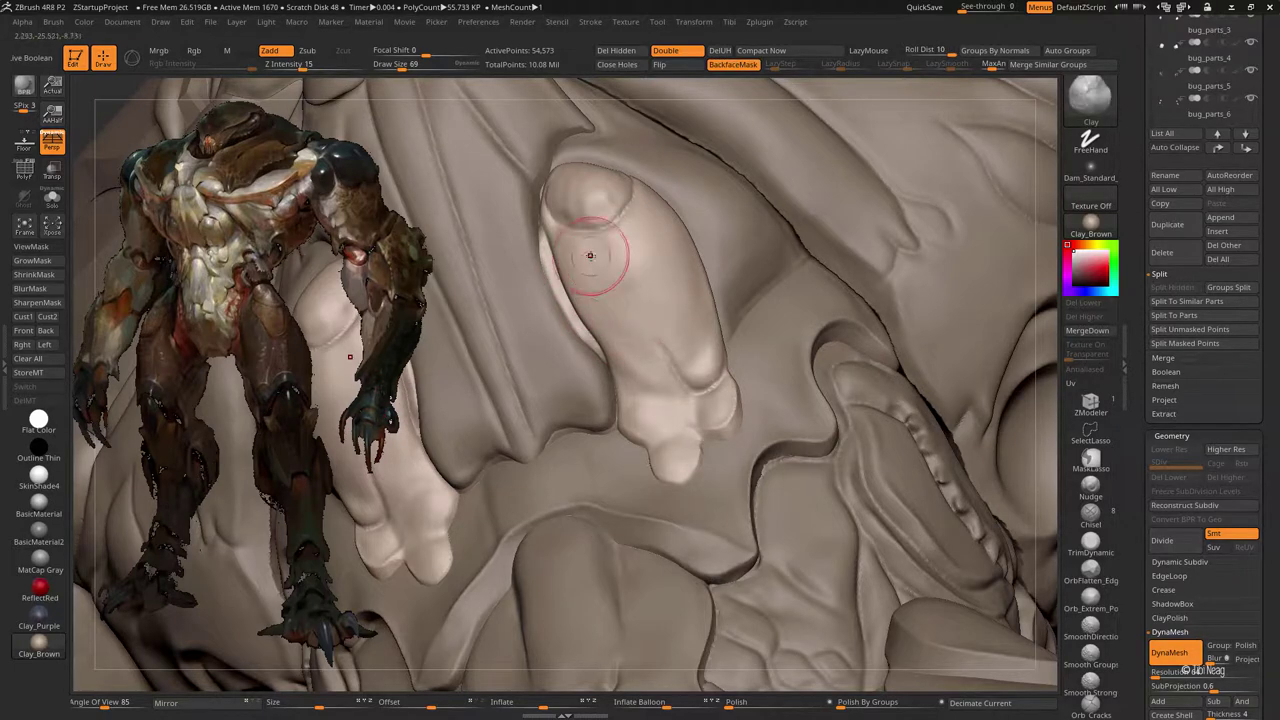
key("bracketleft")
key("b")
key("d")
key("s")
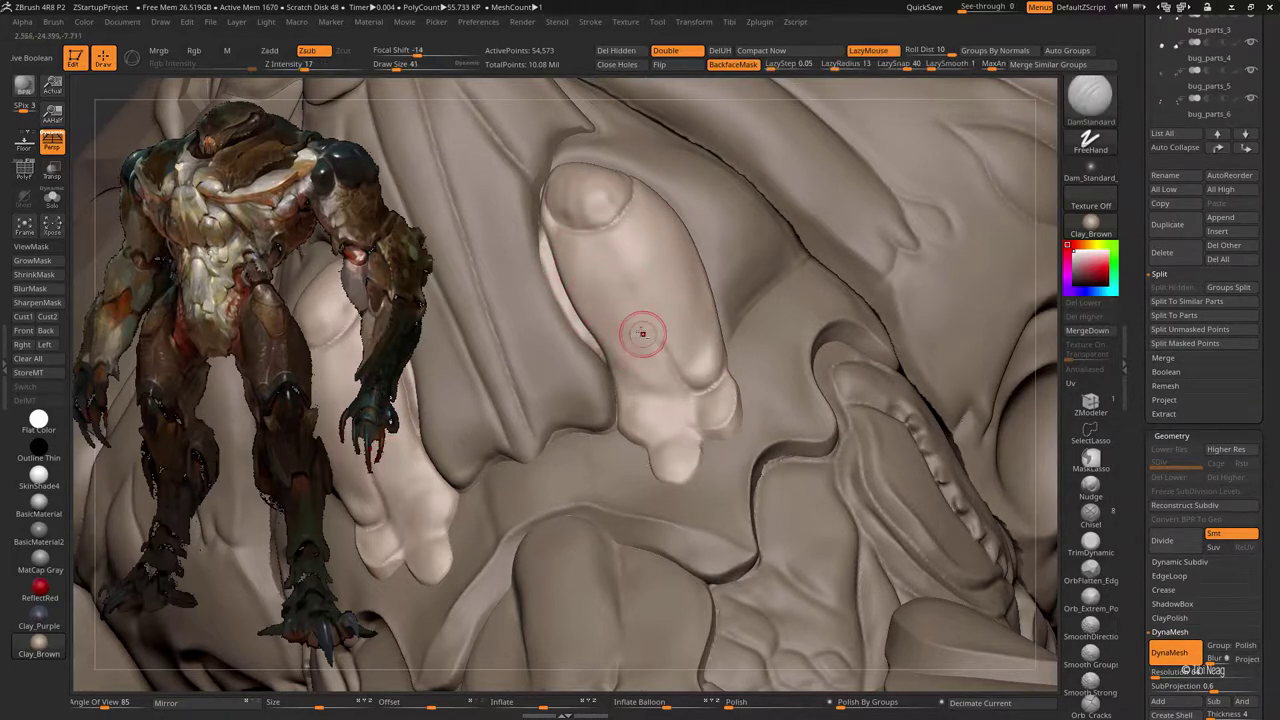
mouse_move(646, 334)
left_mouse_down("alt")
mouse_move(650, 435)
mouse_move(631, 389)
mouse_move(674, 420)
mouse_move(715, 415)
left_mouse_up("alt")
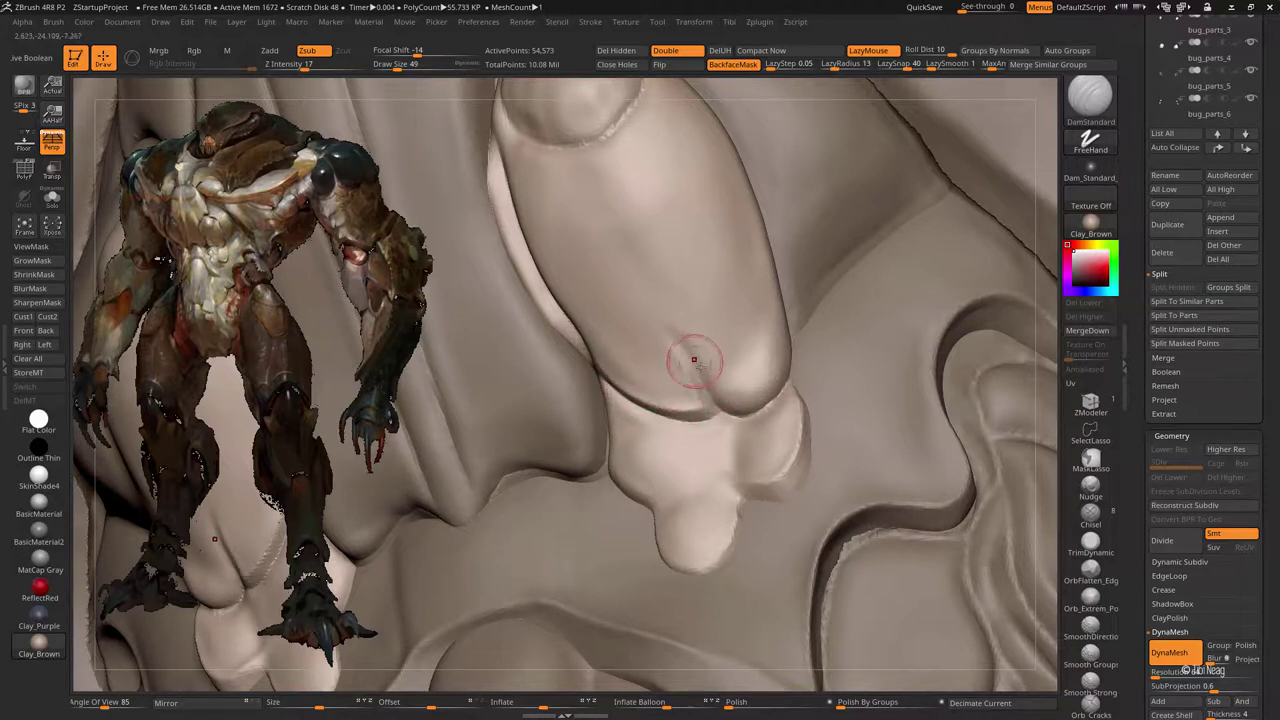
Step: Smooth the nodule with Smooth Strong and reshape its dome with the Move brush
key("shift")
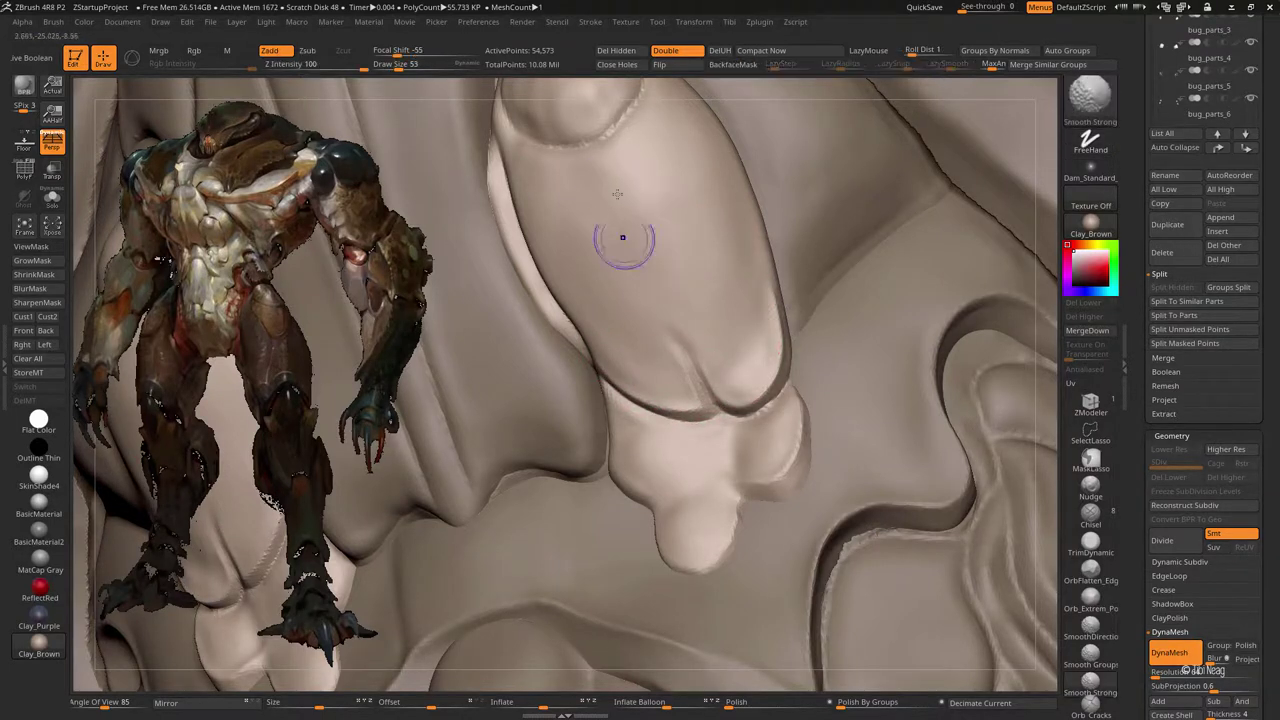
right_click_drag(634, 254, 565, 250)
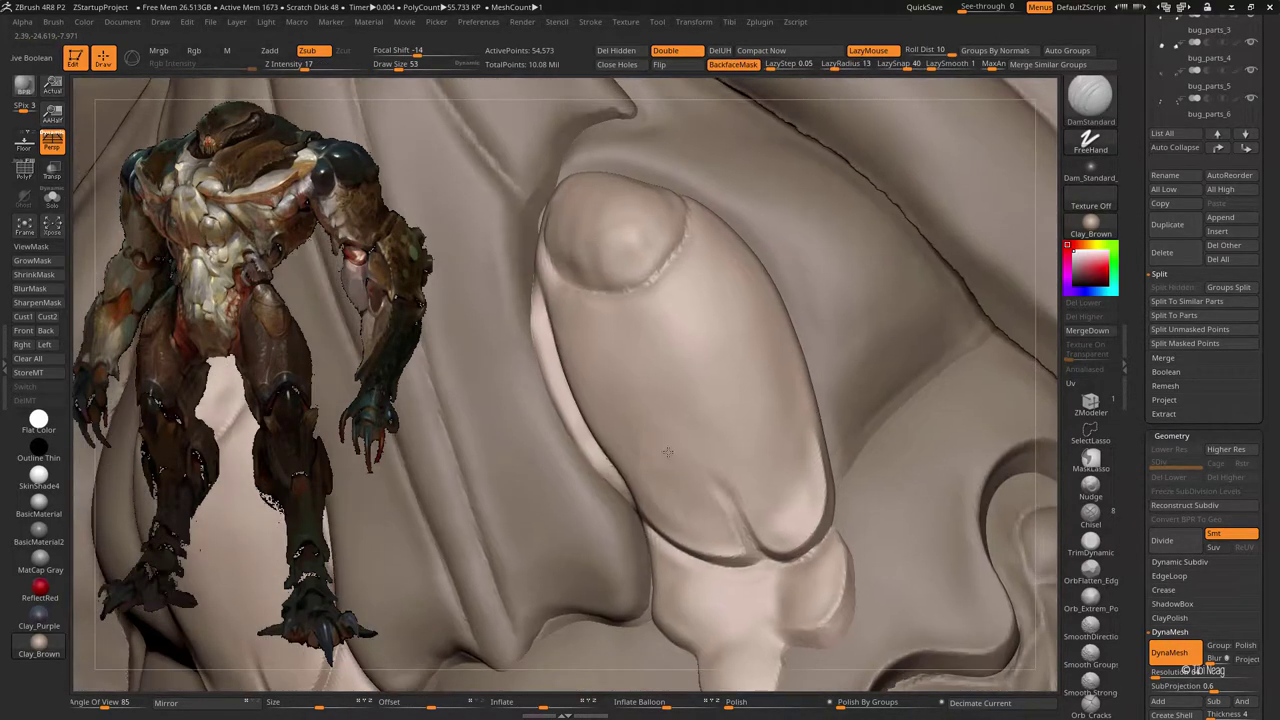
key("b")
key("c")
key("l")
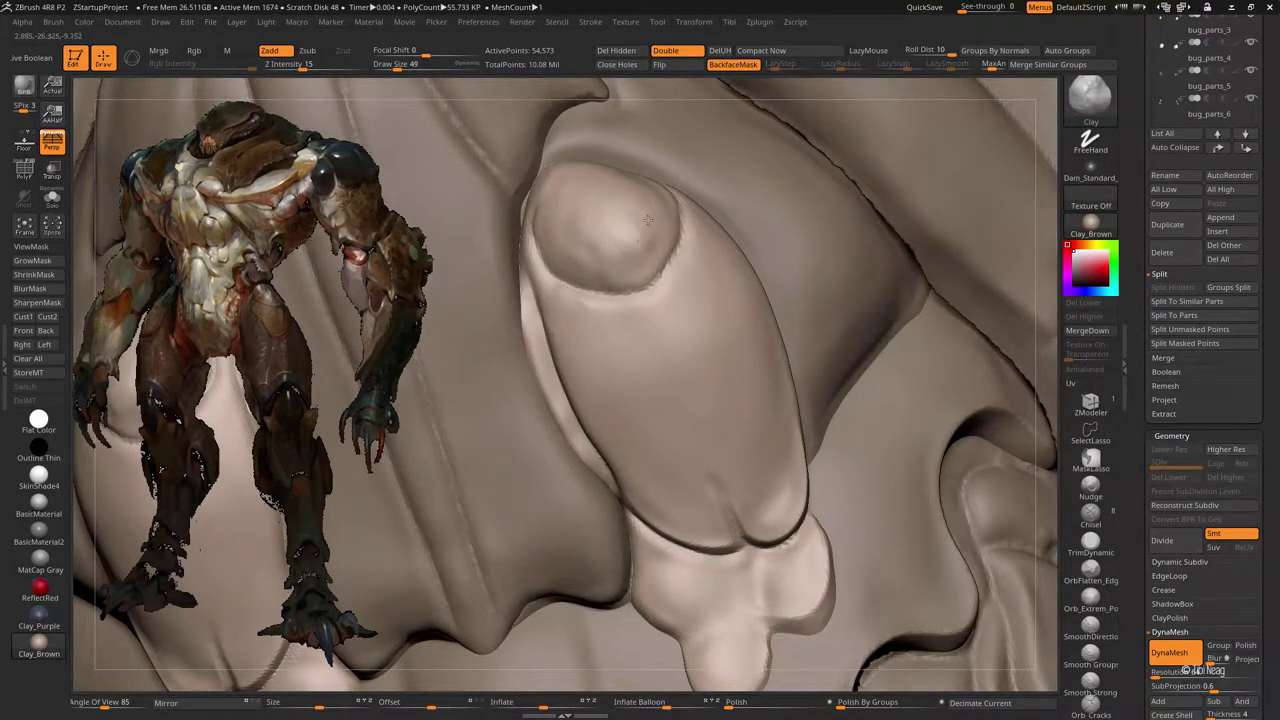
key("shift")
key("b")
key("m")
key("v")
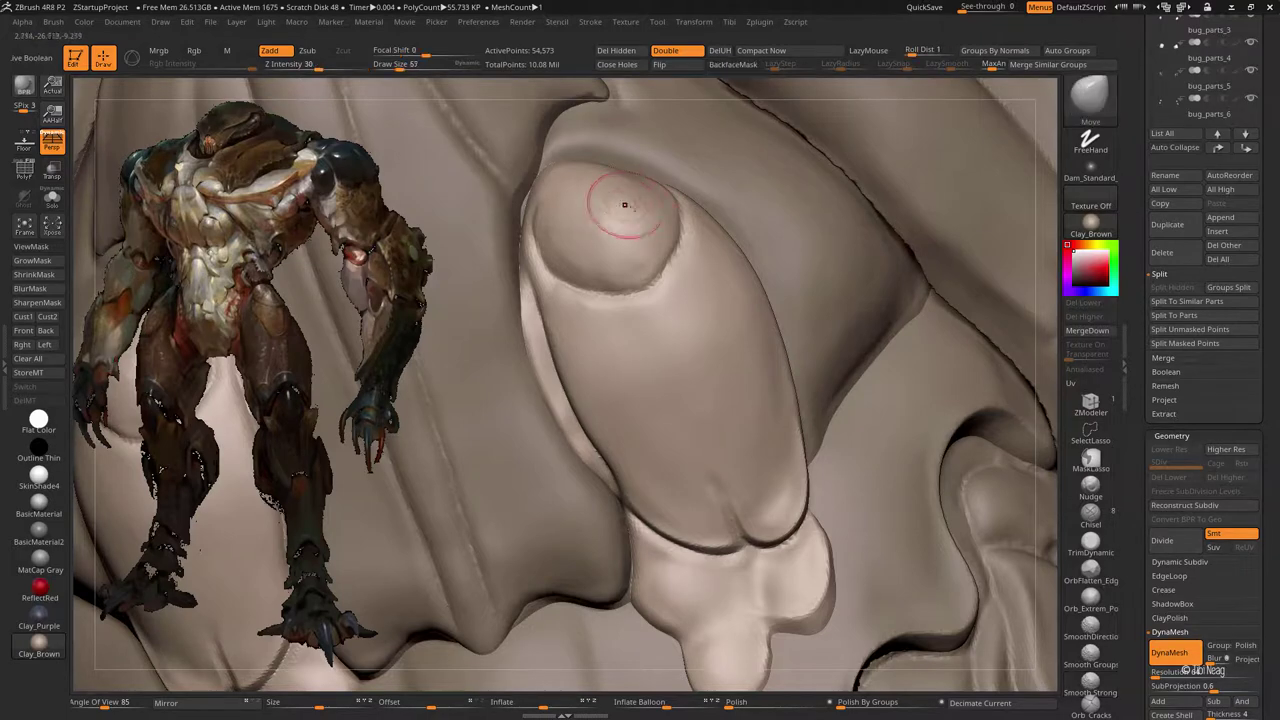
mouse_move(609, 206)
right_mouse_down()
mouse_move(611, 160)
mouse_move(570, 228)
right_mouse_up()
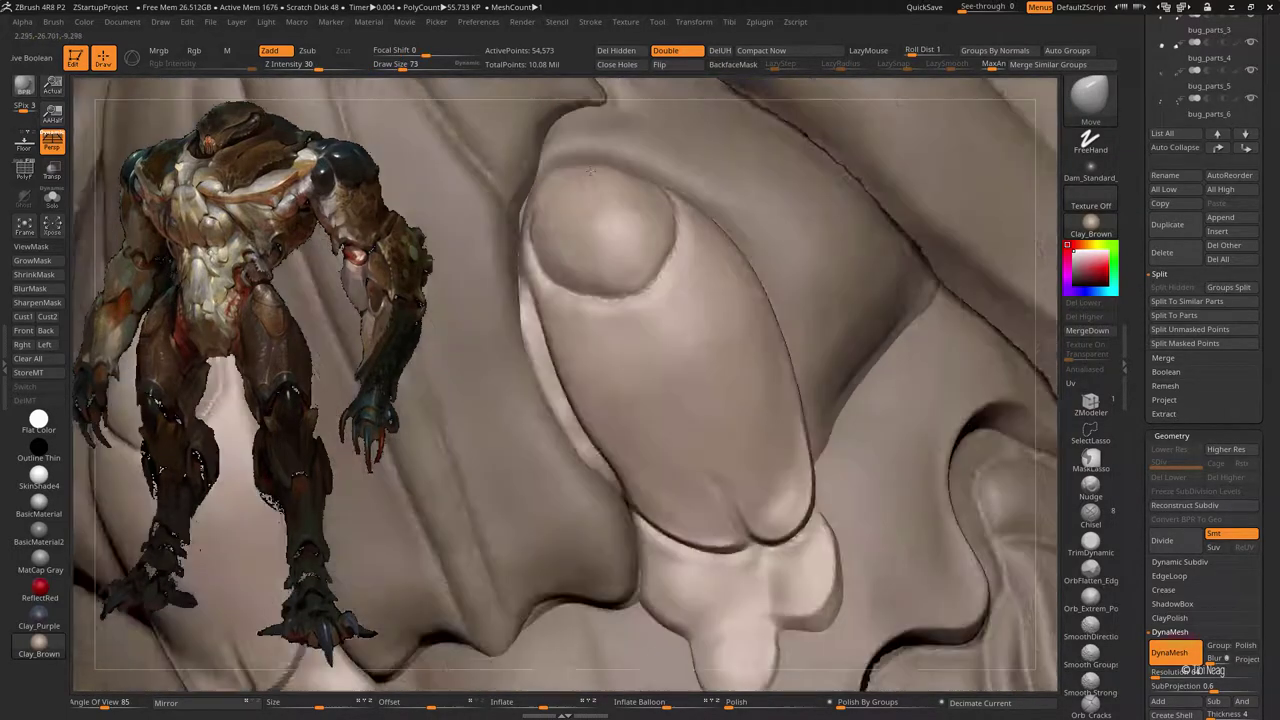
key("shift")
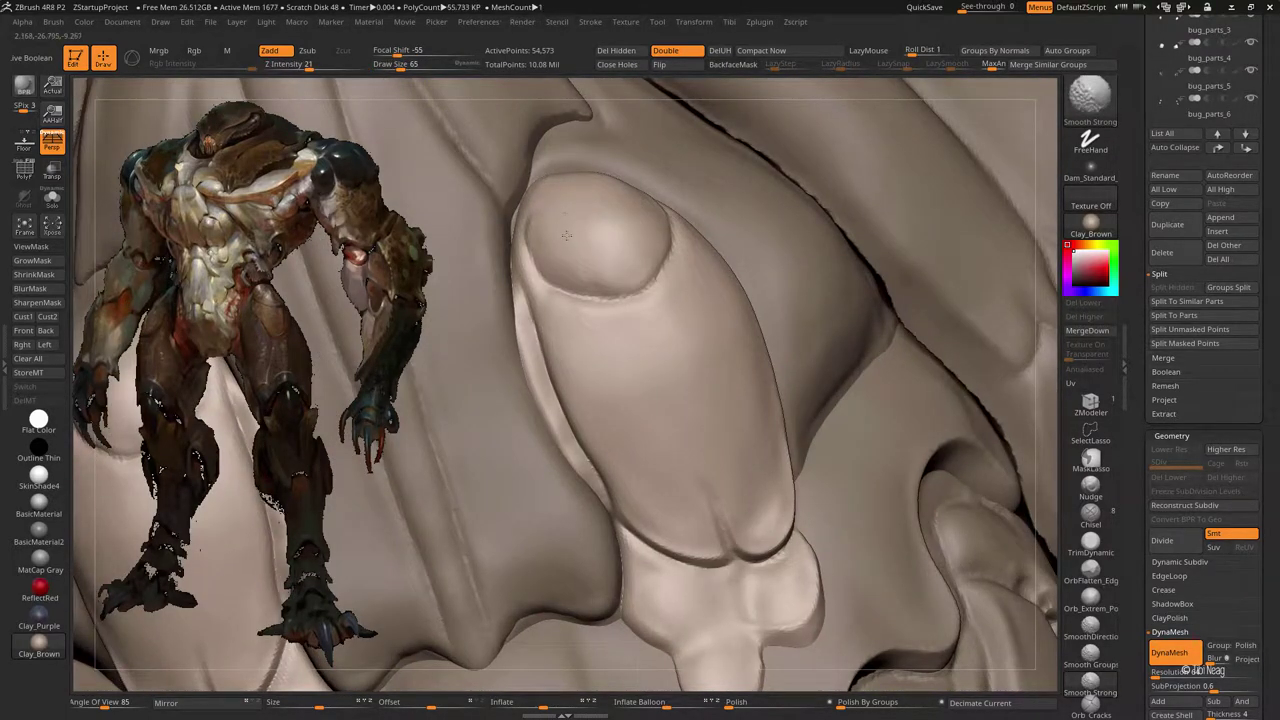
Step: Frame the whole model and inspect the chest plates from several angles
key("f")
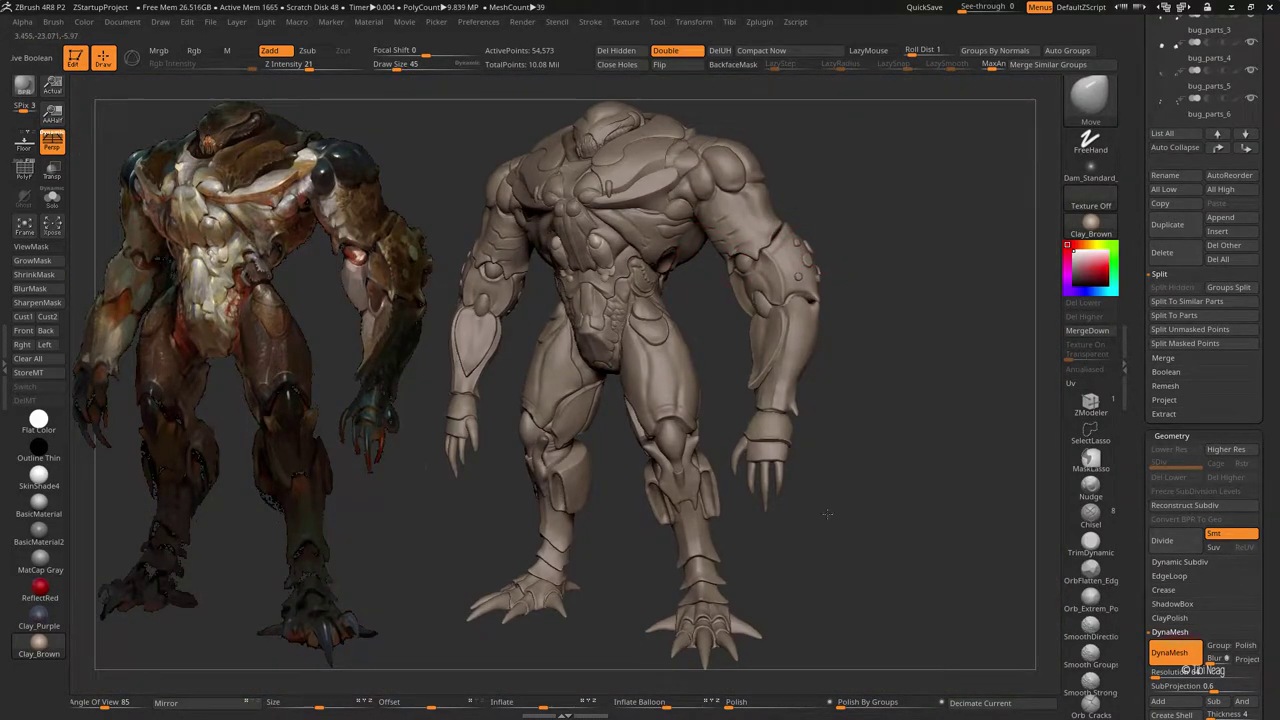
right_click_drag(614, 268, 717, 390, "alt")
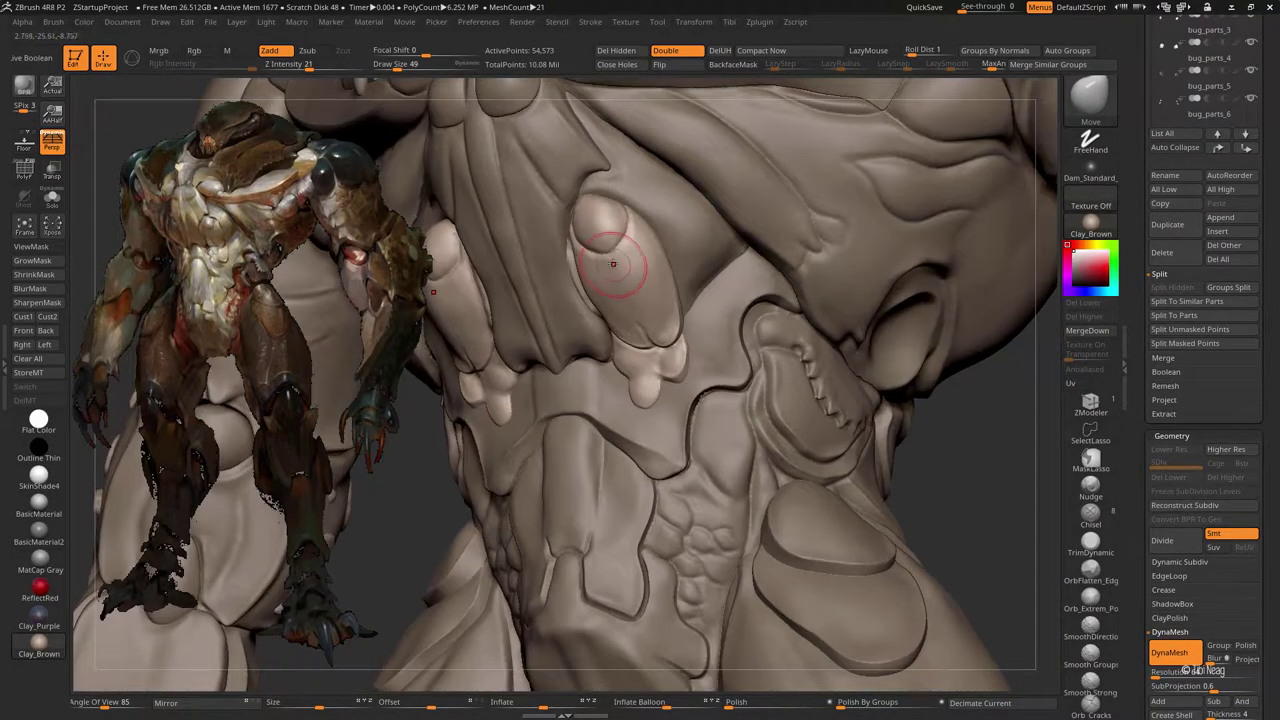
right_click_drag(618, 298, 572, 275)
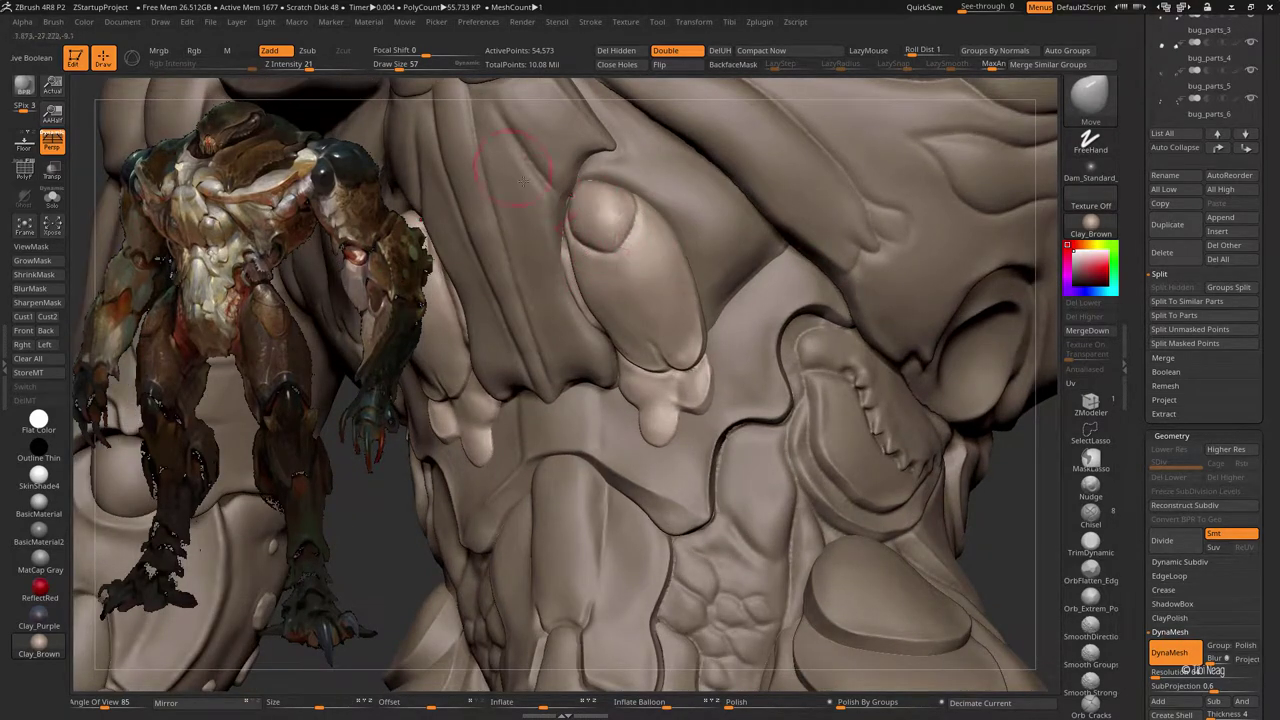
right_click_drag(627, 218, 640, 182)
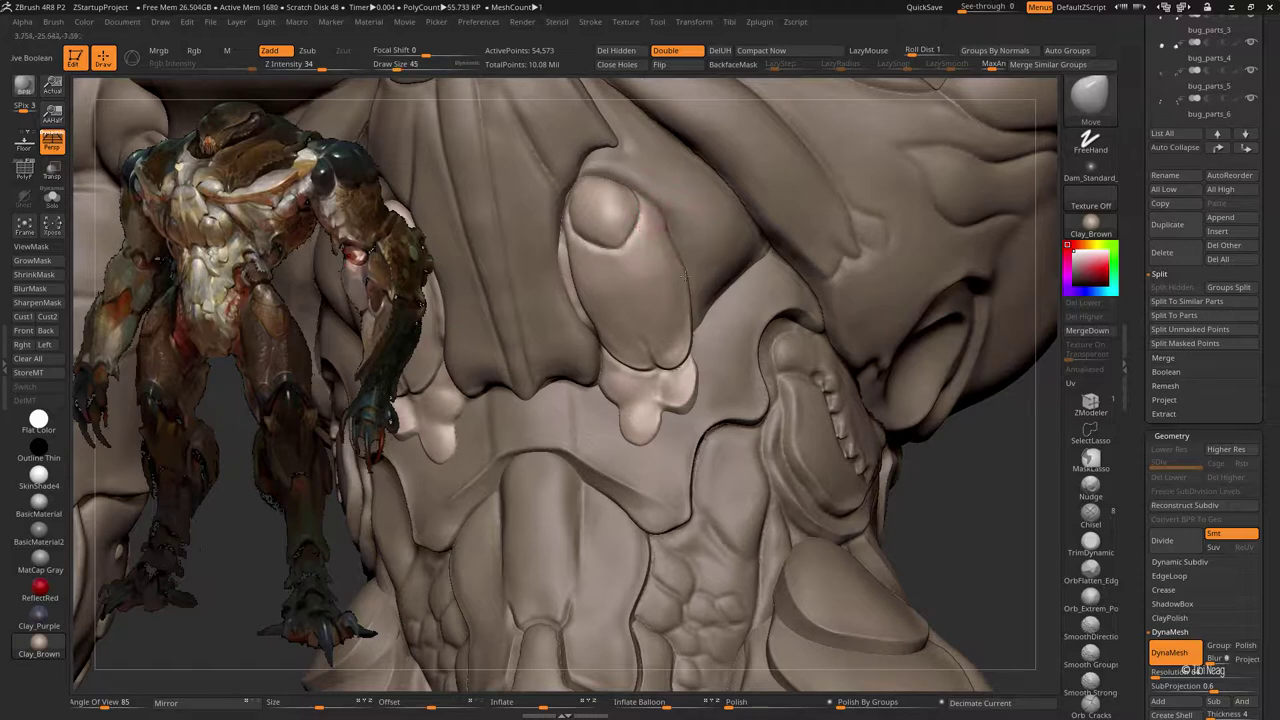
Step: Make bug_parts_4 the active subtool and show it in Solo mode
left_click(641, 239, "alt")
key("ctrl+shift+s")
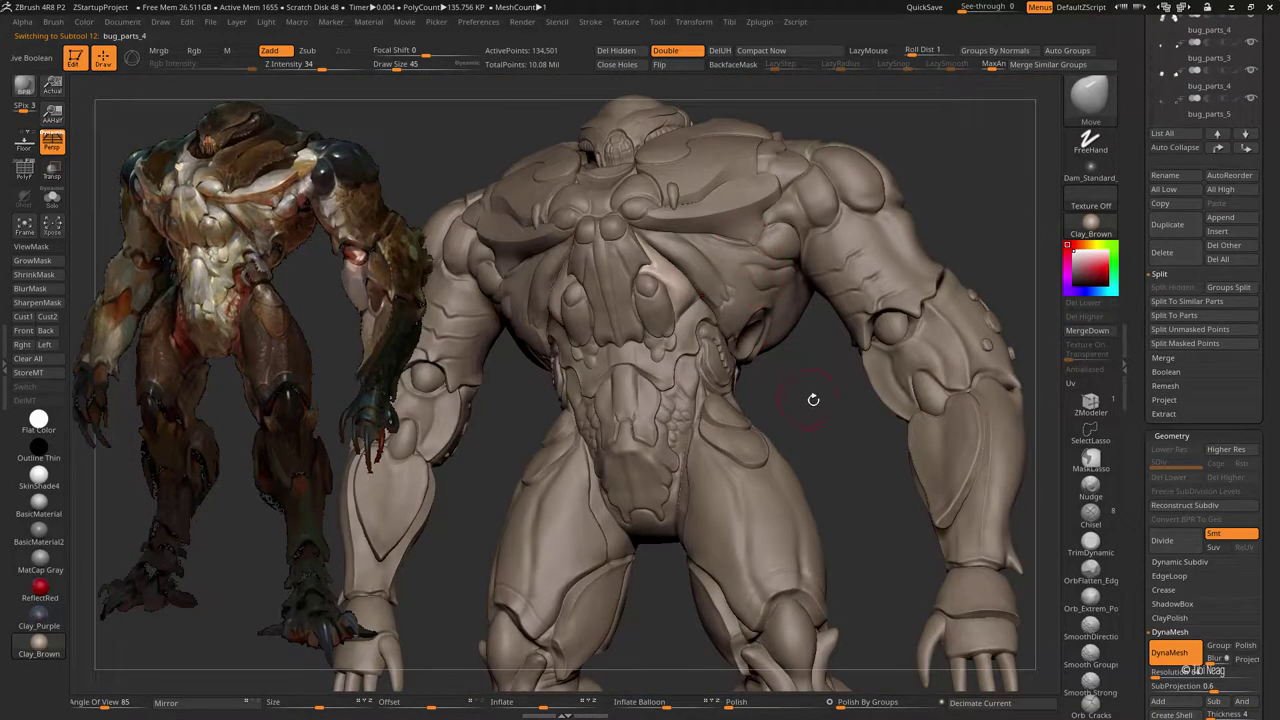
key("ctrl+shift+s")
left_click_drag(630, 220, 688, 305, "ctrl")
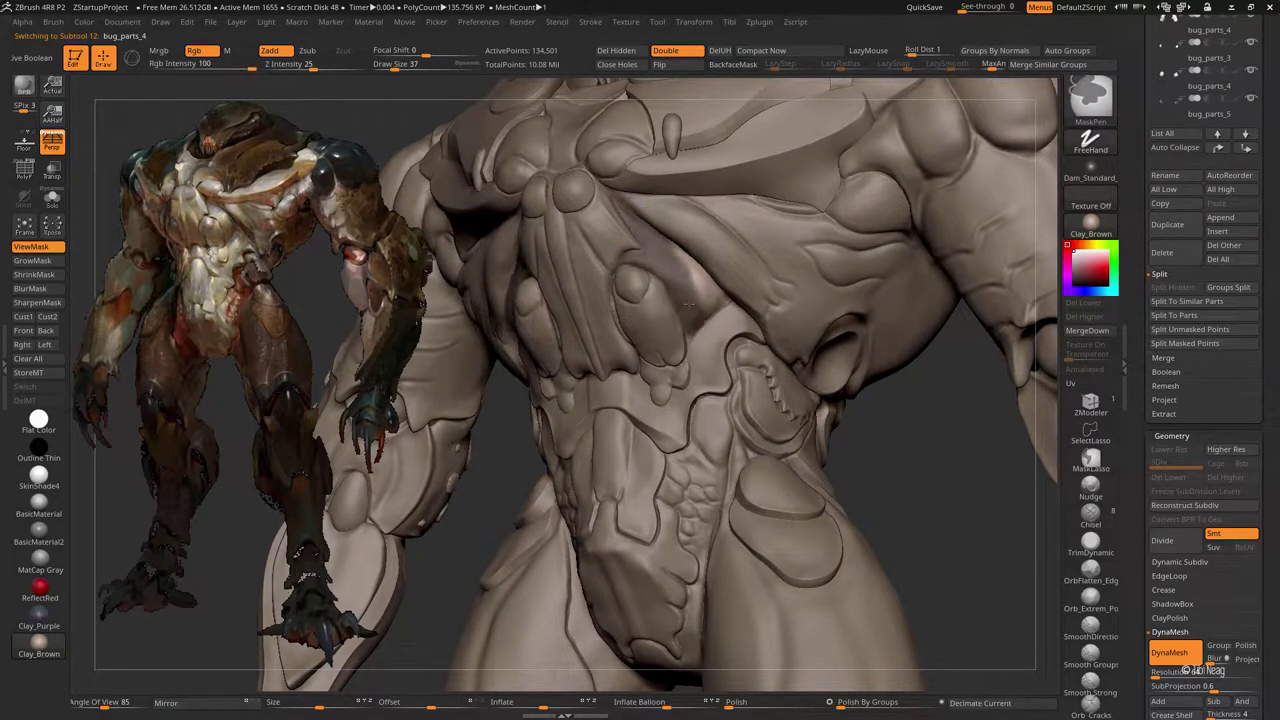
key("ctrl+shift+s")
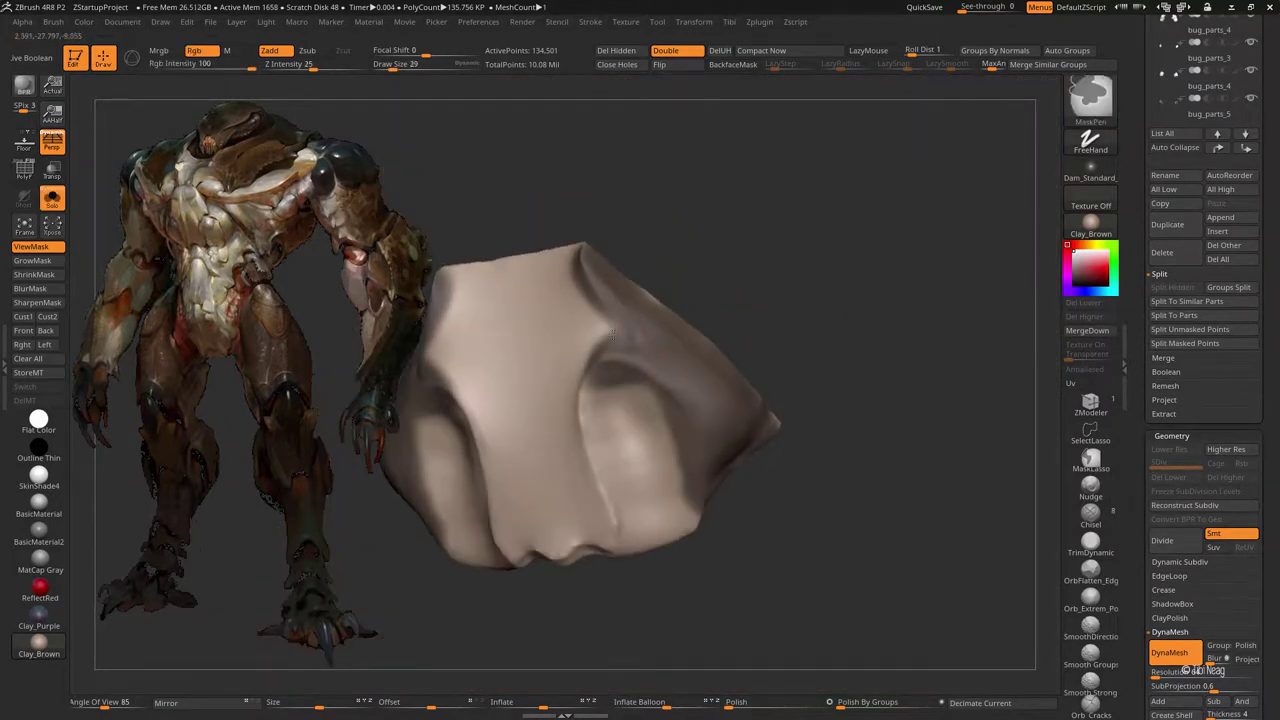
Step: Rotate the nose piece to inspect its ridge and curved sides
left_click_drag(585, 246, 640, 250)
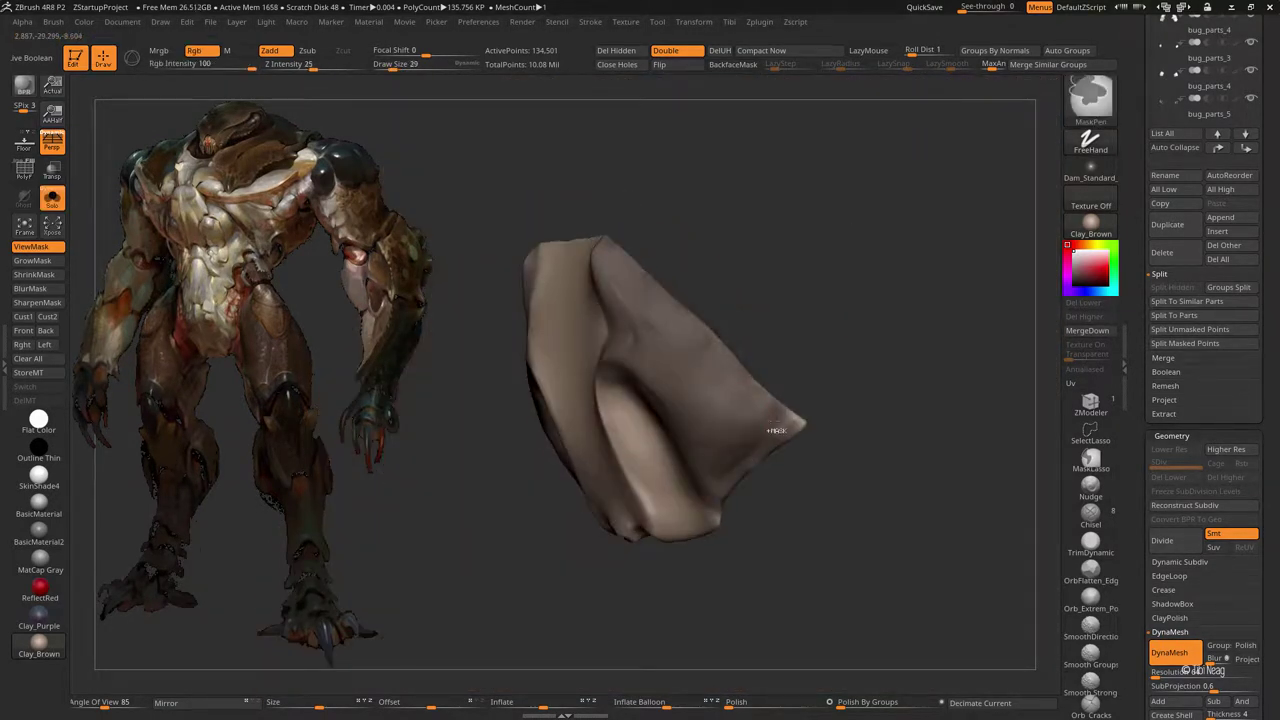
left_click_drag(776, 430, 700, 446)
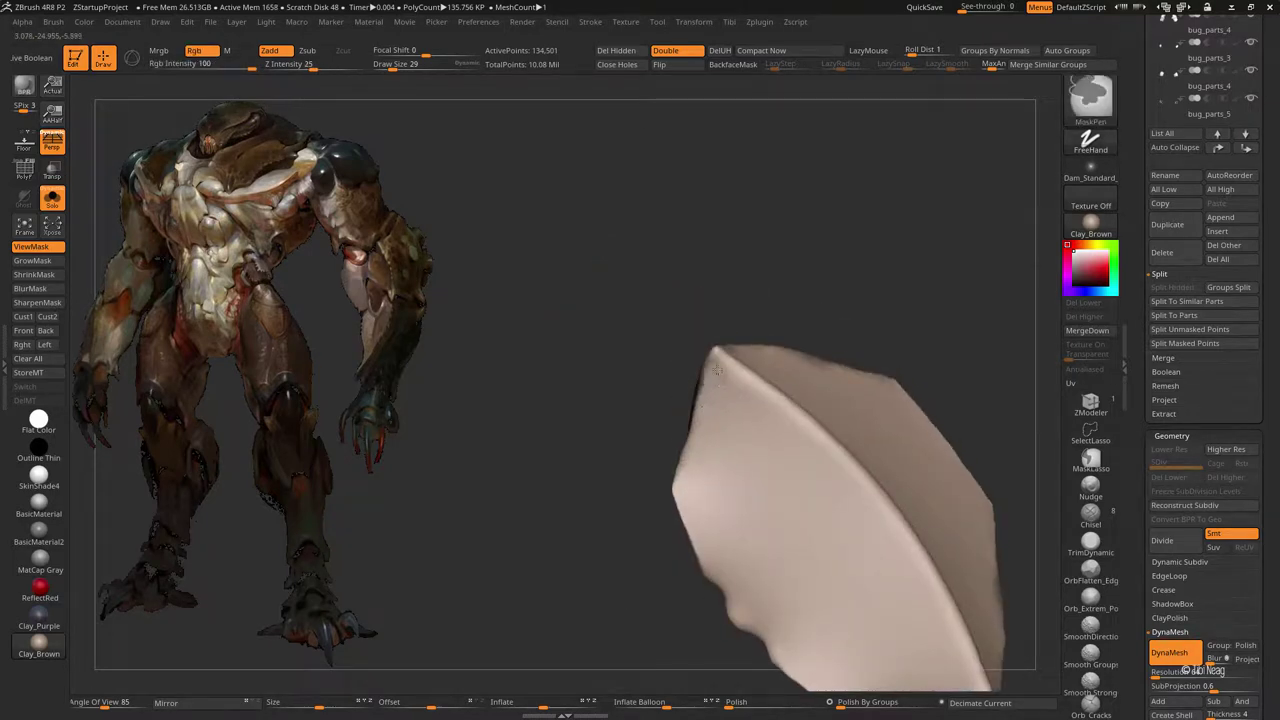
left_click_drag(737, 240, 727, 398)
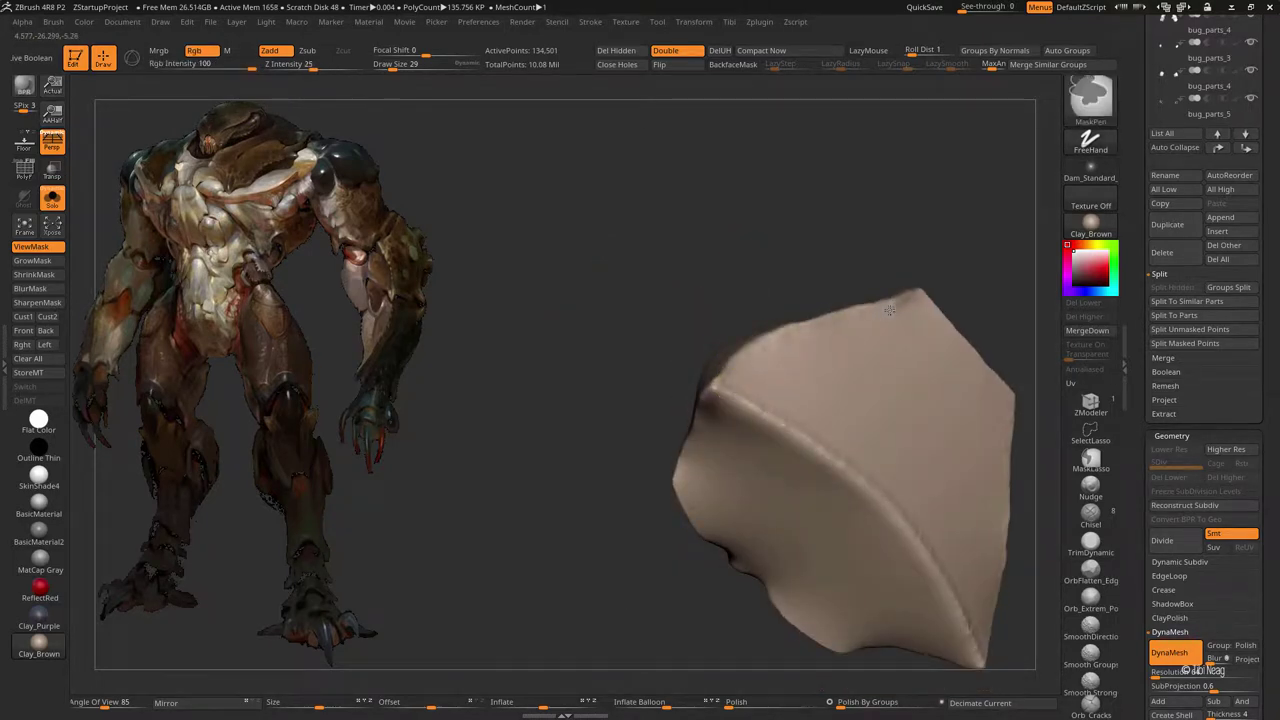
left_click_drag(900, 297, 742, 354)
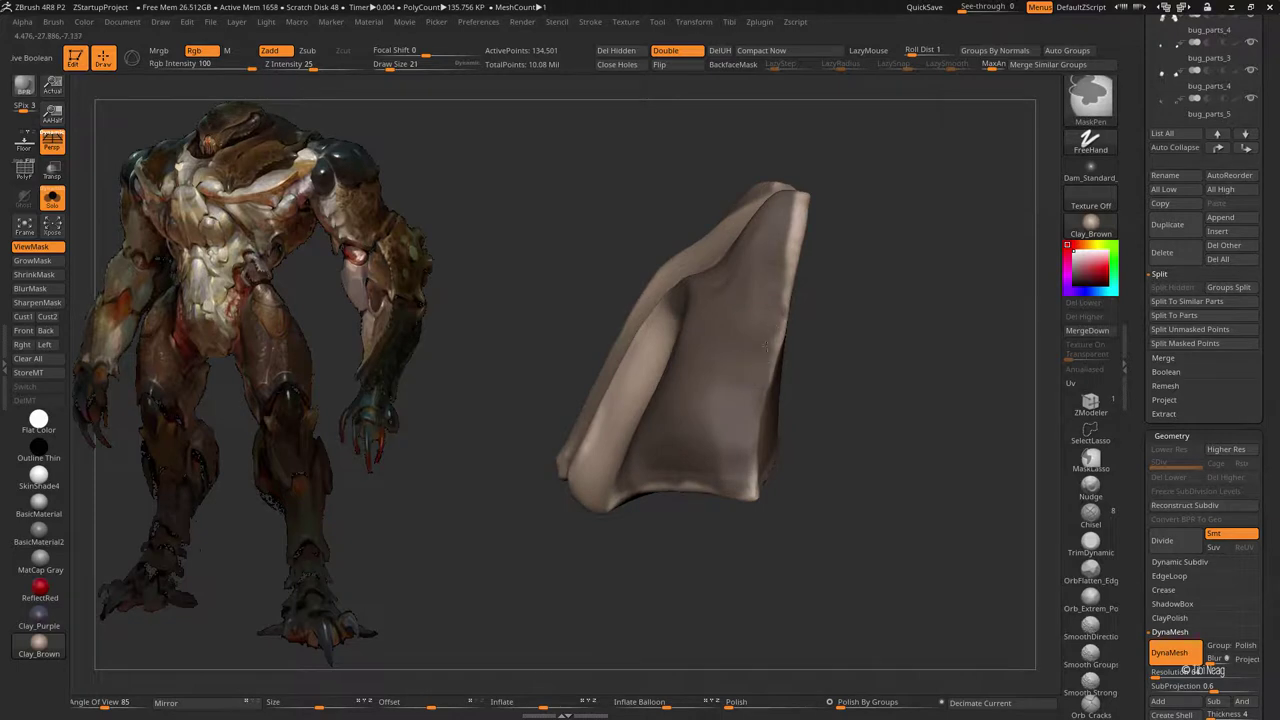
left_click_drag(802, 204, 886, 177)
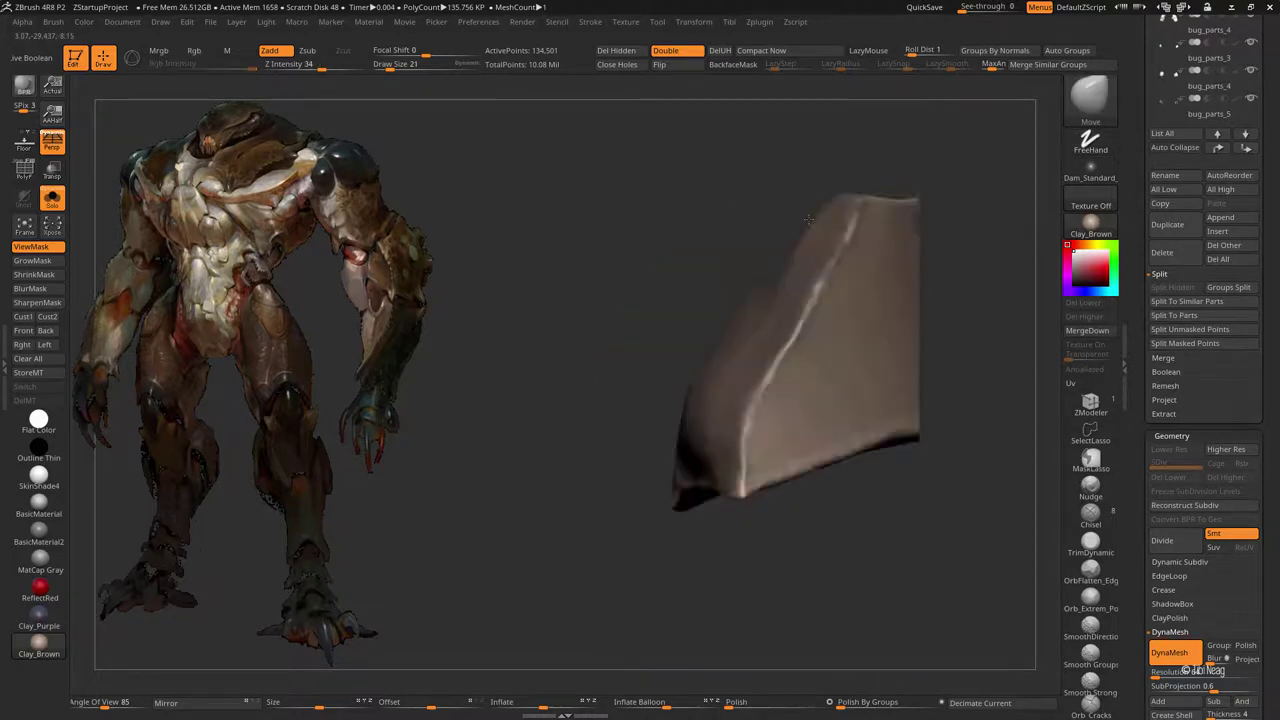
left_click_drag(820, 146, 739, 451)
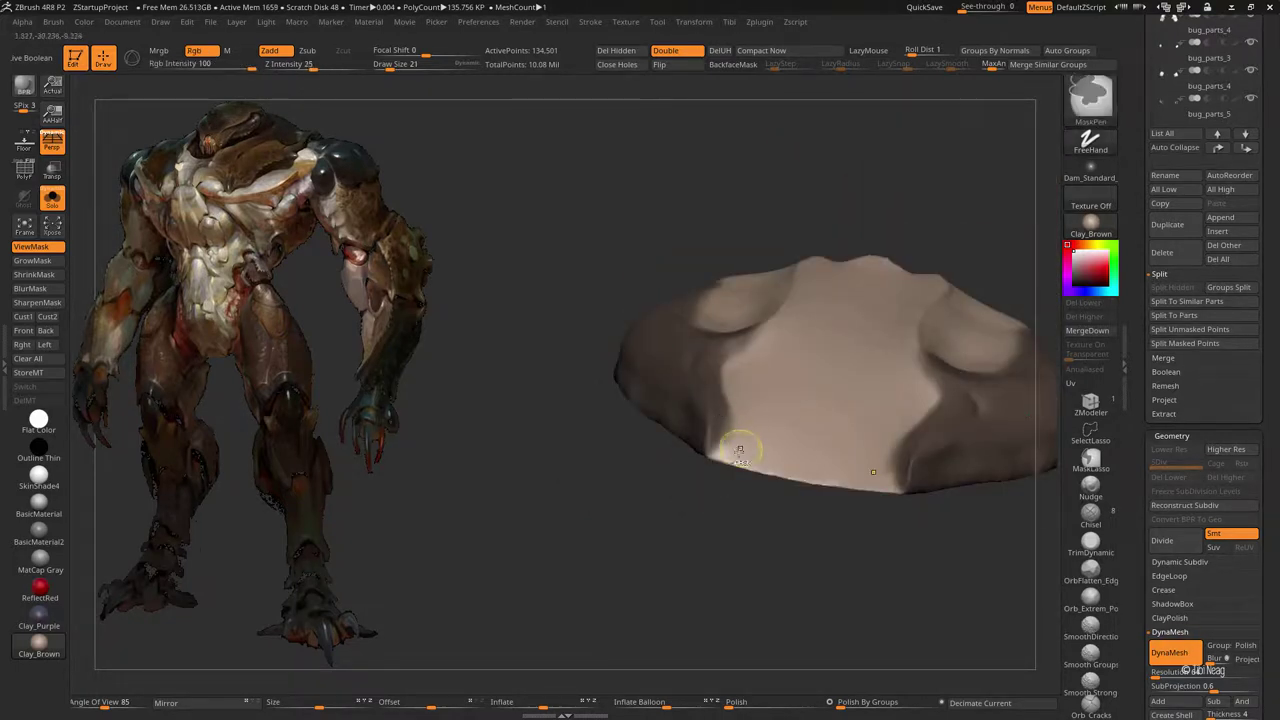
mouse_move(733, 376)
left_mouse_down()
mouse_move(707, 187)
mouse_move(744, 365)
left_mouse_up()
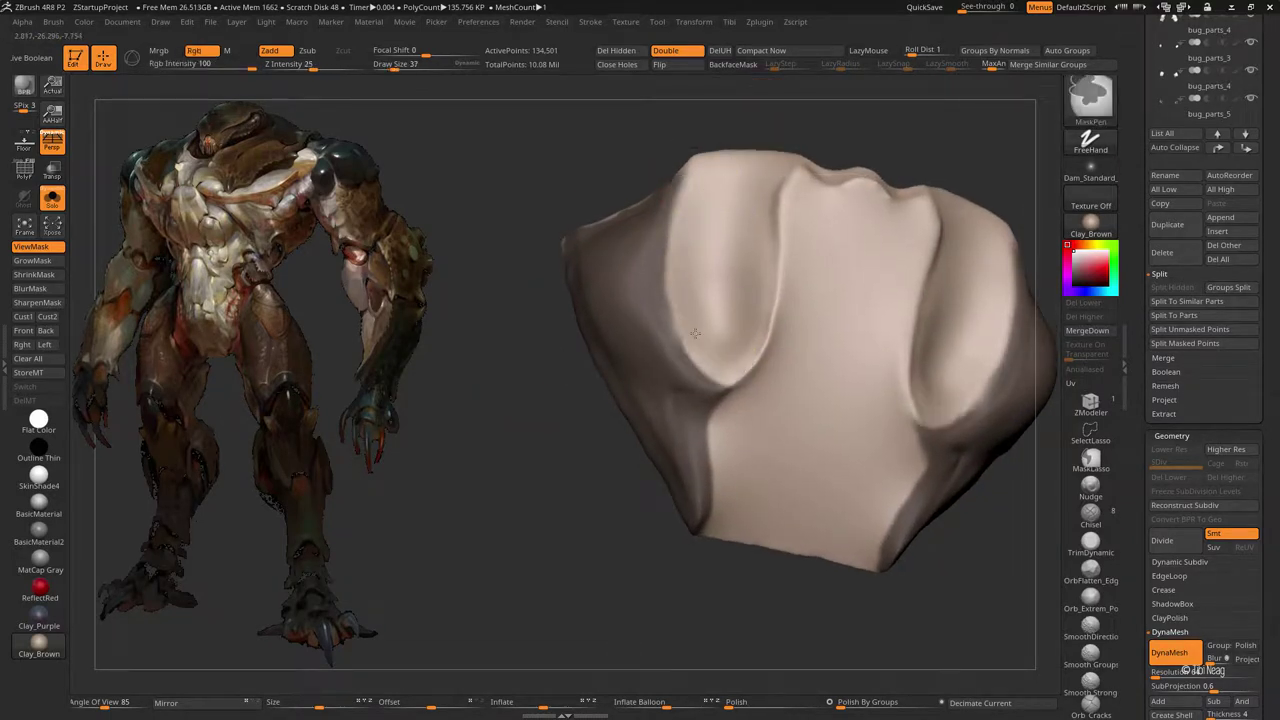
left_click_drag(685, 236, 540, 247)
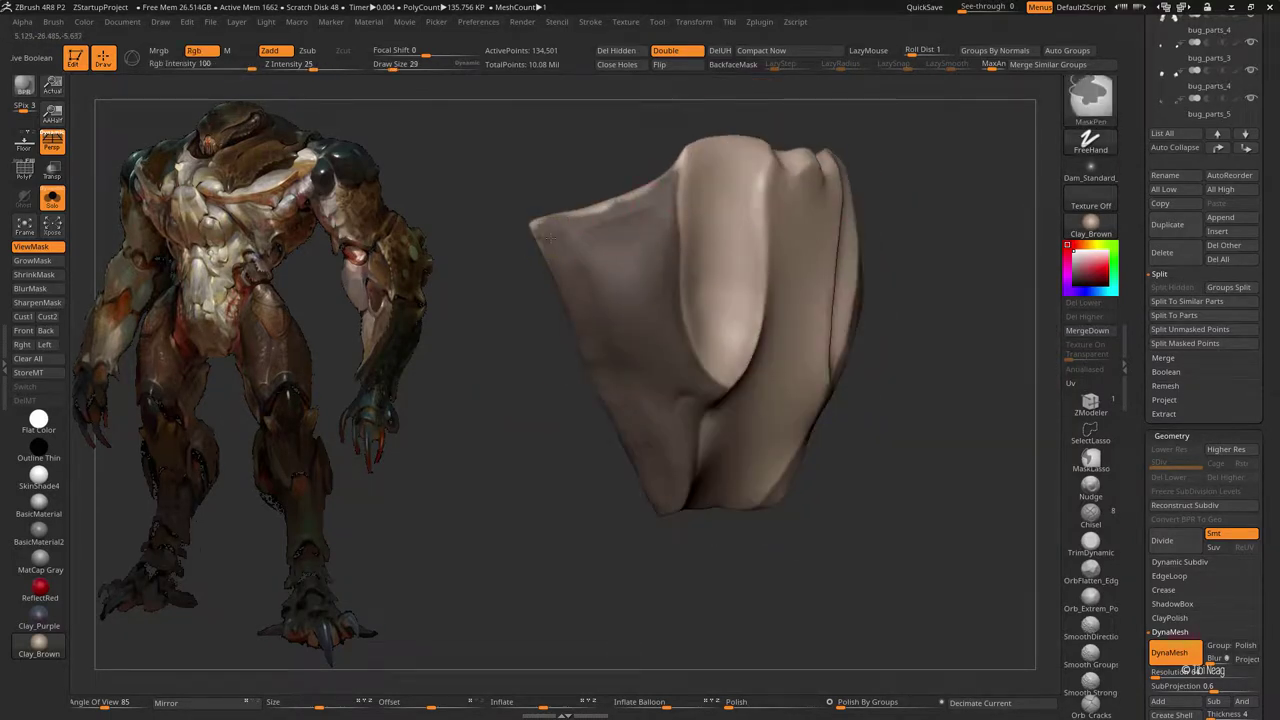
Step: Deepen the crease along the nose piece's side with a Dam_Standard stroke
key("b")
key("m")
key("v")
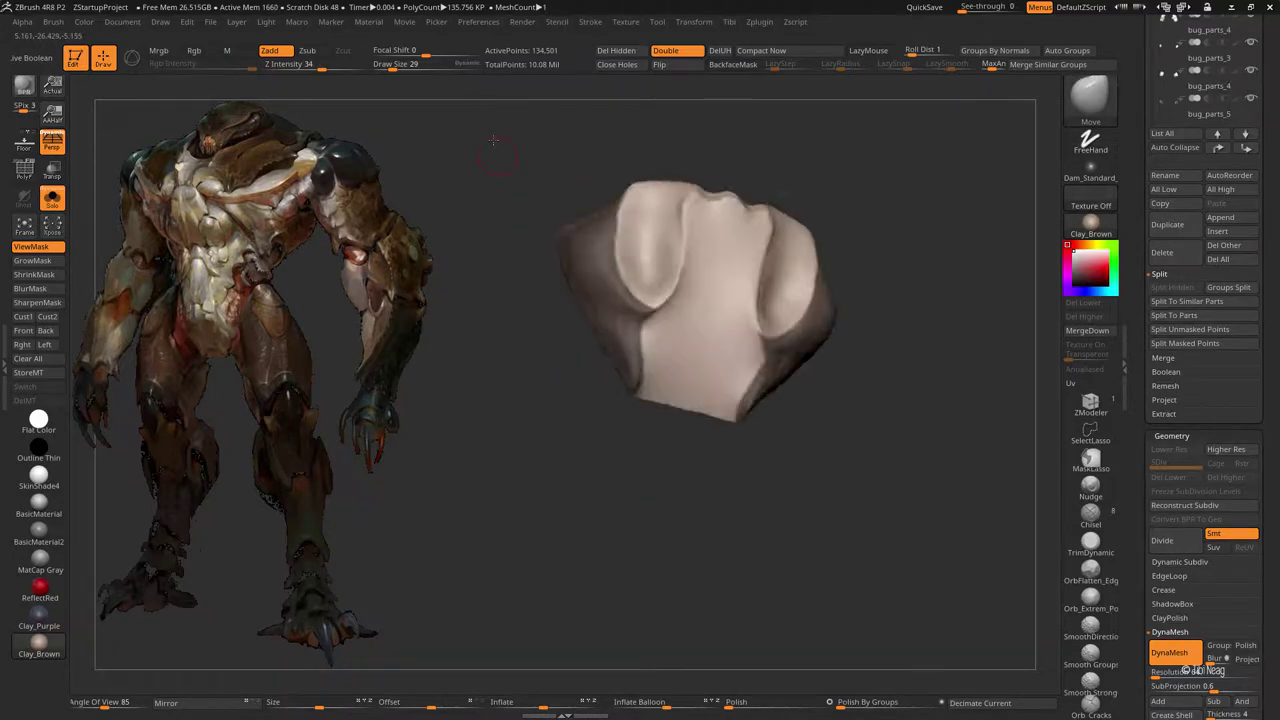
mouse_move(541, 229)
left_mouse_down()
mouse_move(905, 176)
mouse_move(831, 208)
mouse_move(509, 265)
left_mouse_up()
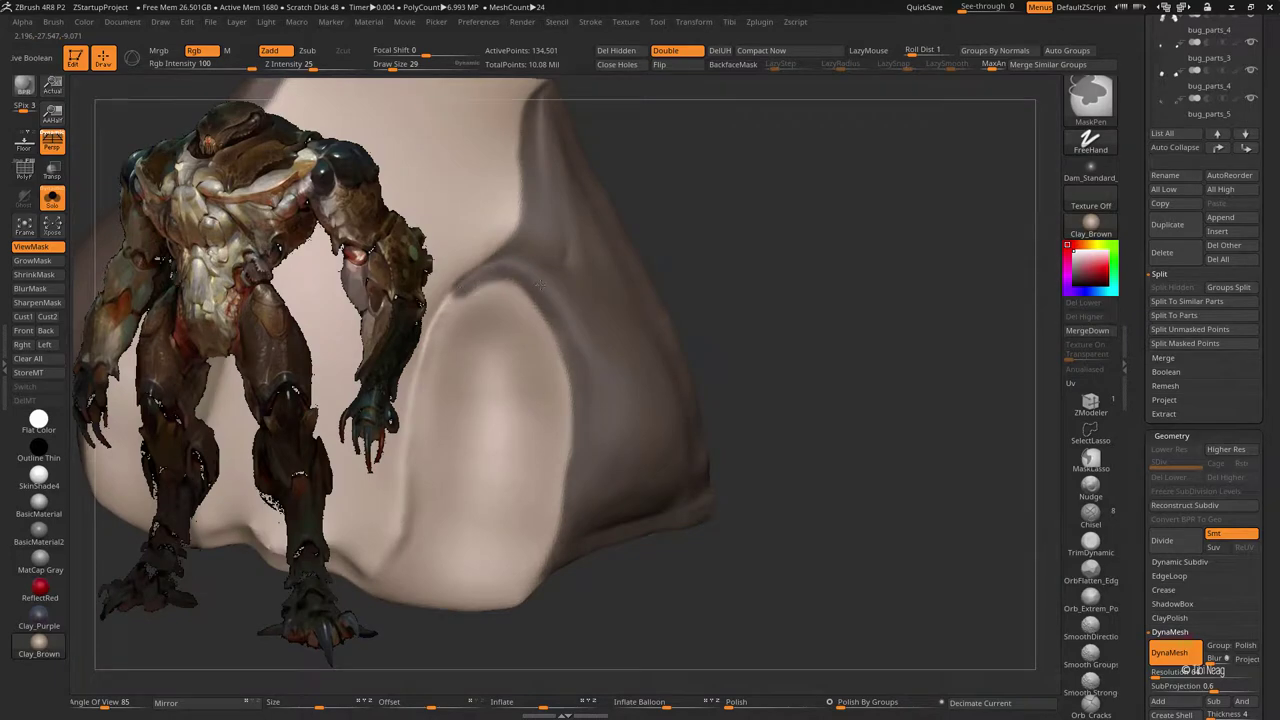
left_click_drag(540, 285, 522, 293)
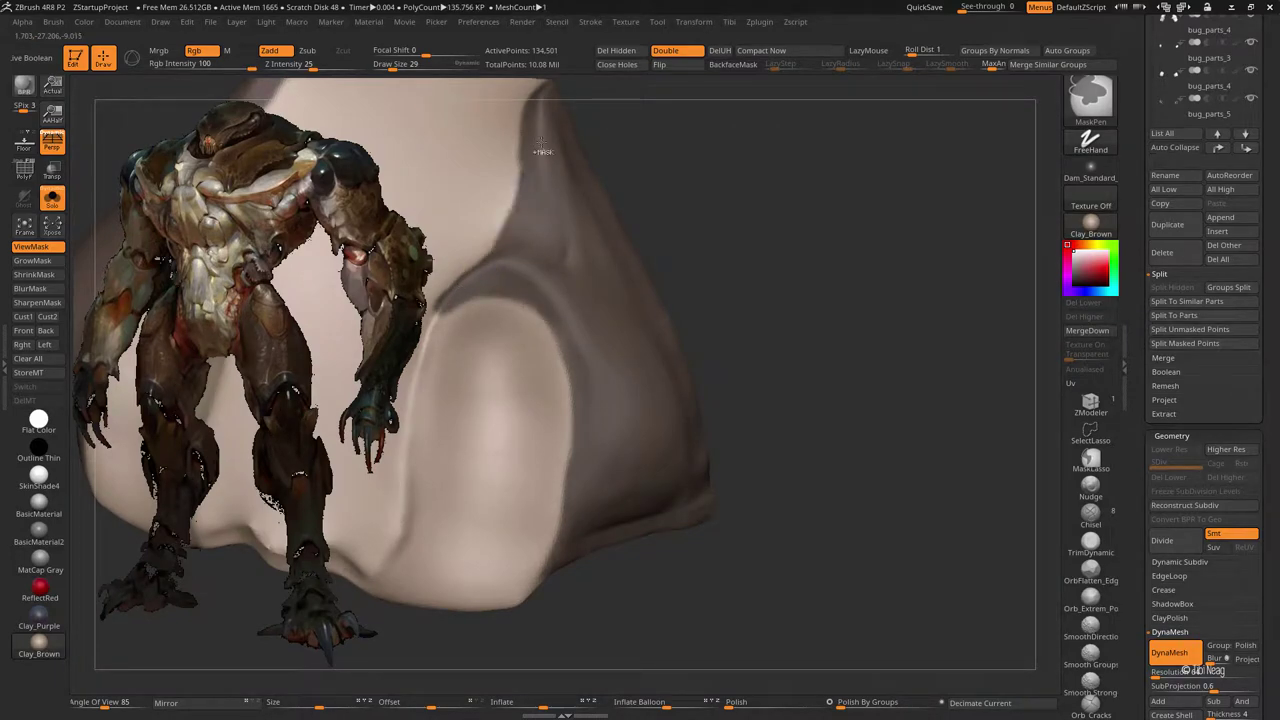
right_click_drag(542, 150, 624, 201, "ctrl")
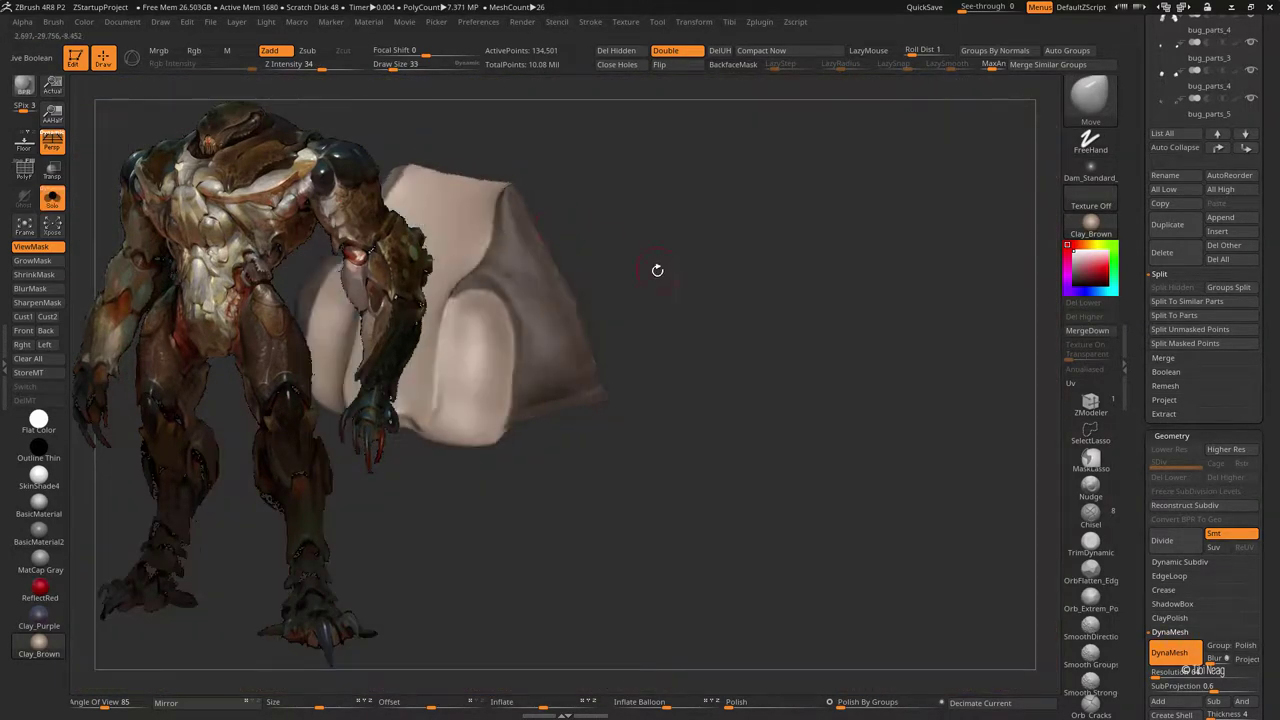
Step: Solo the horn piece and run EdgeLoop Panel Loops with Bevel and Polish at 0
left_click(616, 50)
left_click(1165, 590)
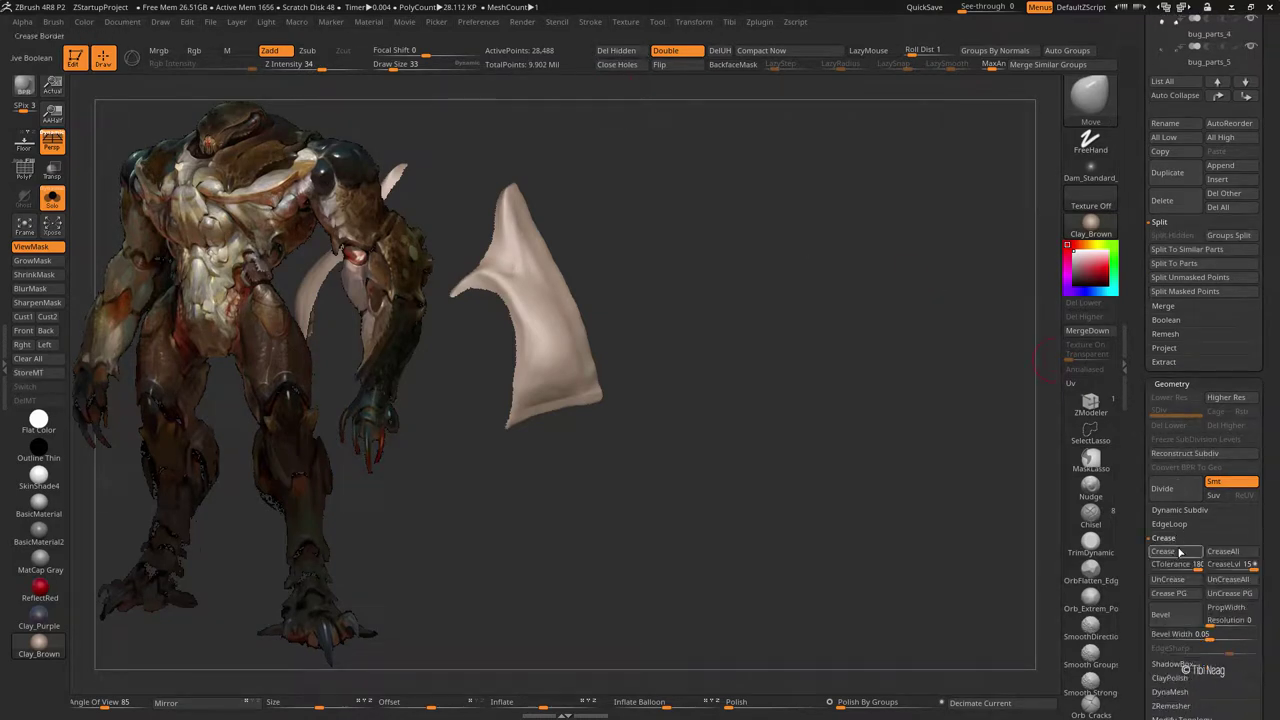
left_click(1169, 524)
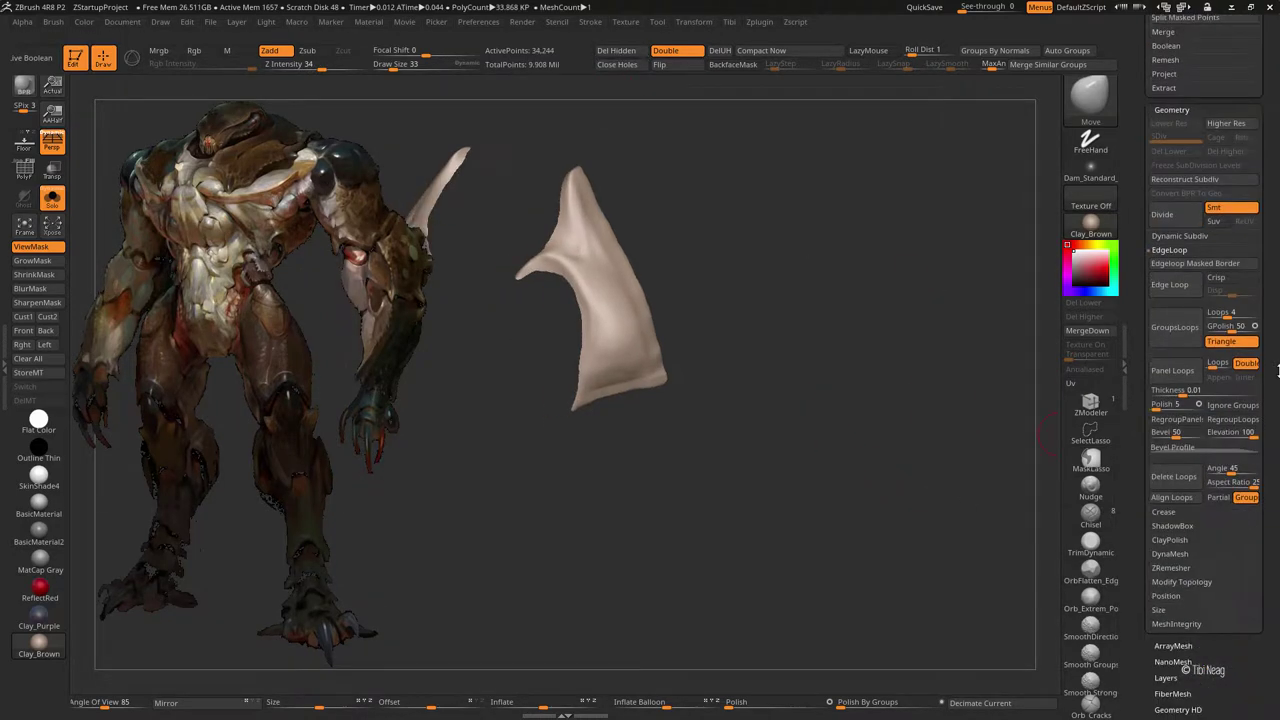
mouse_move(1187, 434)
left_mouse_down()
mouse_move(1150, 434)
mouse_move(1150, 404)
left_mouse_up()
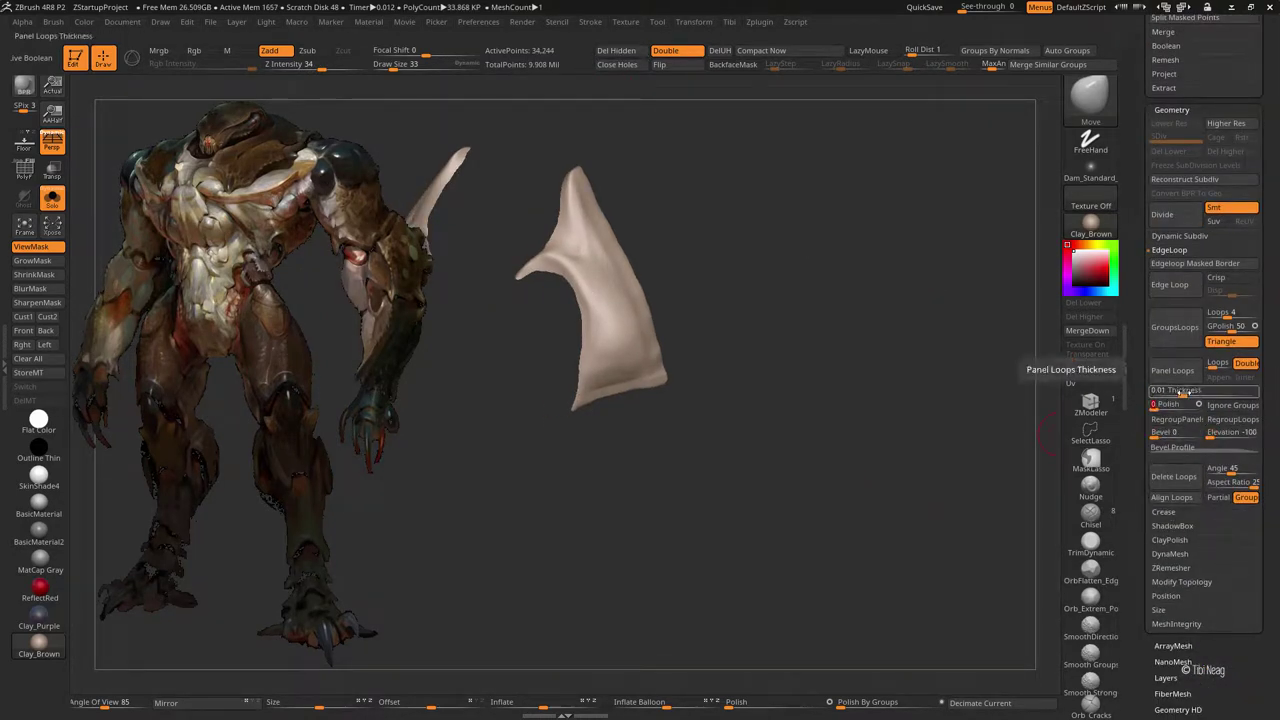
left_click(1172, 370)
Step: Try panel thicknesses from 0.06 to 0.46, settling near 0.275
key("ctrl")
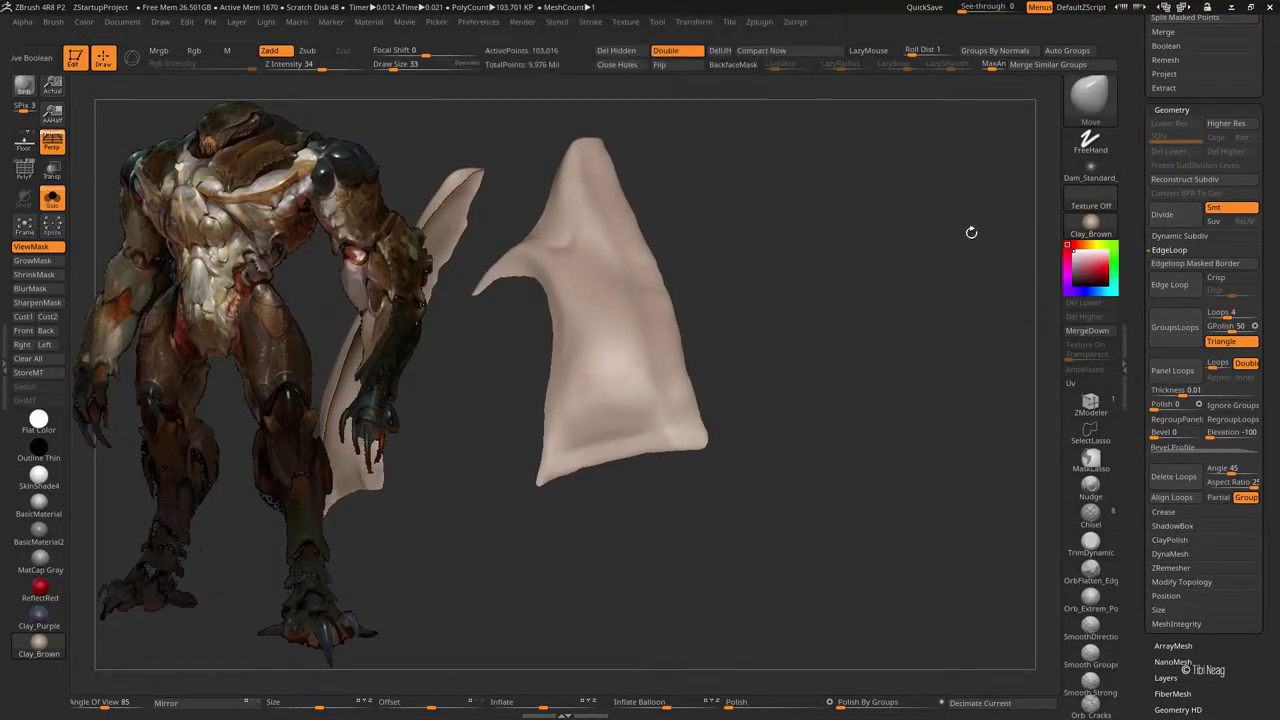
left_click_drag(930, 300, 965, 284)
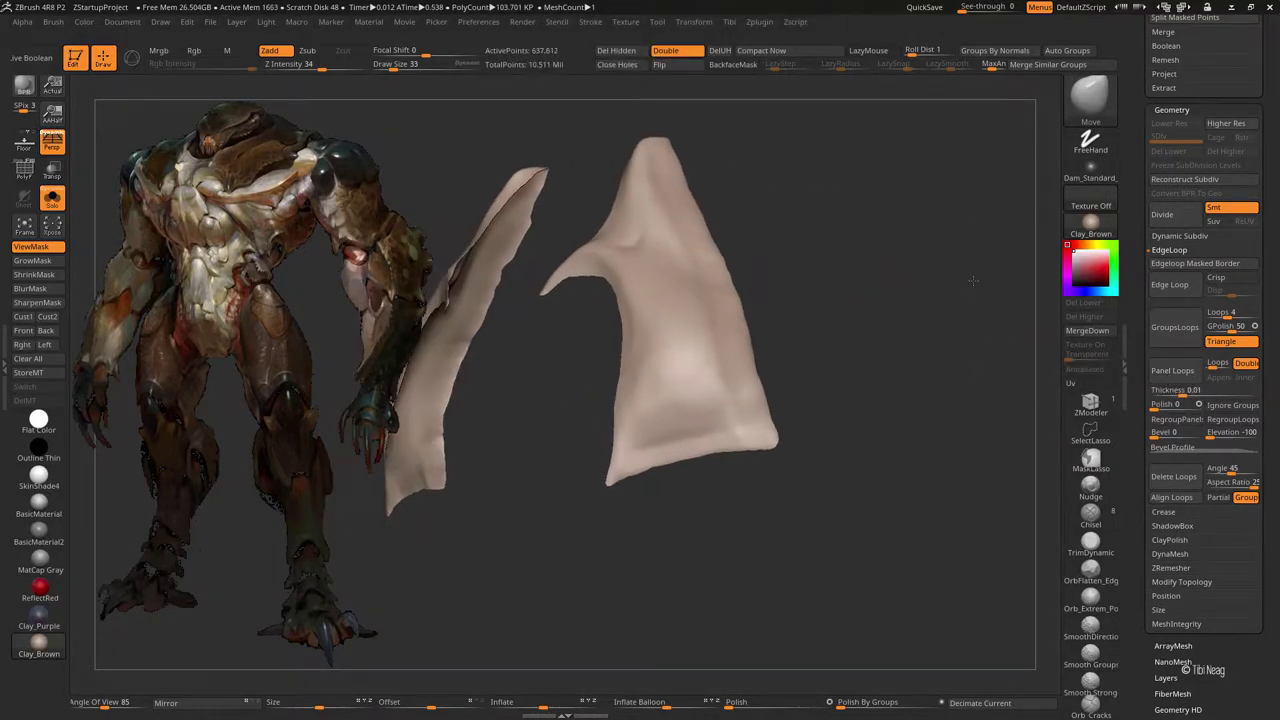
left_click_drag(1158, 389, 1172, 389)
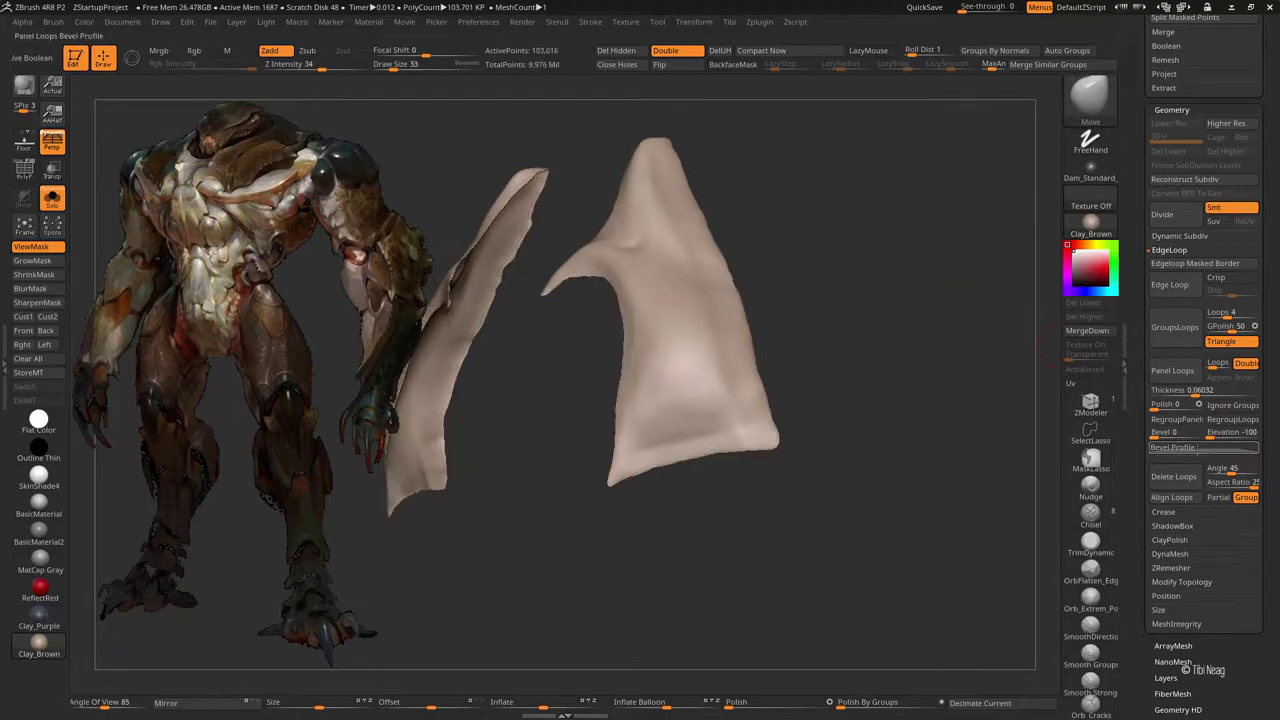
left_click_drag(700, 115, 736, 160)
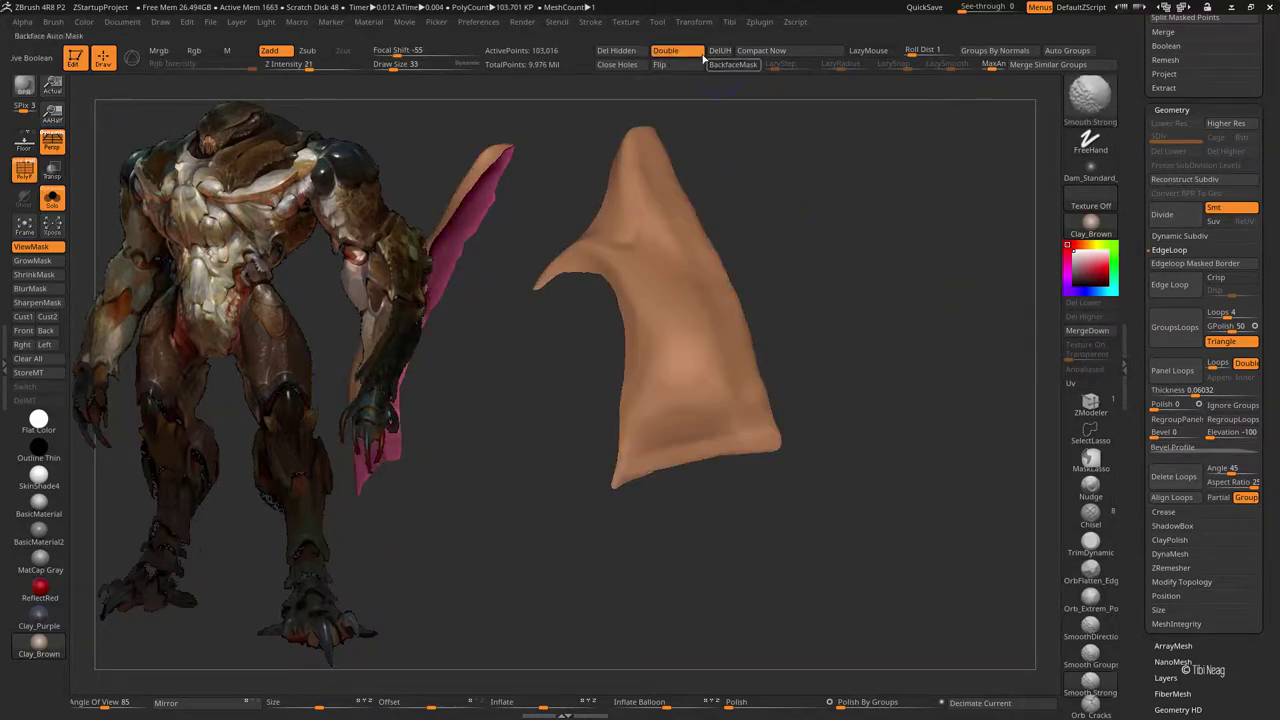
key("ctrl")
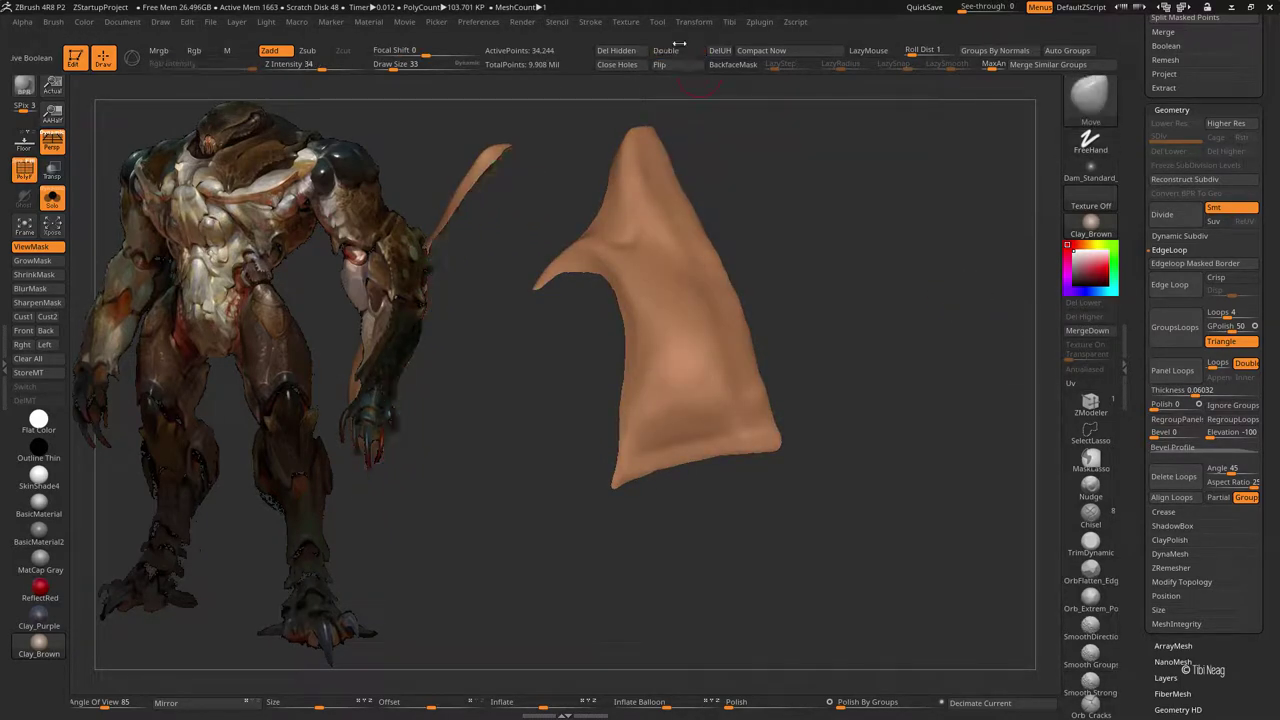
left_click_drag(1172, 389, 1205, 389)
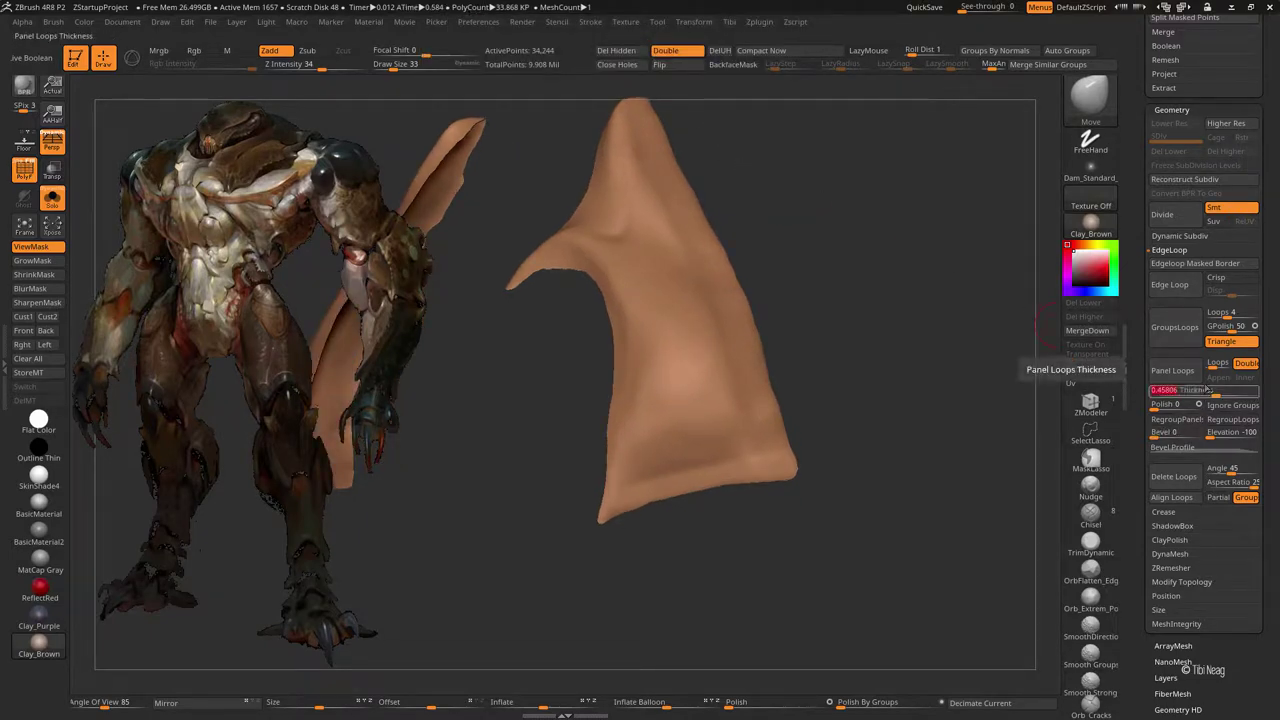
left_click_drag(859, 279, 934, 263)
left_click_drag(1205, 389, 1190, 390)
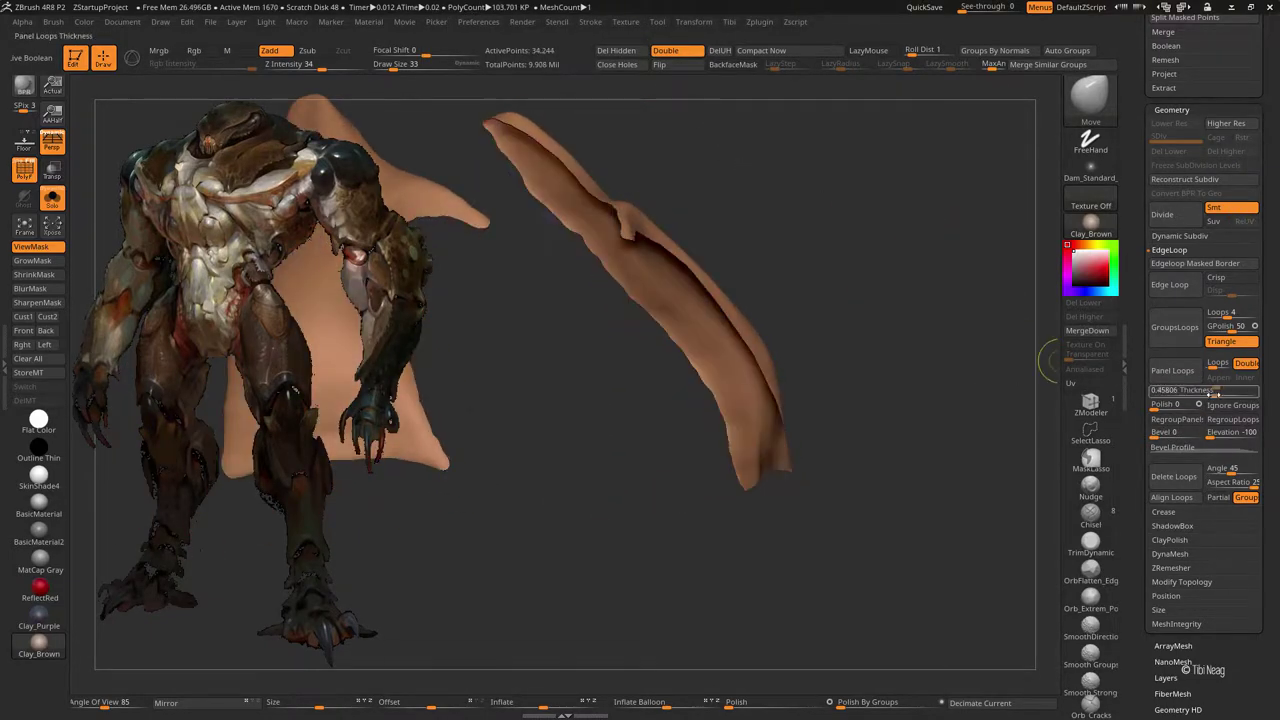
left_click_drag(925, 288, 810, 204)
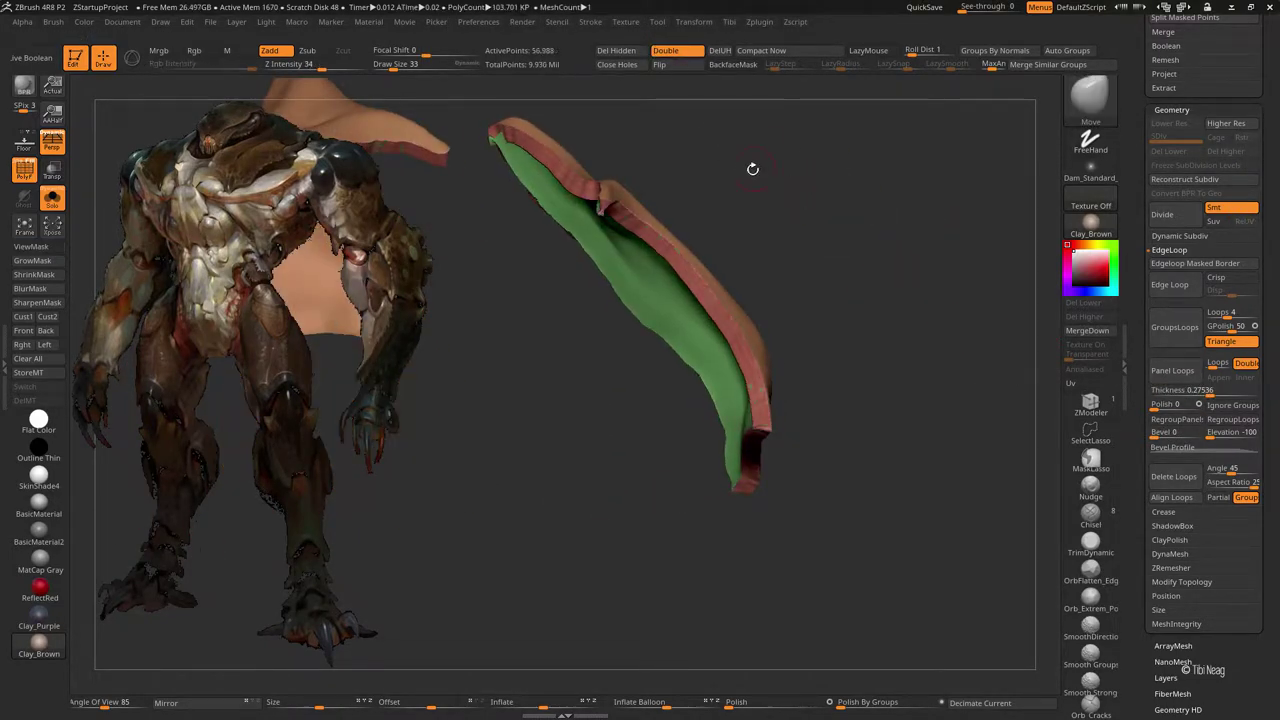
mouse_move(748, 166)
left_mouse_down()
mouse_move(821, 187)
mouse_move(851, 171)
mouse_move(787, 228)
left_mouse_up()
Step: Select bug_parts_3 and carve a DamStandard crease along the chest fold
left_click(475, 318, "alt")
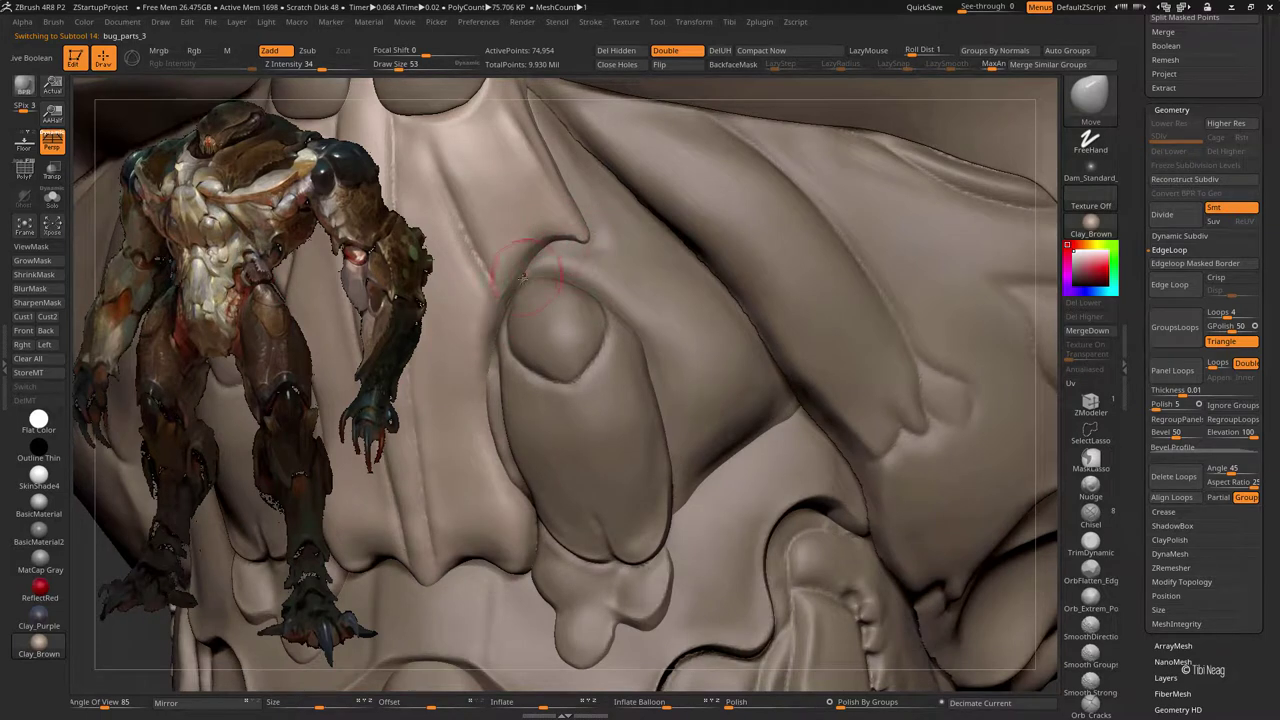
key("b")
key("d")
key("s")
left_click_drag(545, 215, 585, 255)
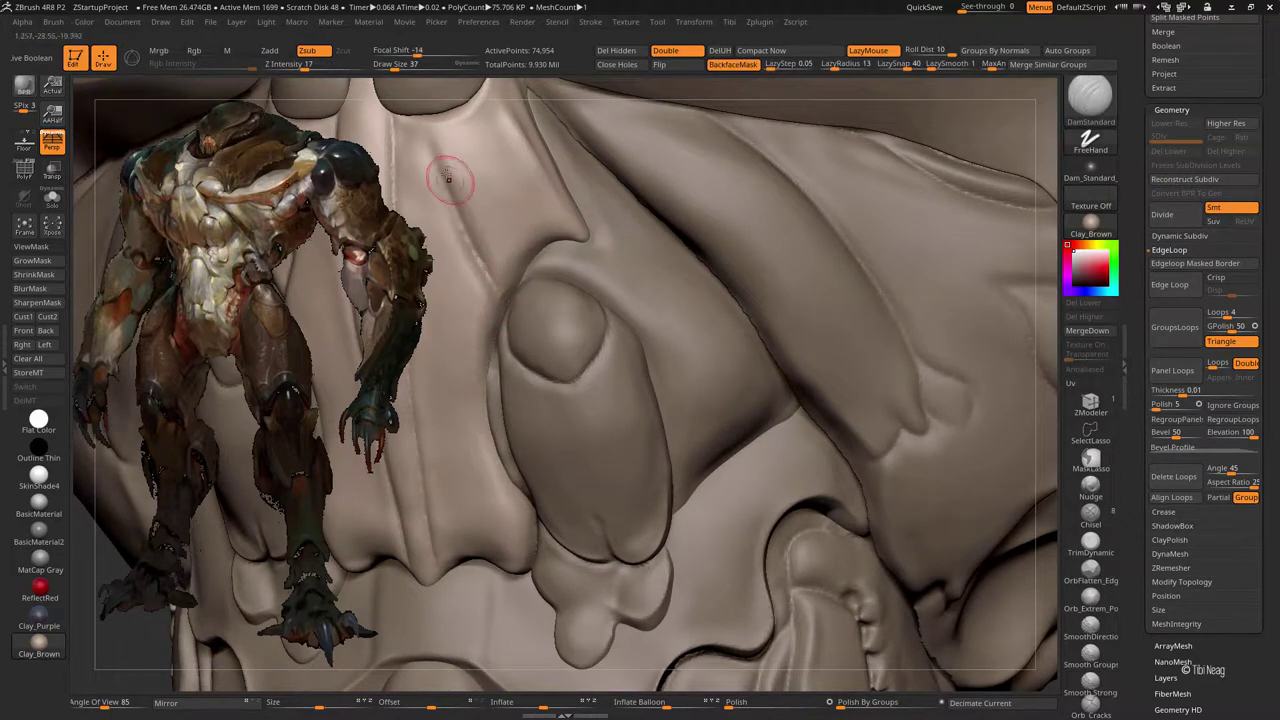
key("bracketleft")
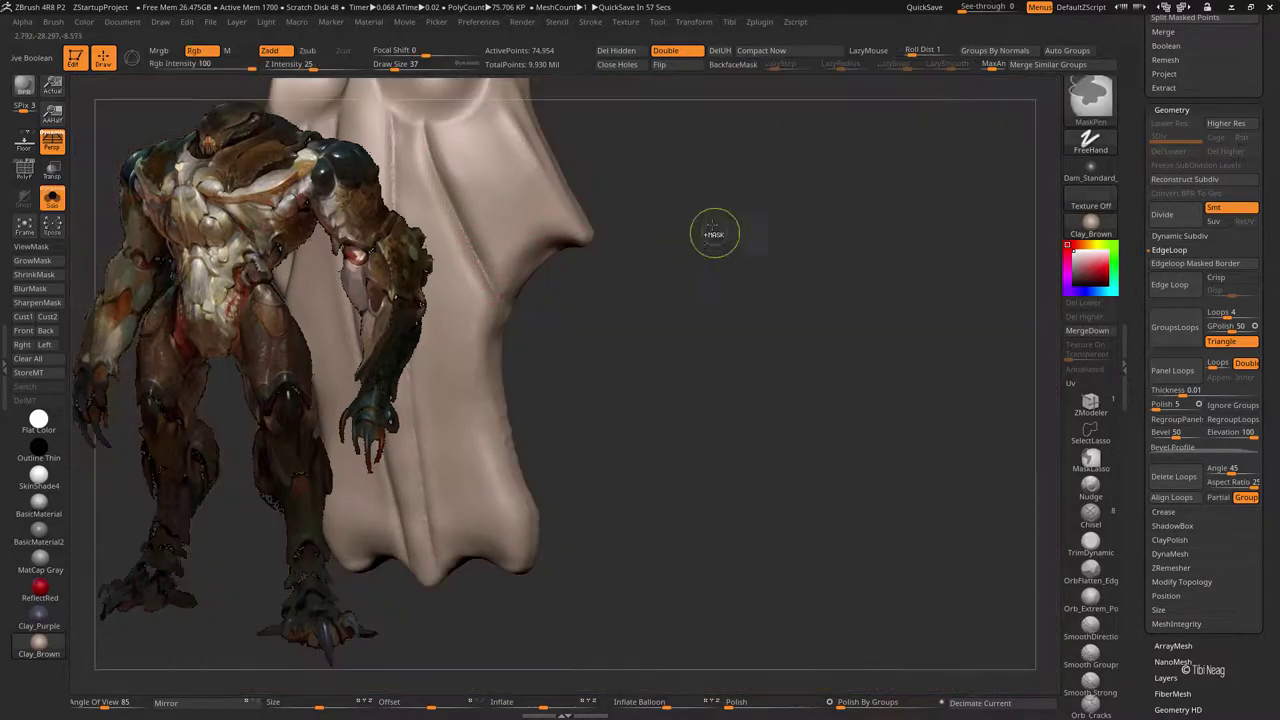
Step: Reshape the jaw and cheek area with Move and Smooth Strong
right_click_drag(503, 285, 738, 430)
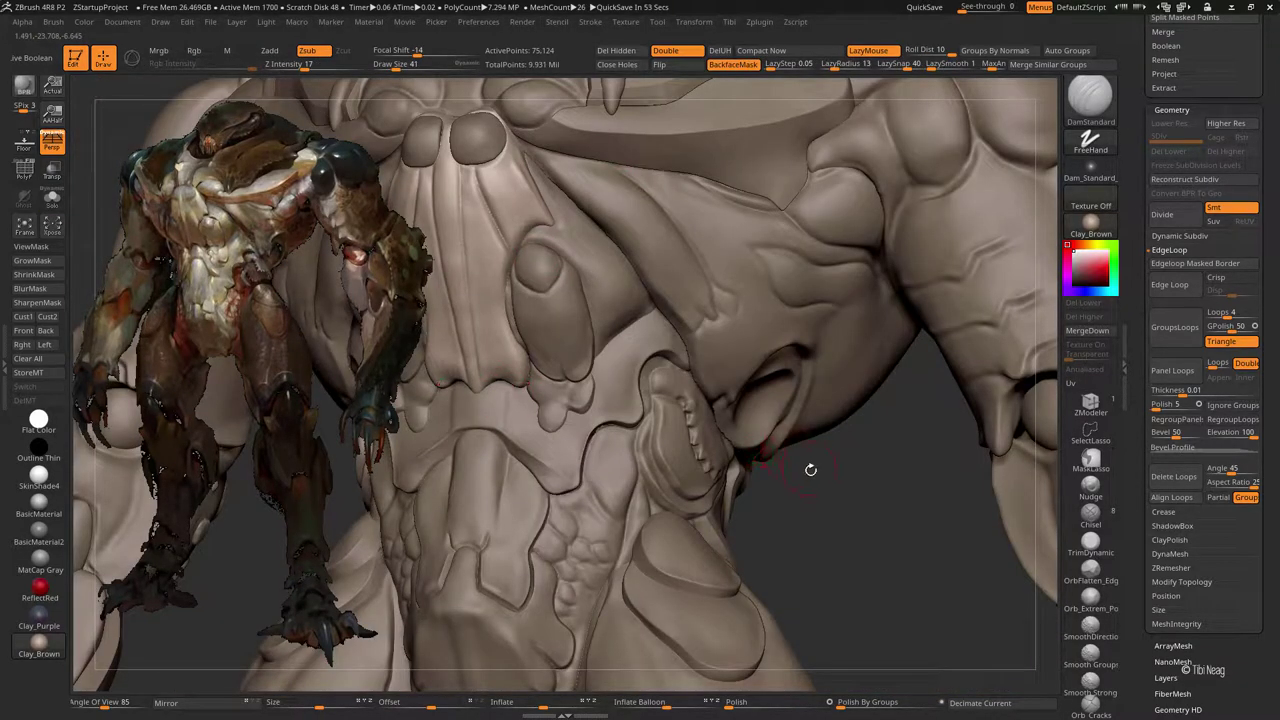
mouse_move(828, 486)
left_mouse_down()
mouse_move(843, 491)
mouse_move(768, 486)
left_mouse_up()
key("b")
key("m")
key("v")
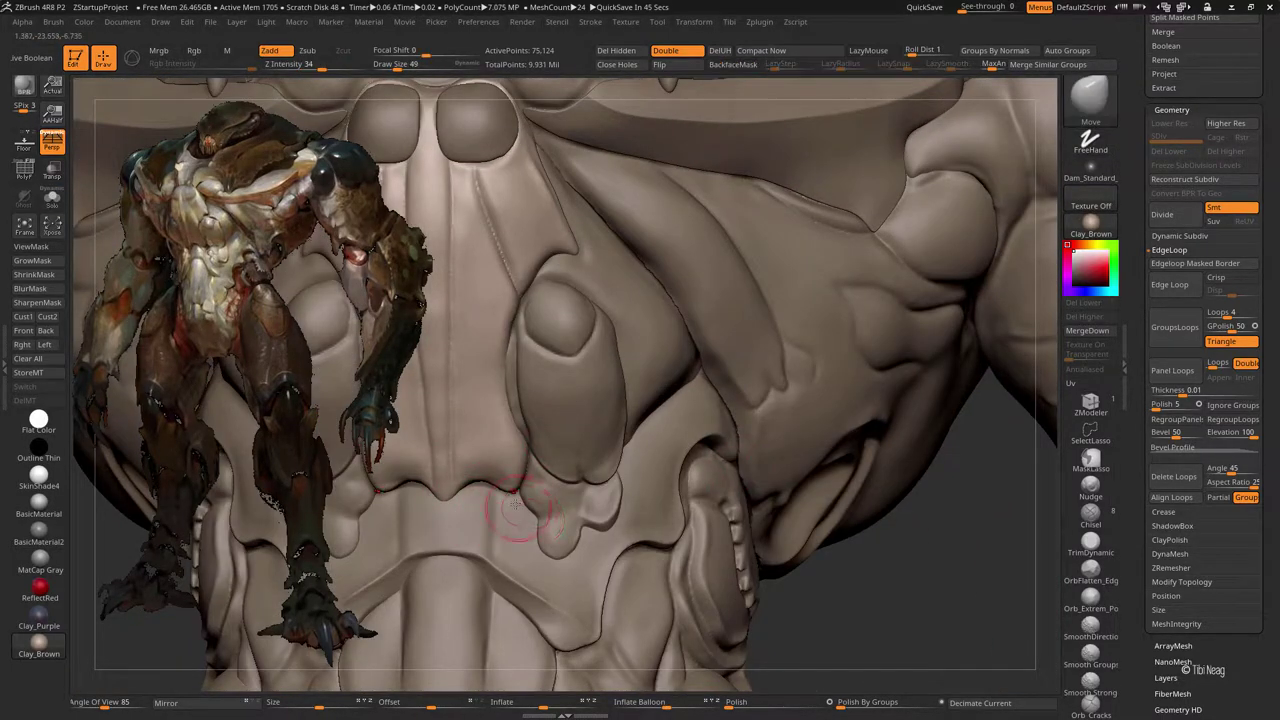
mouse_move(457, 507)
right_mouse_down()
mouse_move(530, 500)
mouse_move(524, 458)
right_mouse_up()
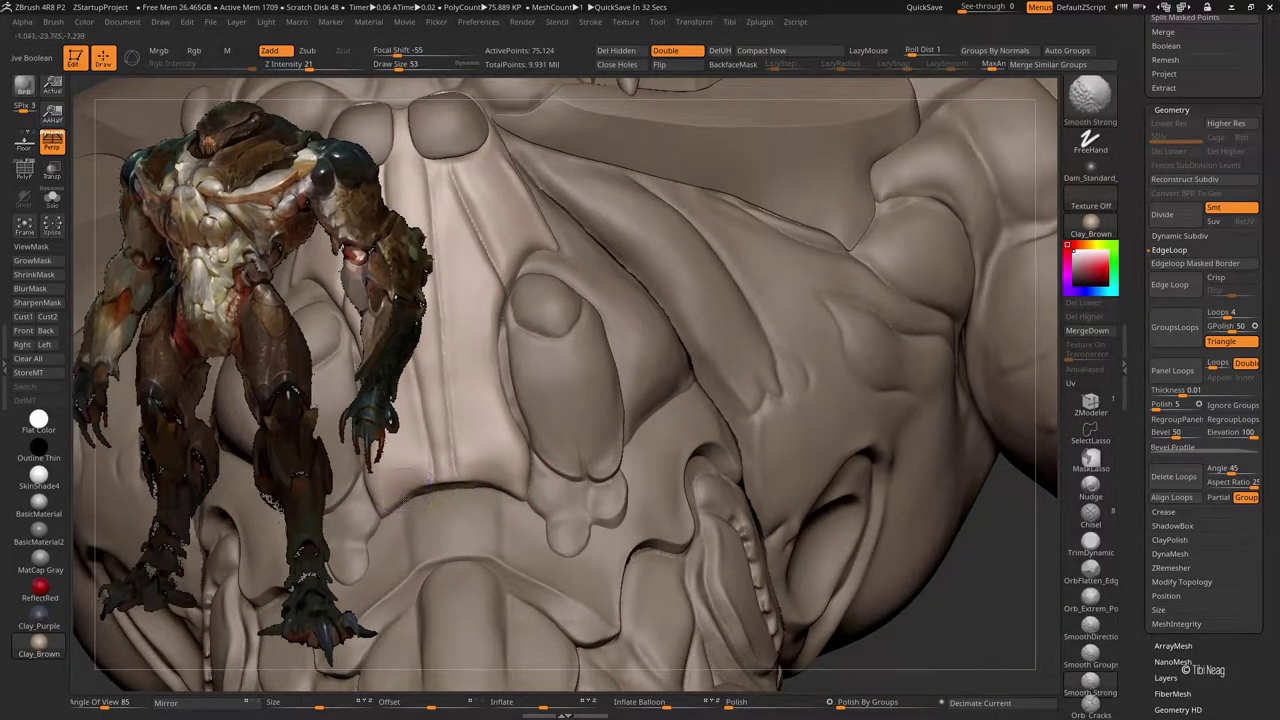
mouse_move(500, 495)
right_mouse_down()
mouse_move(400, 505)
mouse_move(422, 493)
mouse_move(440, 452)
right_mouse_up()
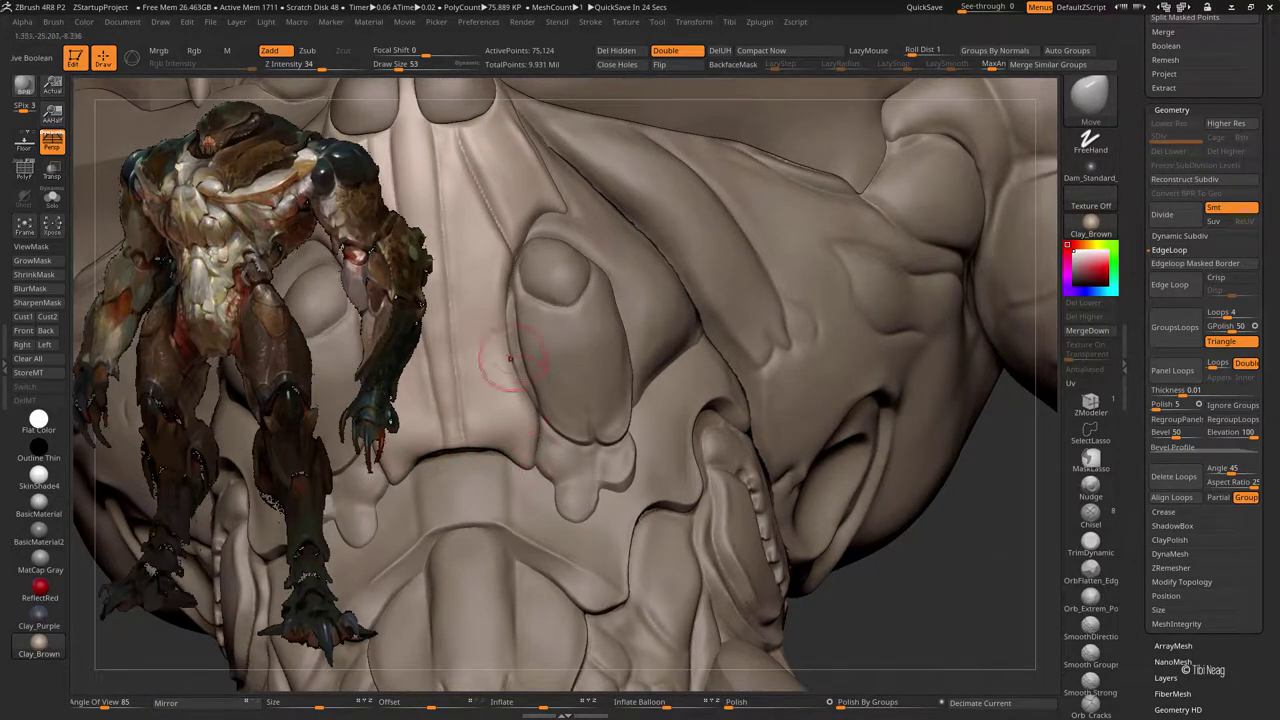
right_click_drag(918, 574, 490, 350)
key("shift")
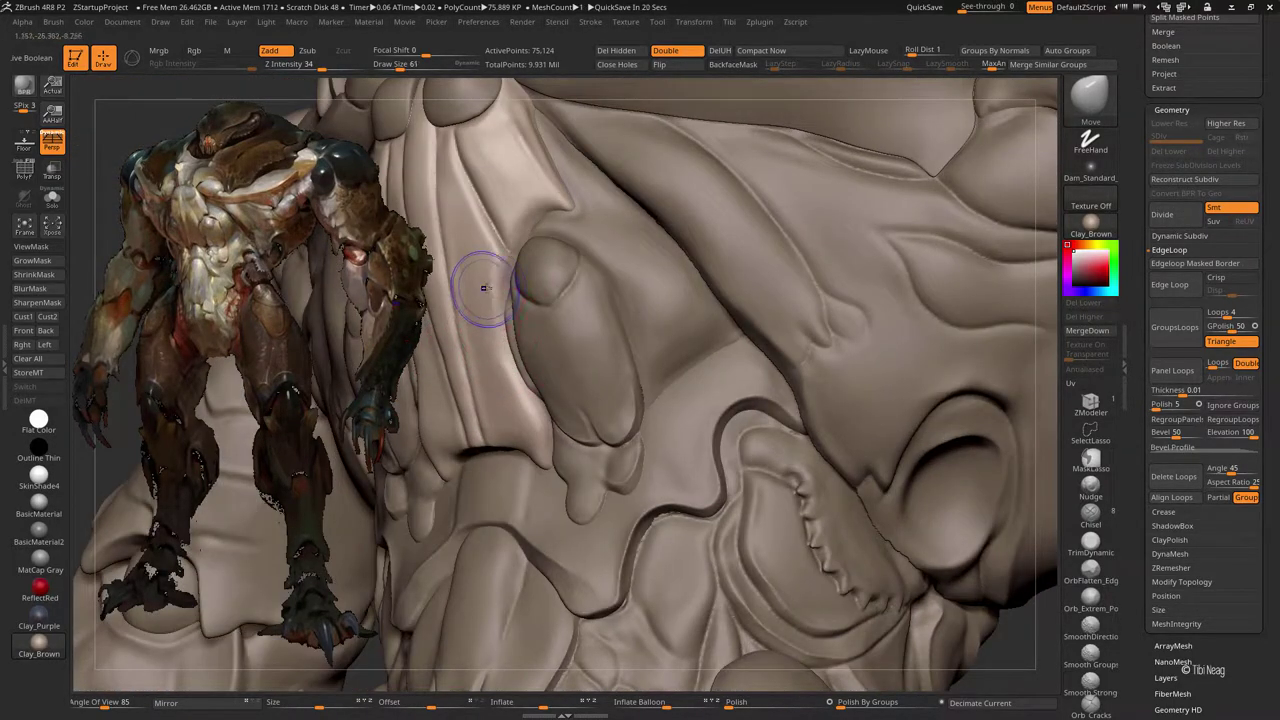
key("f")
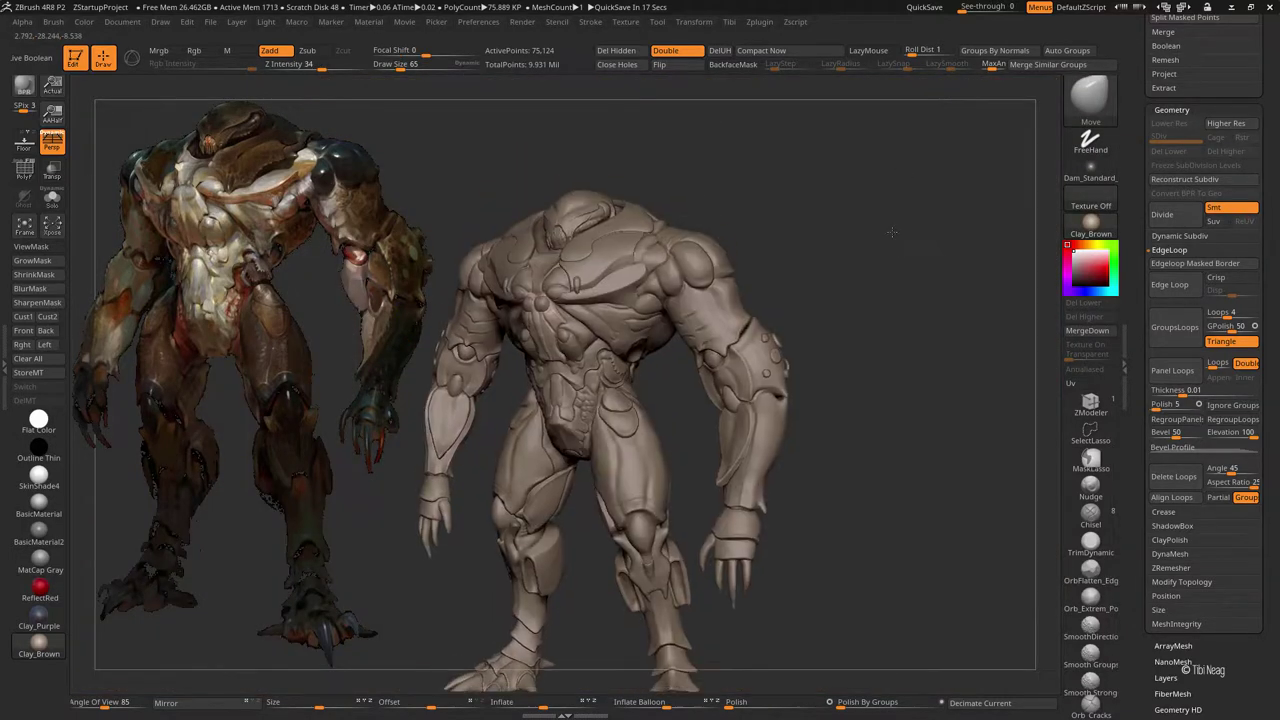
mouse_move(510, 356)
right_mouse_down("alt")
mouse_move(727, 343)
mouse_move(686, 343)
mouse_move(751, 400)
mouse_move(530, 388)
right_mouse_up("alt")
Step: Polish the chest plates with hPolish, Standard and Smooth Strong brushes
key("b")
key("h")
key("p")
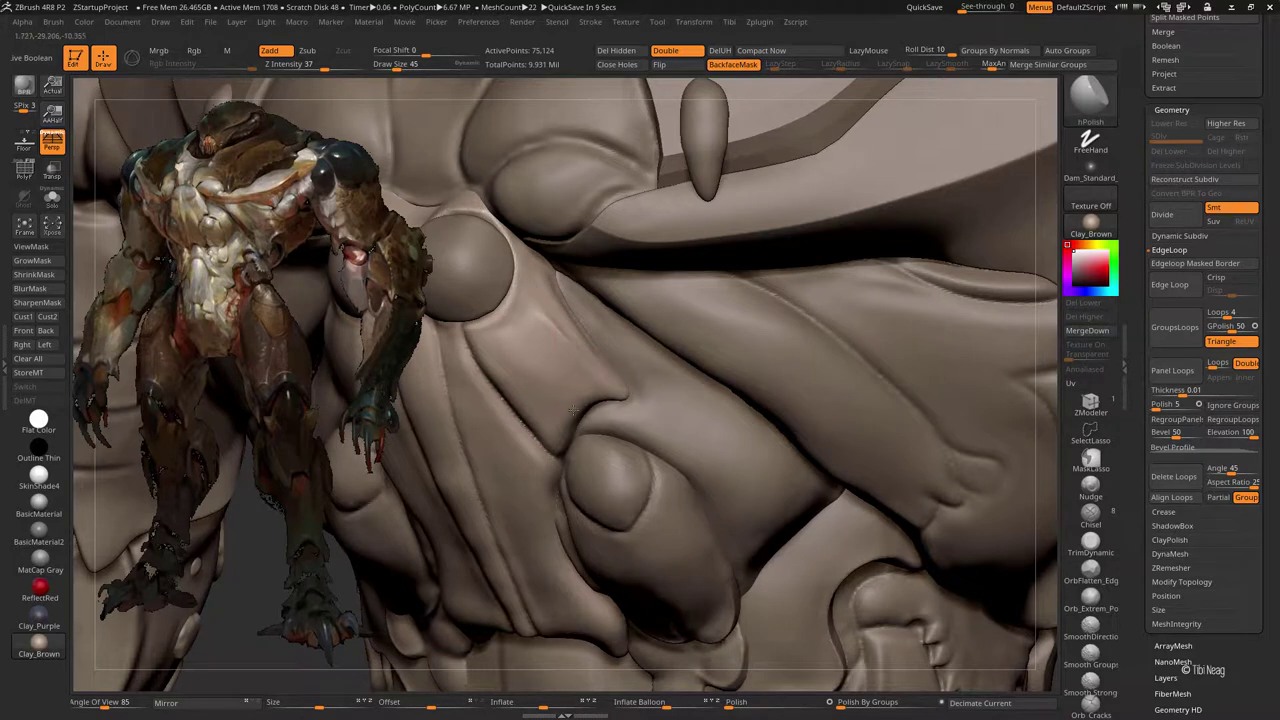
key("b")
key("s")
key("t")
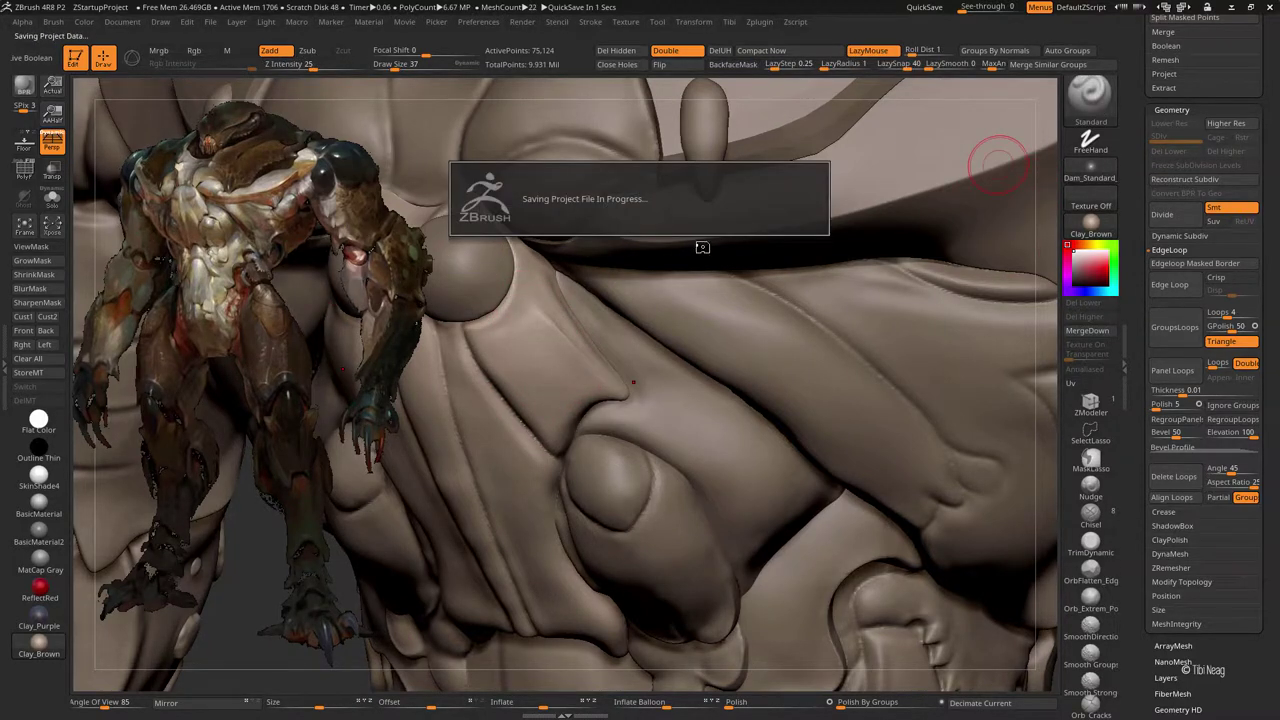
key("shift")
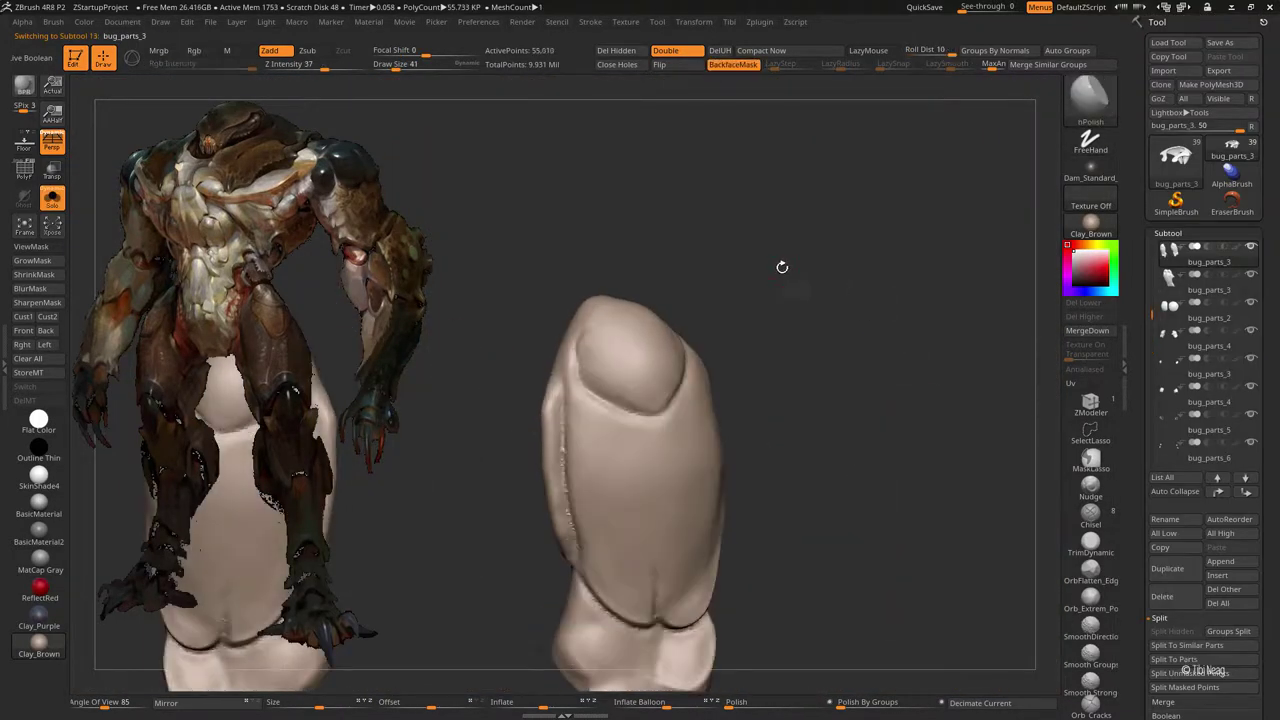
Step: Remesh the new finger-shaped piece at resolution 96
left_click_drag(780, 266, 946, 291)
scroll(1207, 440, "down", 5)
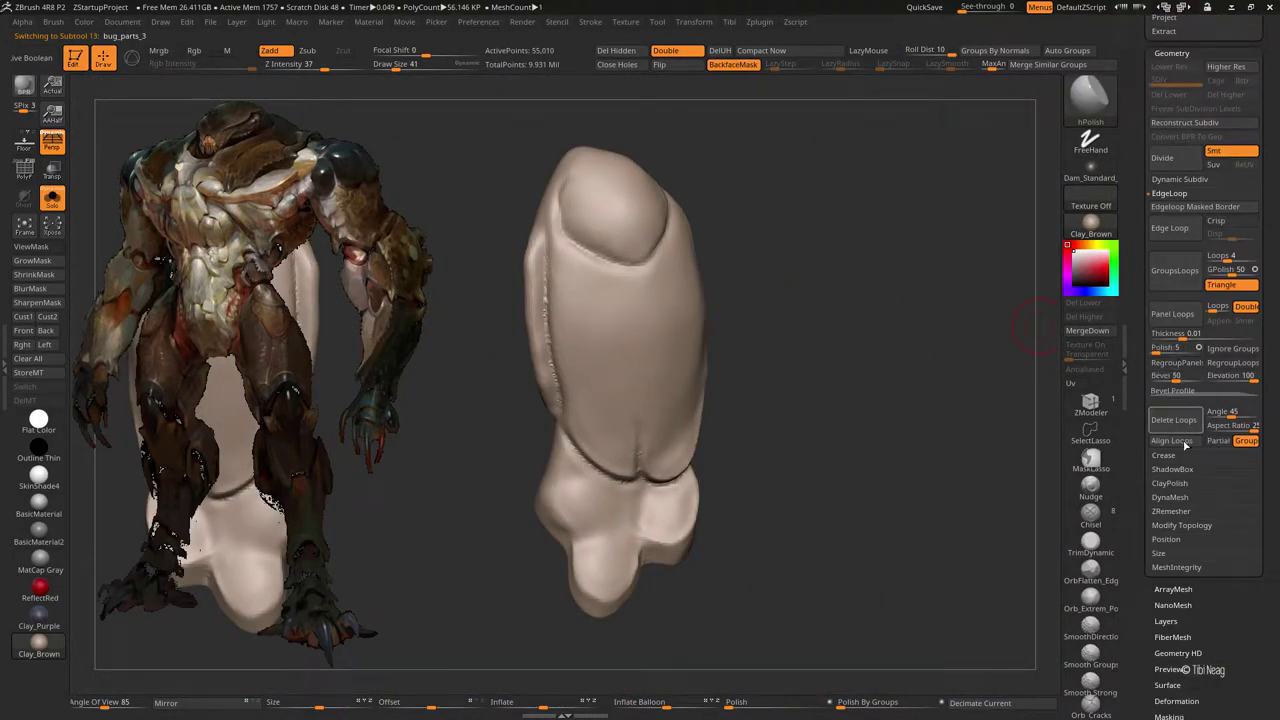
left_click(1180, 497)
type("6")
key("Return")
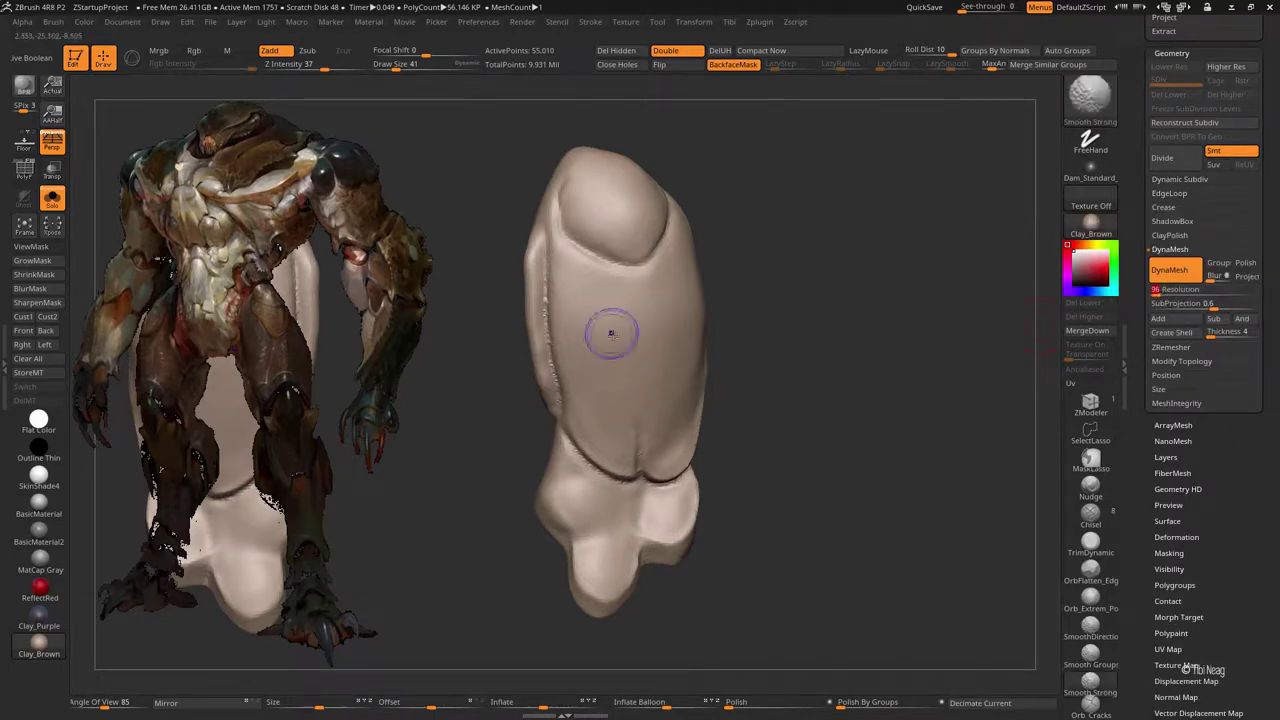
left_click_drag(820, 257, 683, 261, "ctrl")
Step: Show polygroup colours and mask the top caps of the finger-shaped plates
left_click_drag(786, 257, 843, 229)
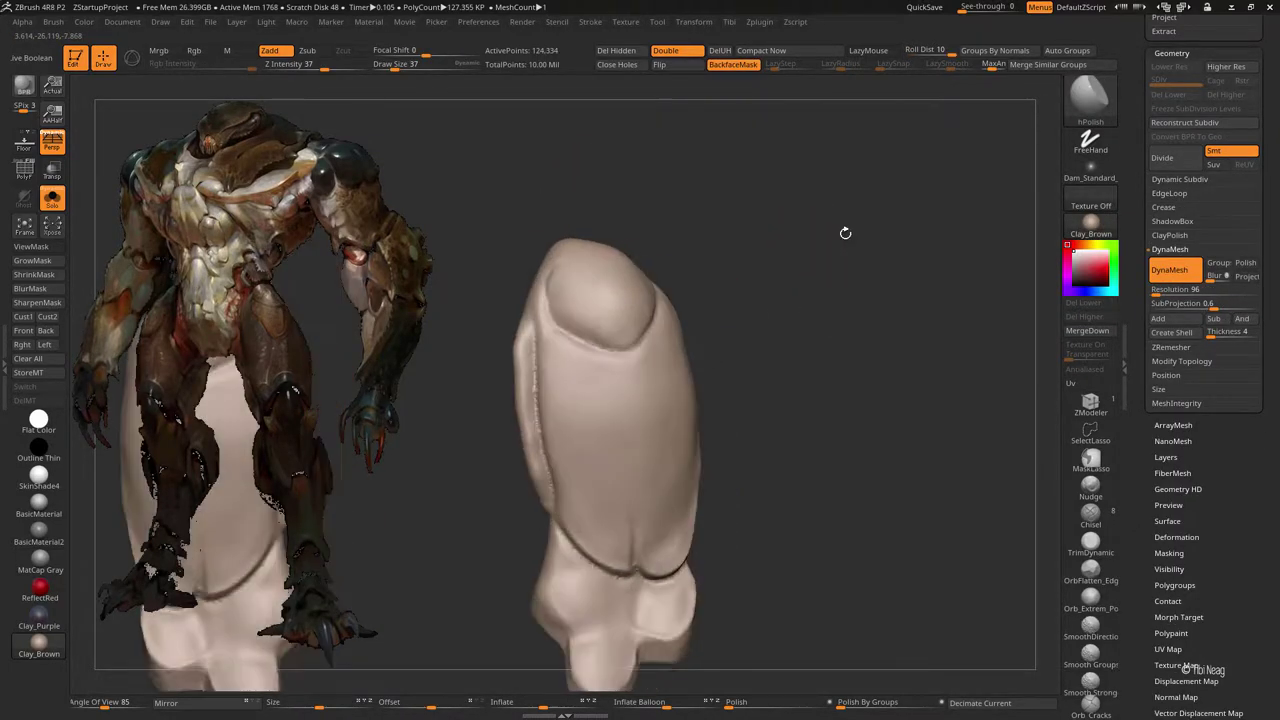
key("shift+f")
left_click_drag(769, 264, 791, 251)
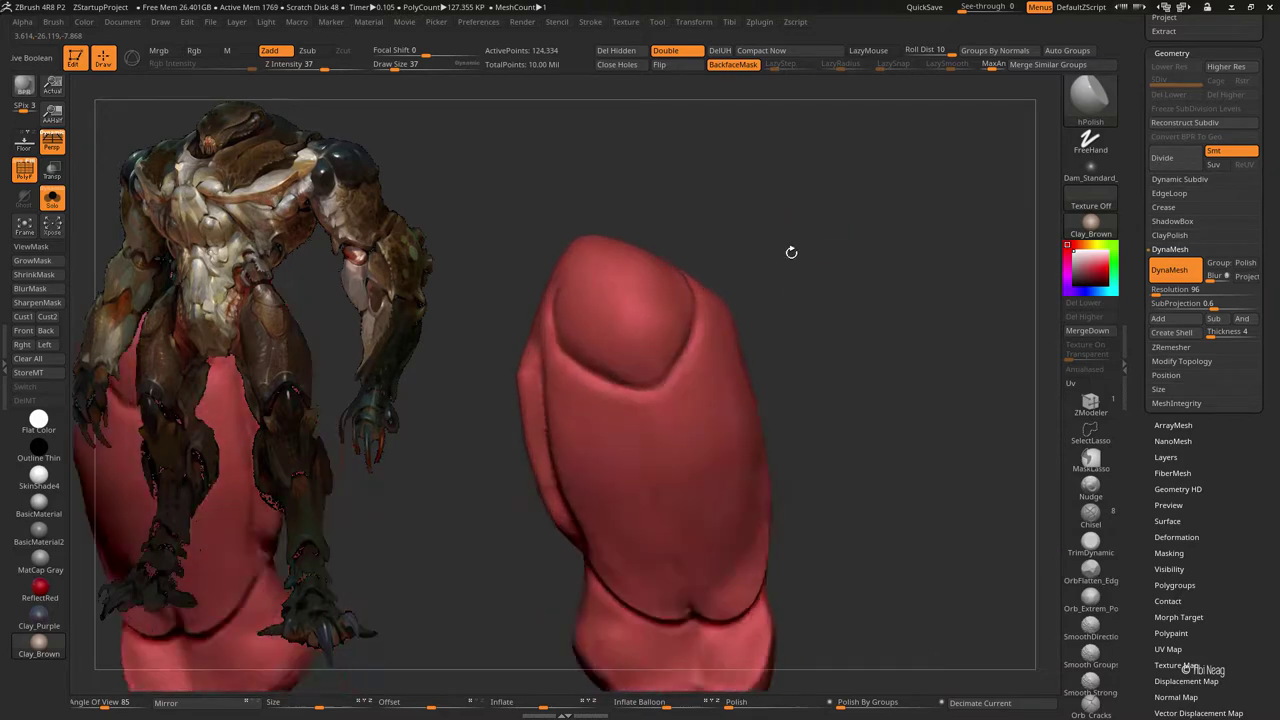
mouse_move(650, 290)
left_mouse_down("ctrl")
mouse_move(604, 254)
mouse_move(592, 343)
left_mouse_up("ctrl")
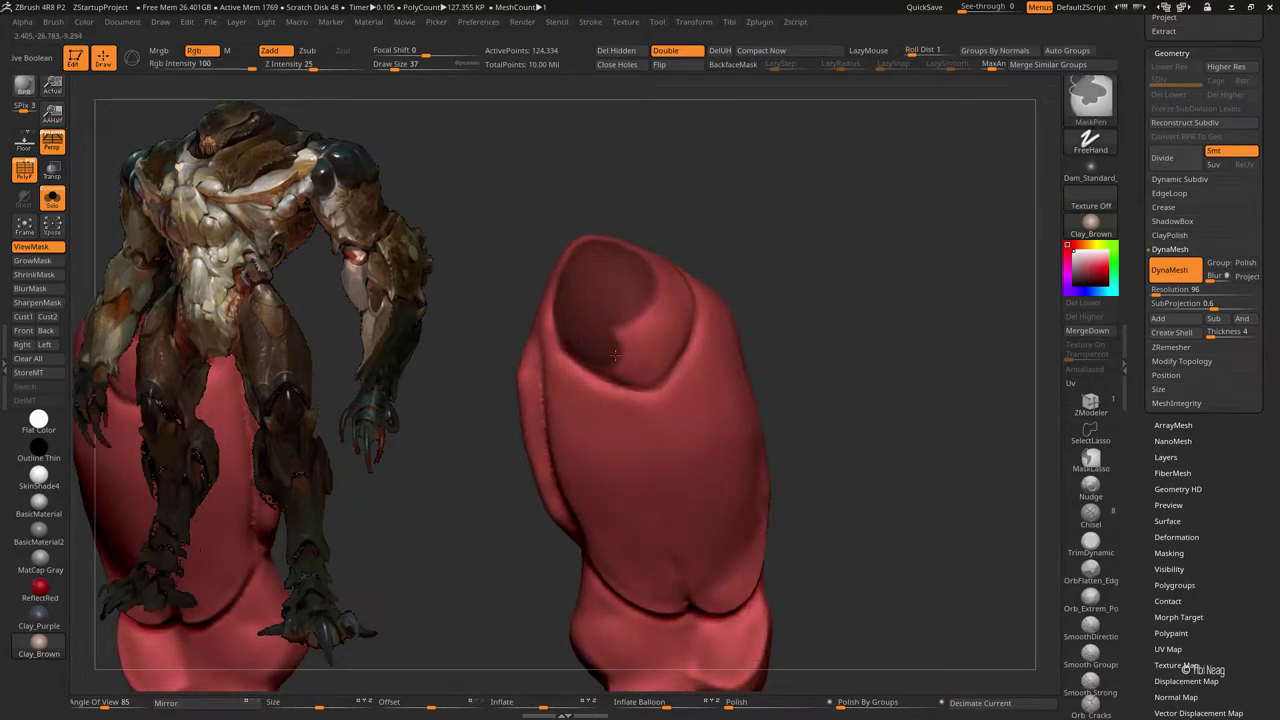
key("b")
key("h")
key("p")
Step: Polygroup the masked tops with Ctrl+W, Groups Split them, and select the cap subtool
mouse_move(480, 300)
left_mouse_down()
mouse_move(642, 330)
mouse_move(680, 390)
mouse_move(665, 412)
left_mouse_up()
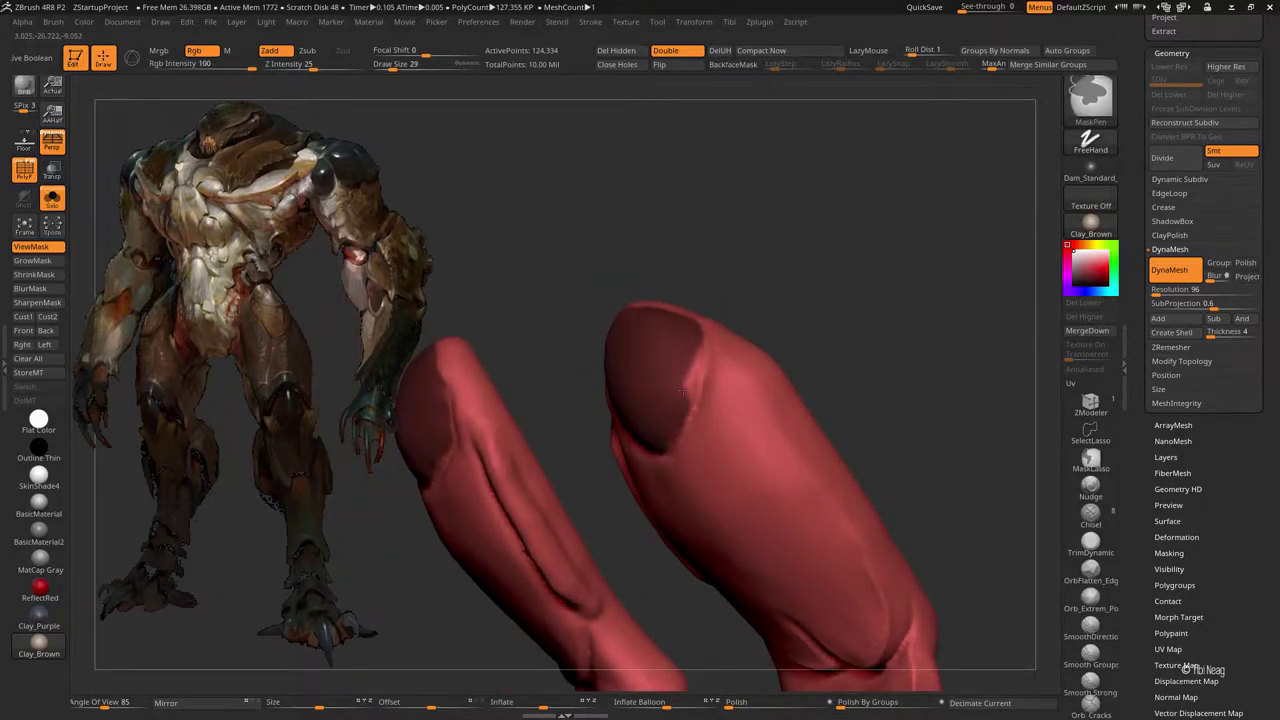
left_click_drag(708, 266, 572, 349)
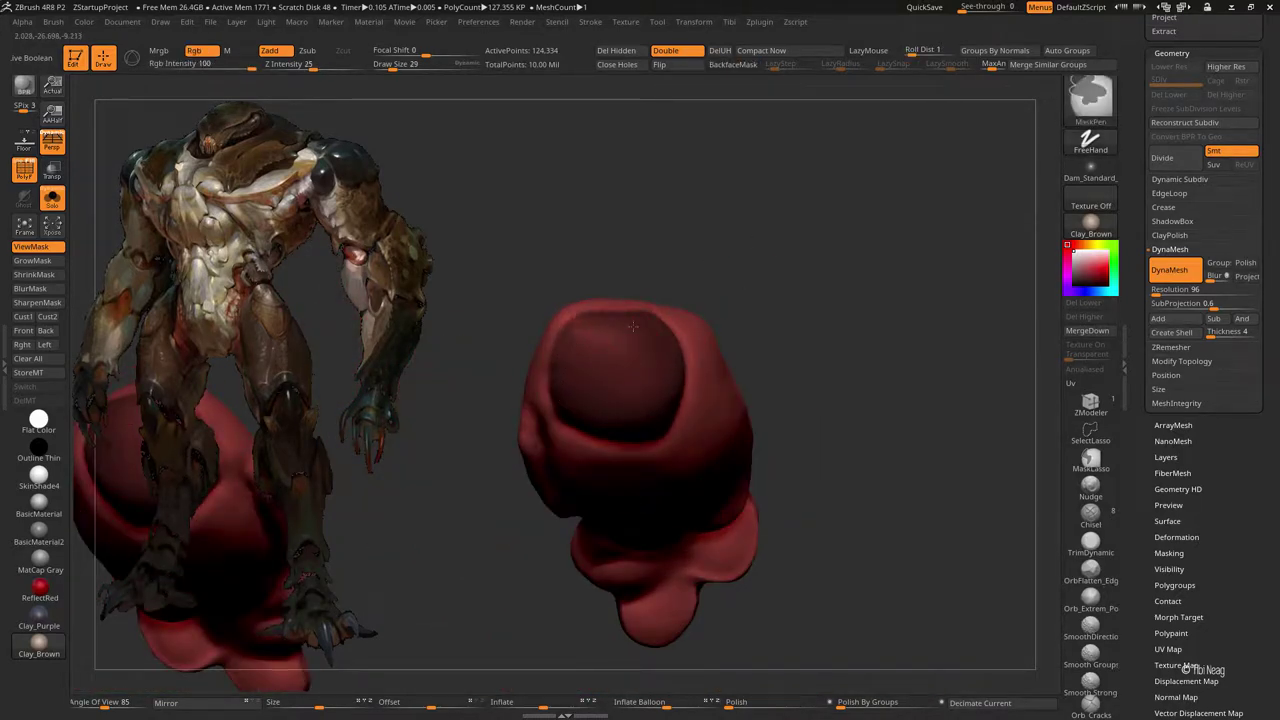
left_click_drag(780, 260, 714, 223)
key("ctrl+w")
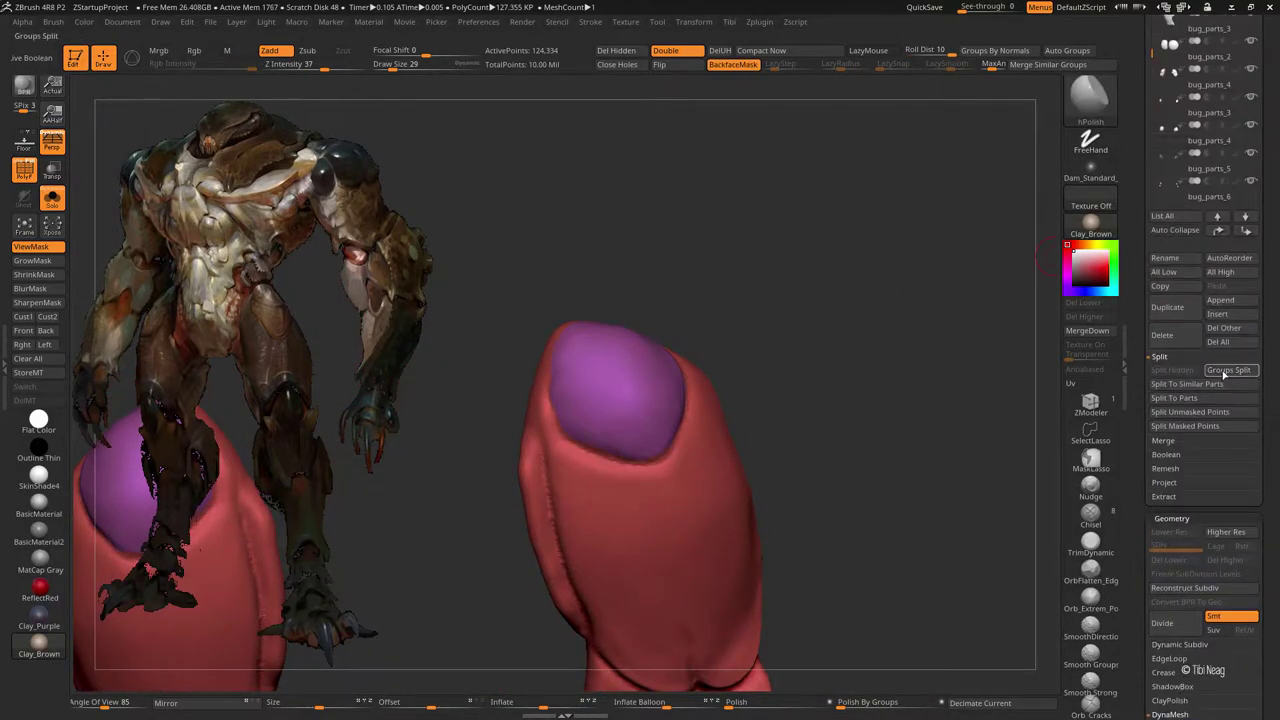
left_click(1228, 370)
left_click(624, 386, "alt")
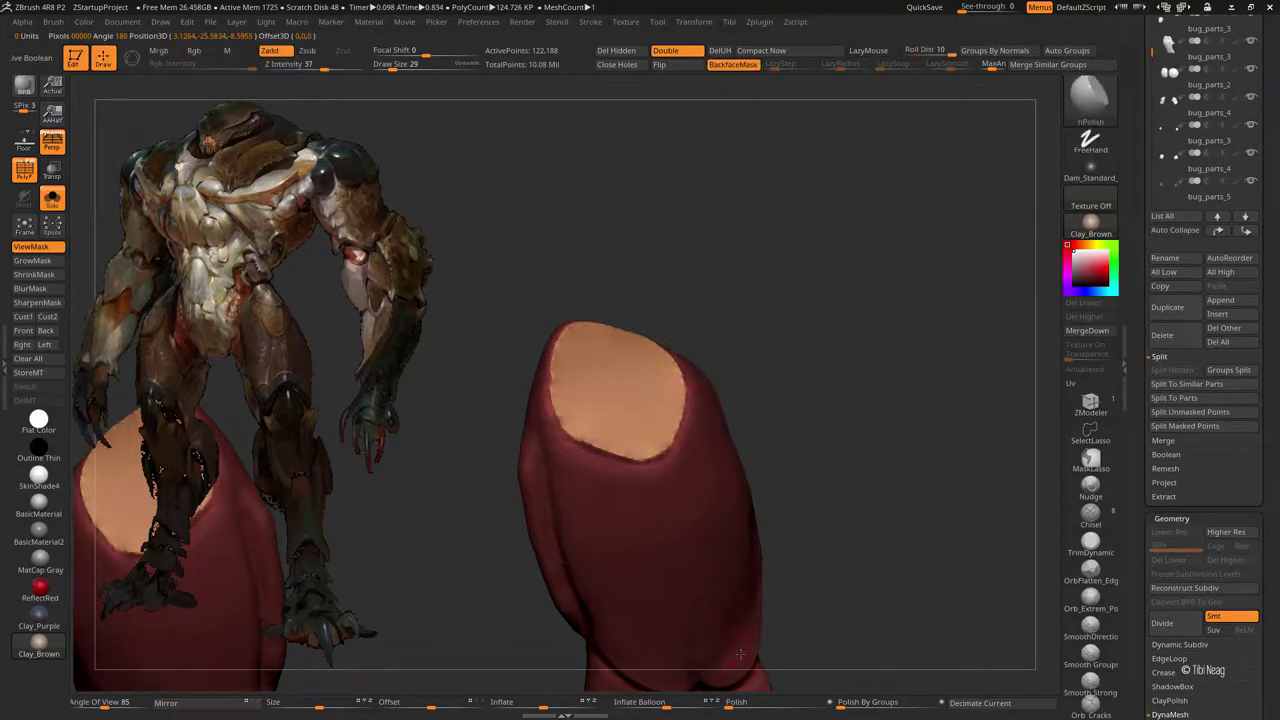
Step: Polish the cap smooth with Deformation Polish, try Inflate, then undo the inflation
left_click_drag(803, 706, 805, 706)
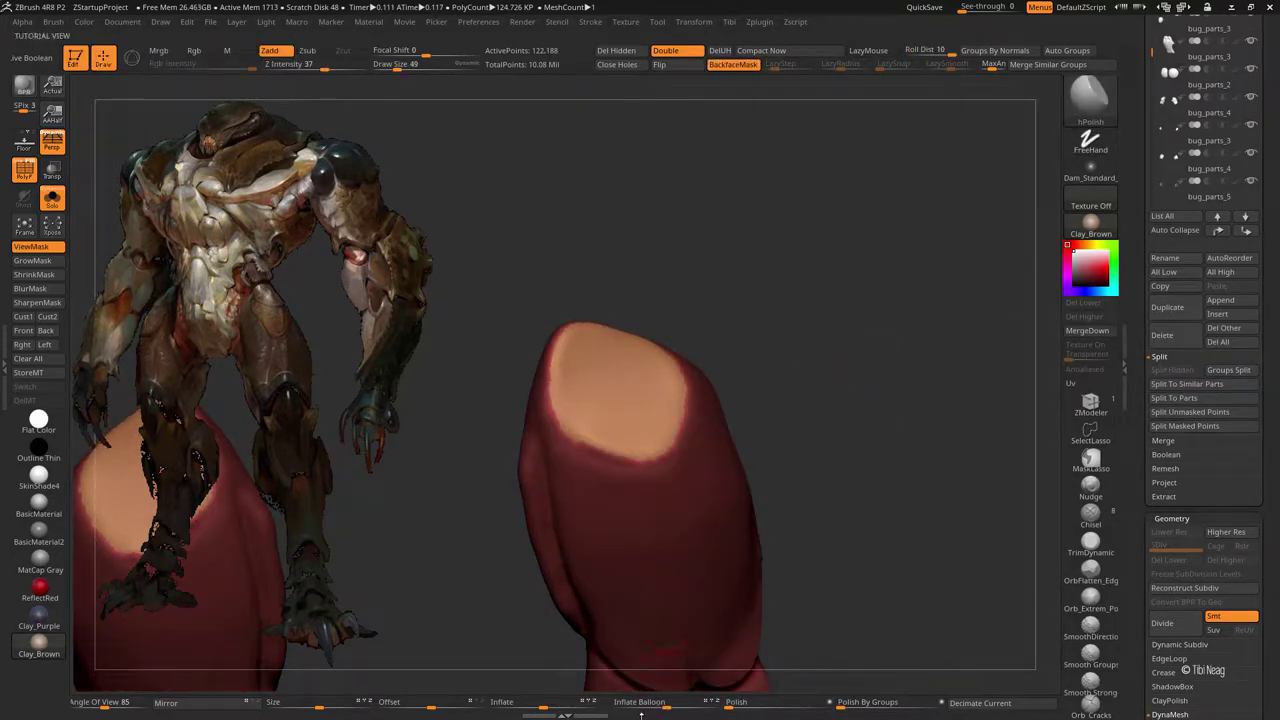
left_click_drag(645, 703, 656, 703)
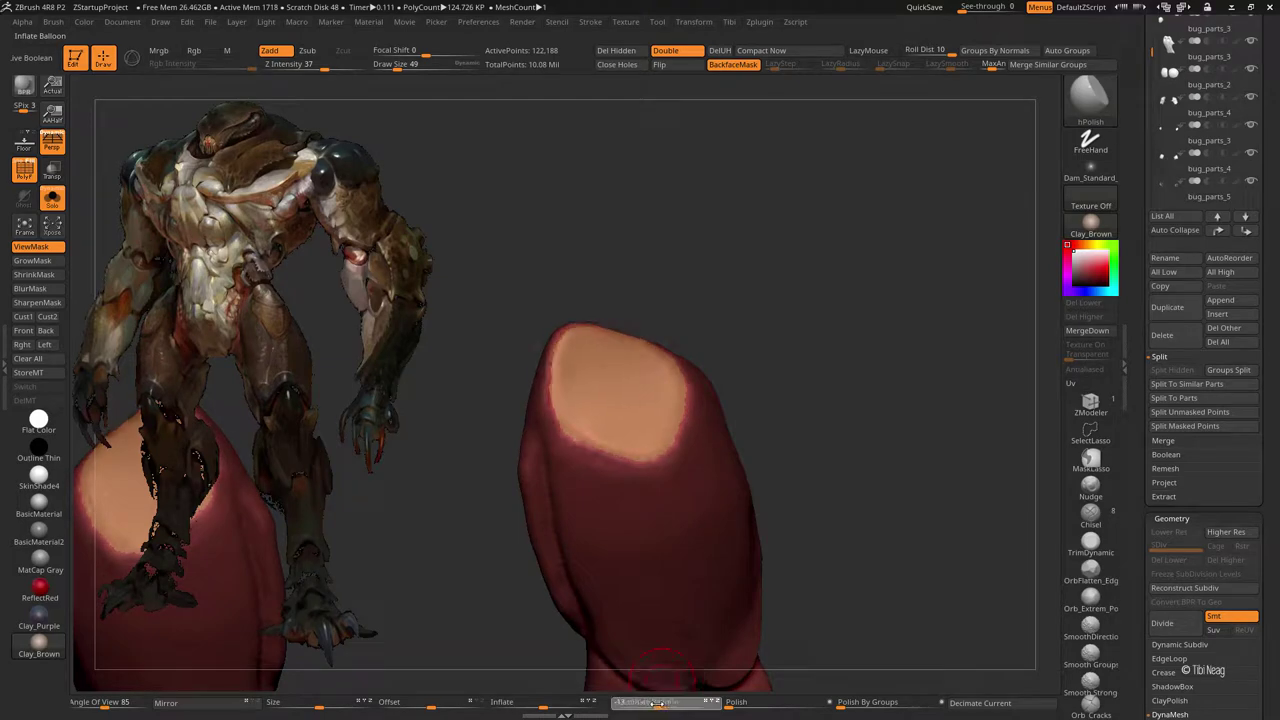
key("b")
key("m")
key("v")
key("ctrl+z")
key("ctrl+z")
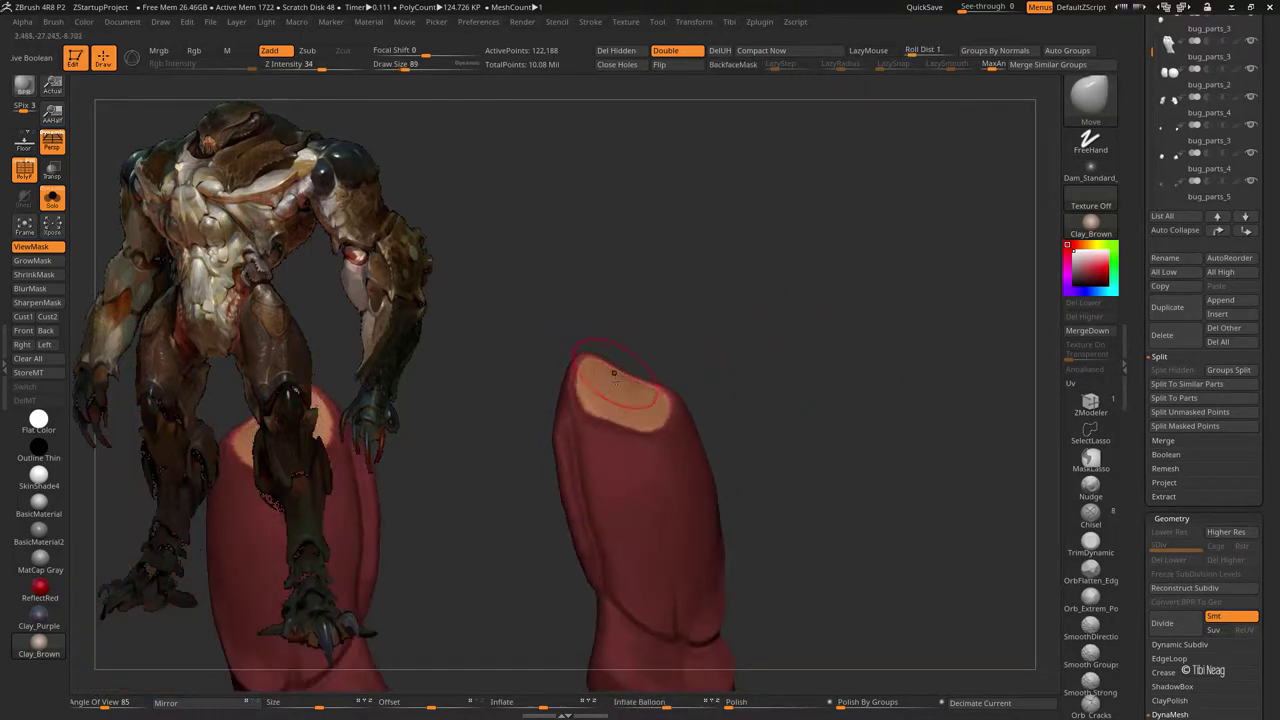
key("ctrl+shift+z")
Step: Step back through the undo history to an earlier state of the lobed plates
key("ctrl+z")
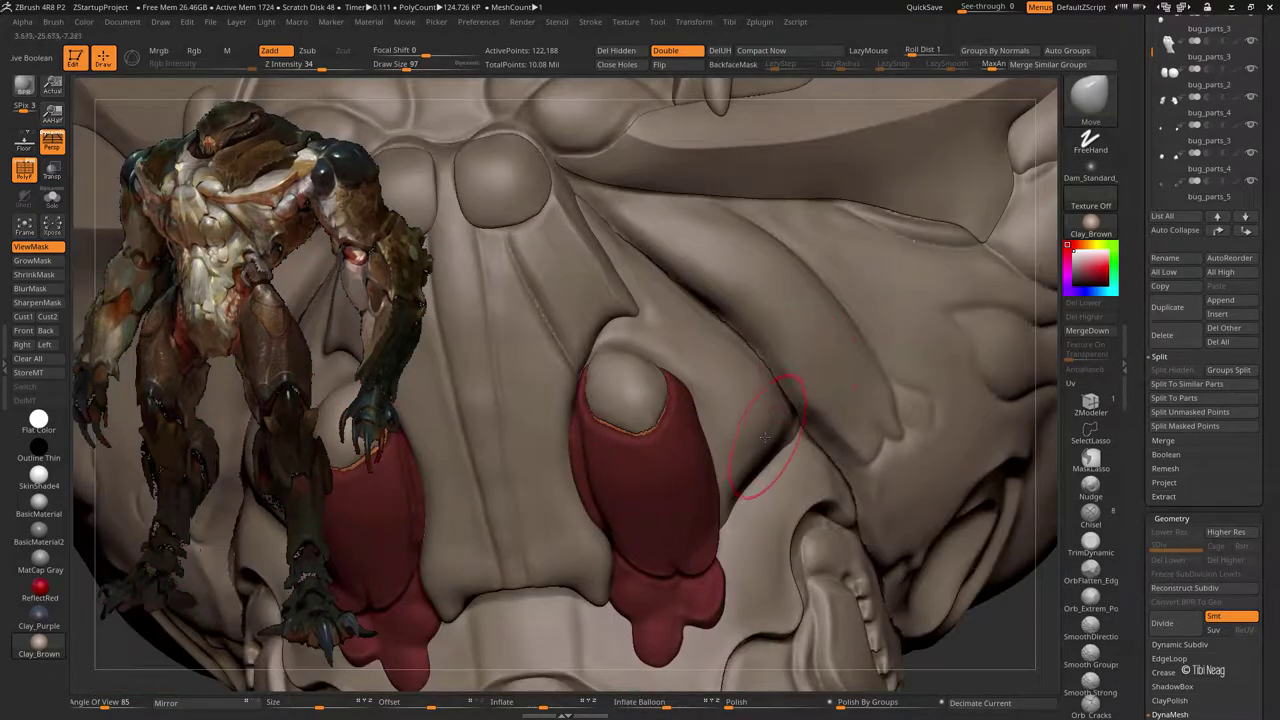
key("ctrl+z")
key("ctrl+z")
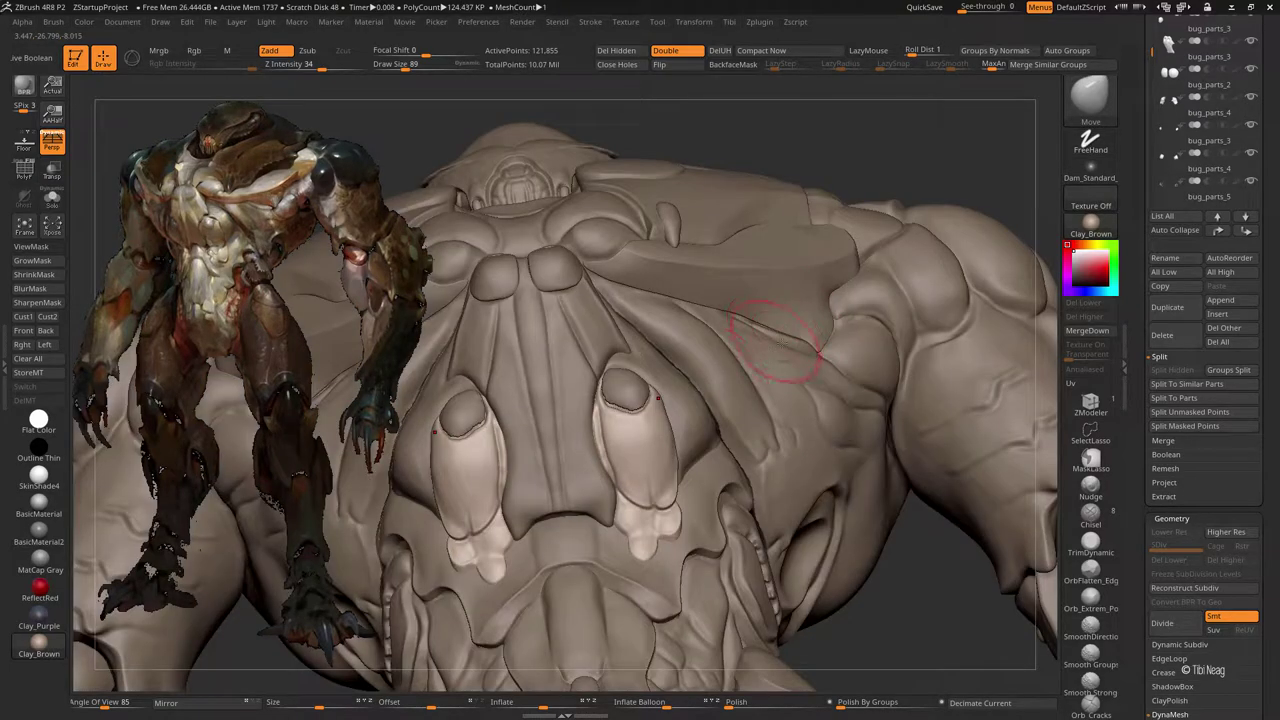
key("ctrl+z")
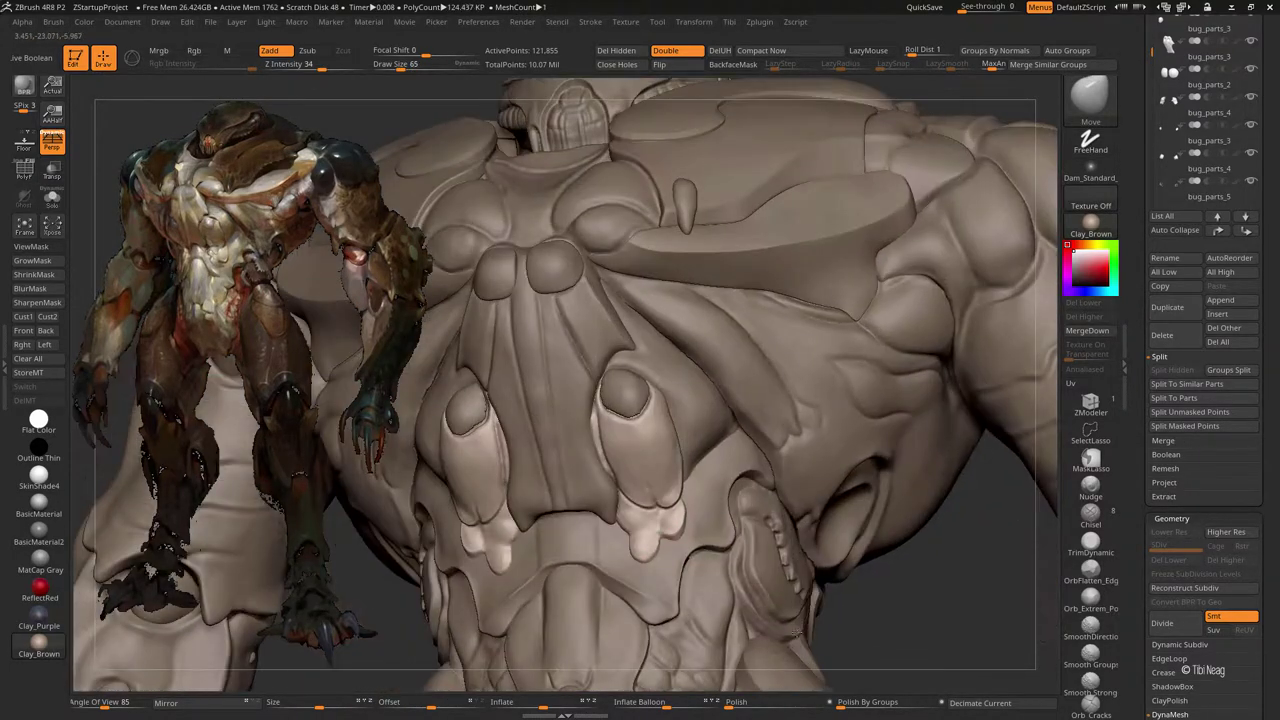
key("ctrl+z")
key("ctrl+z")
key("shift")
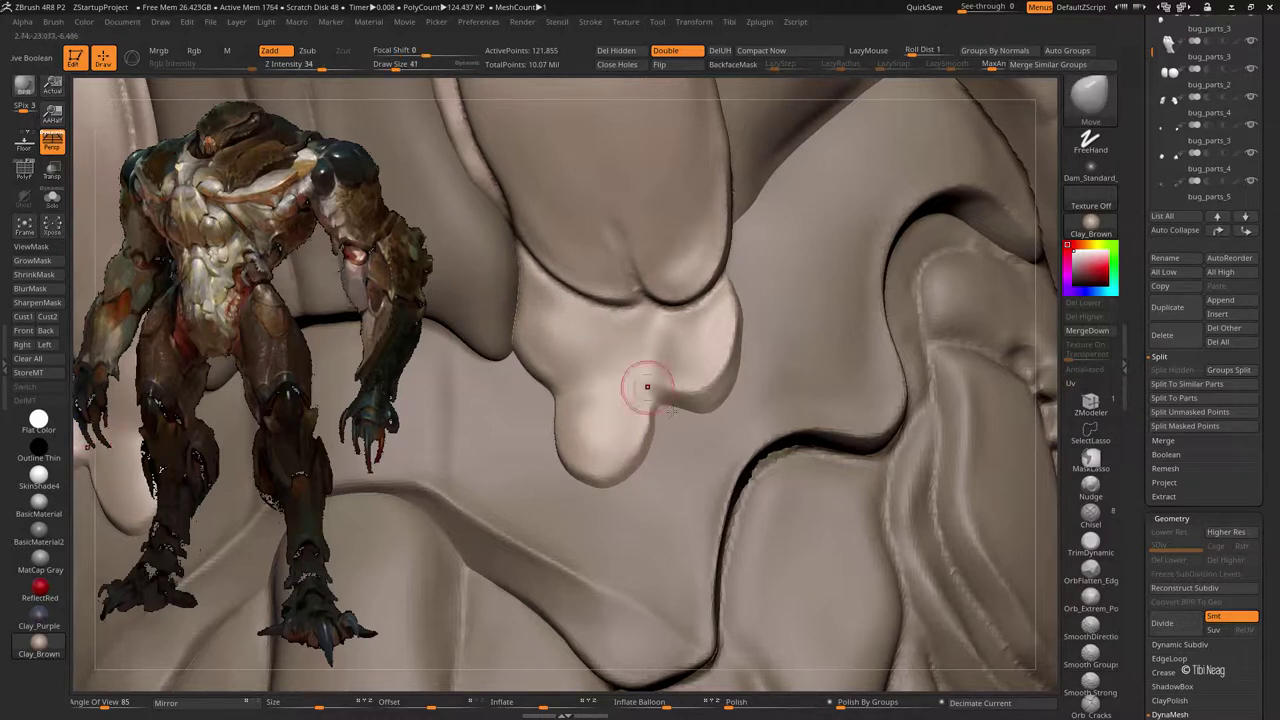
Step: Carve a crease along the plate's lobe with a slightly enlarged DamStandard brush
key("ctrl+z")
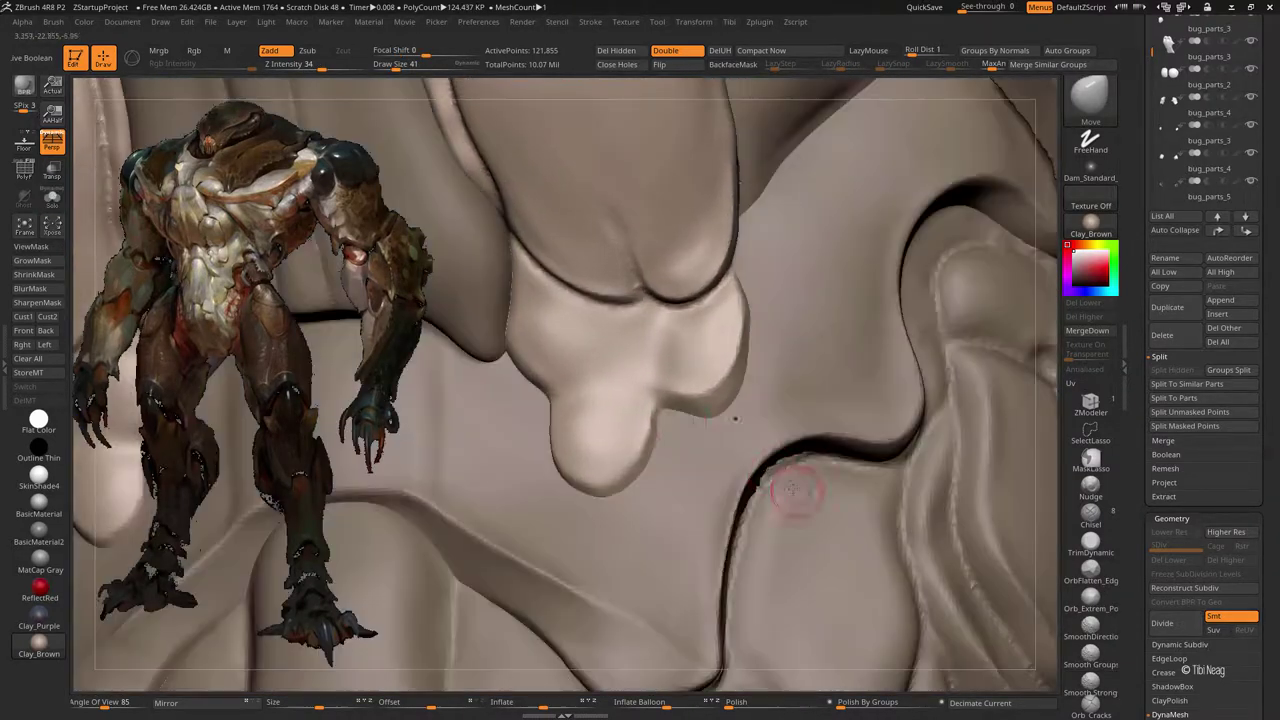
key("b")
key("d")
key("s")
key("bracketright")
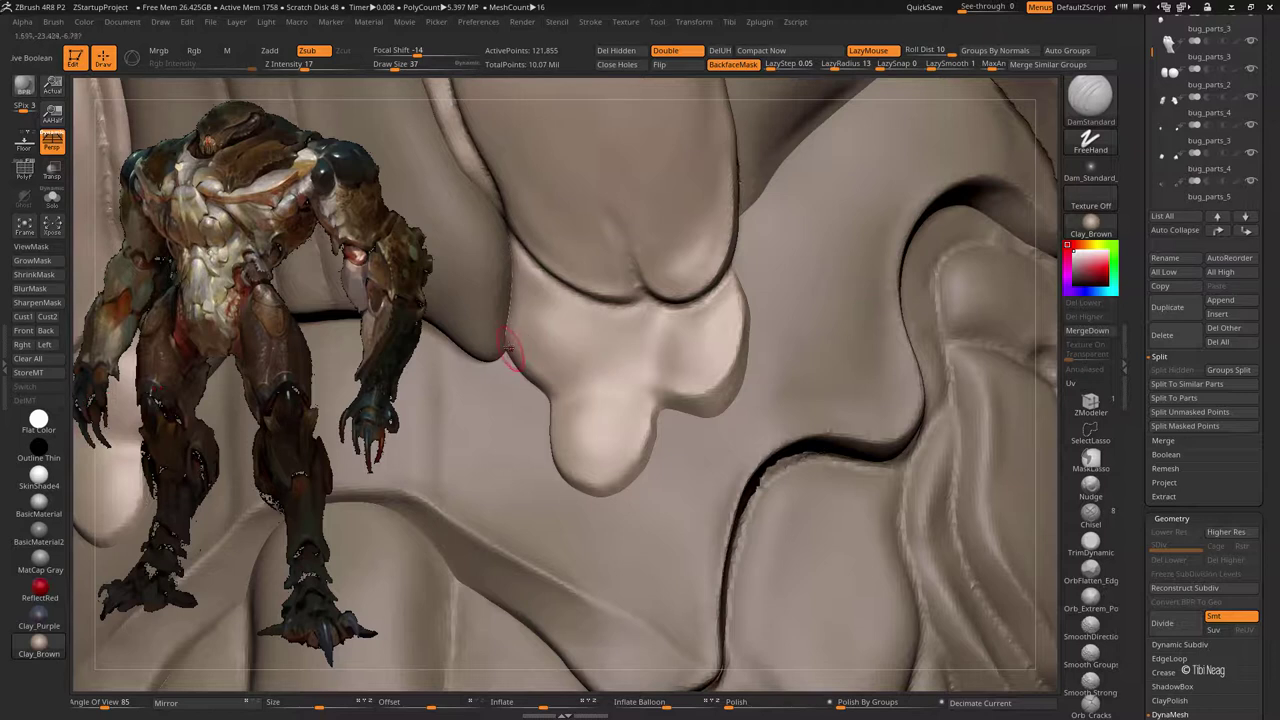
mouse_move(637, 357)
left_mouse_down()
mouse_move(623, 337)
mouse_move(558, 402)
left_mouse_up()
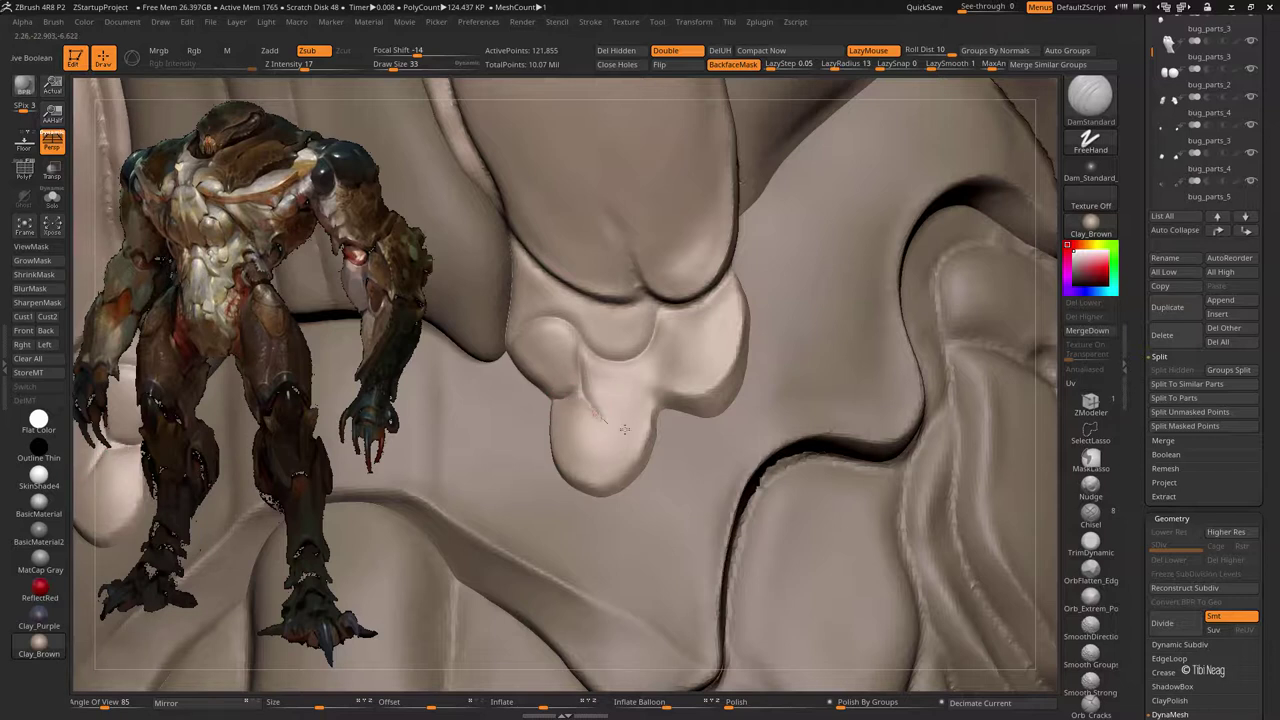
Step: Switch to Move, isolate the active plate with Solo, then return to DamStandard
key("b")
key("m")
key("v")
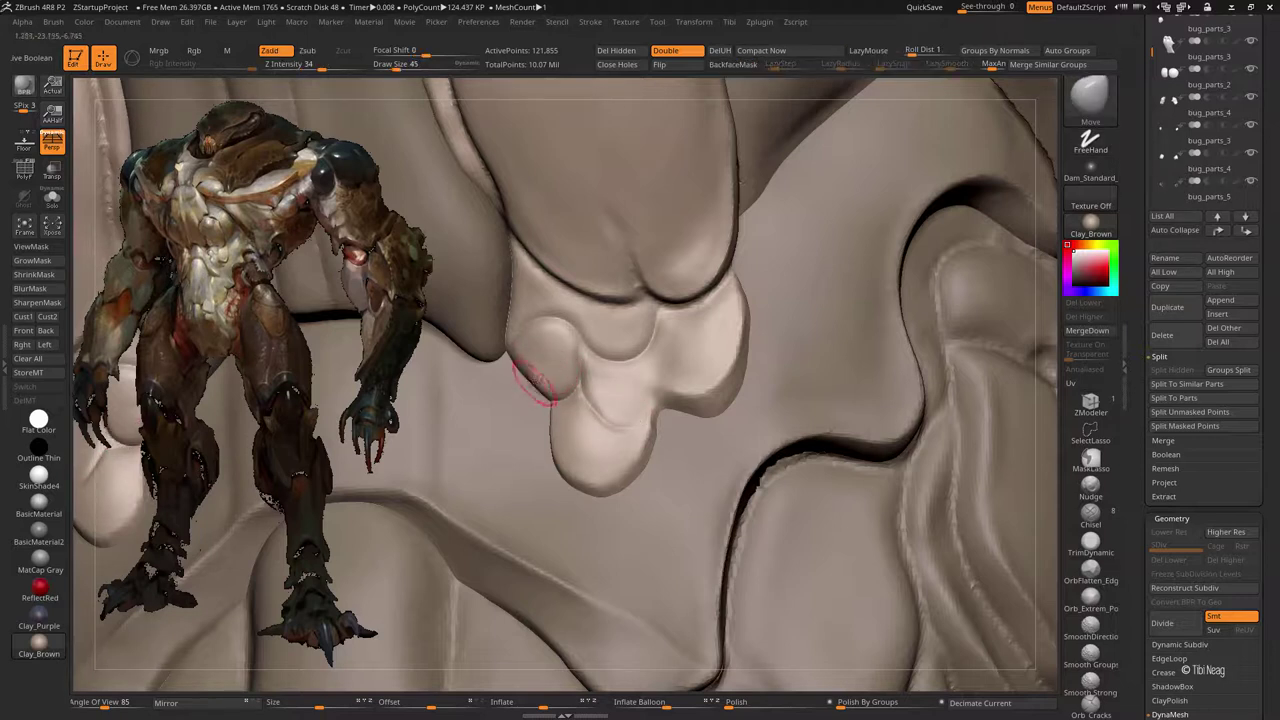
key("alt+shift+s")
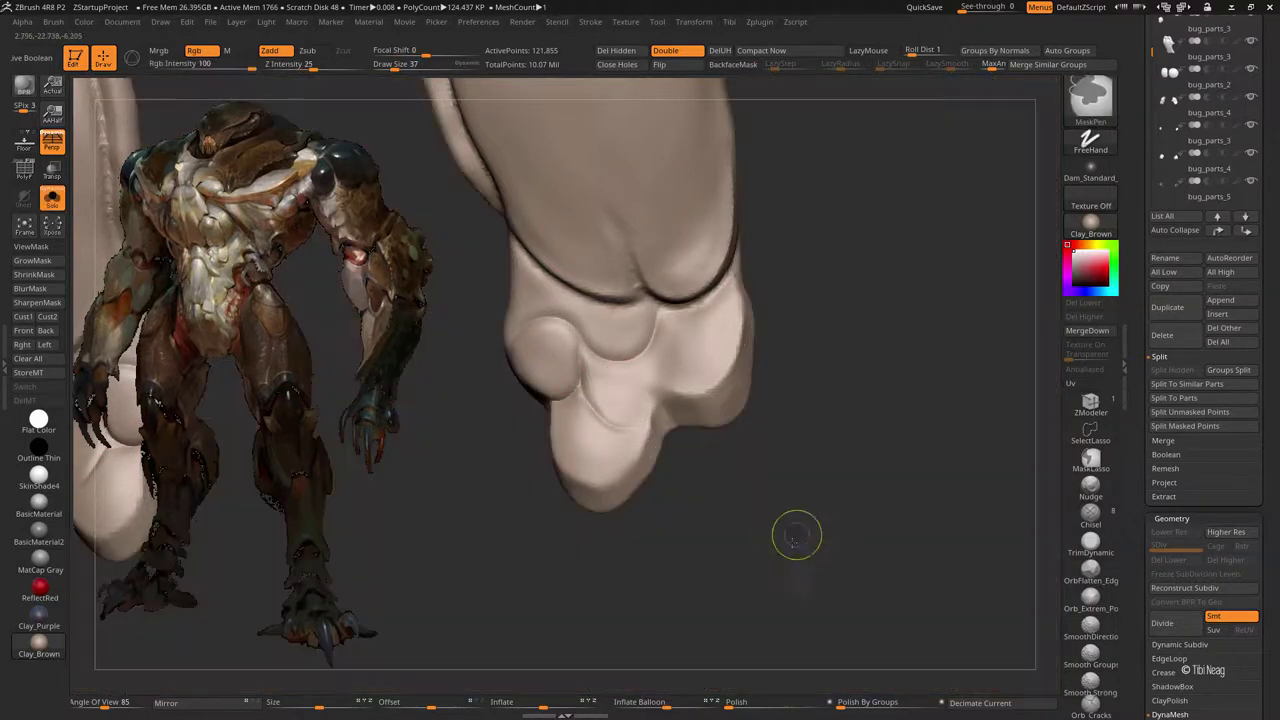
key("b")
key("d")
key("s")
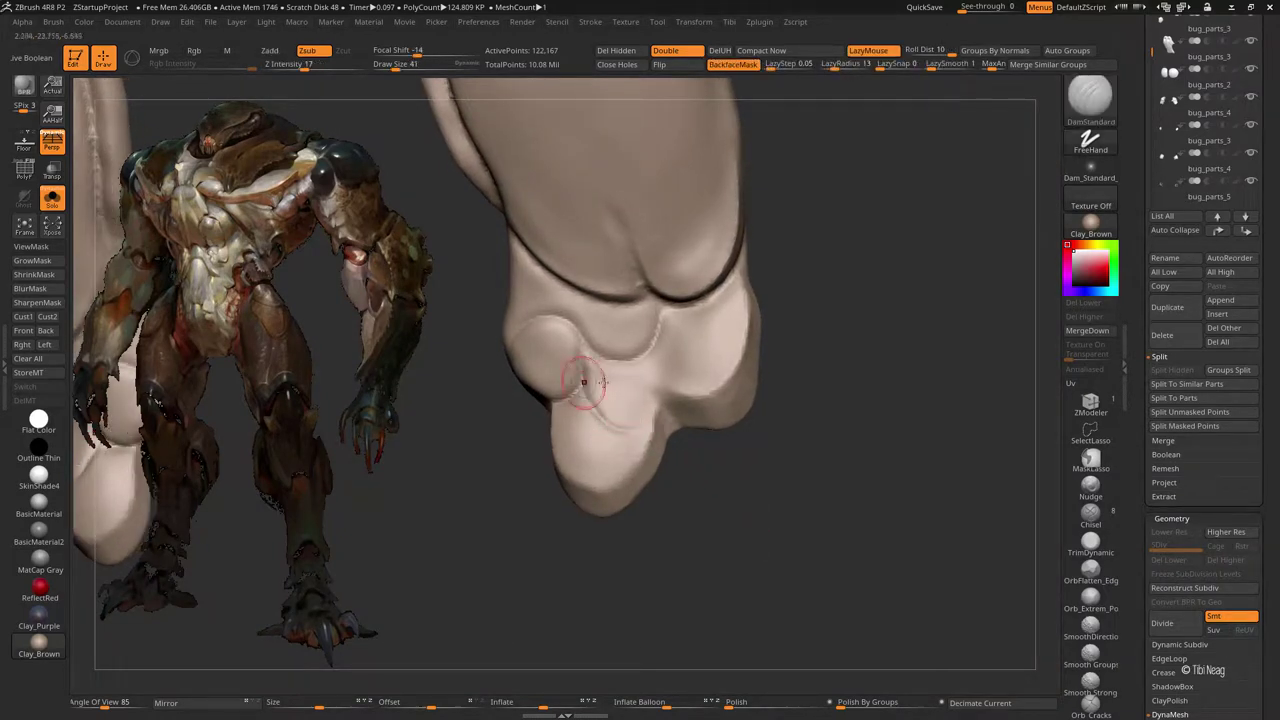
Step: Toggle Solo on and off to check the plate, then orbit onto the chin area
key("alt+shift+s")
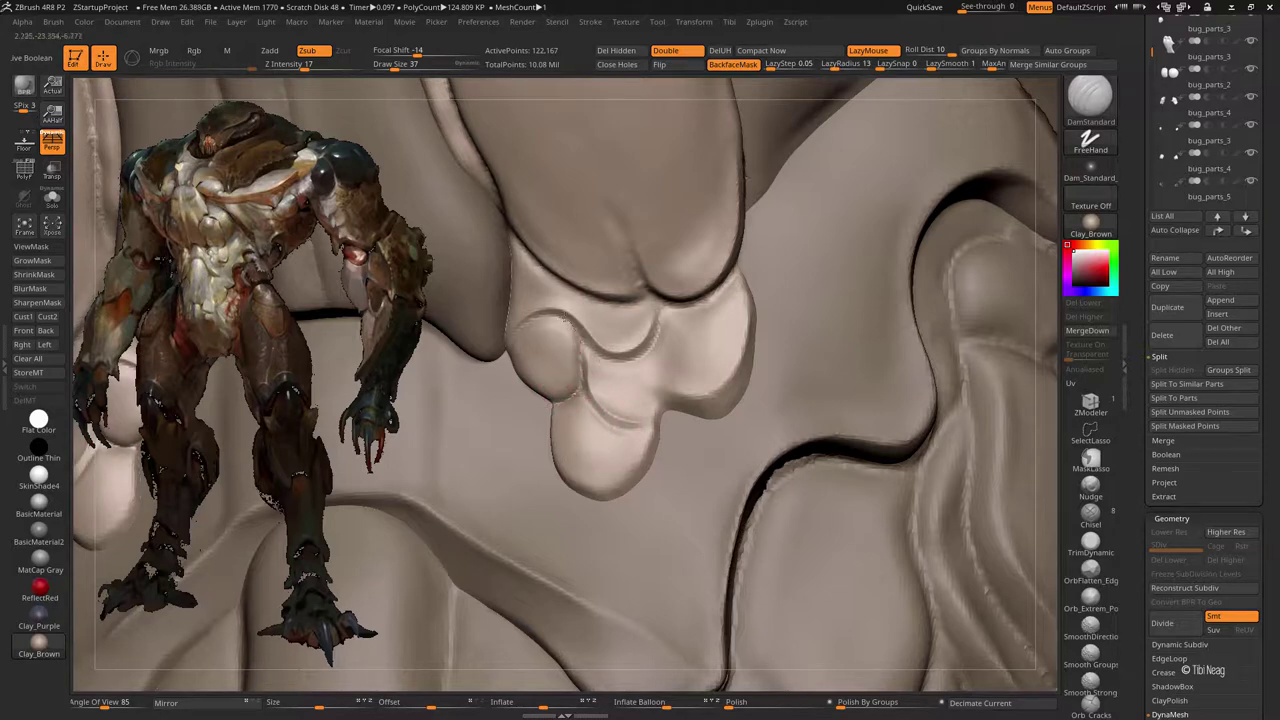
key("alt+shift+s")
key("alt+shift+s")
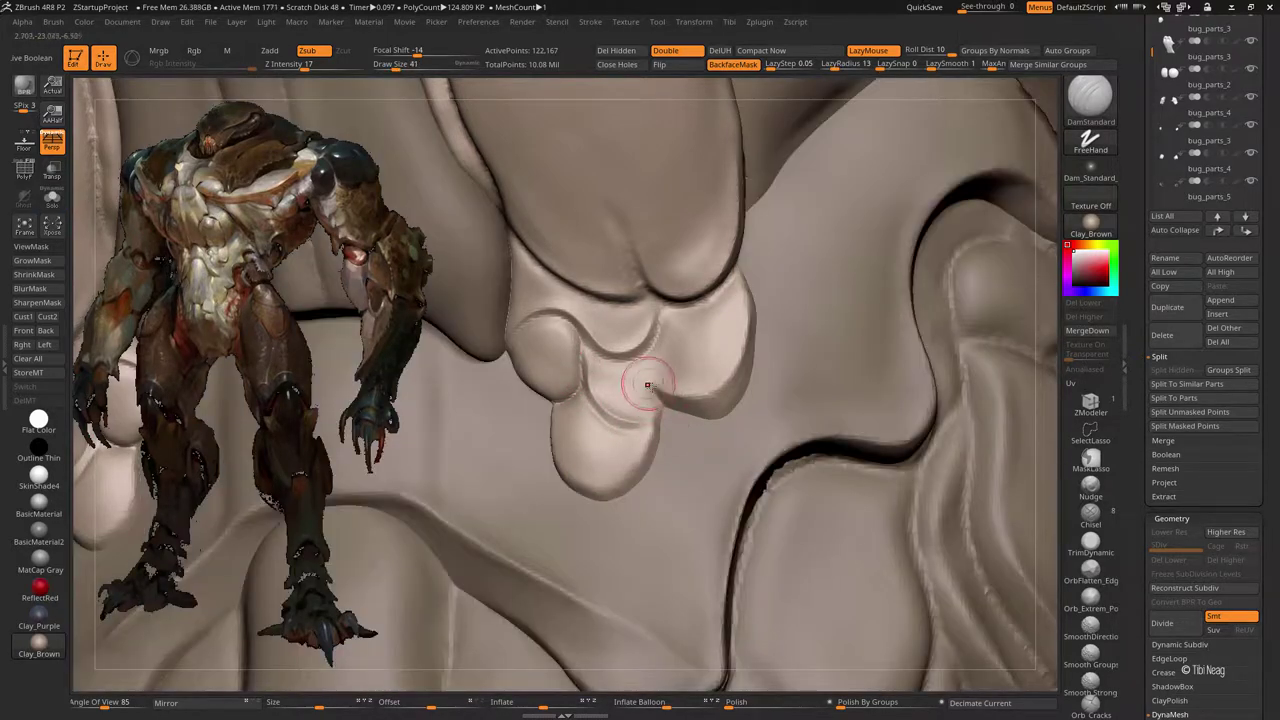
key("alt+shift+s")
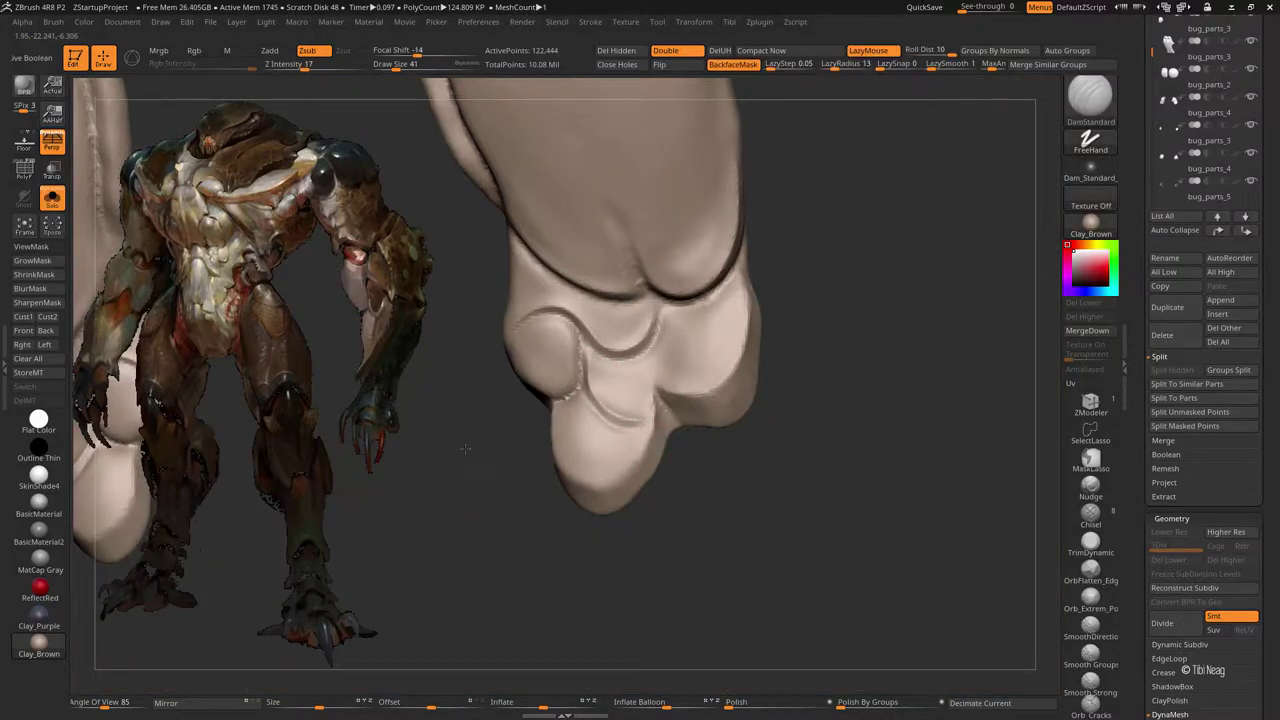
key("alt+shift+s")
left_click_drag(973, 504, 580, 286)
Step: Soften the chest bulb's dark left rim with the hPolish brush
key("b")
key("i")
key("n")
key("b")
key("h")
key("p")
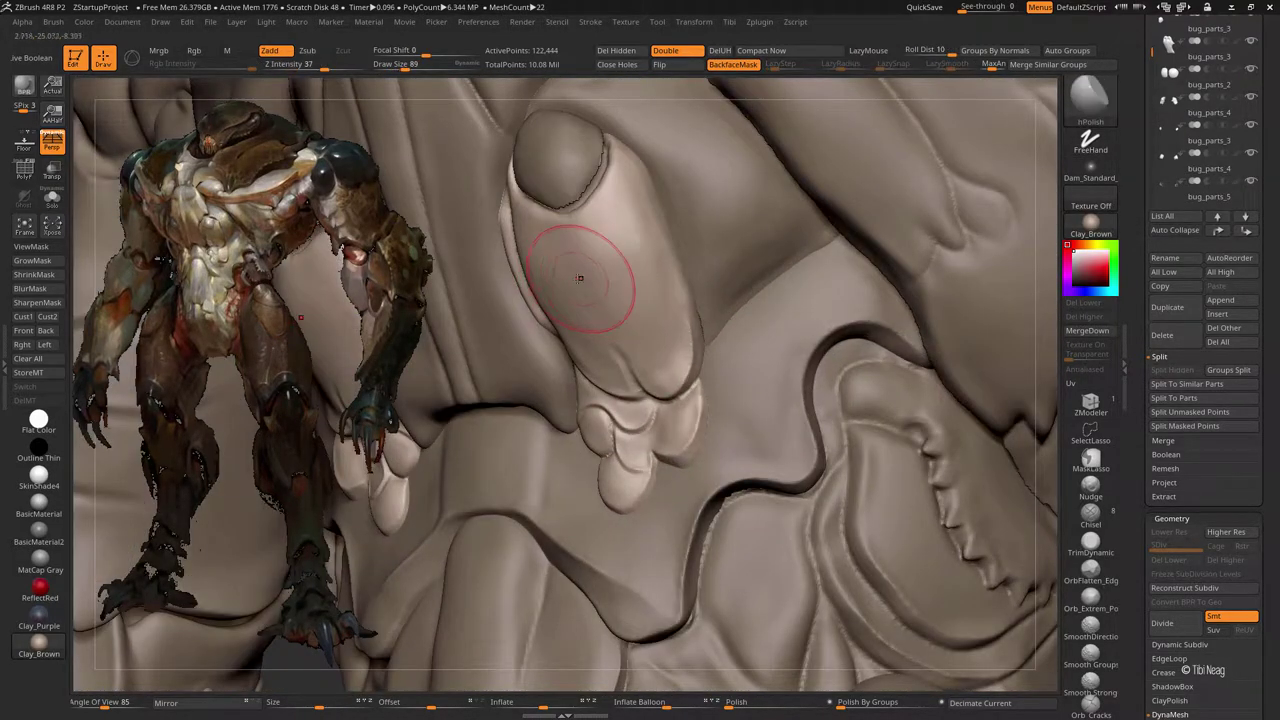
left_click_drag(664, 306, 633, 182)
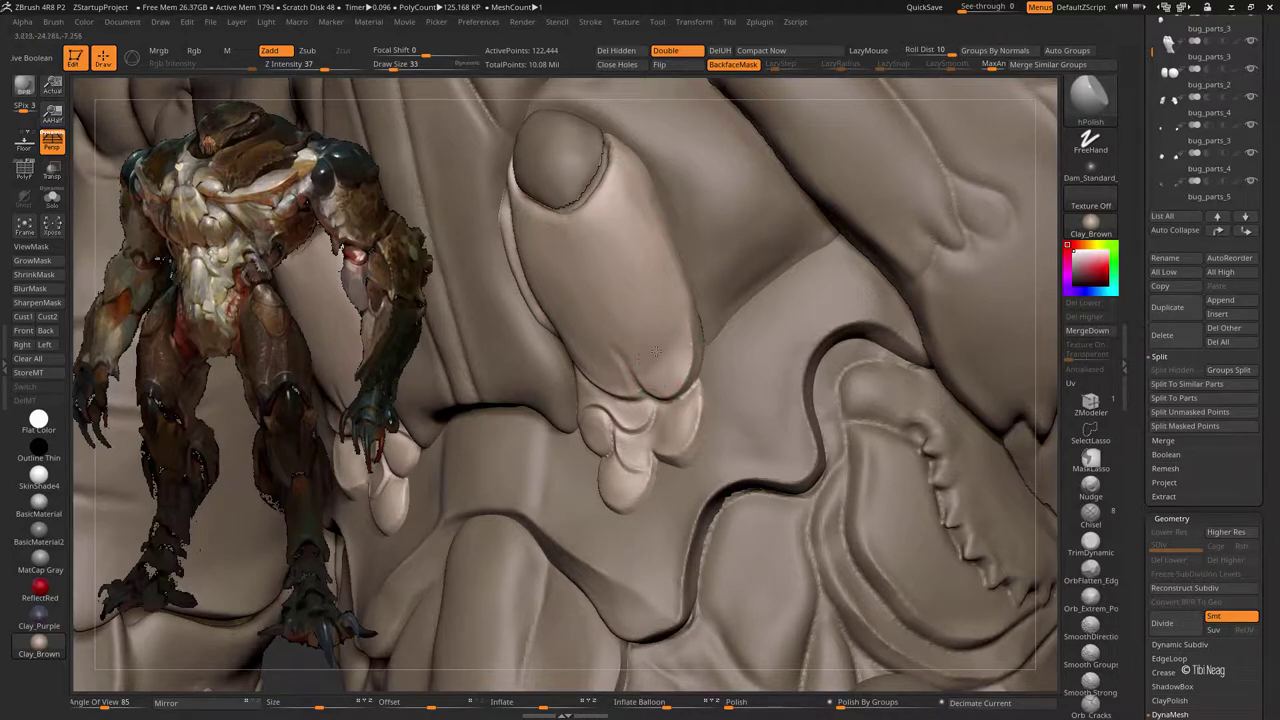
Step: Select the bug_parts_3 subtool and show its two shell pieces alone with Solo
key("ctrl+shift+s")
key("ctrl+shift+s")
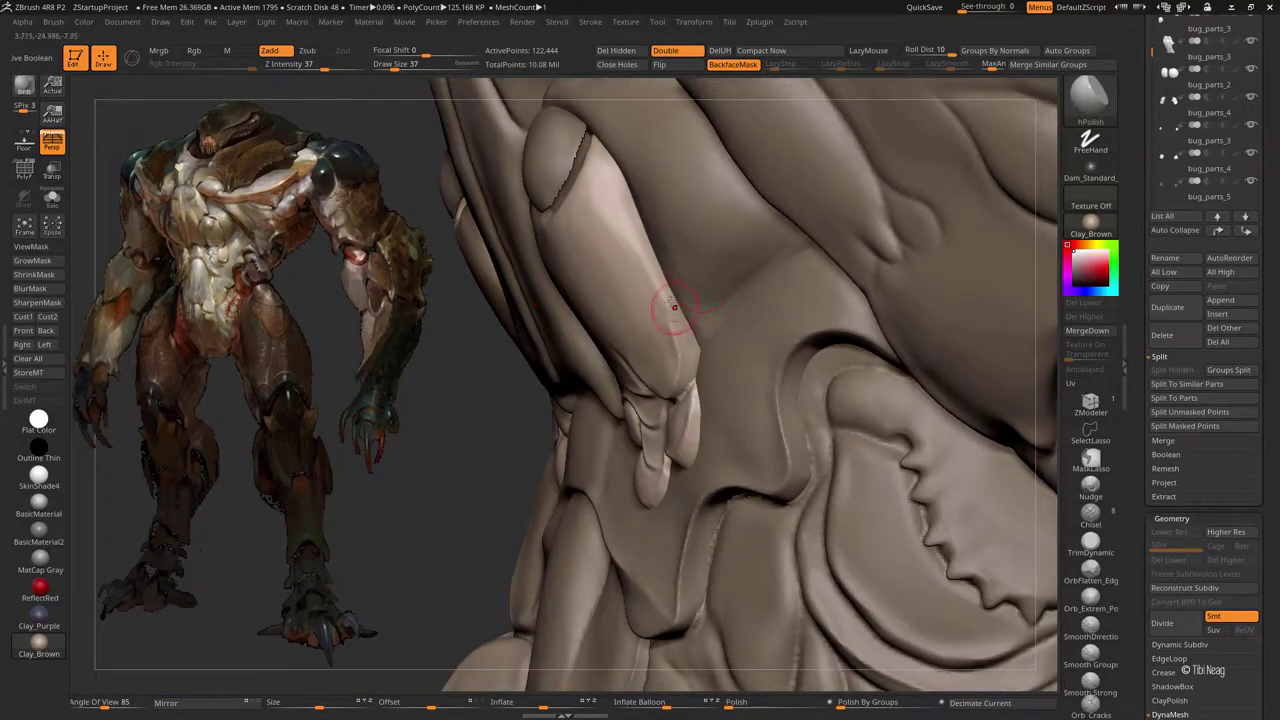
key("ctrl+shift+s")
key("ctrl+shift+s")
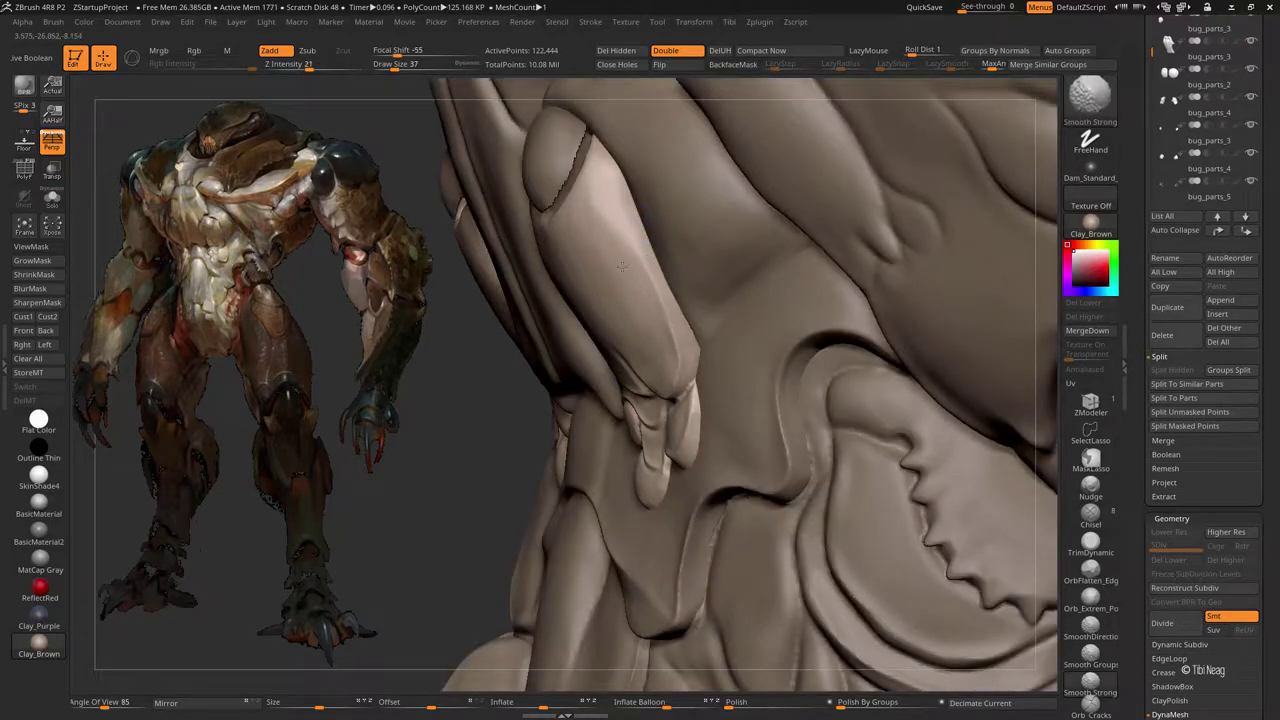
key("f")
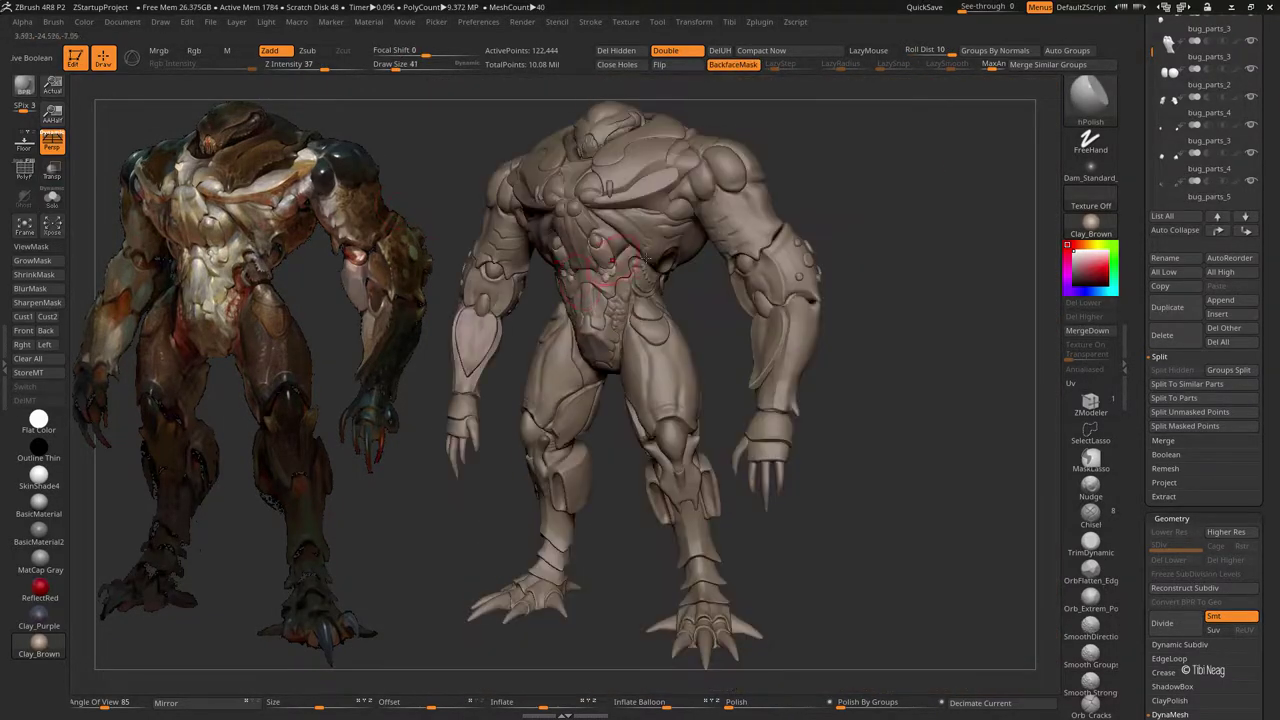
left_click(664, 454, "alt")
key("f")
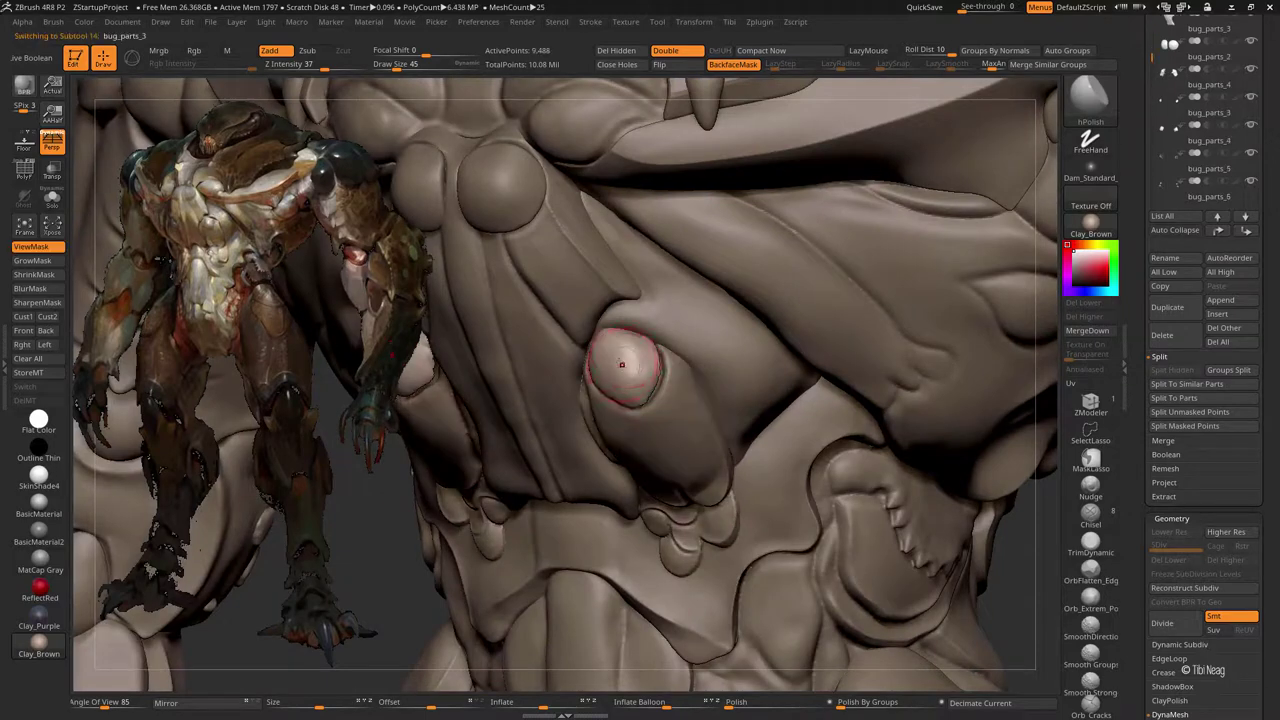
key("ctrl+shift+s")
mouse_move(746, 351)
left_mouse_down()
mouse_move(820, 340)
mouse_move(660, 350)
left_mouse_up()
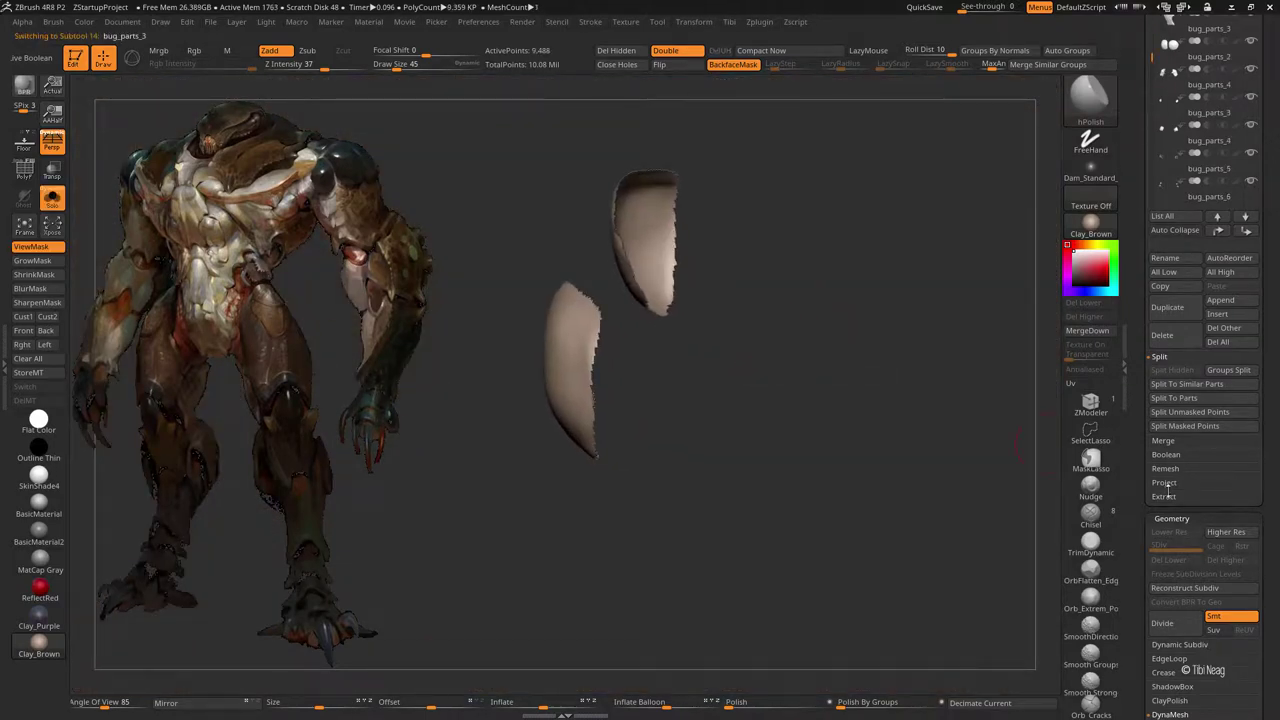
Step: Turn the shell pieces into thick paneled plates with Panel Loops thickness about 0.41
left_click(1170, 714)
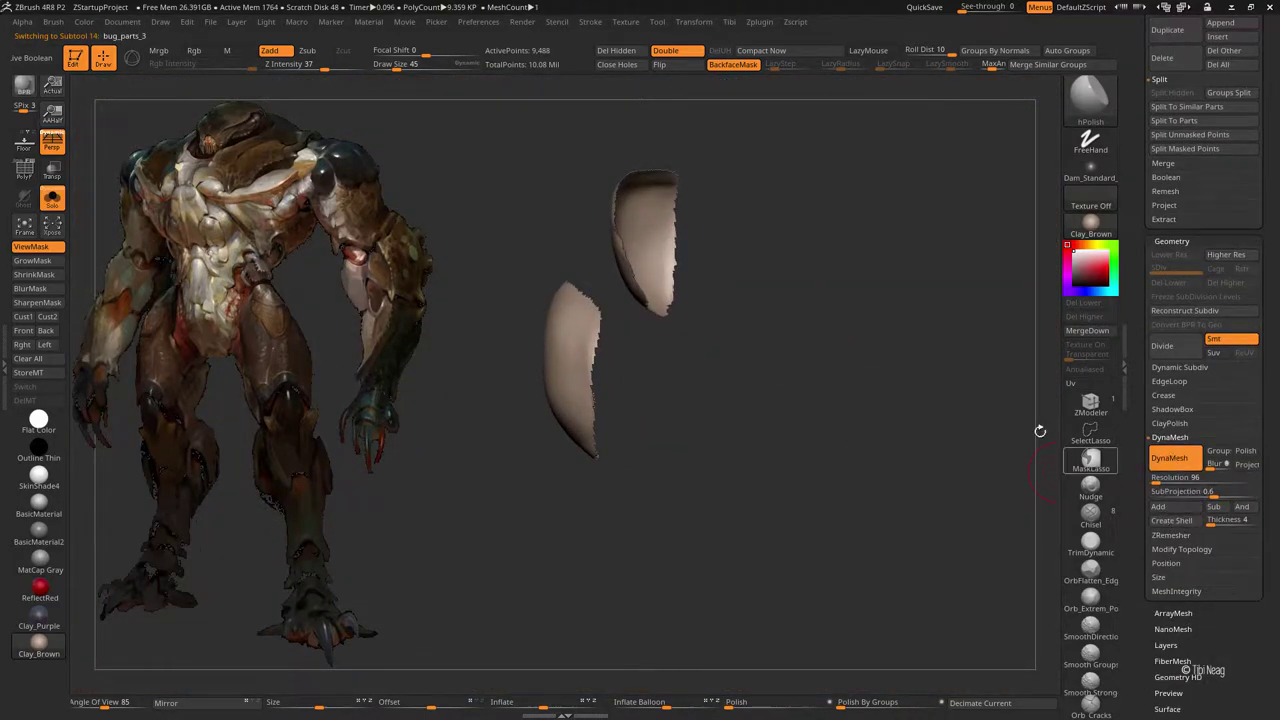
left_click_drag(1040, 430, 1030, 420)
left_click(1175, 381)
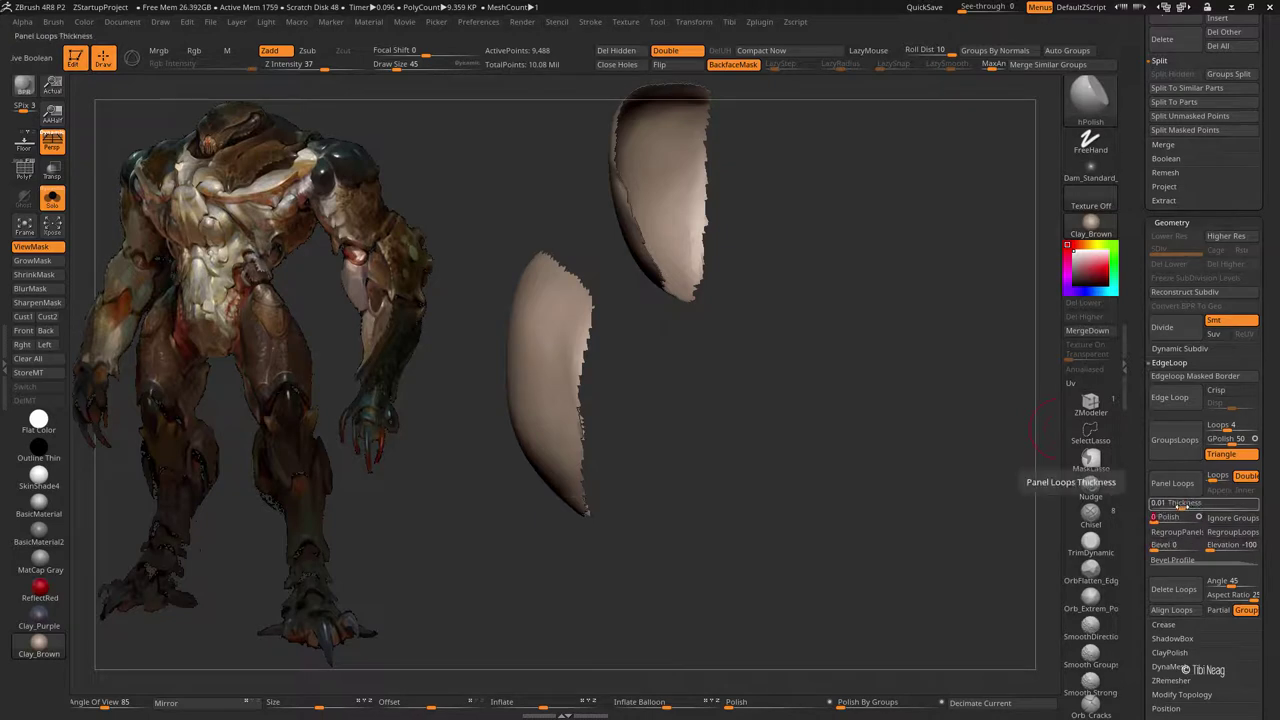
left_click_drag(1183, 504, 1196, 504)
left_click(1172, 483)
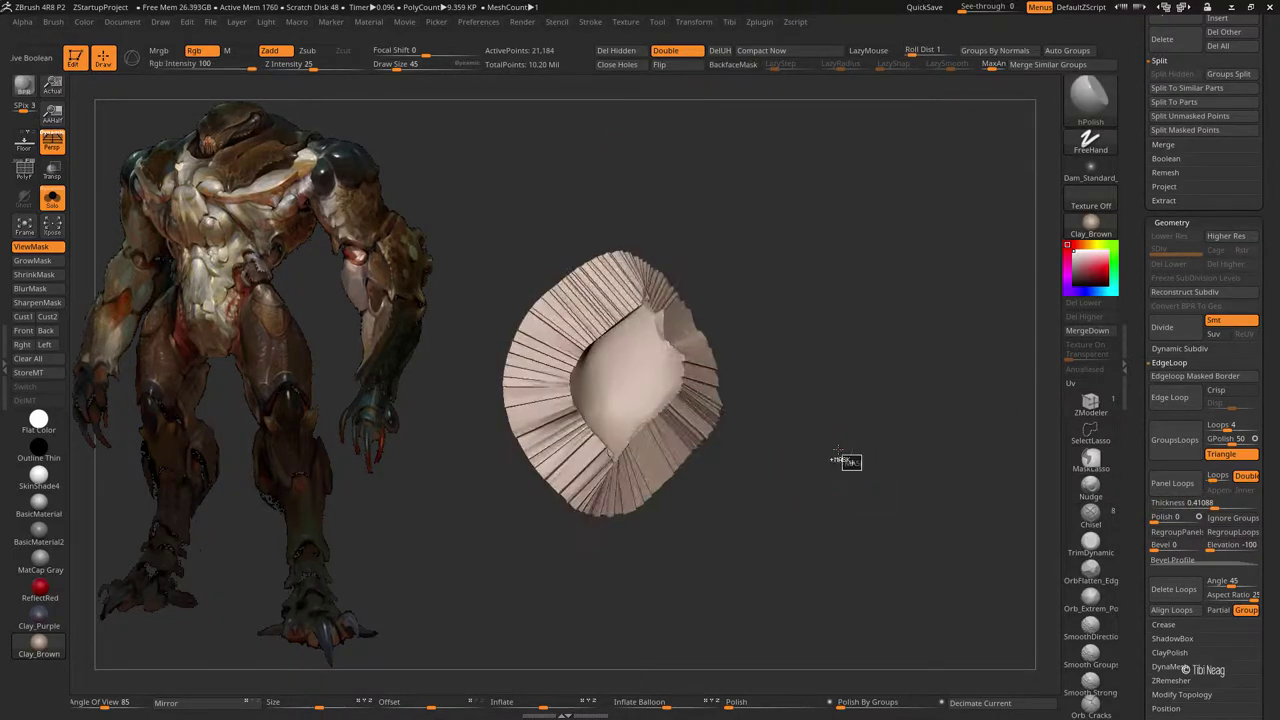
left_click_drag(790, 425, 768, 446)
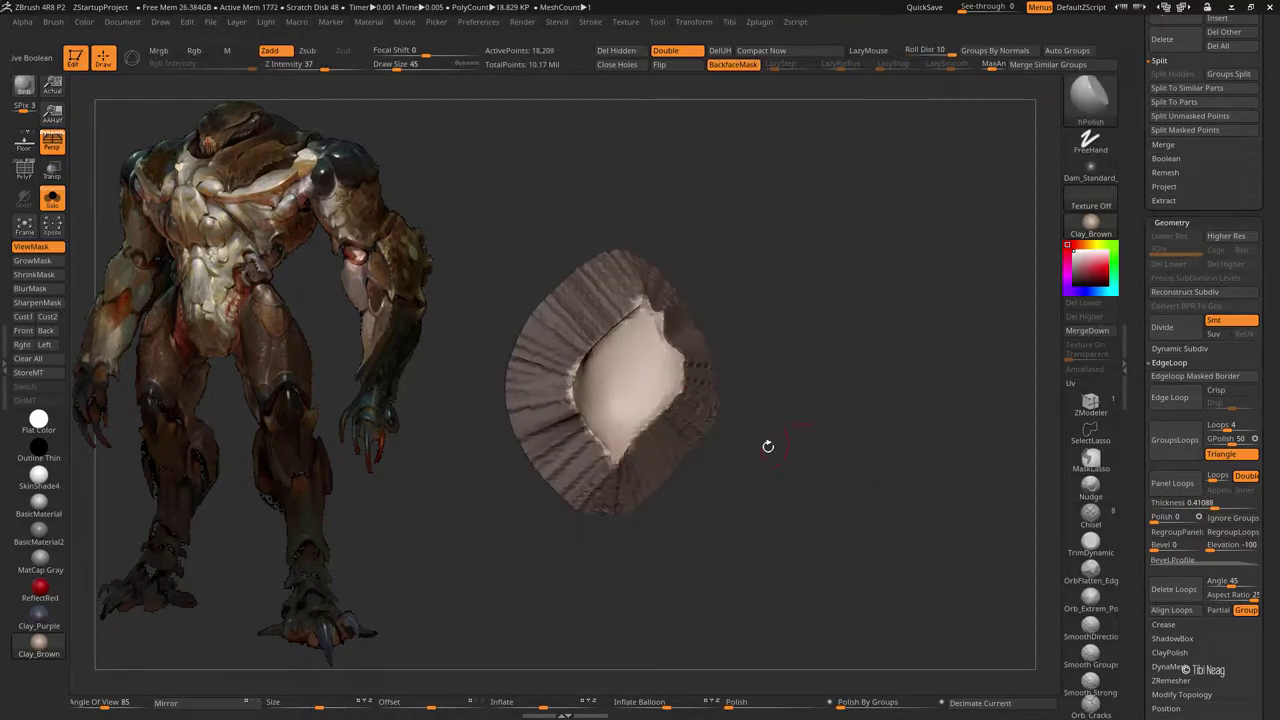
Step: Tighten the mask on the paneled piece with repeated ShrinkMask and SharpenMask
left_click(41, 280)
left_click(41, 280)
left_click(43, 280)
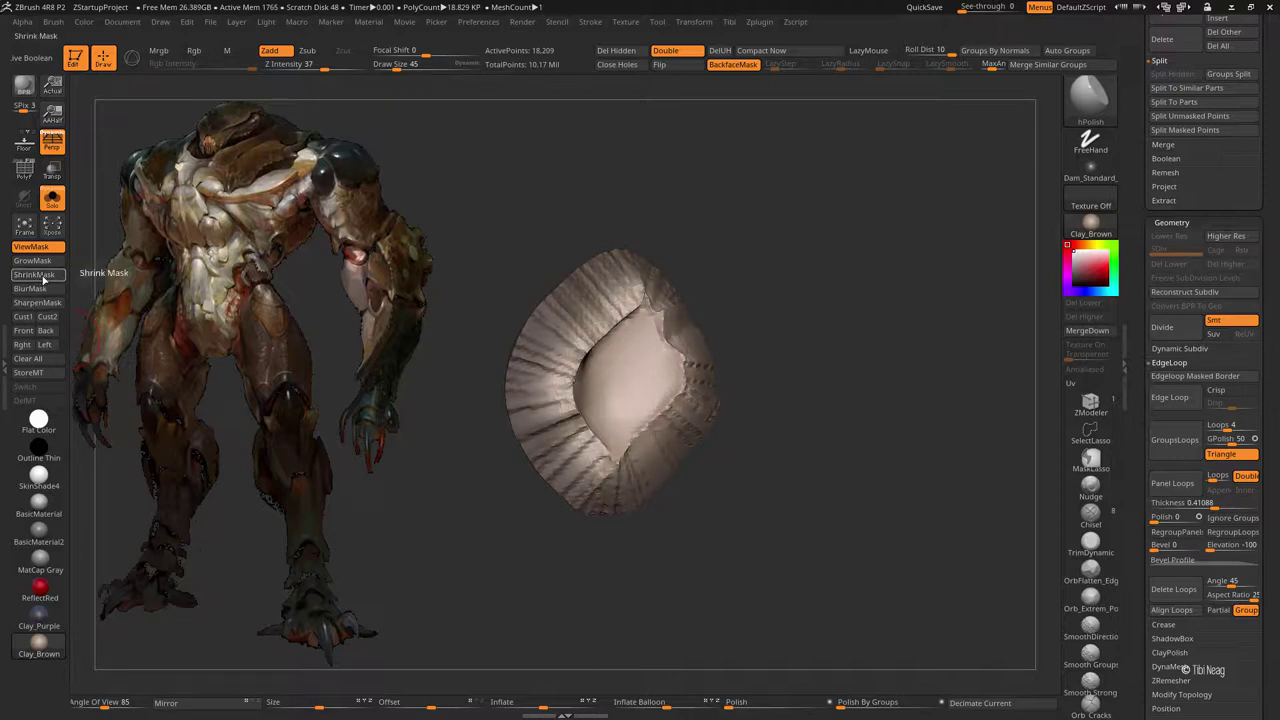
left_click(37, 303)
left_click(37, 303)
left_click(37, 303)
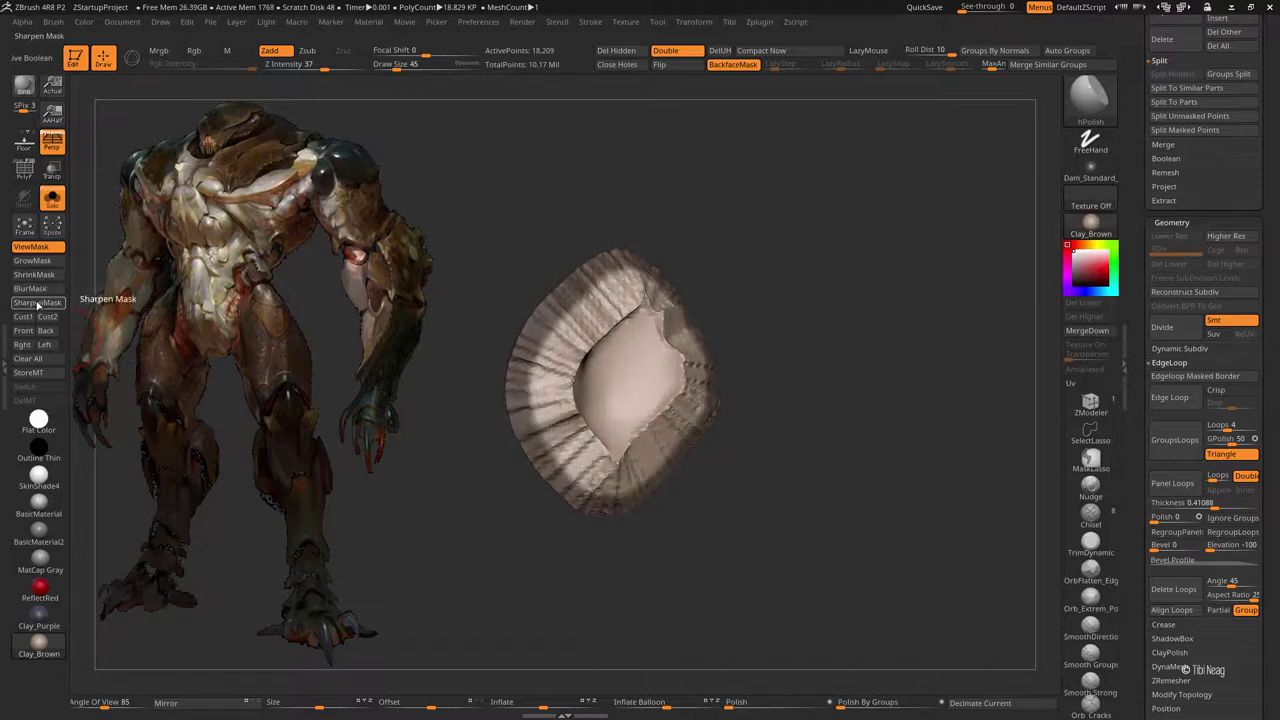
left_click(34, 274)
left_click(37, 303)
left_click(34, 274)
left_click(41, 305)
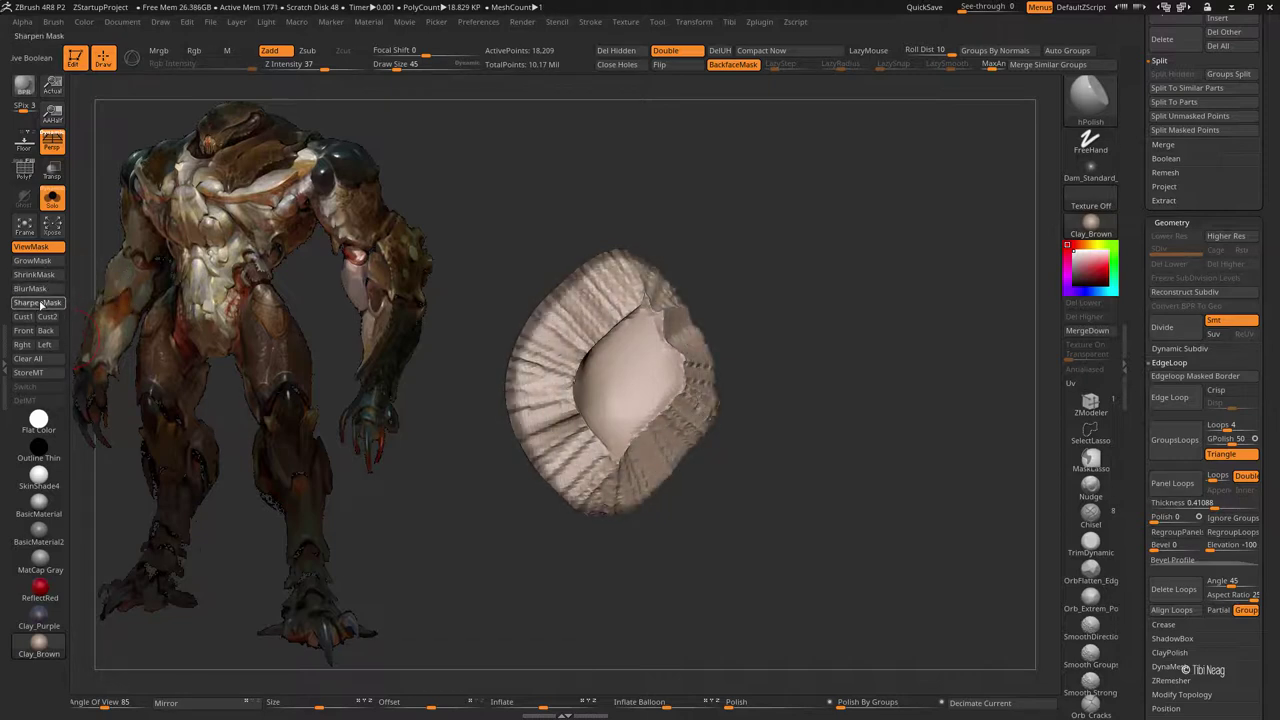
left_click(34, 274)
mouse_move(660, 470)
left_mouse_down()
mouse_move(713, 465)
mouse_move(631, 392)
left_mouse_up()
Step: Lower Z Intensity to 15, pick Clay, and Smooth Strong the small piece's folds
left_click_drag(324, 66, 300, 66)
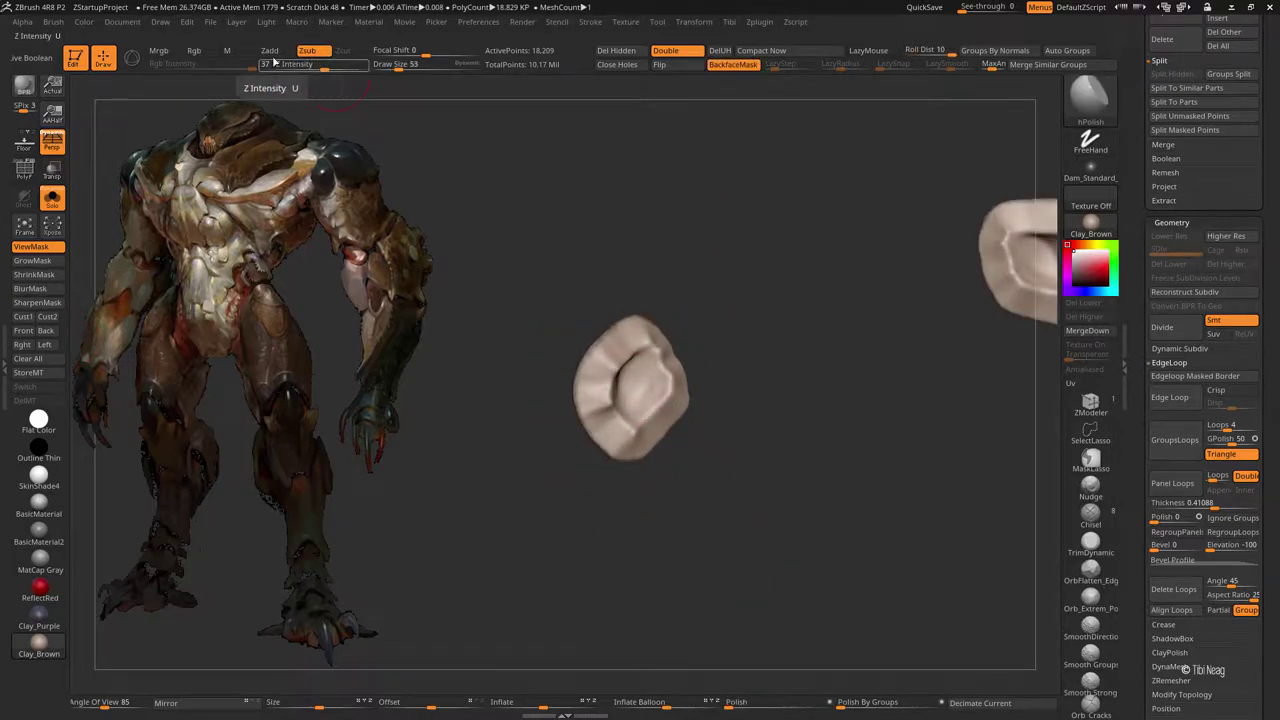
key("b")
key("c")
key("l")
left_click_drag(587, 290, 463, 209)
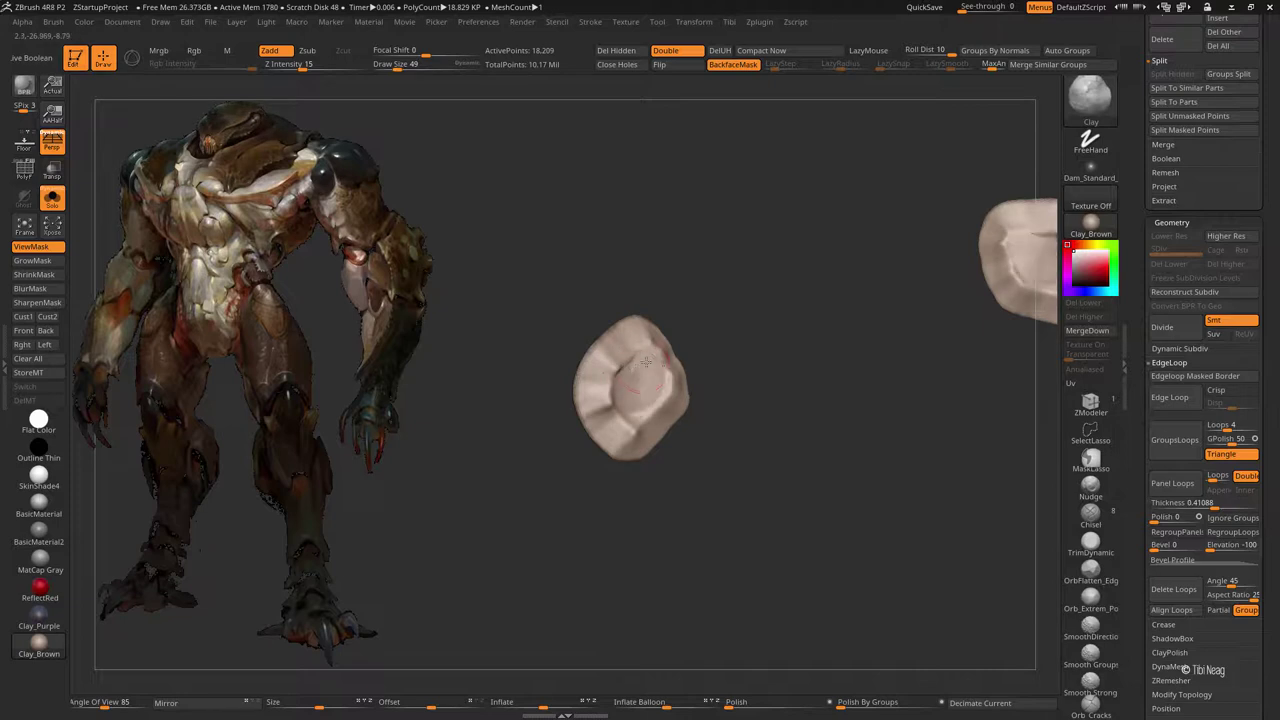
mouse_move(661, 399)
left_mouse_down("shift")
mouse_move(663, 369)
mouse_move(640, 365)
left_mouse_up("shift")
left_click_drag(786, 246, 769, 537, "ctrl")
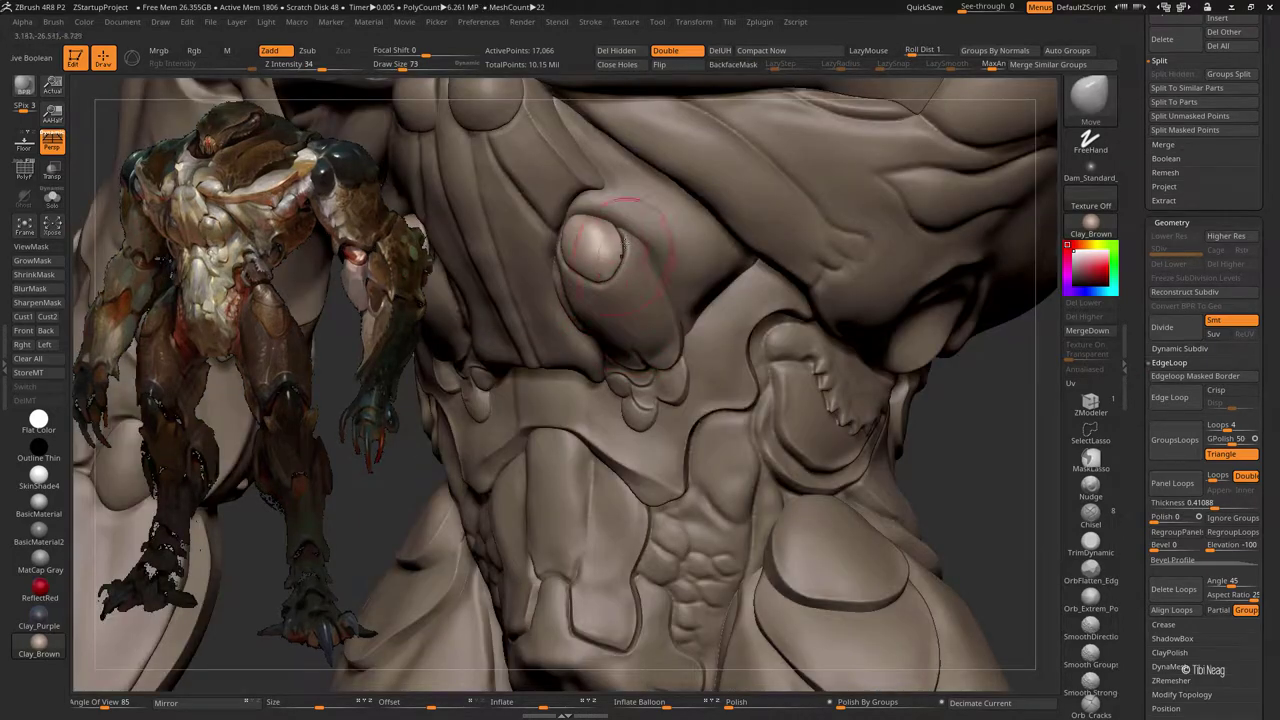
Step: Toggle Solo to check the current part, then zoom back onto the chest nodule
right_click_drag(505, 327, 590, 260)
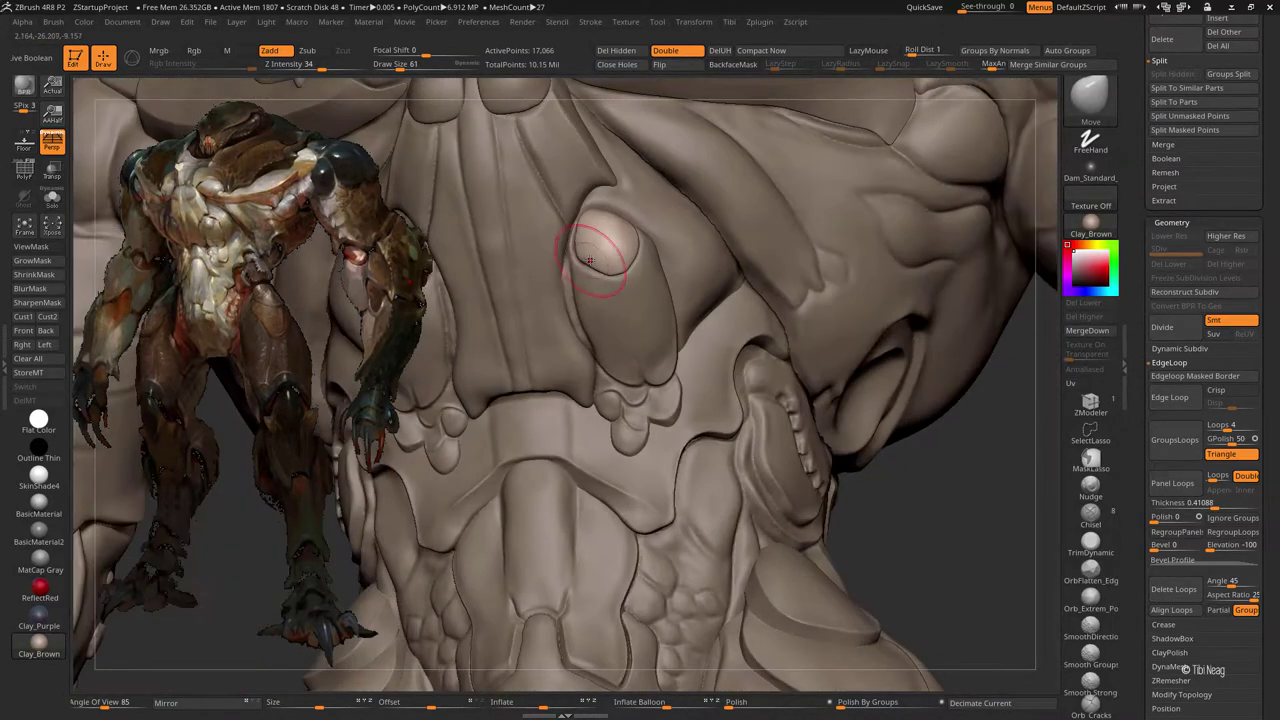
key("alt+s")
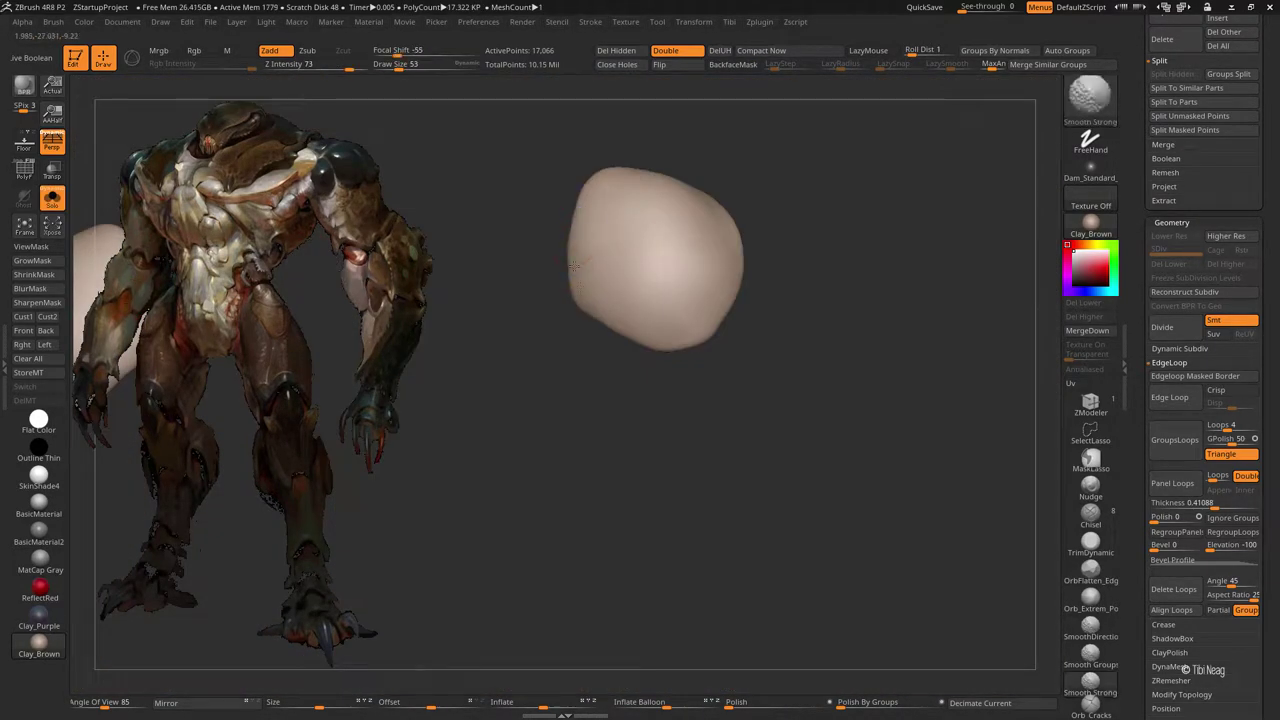
key("alt+s")
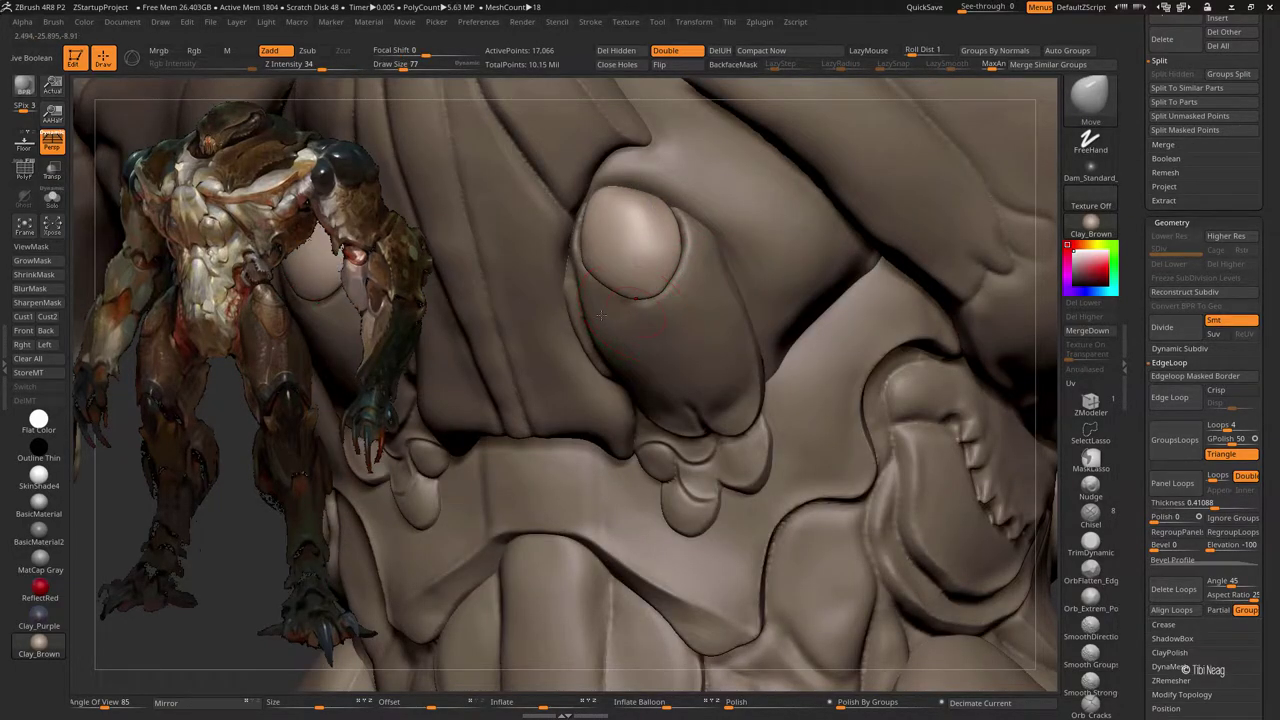
right_click_drag(600, 315, 614, 300)
mouse_move(643, 218)
right_mouse_down()
mouse_move(543, 286)
mouse_move(597, 288)
mouse_move(593, 231)
right_mouse_up()
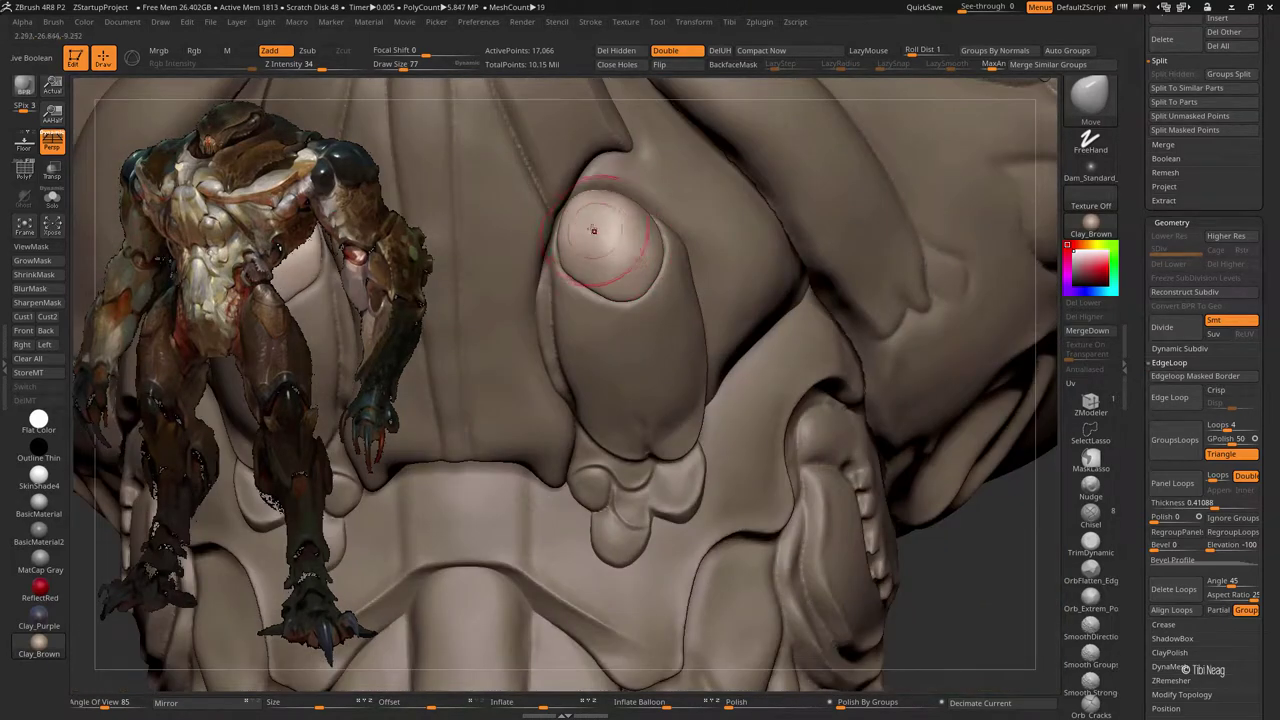
Step: Pull the round chest nodule into shape with Move, then select the chest plate subtool
key("b")
key("m")
key("v")
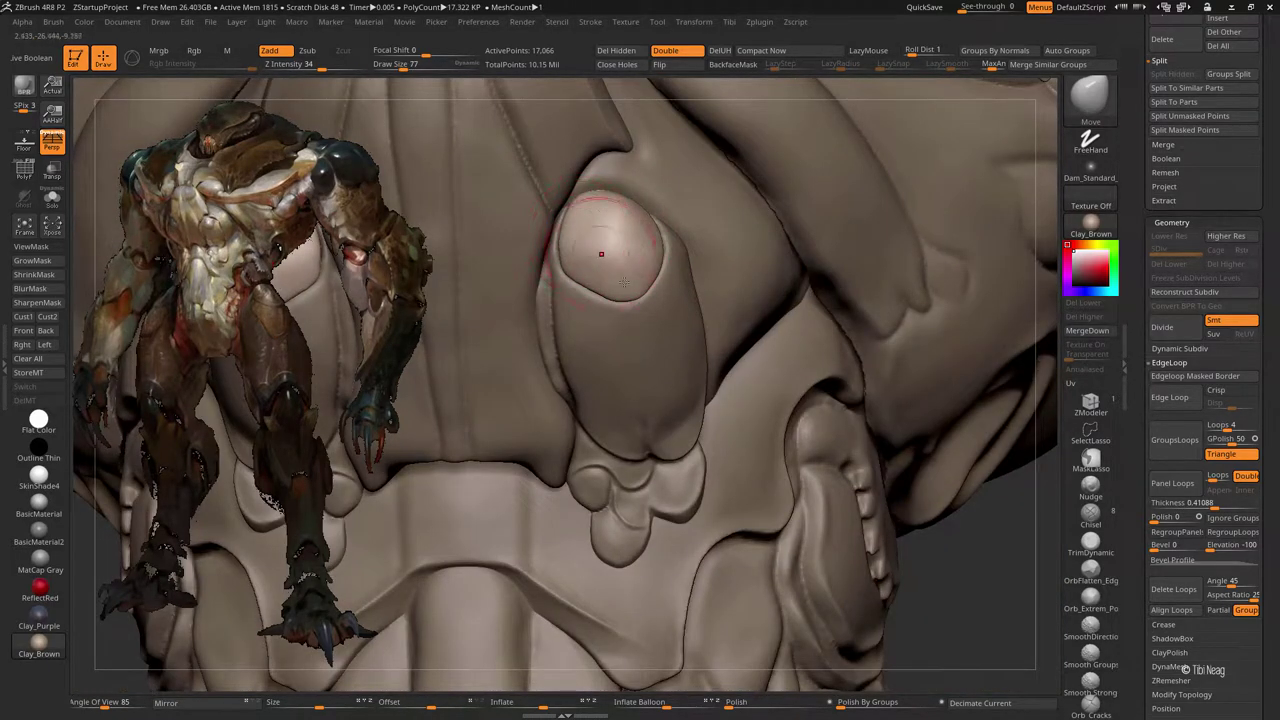
mouse_move(579, 235)
right_mouse_down()
mouse_move(603, 289)
mouse_move(619, 264)
mouse_move(615, 228)
mouse_move(460, 197)
right_mouse_up()
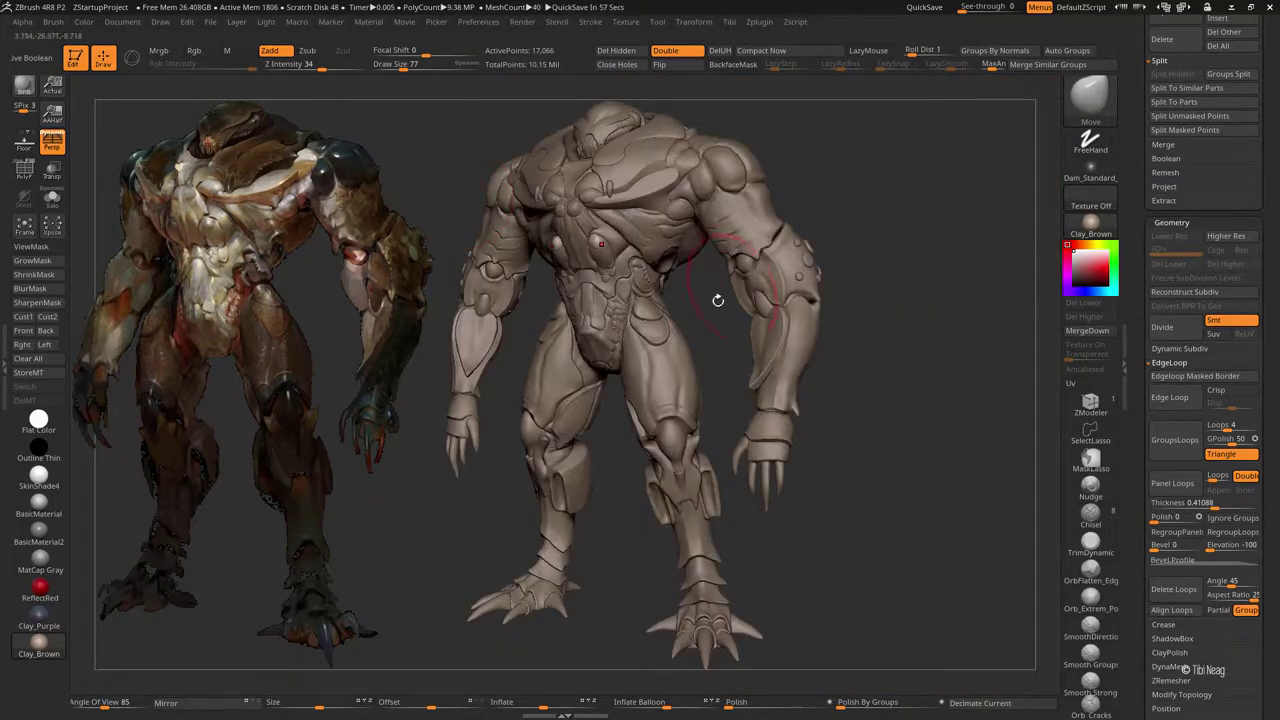
right_click_drag(717, 300, 650, 370, "ctrl")
left_click(647, 376, "alt")
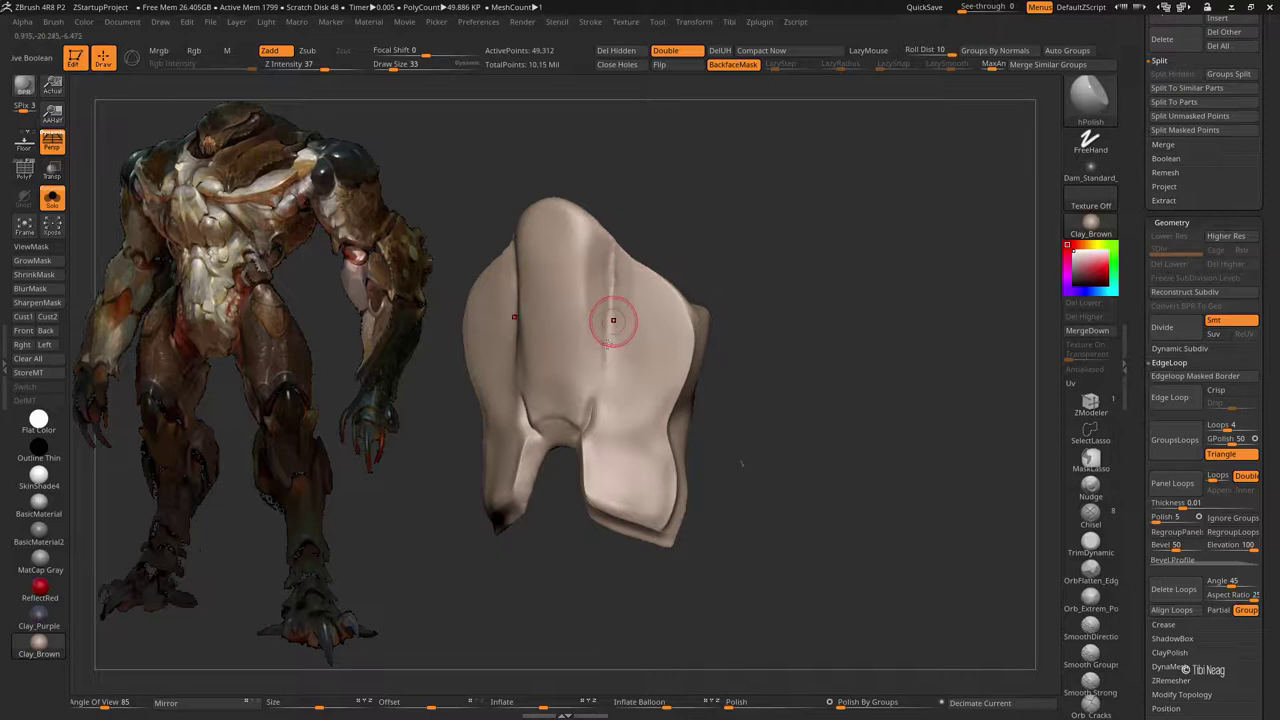
Step: Smooth the chest plate and turn it to a more frontal view
key("shift")
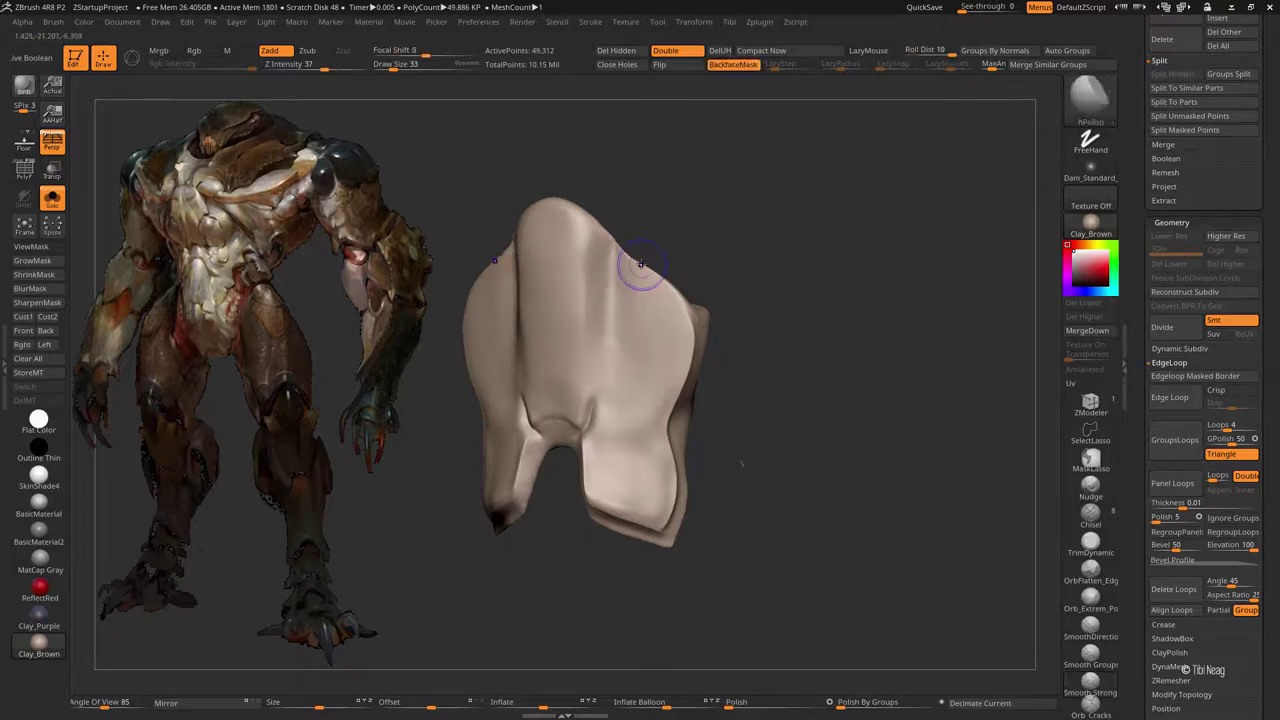
left_click_drag(745, 300, 524, 331)
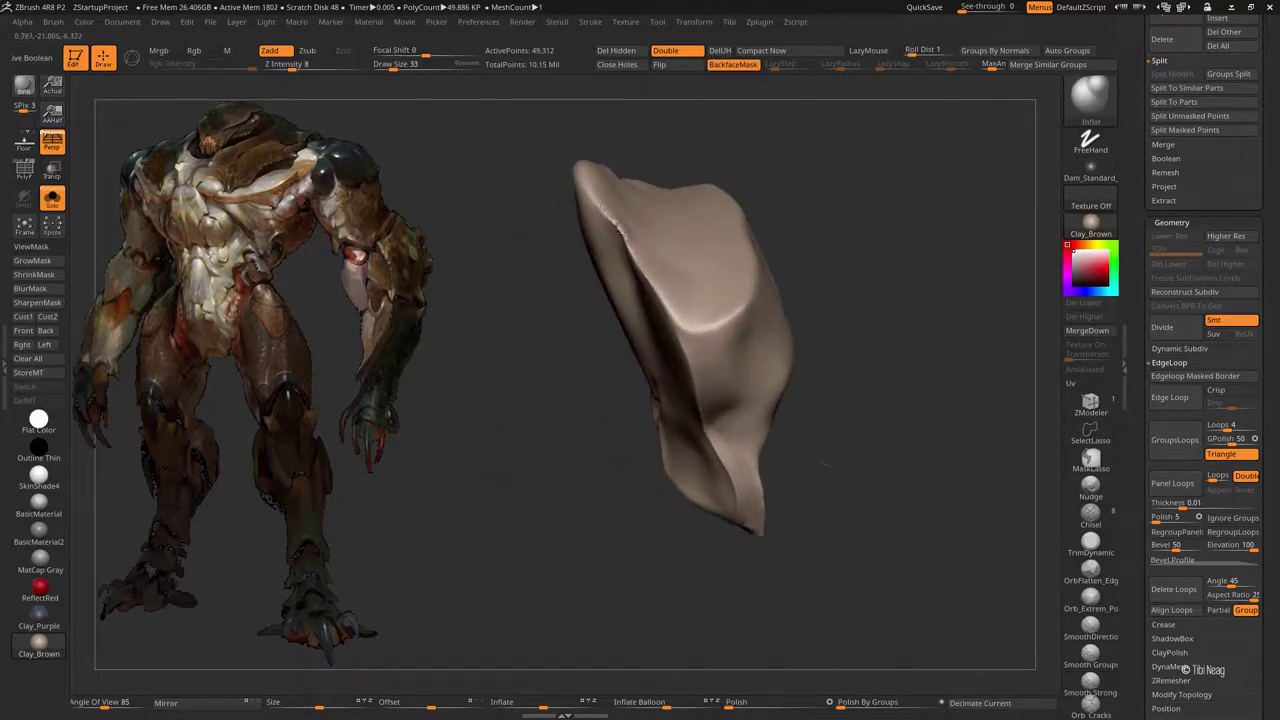
left_click_drag(825, 463, 632, 236)
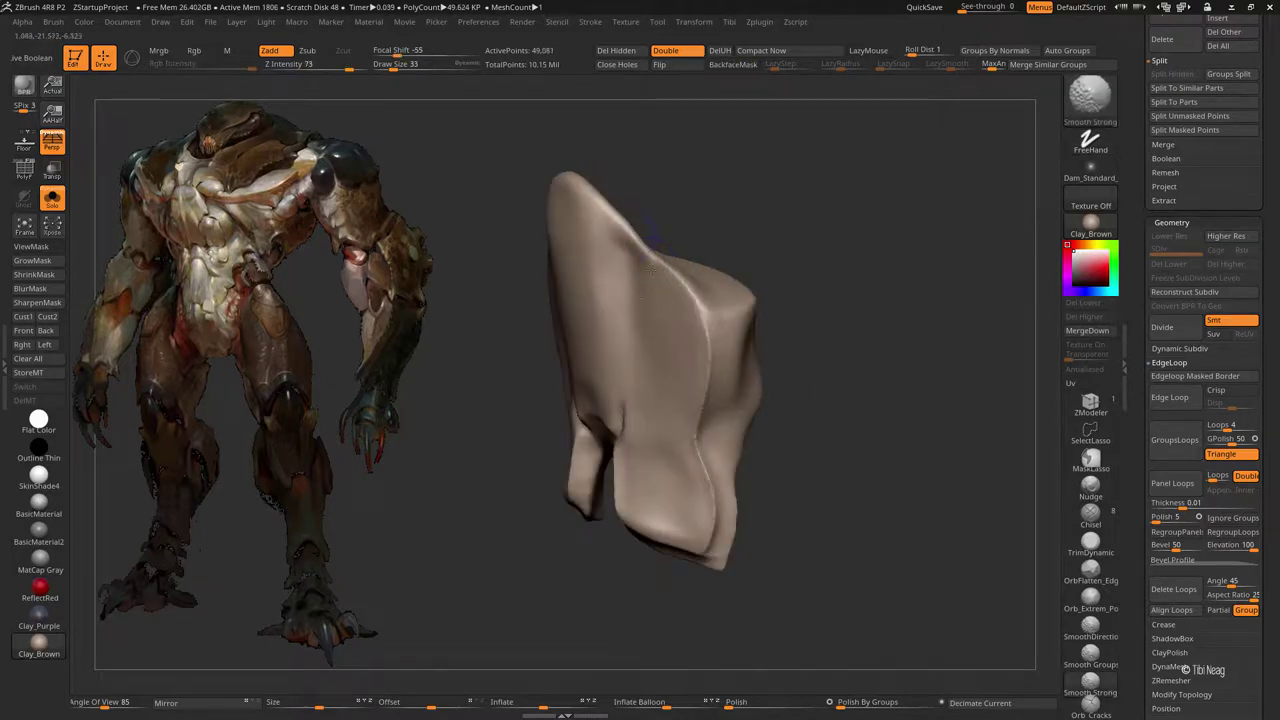
key("ctrl+shift+f")
Step: Pick DamStandard and zoom onto the plate, isolating it with Solo
key("b")
key("d")
key("s")
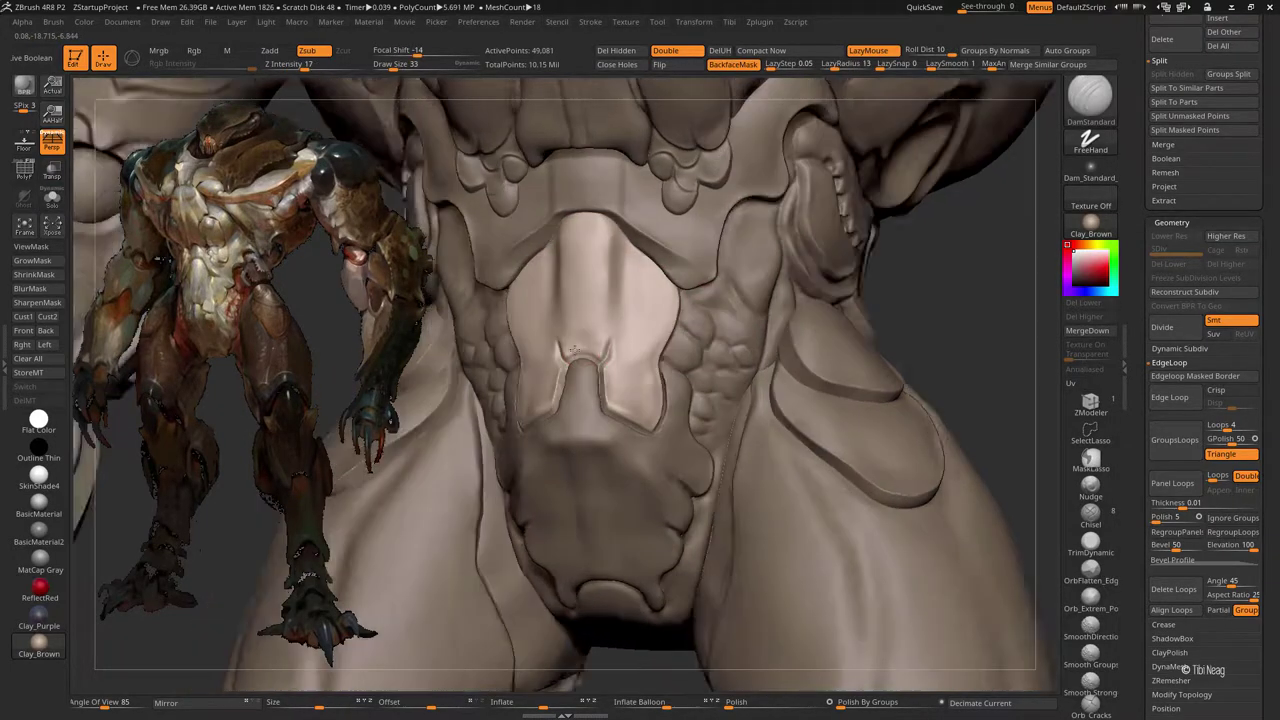
left_click_drag(652, 332, 623, 229)
key("ctrl+shift+f")
Step: Carve a deeper vertical crease down the plate's centre with DamStandard
key("ctrl+shift+f")
key("b")
key("i")
key("n")
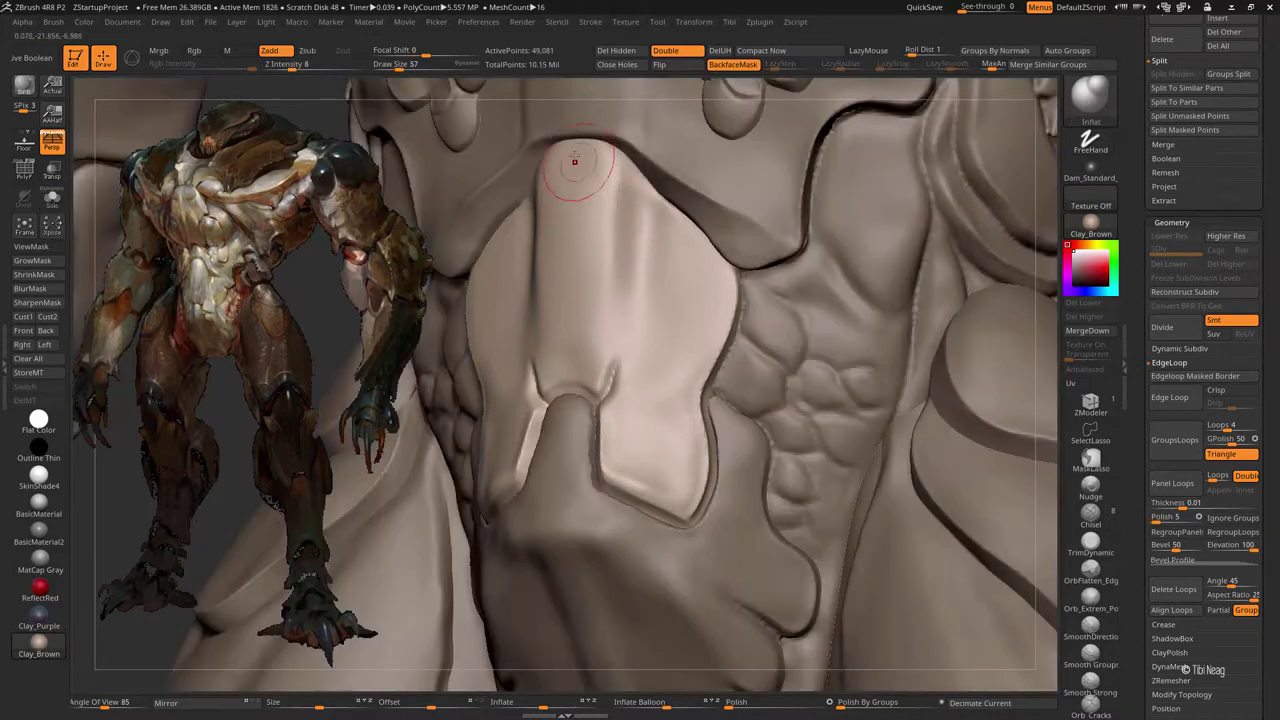
key("b")
key("d")
key("s")
key("ctrl+shift+f")
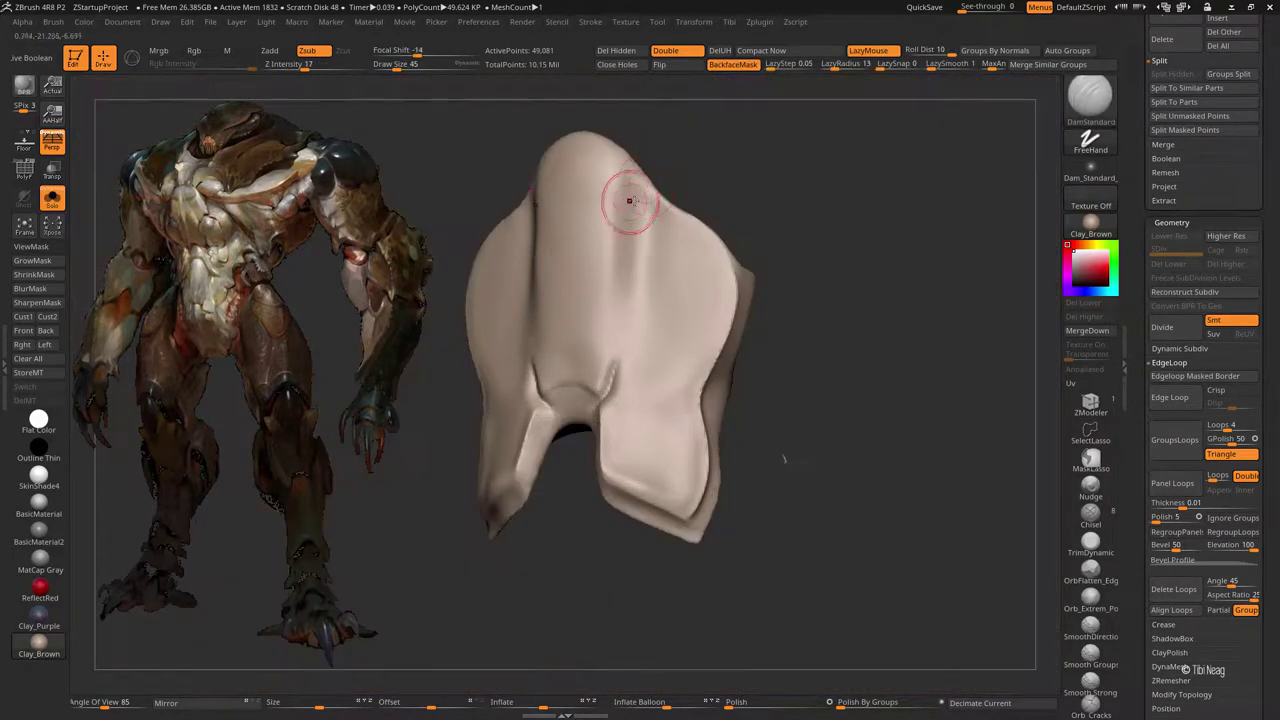
left_click_drag(640, 240, 641, 252)
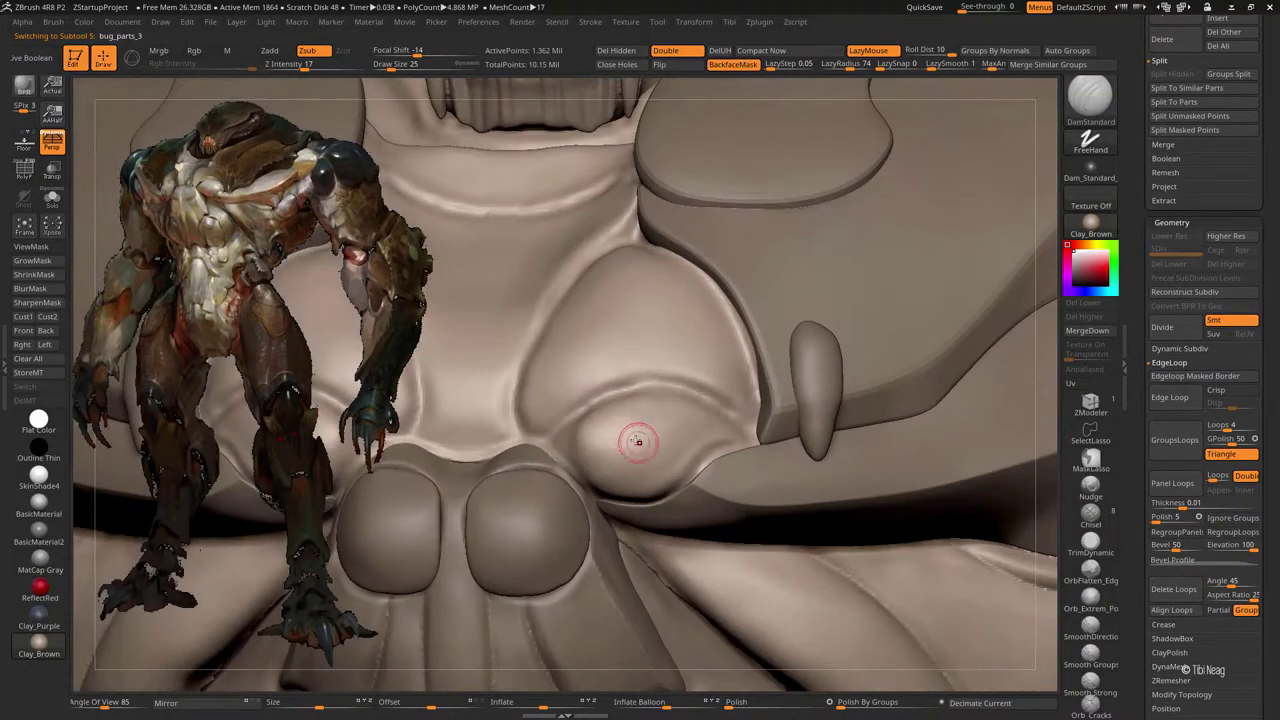
Step: Pick the Clay brush and try Smooth Strong on the large shell
key("b")
key("c")
key("l")
key("shift")
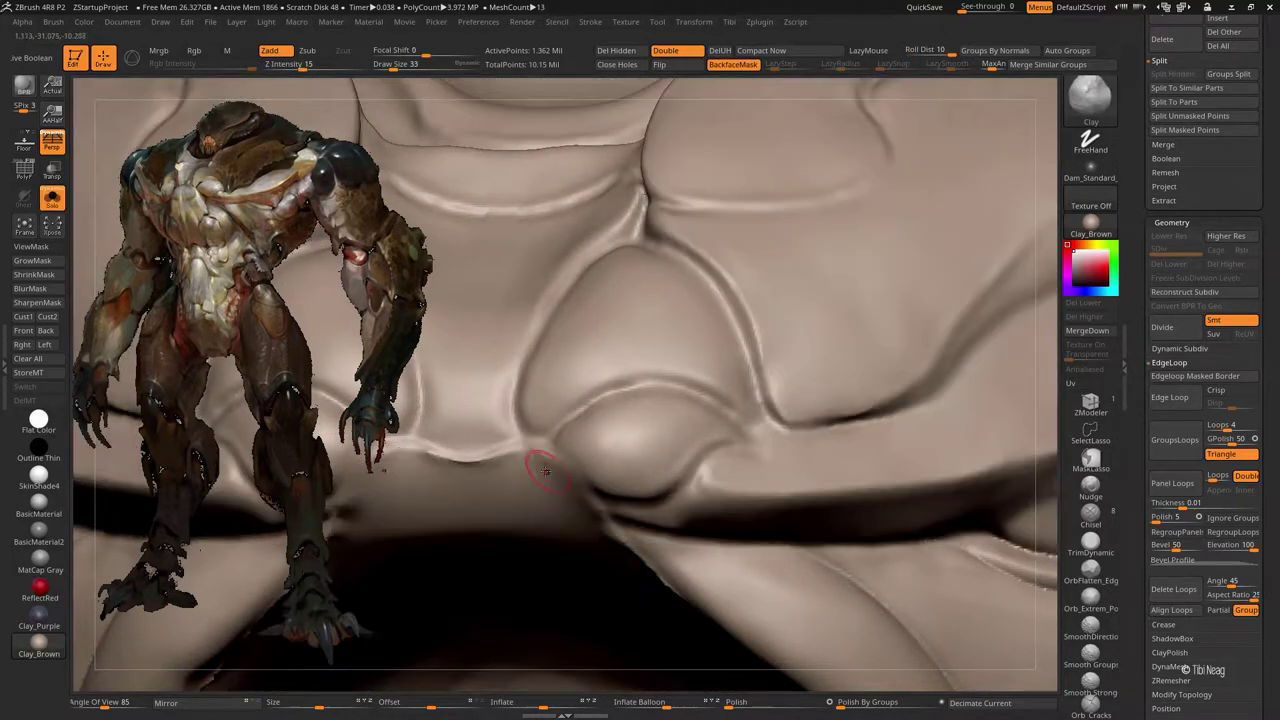
key("shift")
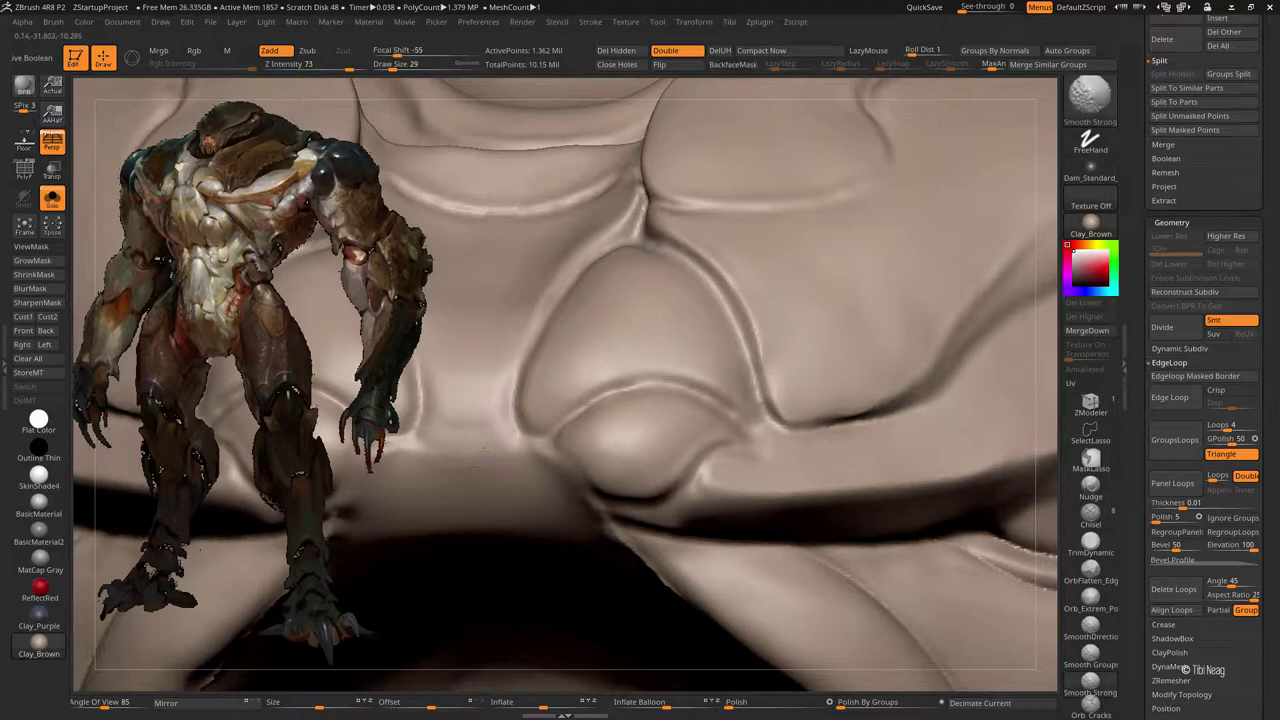
scroll(560, 432, "down", 2)
scroll(594, 430, "down", 1)
scroll(594, 430, "up", 2)
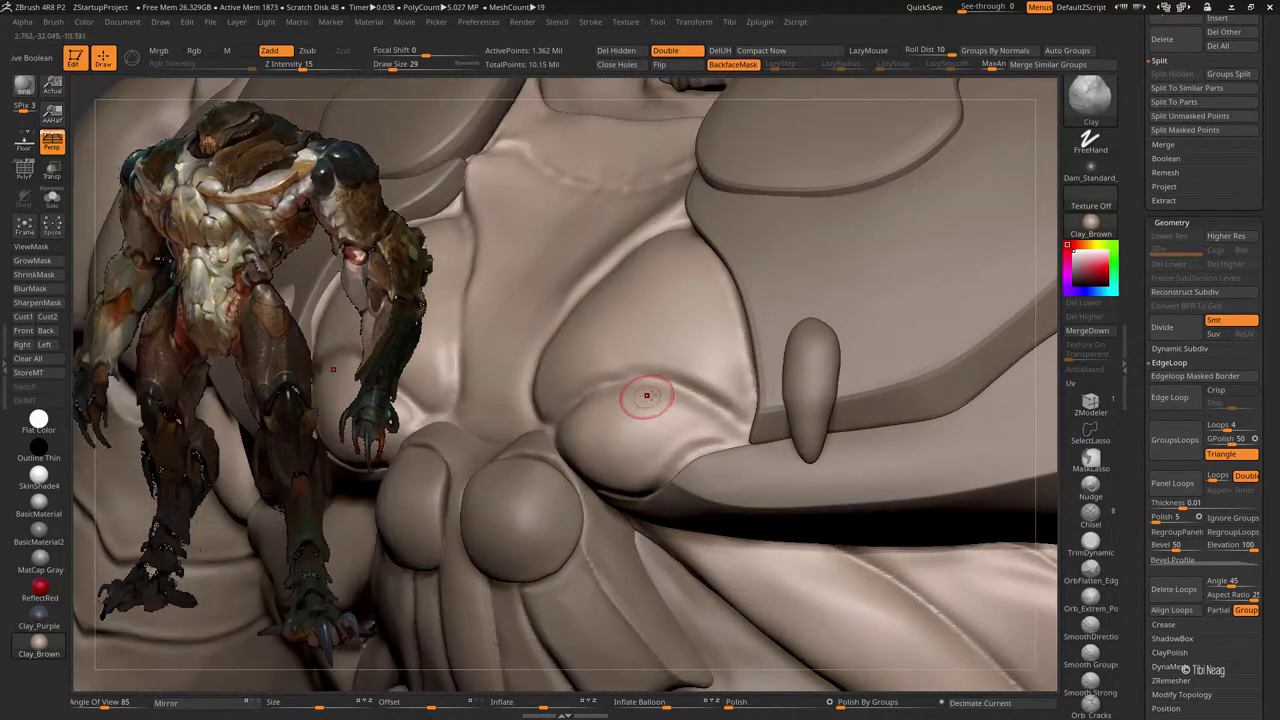
scroll(629, 408, "up", 1)
Step: Show polygroups and delete the two masked patches along the shell's lower edge
key("shift+f")
key("ctrl+w")
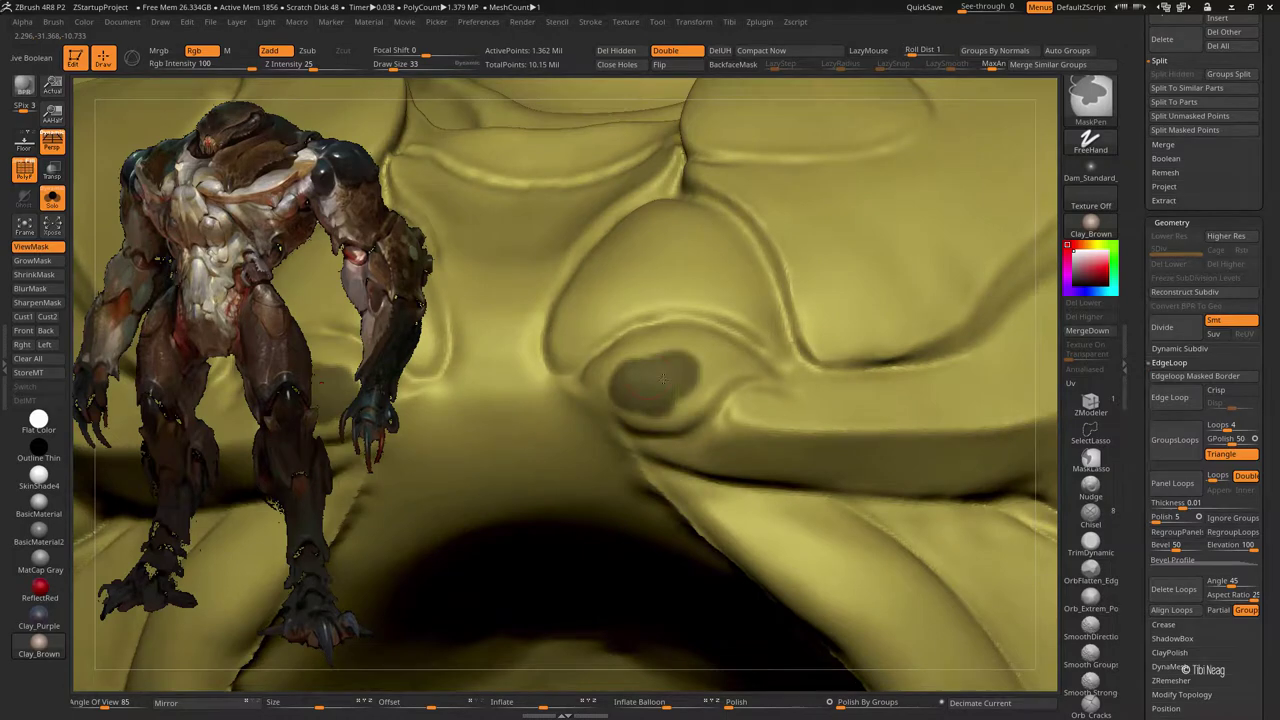
left_click_drag(627, 440, 730, 582)
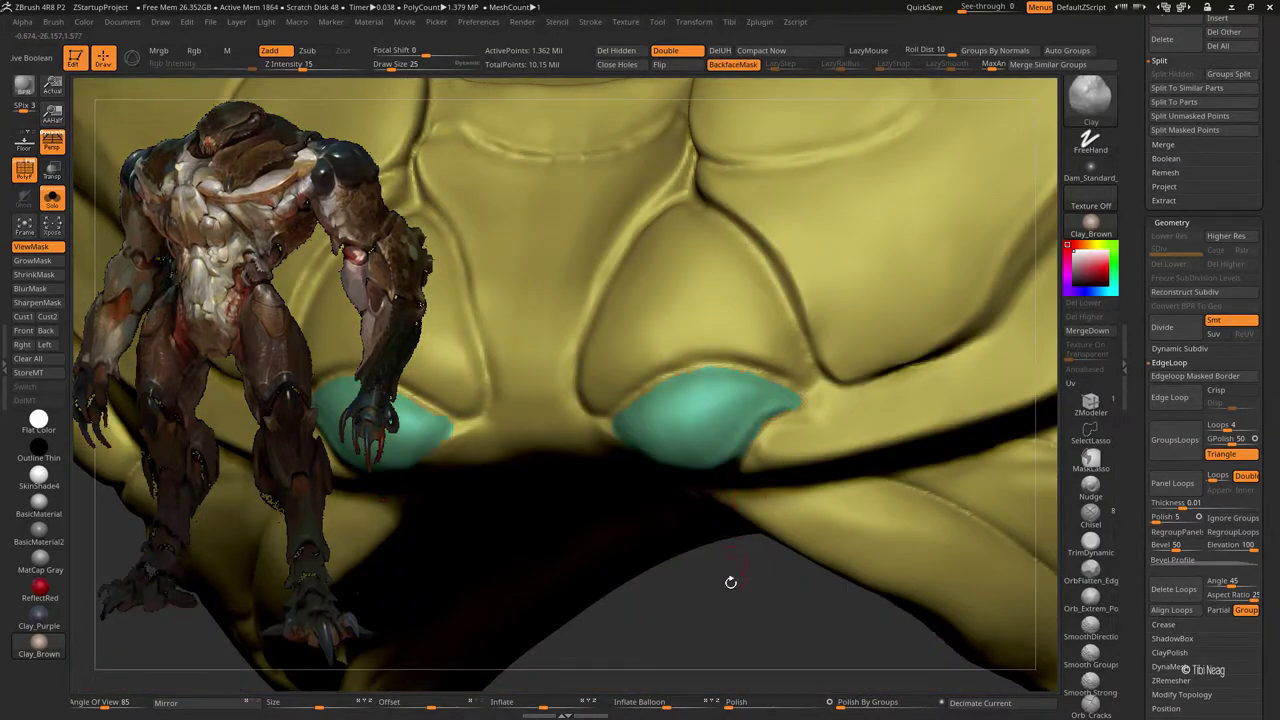
key("f")
left_click(1228, 141)
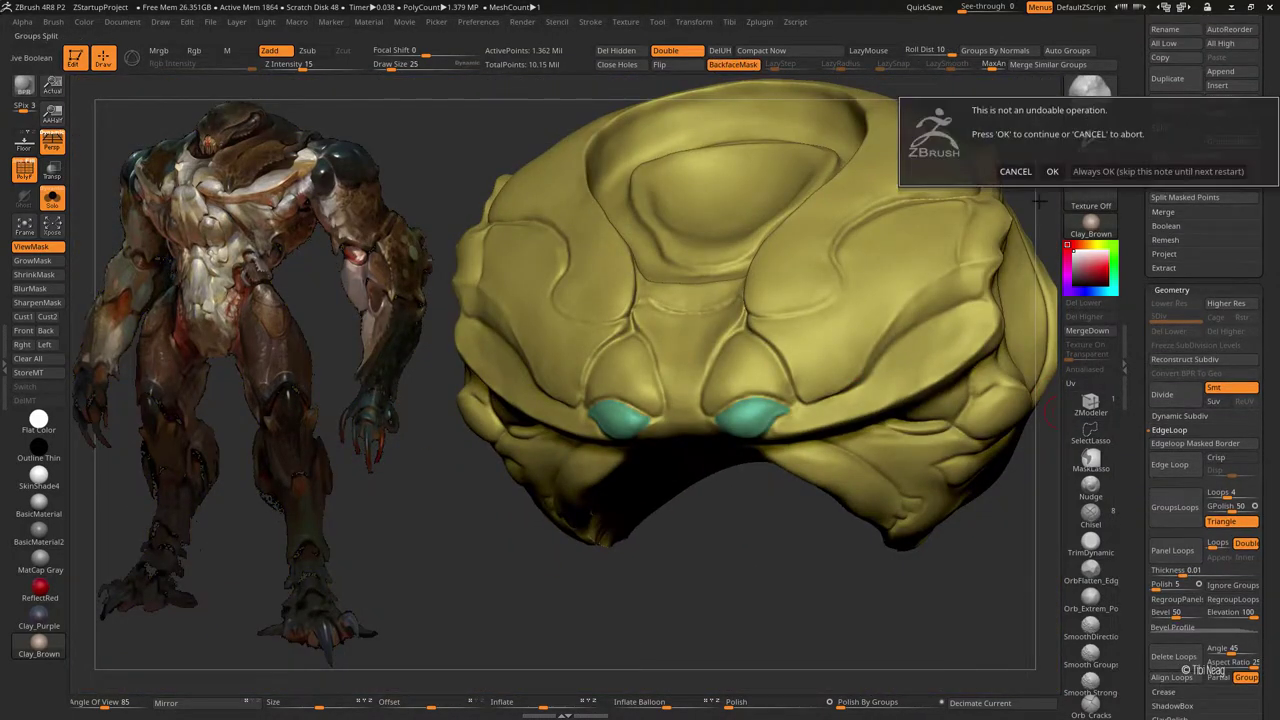
left_click(1050, 168)
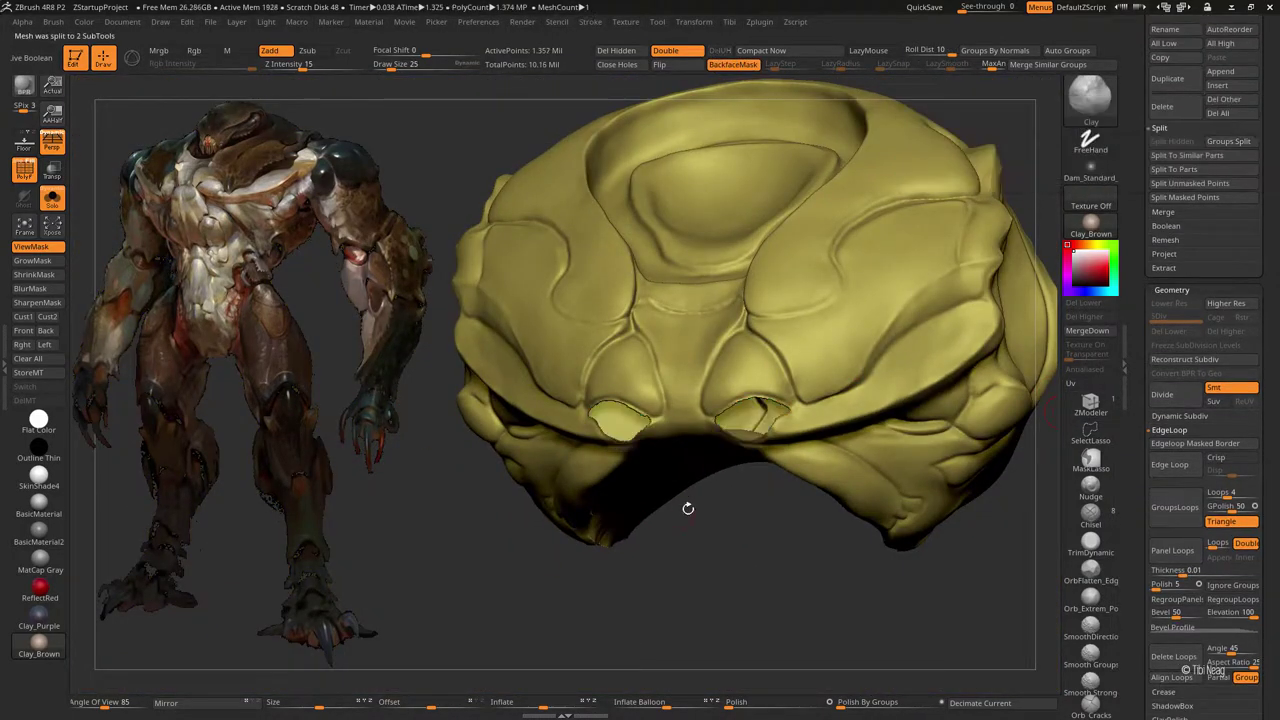
Step: Mask the rest of the shell, Smooth Strong the two patches, then clear the mask
left_click(748, 597, "ctrl")
scroll(751, 480, "up", 3)
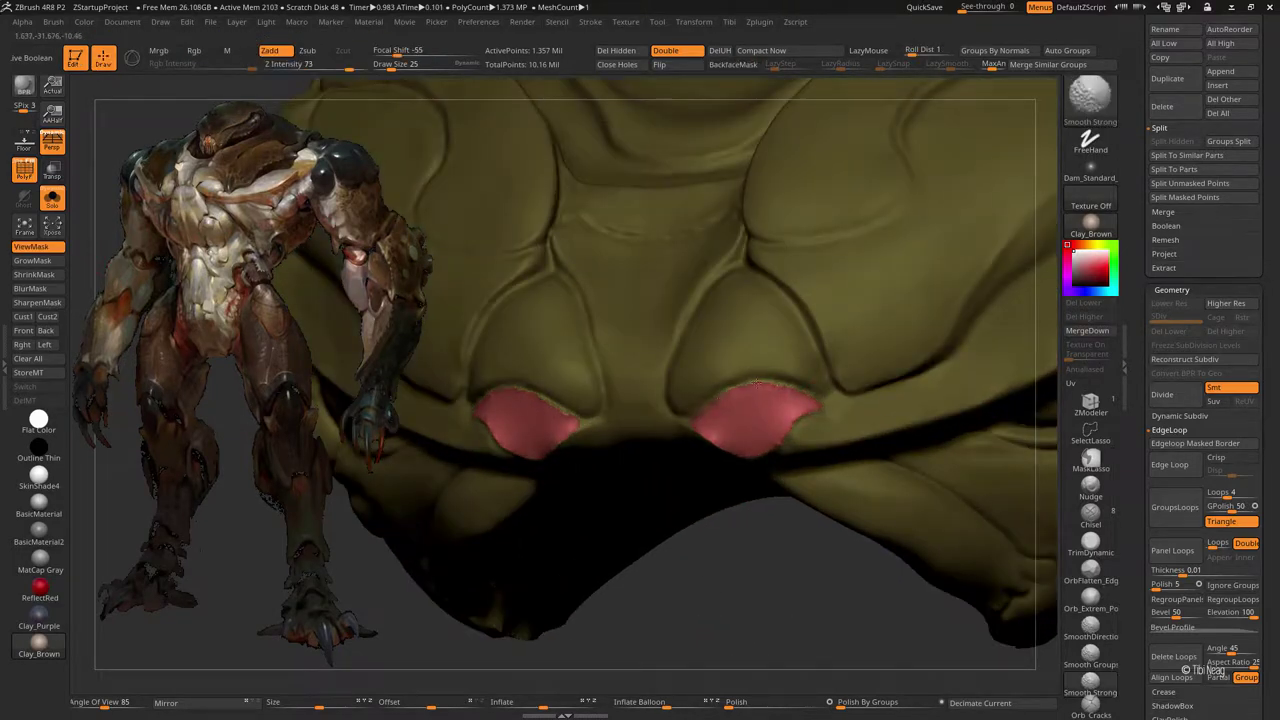
key("shift")
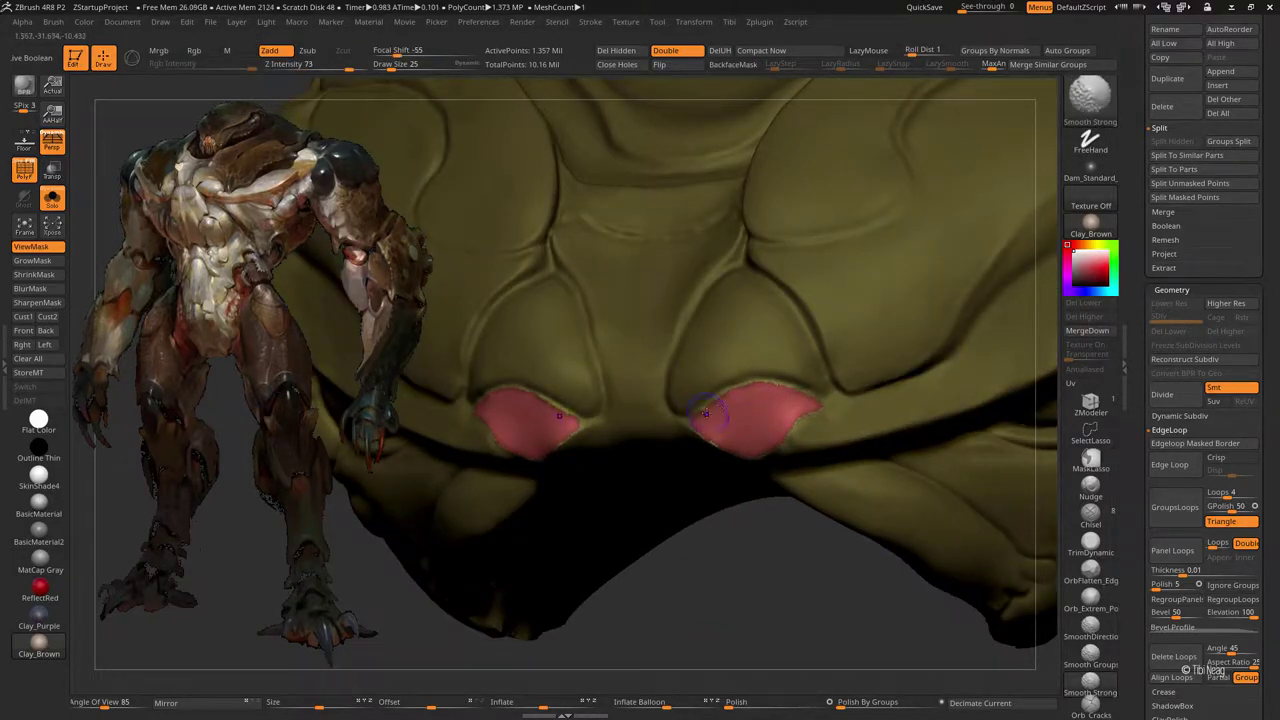
left_click_drag(740, 466, 705, 424, "shift")
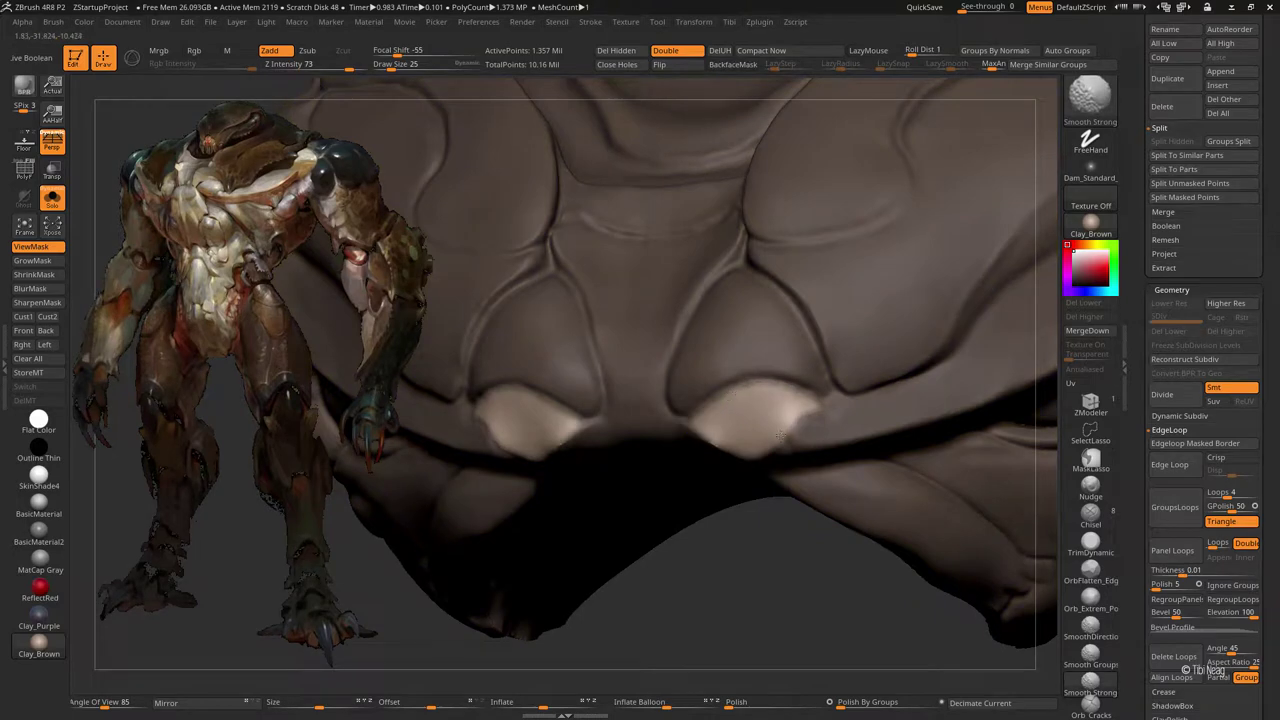
mouse_move(780, 436)
left_mouse_down()
mouse_move(709, 220)
mouse_move(223, 573)
left_mouse_up()
left_click(657, 206, "ctrl")
left_click_drag(692, 643, 745, 548)
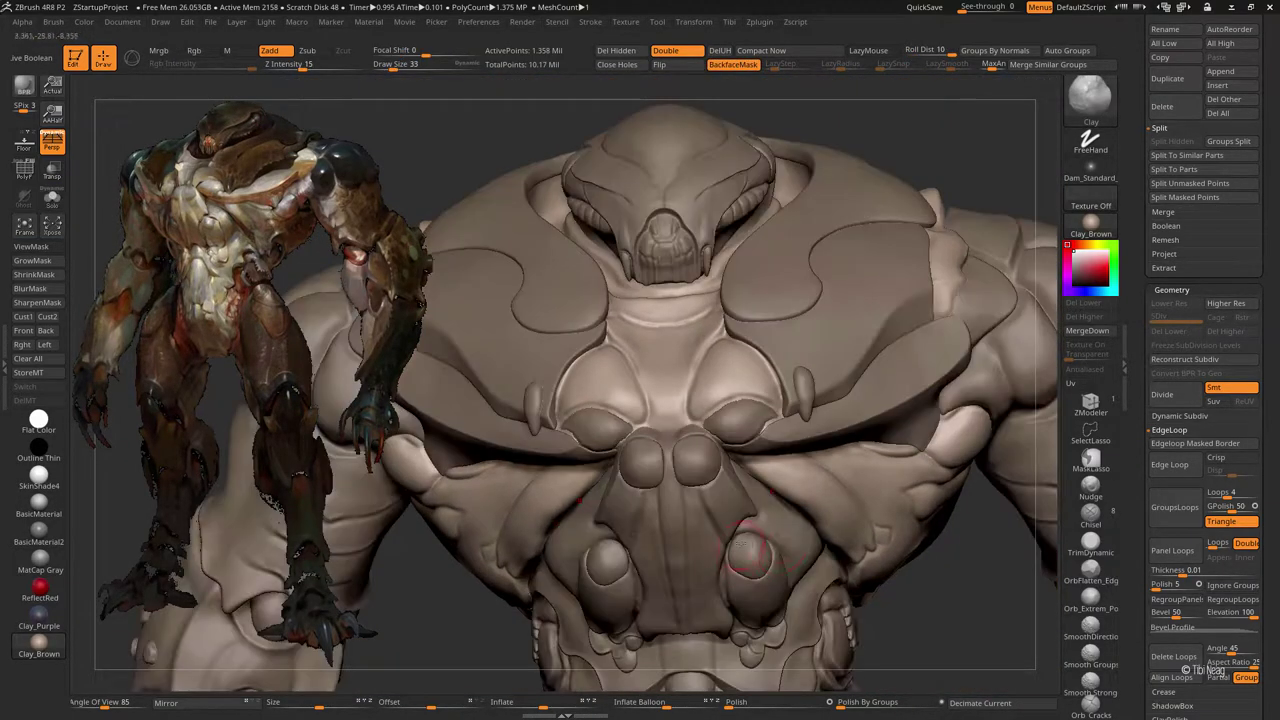
Step: Push the shell plate near the lip into a fuller bulge with Move, then lower Draw Size
left_click(738, 430, "alt")
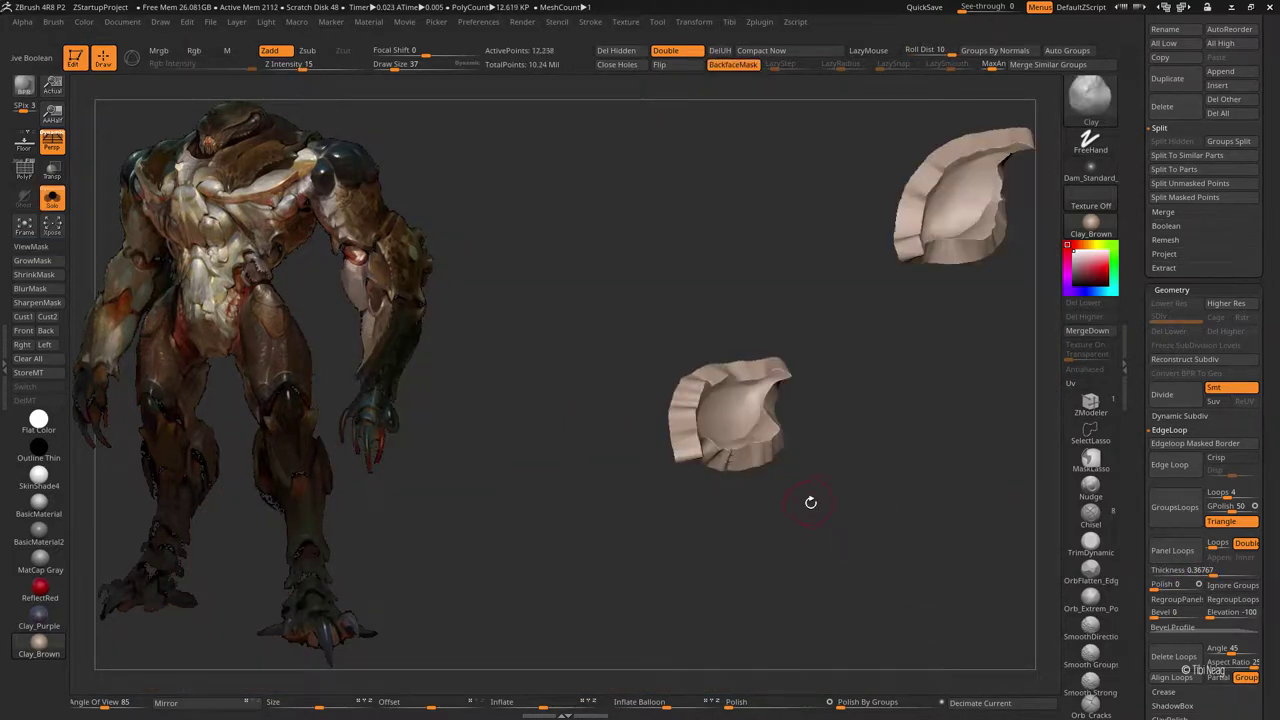
left_click_drag(811, 503, 653, 425)
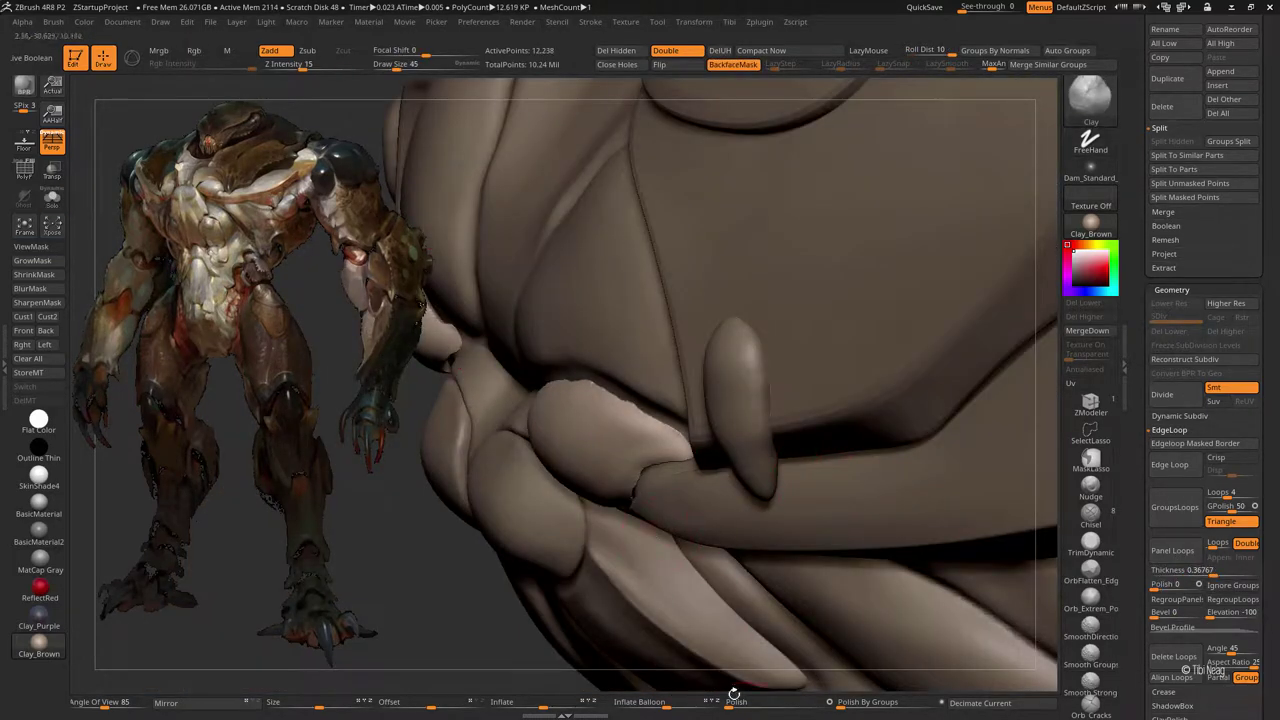
left_click_drag(734, 700, 715, 700)
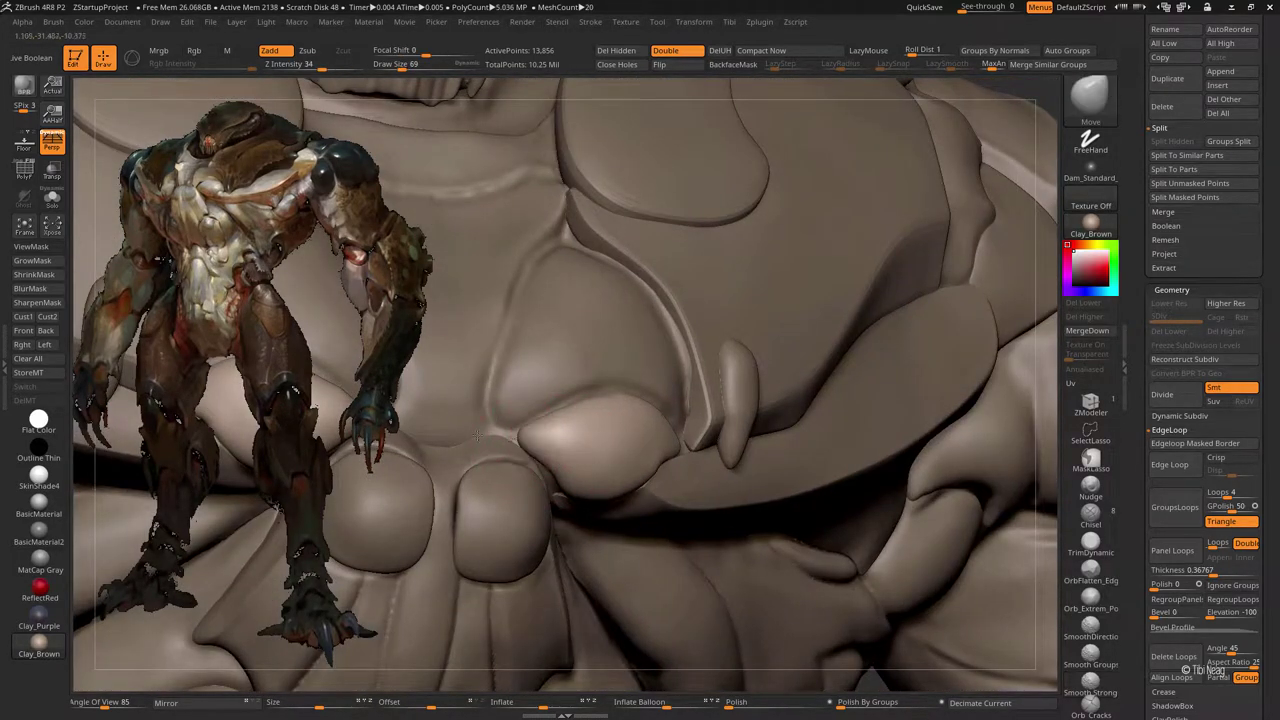
key("space")
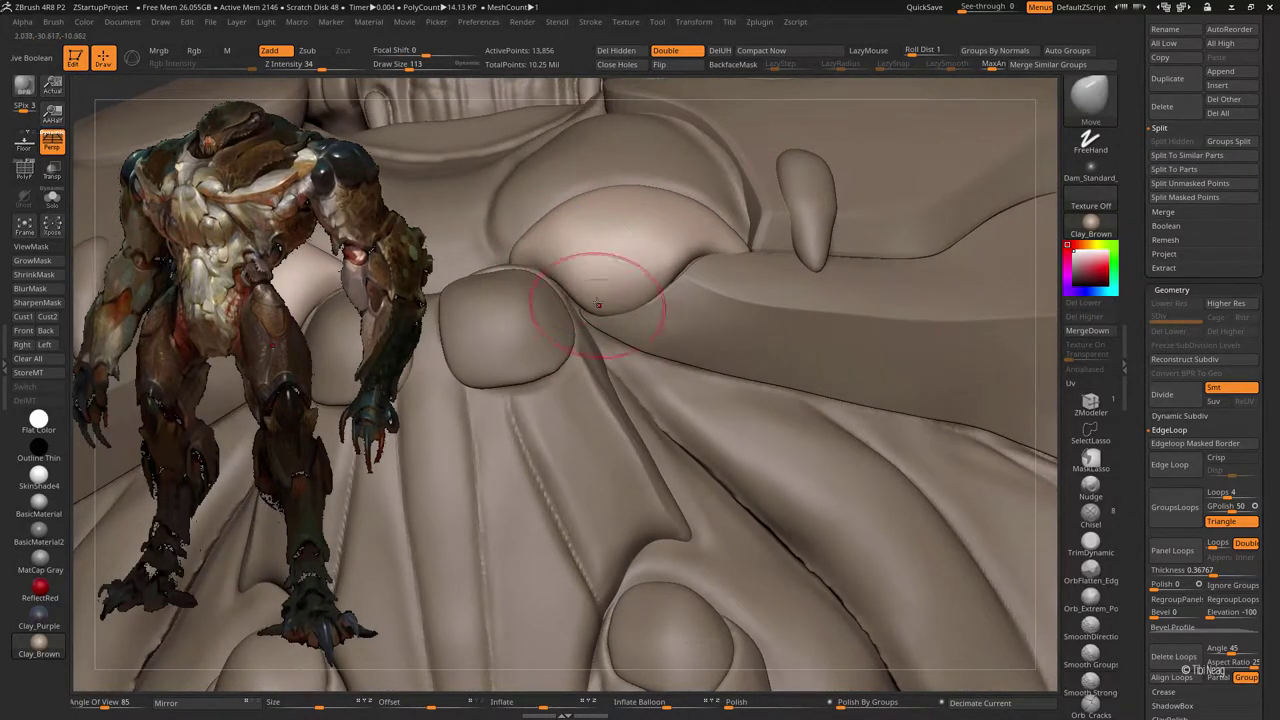
Step: Smooth the crease in bug_parts_26 at SDiv 1, then return it to SDiv 5
left_click(590, 322, "alt")
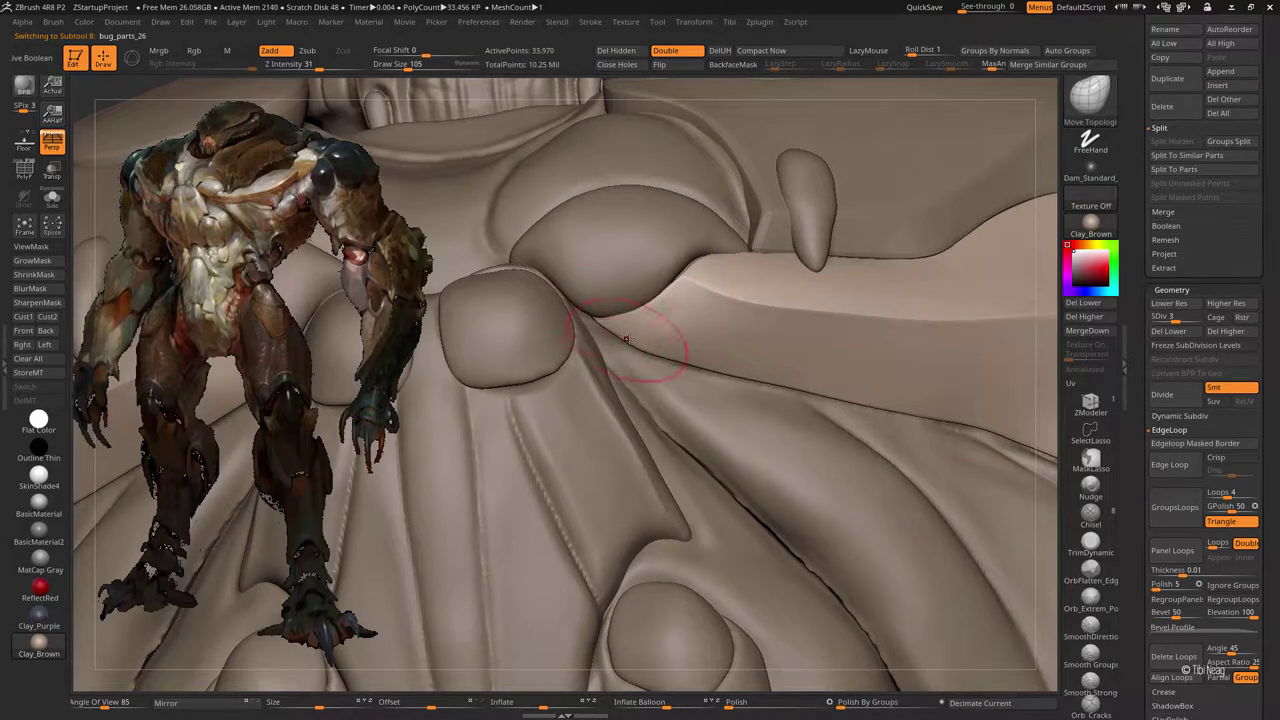
right_click_drag(612, 393, 612, 330)
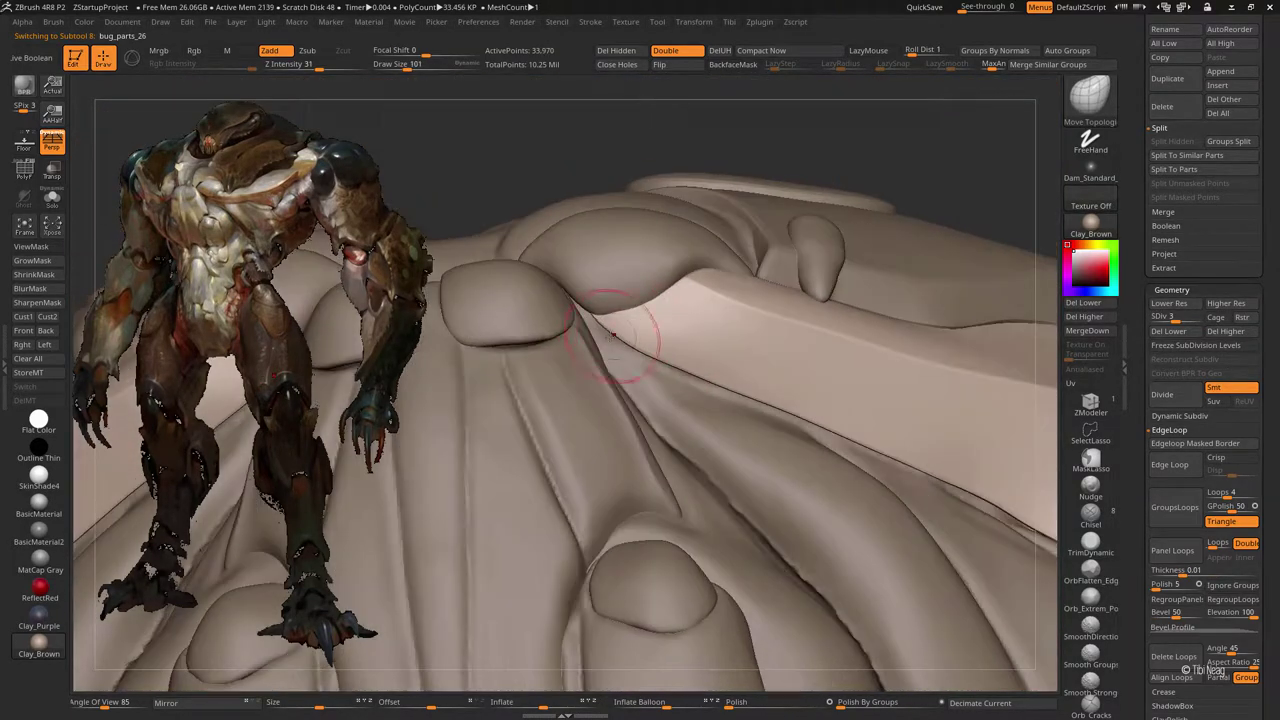
key("shift+d")
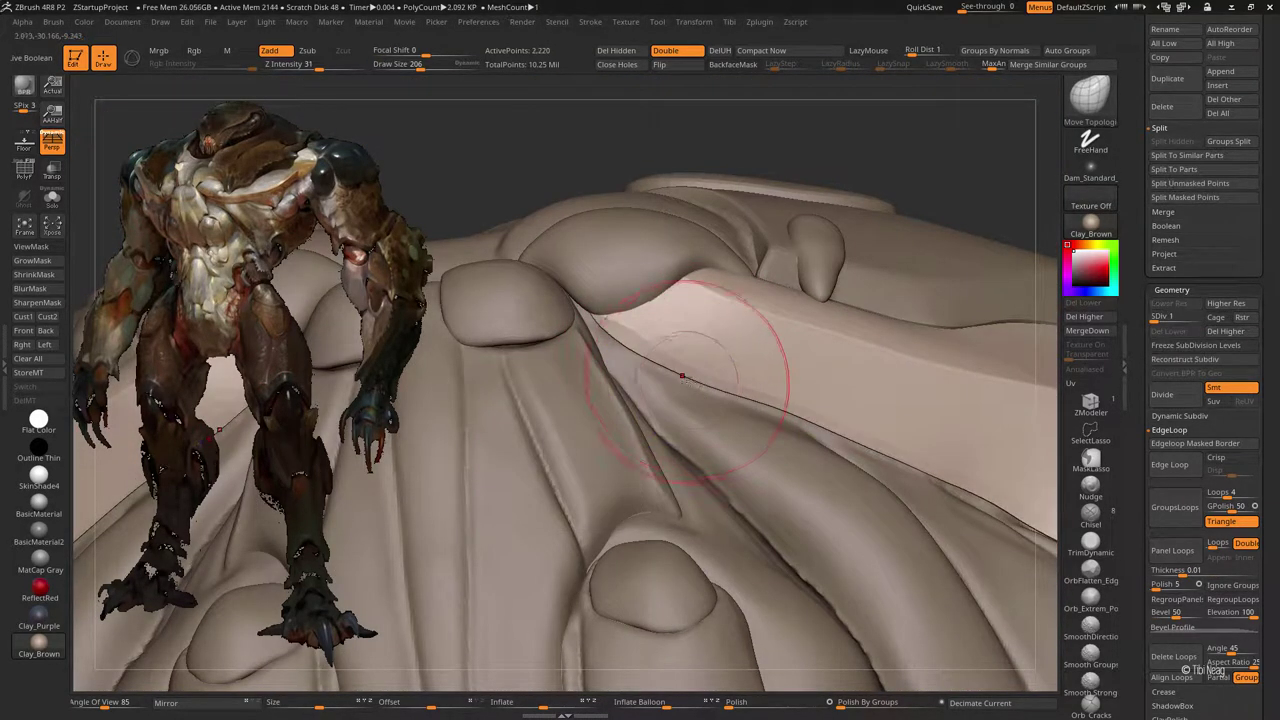
left_click_drag(784, 410, 760, 395, "shift")
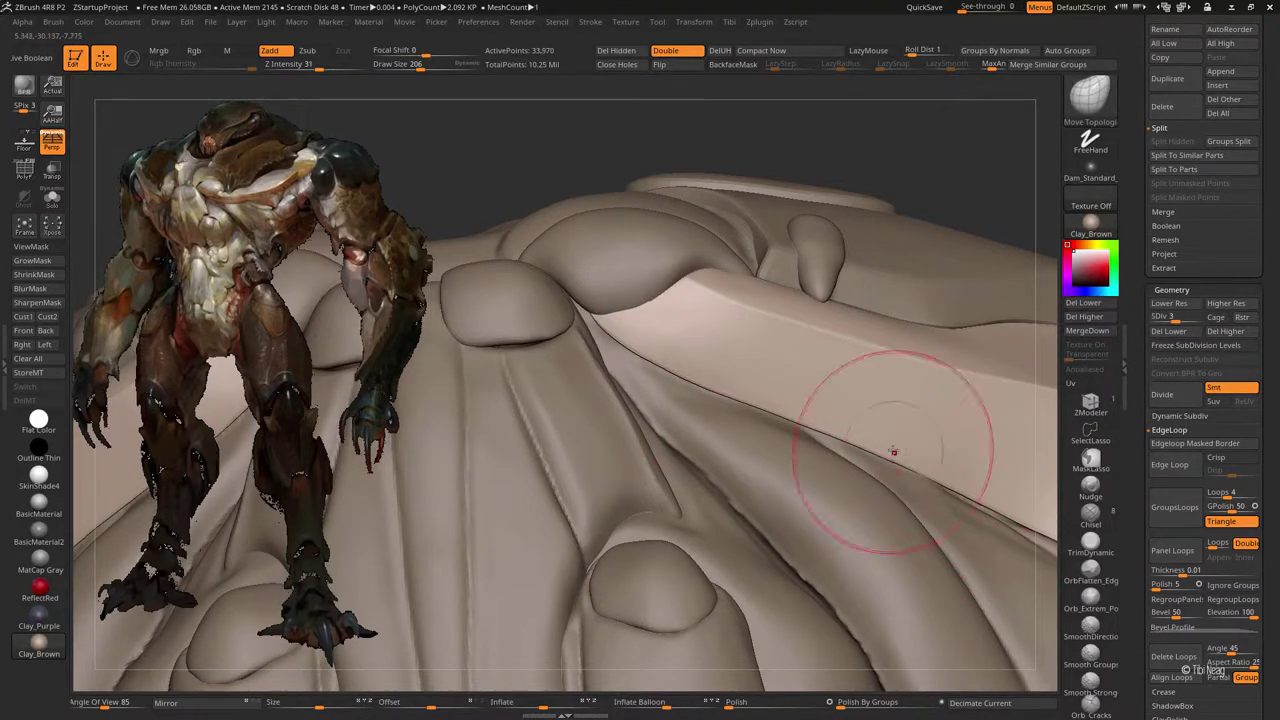
key("d")
key("d")
key("d")
mouse_move(597, 265)
left_mouse_down()
mouse_move(614, 314)
mouse_move(686, 400)
left_mouse_up()
Step: Switch to the hPolish brush with backface masking and briefly solo the active piece
key("b")
key("h")
key("p")
key("alt+s")
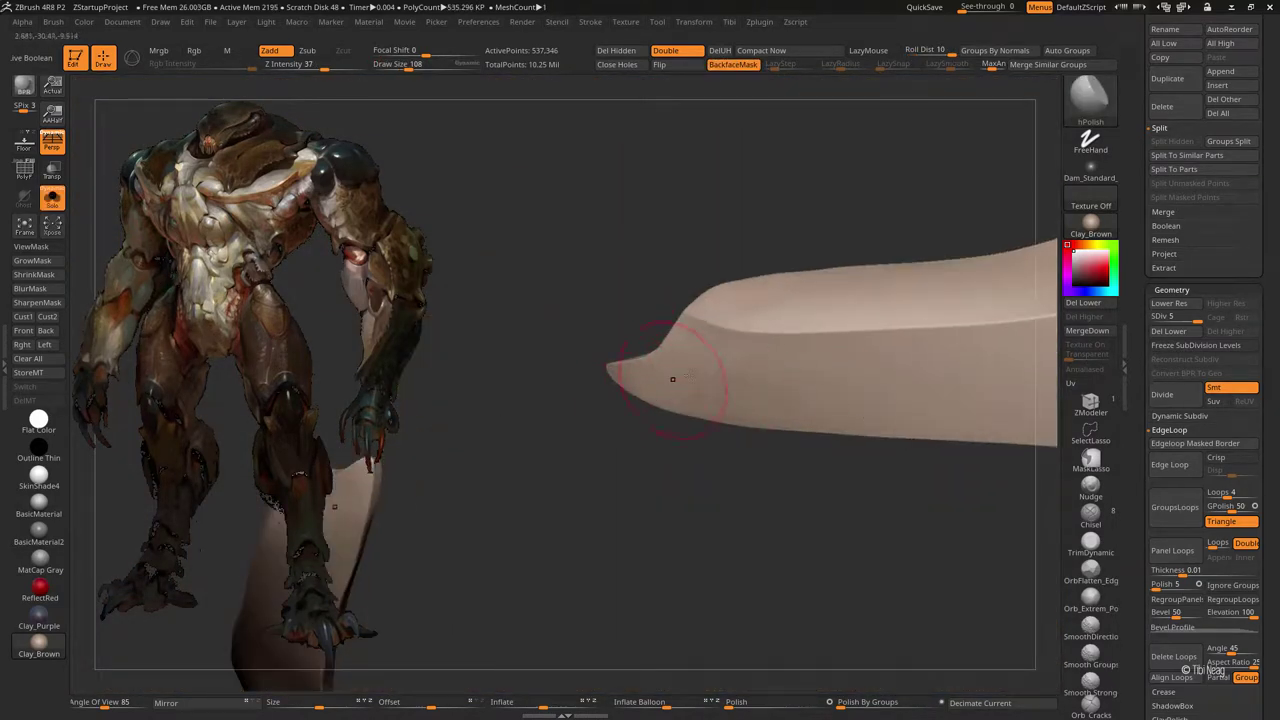
key("alt+s")
mouse_move(669, 209)
left_mouse_down()
mouse_move(663, 403)
mouse_move(645, 455)
mouse_move(887, 443)
mouse_move(840, 502)
left_mouse_up()
Step: Select bug_parts_3 with the Move brush and inspect the plate solo from several sides
left_click(641, 419, "alt")
key("b")
key("m")
key("v")
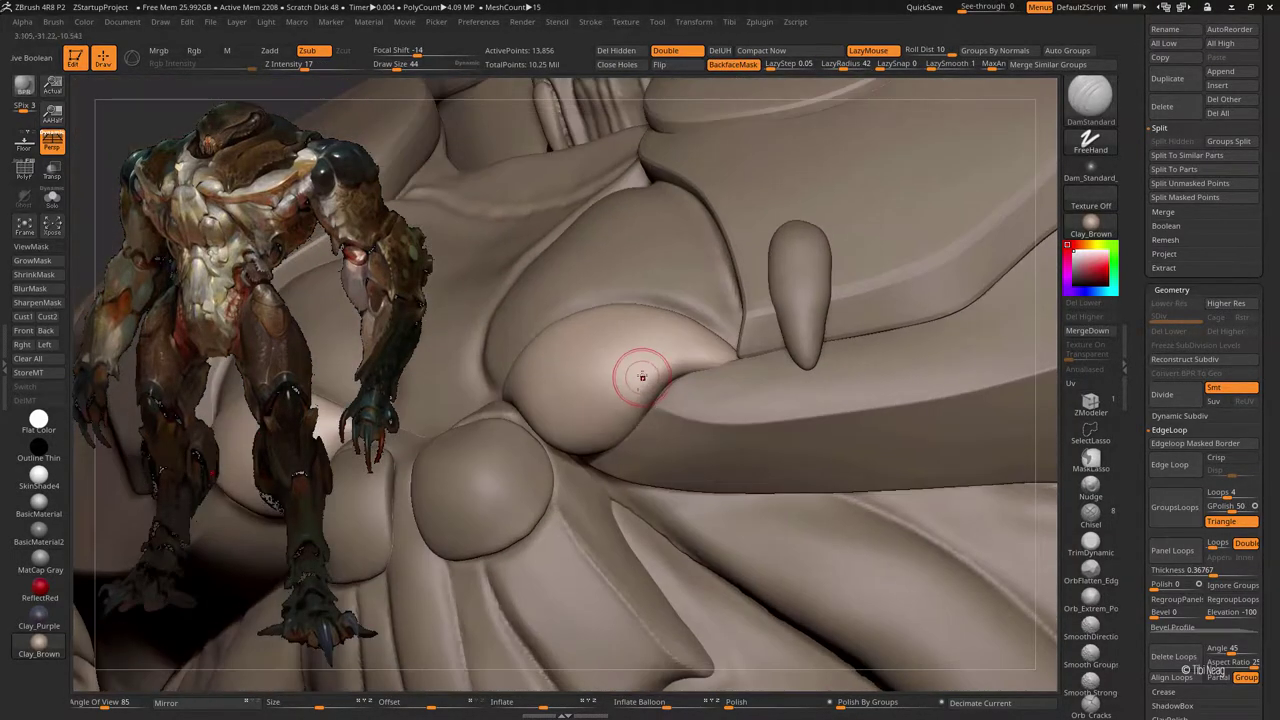
right_click_drag(642, 376, 612, 478)
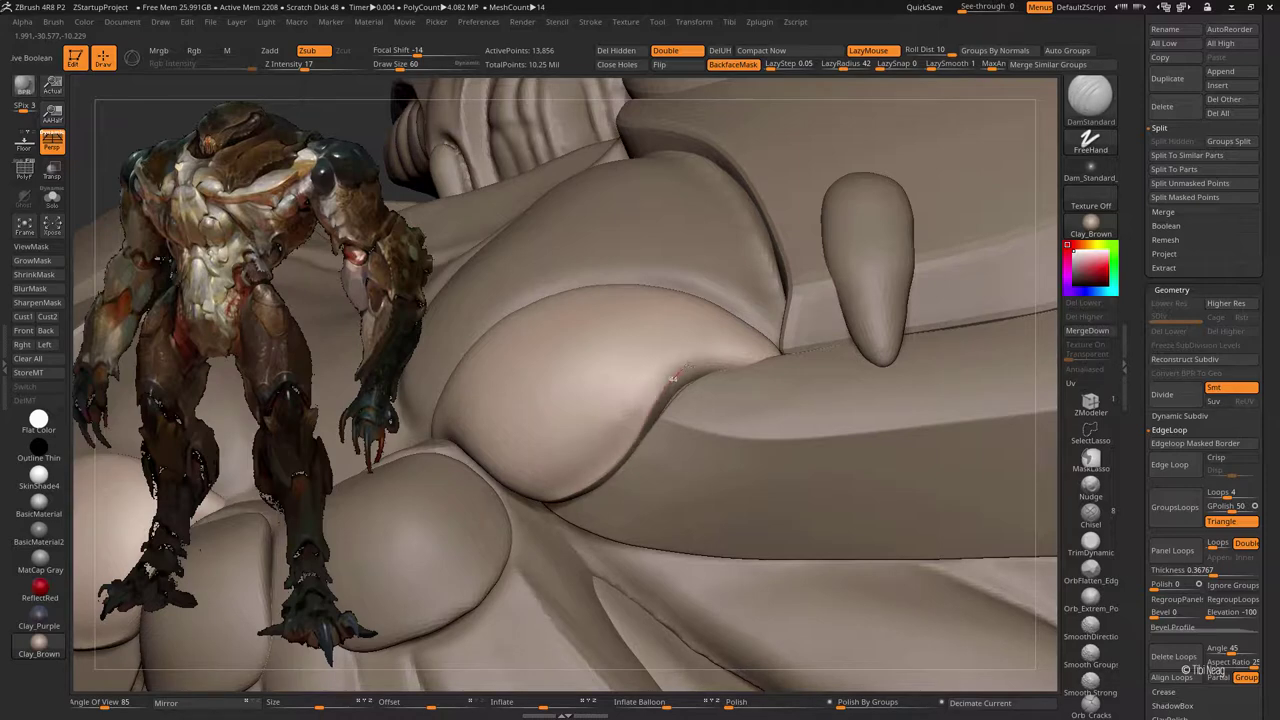
key("shift+s")
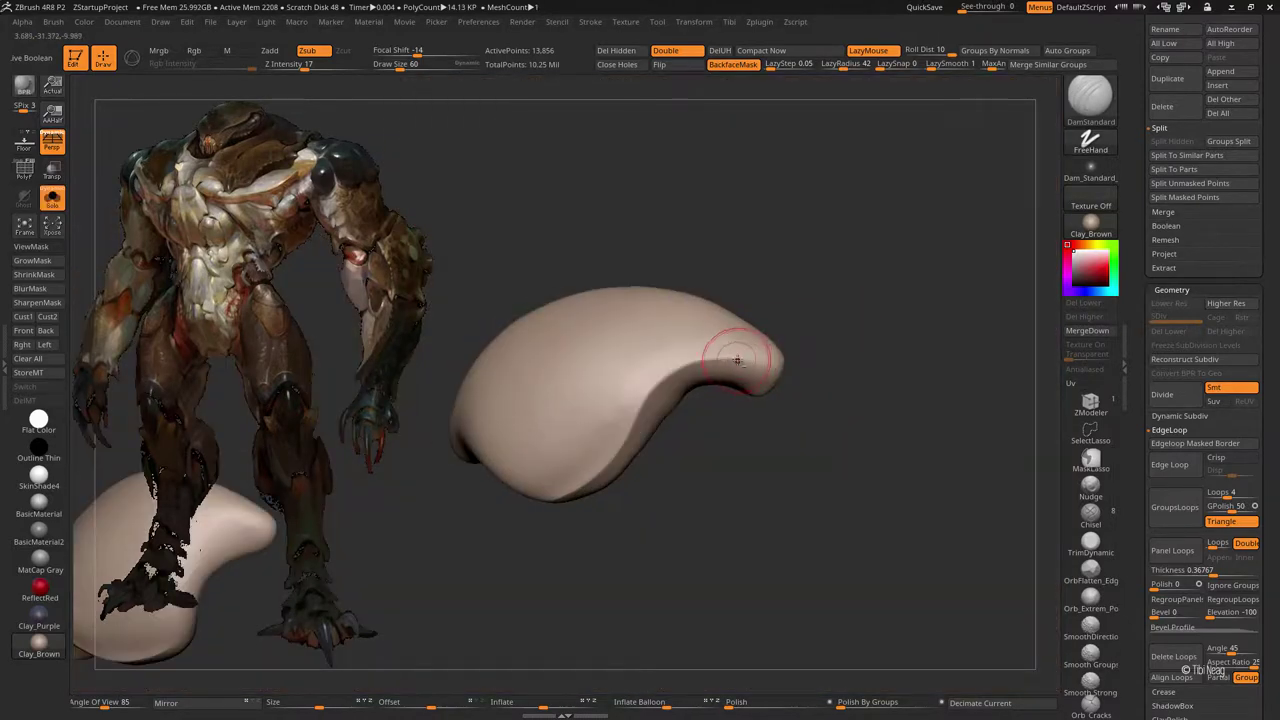
right_click_drag(757, 456, 586, 451)
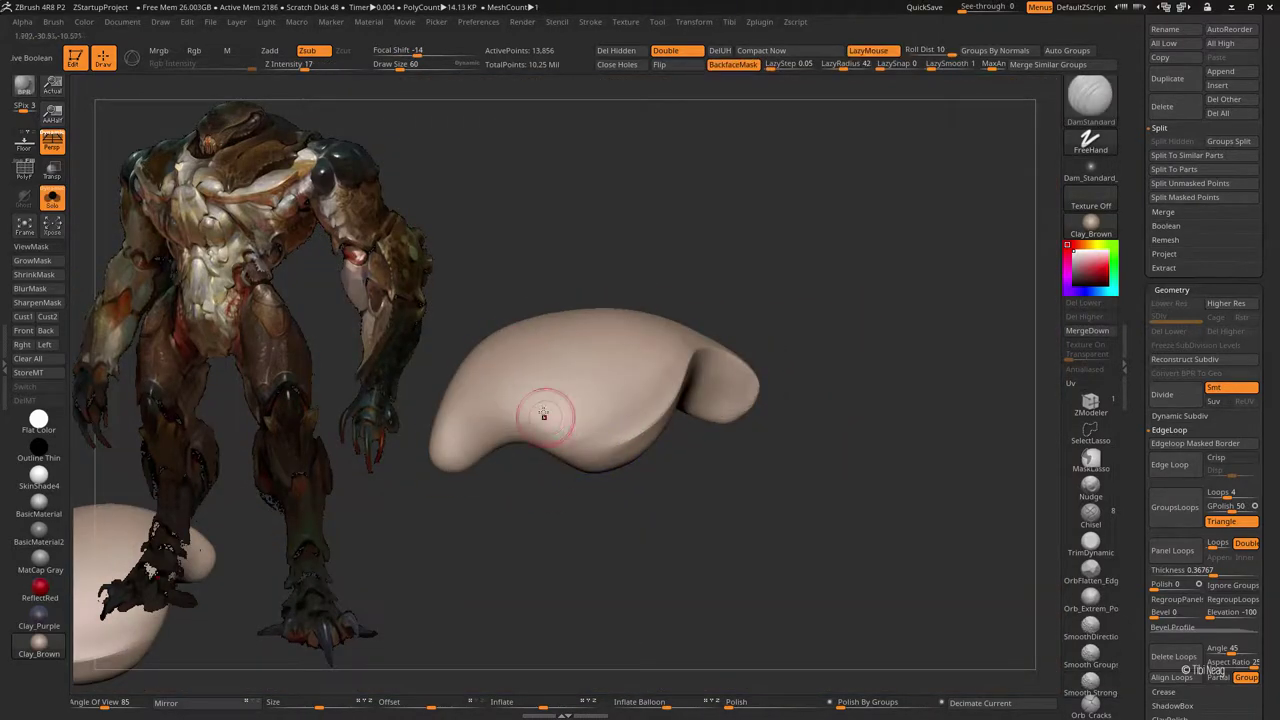
mouse_move(528, 414)
right_mouse_down()
mouse_move(500, 357)
mouse_move(510, 440)
mouse_move(496, 457)
right_mouse_up()
key("shift+s")
key("shift+s")
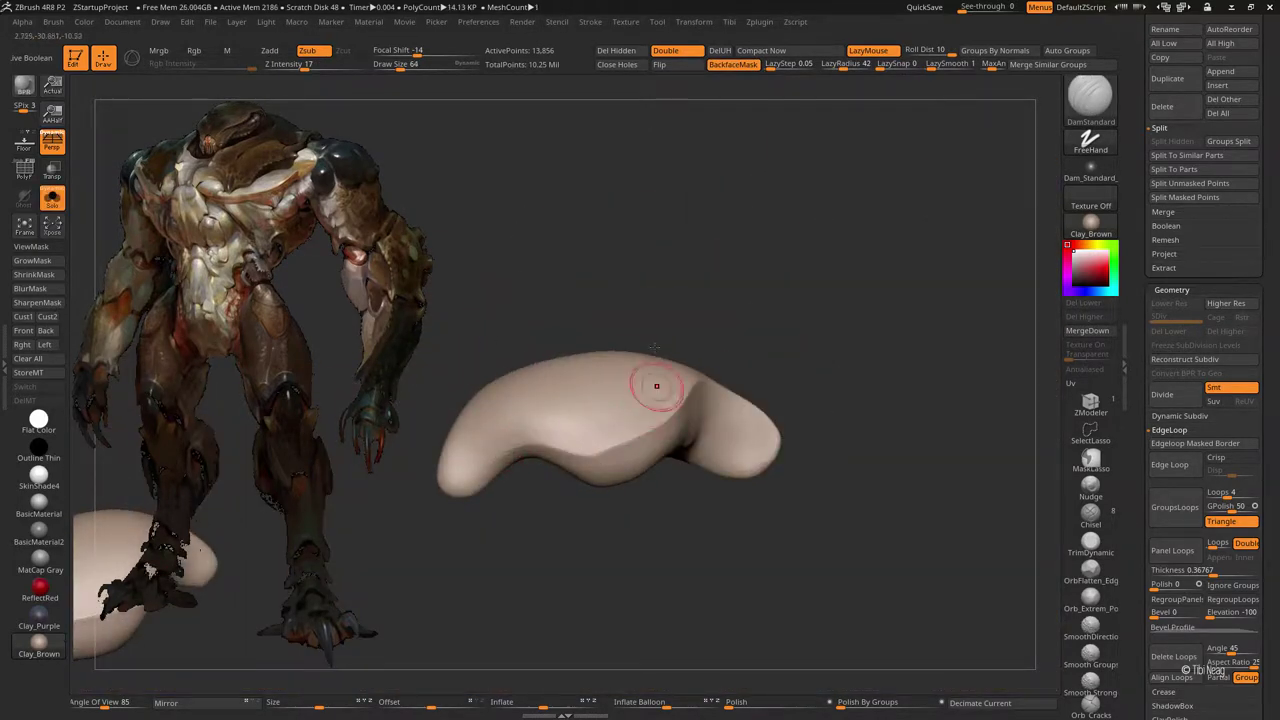
key("shift+s")
mouse_move(629, 182)
right_mouse_down()
mouse_move(586, 457)
mouse_move(600, 272)
mouse_move(585, 280)
mouse_move(654, 241)
right_mouse_up()
Step: Reselect Move, frame the model, and reduce the brush size for the chest plates
key("b")
key("m")
key("v")
key("f")
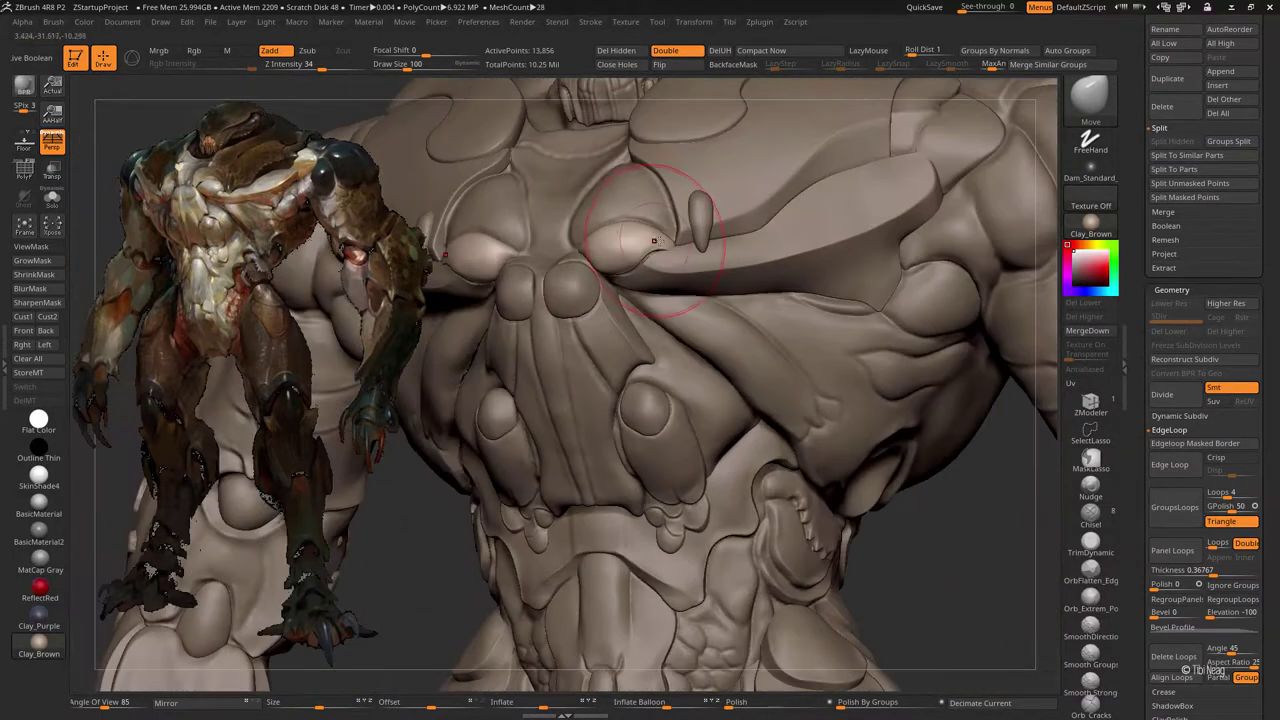
key("space")
left_click_drag(654, 241, 620, 241)
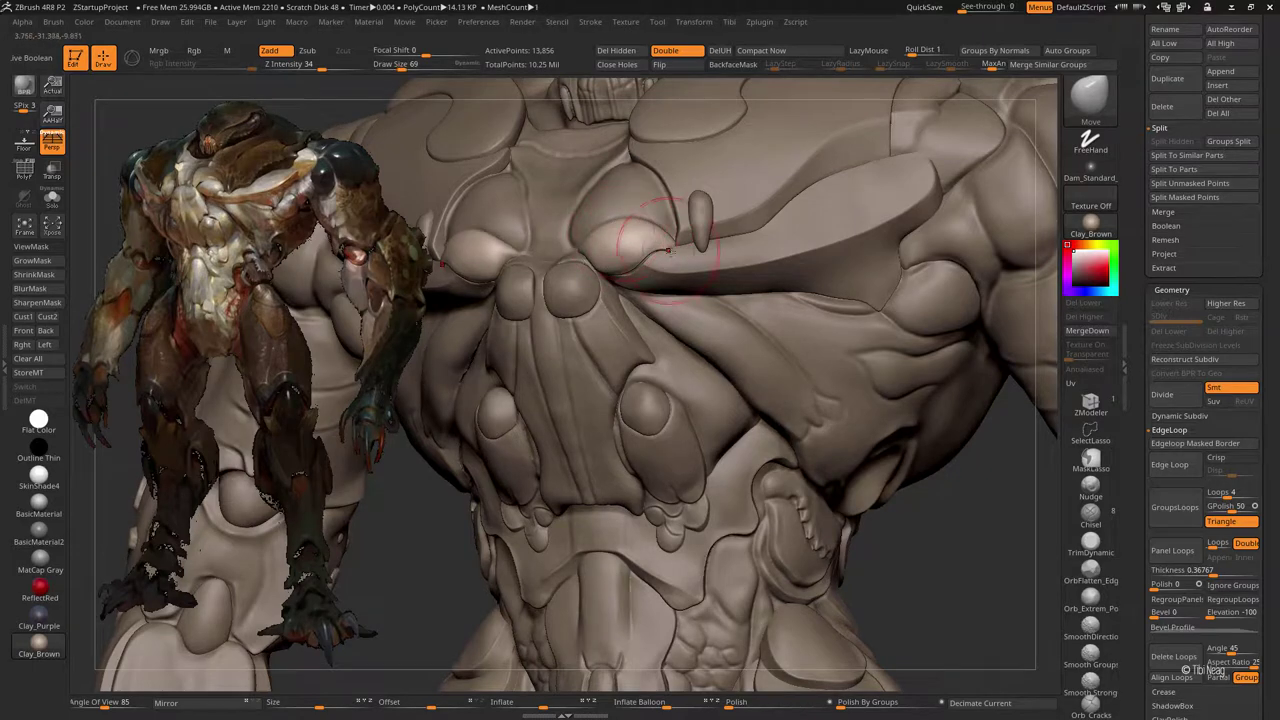
mouse_move(627, 262)
right_mouse_down()
mouse_move(650, 300)
mouse_move(680, 252)
mouse_move(600, 257)
right_mouse_up()
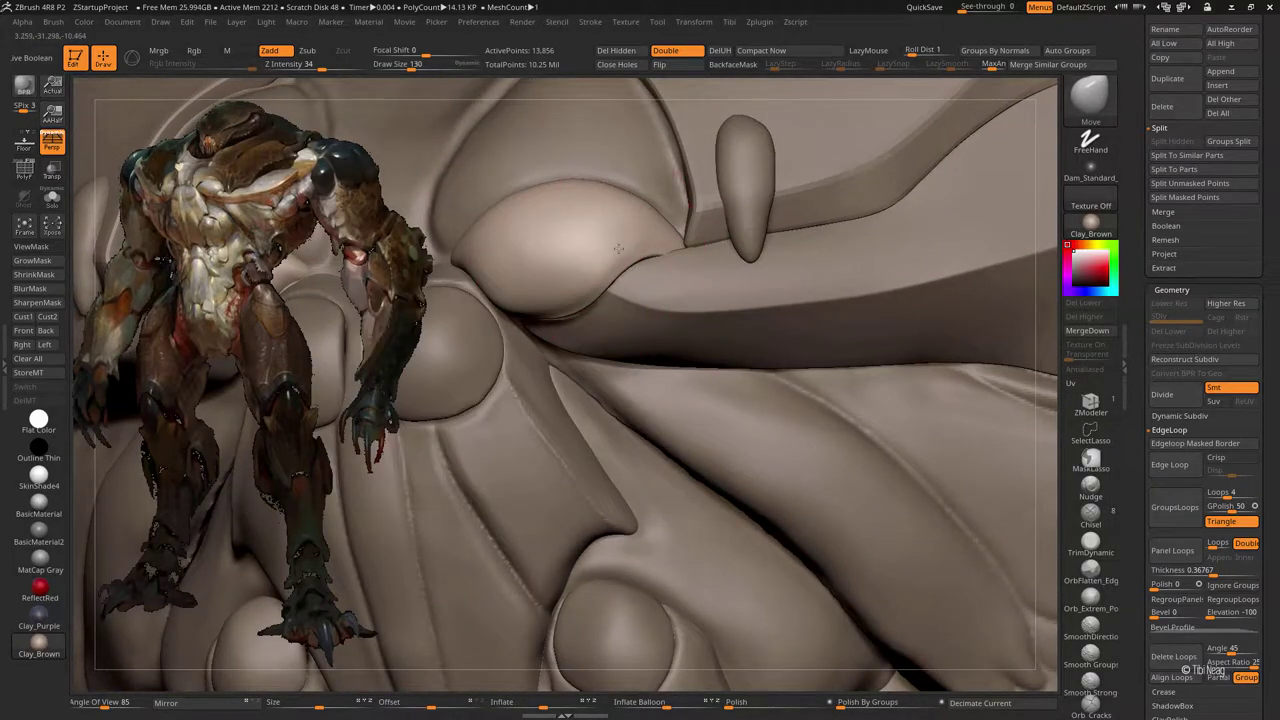
Step: Toggle between bug_parts_26 and bug_parts_3 while zooming in on the chest
left_click(618, 248, "alt")
right_click_drag(528, 286, 587, 337)
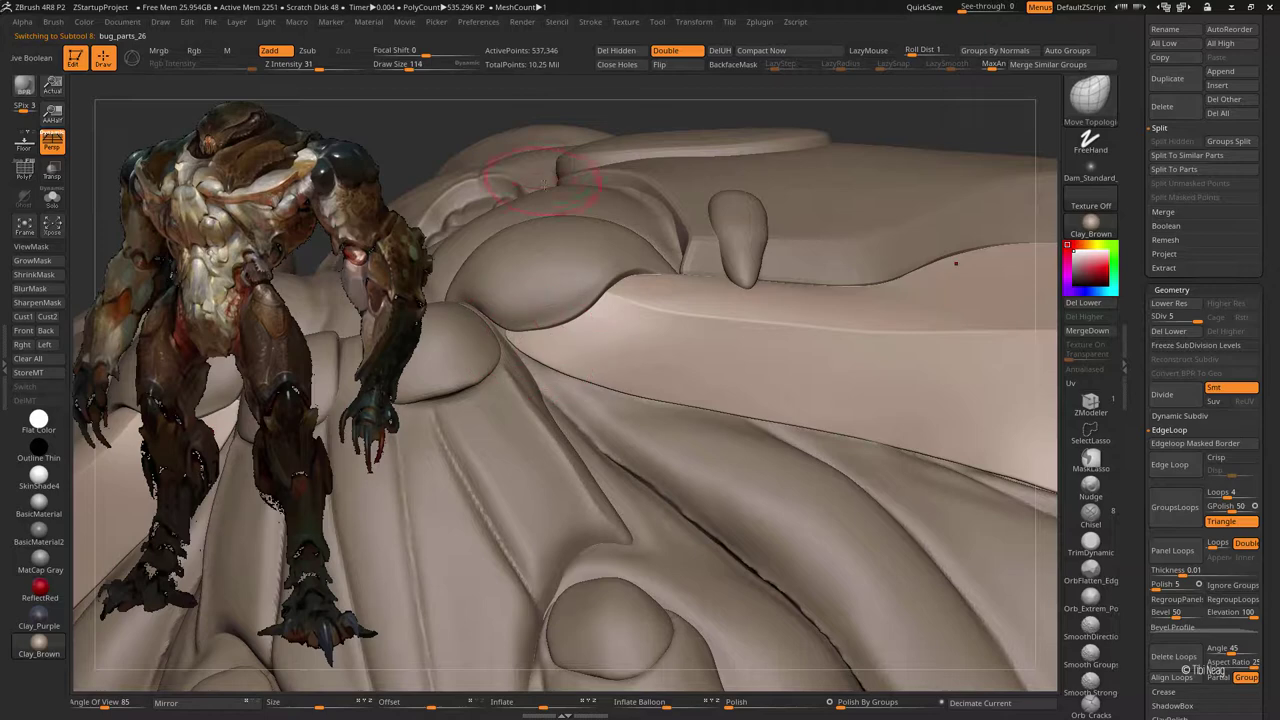
right_click_drag(541, 180, 569, 257)
left_click(540, 355, "alt")
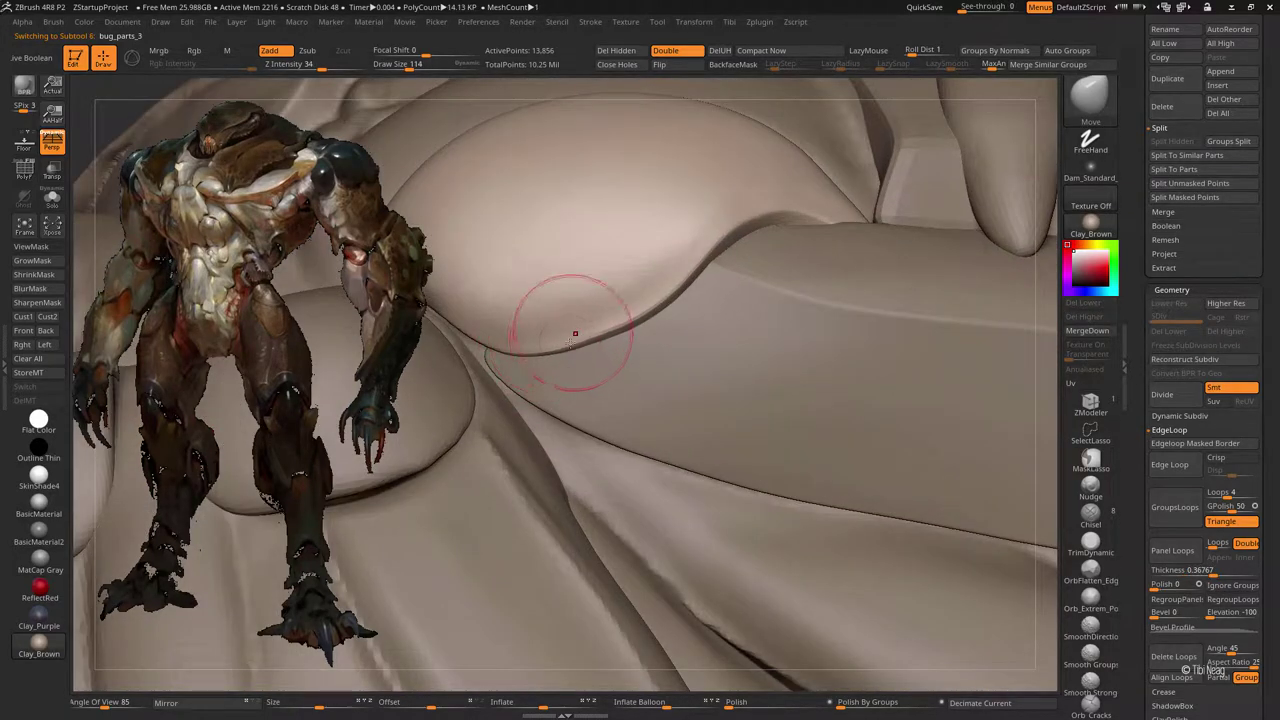
mouse_move(540, 300)
right_mouse_down()
mouse_move(460, 152)
mouse_move(652, 384)
right_mouse_up()
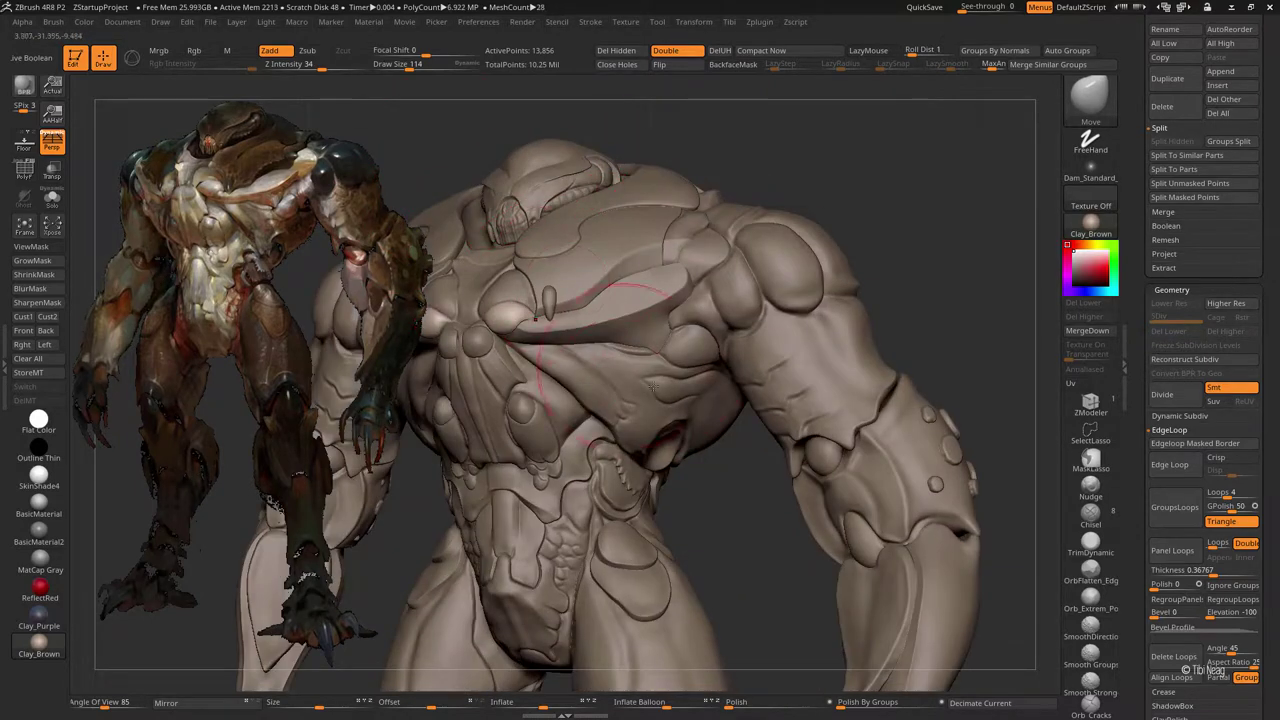
right_click_drag(441, 329, 590, 286, "ctrl")
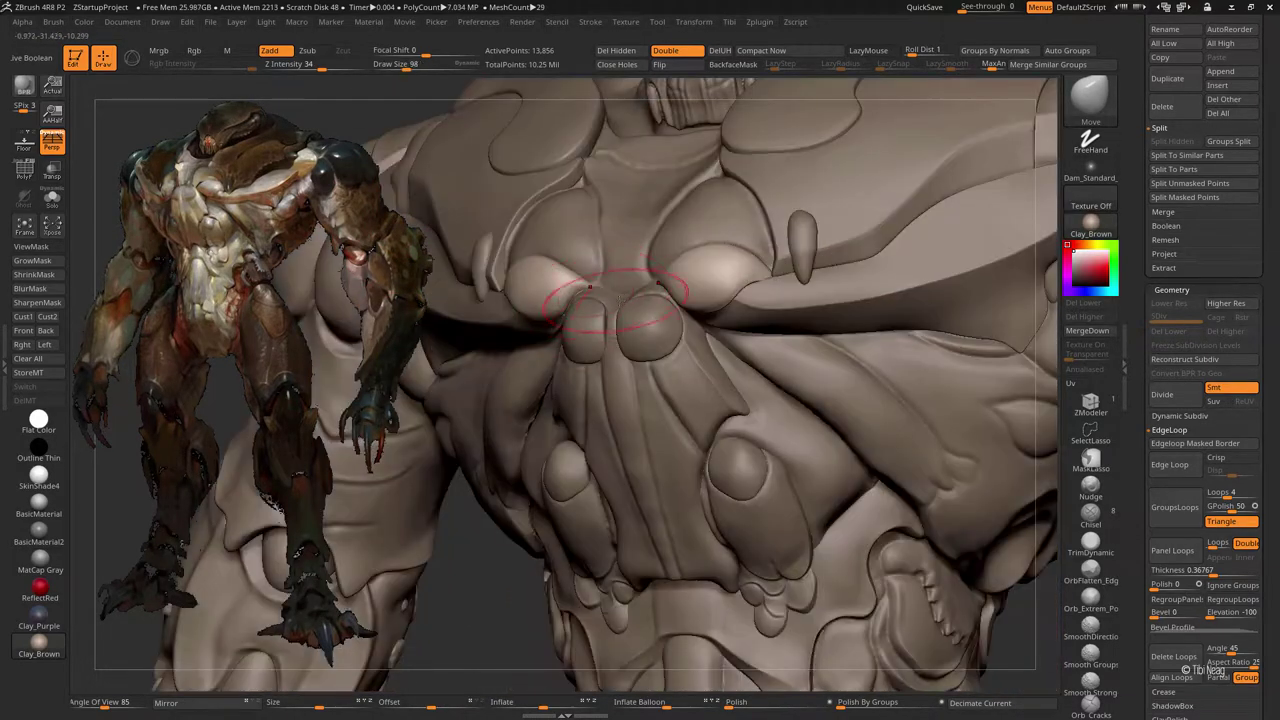
right_click_drag(657, 333, 656, 338, "ctrl")
Step: Select bug_parts_2 and switch from Inflate to Move for the two chest pads
left_click(656, 338, "alt")
right_click_drag(610, 373, 622, 315)
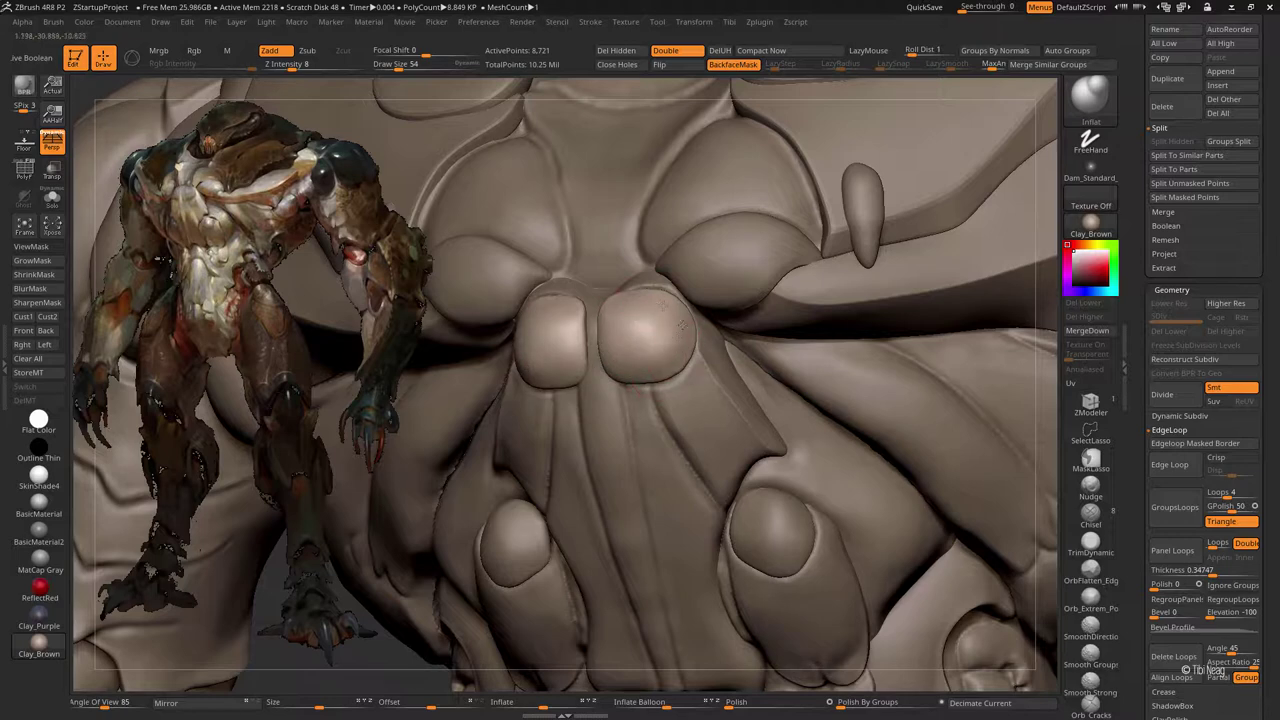
key("b")
key("m")
key("v")
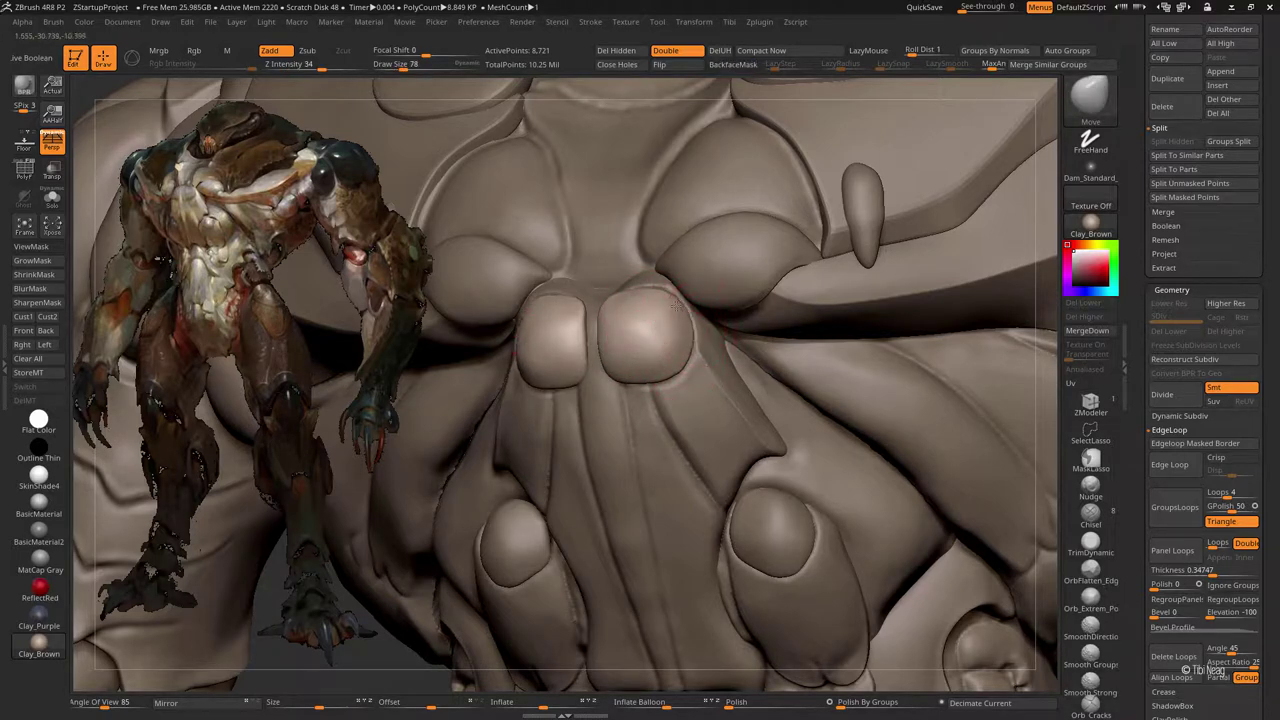
mouse_move(650, 298)
right_mouse_down()
mouse_move(651, 272)
mouse_move(641, 409)
mouse_move(688, 420)
mouse_move(700, 405)
mouse_move(660, 400)
mouse_move(654, 369)
mouse_move(723, 357)
right_mouse_up()
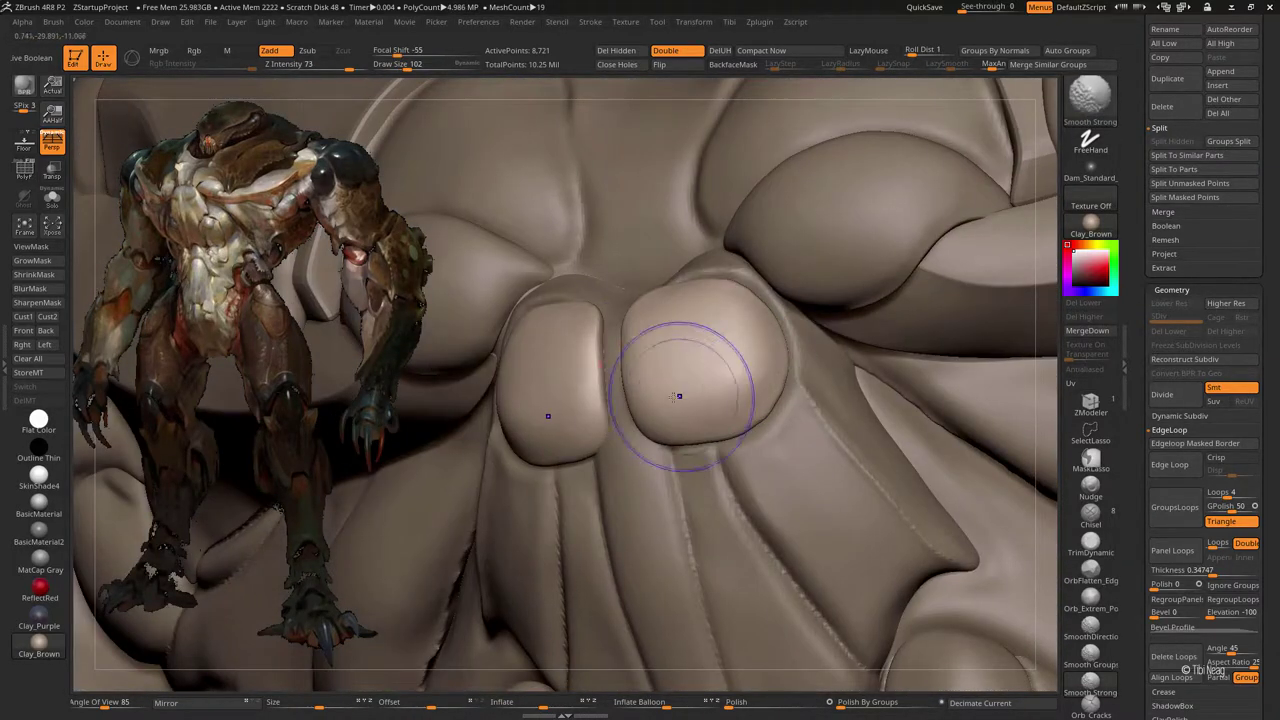
mouse_move(679, 396)
right_mouse_down()
mouse_move(500, 434)
mouse_move(514, 457)
mouse_move(570, 420)
mouse_move(604, 330)
right_mouse_up()
Step: Mask a strip down the middle of the central chest plate and try its transform line
left_click(604, 316, "alt")
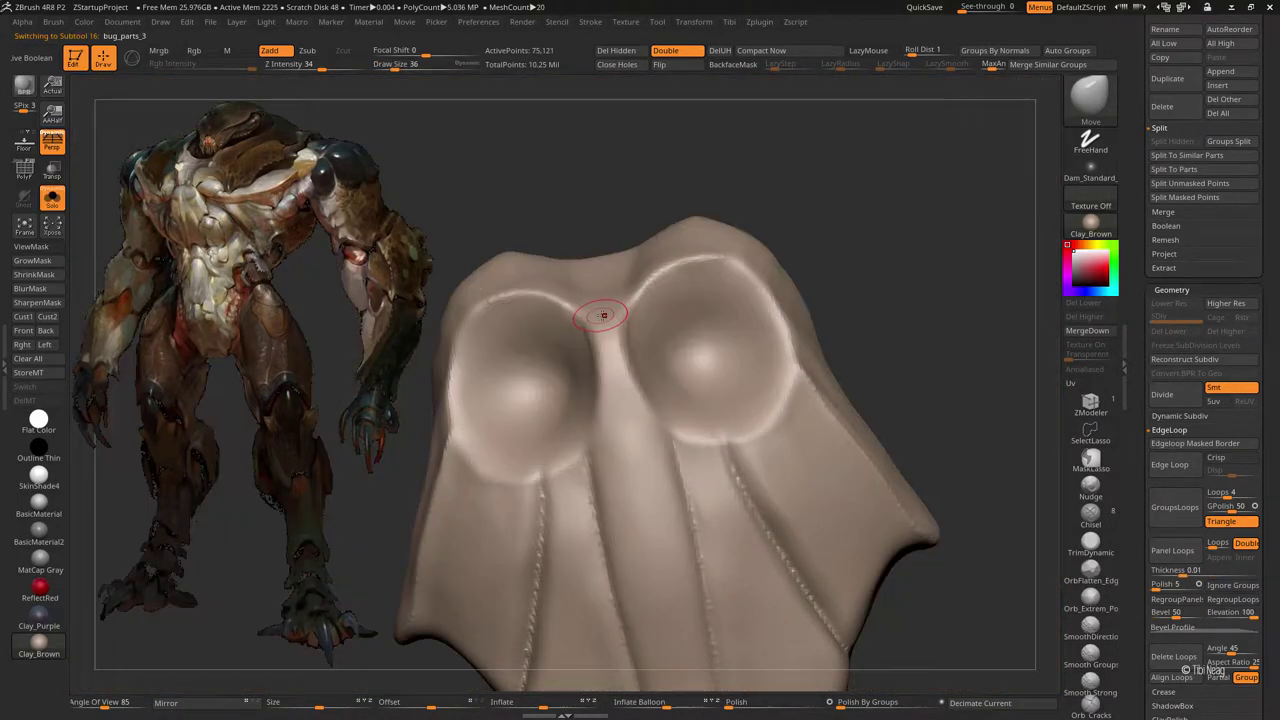
mouse_move(604, 316)
left_mouse_down("ctrl")
mouse_move(625, 415)
mouse_move(648, 444)
left_mouse_up("ctrl")
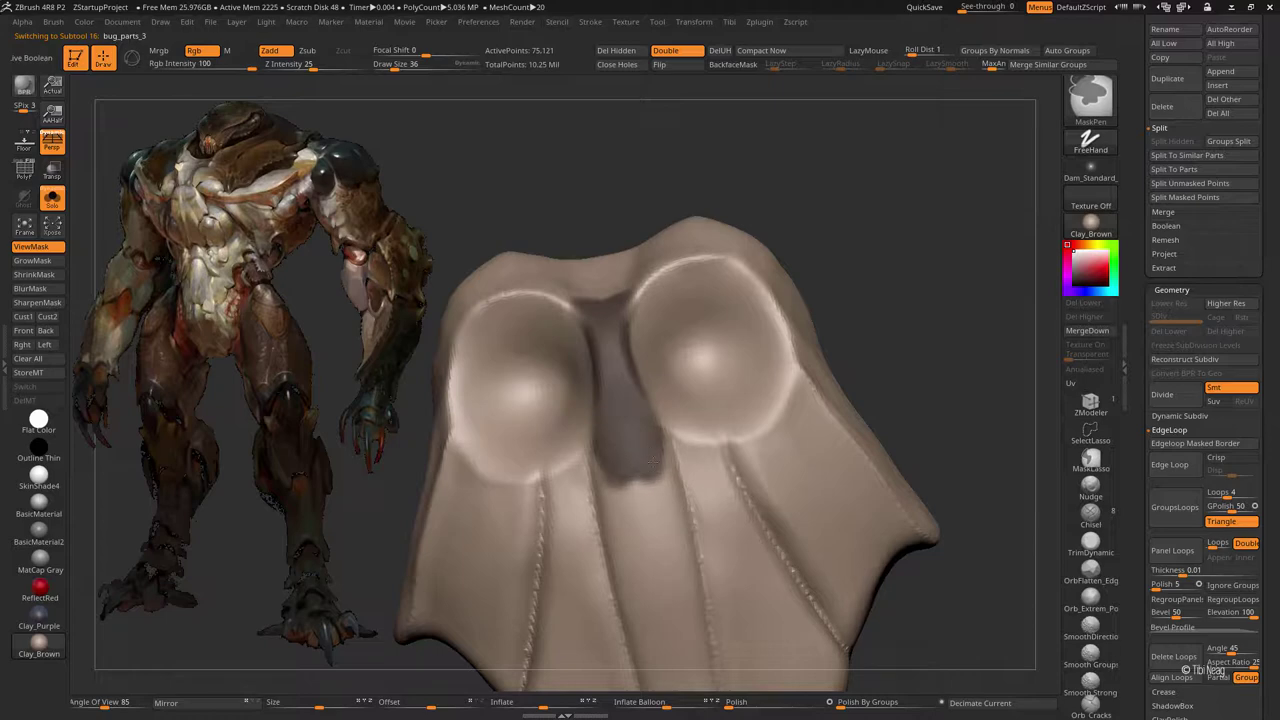
mouse_move(737, 323)
right_mouse_down()
mouse_move(641, 396)
mouse_move(600, 257)
right_mouse_up()
mouse_move(680, 222)
right_mouse_down()
mouse_move(843, 146)
mouse_move(660, 226)
mouse_move(600, 380)
right_mouse_up()
key("r")
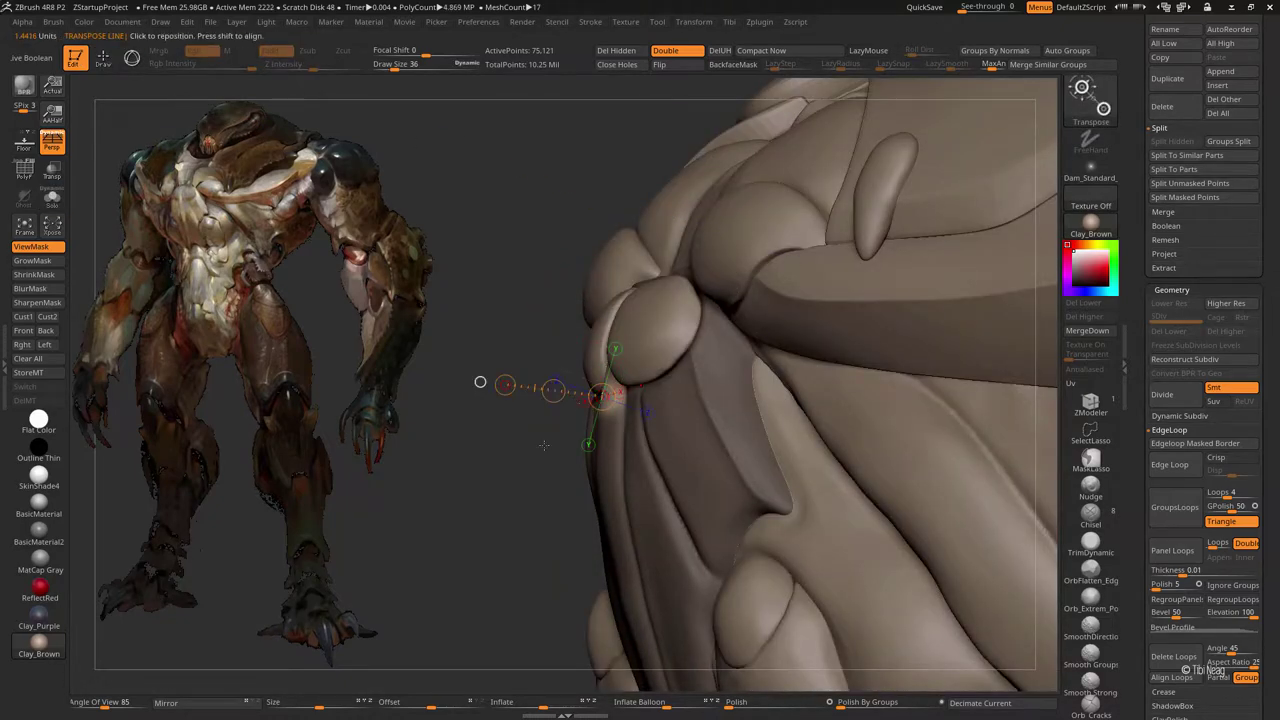
mouse_move(543, 444)
right_mouse_down()
mouse_move(540, 430)
mouse_move(600, 400)
right_mouse_up()
key("q")
Step: Solo the chest plate in front view and switch from Clay to a slightly smaller Move brush
left_click(51, 197)
right_click_drag(657, 300, 609, 403, "shift")
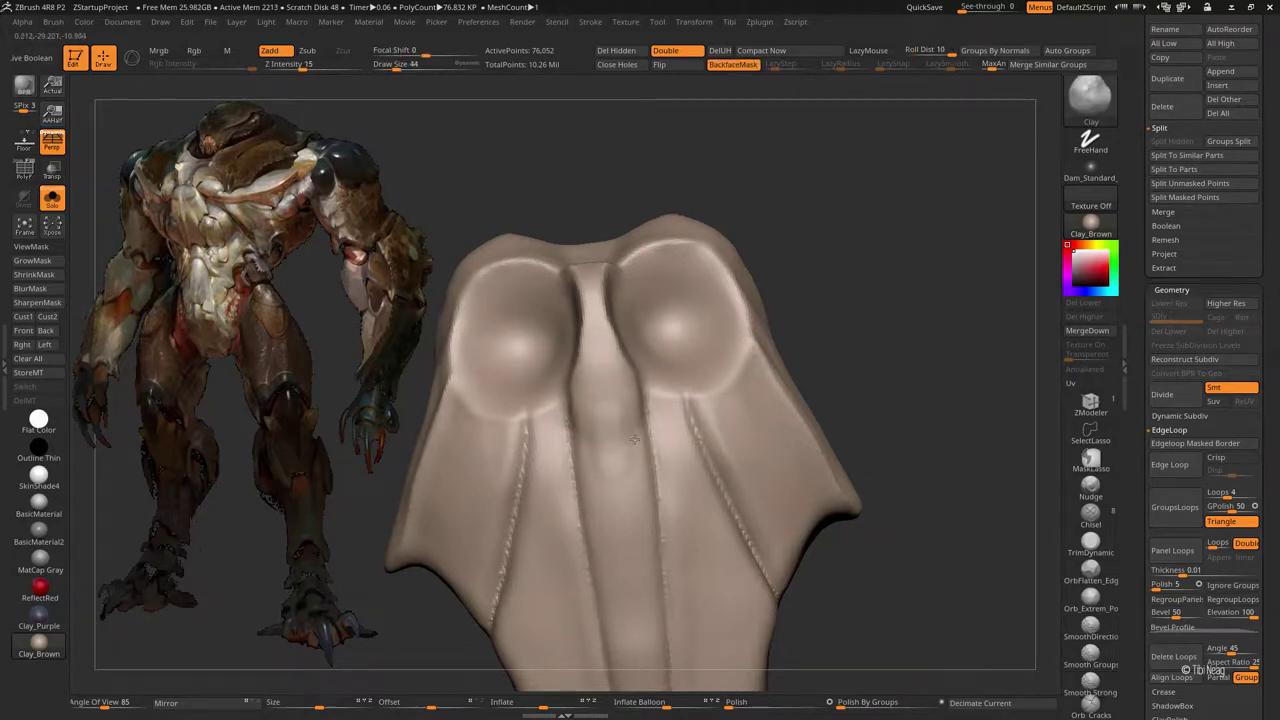
key("bracketright")
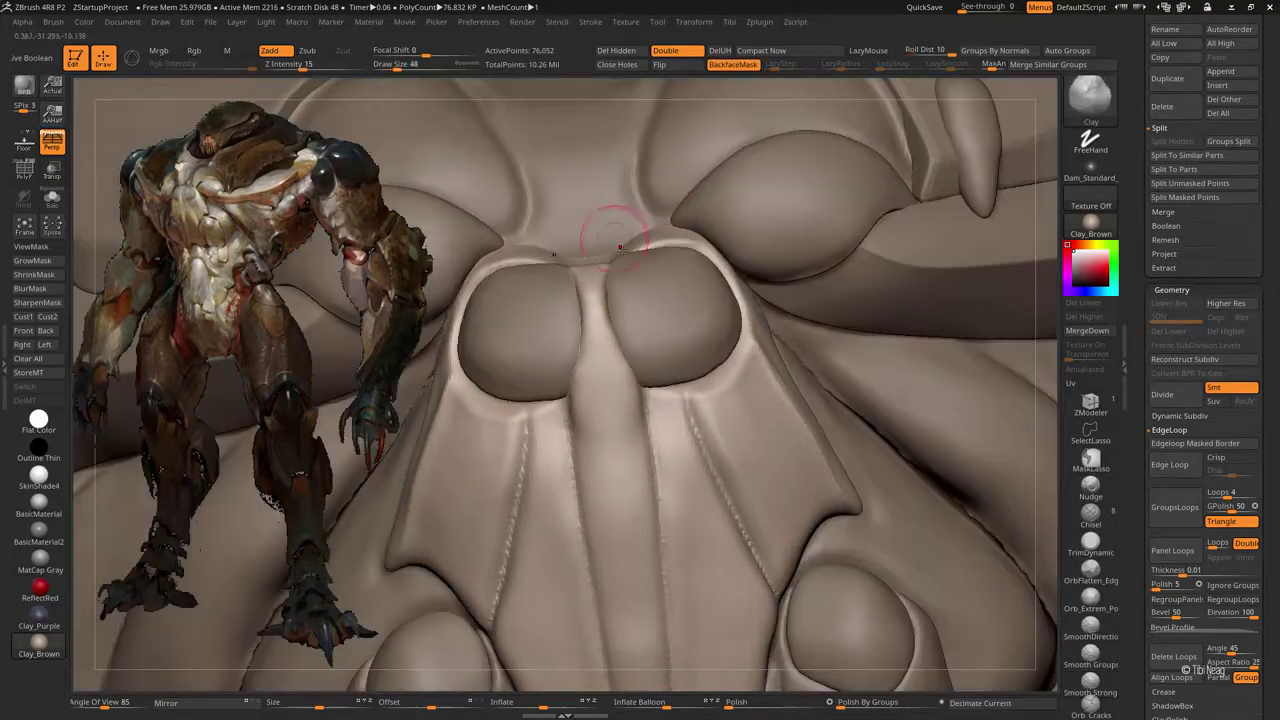
key("b")
key("m")
key("v")
key("bracketleft")
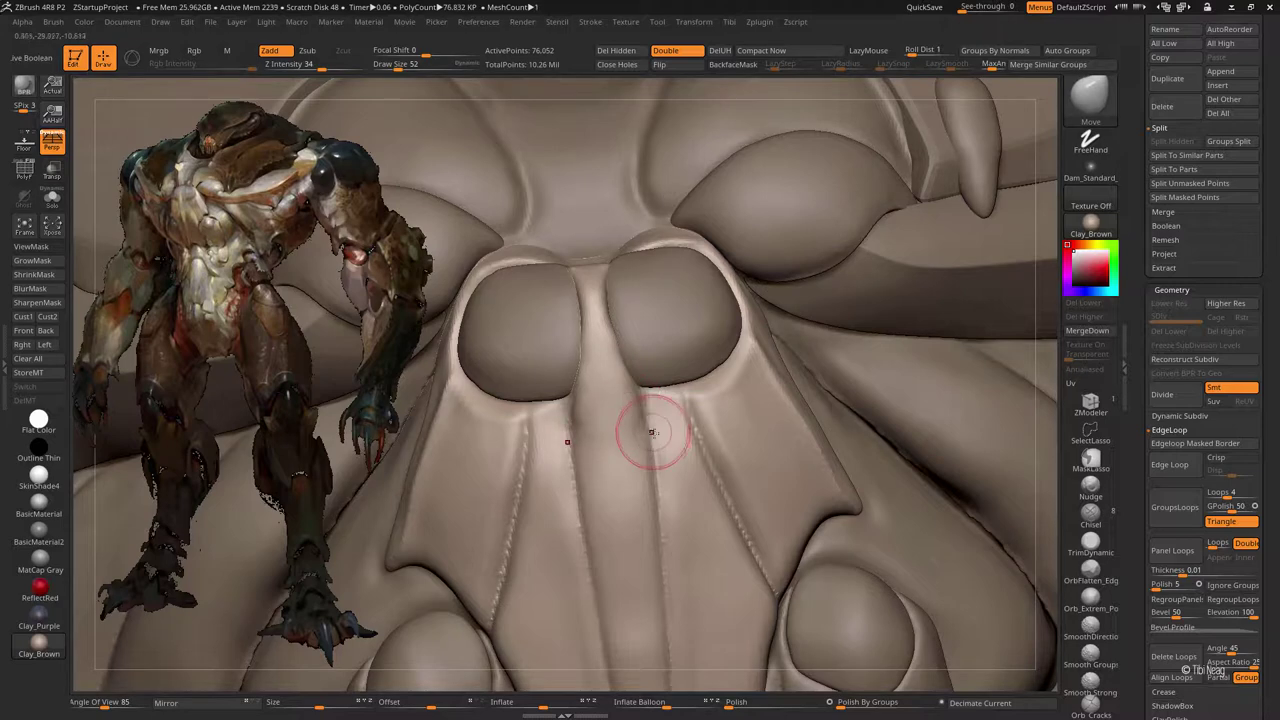
key("bracketleft")
key("bracketleft")
mouse_move(587, 262)
right_mouse_down()
mouse_move(589, 274)
mouse_move(566, 258)
right_mouse_up()
Step: Switch to ClayBuildup, toggle solo, and select bug_parts_2 for editing
key("b")
key("c")
key("l")
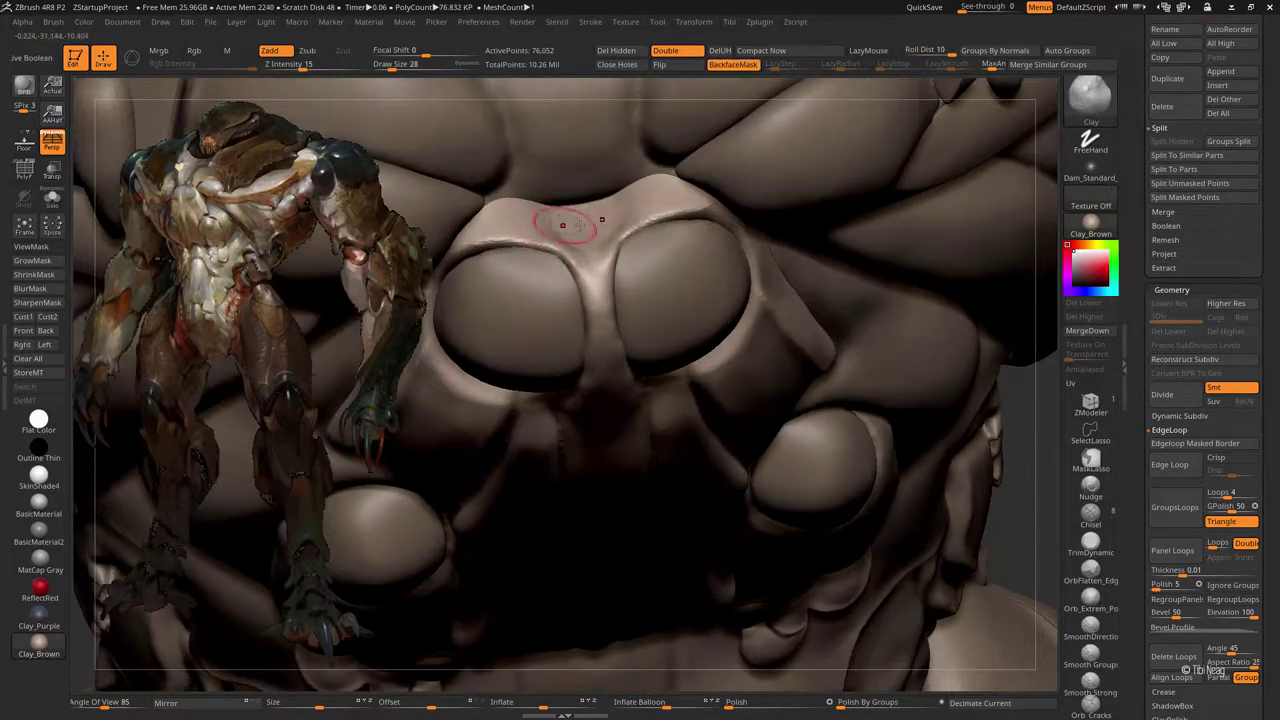
key("alt+s")
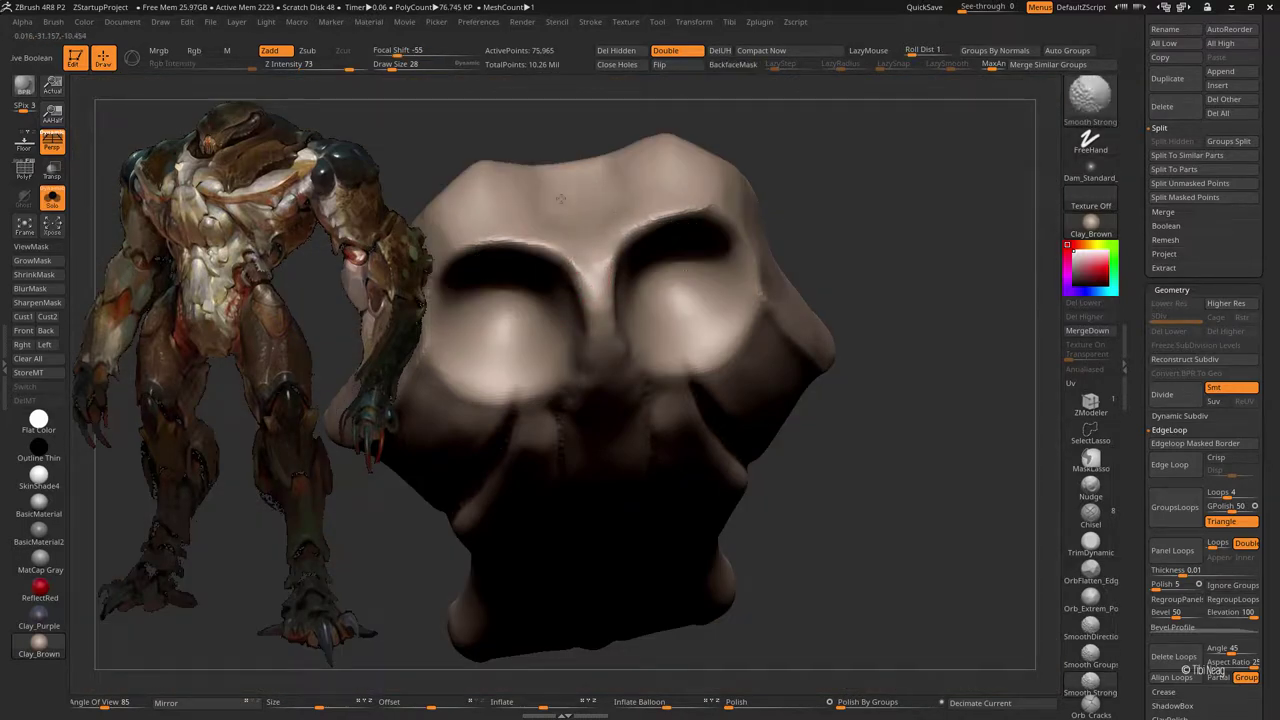
key("alt+s")
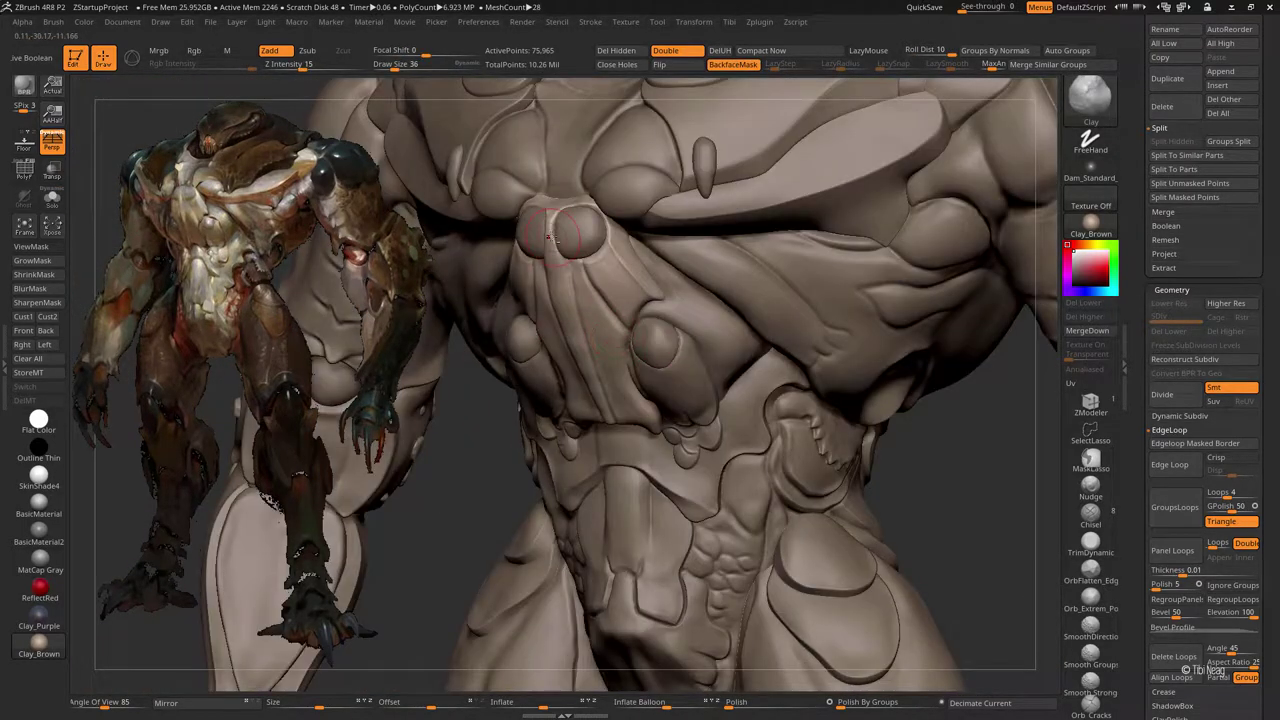
left_click(548, 236, "alt")
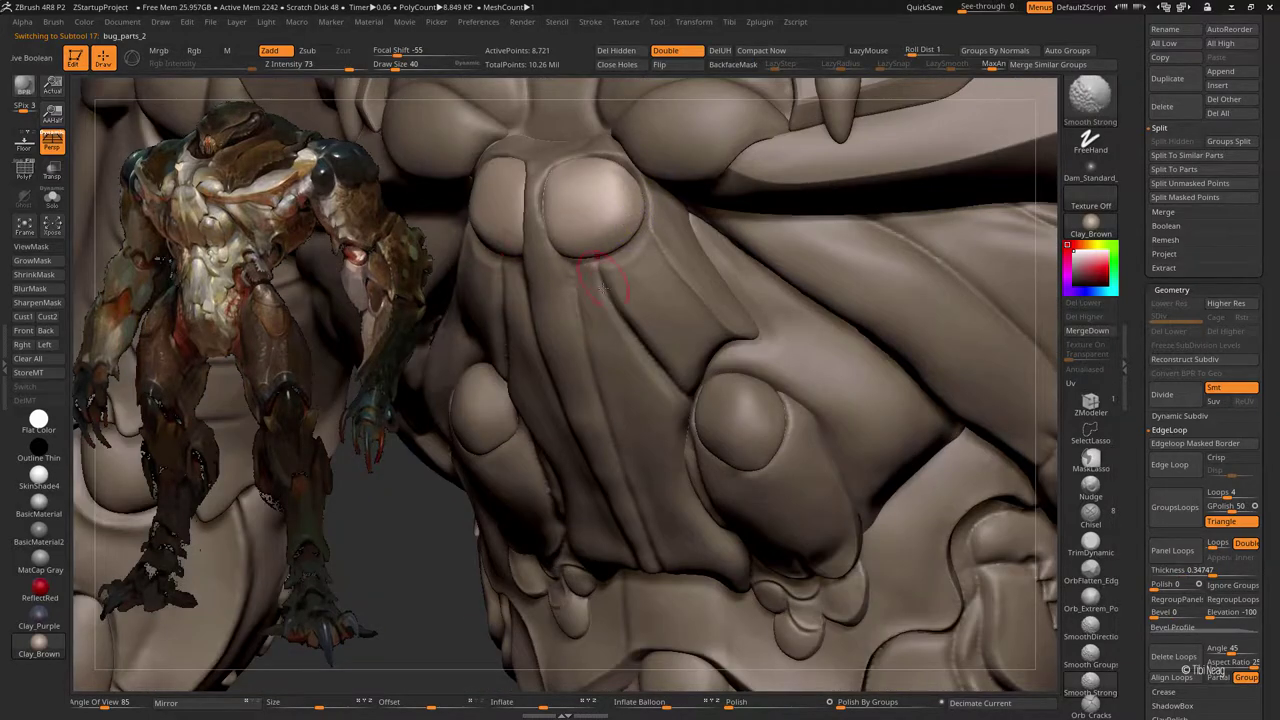
mouse_move(600, 286)
right_mouse_down()
mouse_move(562, 258)
mouse_move(618, 234)
right_mouse_up()
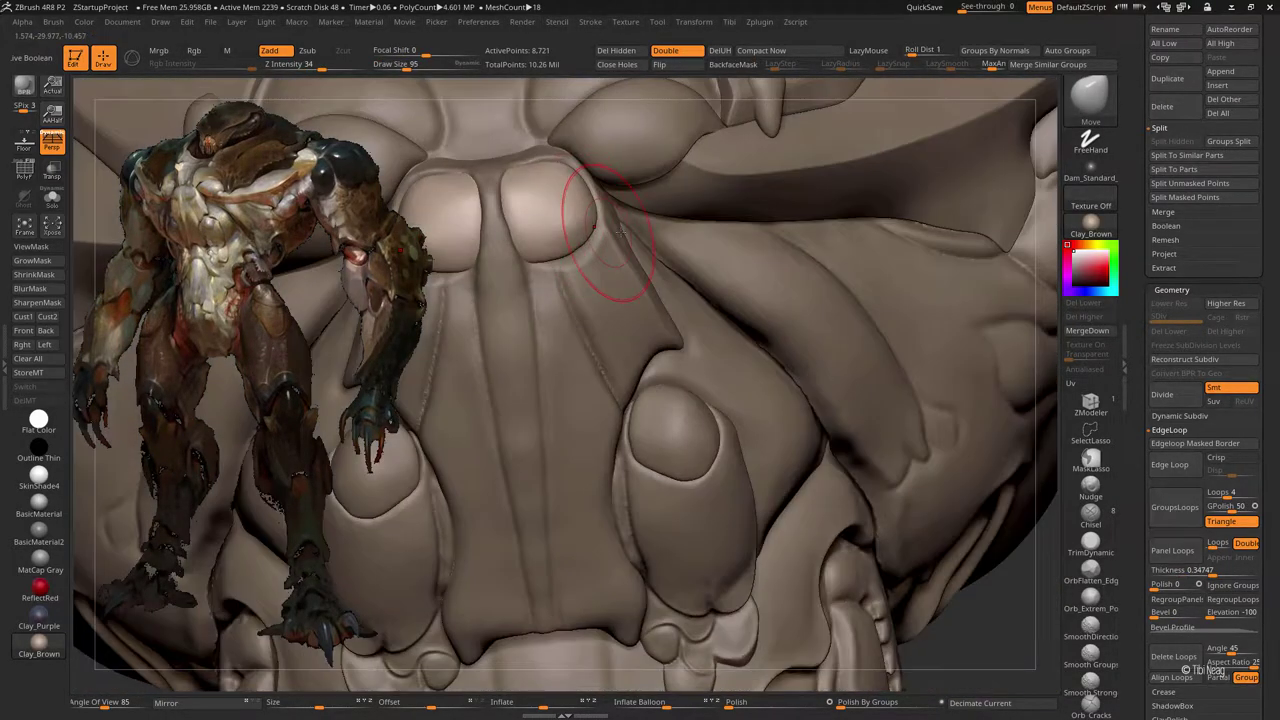
Step: Reduce brush size, reselect bug_parts_2, and frame the chest with the Inflate brush ready
key("space")
left_click(507, 243, "alt")
left_click(527, 264, "alt")
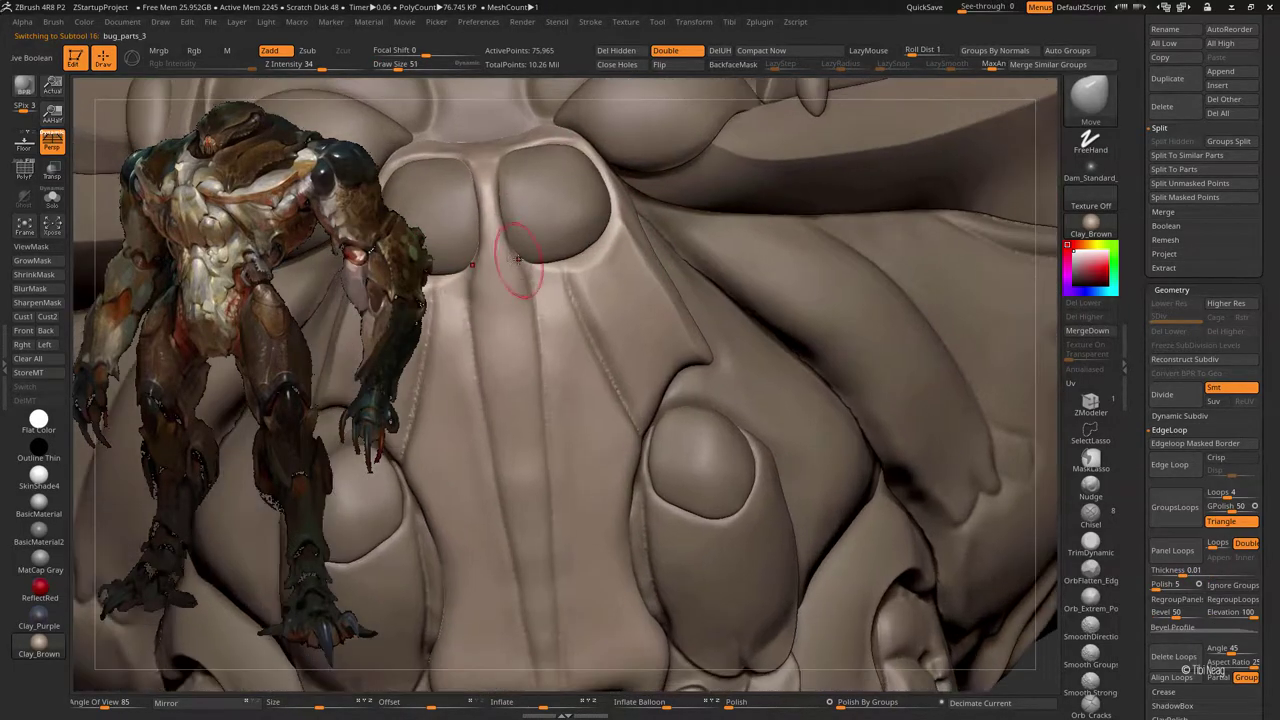
mouse_move(527, 264)
right_mouse_down()
mouse_move(572, 240)
mouse_move(531, 180)
mouse_move(528, 200)
right_mouse_up()
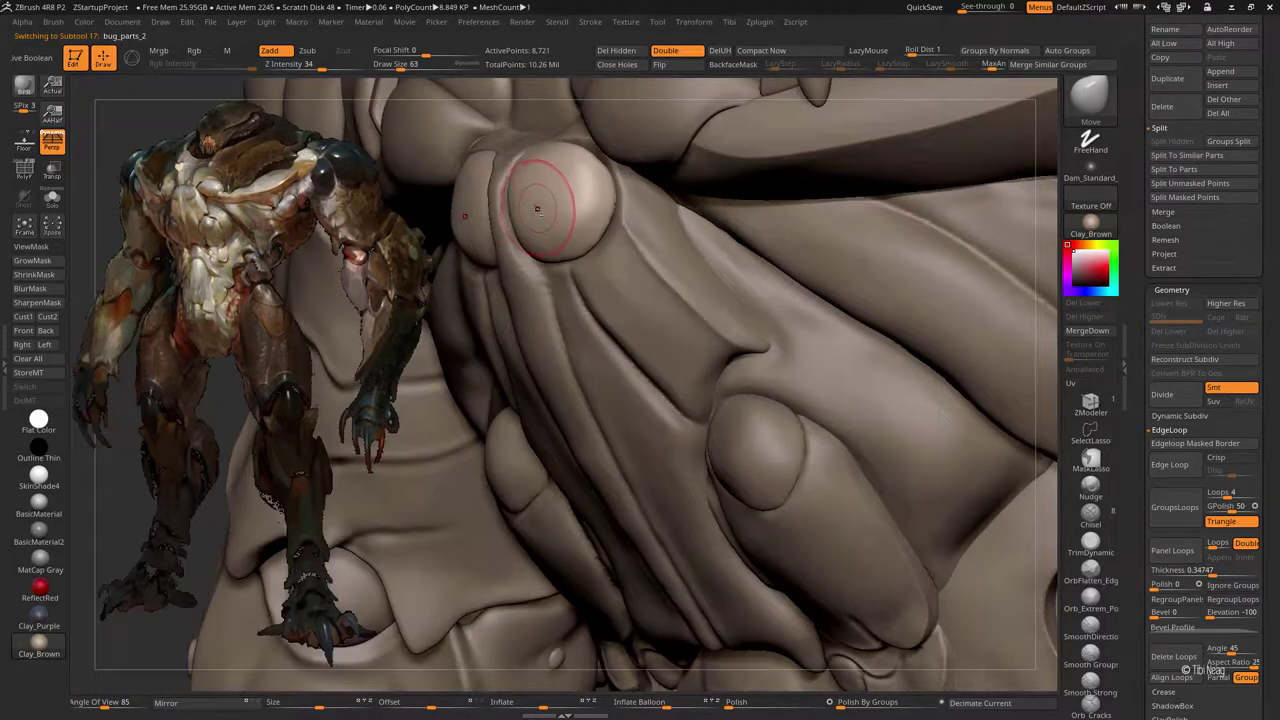
key("f")
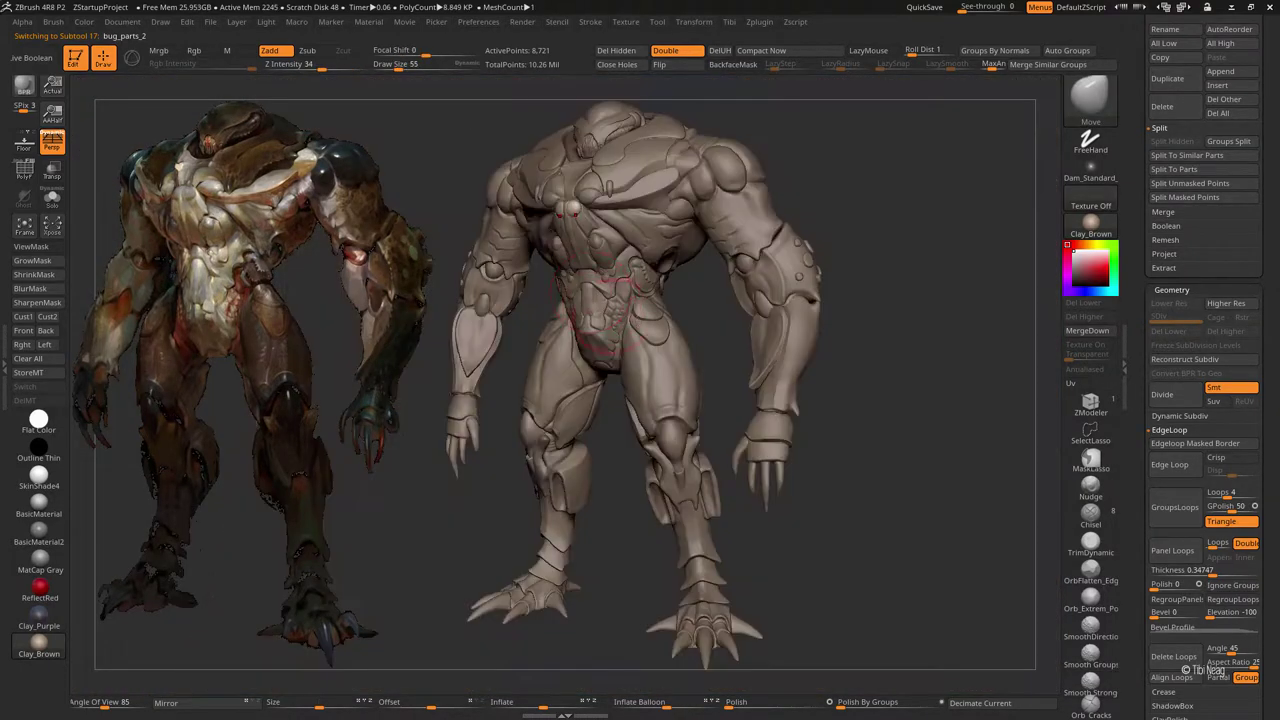
right_click_drag(560, 300, 572, 250, "alt")
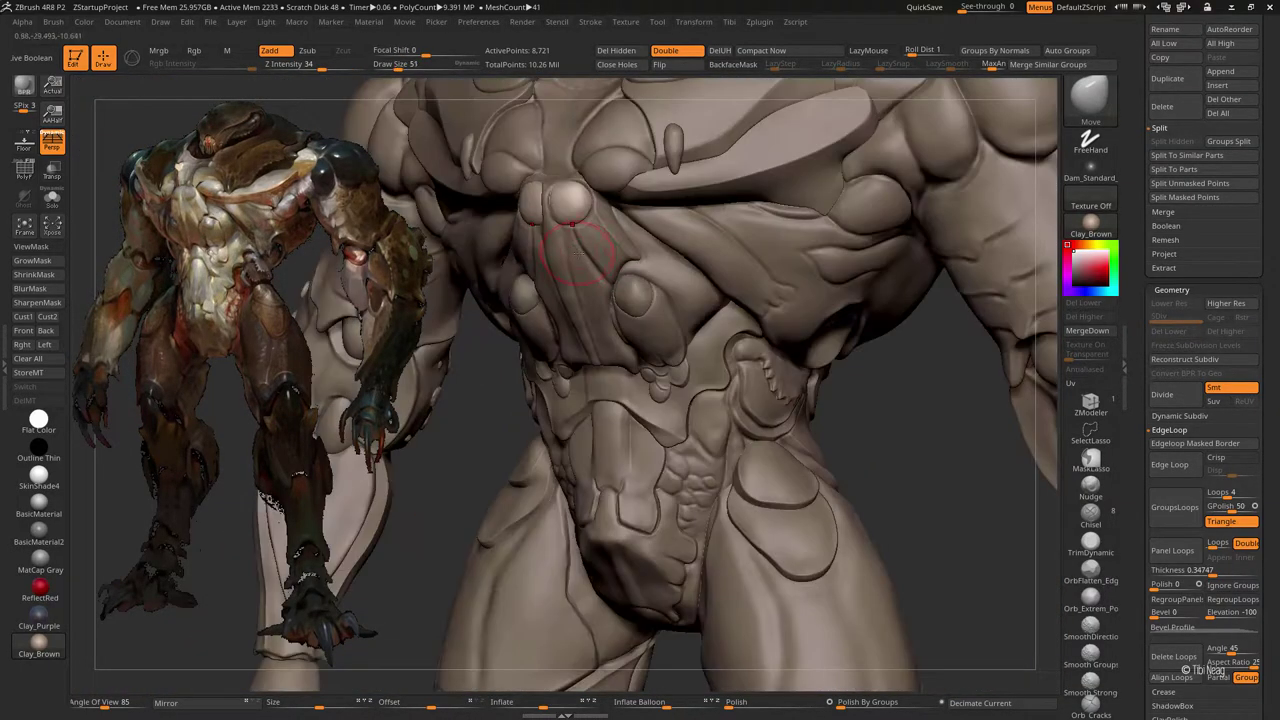
key("b")
key("i")
key("n")
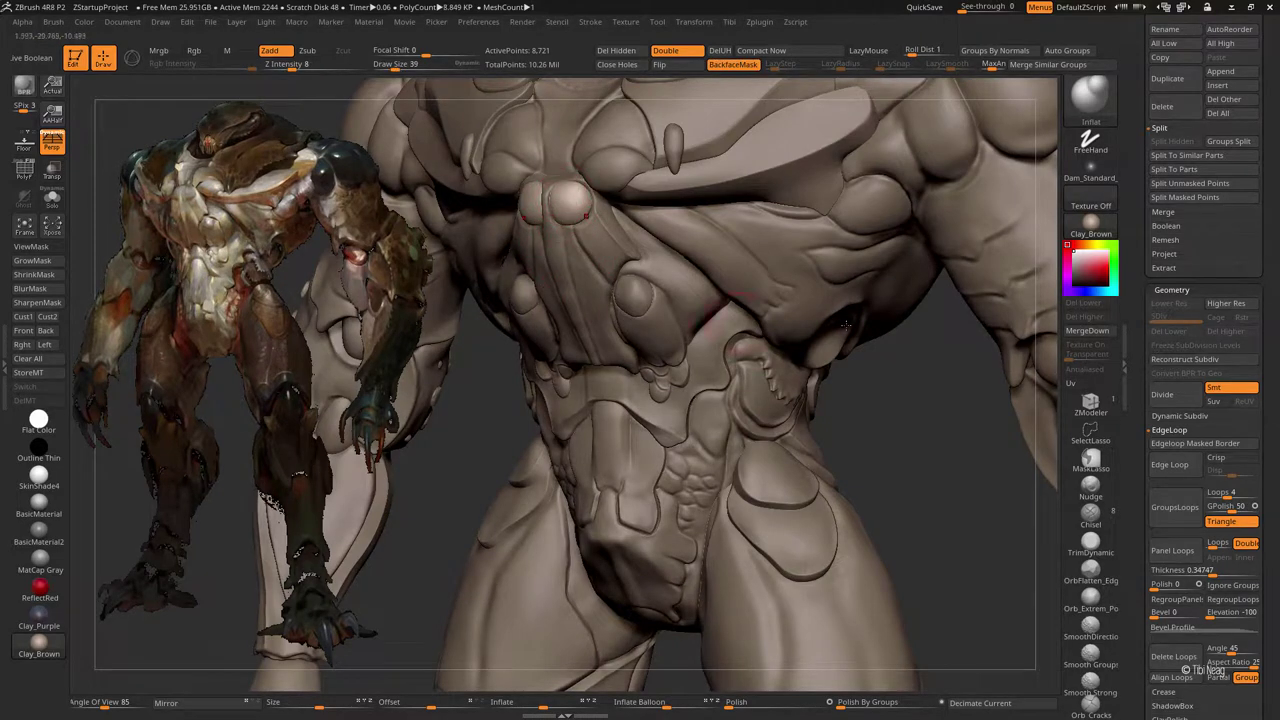
right_click_drag(845, 323, 592, 310)
Step: Select the bug_parts_4 head shell, turn to its underside, and set brush size 27
left_click(597, 268, "alt")
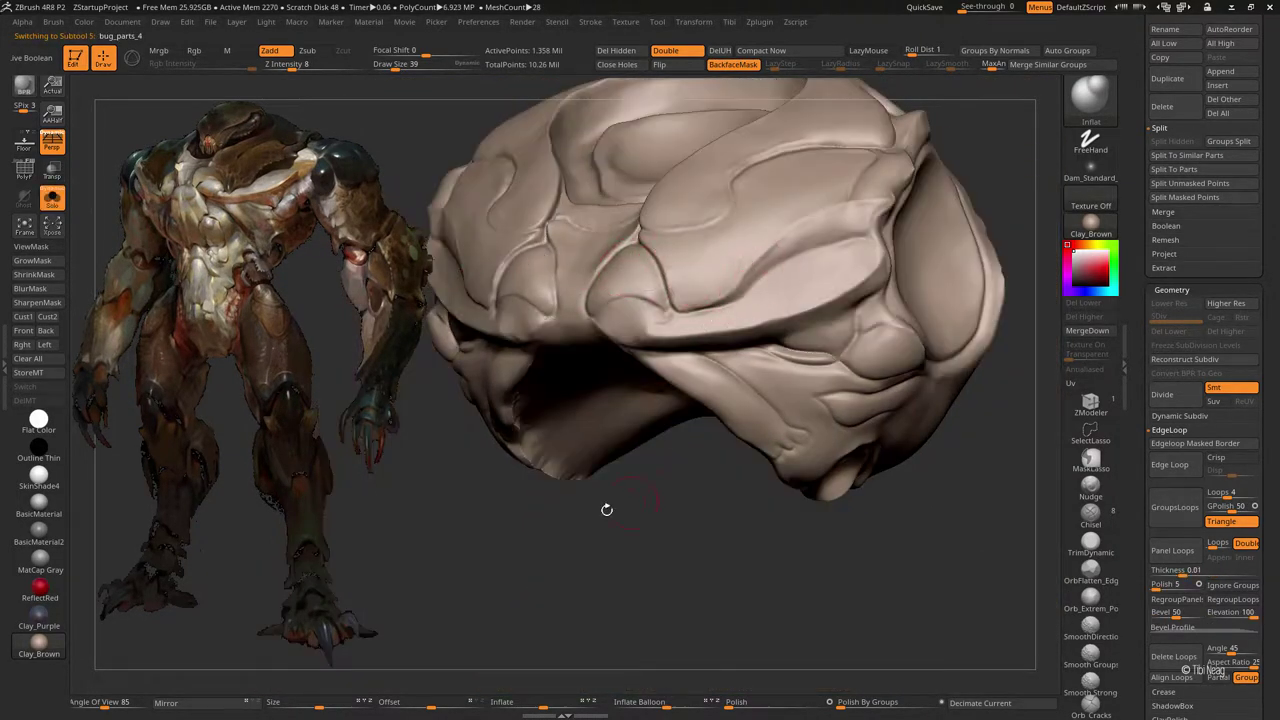
right_click_drag(605, 505, 618, 321, "alt")
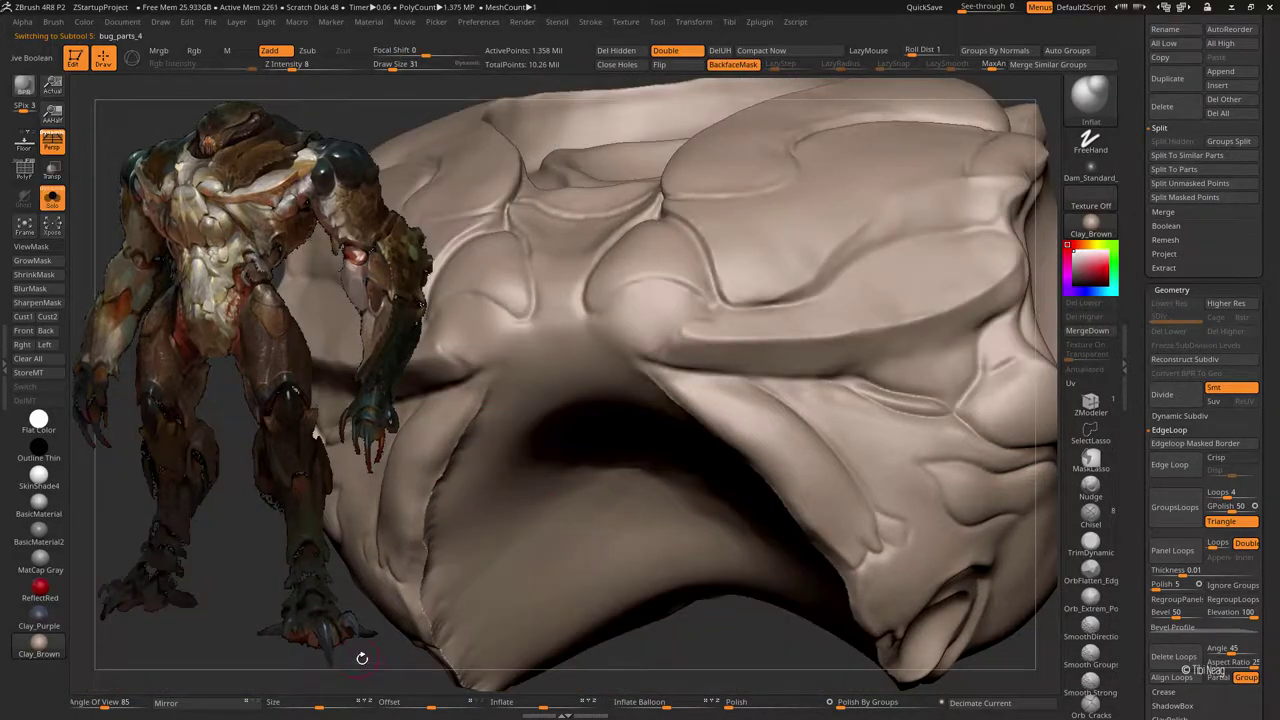
left_click_drag(362, 658, 478, 420)
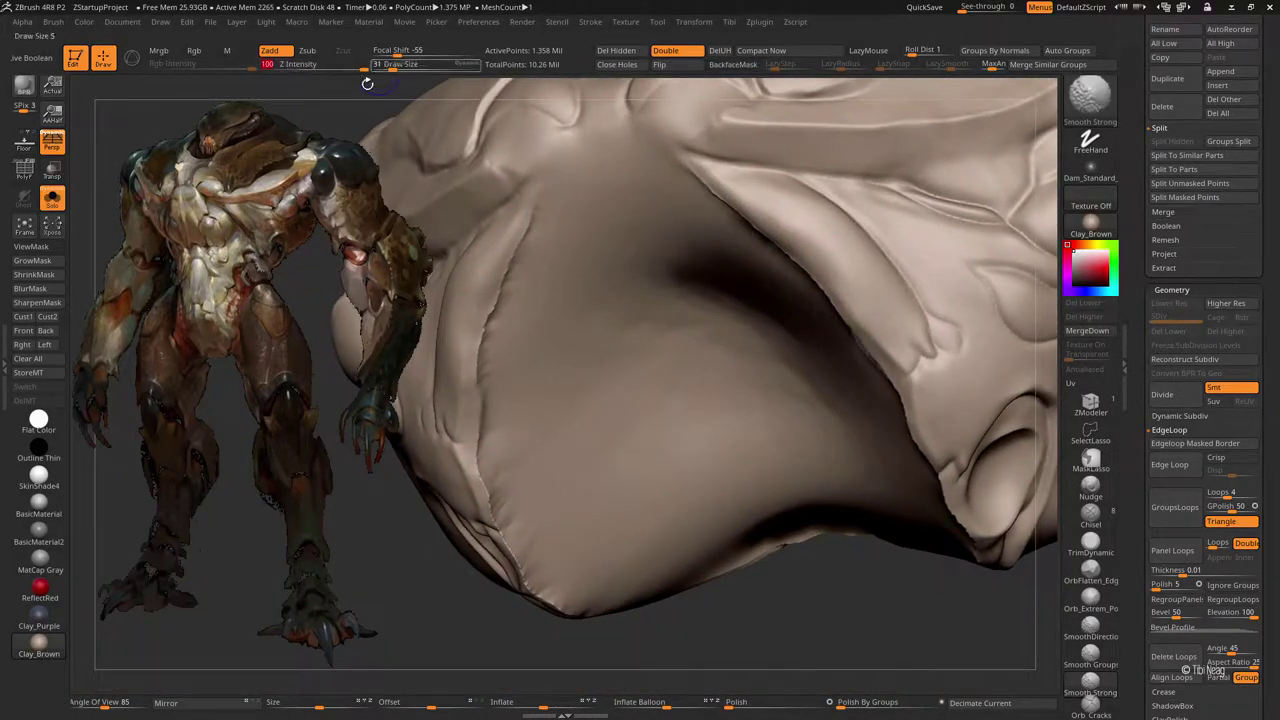
type("27")
key("Return")
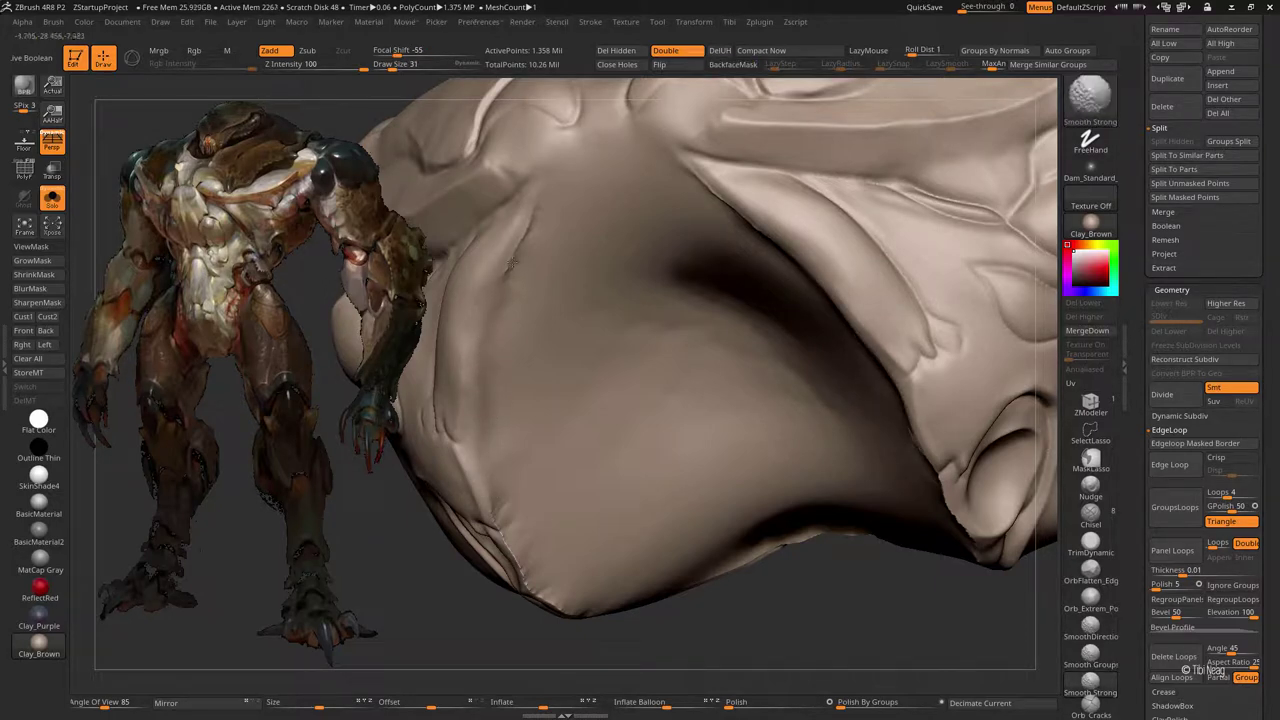
mouse_move(504, 300)
left_mouse_down()
mouse_move(651, 300)
mouse_move(771, 277)
mouse_move(691, 352)
left_mouse_up()
left_click_drag(700, 470, 694, 517)
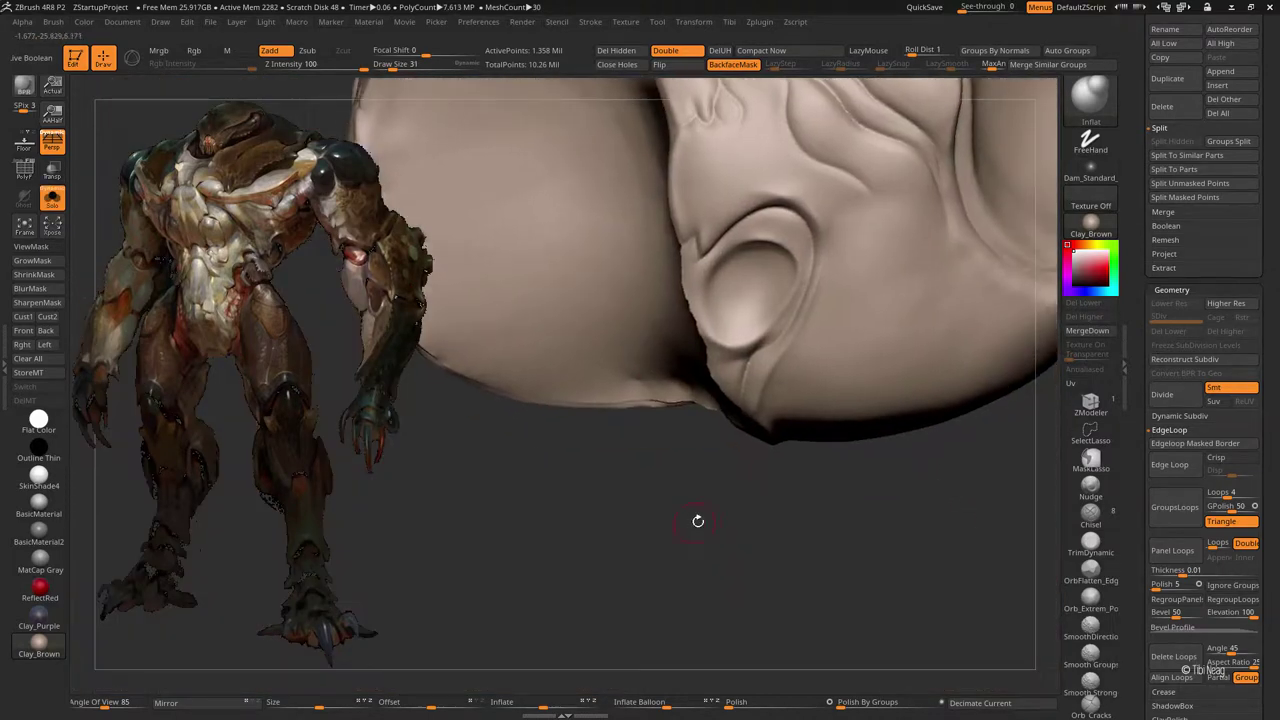
Step: Show all parts, switch to Move, and isolate the head piece again
left_click(52, 197)
key("b")
key("m")
key("v")
left_click_drag(703, 377, 695, 318)
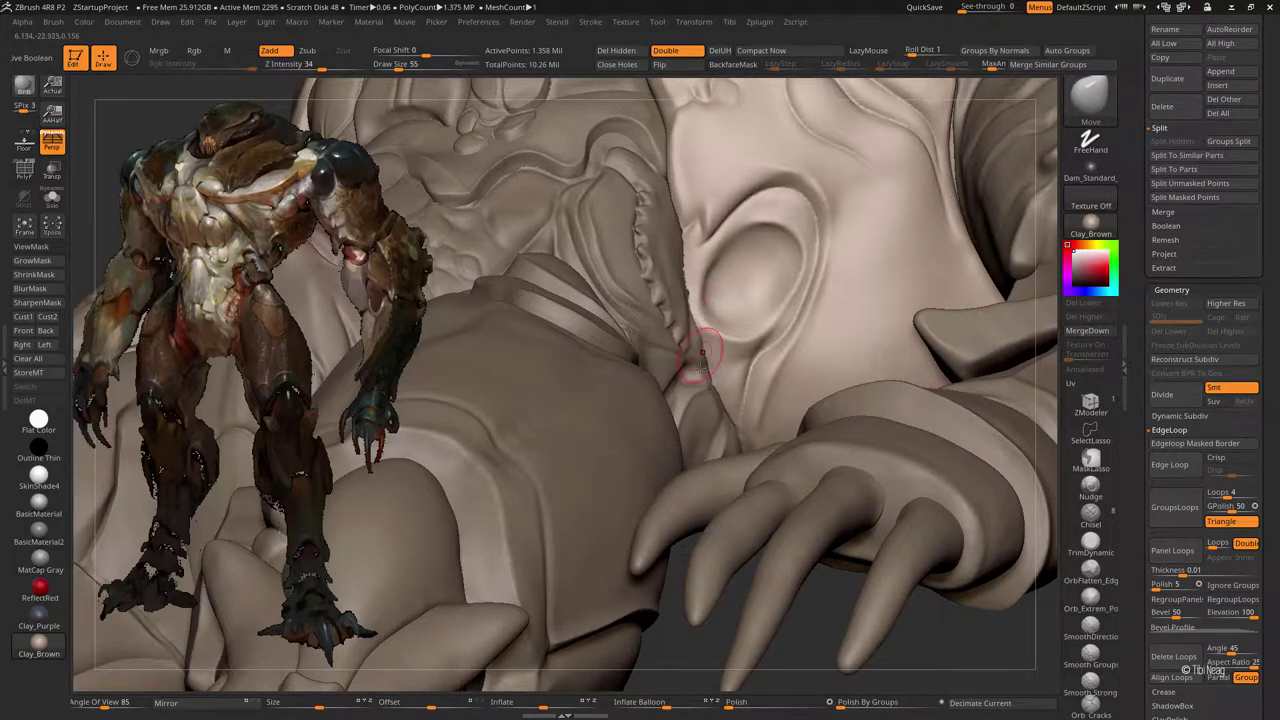
key("alt+s")
right_click_drag(769, 329, 634, 334)
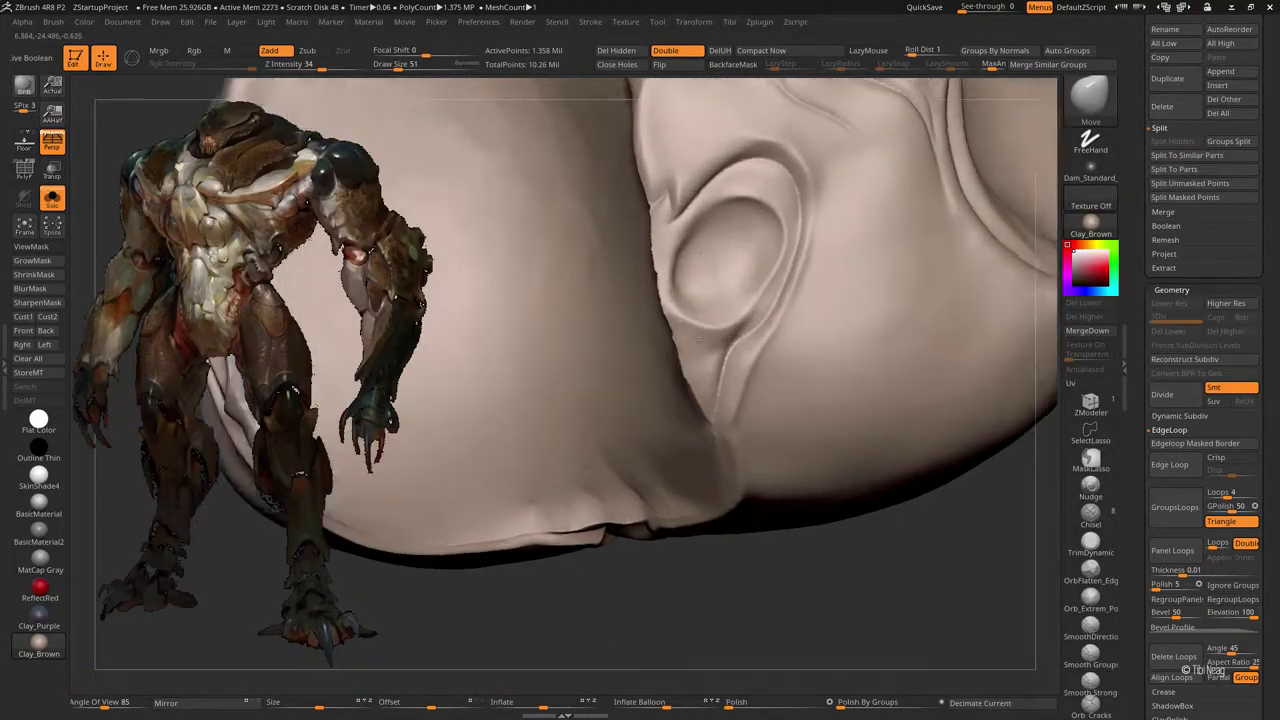
Step: Switch to ClayBuildup and work the ear socket from several angles
key("b")
key("c")
key("l")
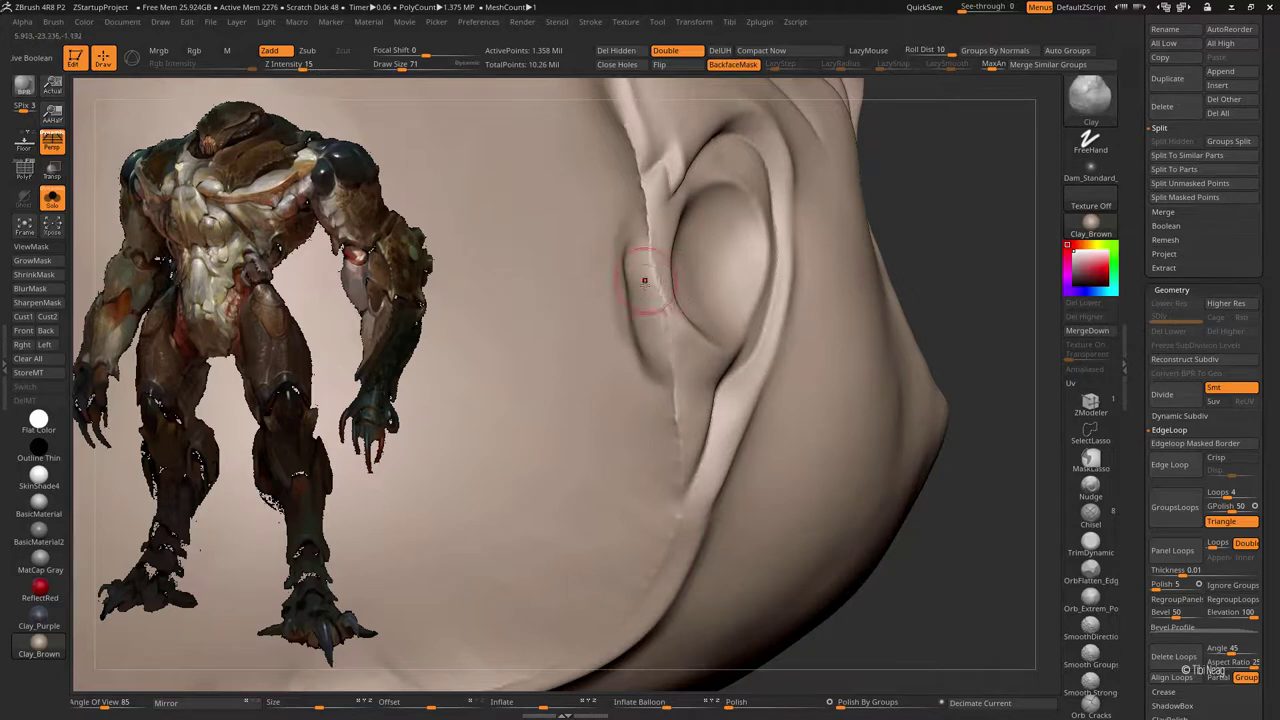
key("ctrl")
right_click_drag(966, 236, 748, 286, "ctrl")
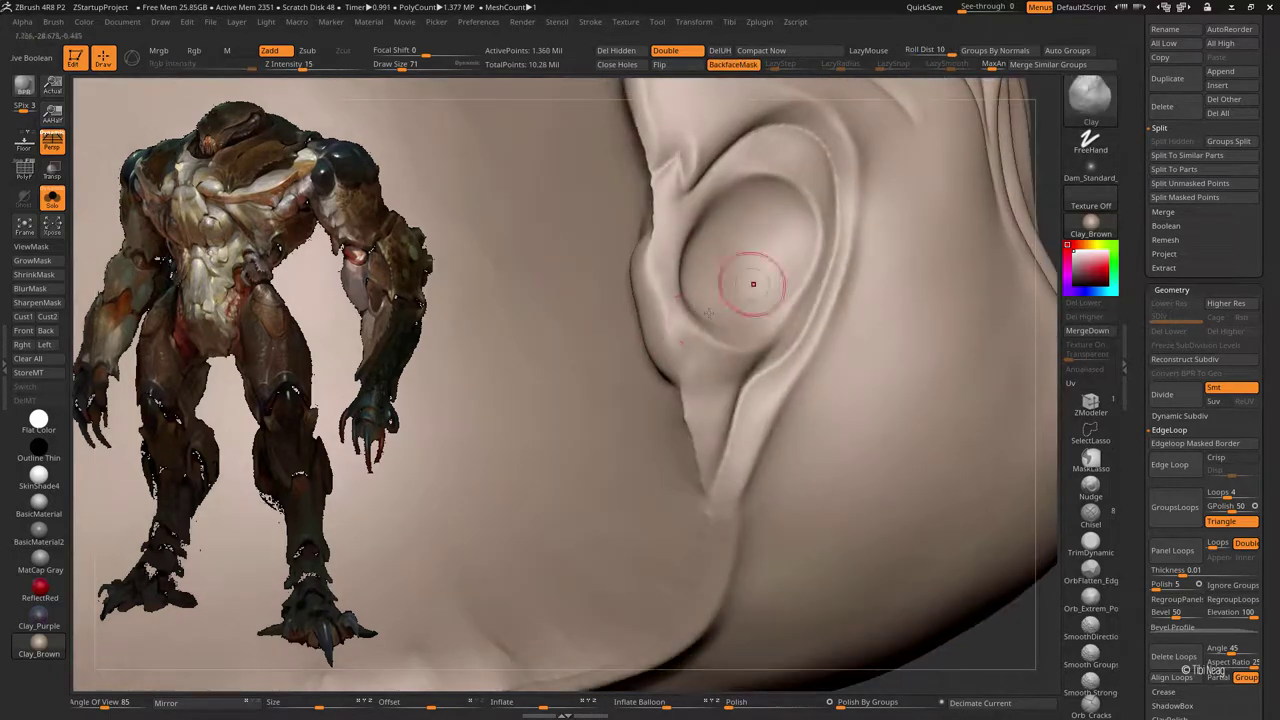
right_click_drag(653, 194, 755, 425)
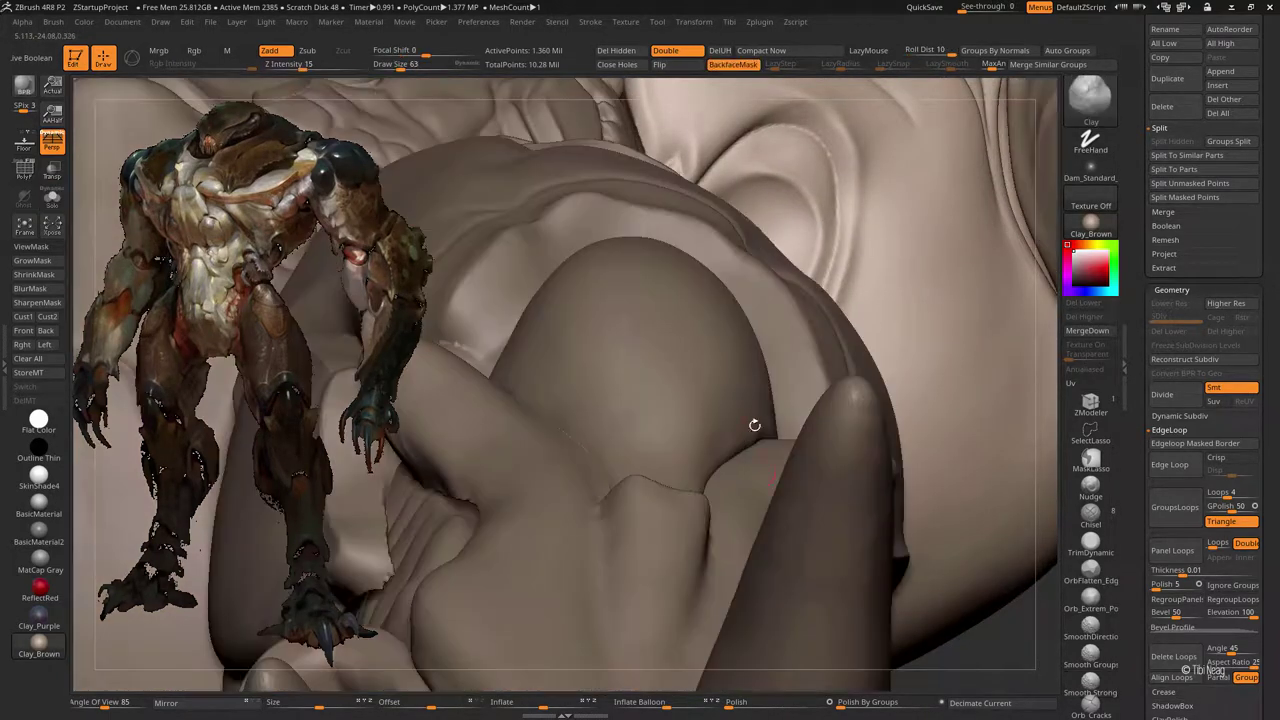
mouse_move(999, 661)
right_mouse_down()
mouse_move(807, 378)
mouse_move(766, 251)
right_mouse_up()
Step: Switch to Move and isolate the head shell to view its side and underside
key("b")
key("m")
key("v")
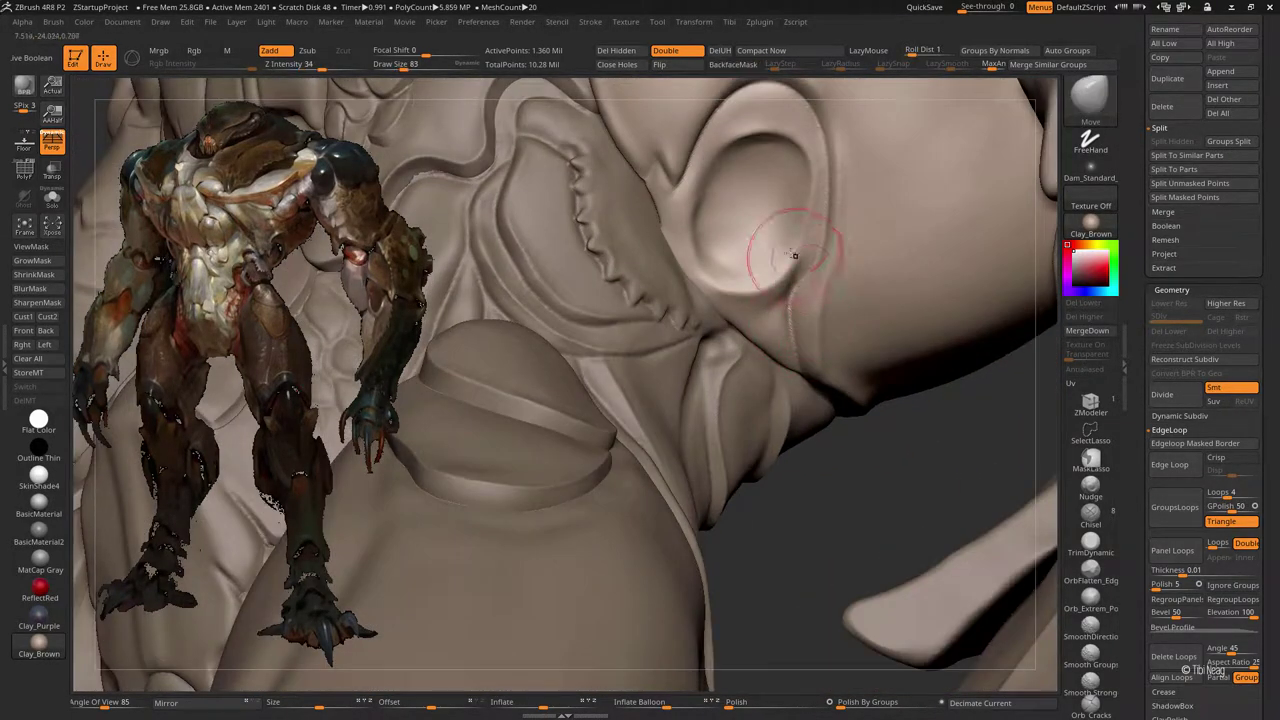
mouse_move(762, 125)
right_mouse_down()
mouse_move(950, 183)
mouse_move(516, 323)
right_mouse_up()
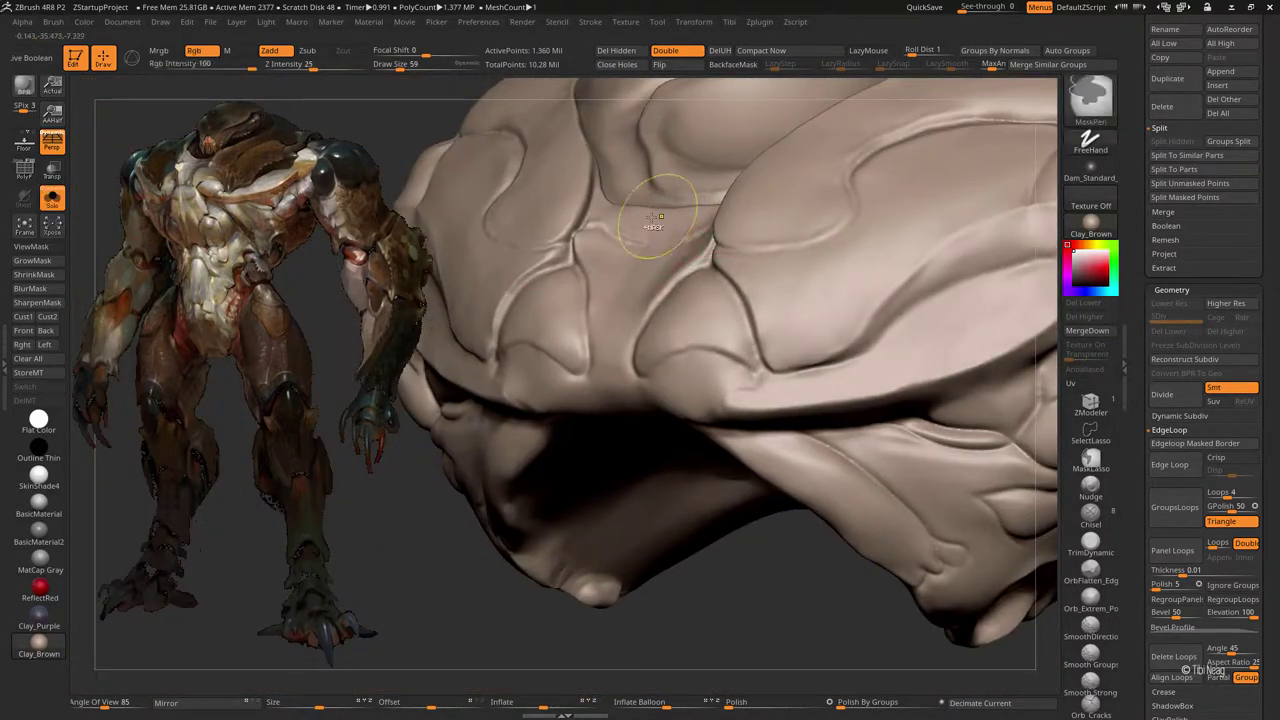
left_click(600, 290, "alt")
mouse_move(600, 290)
right_mouse_down("ctrl")
mouse_move(626, 280)
mouse_move(683, 312)
mouse_move(540, 490)
right_mouse_up("ctrl")
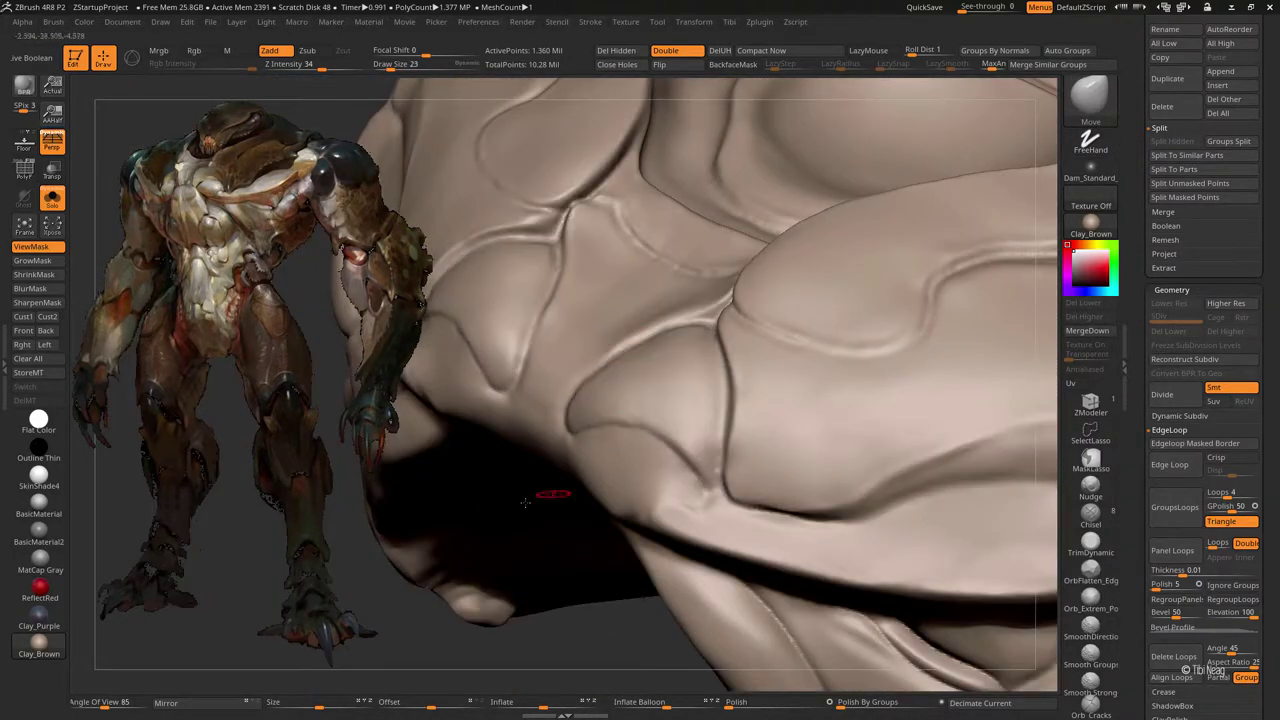
right_click_drag(343, 557, 488, 572)
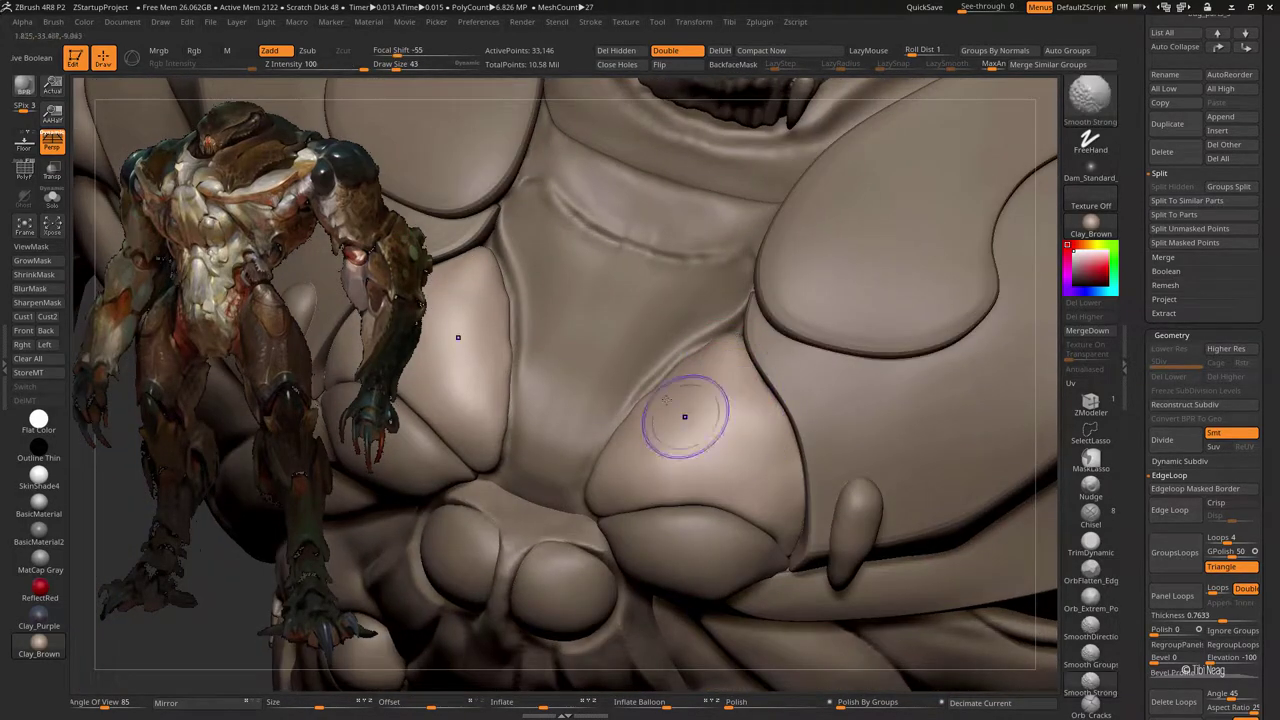
Step: Return to Move with a smaller brush and re-angle the chest plates beside the nodules
key("shift")
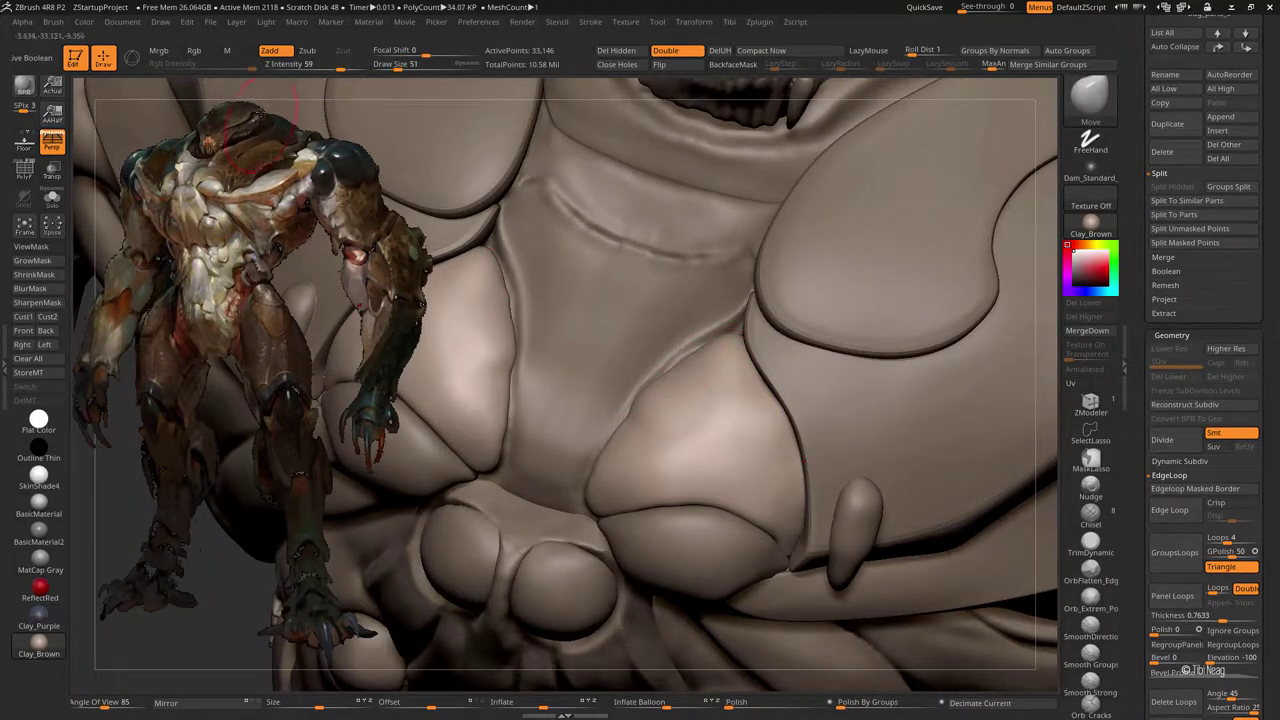
key("bracketleft")
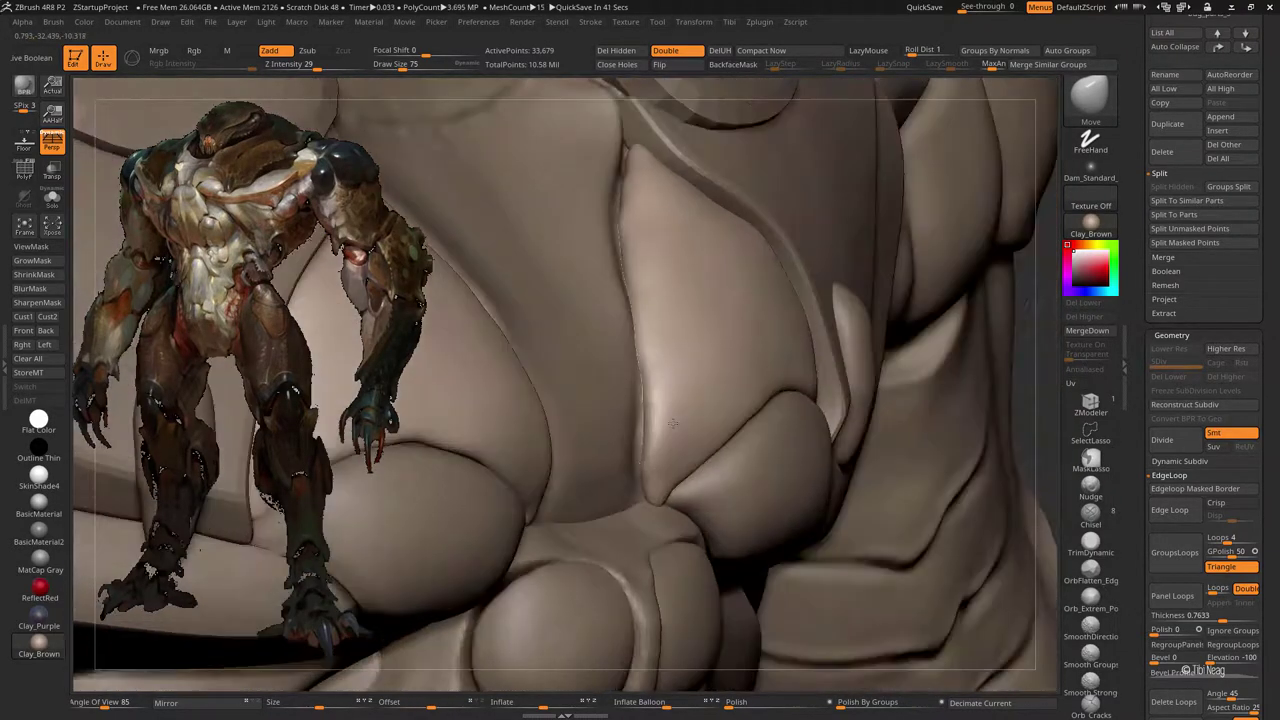
right_click_drag(672, 424, 640, 349)
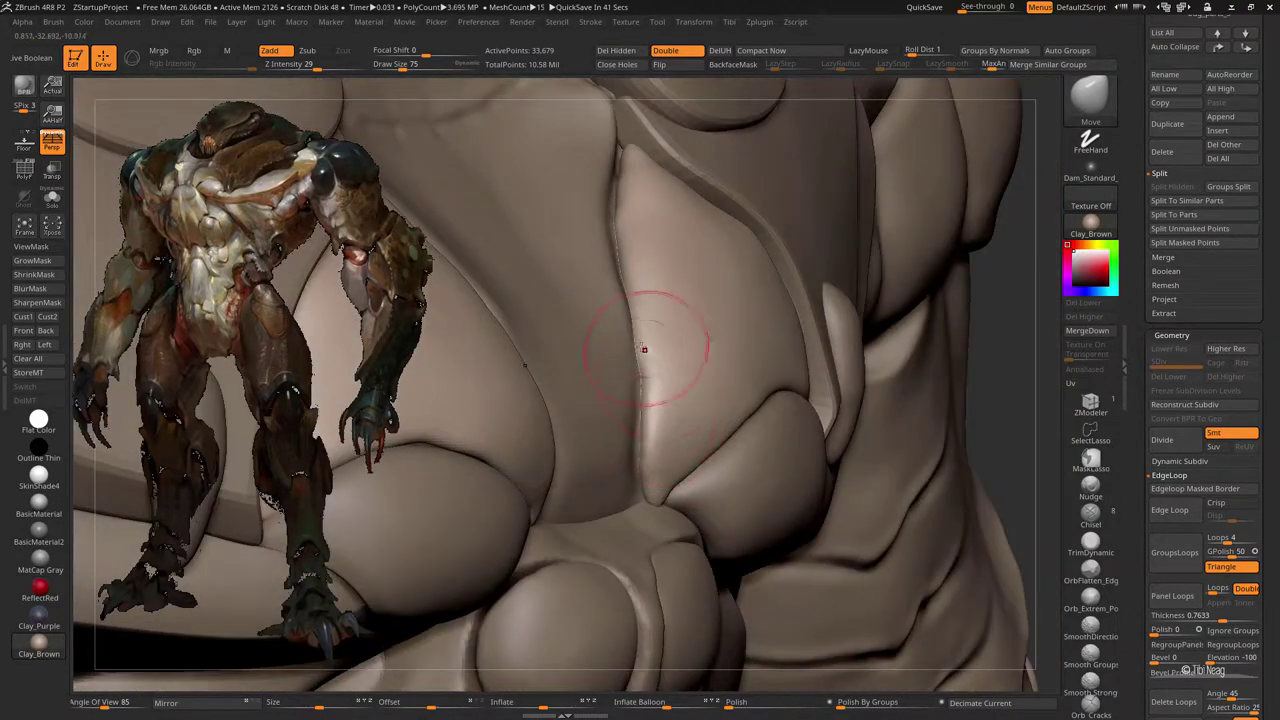
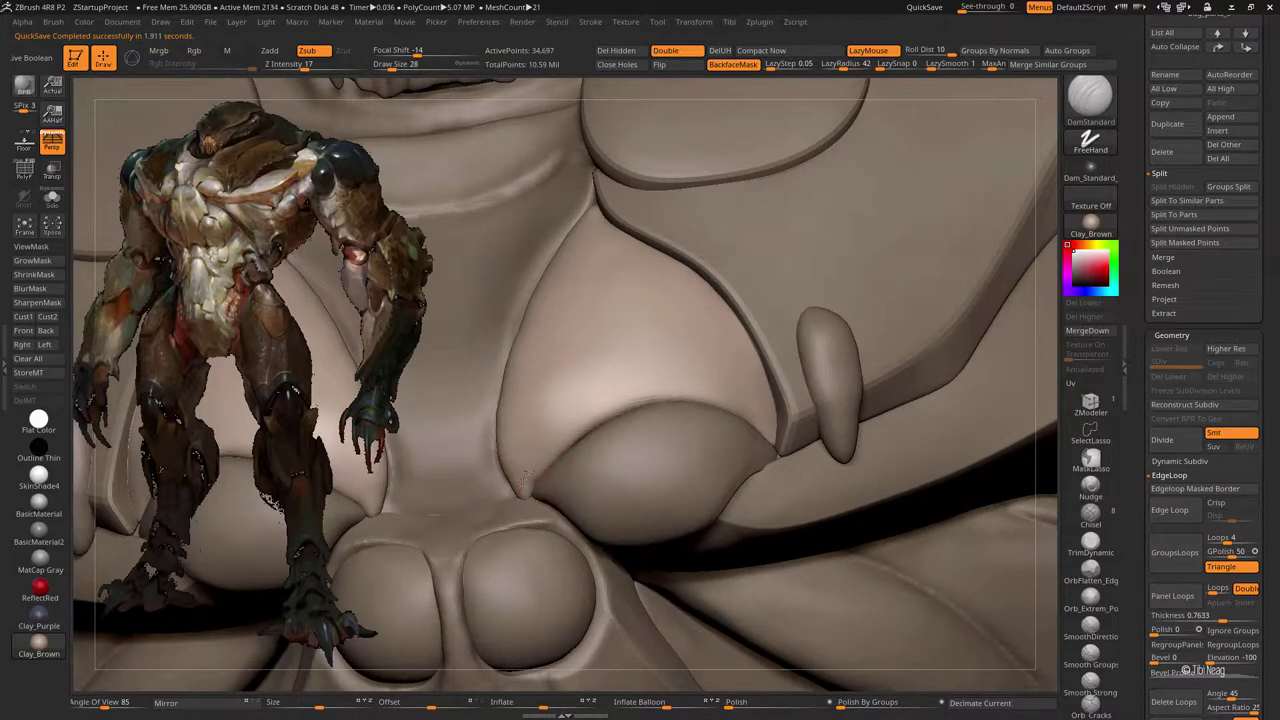
Step: Push the chest crease with the Move brush, then orbit to face the chest plate
left_click_drag(548, 446, 510, 478)
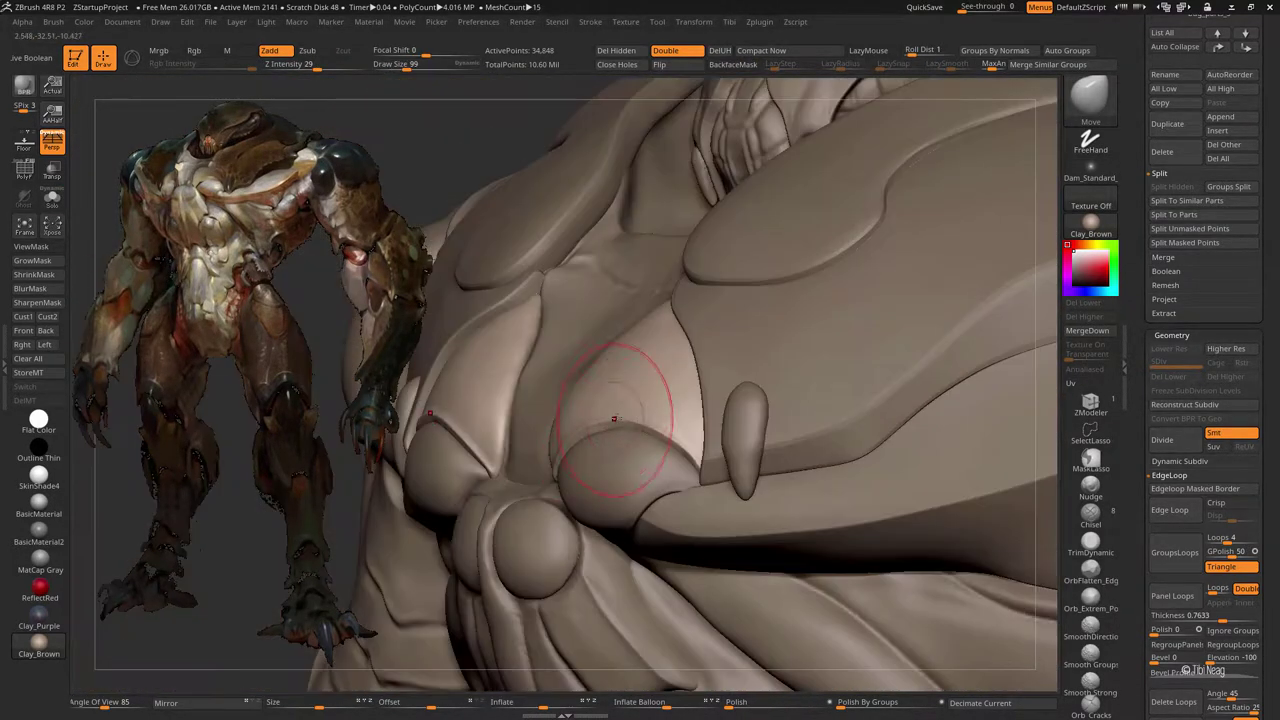
mouse_move(571, 400)
left_mouse_down()
mouse_move(586, 371)
mouse_move(543, 343)
mouse_move(685, 393)
left_mouse_up()
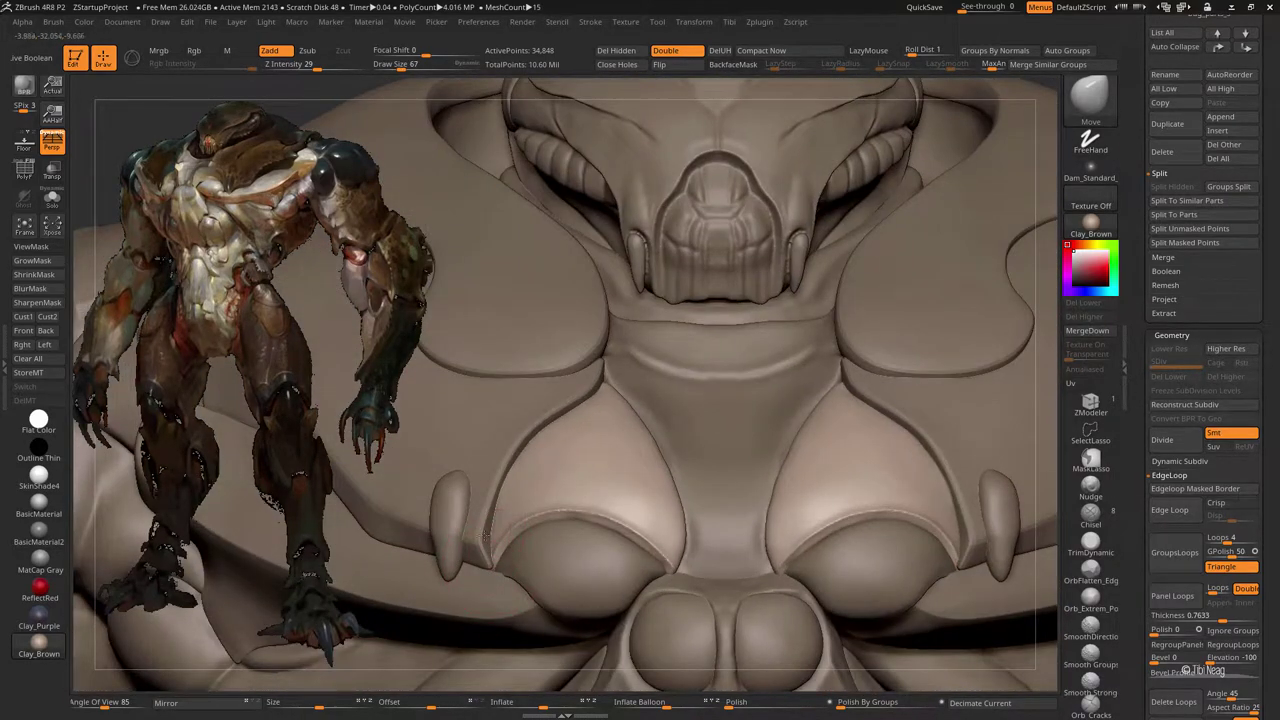
left_click_drag(487, 535, 512, 492)
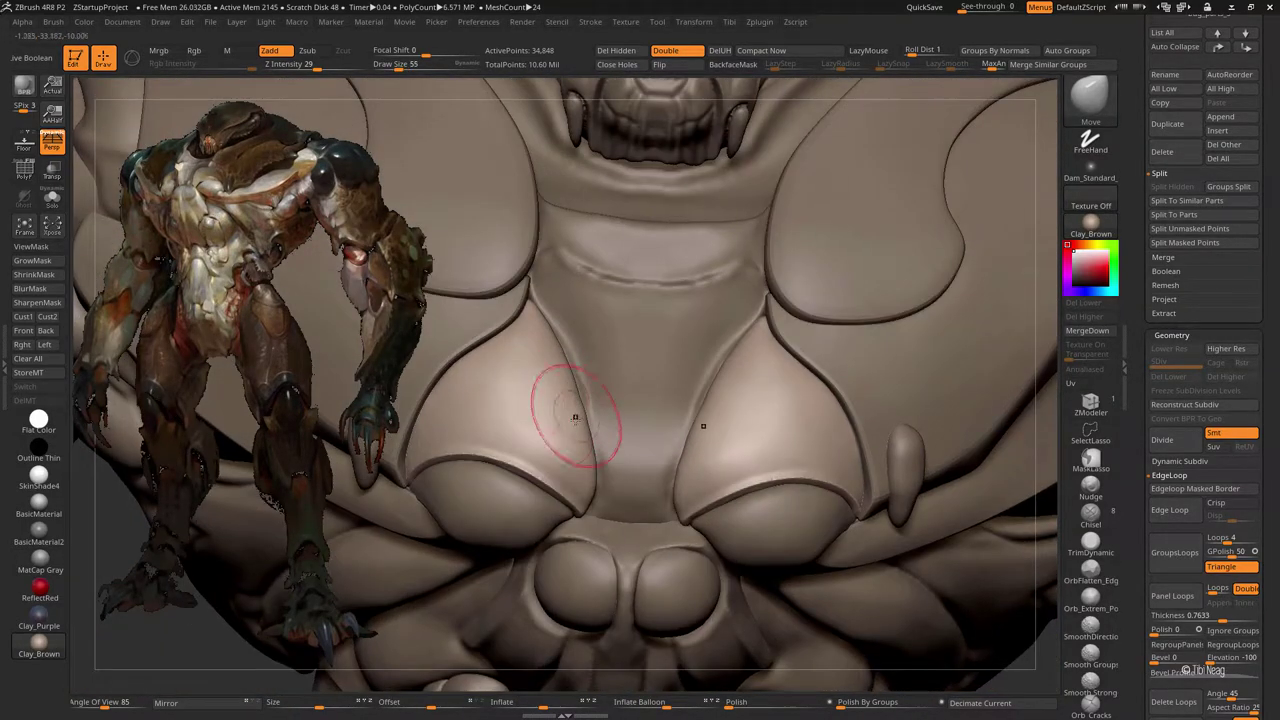
right_click_drag(575, 417, 598, 440)
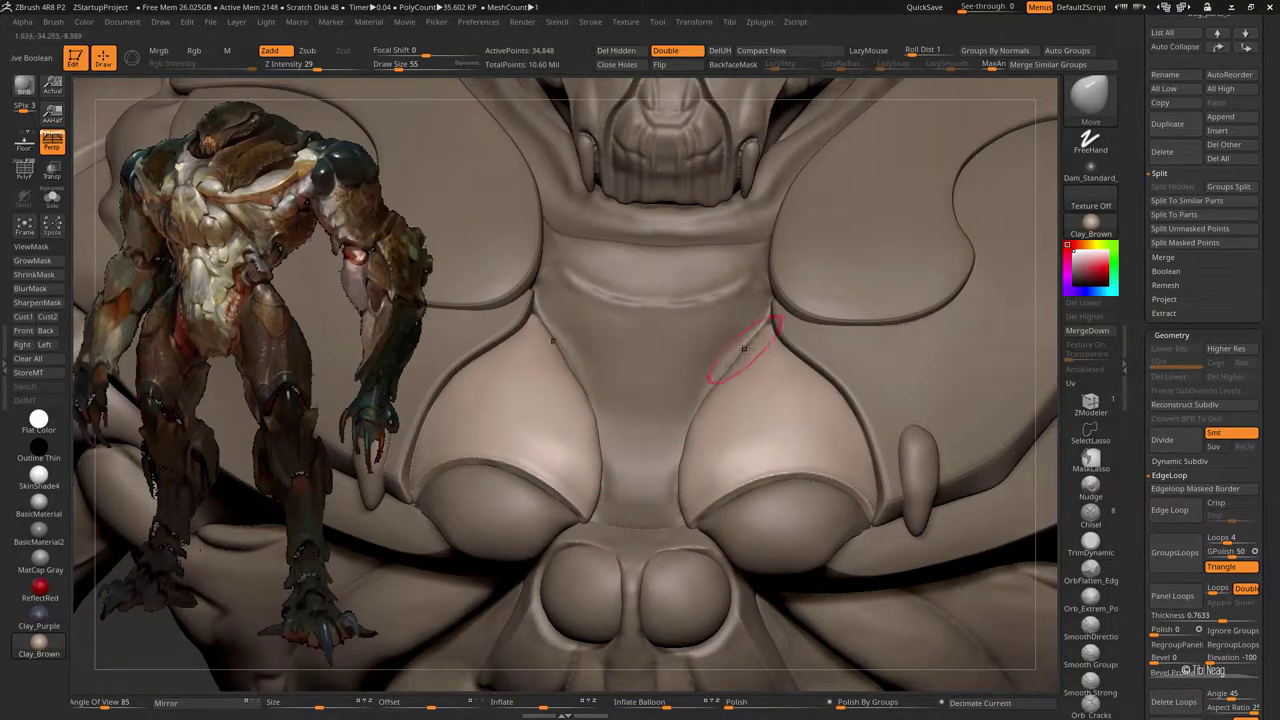
right_click_drag(665, 368, 629, 386)
Step: Select the central chest plate, solo it, and smooth its crease
left_click(586, 343, "alt")
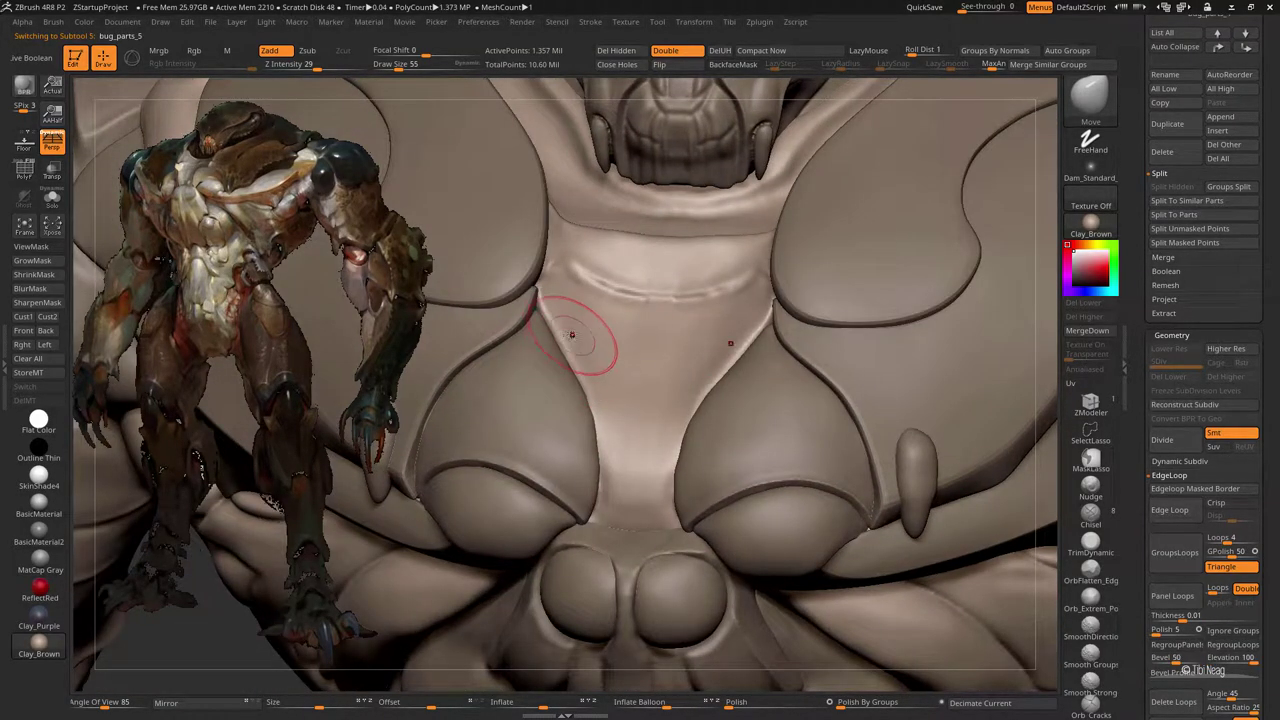
key("ctrl+shift+s")
right_click_drag(614, 334, 597, 371)
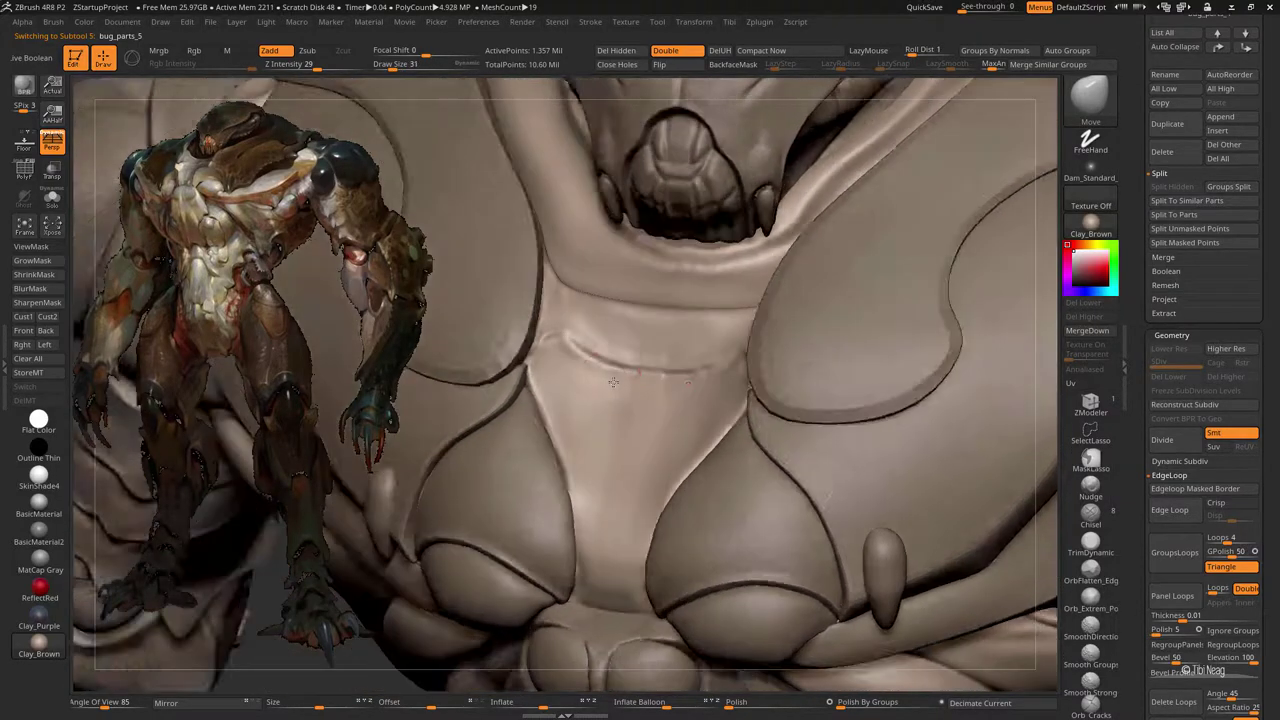
left_click_drag(596, 370, 658, 367, "shift")
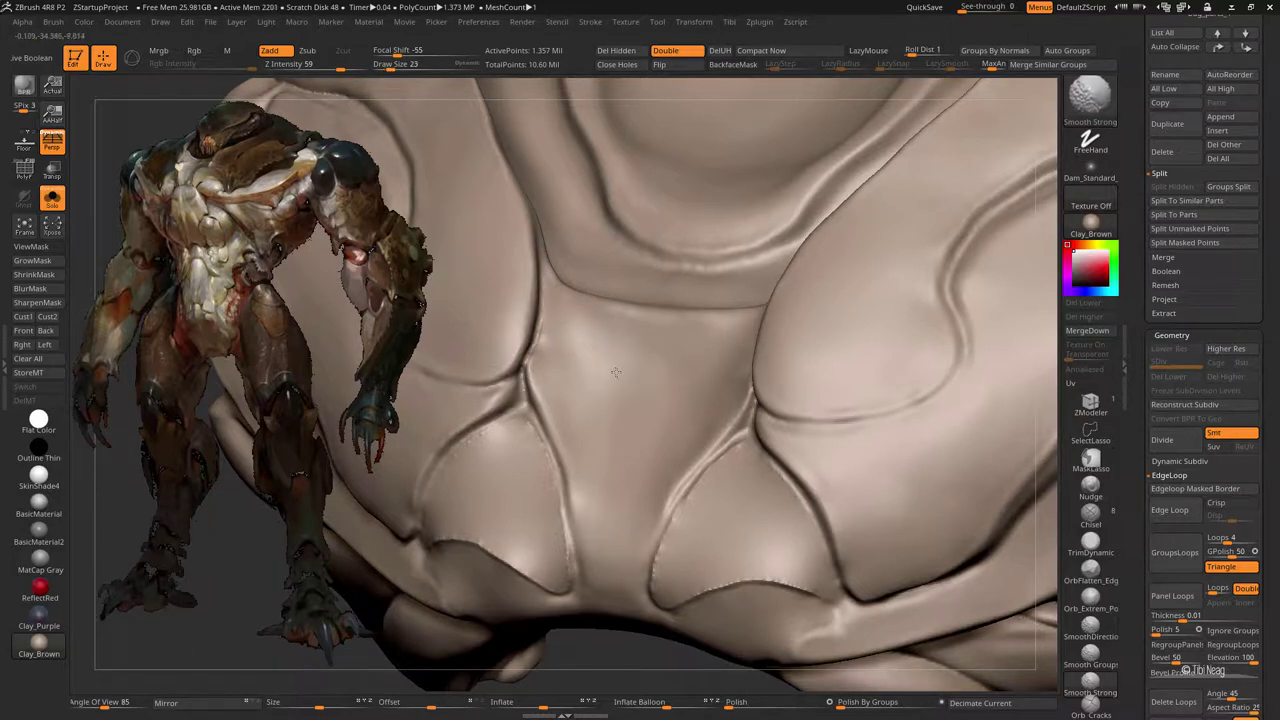
key("ctrl+shift+s")
key("ctrl+shift+s")
key("ctrl+shift+s")
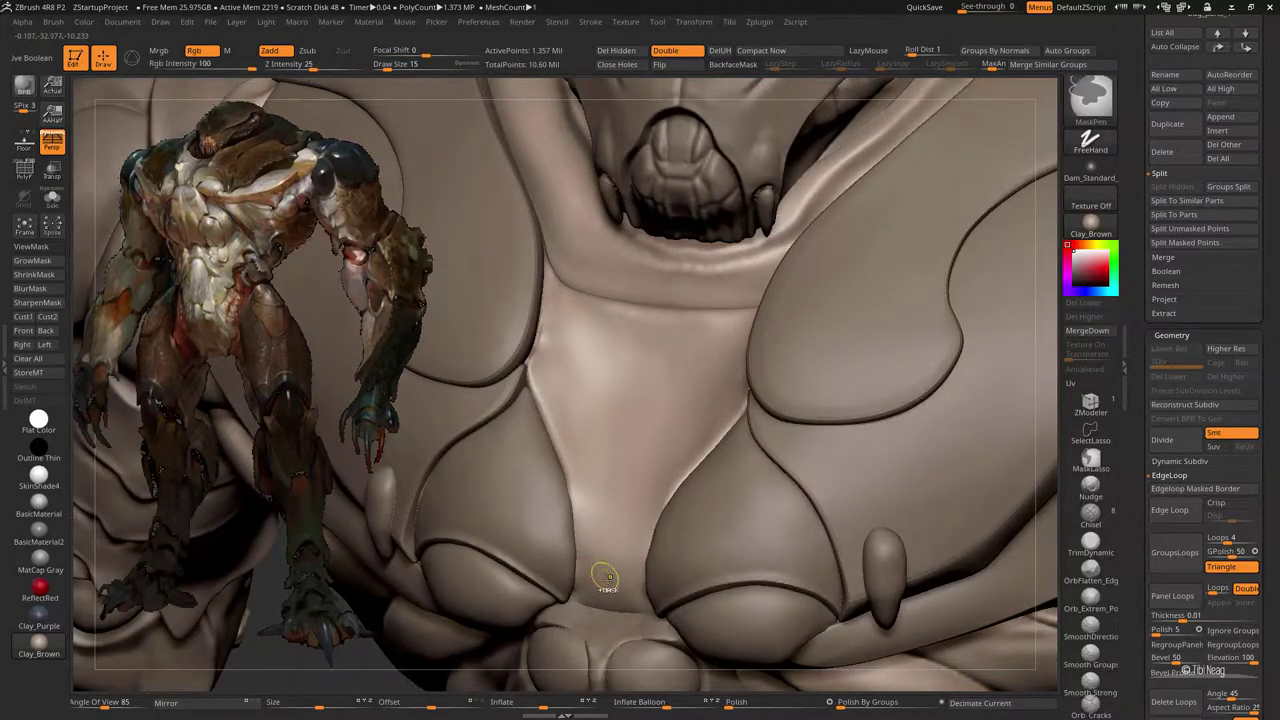
key("ctrl+shift+s")
Step: Smooth the chest plate surface with hPolish and Smooth Strong
key("b")
key("h")
key("p")
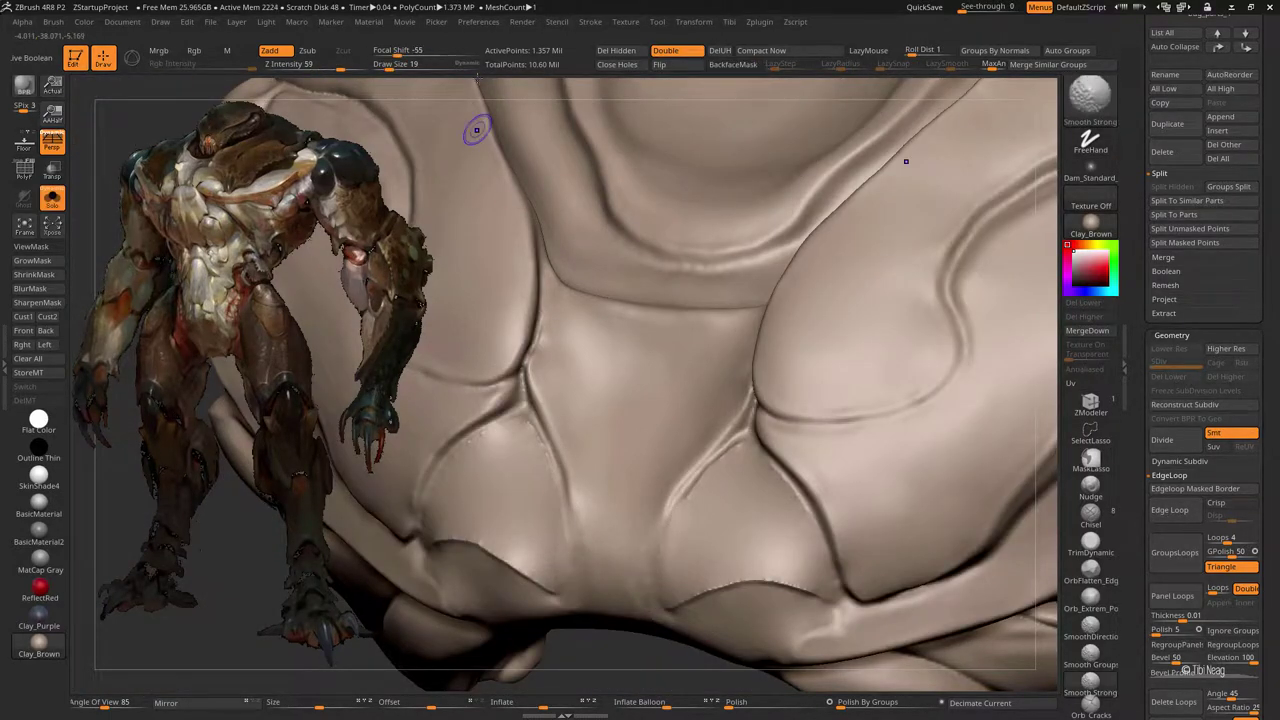
key("shift")
mouse_move(605, 609)
left_mouse_down("shift")
mouse_move(566, 480)
mouse_move(571, 509)
left_mouse_up("shift")
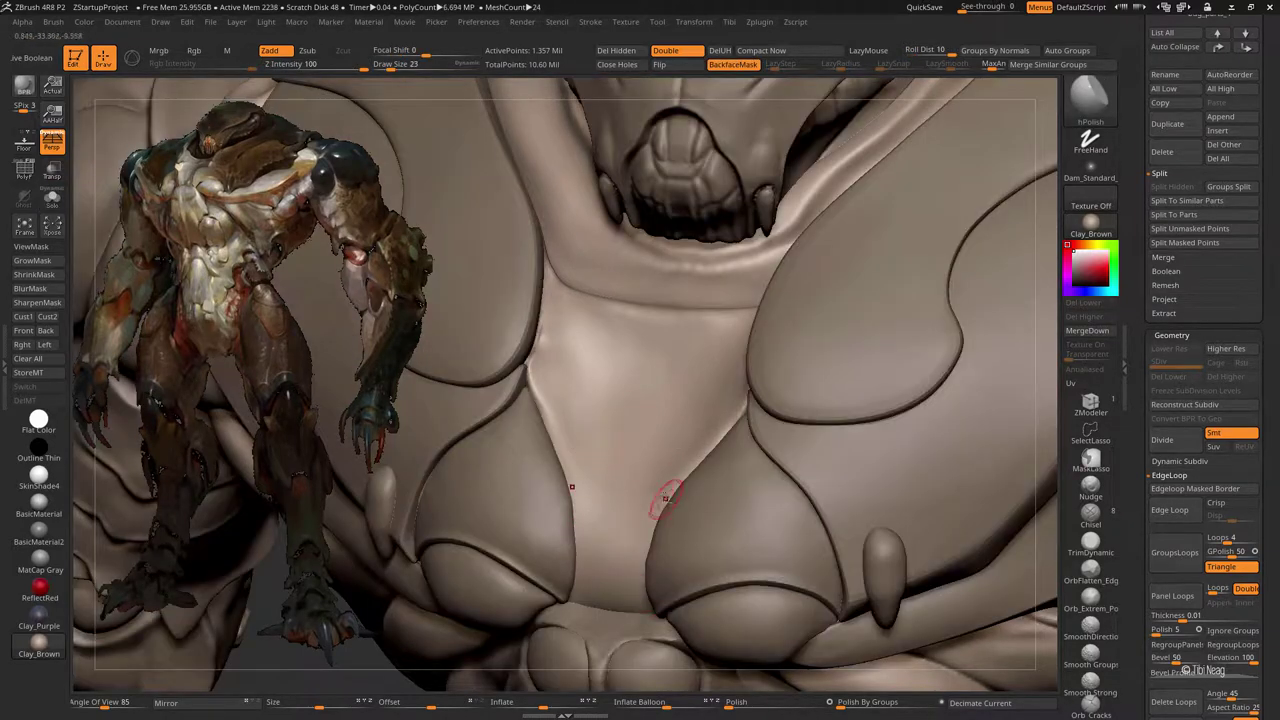
right_click_drag(661, 427, 546, 357)
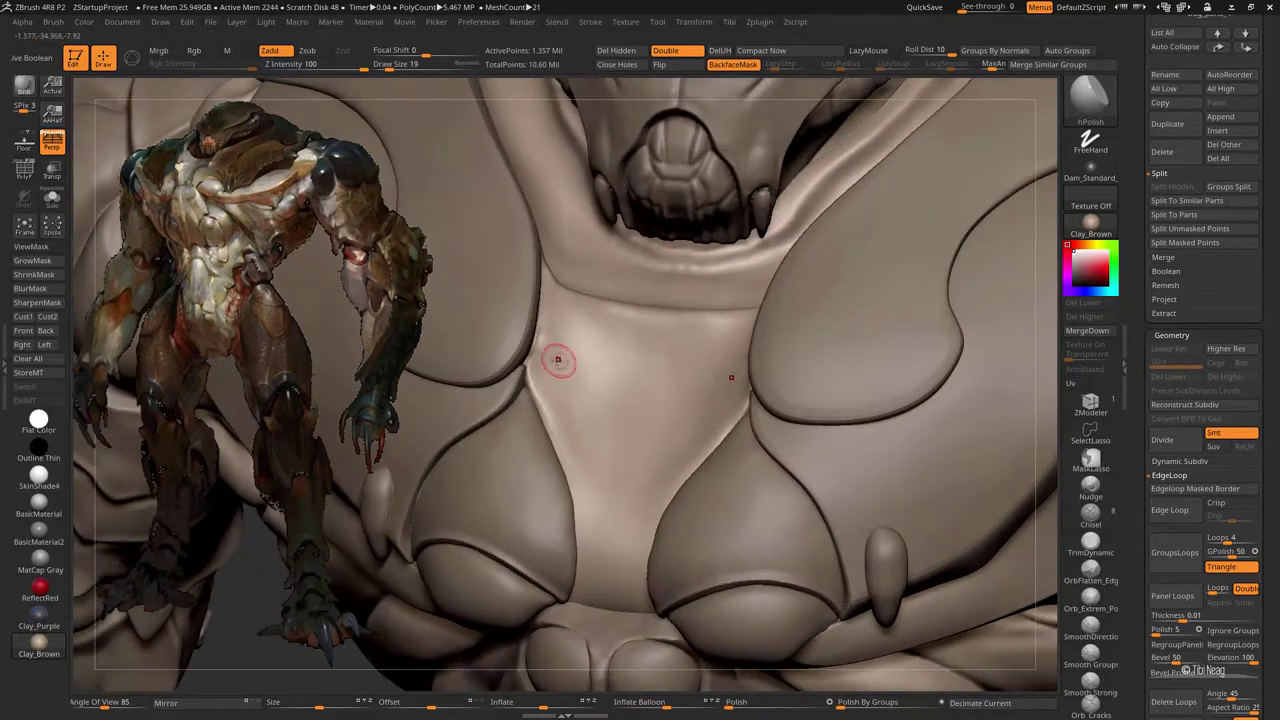
Step: Return to the Move brush, frame the whole model, and isolate the active shell
key("b")
key("m")
key("v")
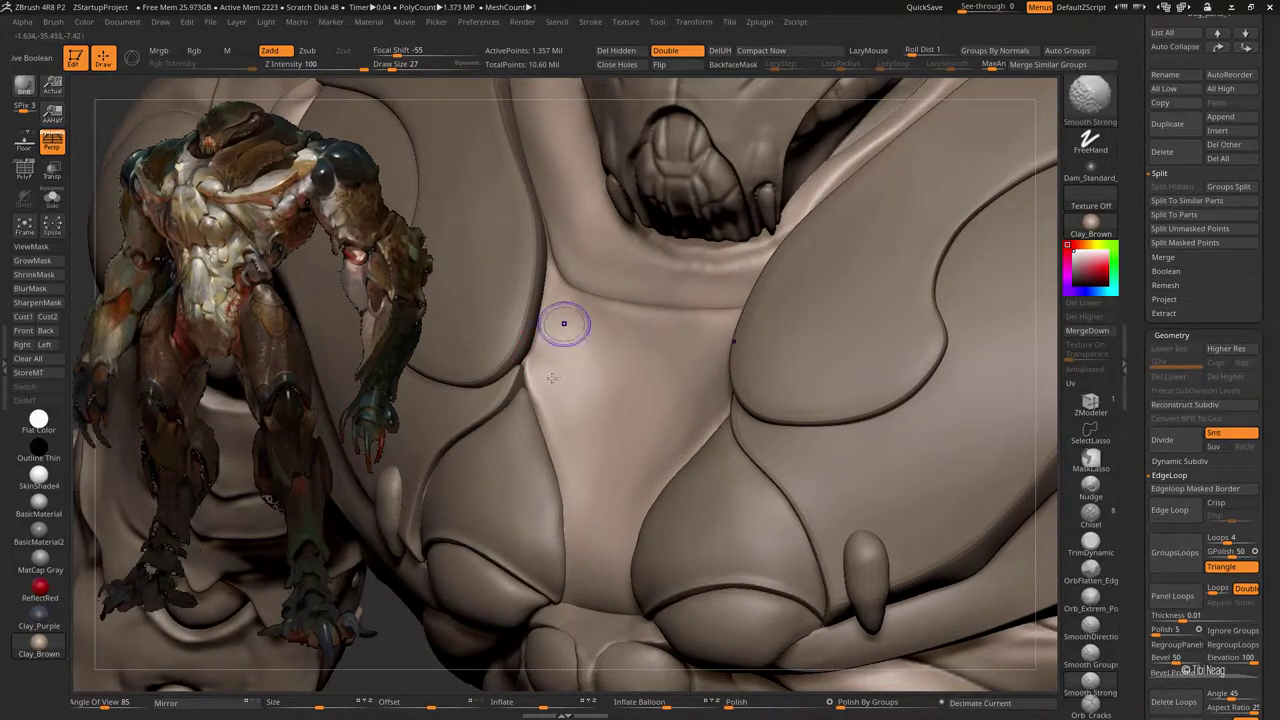
key("f")
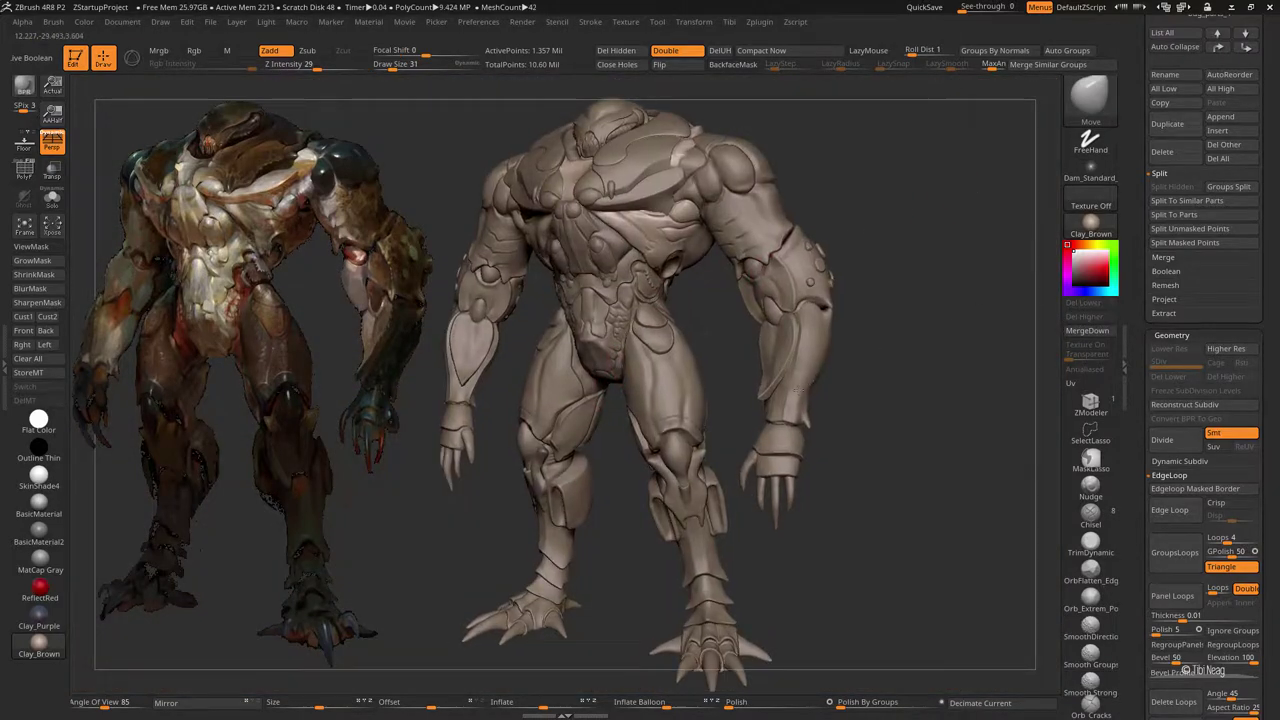
key("ctrl+shift+s")
Step: With polygroups shown, mask the shell centre and run Split To Similar Parts
mouse_move(788, 466)
left_mouse_down()
mouse_move(686, 591)
mouse_move(686, 447)
left_mouse_up()
key("shift+f")
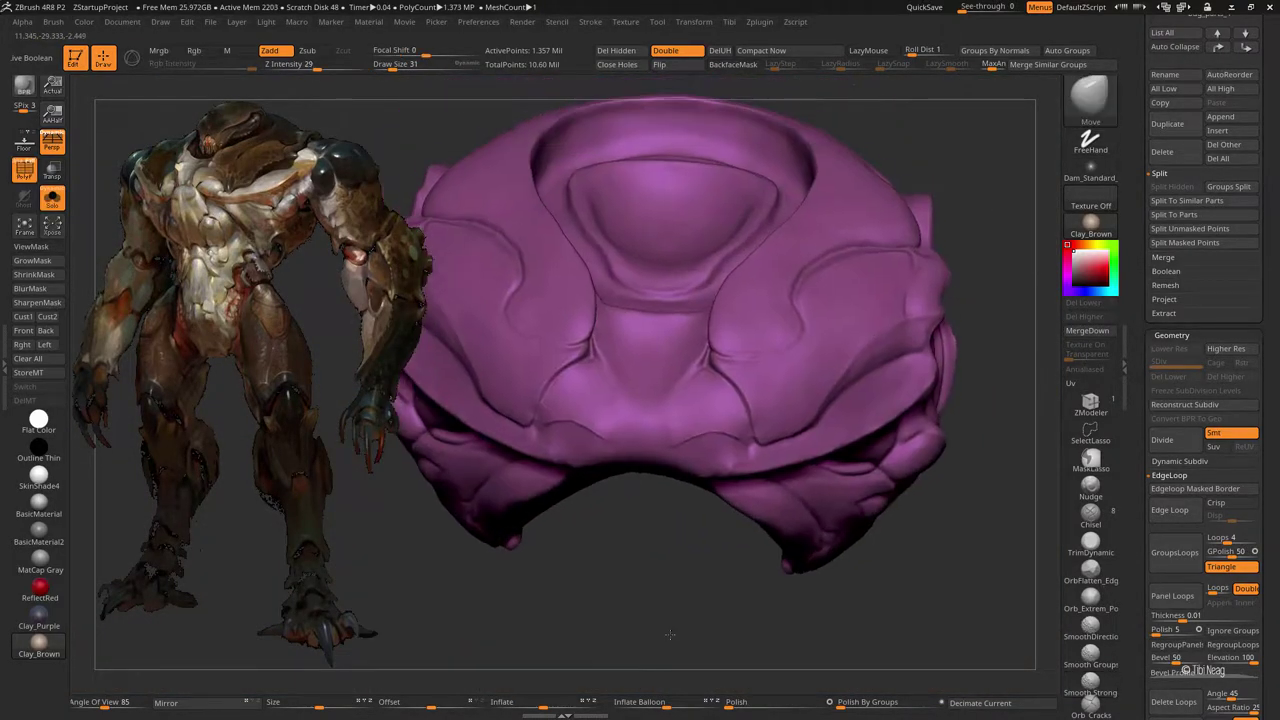
key("ctrl+shift+s")
left_click_drag(628, 371, 631, 428, "ctrl")
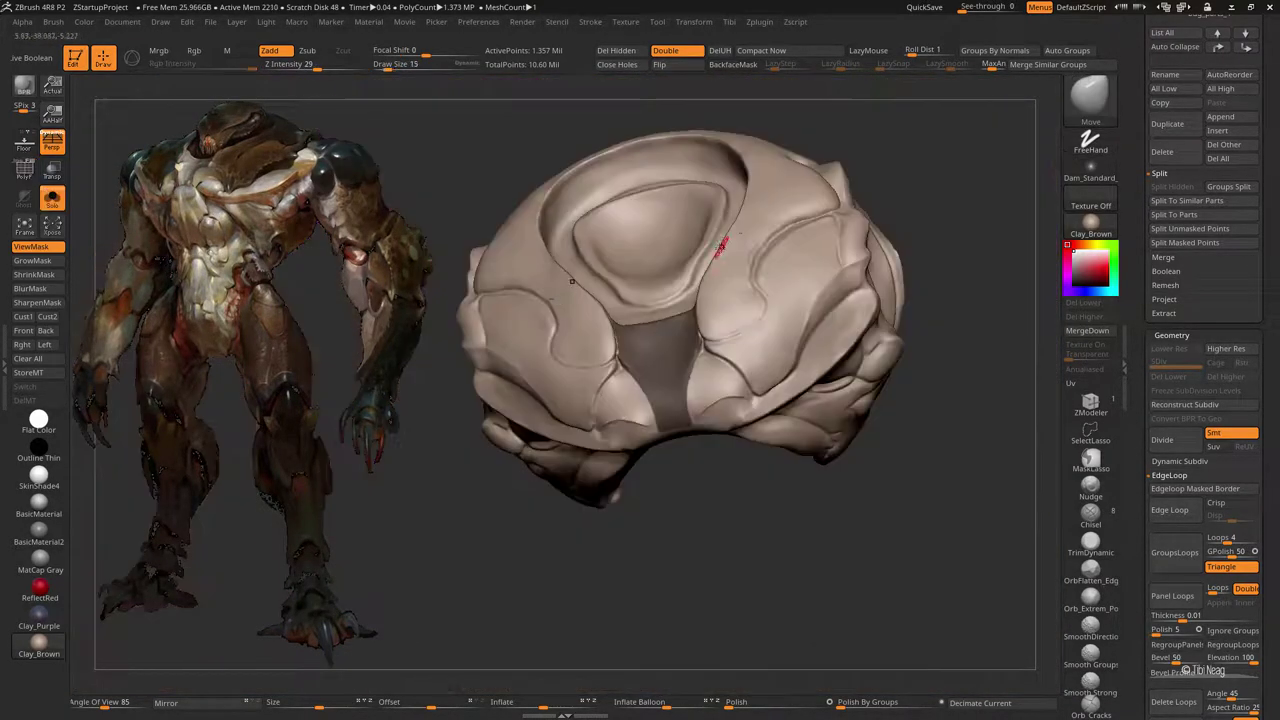
key("shift+f")
left_click_drag(730, 520, 928, 386)
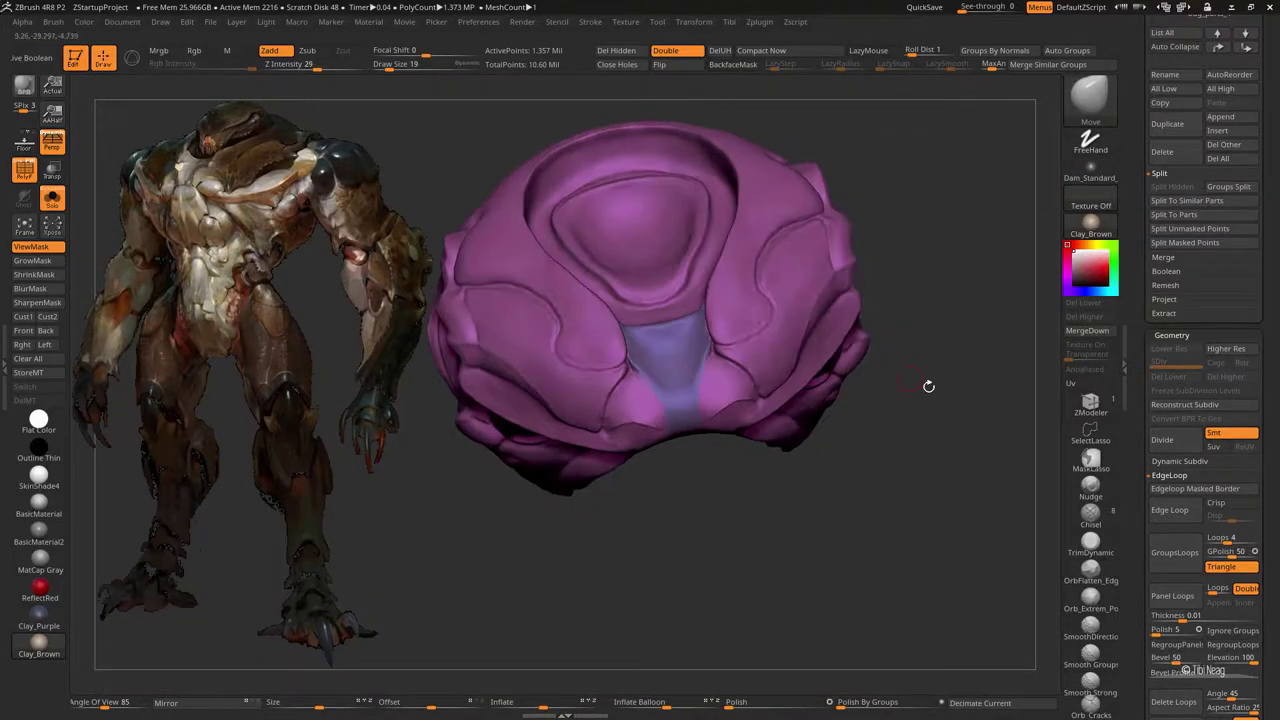
left_click(1189, 200)
left_click(962, 210)
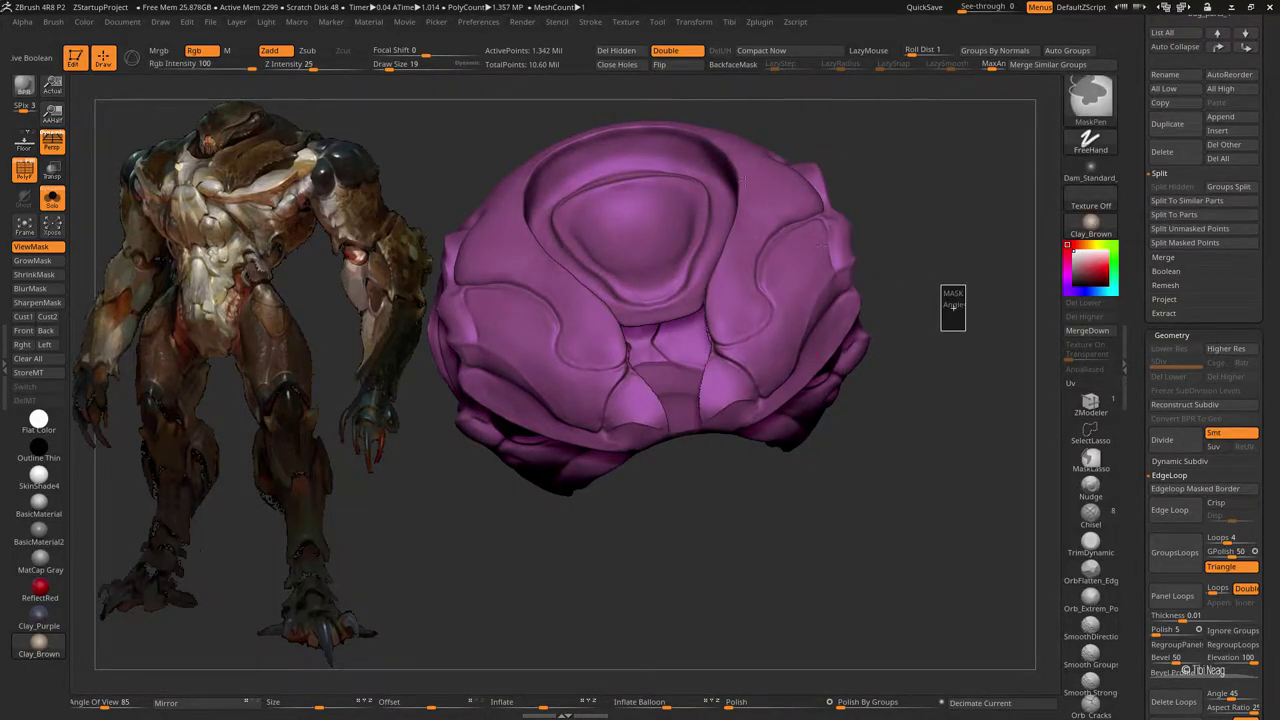
Step: Zoom in, mask everything except the centre piece, then clear the mask
left_click_drag(720, 302, 737, 594, "alt")
key("shift+f")
key("w")
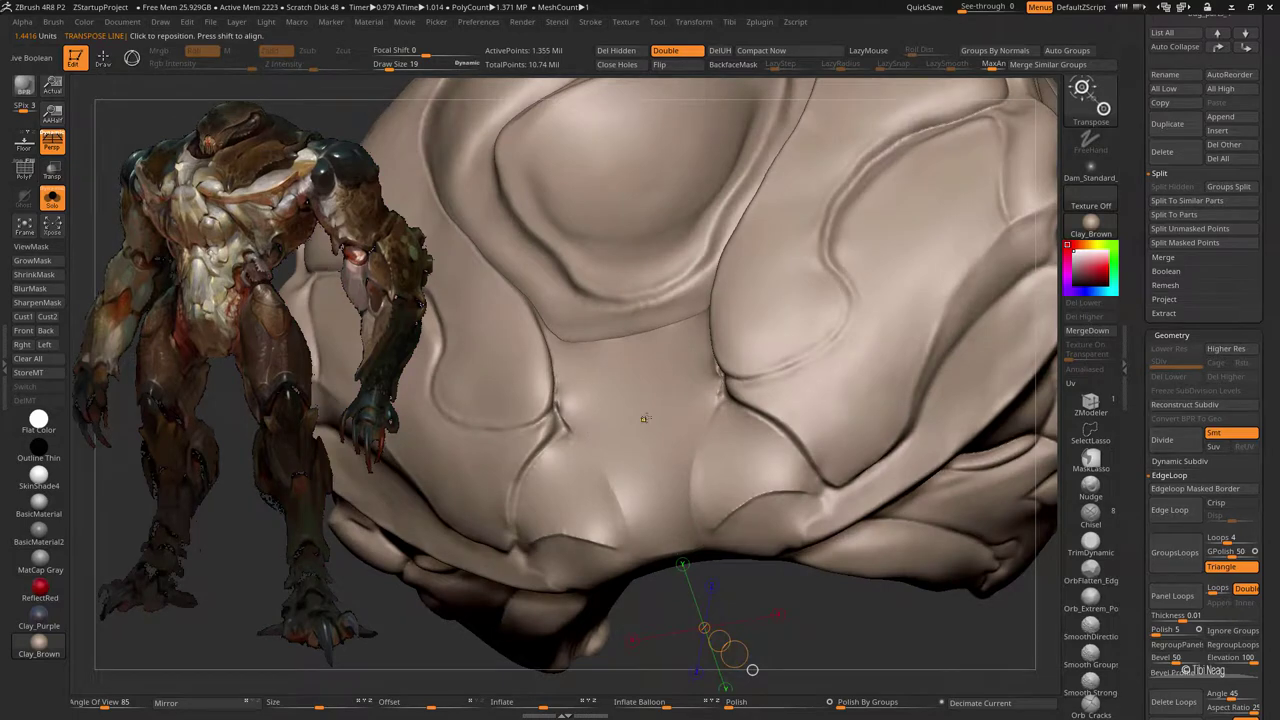
left_click(645, 419, "ctrl")
key("q")
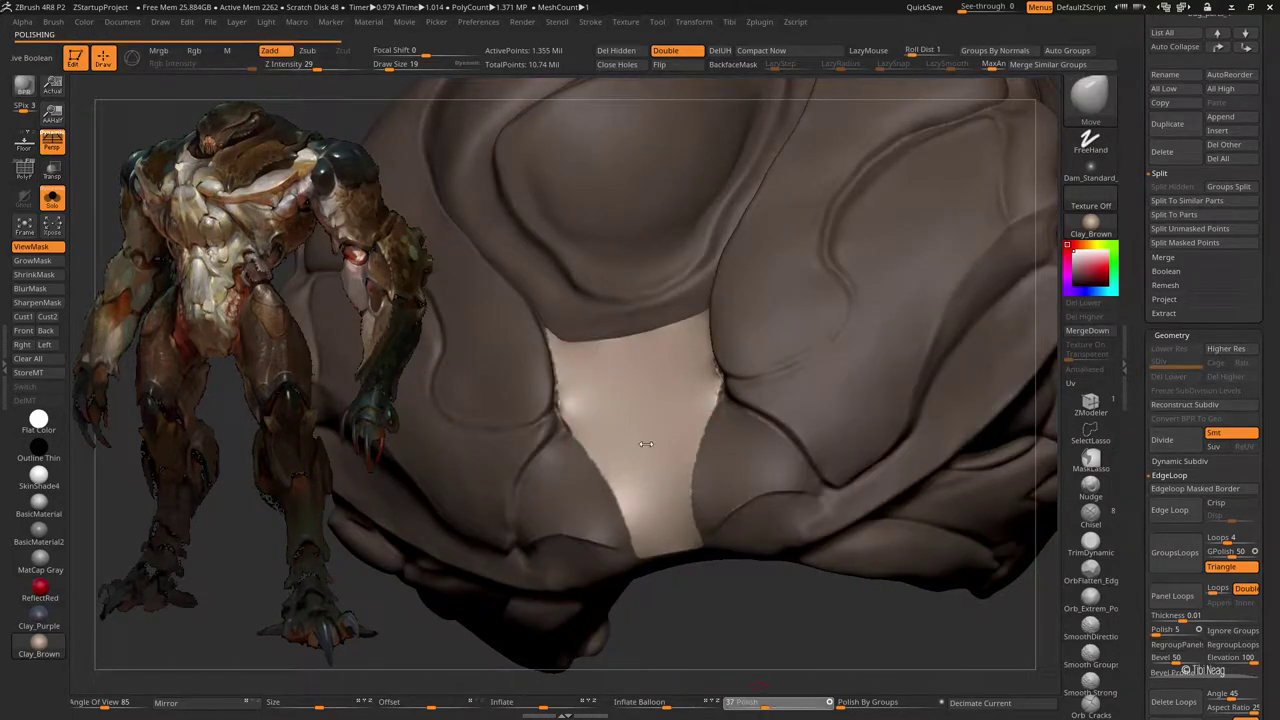
key("ctrl+shift+a")
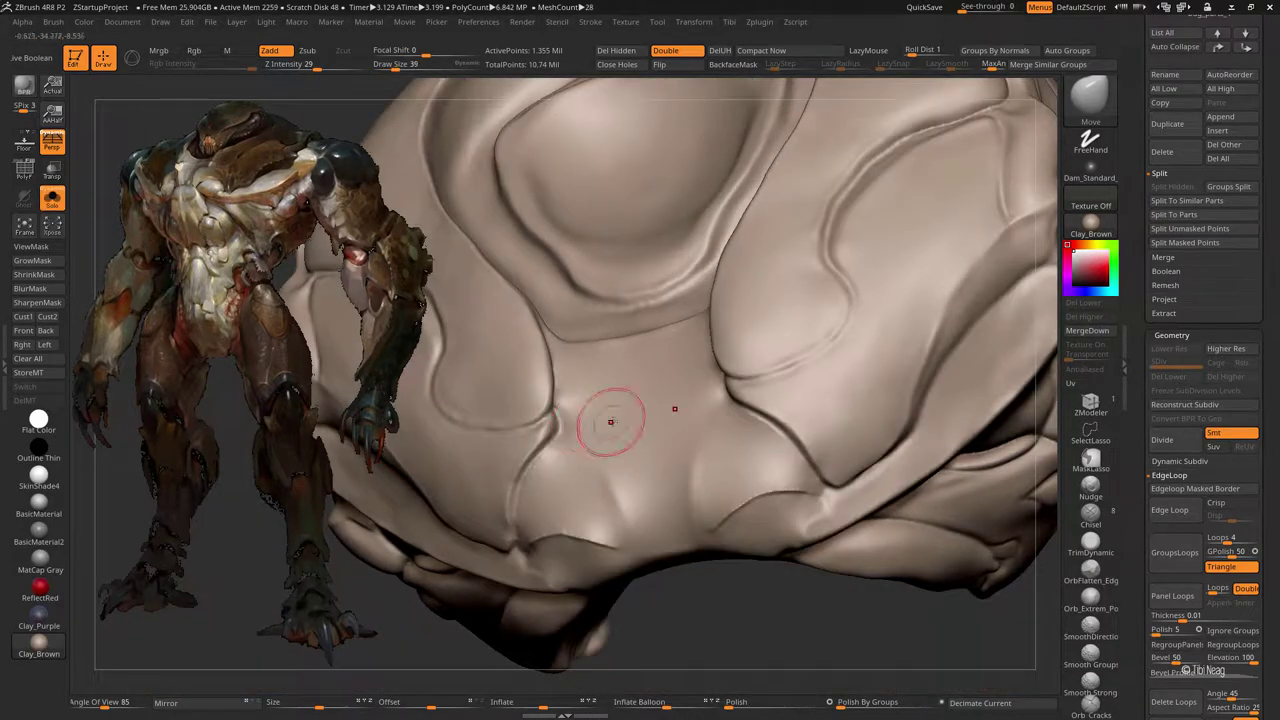
Step: Mask all but the centre panel and smooth its left-edge crease with a larger brush
key("w")
left_click(572, 374, "ctrl")
key("q")
key("bracketright")
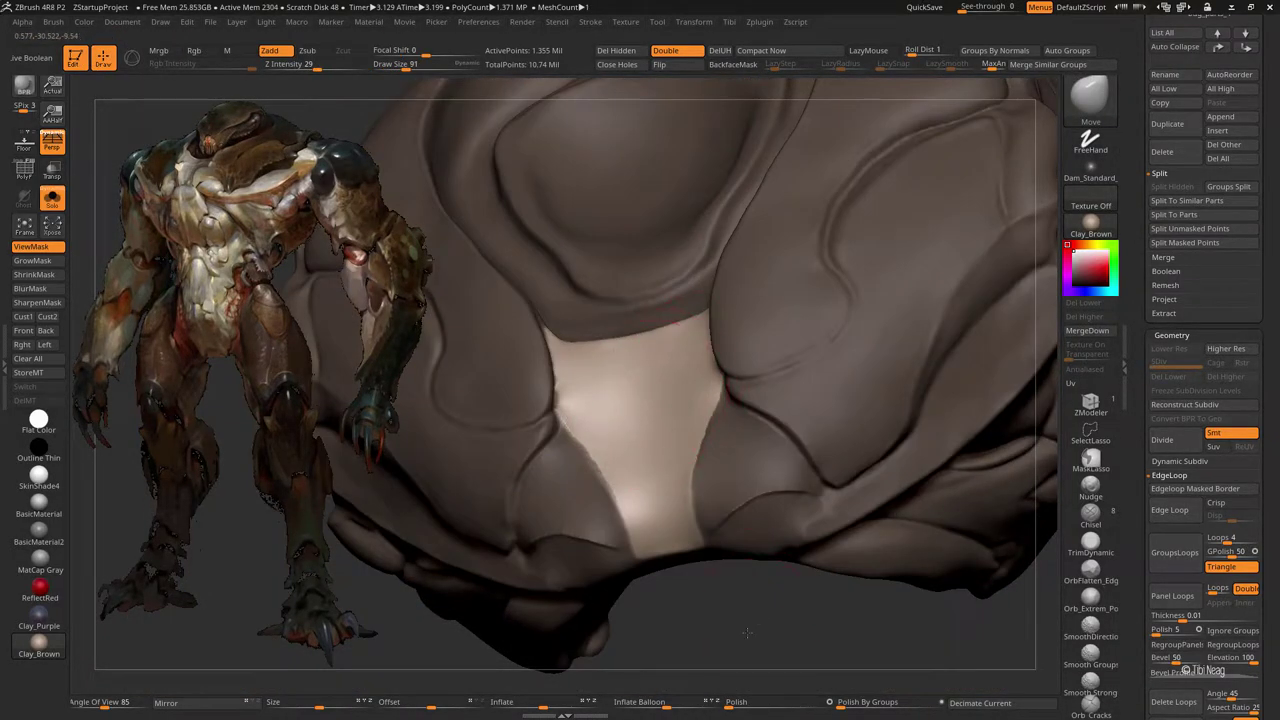
left_click_drag(746, 632, 594, 371)
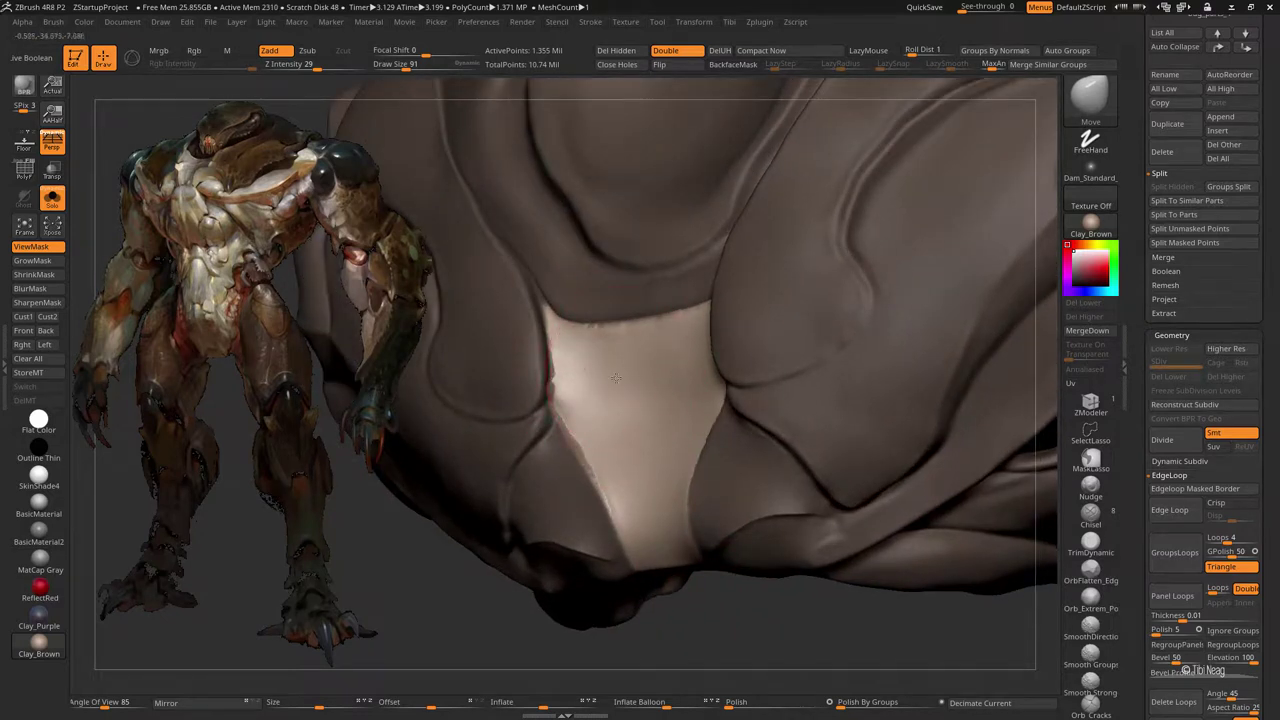
key("shift")
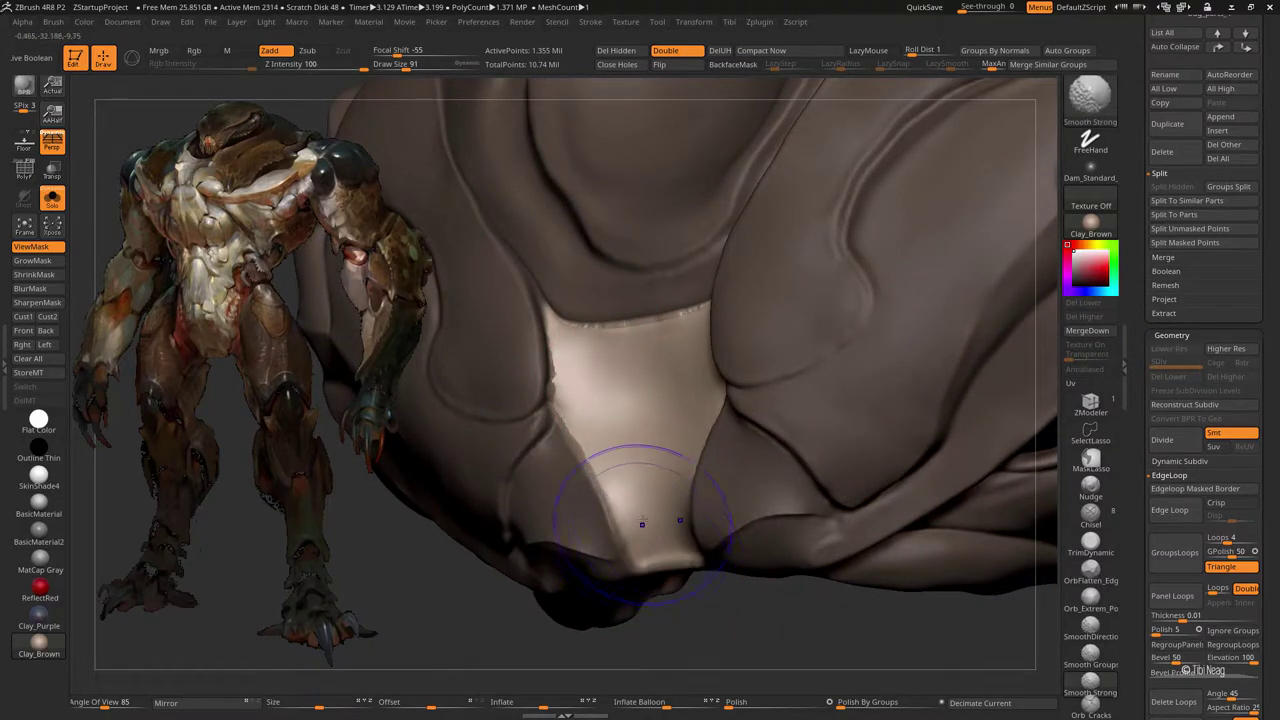
left_click_drag(597, 485, 553, 345, "shift")
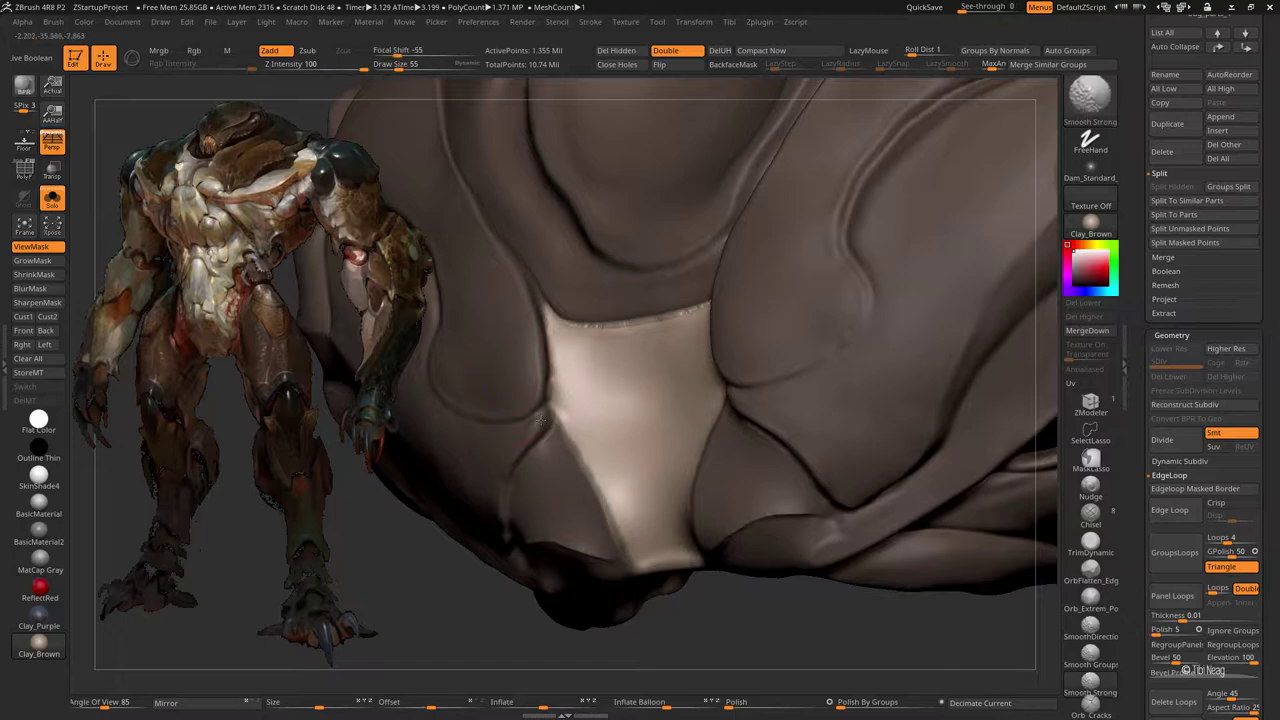
Step: Select the pale centre panel and solo it
left_click_drag(626, 600, 509, 627)
key("ctrl")
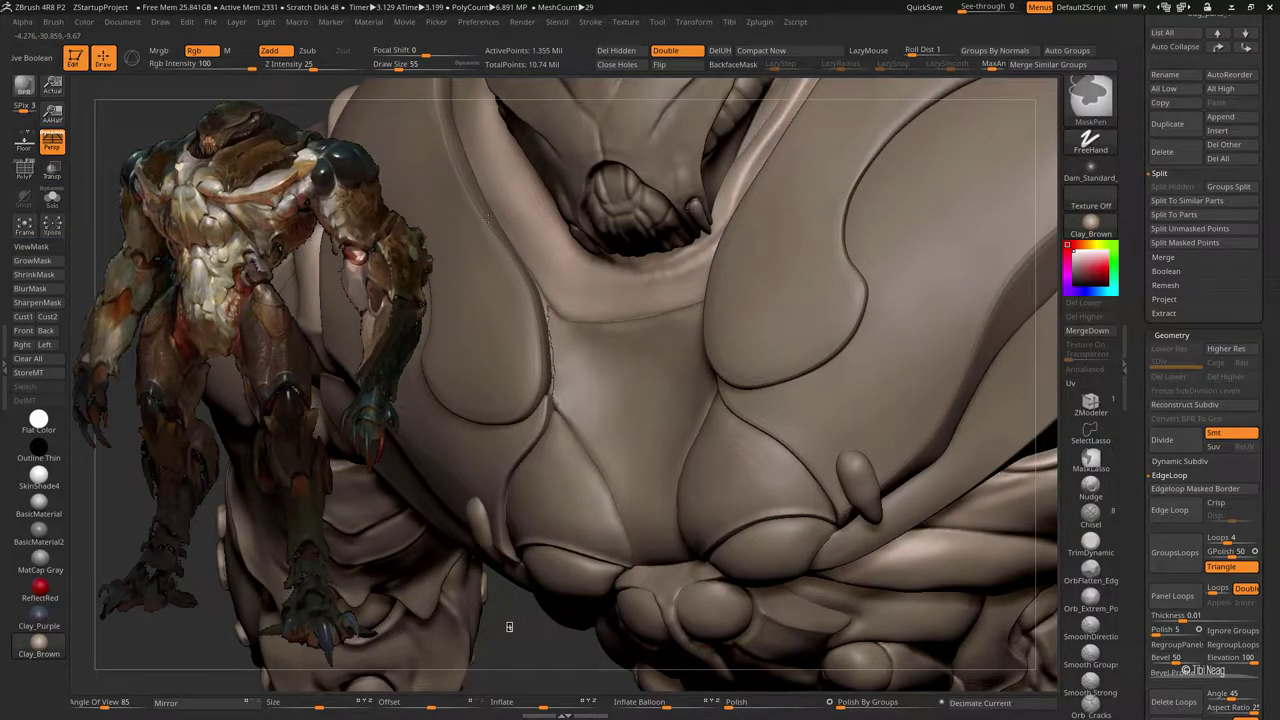
left_click(585, 390, "alt")
key("ctrl+shift+s")
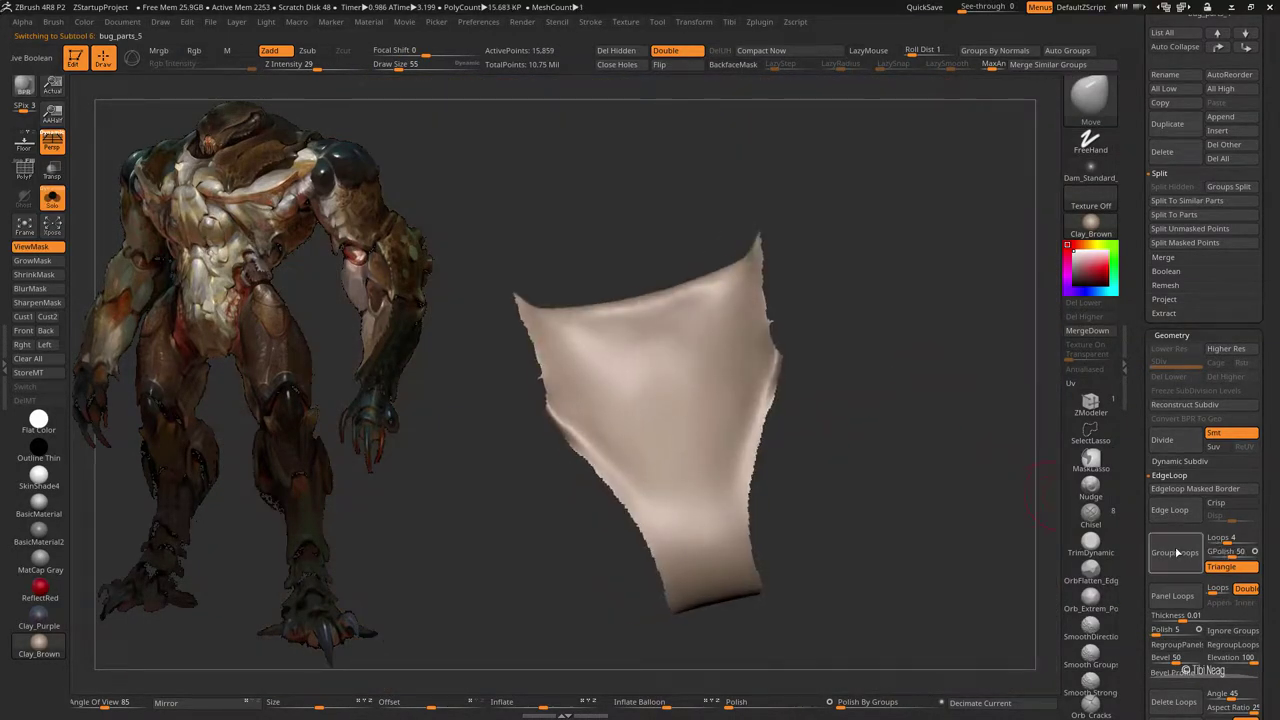
Step: Thicken the panel with Panel Loops, rotate it with Transpose, and bend it with Move
scroll(1190, 500, "down", 5)
left_click(1172, 378)
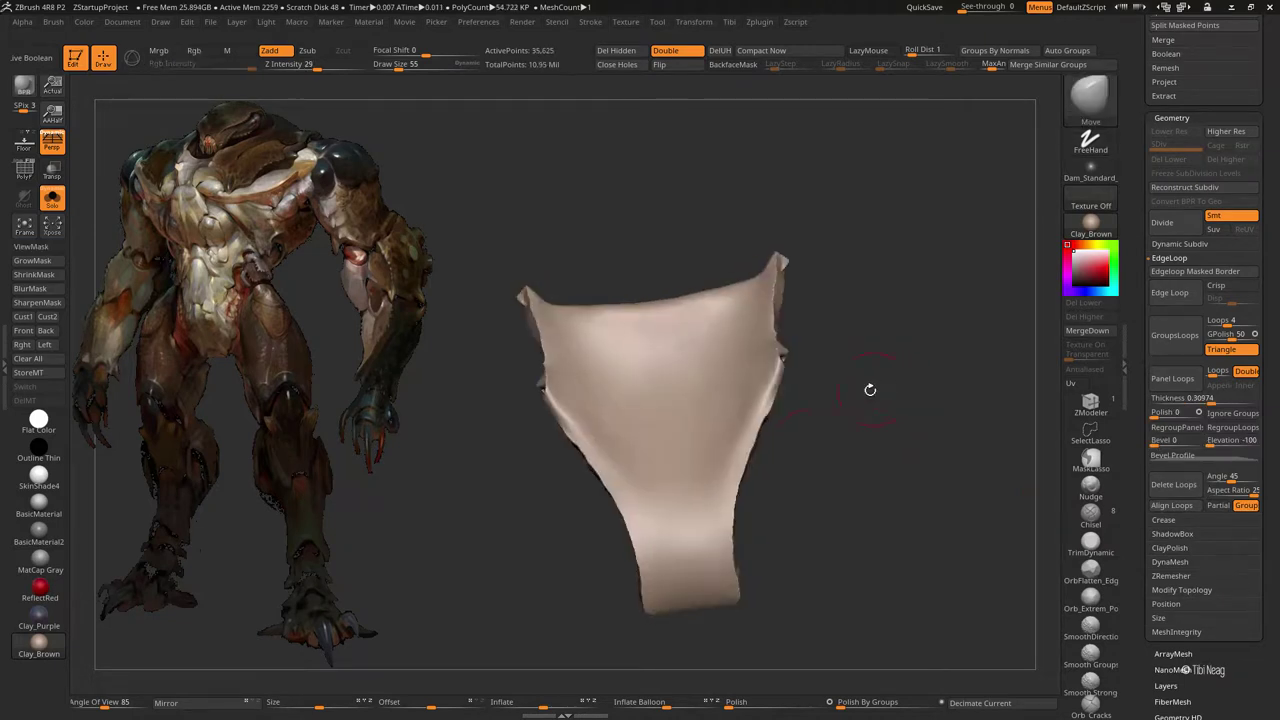
key("w")
mouse_move(686, 286)
left_mouse_down()
mouse_move(724, 270)
mouse_move(729, 236)
left_mouse_up()
key("q")
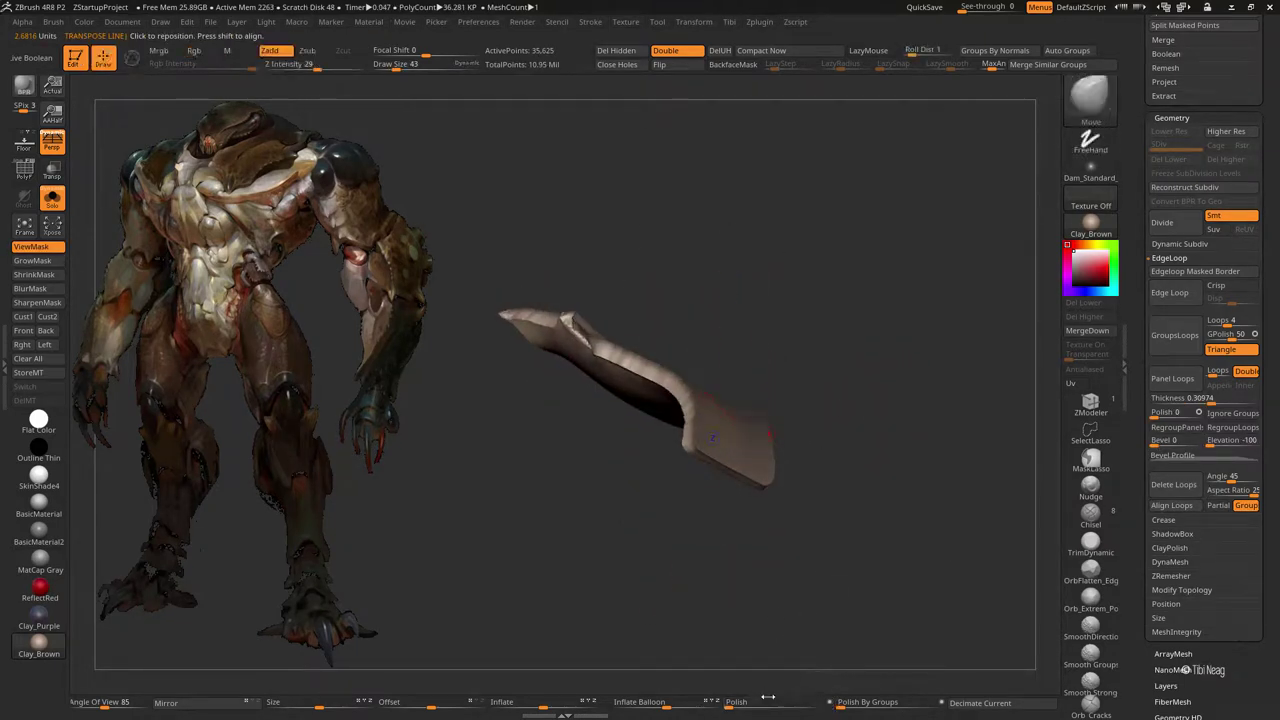
left_click_drag(740, 470, 831, 580)
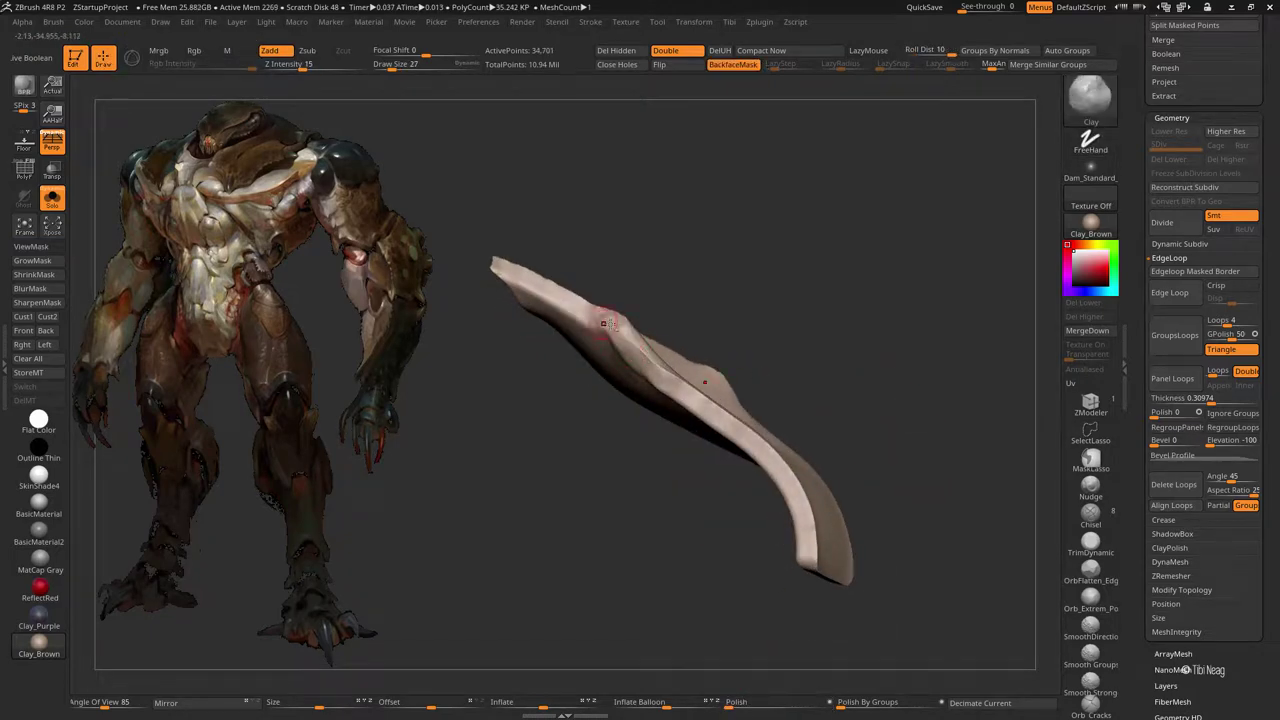
left_click_drag(806, 303, 869, 305)
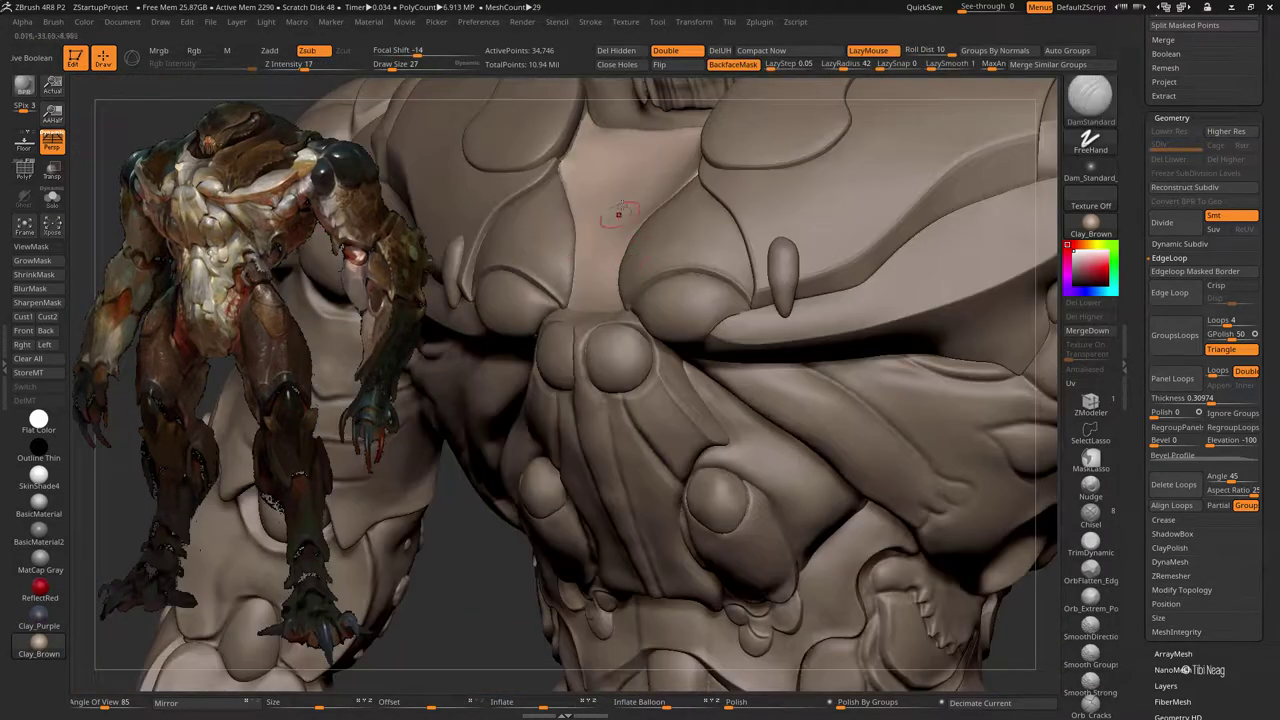
Step: Inspect the isolated chest plate from other angles, then show the rest of the model
left_click_drag(618, 213, 587, 303)
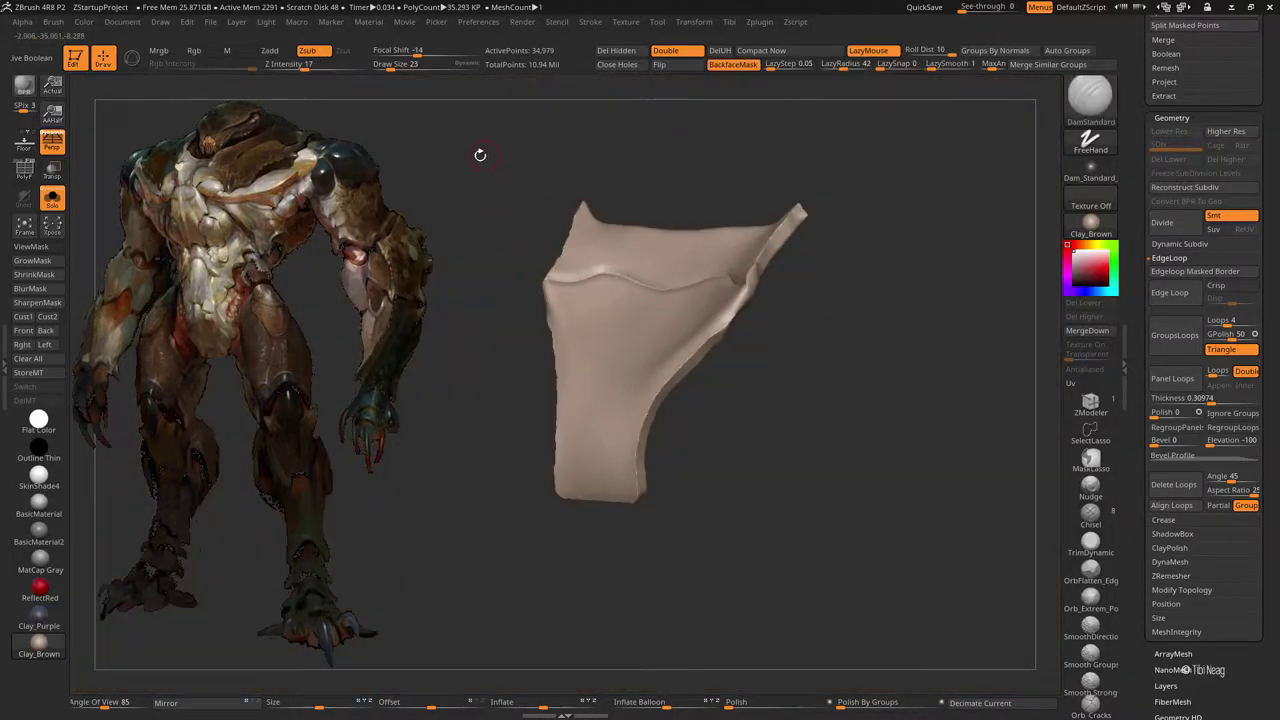
mouse_move(480, 151)
left_mouse_down()
mouse_move(531, 240)
mouse_move(523, 217)
mouse_move(591, 297)
left_mouse_up()
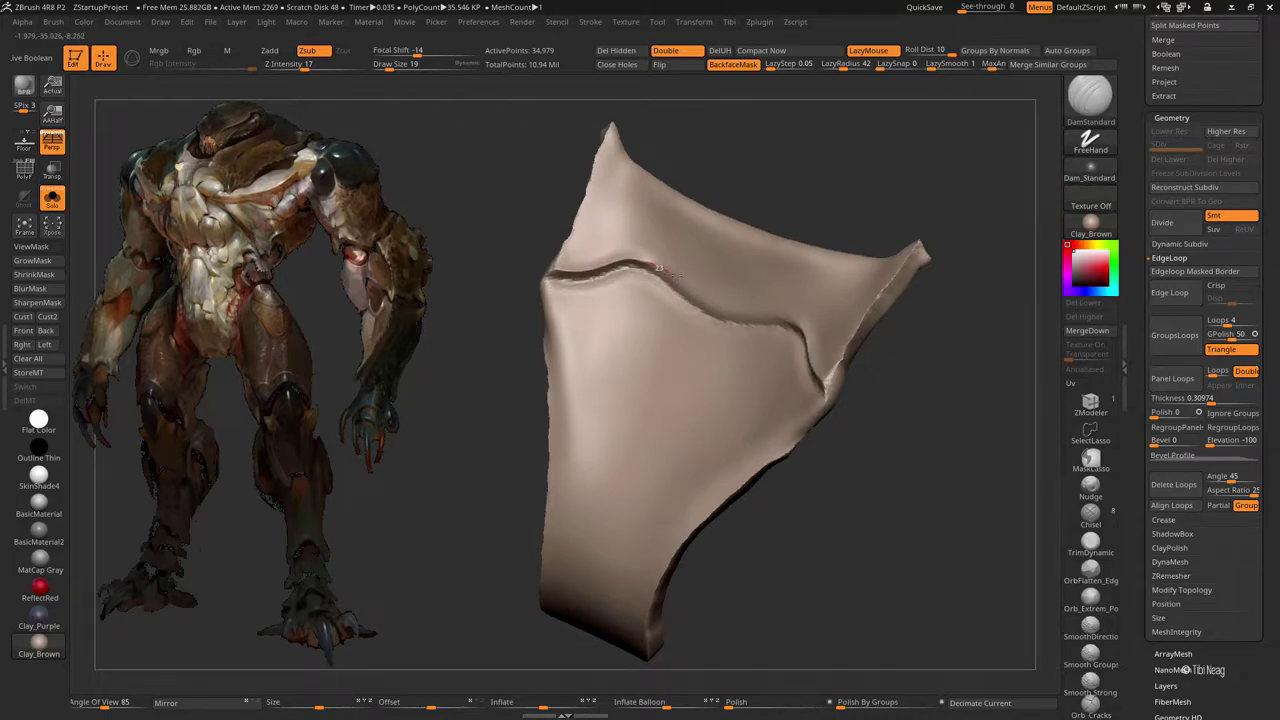
key("ctrl+shift+s")
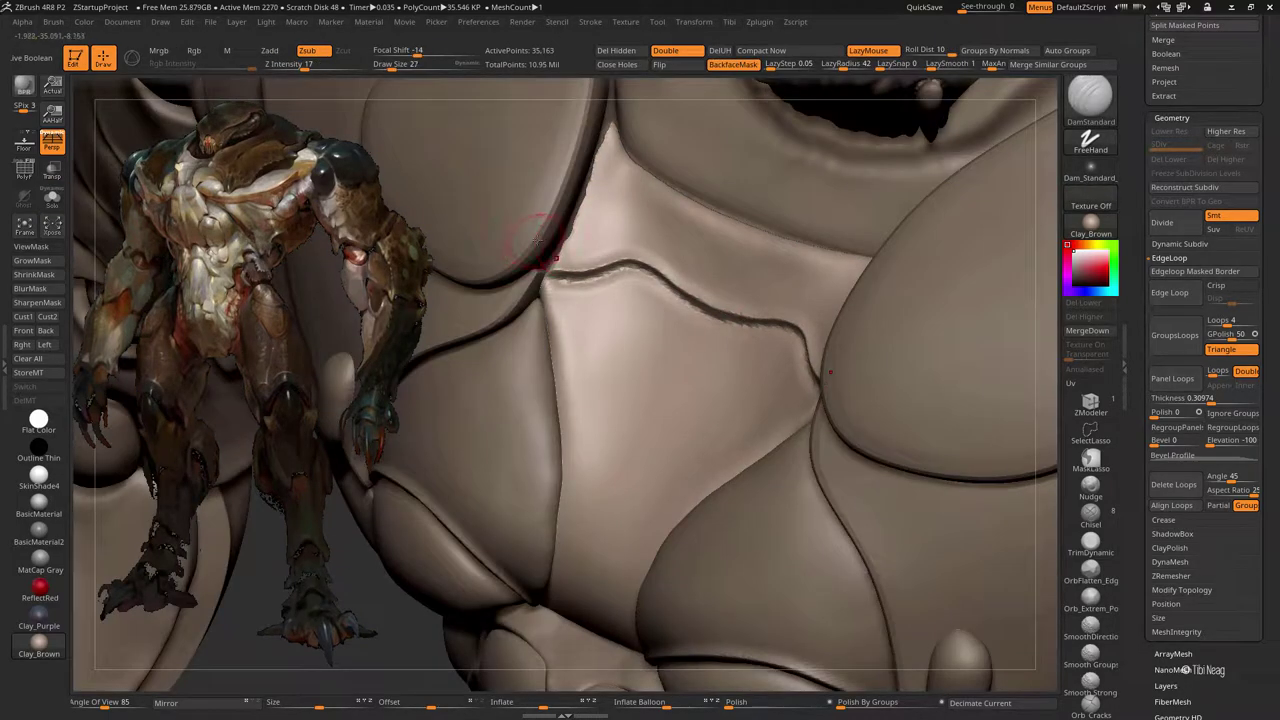
key("b")
key("m")
key("v")
Step: Orbit around the chest seam, toggling Solo to compare the armor piece with the body
mouse_move(586, 223)
left_mouse_down()
mouse_move(617, 246)
mouse_move(641, 224)
left_mouse_up()
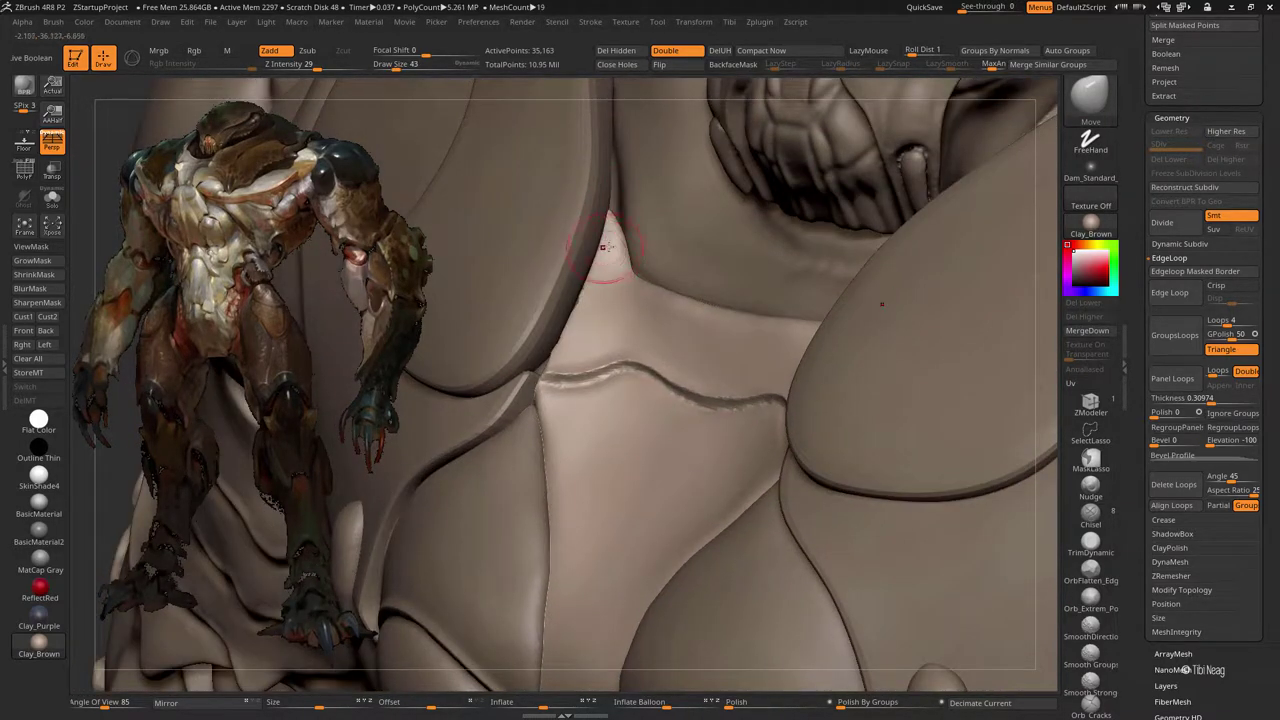
left_click_drag(592, 354, 567, 330)
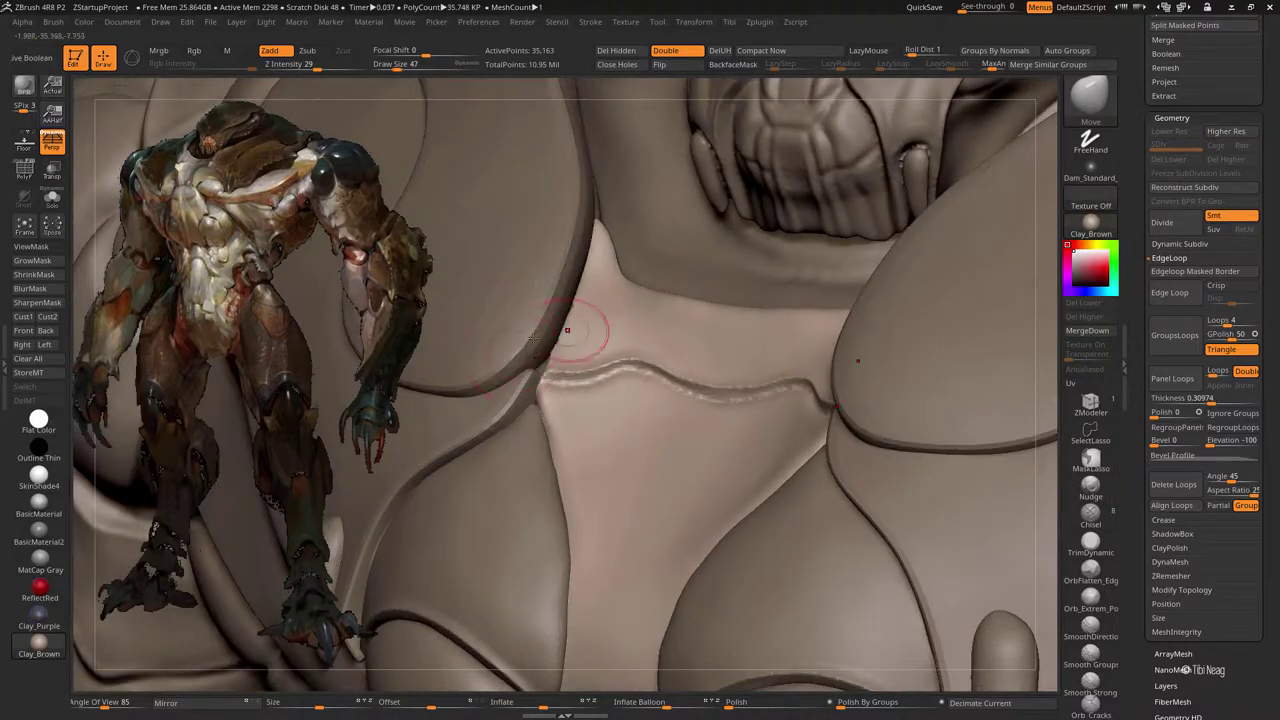
mouse_move(544, 370)
right_mouse_down()
mouse_move(576, 274)
mouse_move(593, 262)
right_mouse_up()
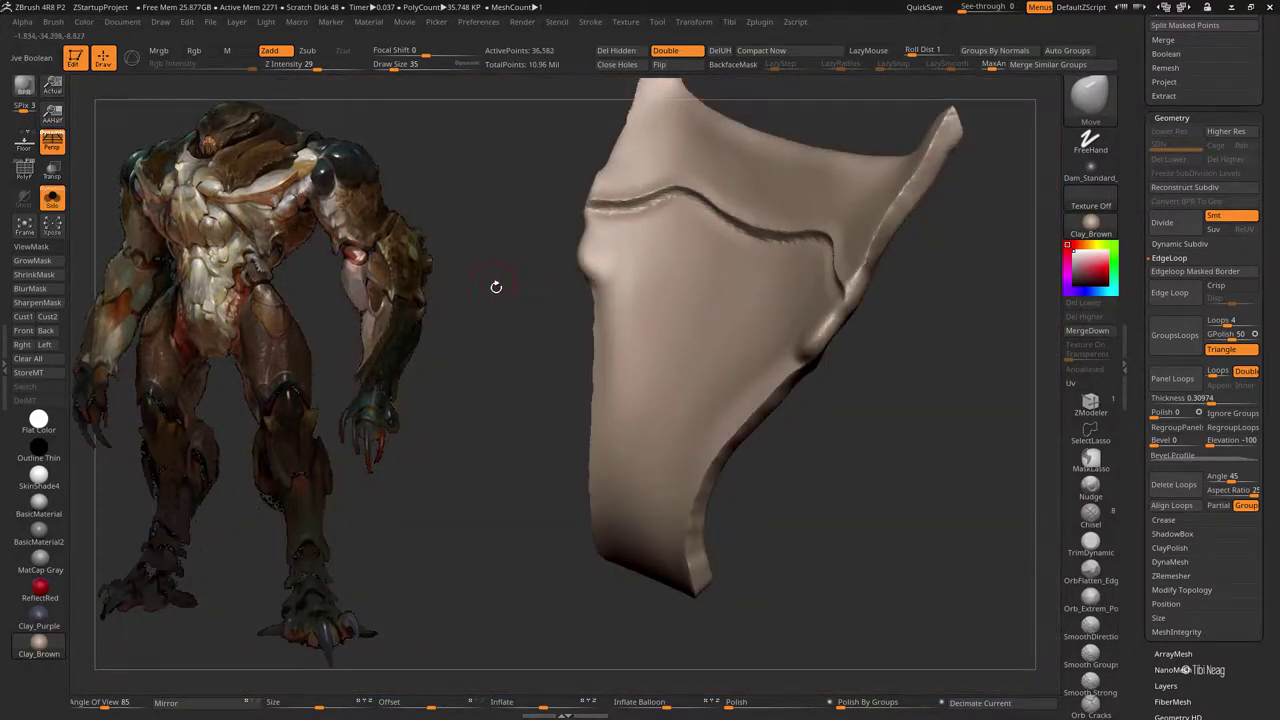
mouse_move(494, 286)
right_mouse_down()
mouse_move(610, 246)
mouse_move(497, 325)
right_mouse_up()
key("ctrl+shift+s")
key("b")
key("m")
key("v")
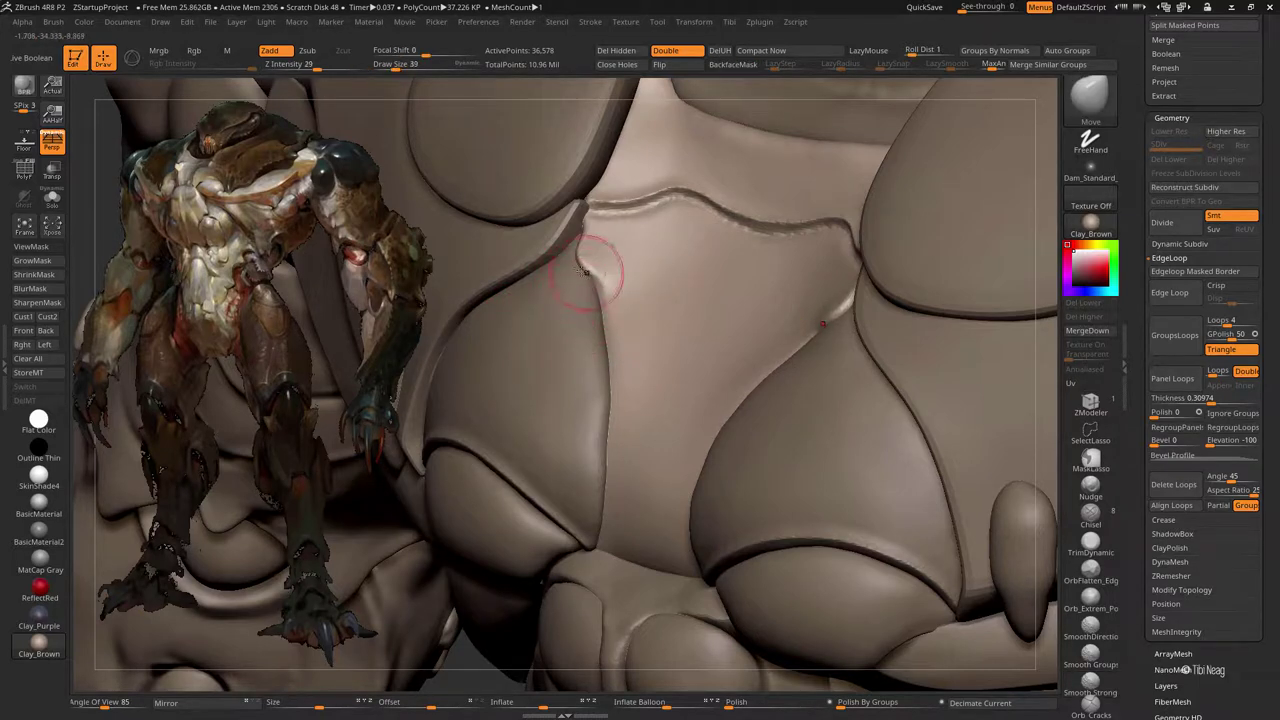
key("ctrl+shift+s")
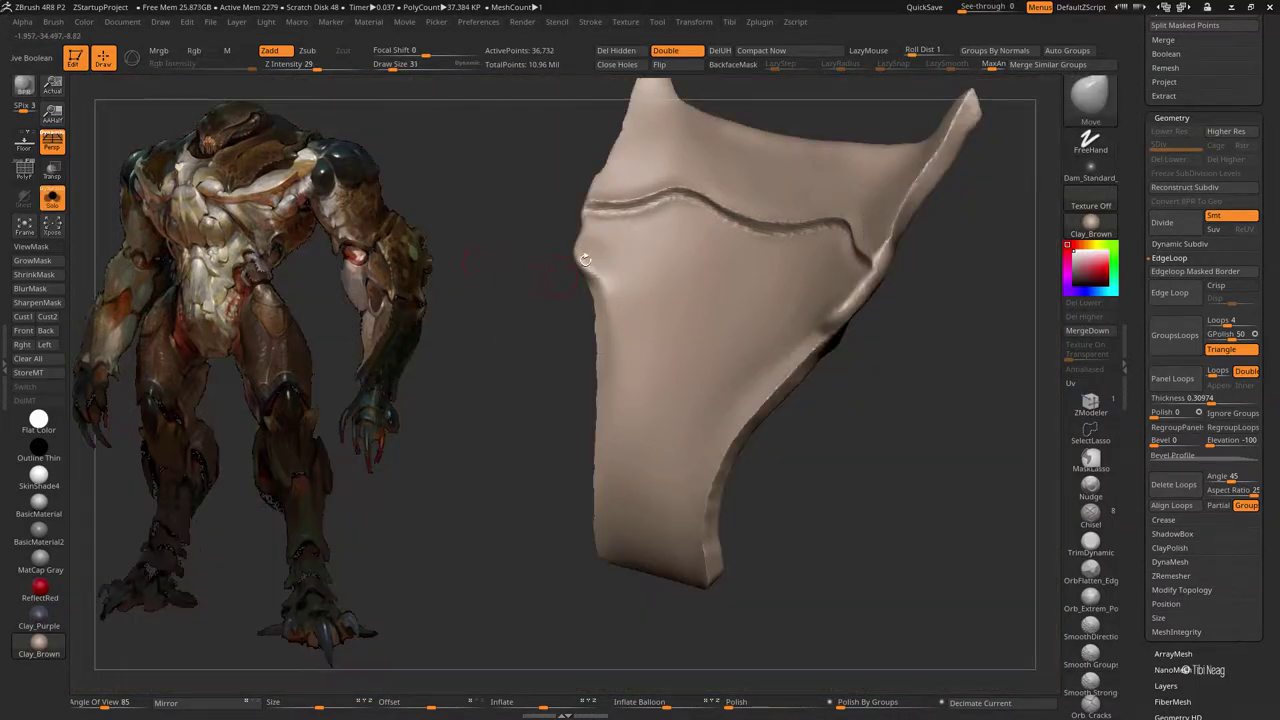
Step: Pull the surface near the crease into a fold with the Move brush
key("b")
key("d")
key("s")
right_click_drag(585, 250, 557, 250)
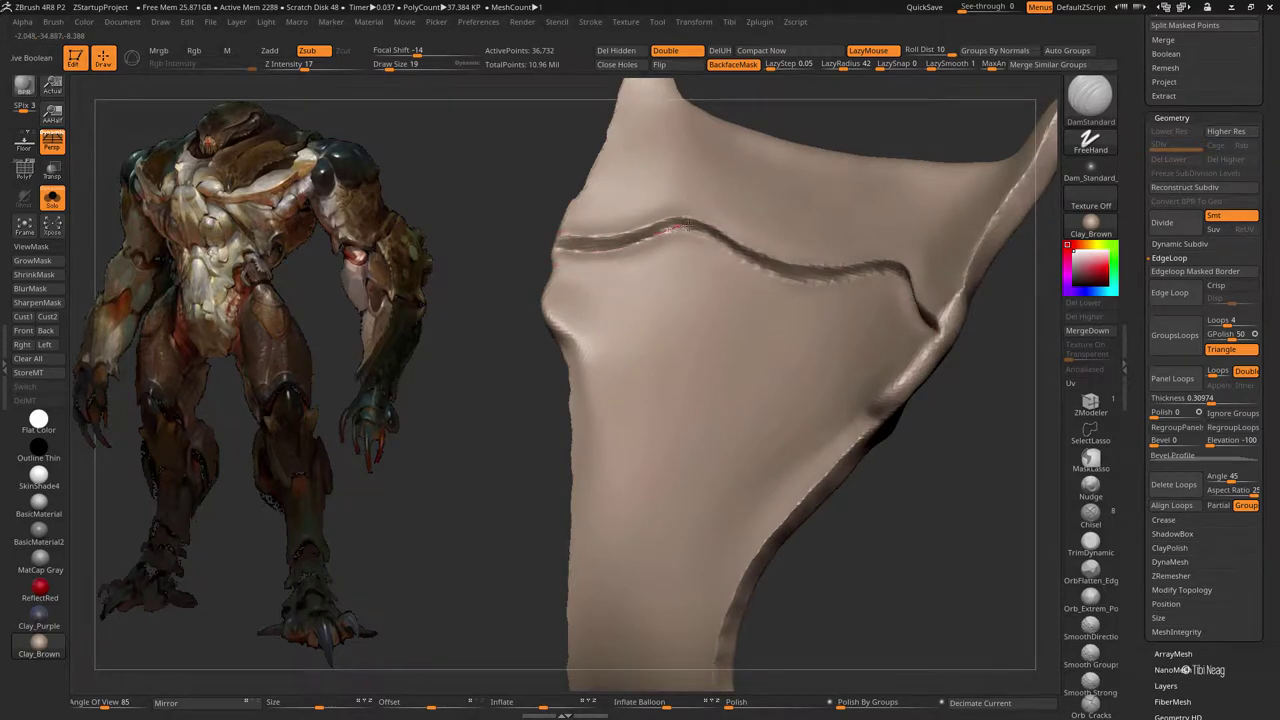
key("ctrl+shift+s")
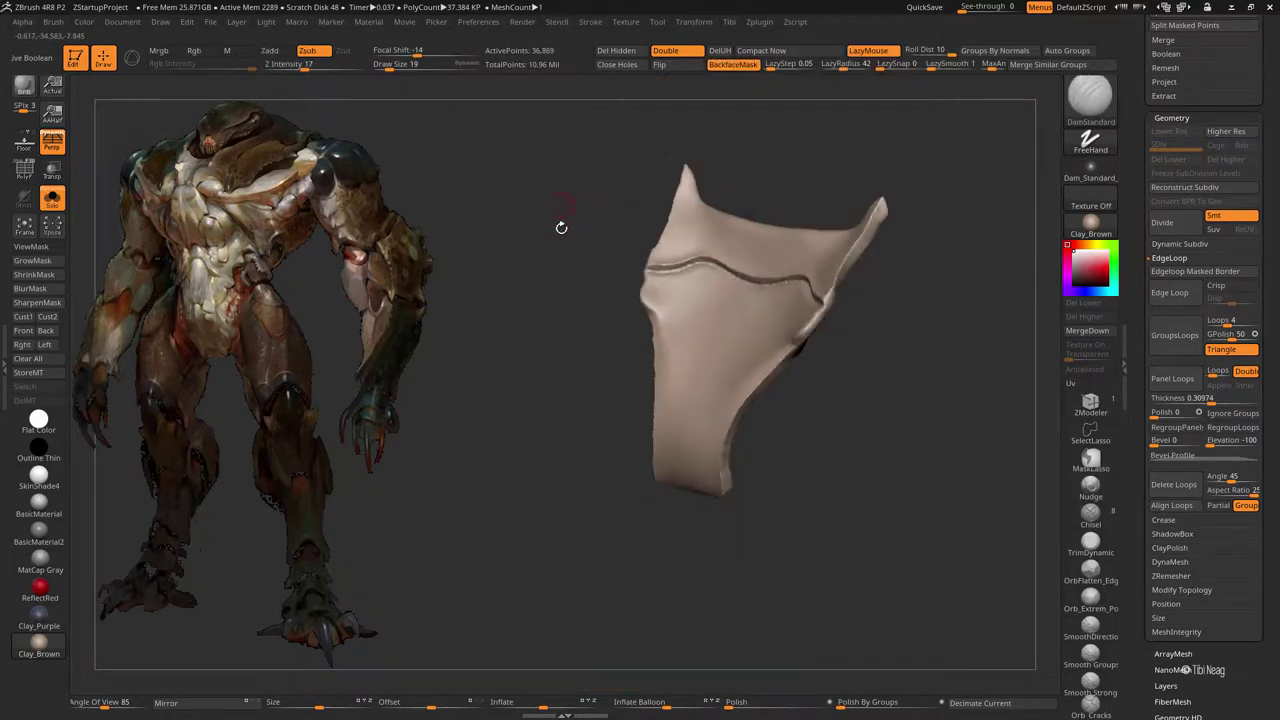
key("b")
key("m")
key("v")
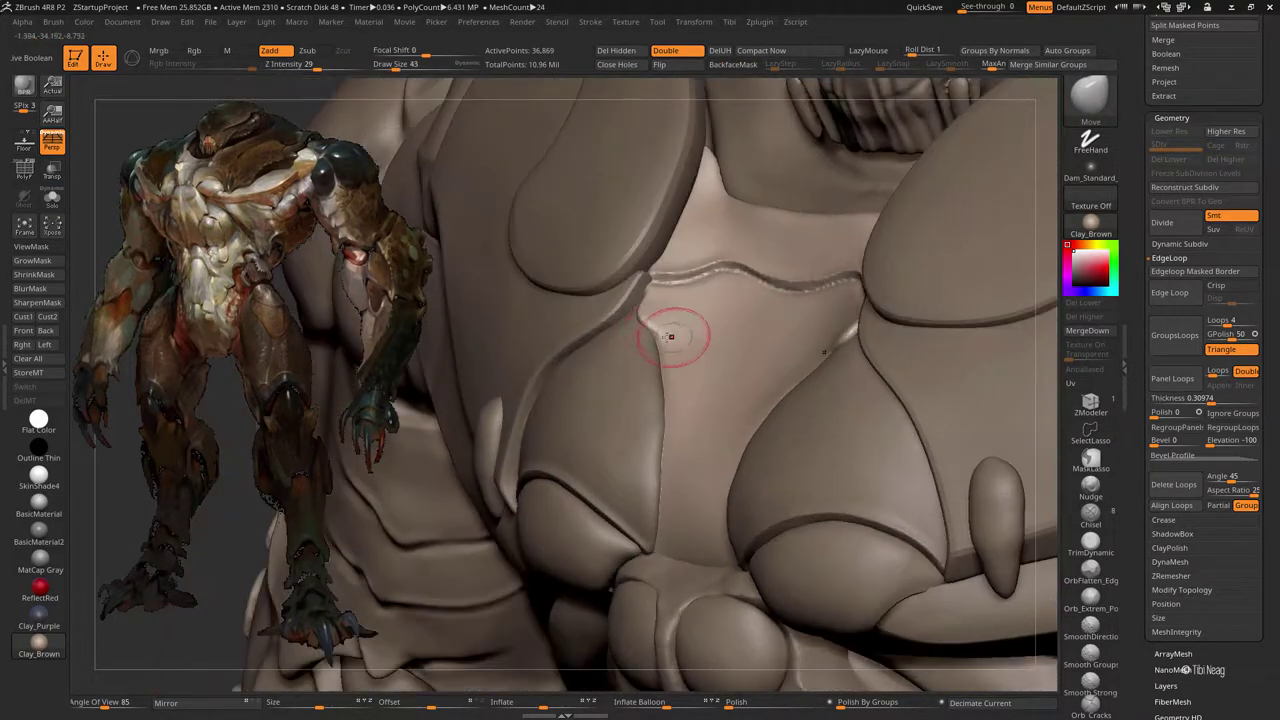
left_click_drag(643, 321, 668, 349)
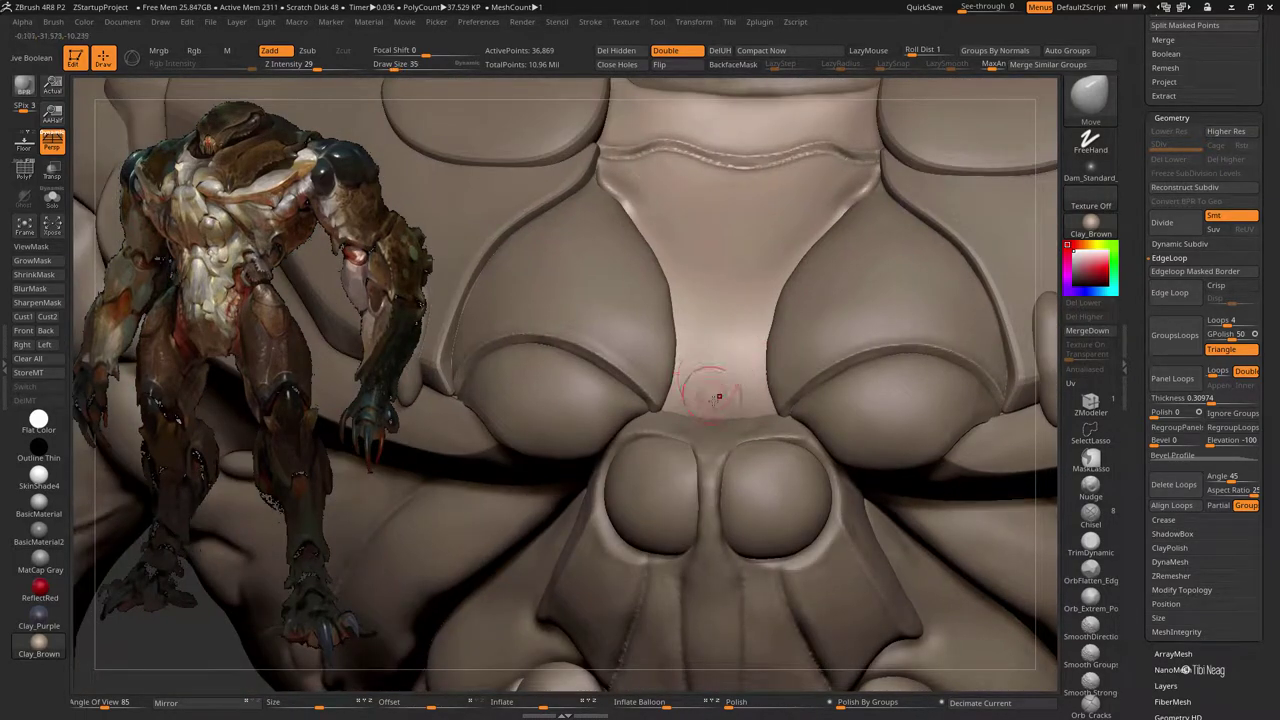
Step: Carve mirrored DamStandard creases along both sides of the ridge between the lobes
key("b")
key("d")
key("s")
right_click_drag(750, 335, 672, 295, "alt")
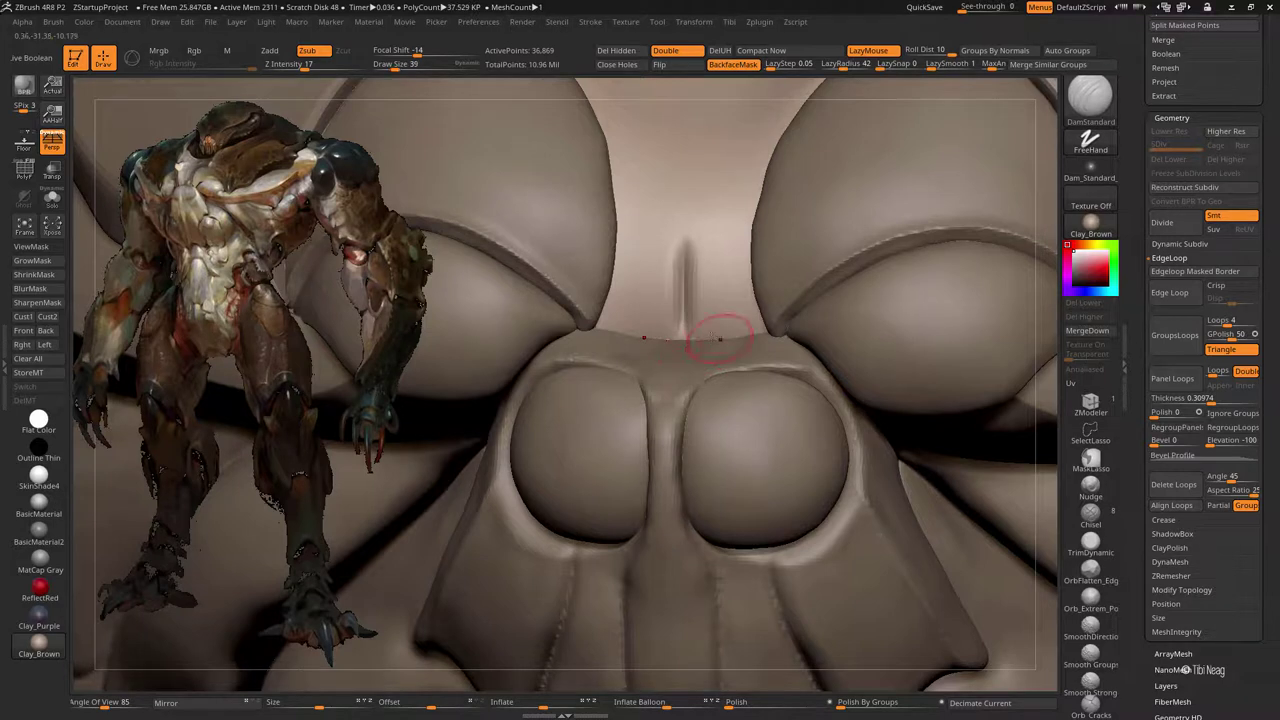
mouse_move(757, 320)
left_mouse_down()
mouse_move(740, 222)
mouse_move(760, 173)
left_mouse_up()
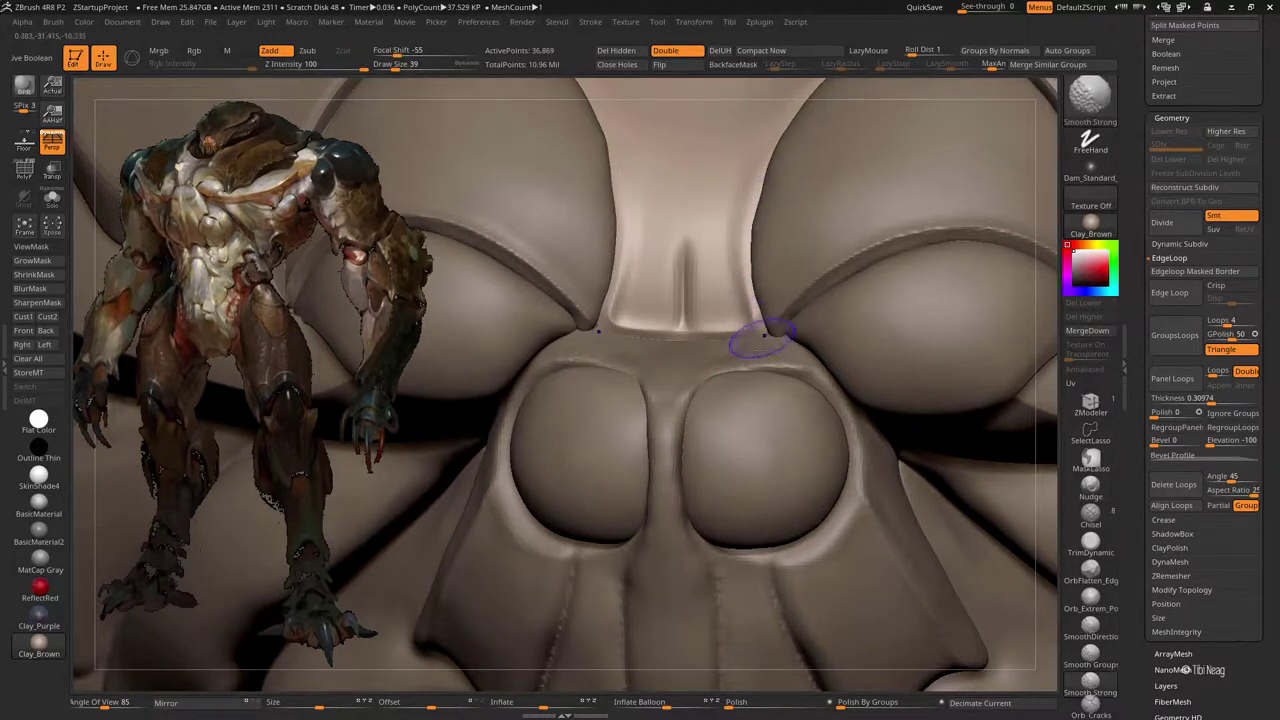
key("alt+s")
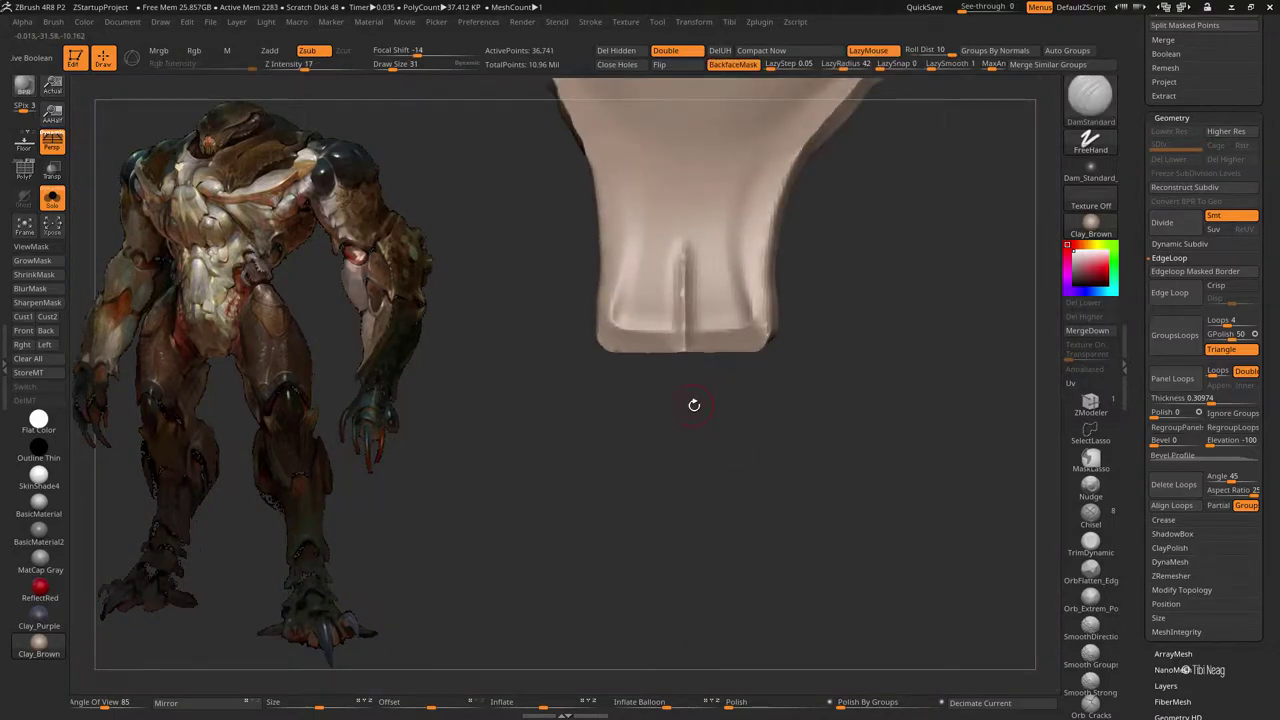
key("alt+s")
Step: Switch to the Clay brush and inspect the isolated armor piece from several angles
key("b")
key("c")
key("l")
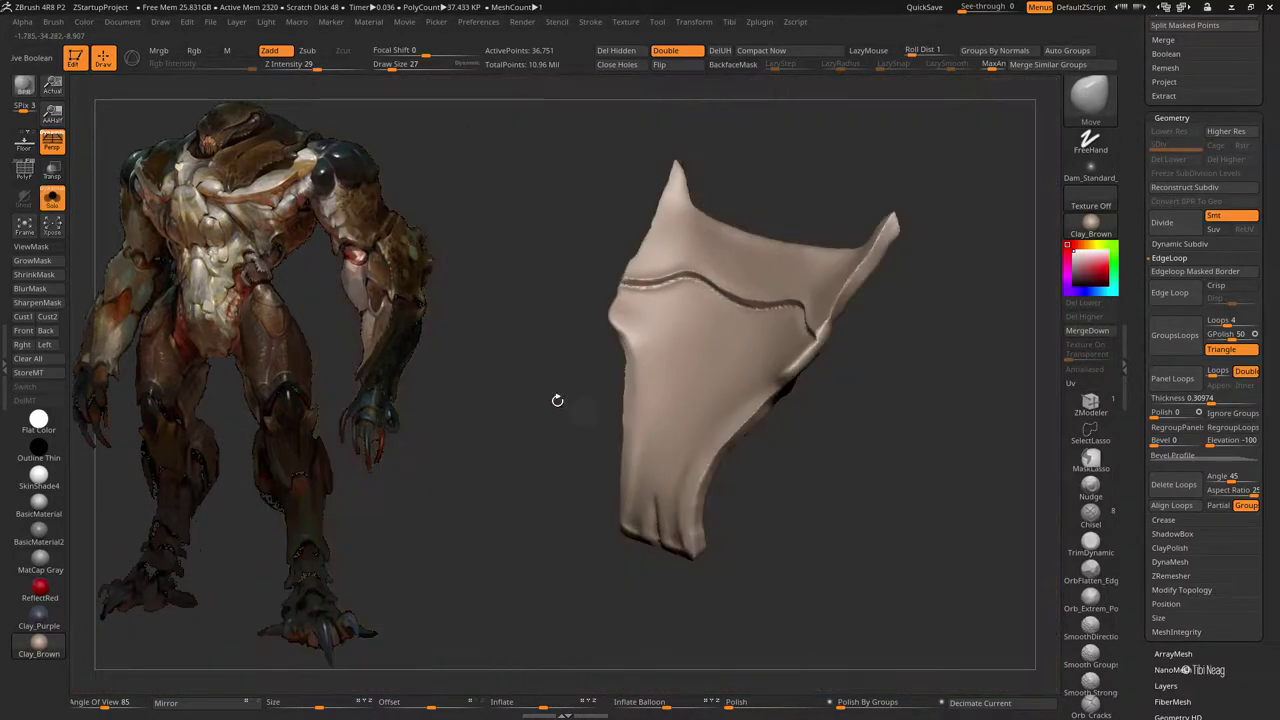
mouse_move(557, 400)
left_mouse_down()
mouse_move(508, 434)
mouse_move(634, 326)
left_mouse_up()
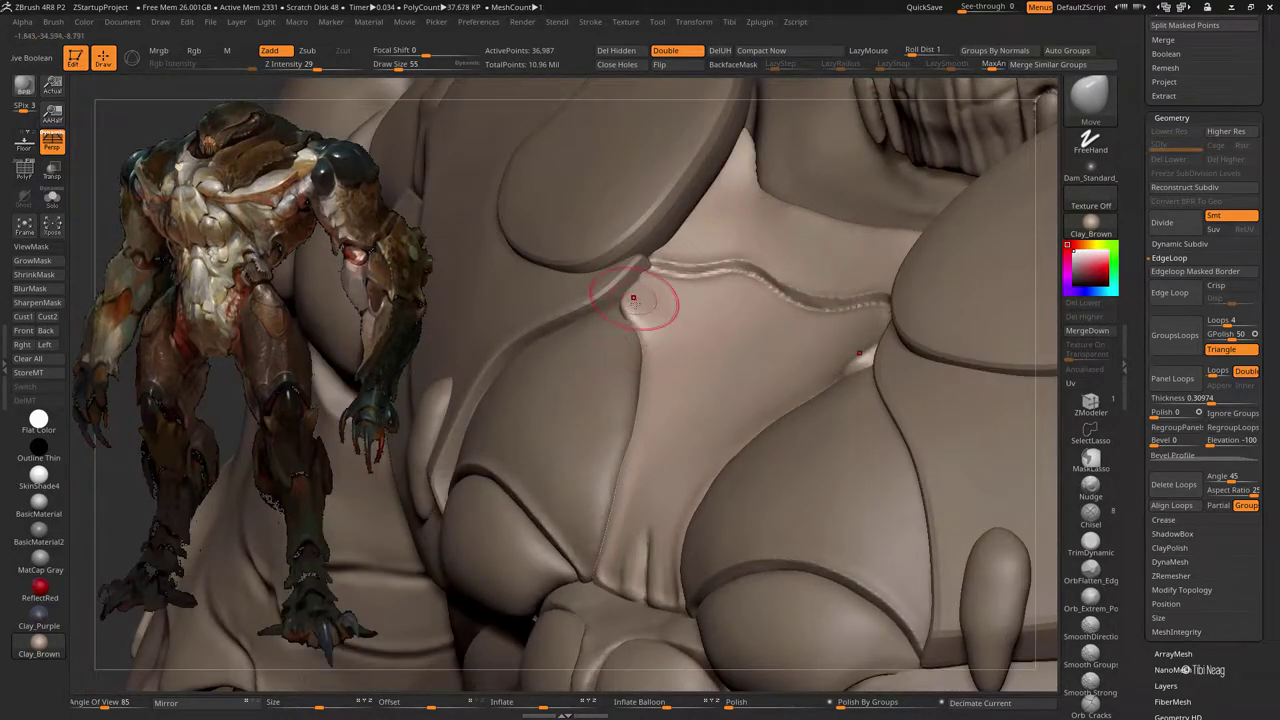
right_click_drag(633, 298, 734, 228)
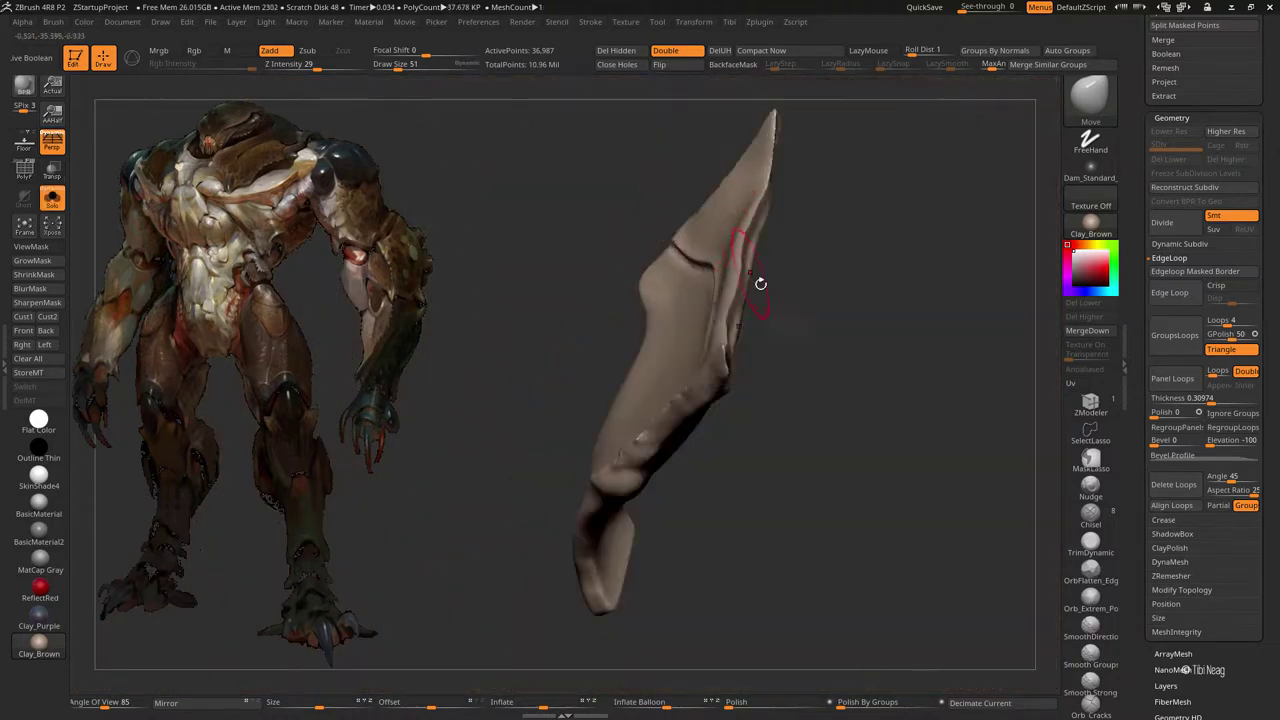
mouse_move(760, 280)
right_mouse_down()
mouse_move(831, 354)
mouse_move(680, 374)
mouse_move(628, 290)
right_mouse_up()
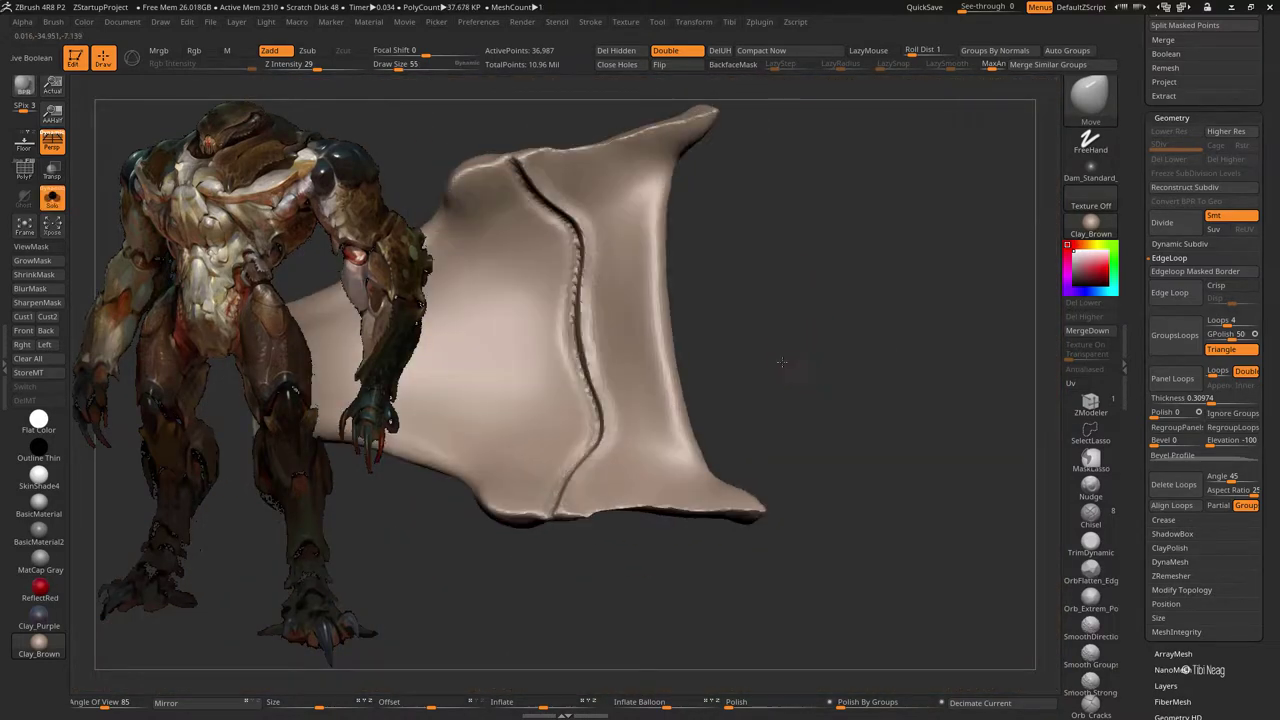
Step: Set Z Intensity to 12, reshape the pointed tip, and raise an upper-edge ridge
key("b")
key("h")
key("p")
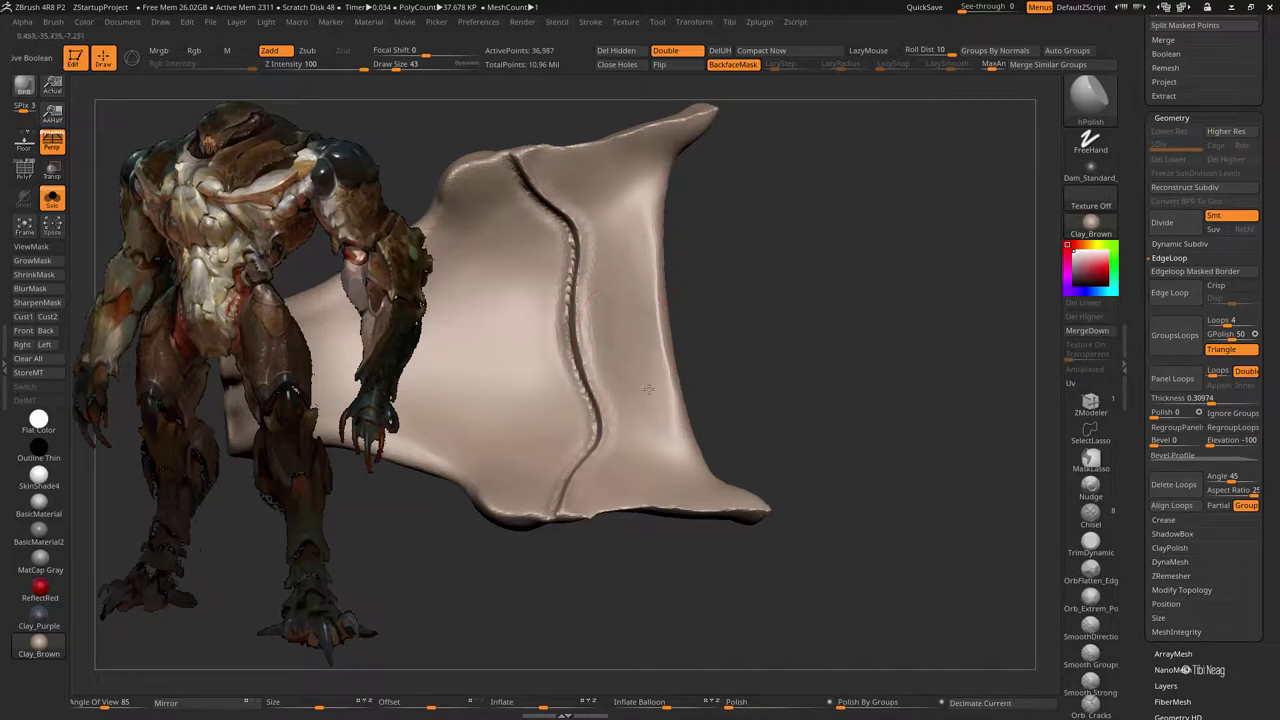
mouse_move(748, 360)
right_mouse_down()
mouse_move(514, 346)
mouse_move(526, 337)
mouse_move(512, 392)
right_mouse_up()
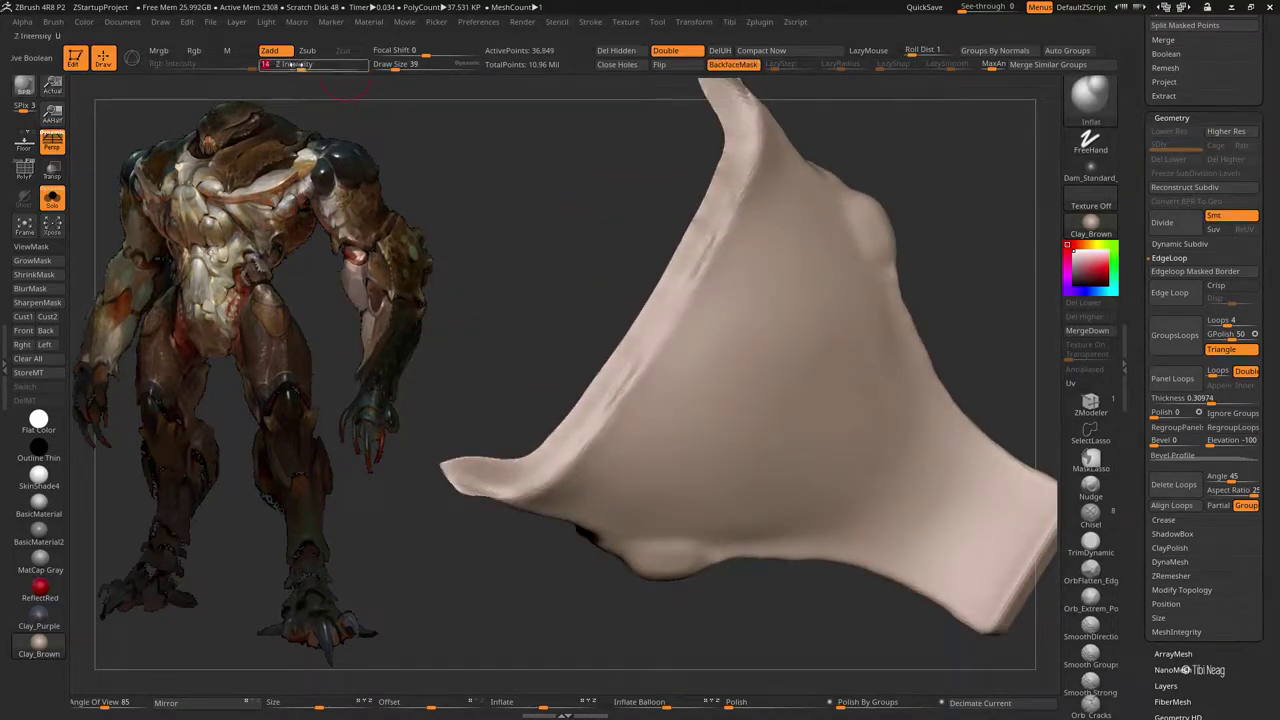
left_click_drag(293, 64, 297, 64)
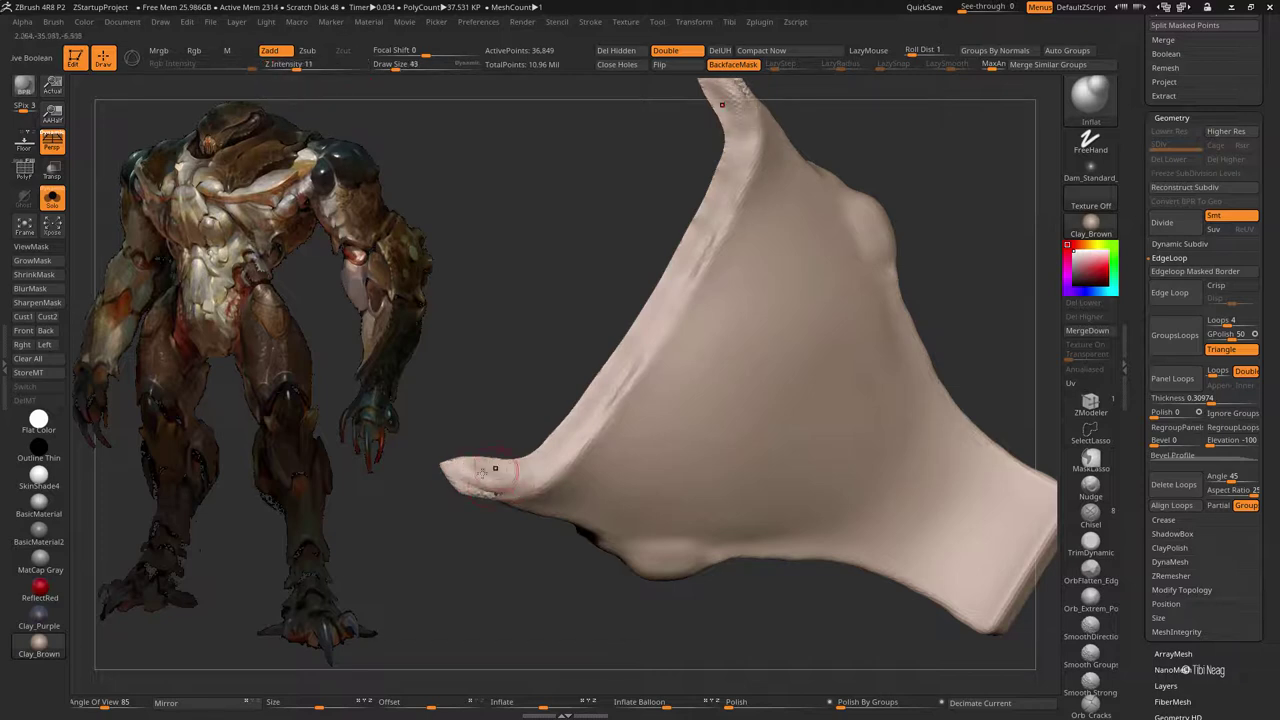
left_click_drag(512, 484, 472, 464)
left_click_drag(581, 432, 647, 343)
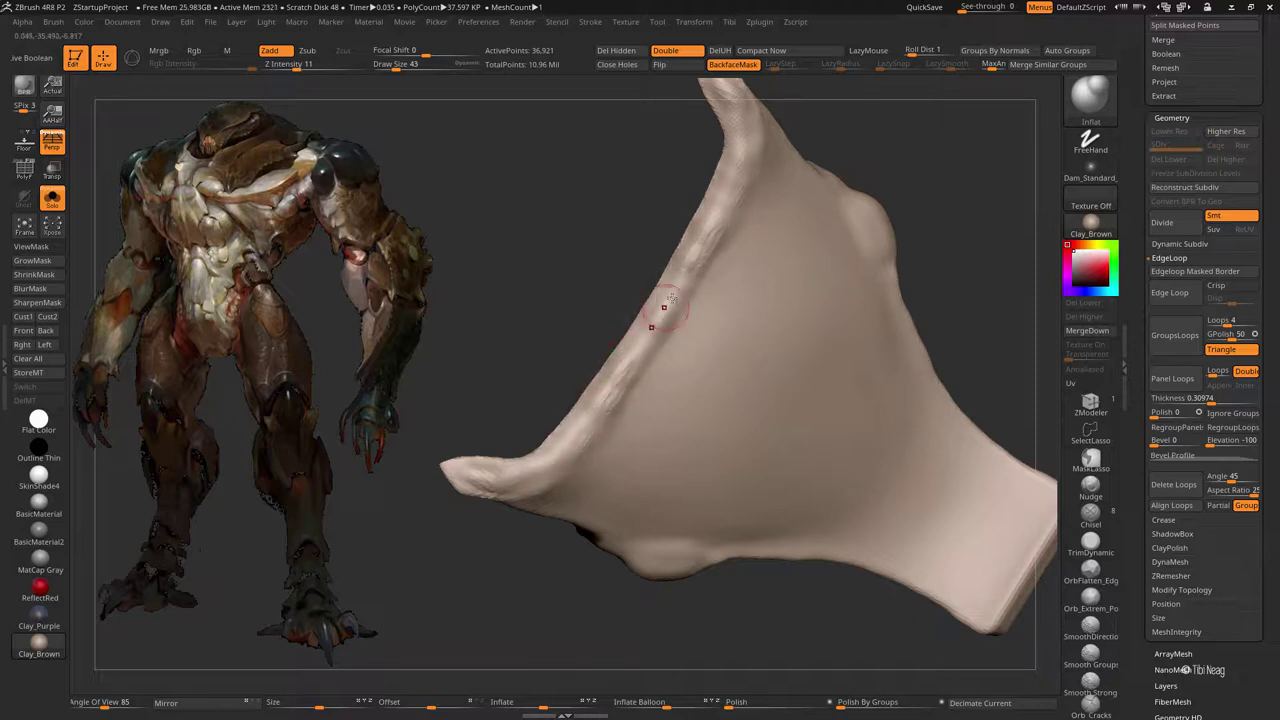
Step: Polish the tip and upper-edge ridge smooth with hPolish, then turn to check it
key("b")
key("h")
key("p")
left_click_drag(704, 240, 621, 377)
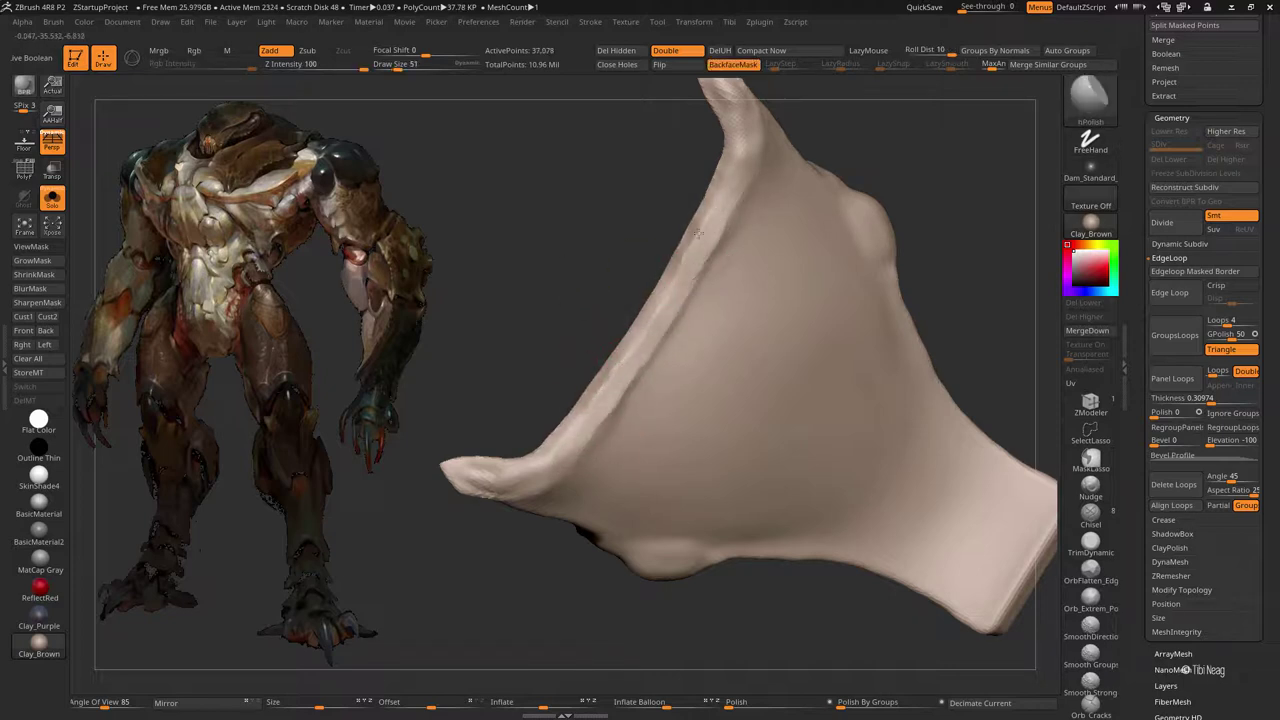
mouse_move(748, 160)
left_mouse_down()
mouse_move(557, 462)
mouse_move(470, 475)
left_mouse_up()
left_click_drag(725, 105, 481, 480)
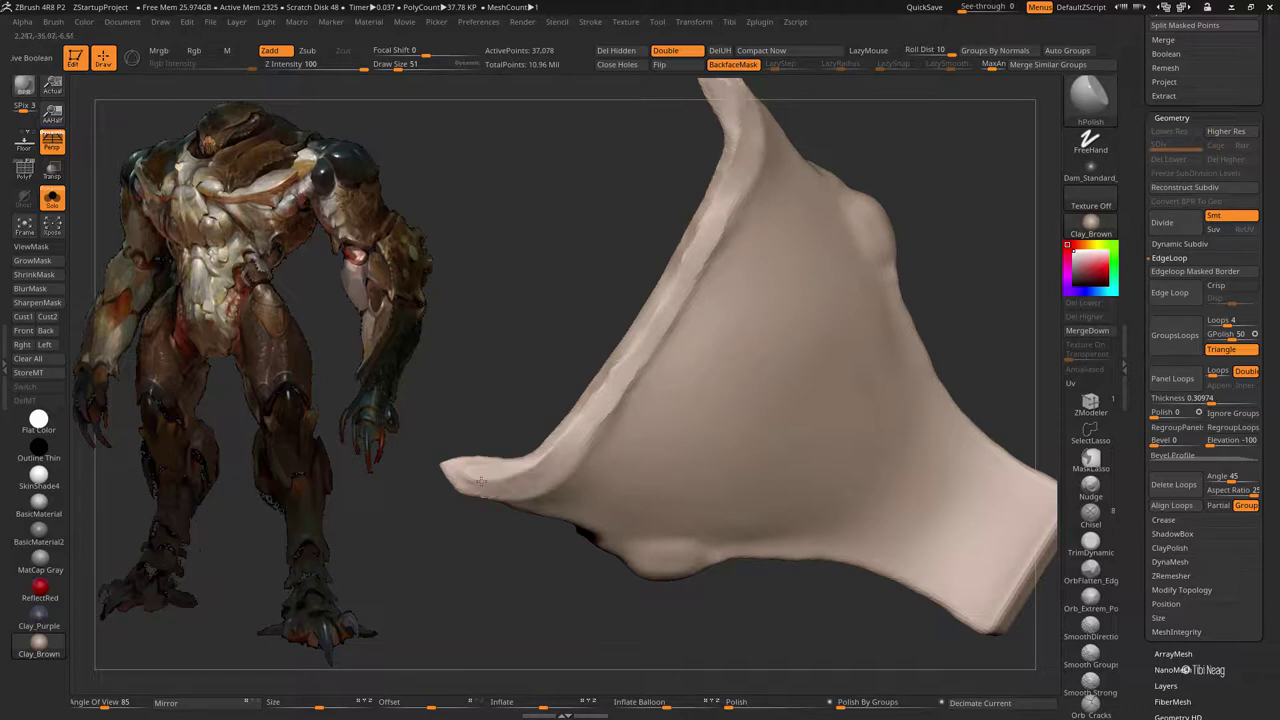
left_click_drag(500, 254, 723, 229)
left_click_drag(586, 357, 729, 187)
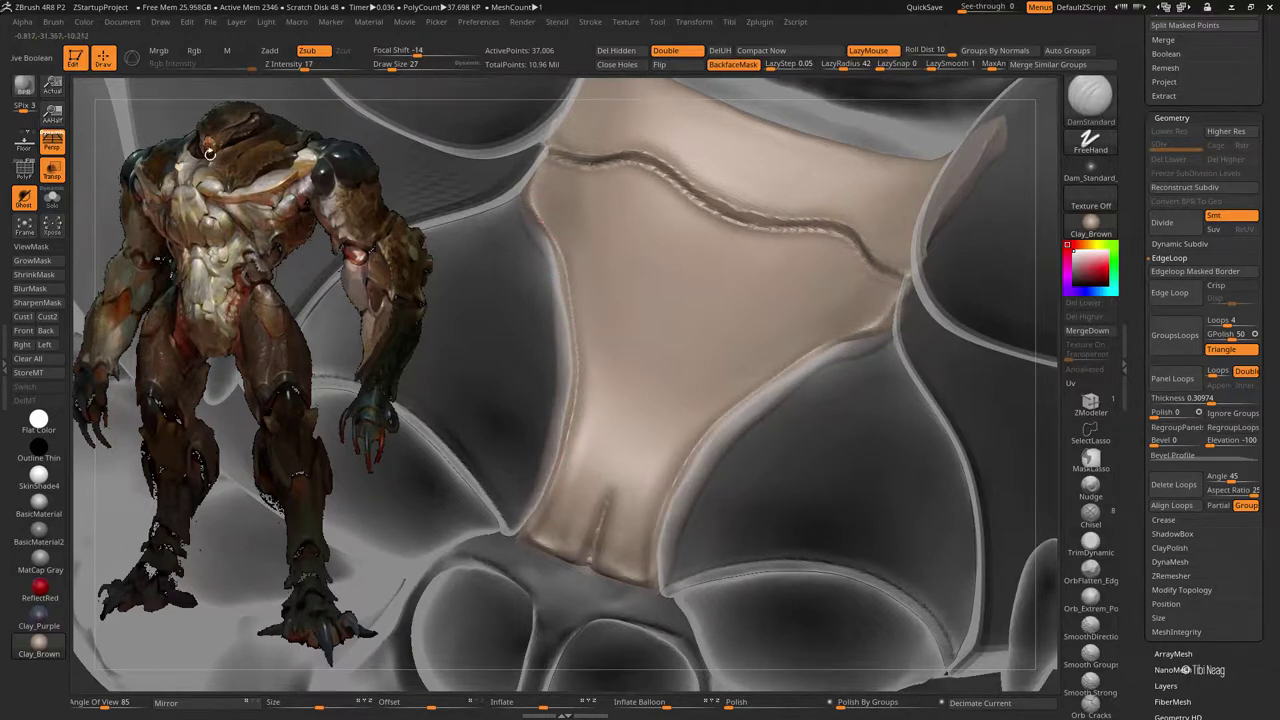
Step: Render all body pieces solid again, then solo the armor piece and zoom to its tip
left_click(52, 170)
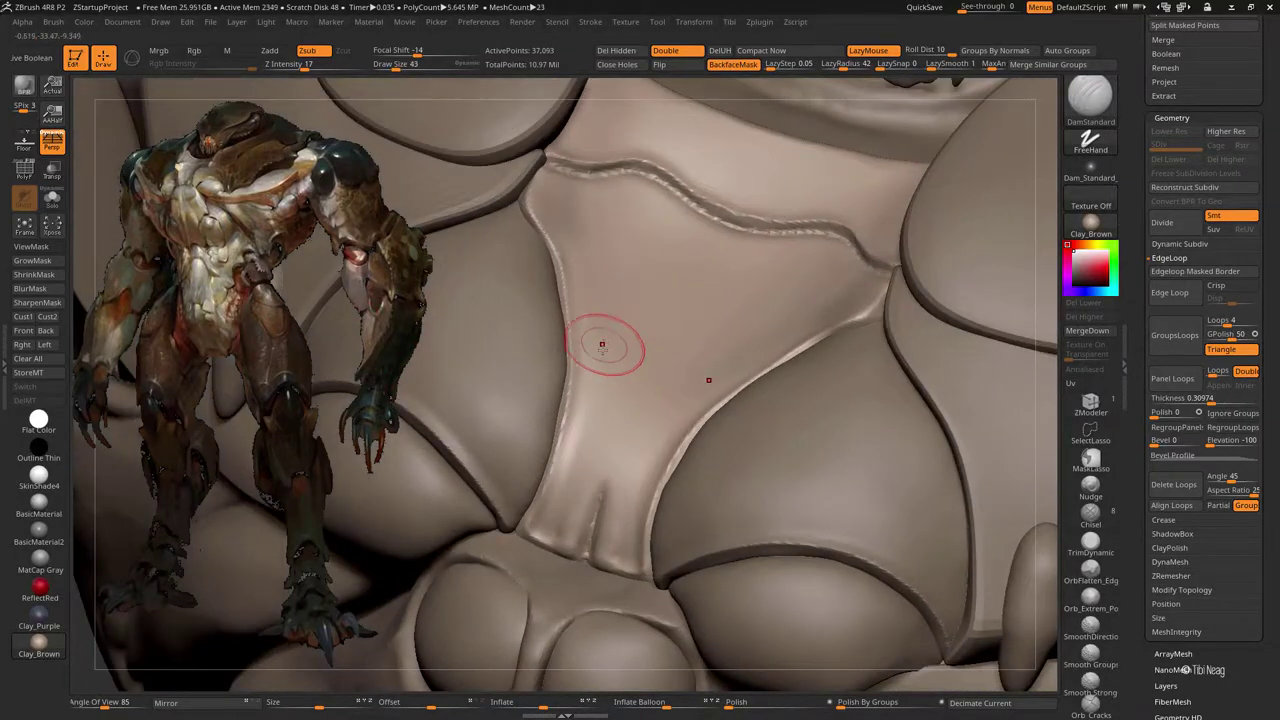
key("b")
key("m")
key("v")
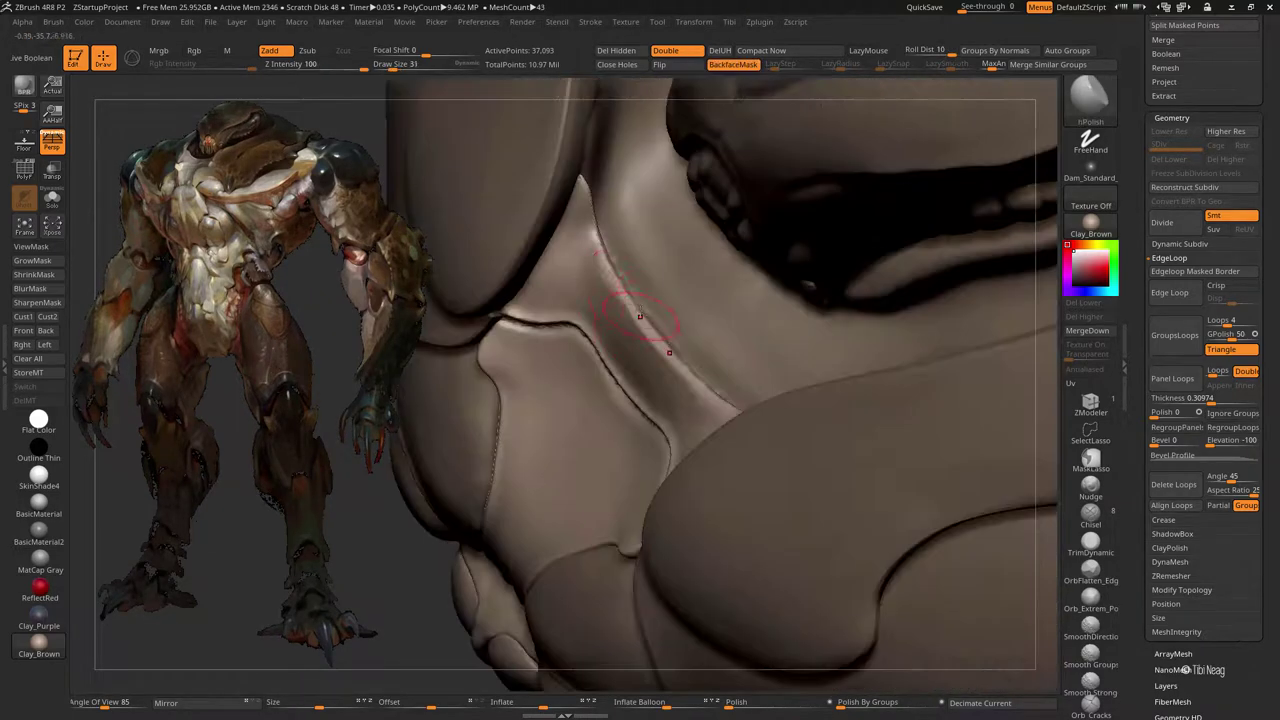
key("ctrl+shift+s")
left_click_drag(710, 319, 655, 357)
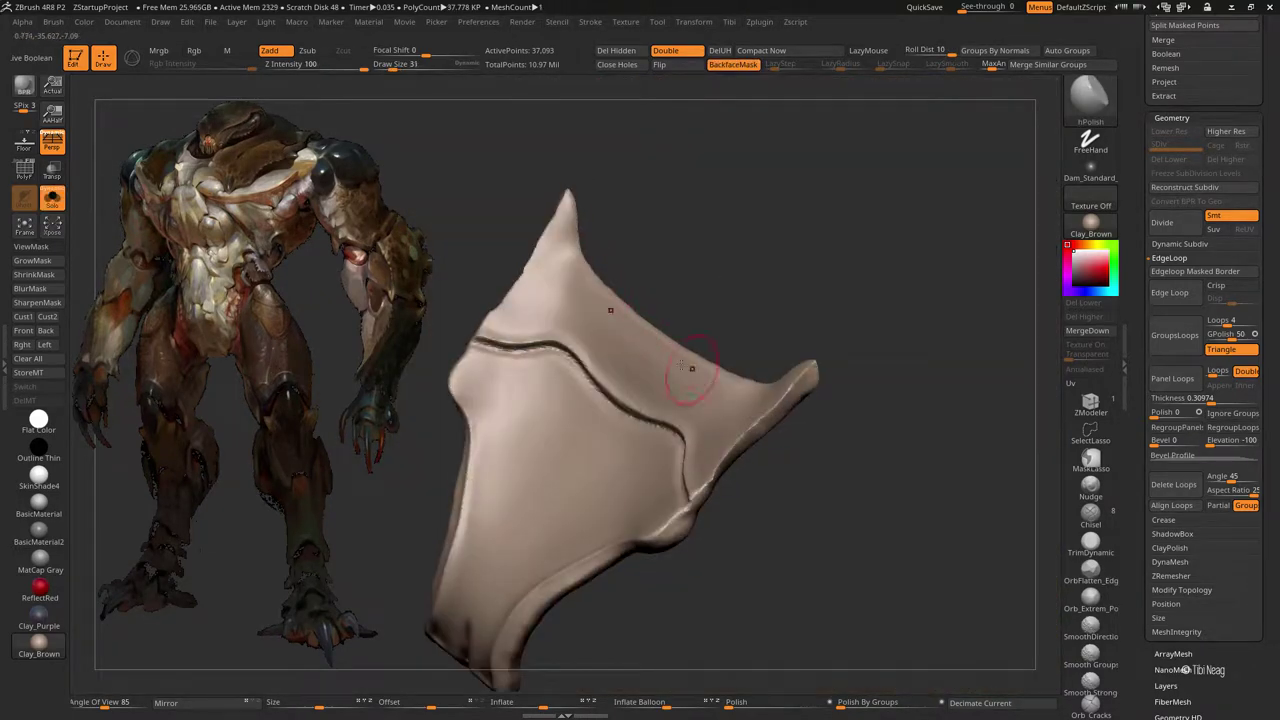
right_click_drag(691, 368, 717, 243, "alt")
Step: Rotate the shell piece to new angles, switching from Move to the Clay brush
key("b")
key("m")
key("v")
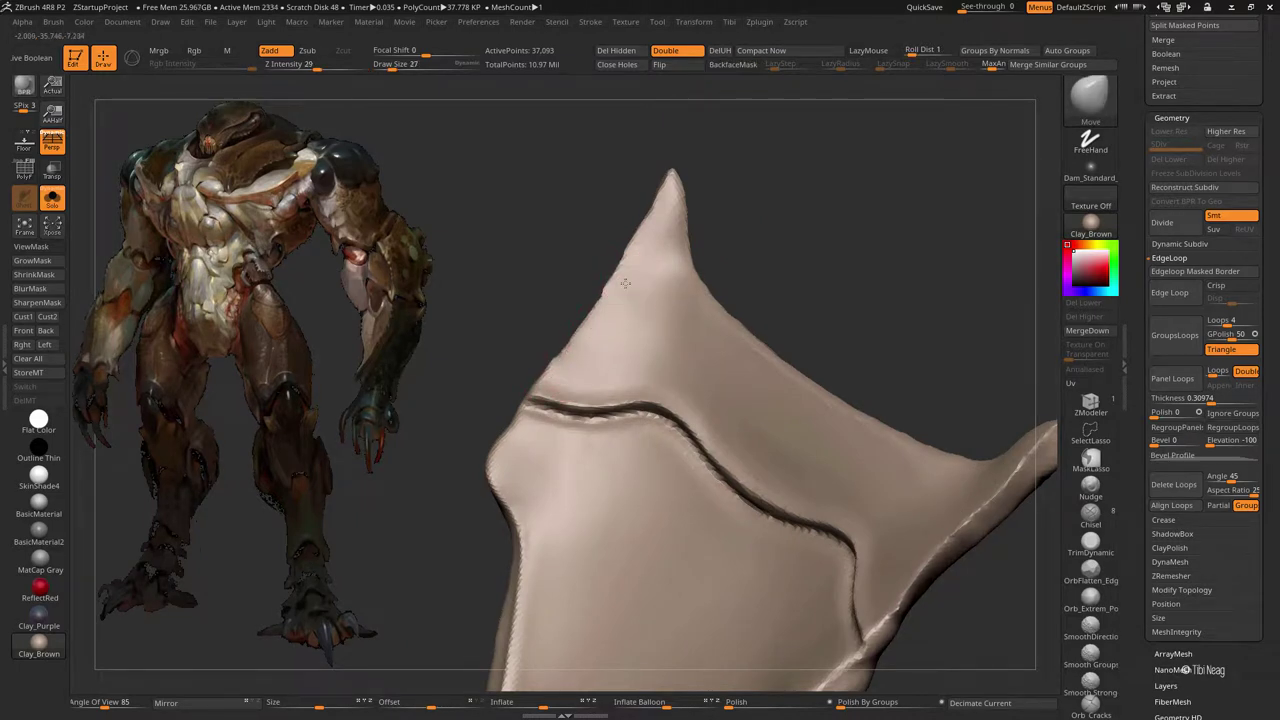
left_click_drag(809, 218, 749, 240)
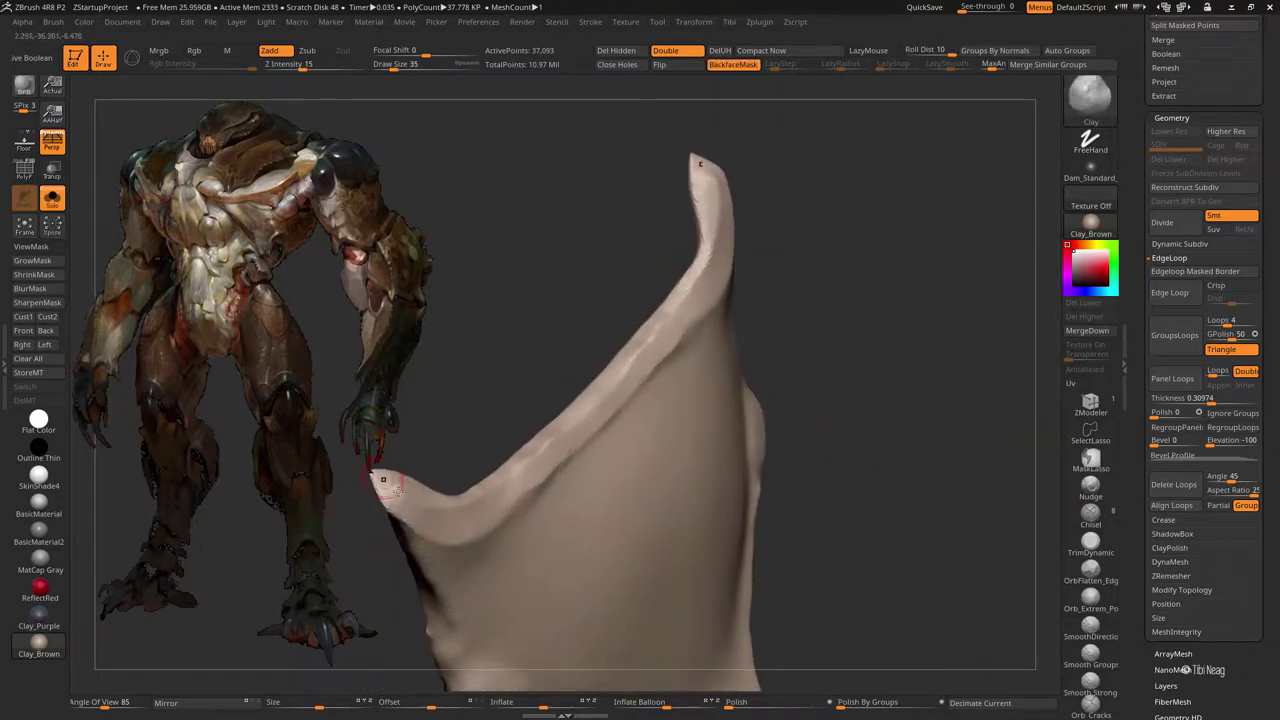
key("b")
key("c")
key("l")
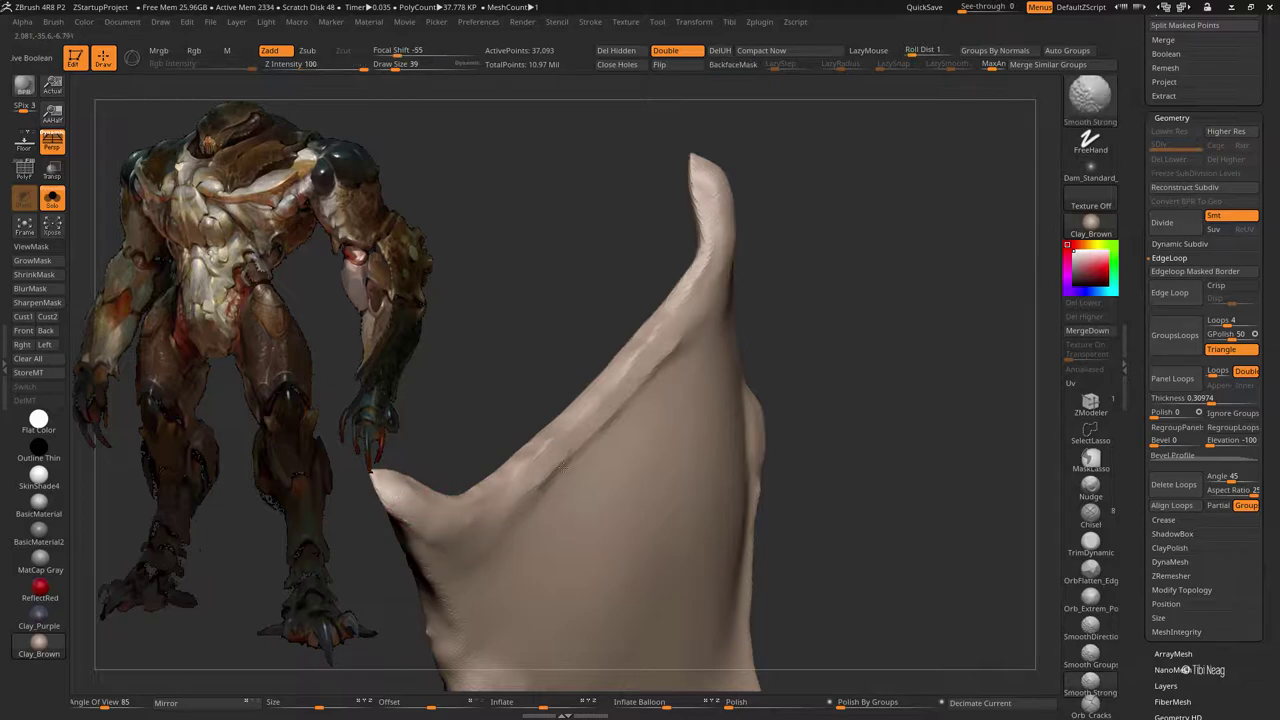
left_click_drag(760, 300, 815, 247)
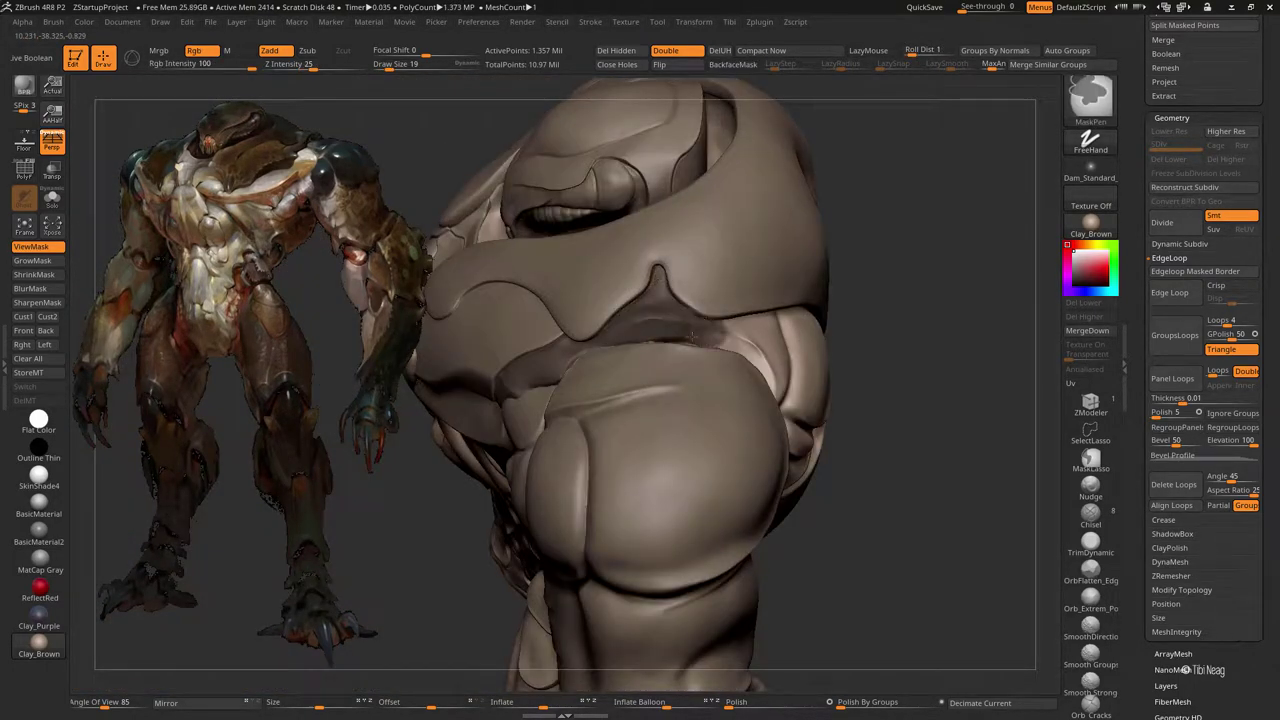
Step: Unhide all parts, mask the cavity band and clear it, then solo bug_parts_6
left_click_drag(691, 335, 797, 314)
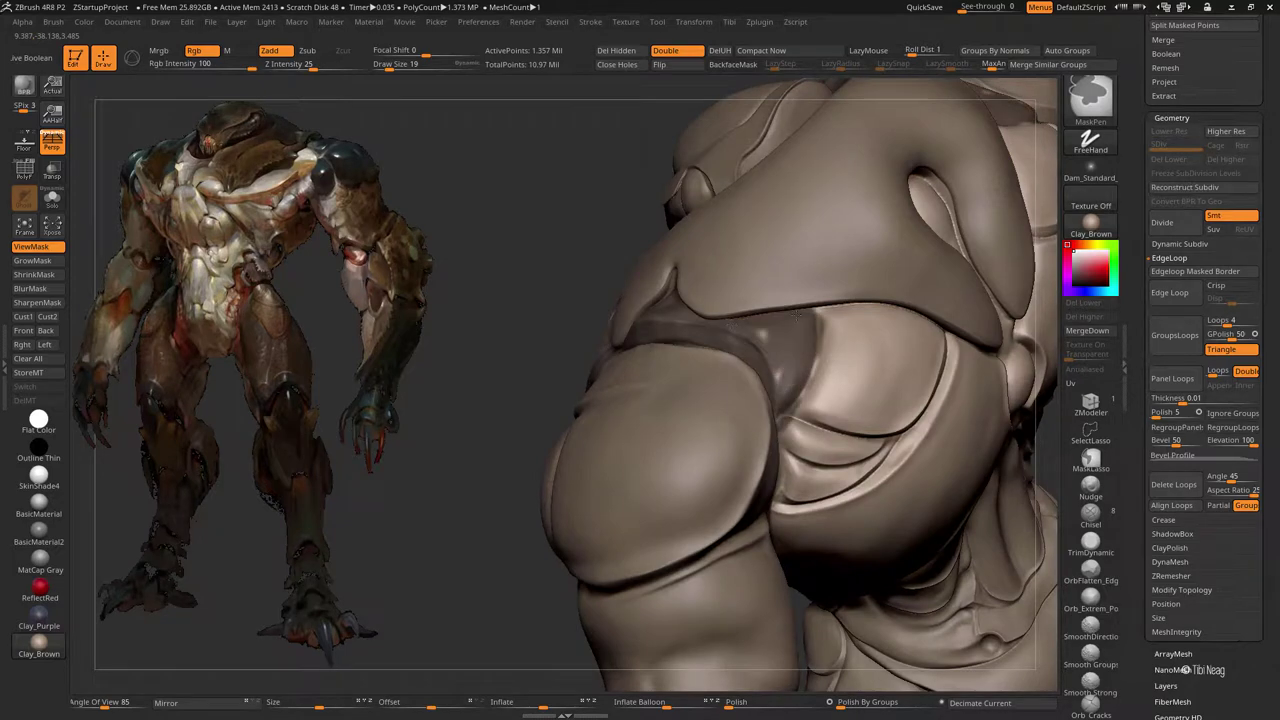
mouse_move(796, 373)
left_mouse_down()
mouse_move(637, 383)
mouse_move(715, 365)
left_mouse_up()
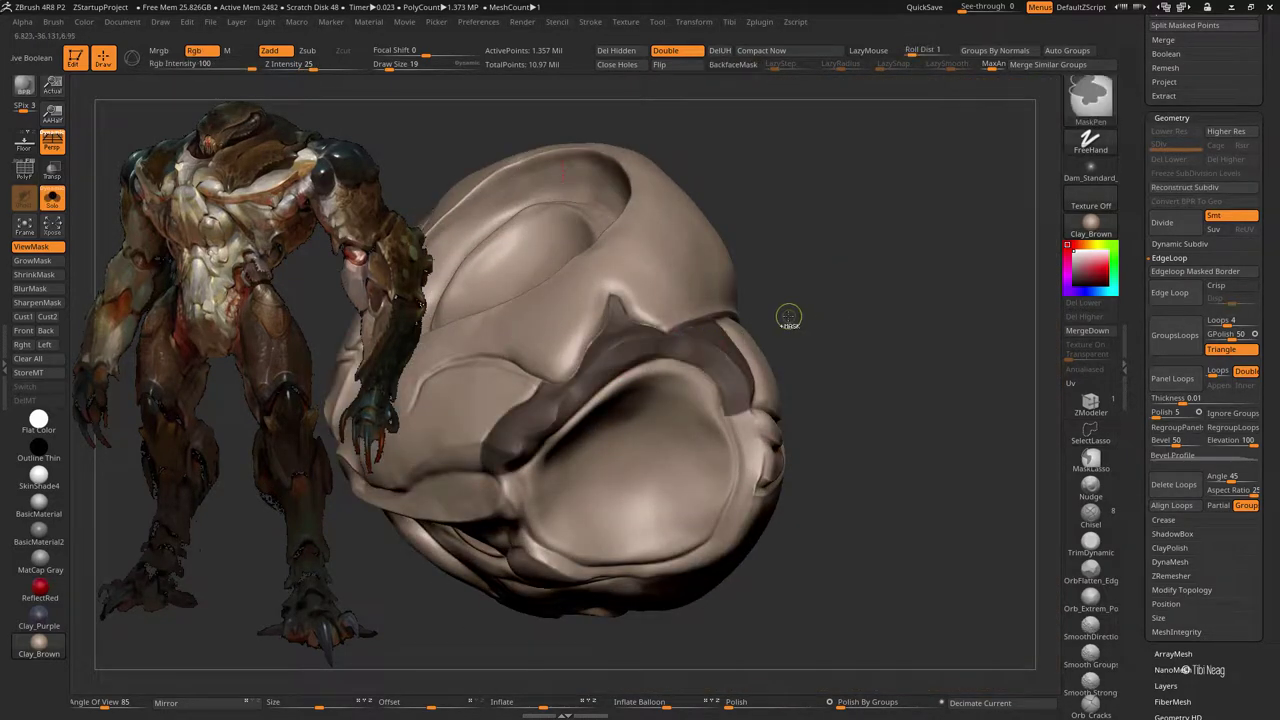
left_click(820, 268, "ctrl+shift")
mouse_move(794, 266)
left_mouse_down()
mouse_move(854, 249)
mouse_move(645, 342)
left_mouse_up()
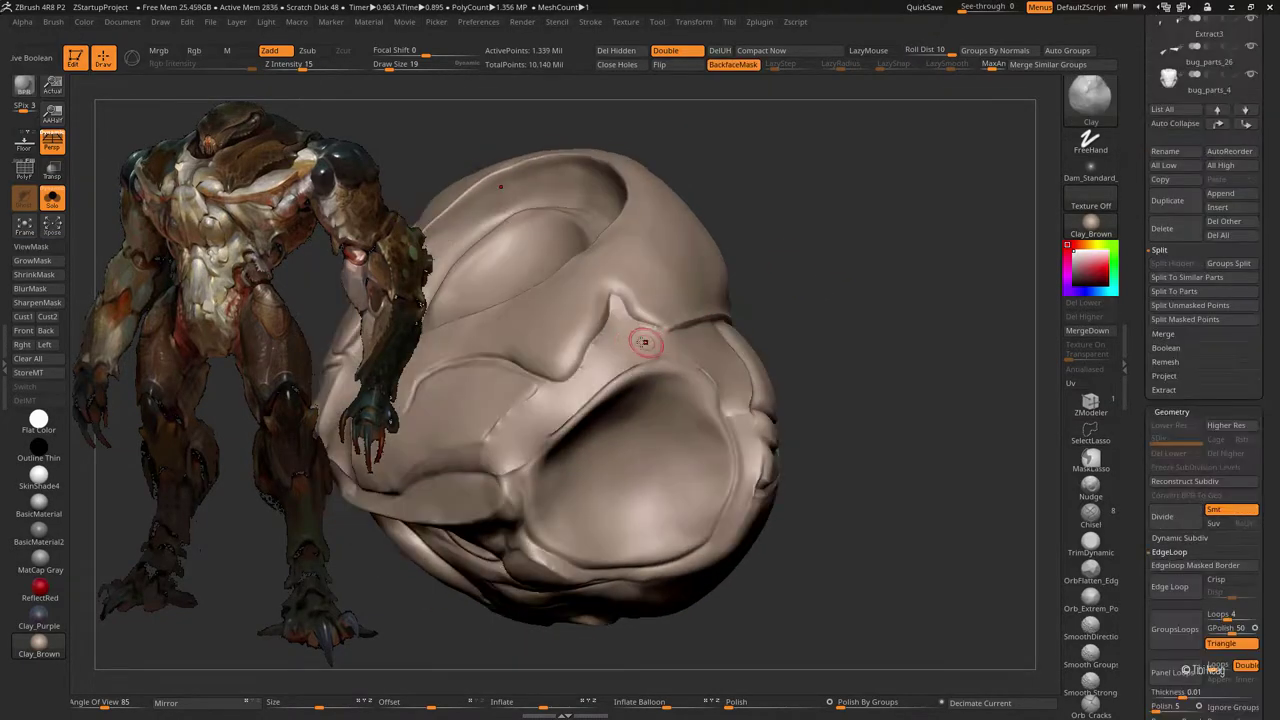
left_click(635, 340, "ctrl")
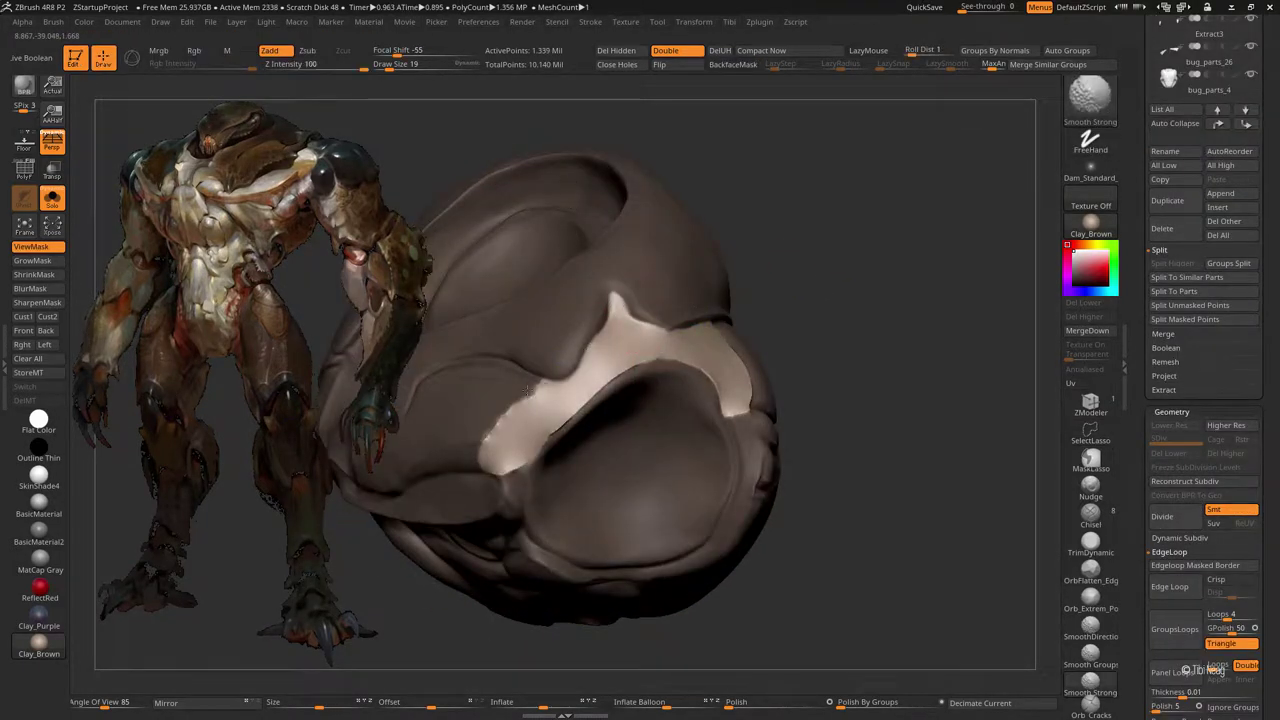
left_click_drag(565, 413, 680, 420)
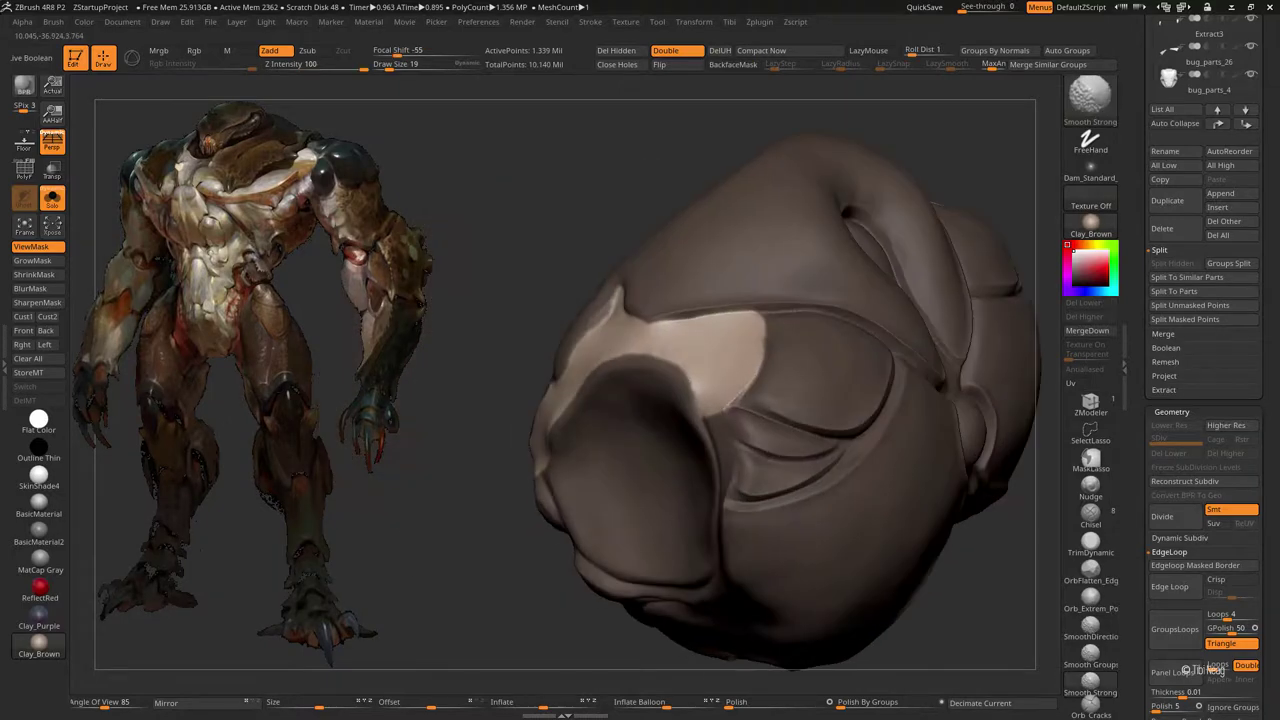
mouse_move(980, 140)
left_mouse_down()
mouse_move(820, 250)
mouse_move(760, 250)
mouse_move(751, 267)
left_mouse_up()
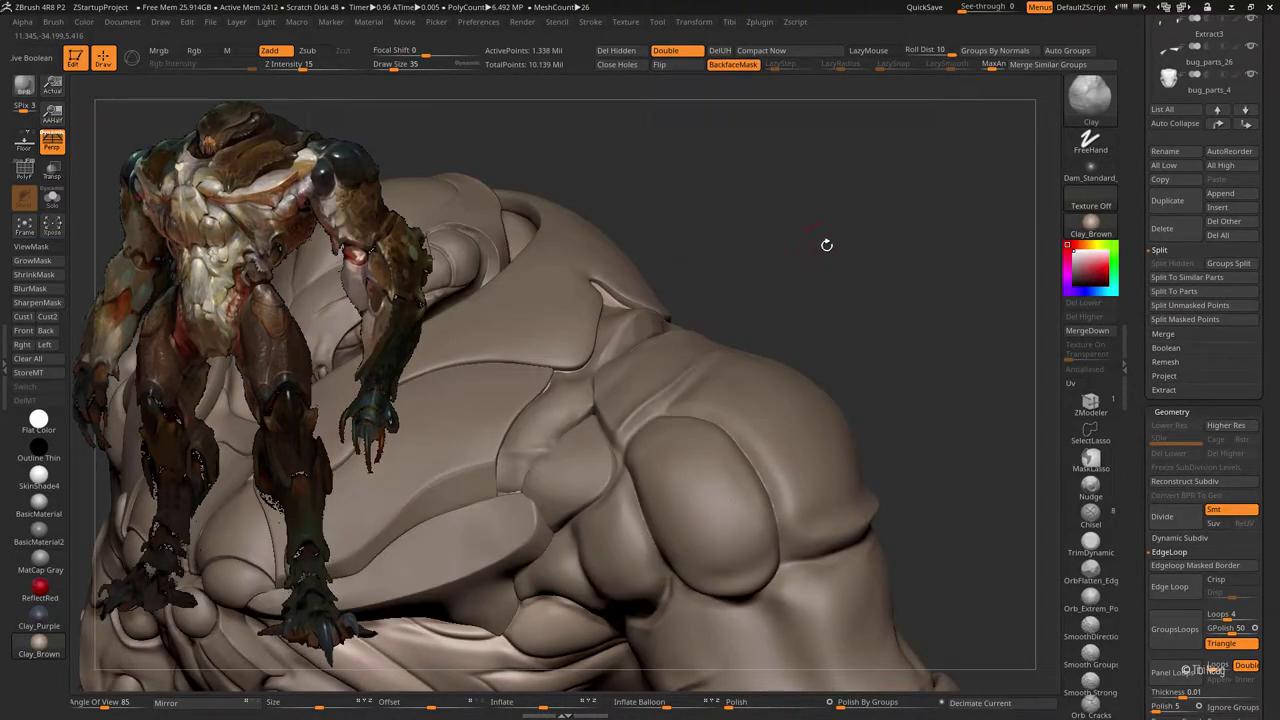
left_click(771, 257, "alt")
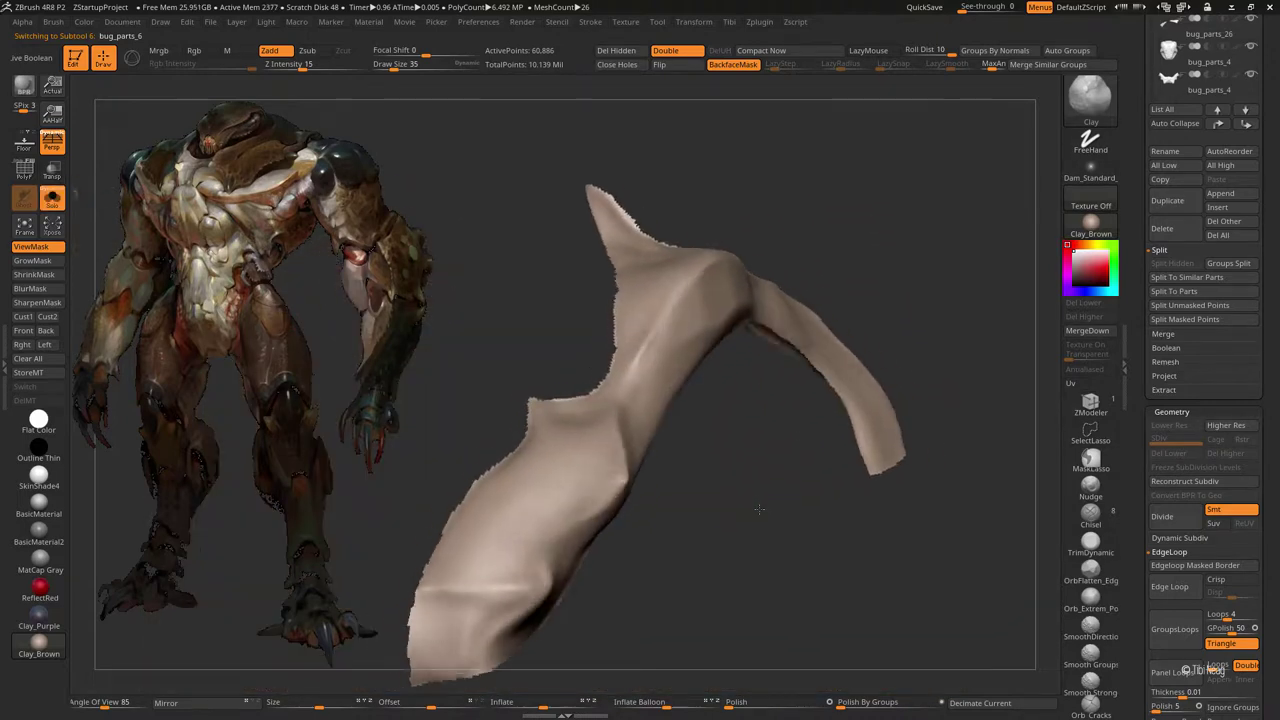
Step: Shrink the mask on the bug_parts_6 shell away from its edges with ShrinkMask
left_click_drag(760, 510, 751, 471)
scroll(1197, 527, "down", 2)
scroll(1200, 560, "down", 2)
scroll(1205, 600, "down", 2)
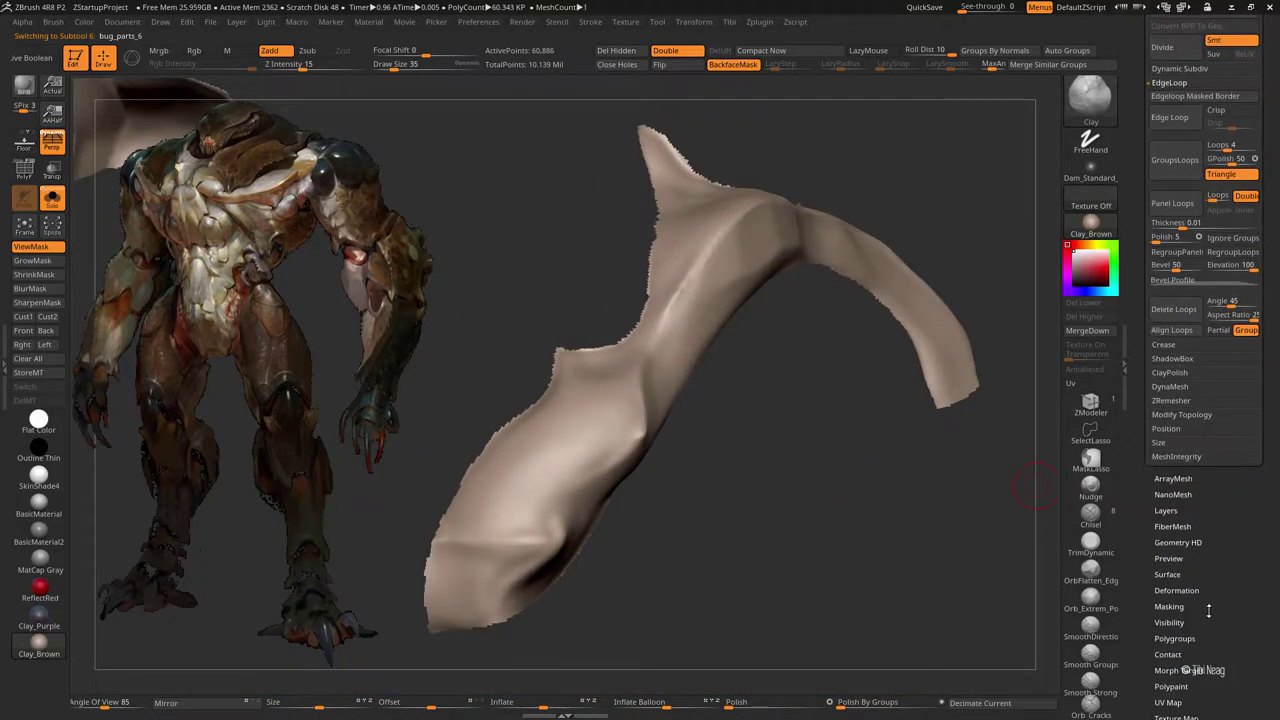
left_click(1200, 607)
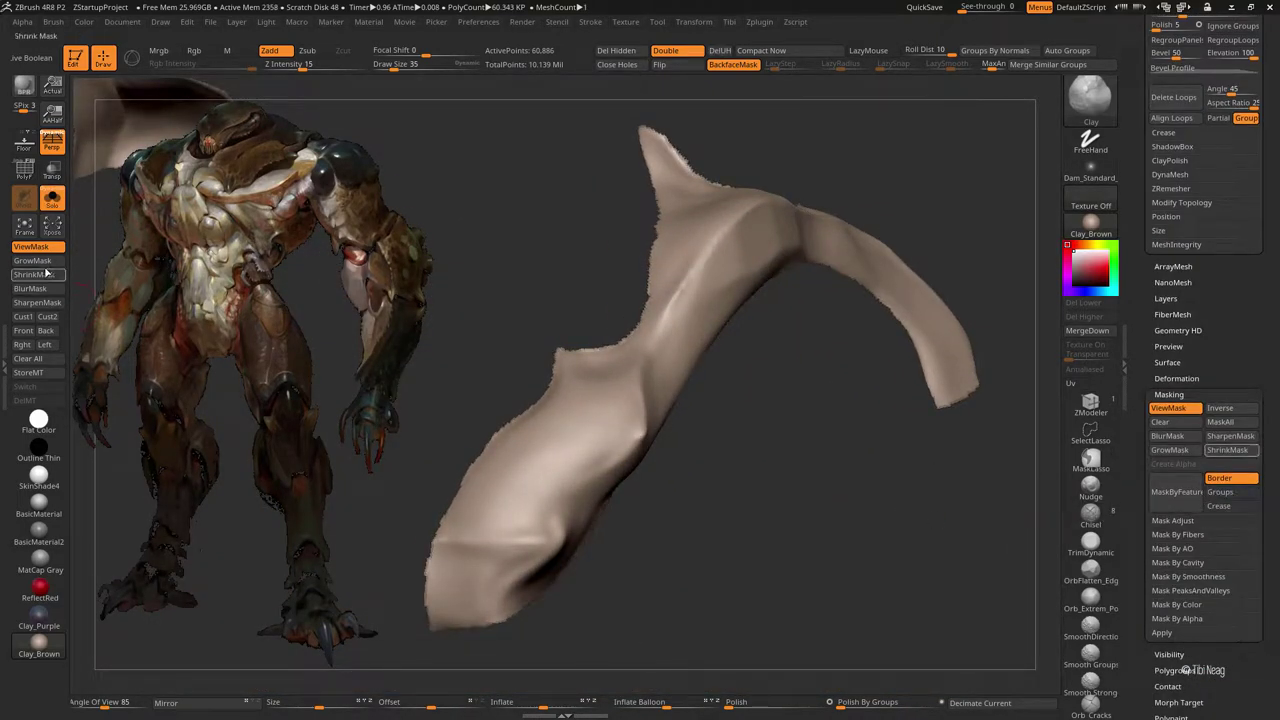
left_click(45, 273)
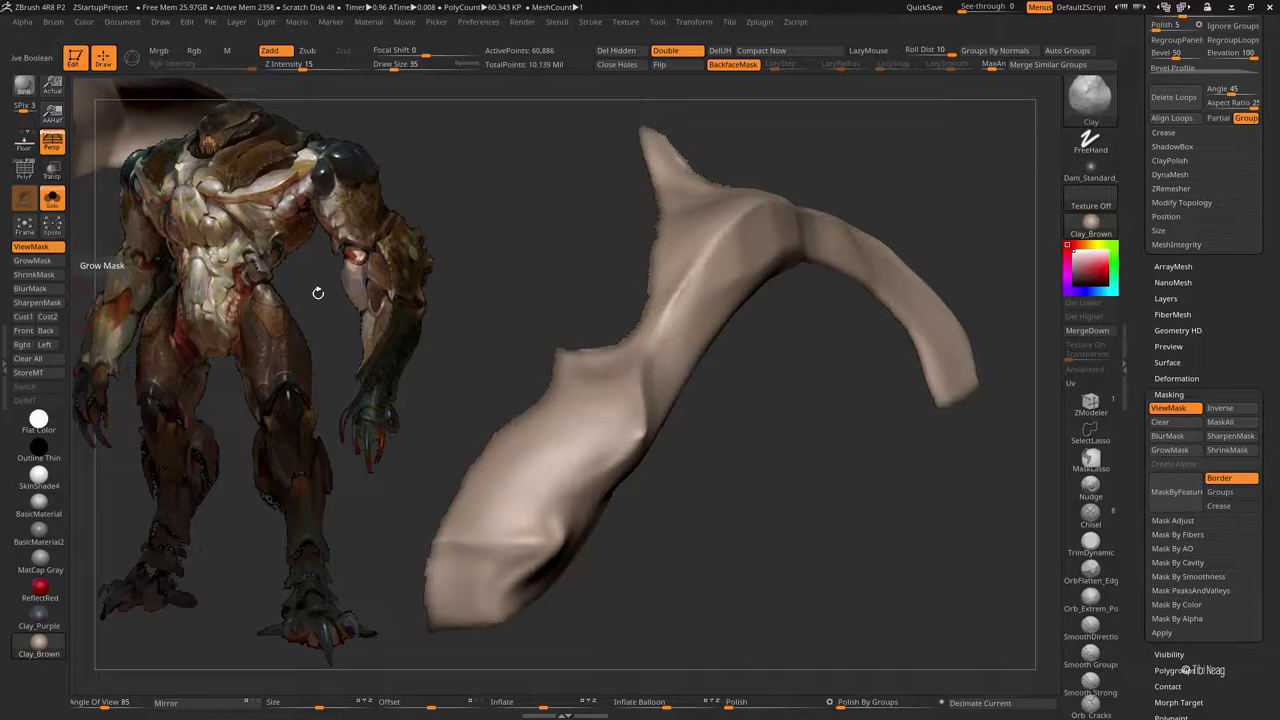
left_click(235, 240, "ctrl")
Step: Add GroupsLoops edge loops along the shell's polygroup borders
left_click_drag(600, 300, 700, 280)
scroll(1205, 258, "up", 3)
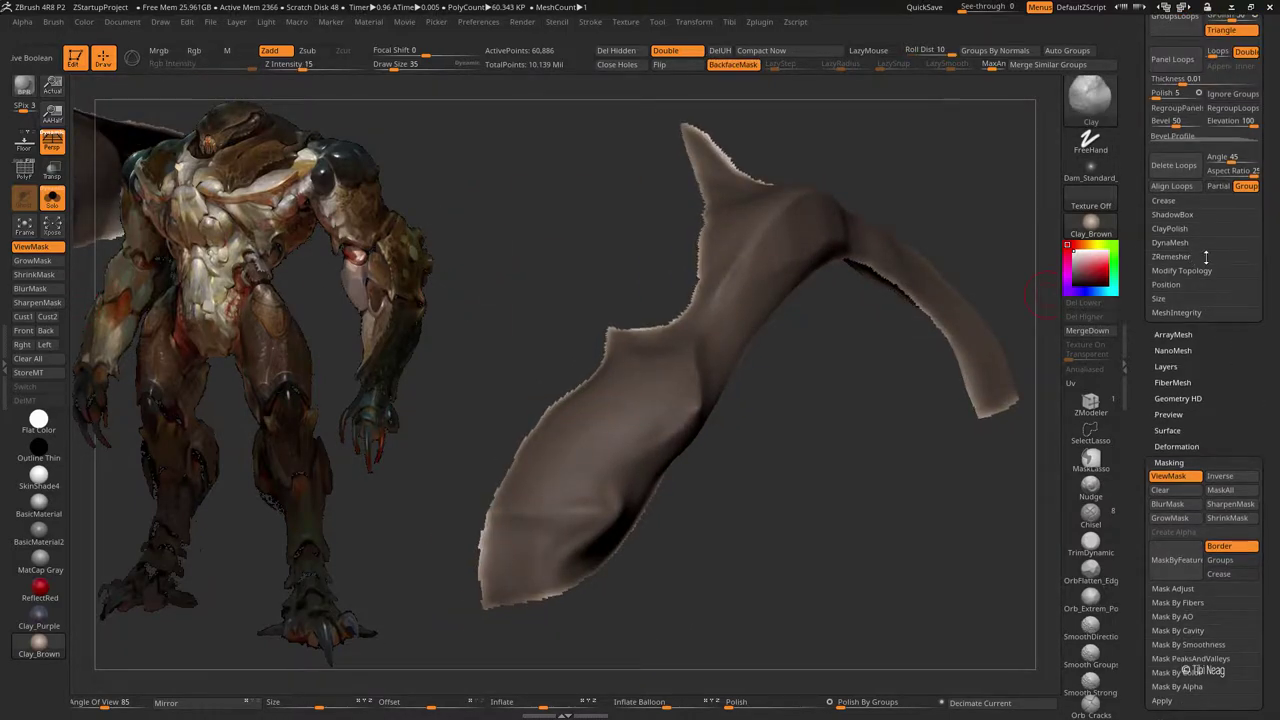
scroll(1205, 258, "up", 5)
left_click(1175, 402)
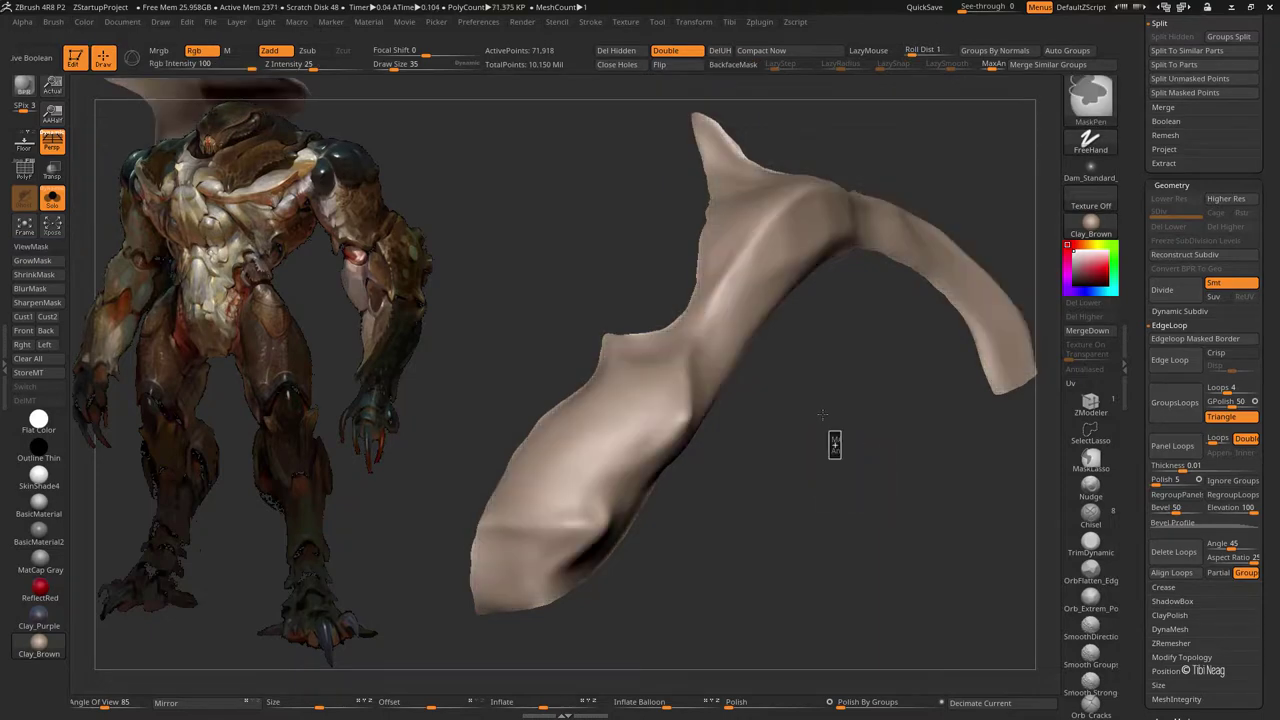
Step: Clear the mask and Panel Loops the shell at thickness 0.328, bevel 0, undoing once
key("ctrl+z")
left_click_drag(1272, 507, 1272, 512)
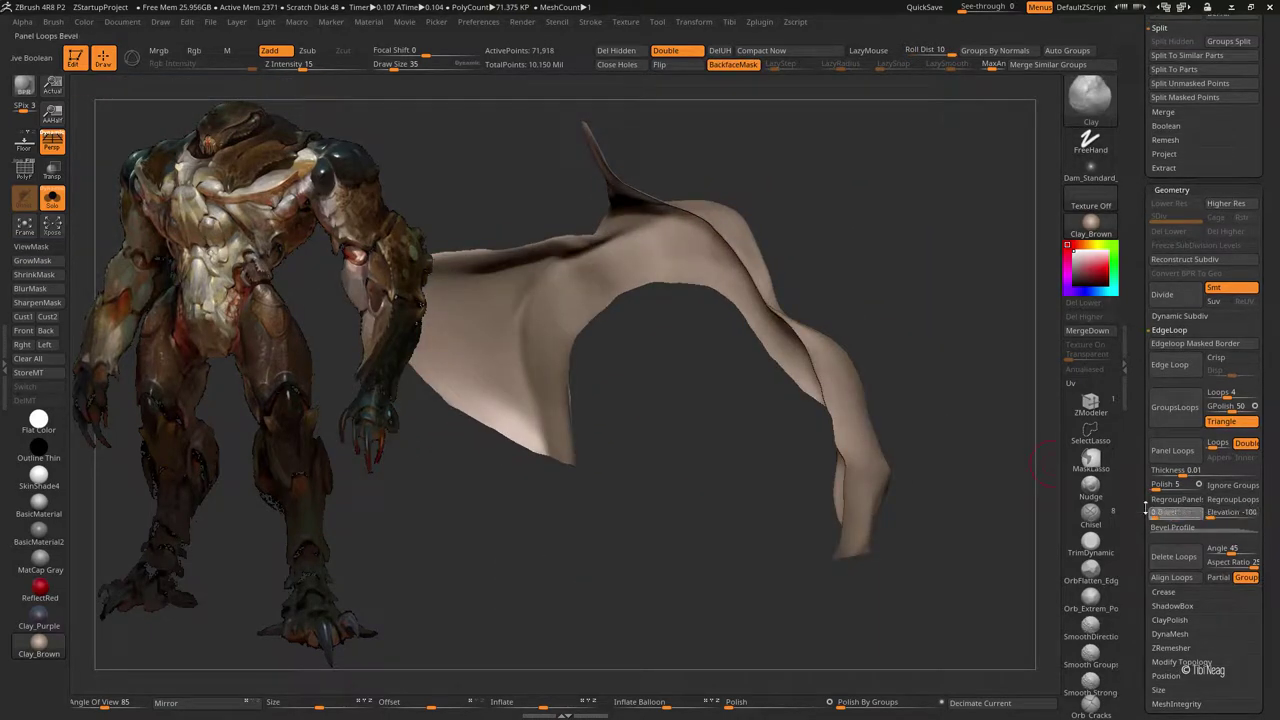
left_click_drag(1180, 469, 1200, 469)
left_click(1172, 450)
left_click_drag(960, 560, 911, 481)
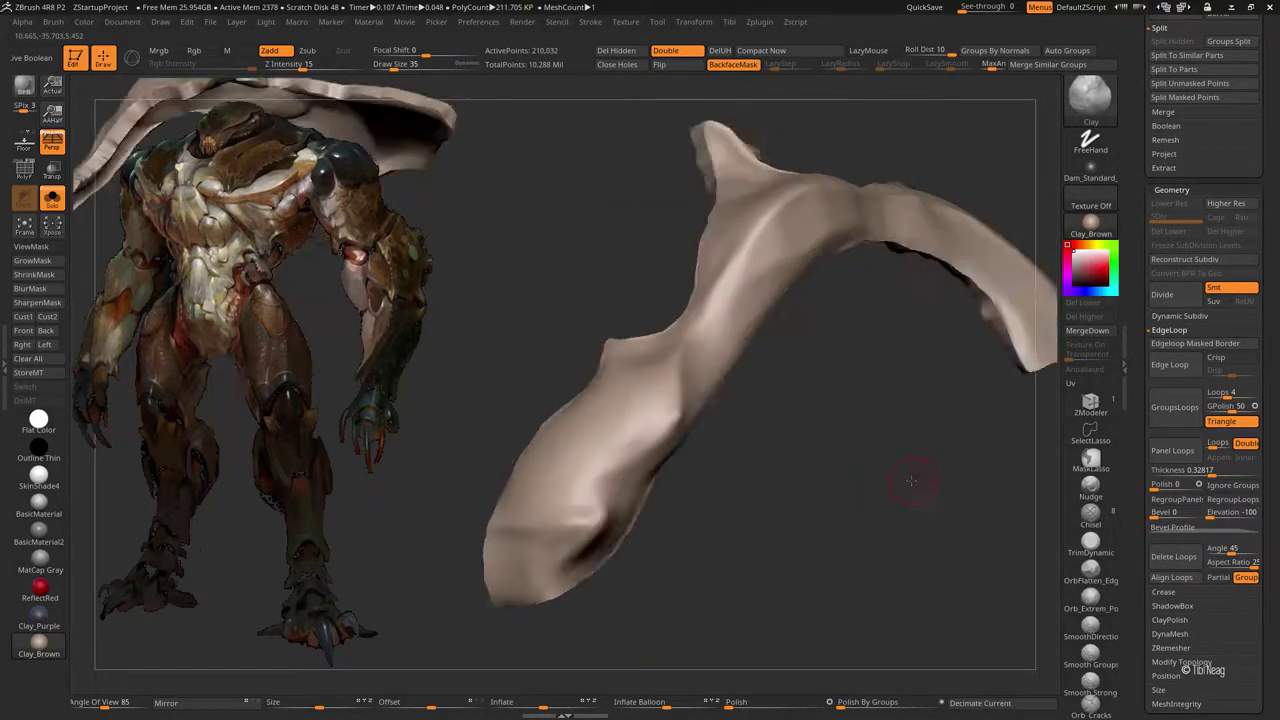
key("ctrl+z")
Step: Orbit the scene and switch to the Move brush on the body
mouse_move(889, 114)
left_mouse_down()
mouse_move(786, 170)
mouse_move(648, 485)
left_mouse_up()
key("b")
key("m")
key("v")
mouse_move(575, 555)
left_mouse_down()
mouse_move(657, 414)
mouse_move(689, 428)
mouse_move(680, 420)
mouse_move(586, 527)
mouse_move(611, 408)
left_mouse_up()
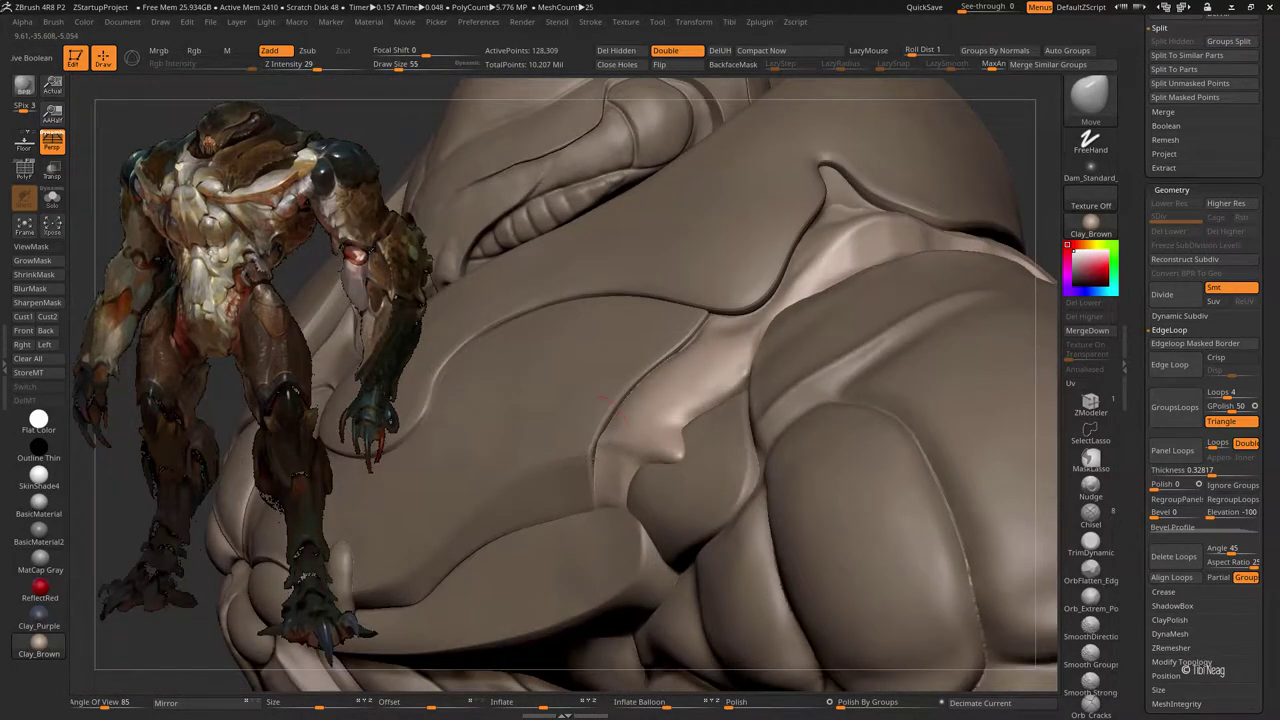
Step: Select the bug_parts_6 shell and drop it to its lowest subdivision level
left_click_drag(602, 456, 611, 504)
left_click_drag(589, 456, 621, 429)
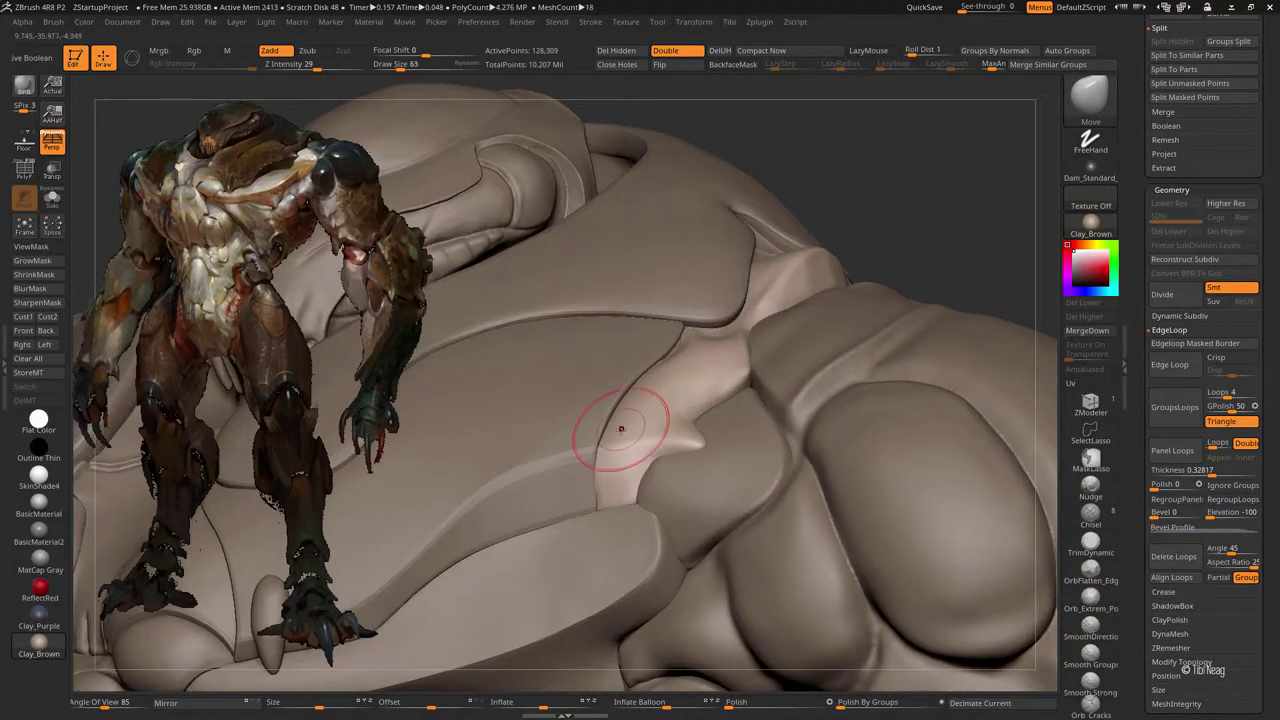
left_click(640, 420, "alt")
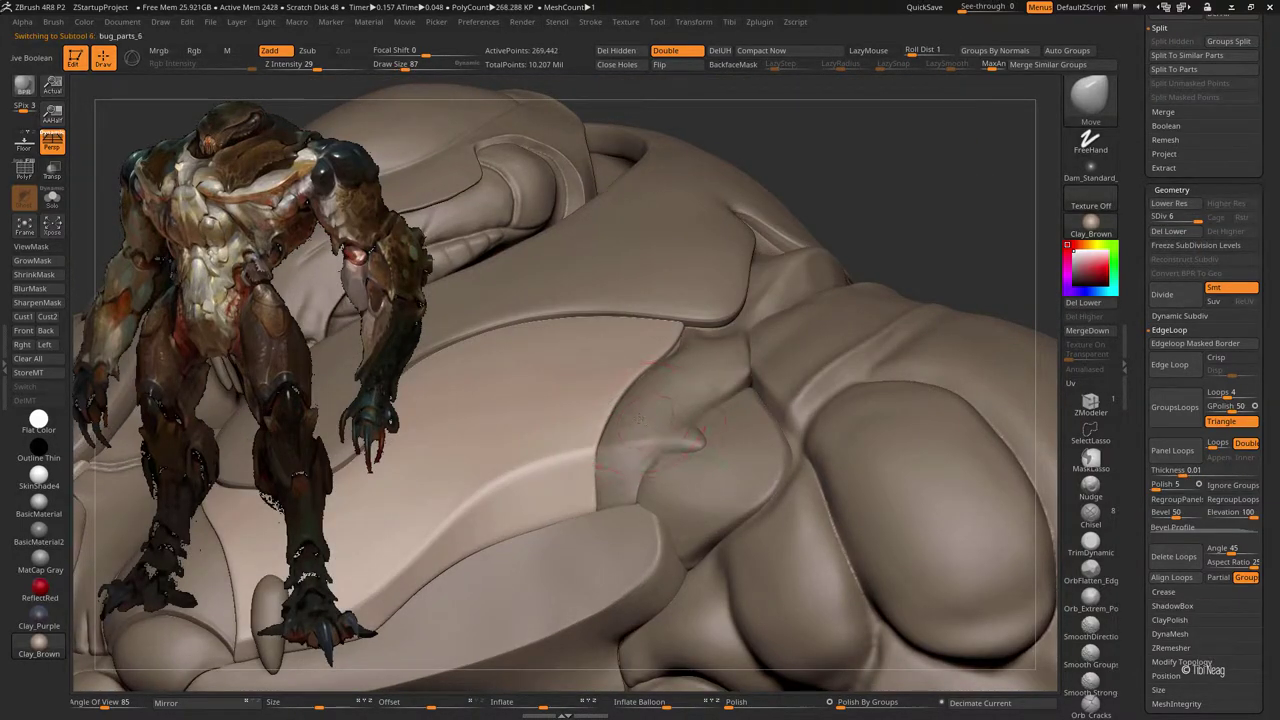
key("shift+d")
key("space")
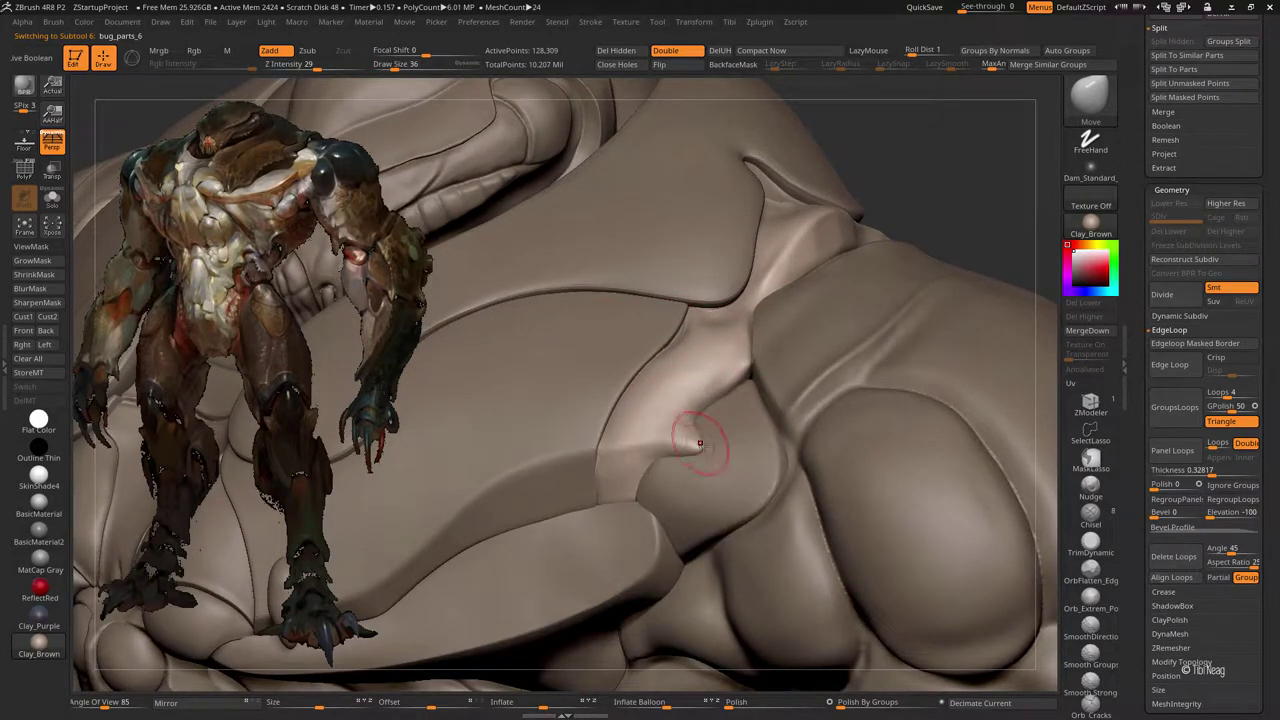
Step: Orbit and frame around the shell piece, viewing it on its own
left_click_drag(694, 418, 696, 428)
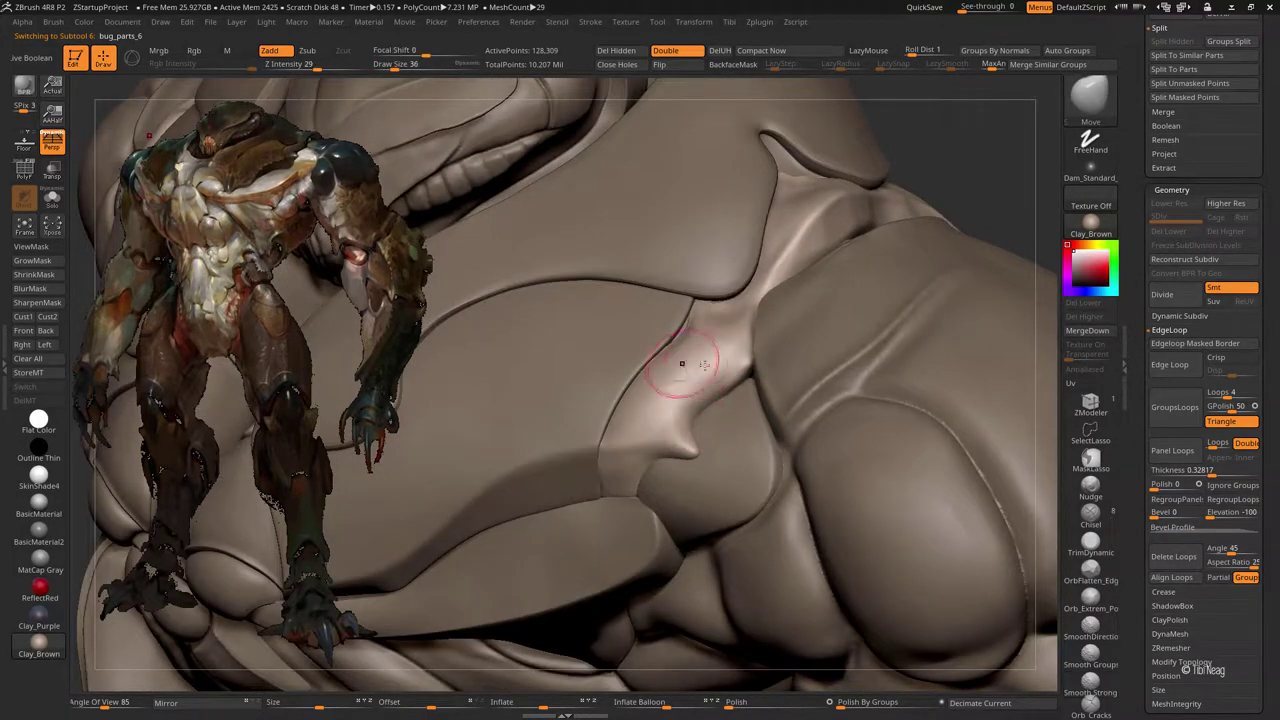
left_click_drag(686, 316, 680, 322)
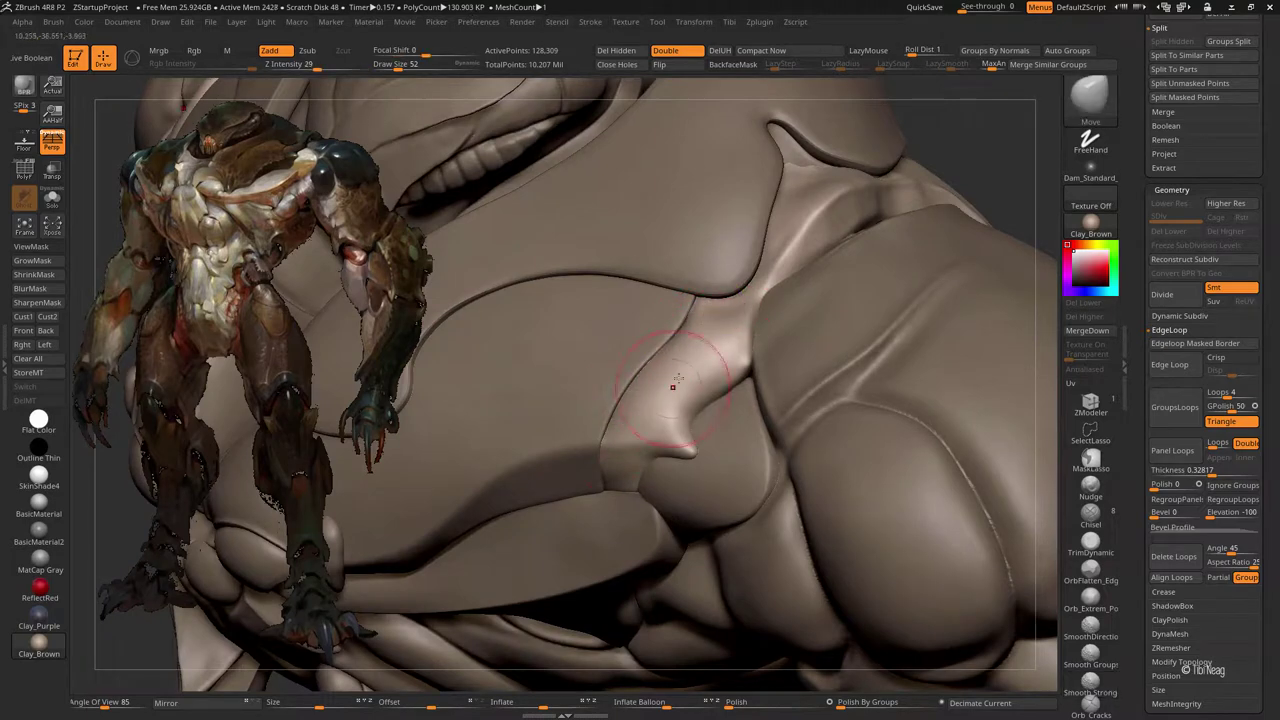
left_click_drag(673, 386, 717, 428)
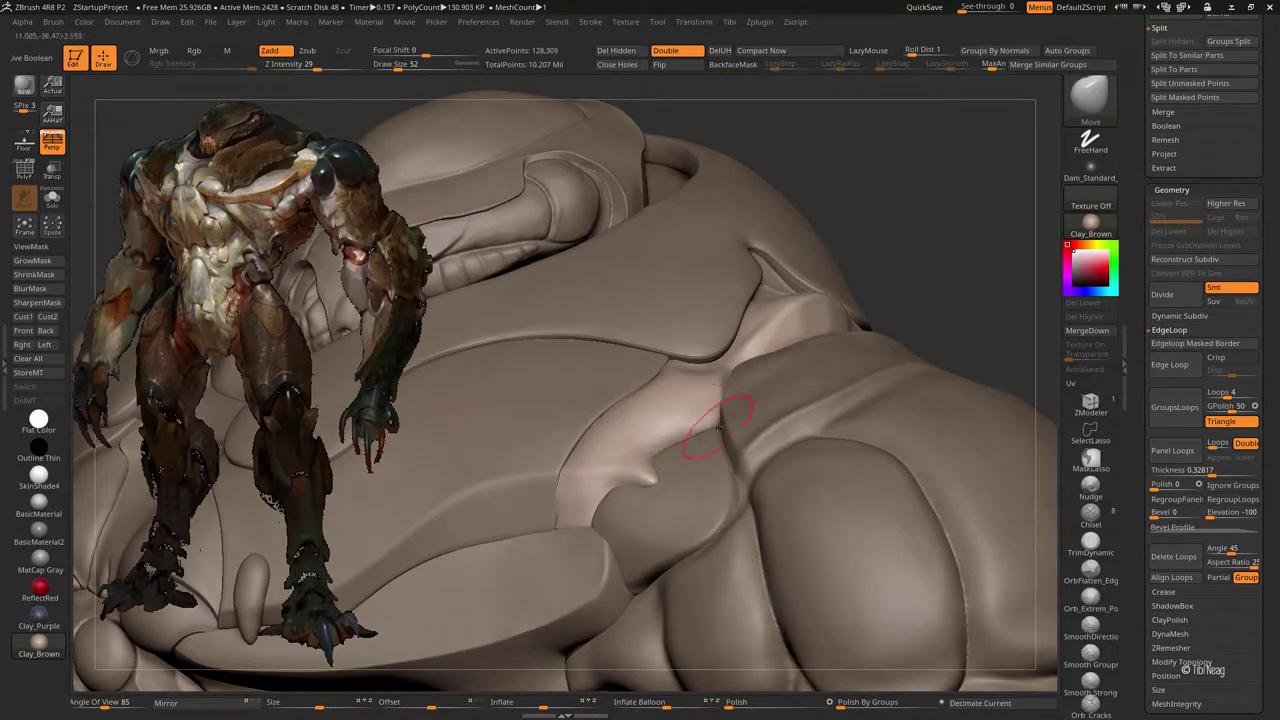
left_click_drag(745, 325, 750, 300)
key("f")
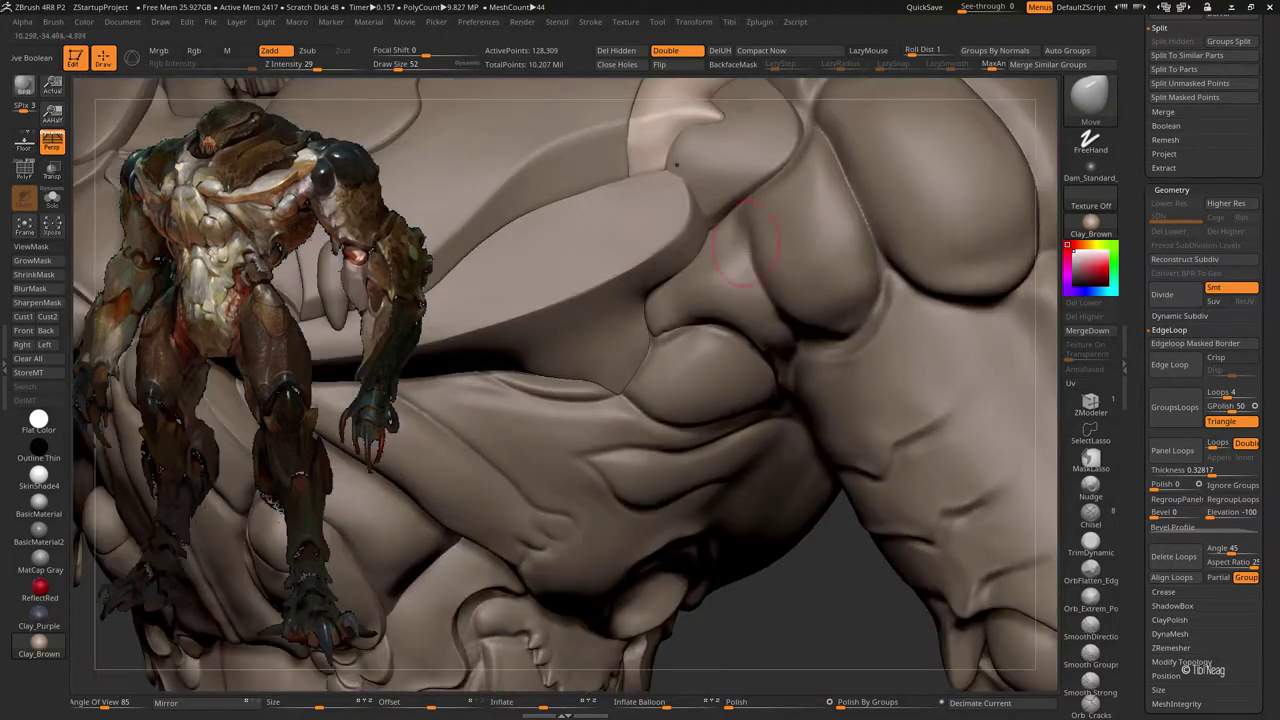
mouse_move(700, 400)
left_mouse_down()
mouse_move(645, 547)
mouse_move(707, 400)
left_mouse_up()
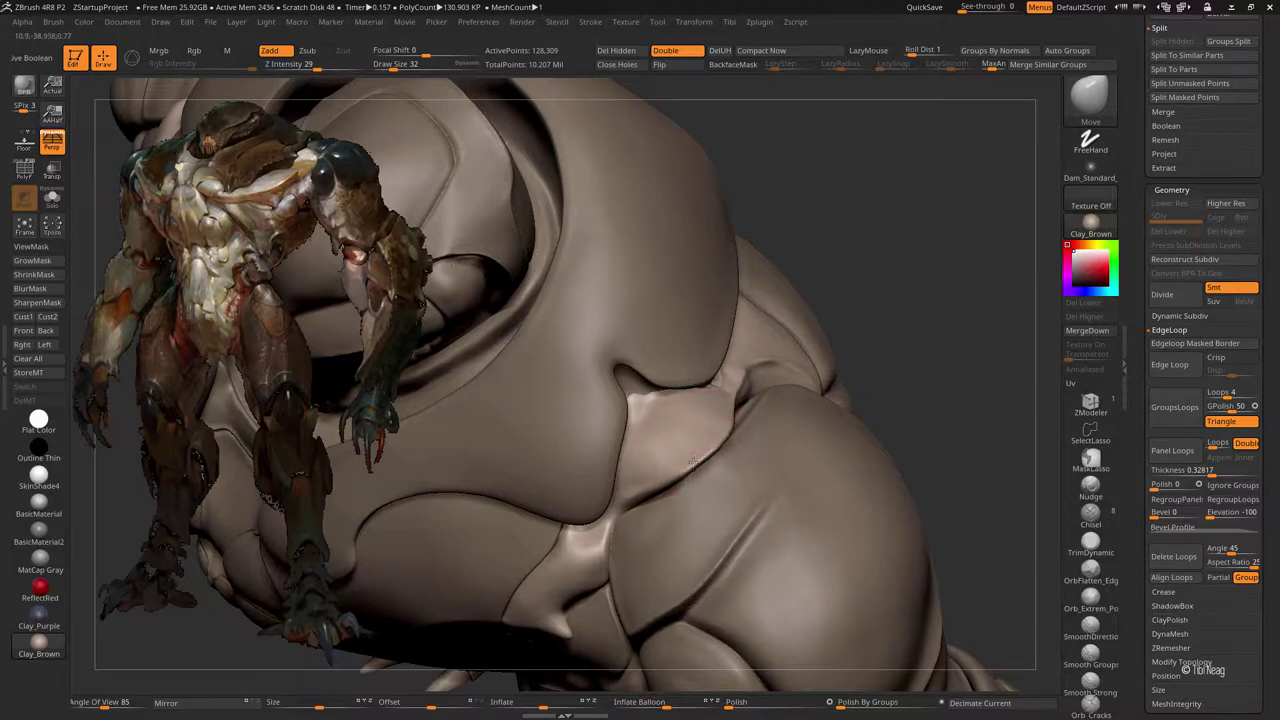
mouse_move(690, 462)
left_mouse_down()
mouse_move(706, 329)
mouse_move(903, 197)
mouse_move(708, 317)
mouse_move(622, 323)
mouse_move(622, 305)
mouse_move(690, 300)
left_mouse_up()
key("f")
mouse_move(877, 147)
left_mouse_down()
mouse_move(820, 190)
mouse_move(760, 210)
mouse_move(748, 181)
mouse_move(846, 151)
mouse_move(728, 382)
left_mouse_up()
key("f")
Step: Smooth Strong and push the overlapping shoulder plate folds, with brush size 72
key("shift")
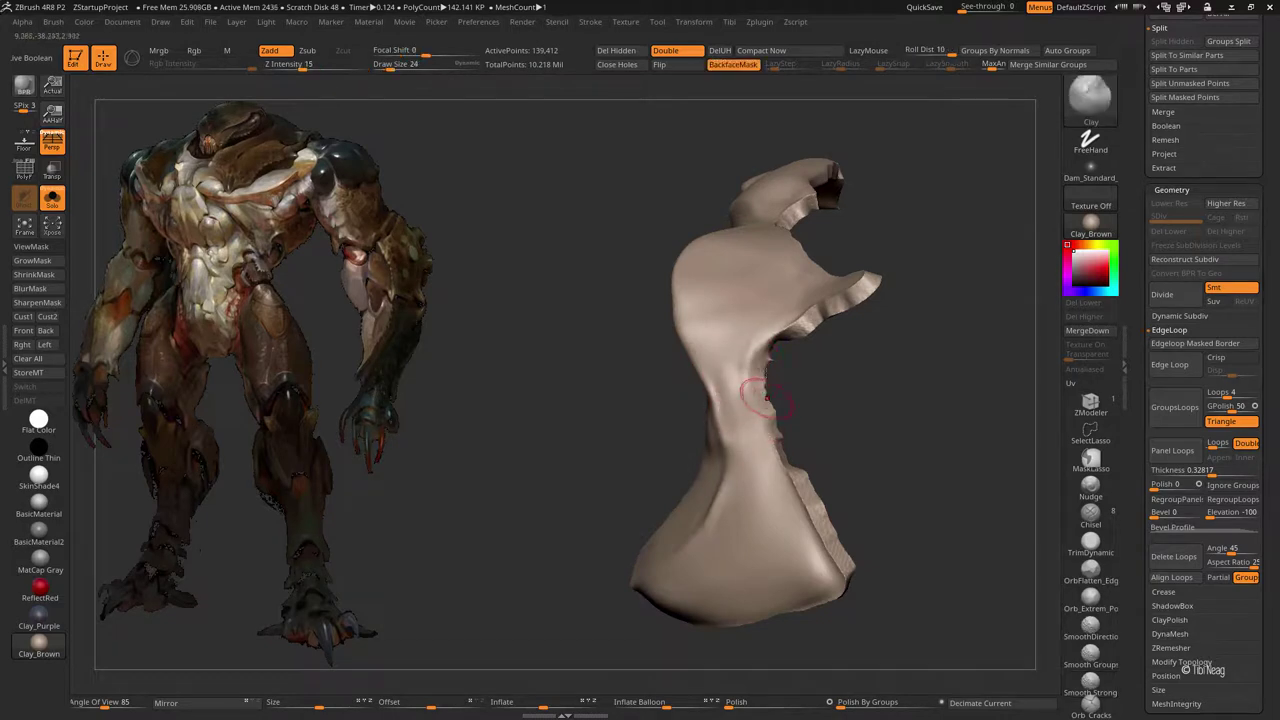
key("shift")
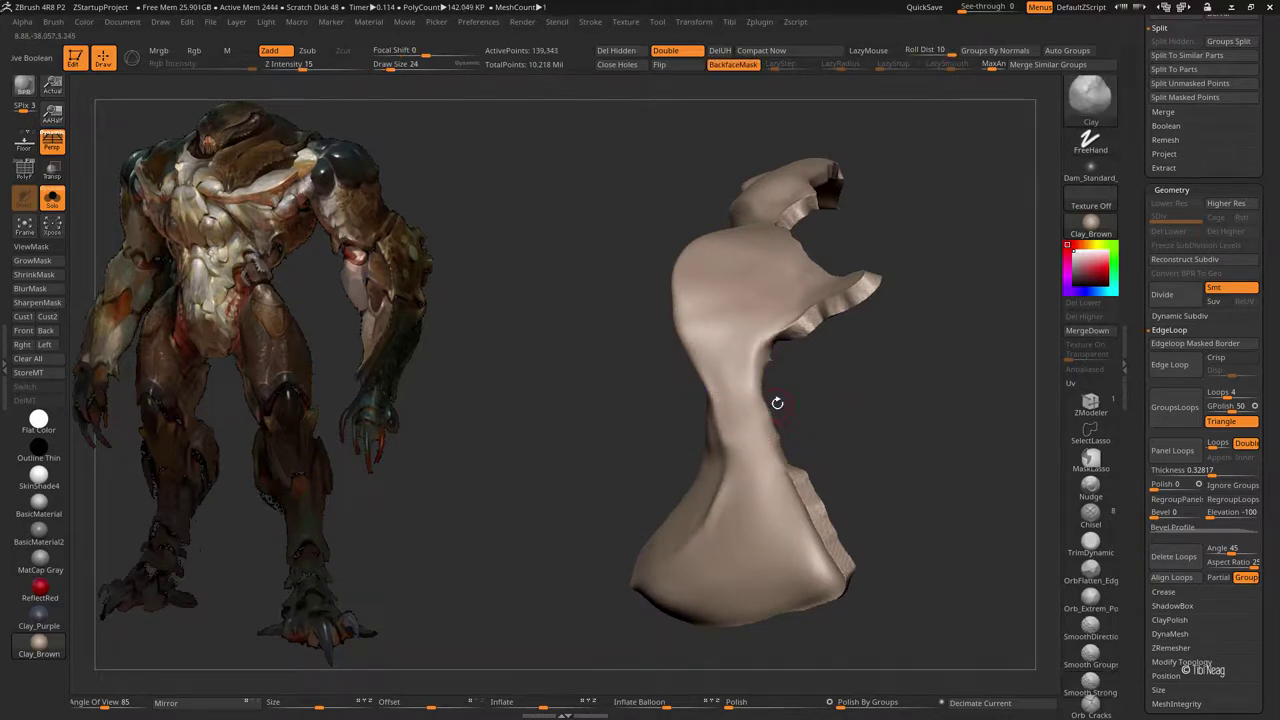
key("shift")
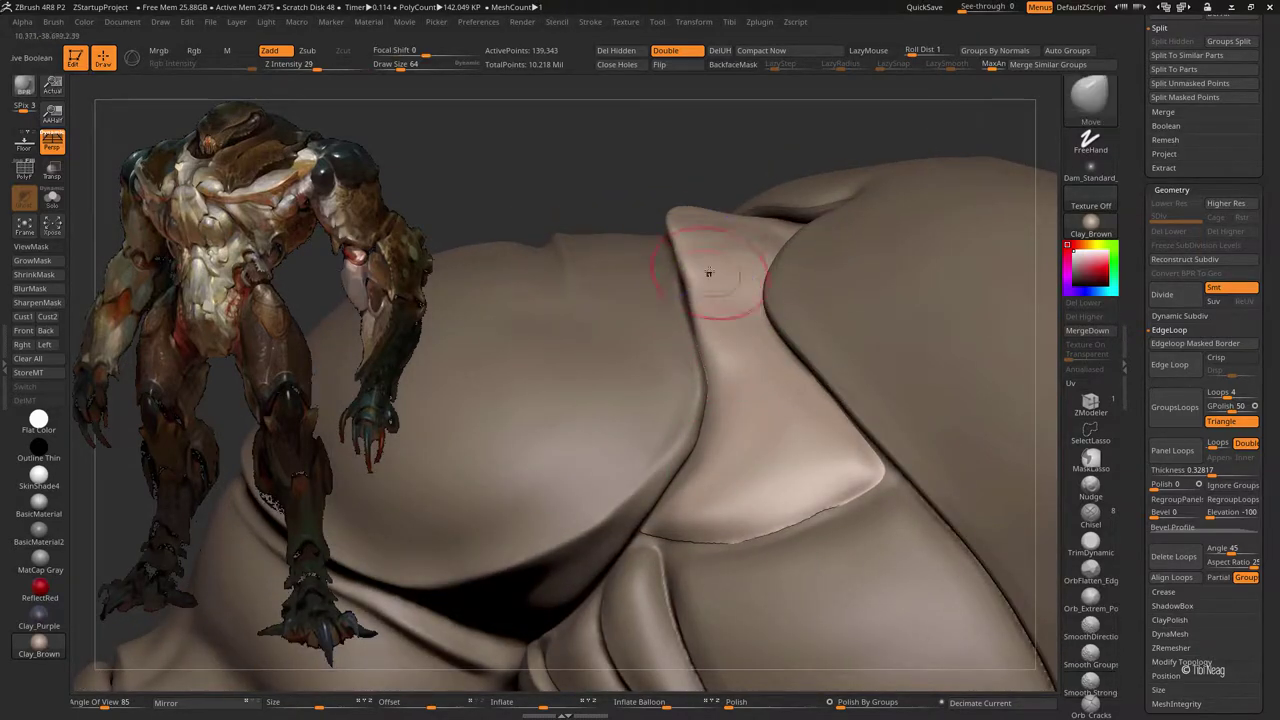
key("ctrl")
left_click_drag(745, 525, 655, 548)
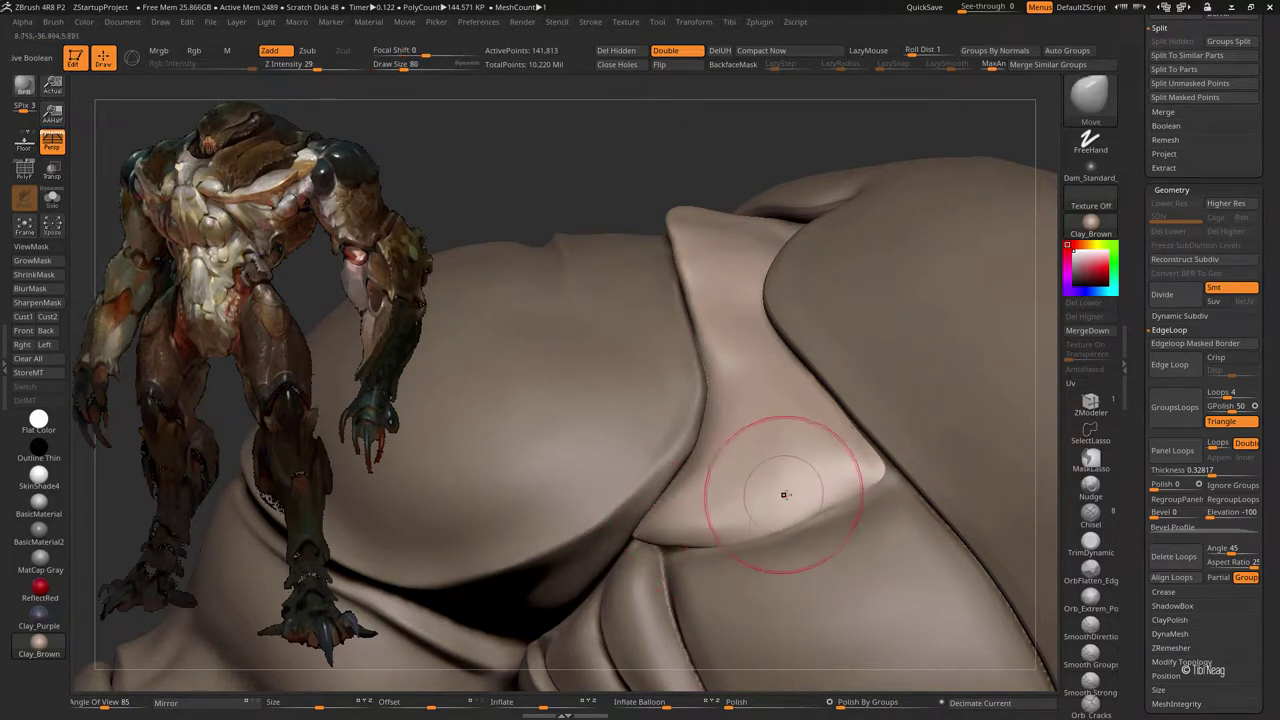
key("space")
left_click_drag(810, 492, 795, 492)
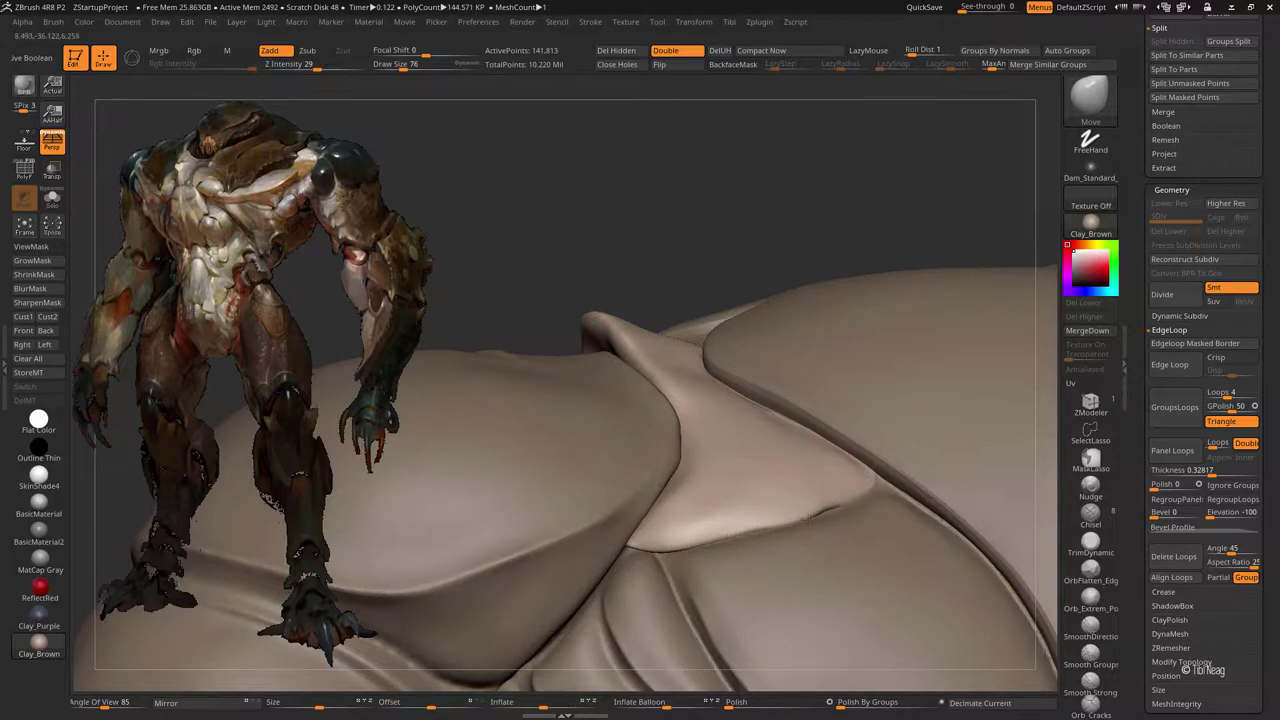
left_click_drag(805, 517, 743, 494)
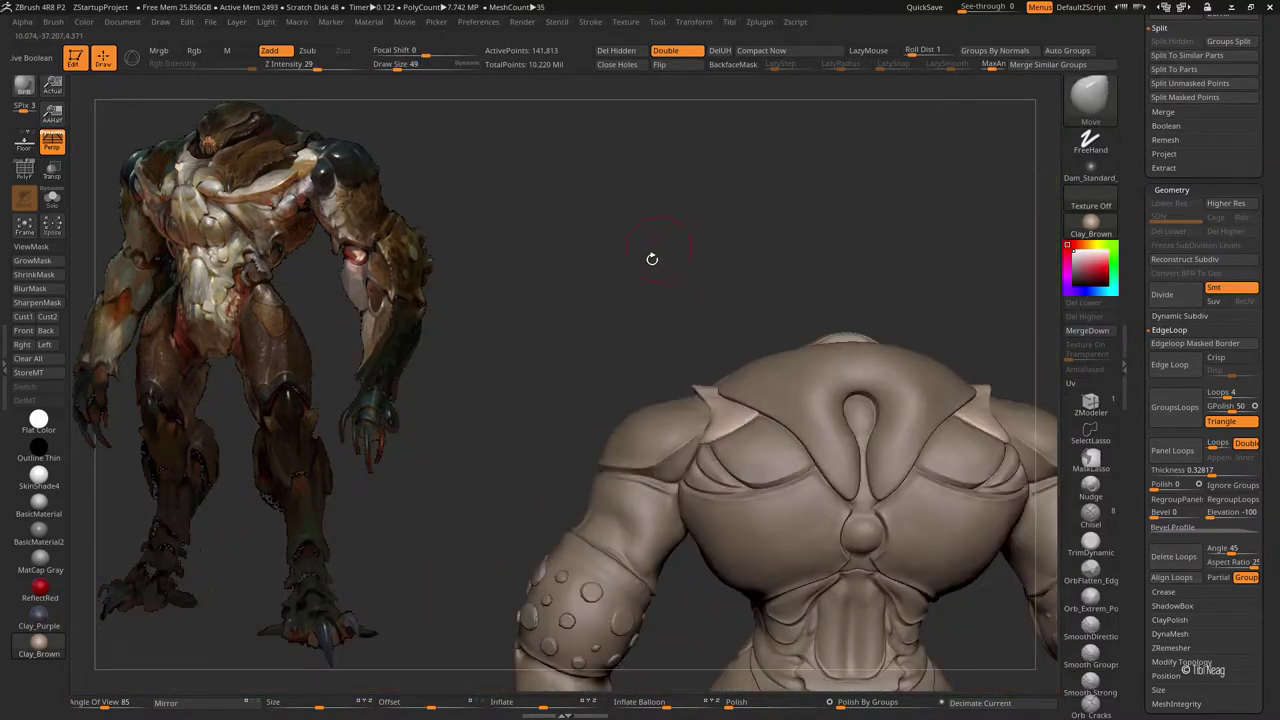
mouse_move(652, 257)
left_mouse_down()
mouse_move(786, 343)
mouse_move(678, 418)
mouse_move(757, 428)
mouse_move(760, 377)
left_mouse_up()
Step: Turn off Double display and check the curved shell piece's polygroup colours
mouse_move(634, 483)
left_mouse_down()
mouse_move(686, 394)
mouse_move(659, 381)
left_mouse_up()
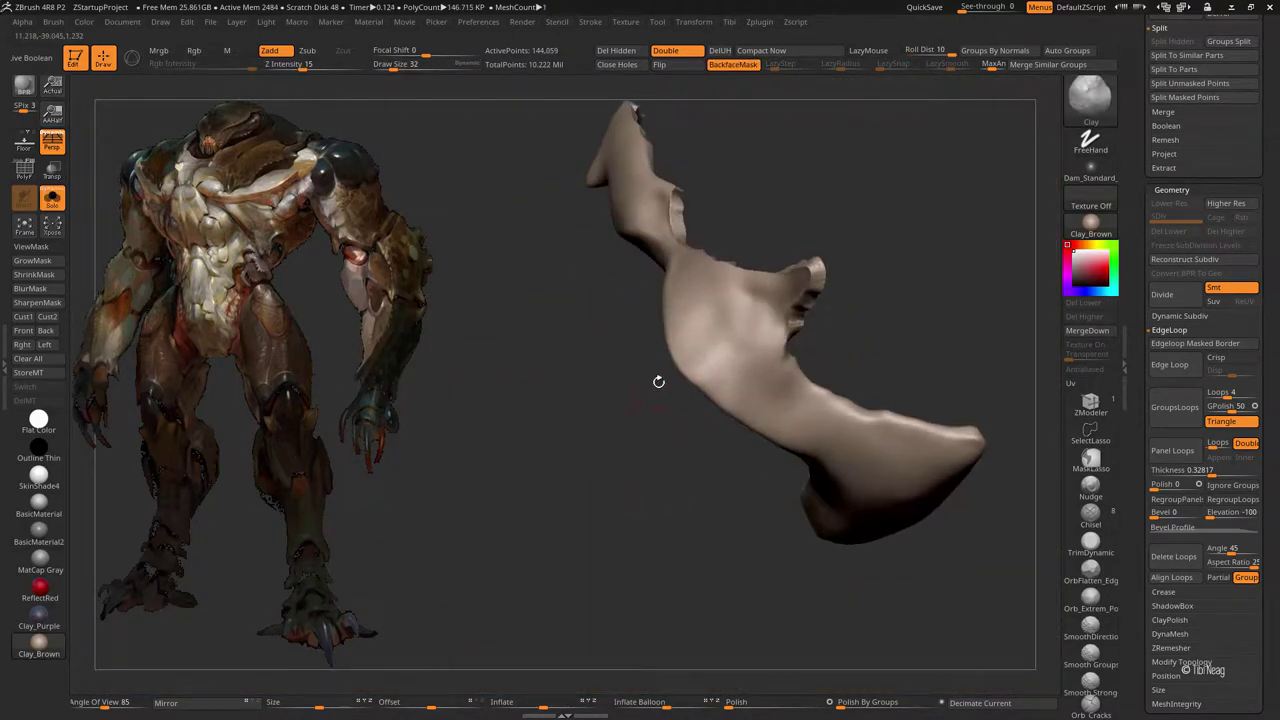
mouse_move(845, 260)
left_mouse_down()
mouse_move(854, 229)
mouse_move(700, 330)
left_mouse_up()
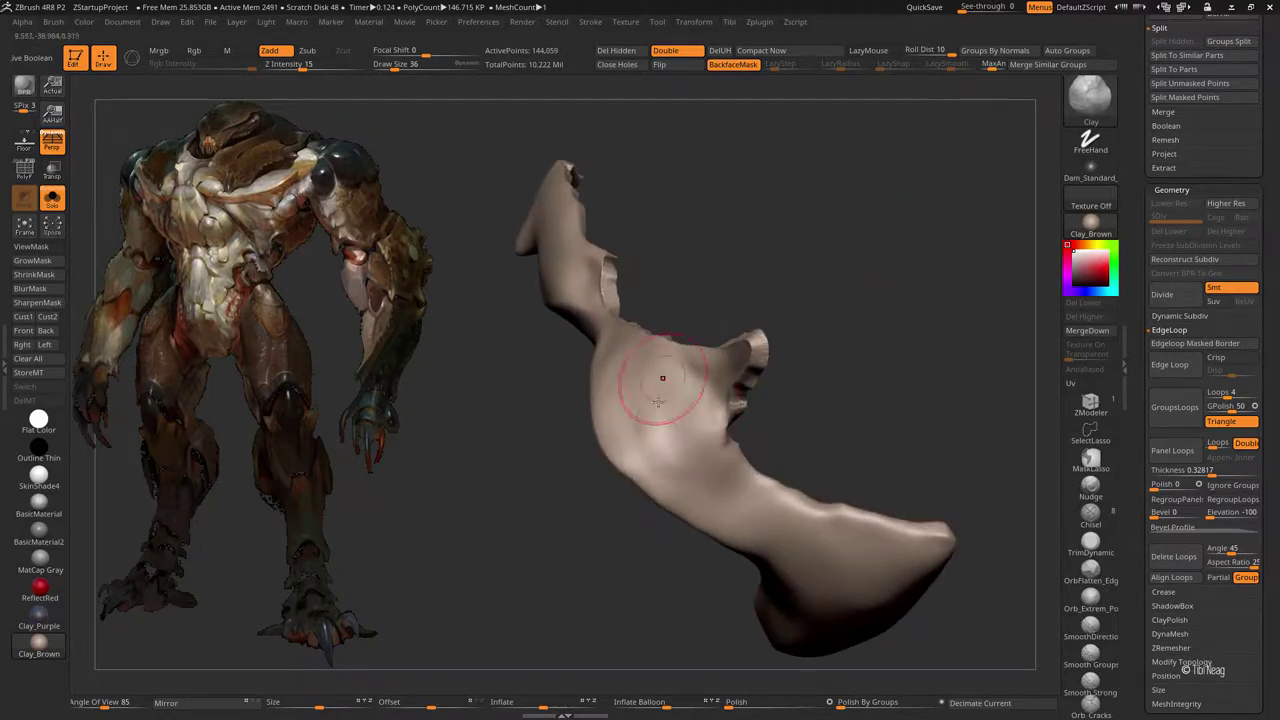
left_click(686, 51)
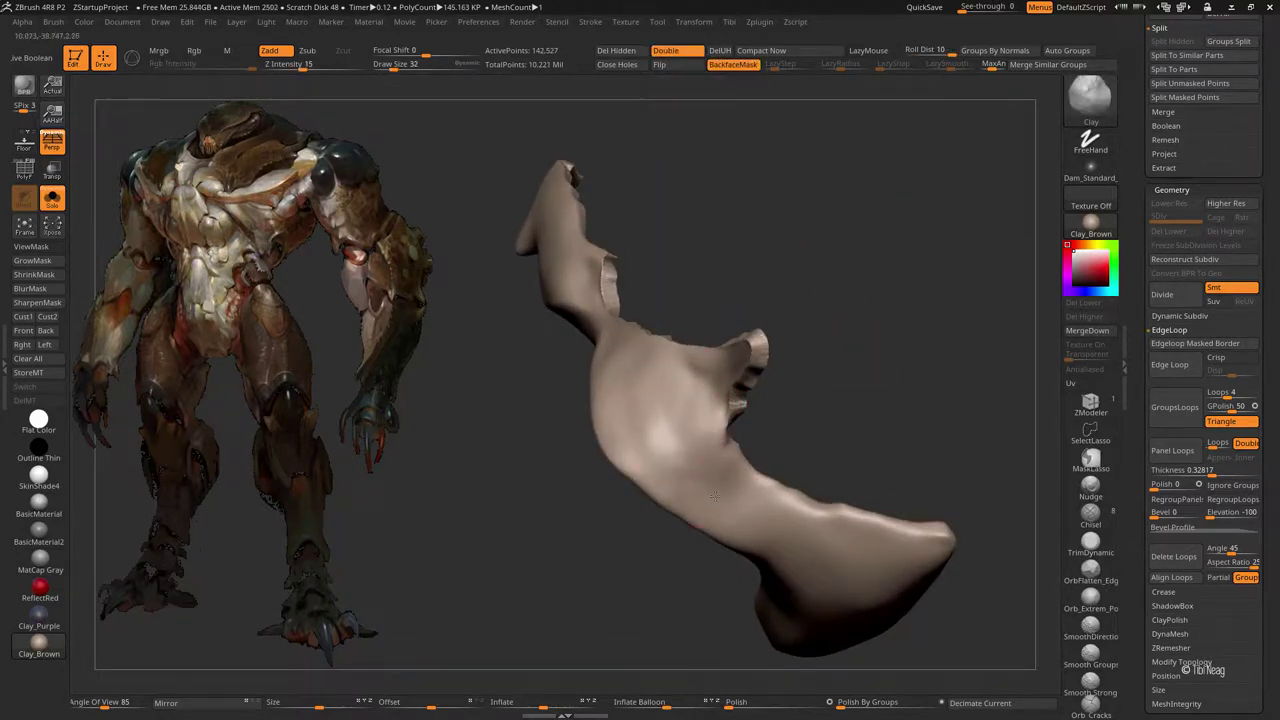
left_click_drag(826, 431, 777, 391)
key("shift+f")
mouse_move(871, 394)
left_mouse_down()
mouse_move(835, 351)
mouse_move(761, 401)
left_mouse_up()
key("shift+f")
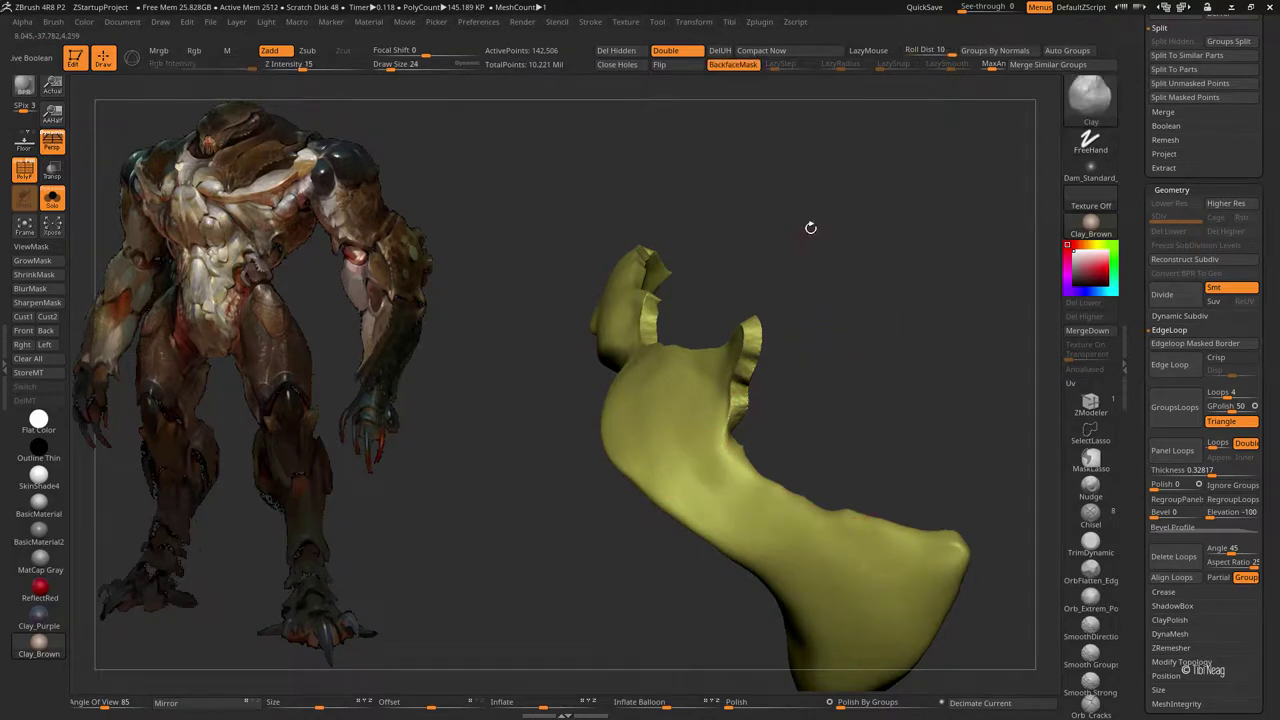
left_click_drag(809, 226, 657, 383)
Step: Smooth the shell piece at brush strength 33, then return to the creature's torso
key("shift")
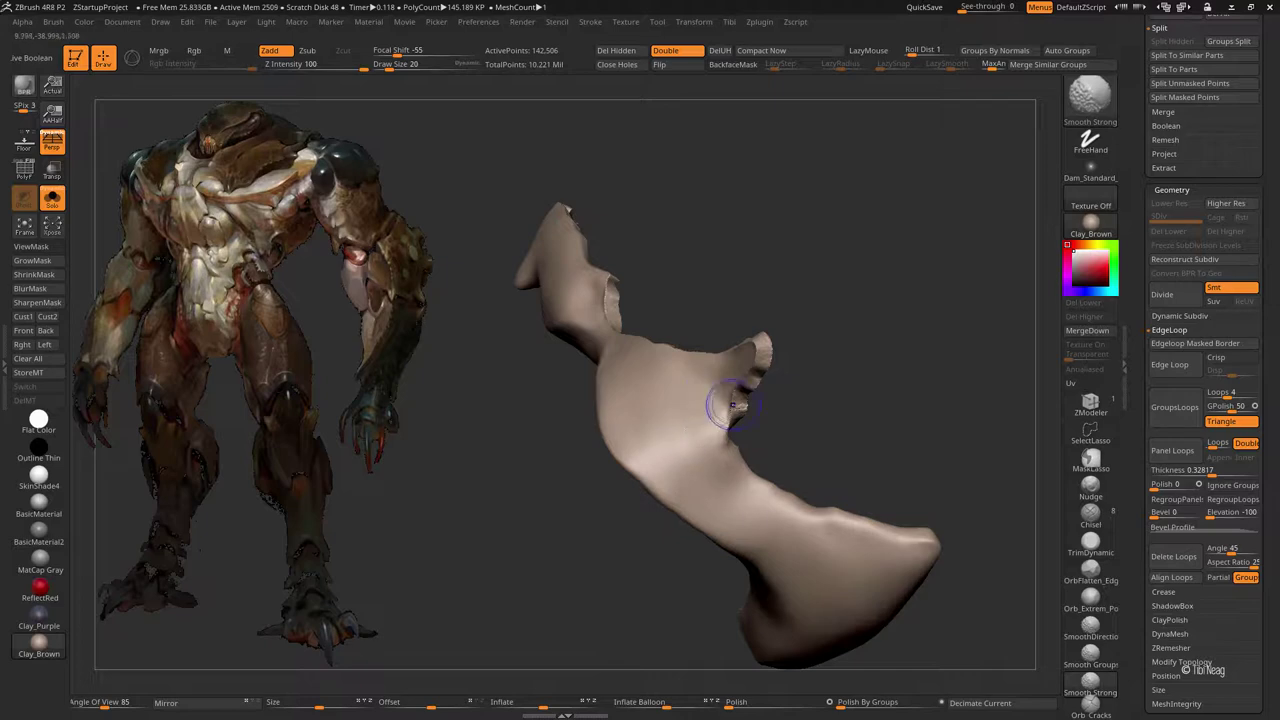
mouse_move(814, 289)
left_mouse_down()
mouse_move(543, 357)
mouse_move(720, 200)
left_mouse_up()
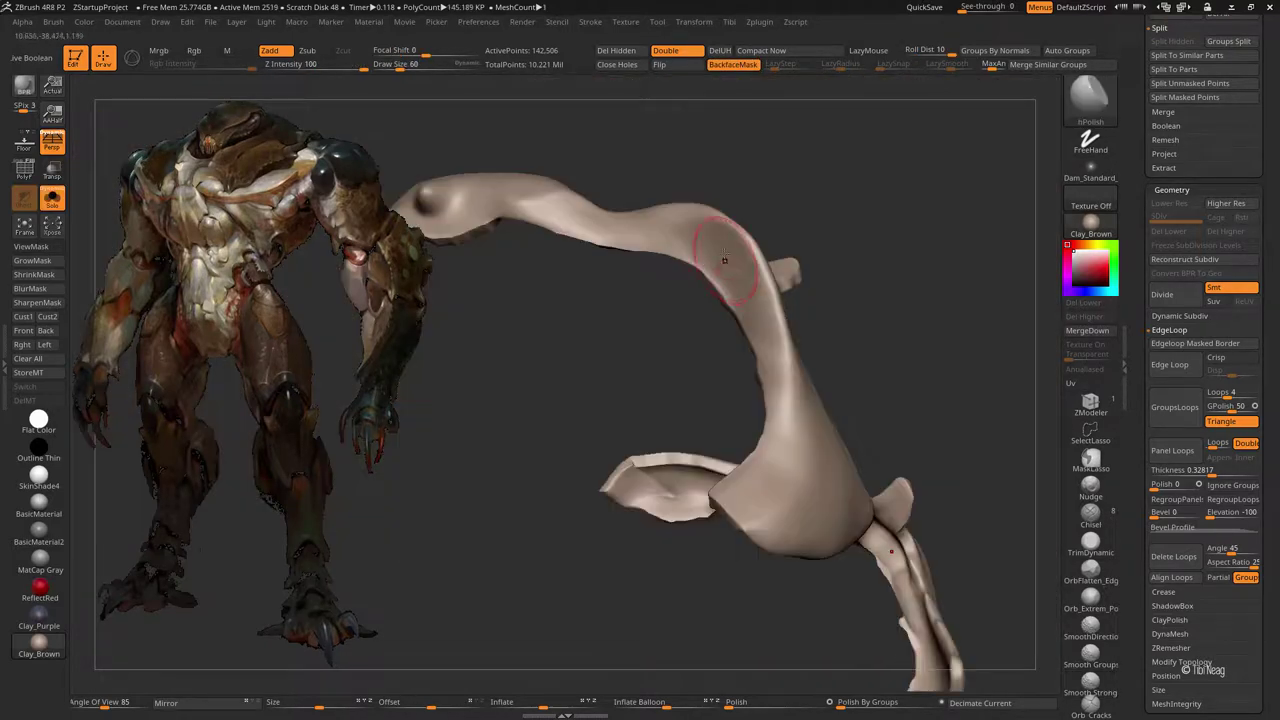
left_click(310, 64)
left_click_drag(320, 65, 322, 65)
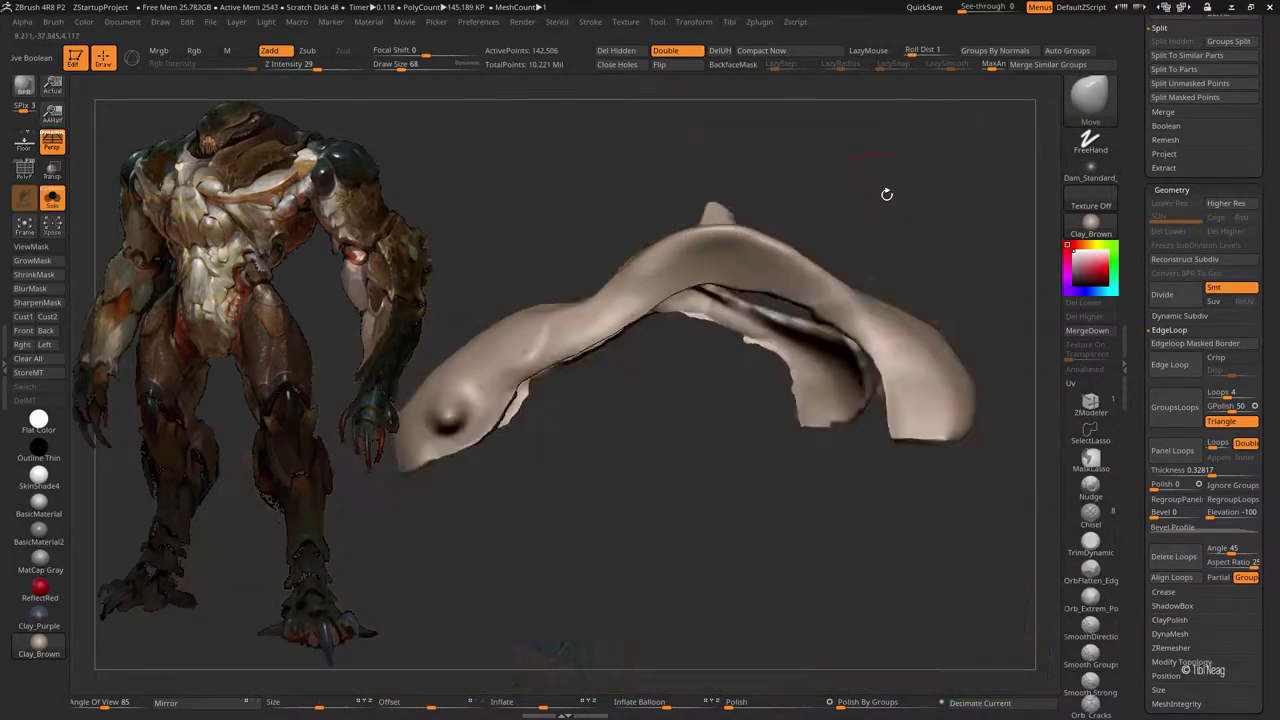
left_click_drag(886, 194, 763, 221)
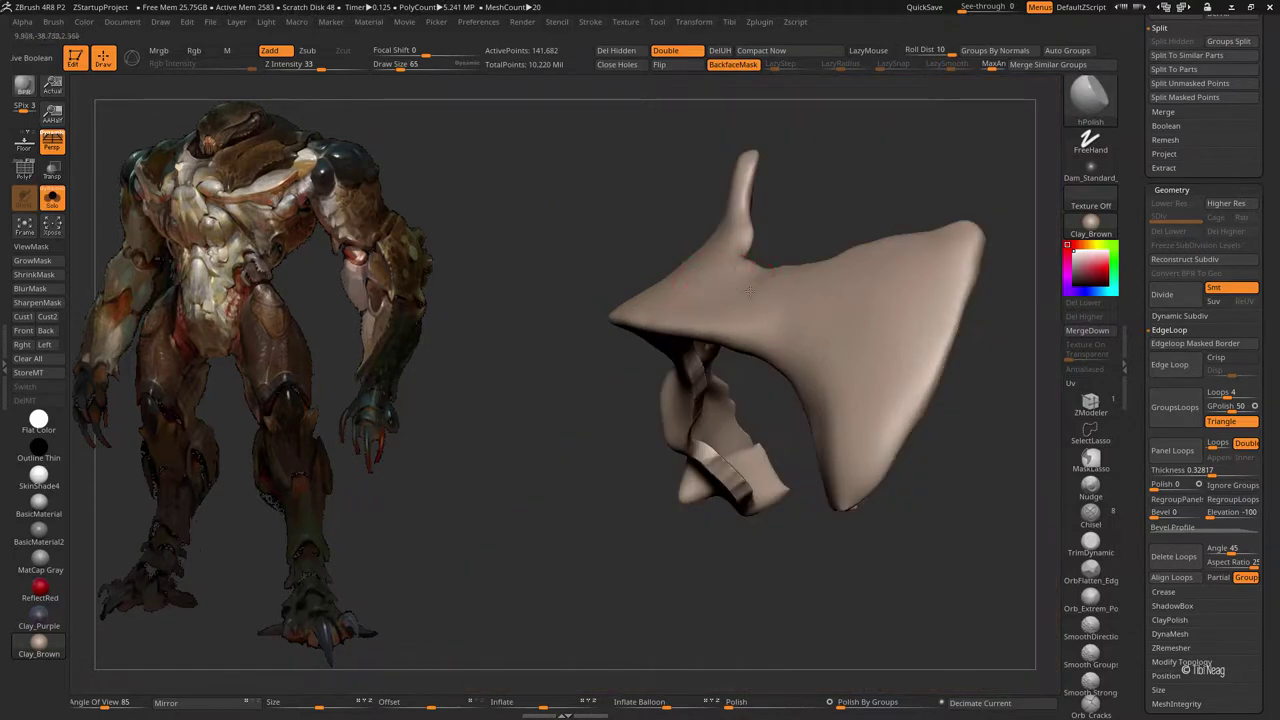
left_click_drag(801, 234, 829, 197)
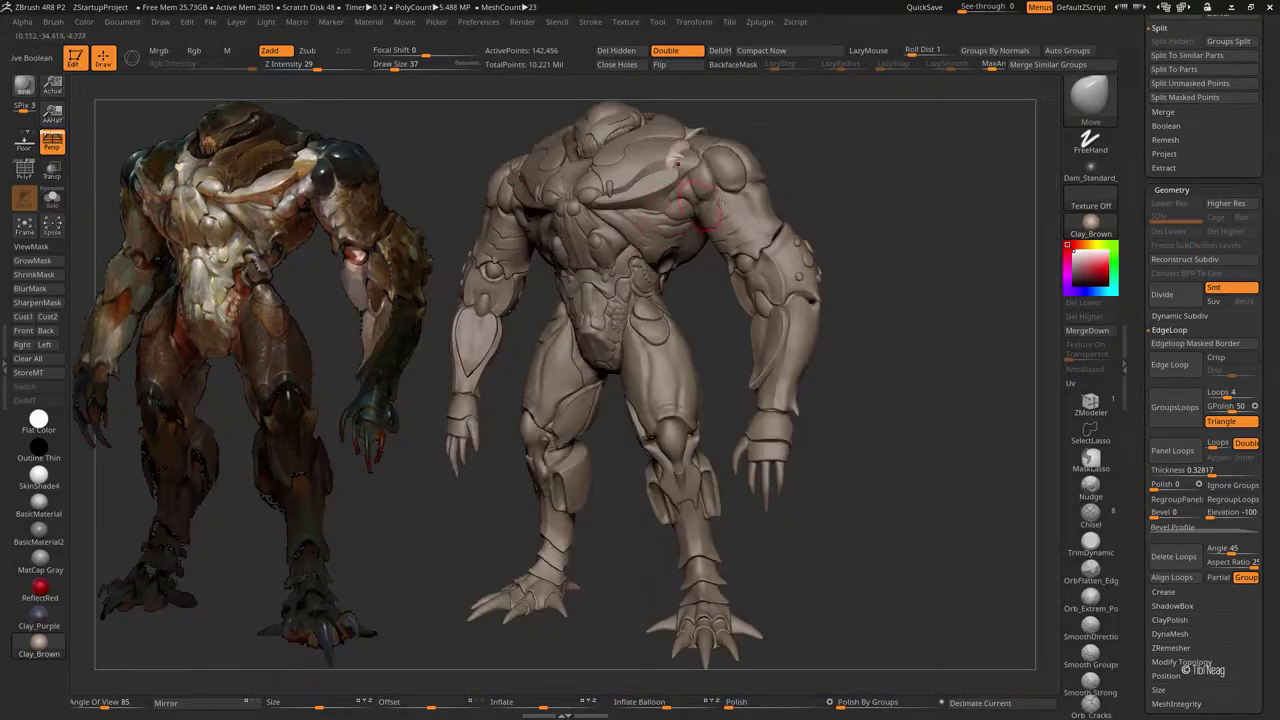
mouse_move(865, 177)
left_mouse_down("alt")
mouse_move(908, 171)
mouse_move(543, 134)
mouse_move(628, 330)
left_mouse_up("alt")
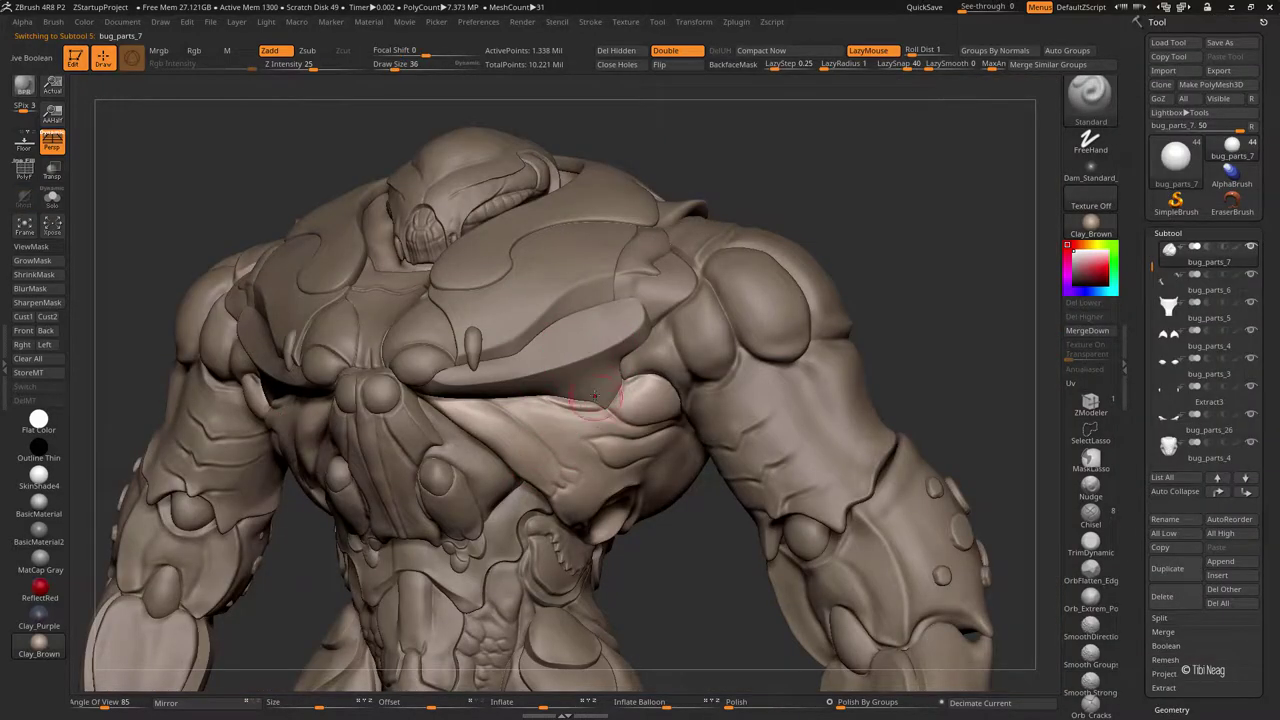
mouse_move(594, 395)
left_mouse_down("alt")
mouse_move(660, 417)
mouse_move(783, 389)
mouse_move(620, 370)
left_mouse_up("alt")
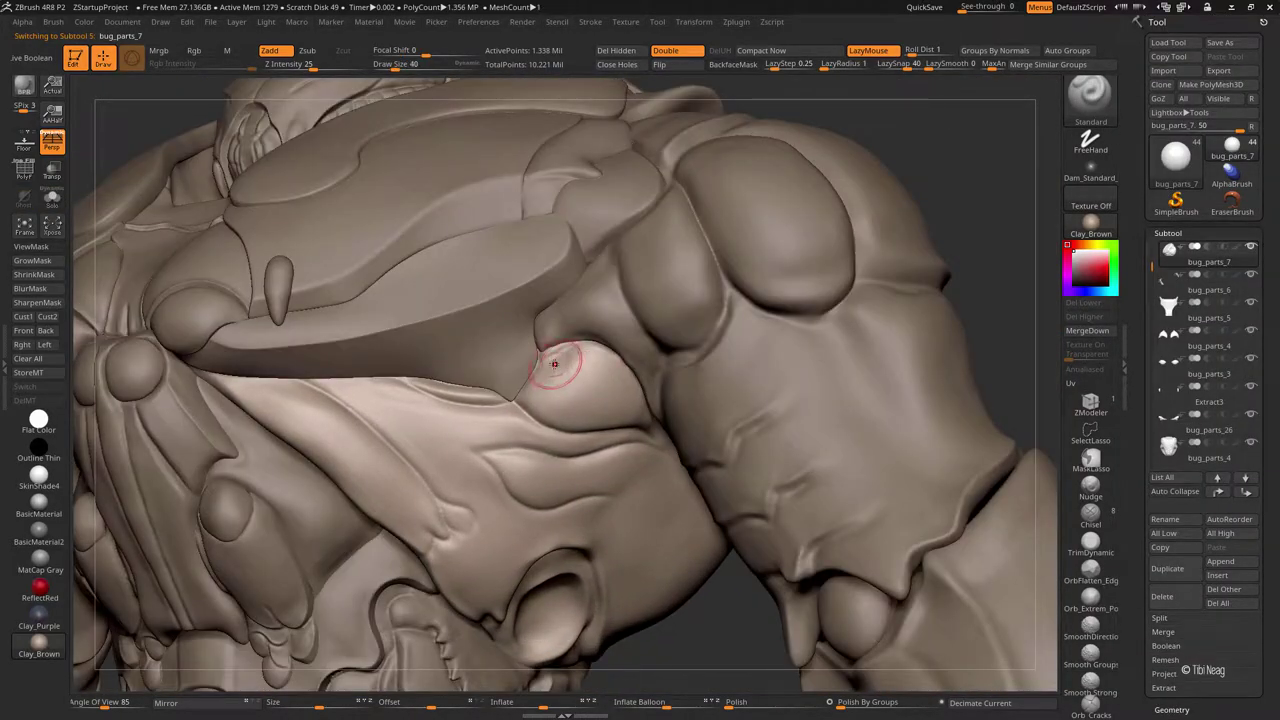
Step: Pull the bulge under the knob's lip down with the Move brush, snapping 0
key("b")
key("m")
key("v")
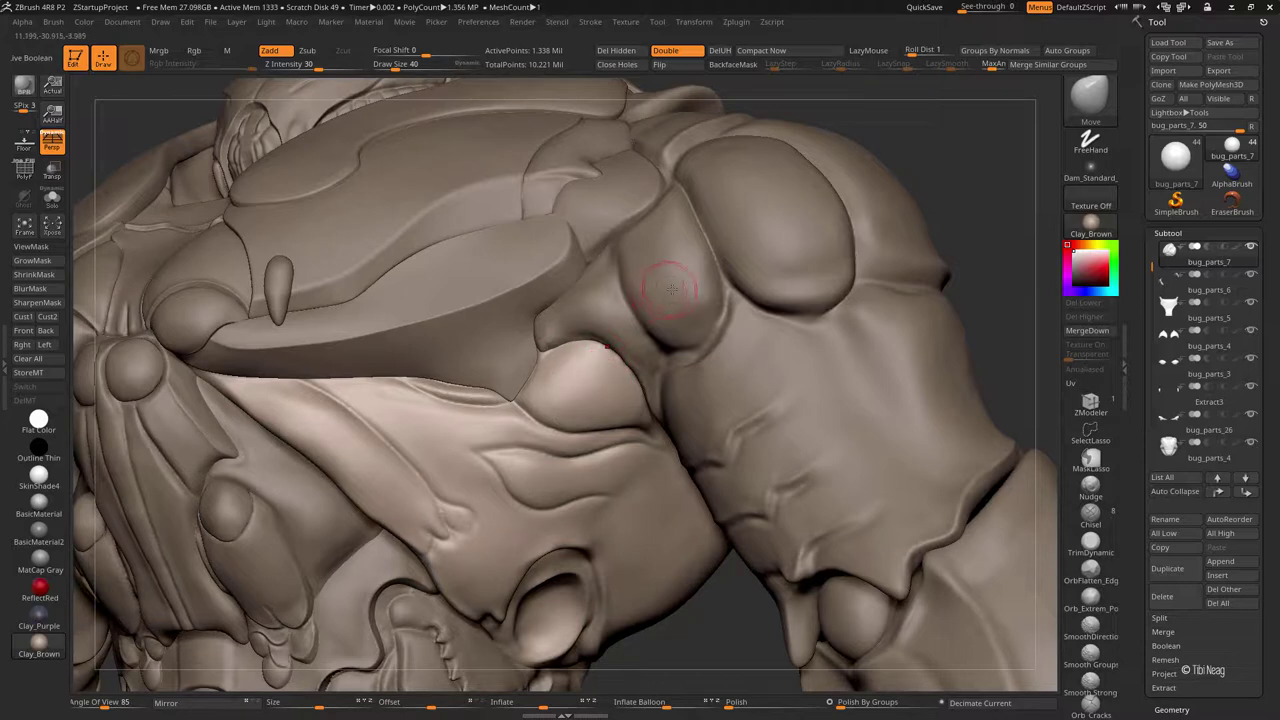
left_click_drag(592, 362, 572, 412)
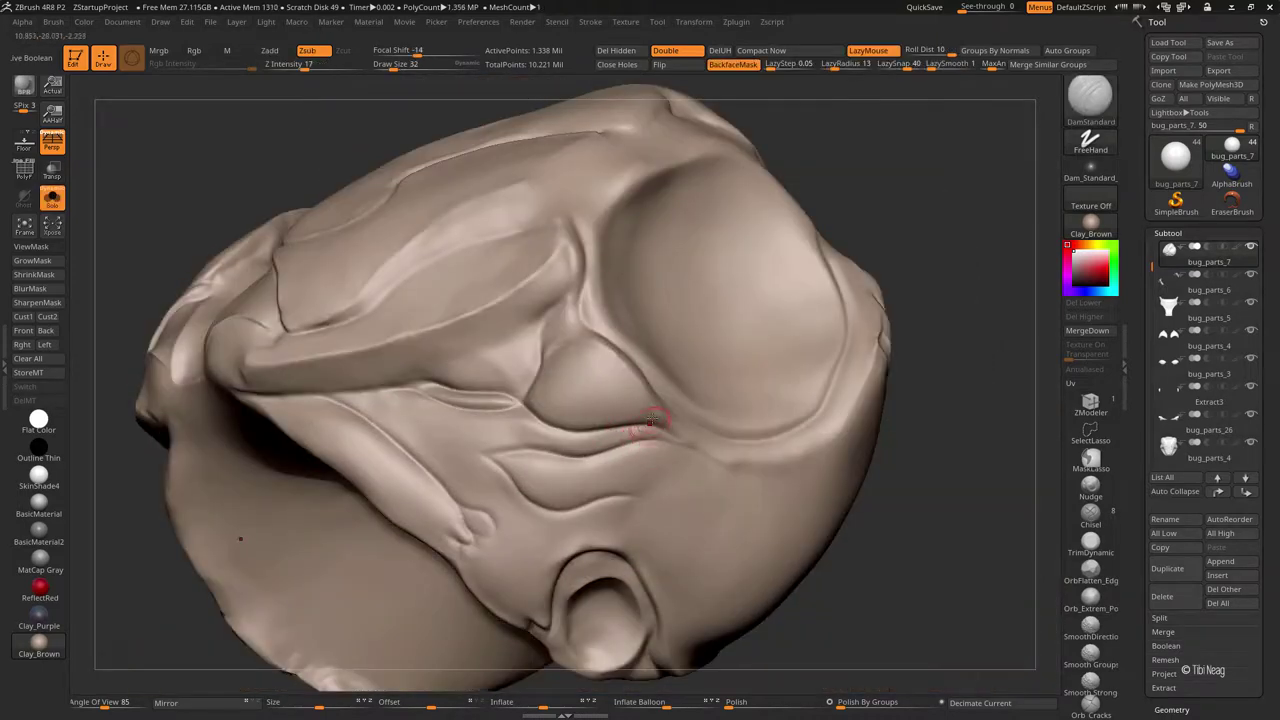
left_click_drag(886, 62, 834, 66)
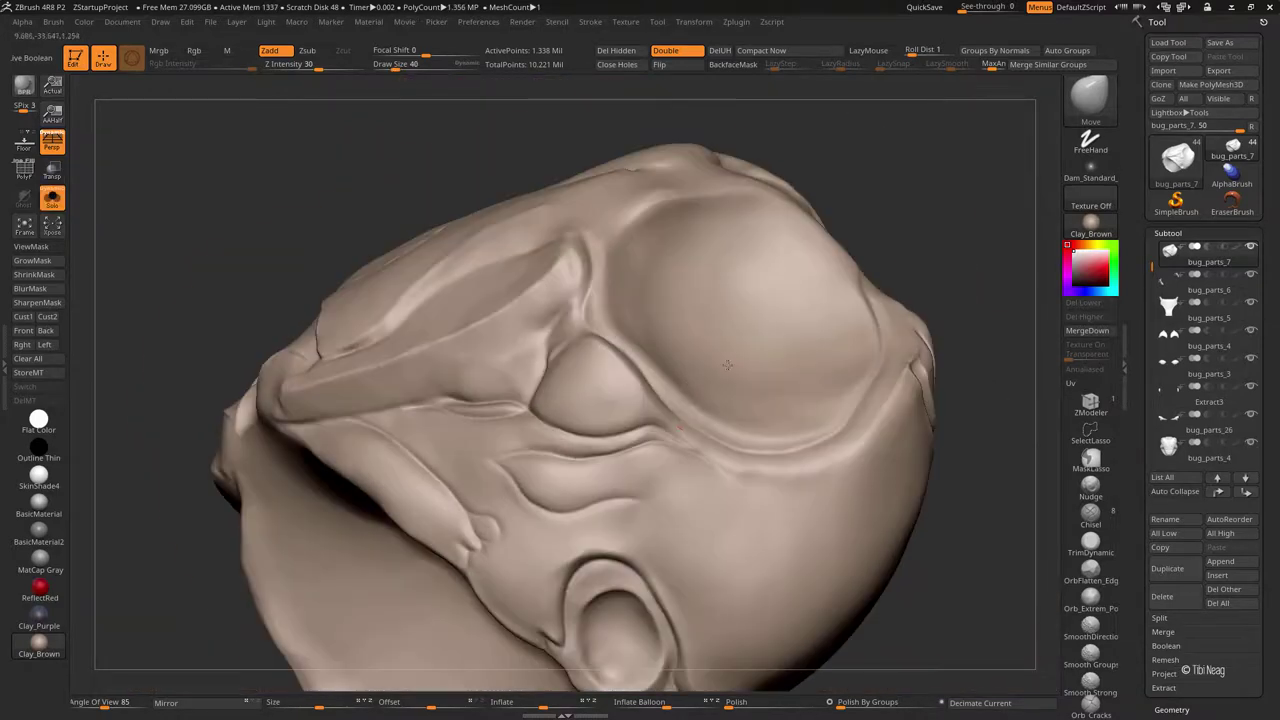
key("bracketleft")
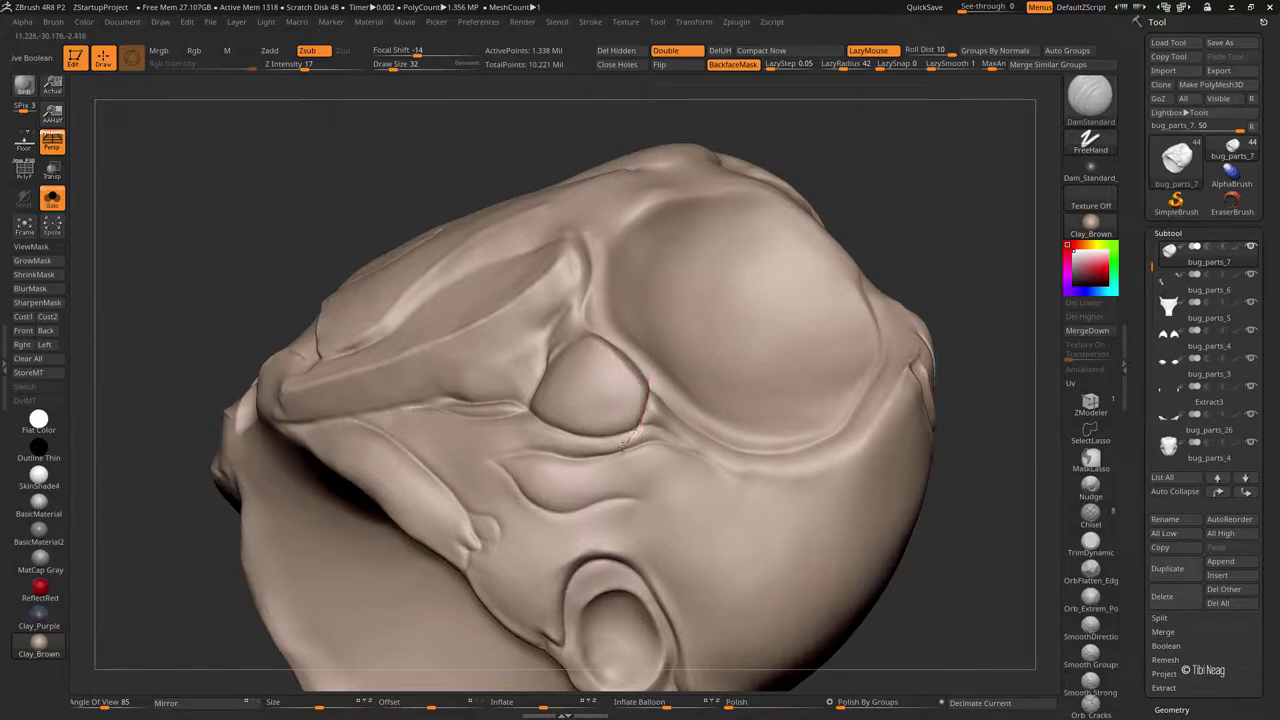
Step: Mask around the knob, show the other subtools, and smooth the crease area
key("ctrl")
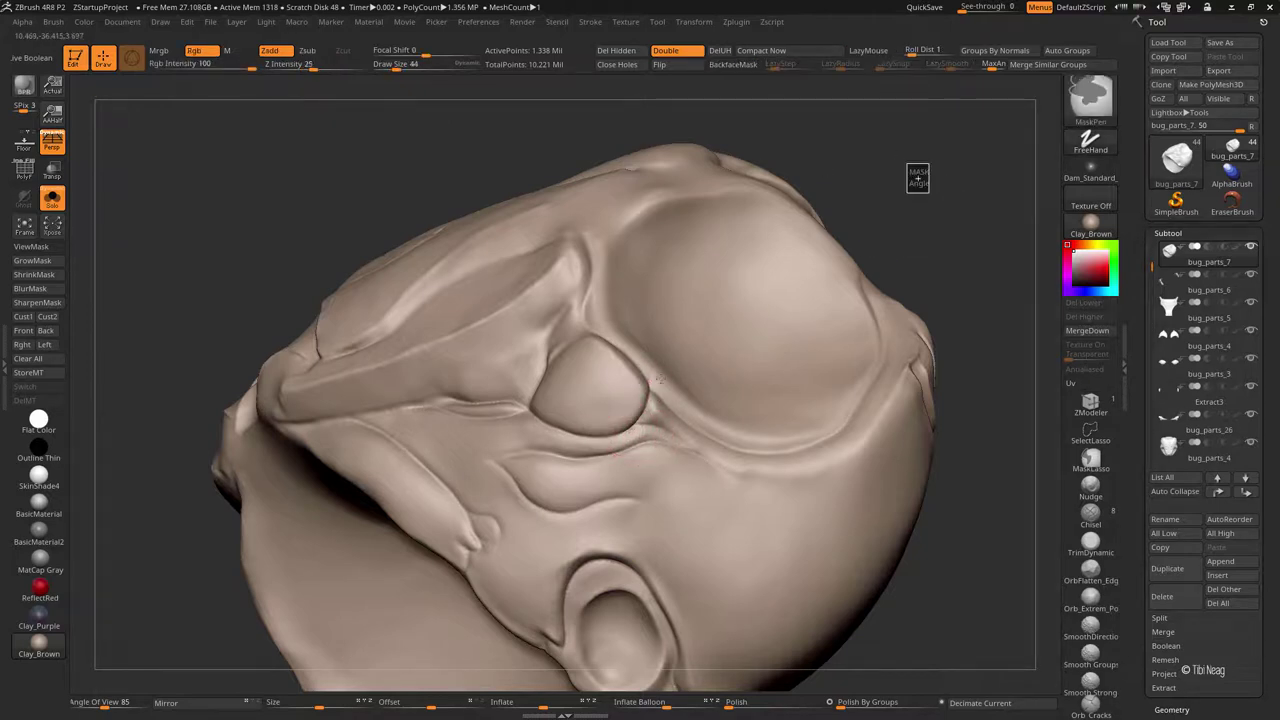
key("shift+s")
left_click_drag(910, 105, 106, 503)
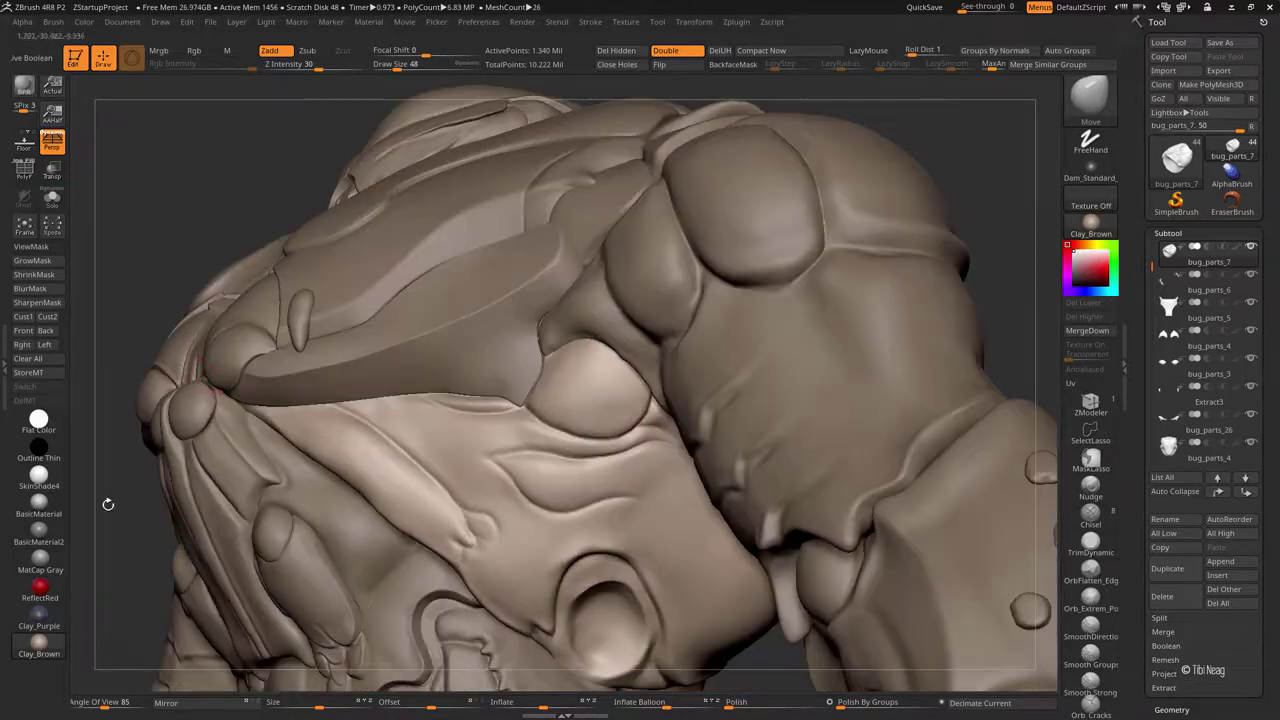
left_click_drag(150, 150, 253, 183, "shift")
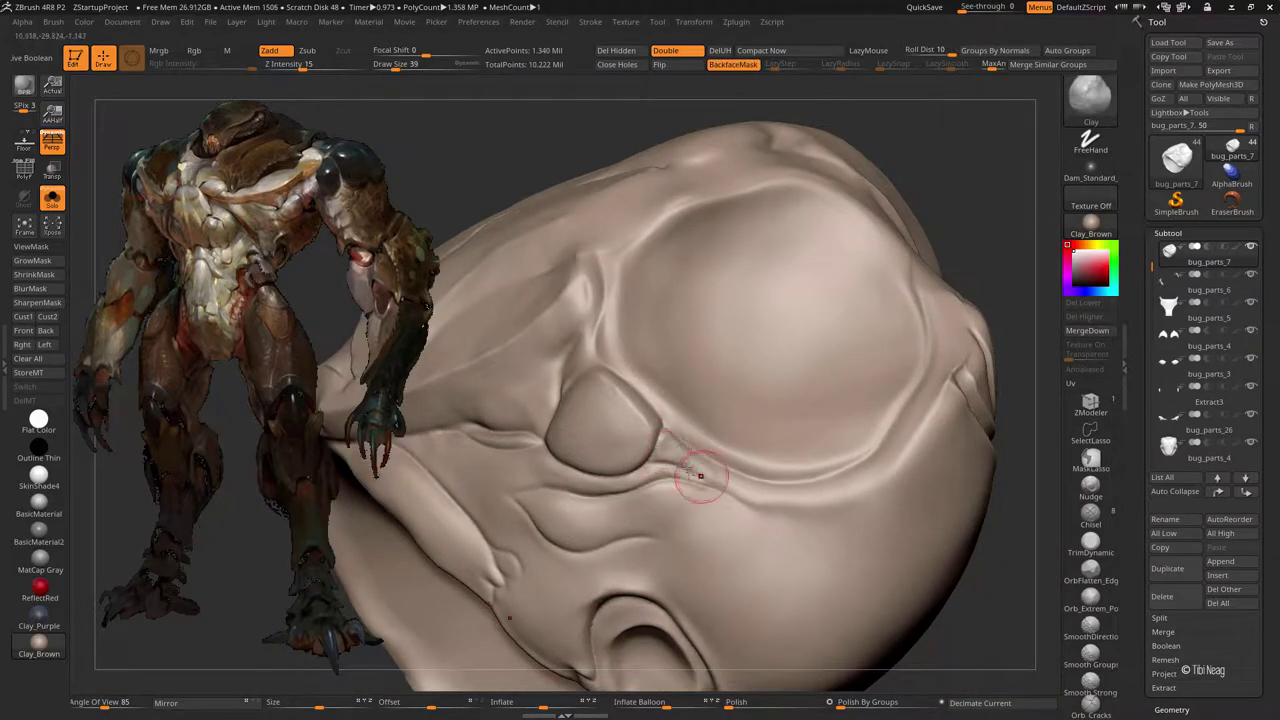
key("shift")
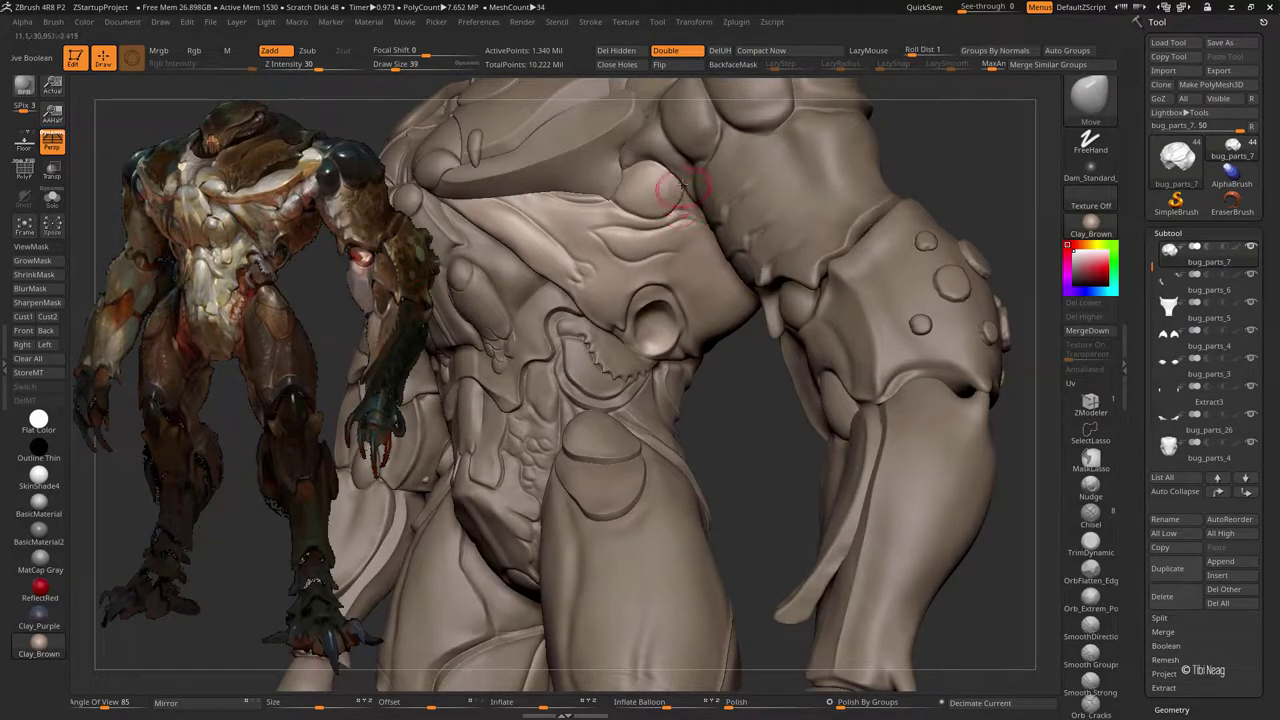
Step: Move, Clay-build and smooth the chest-arm bulge, then reframe on the chest
left_click_drag(681, 185, 663, 217)
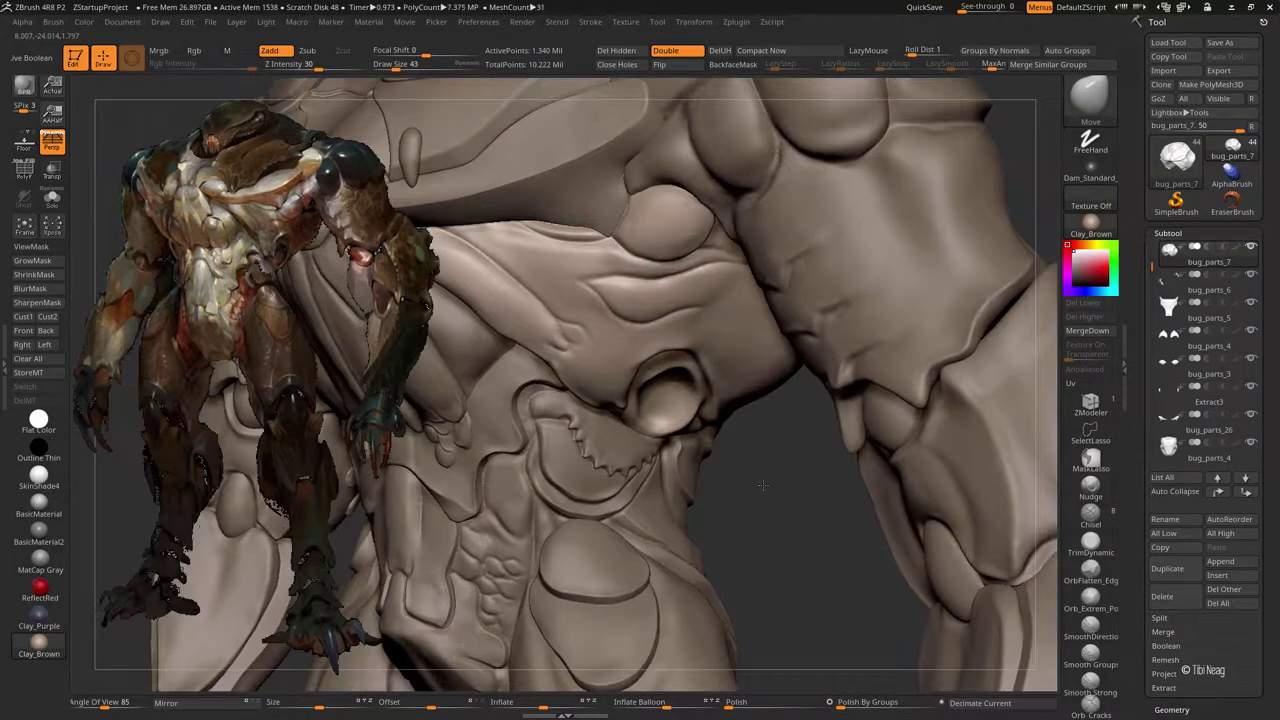
key("b")
key("c")
key("l")
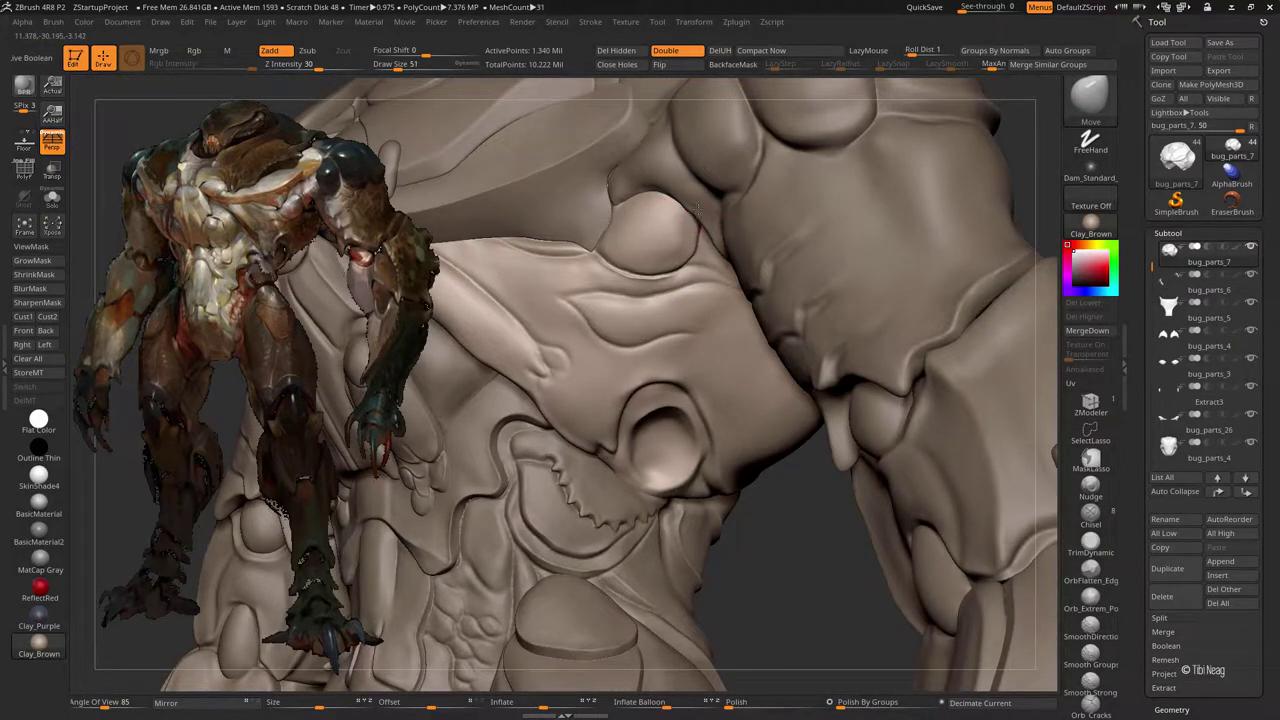
key("shift")
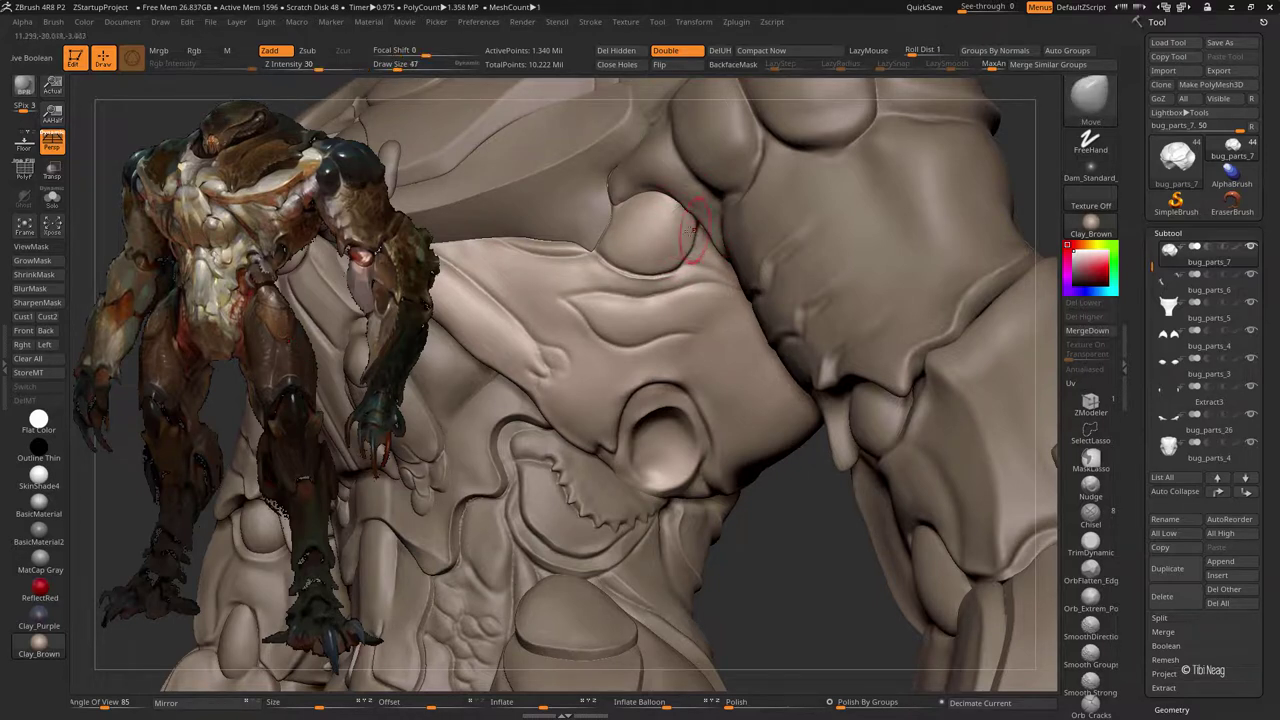
left_click_drag(636, 265, 645, 276)
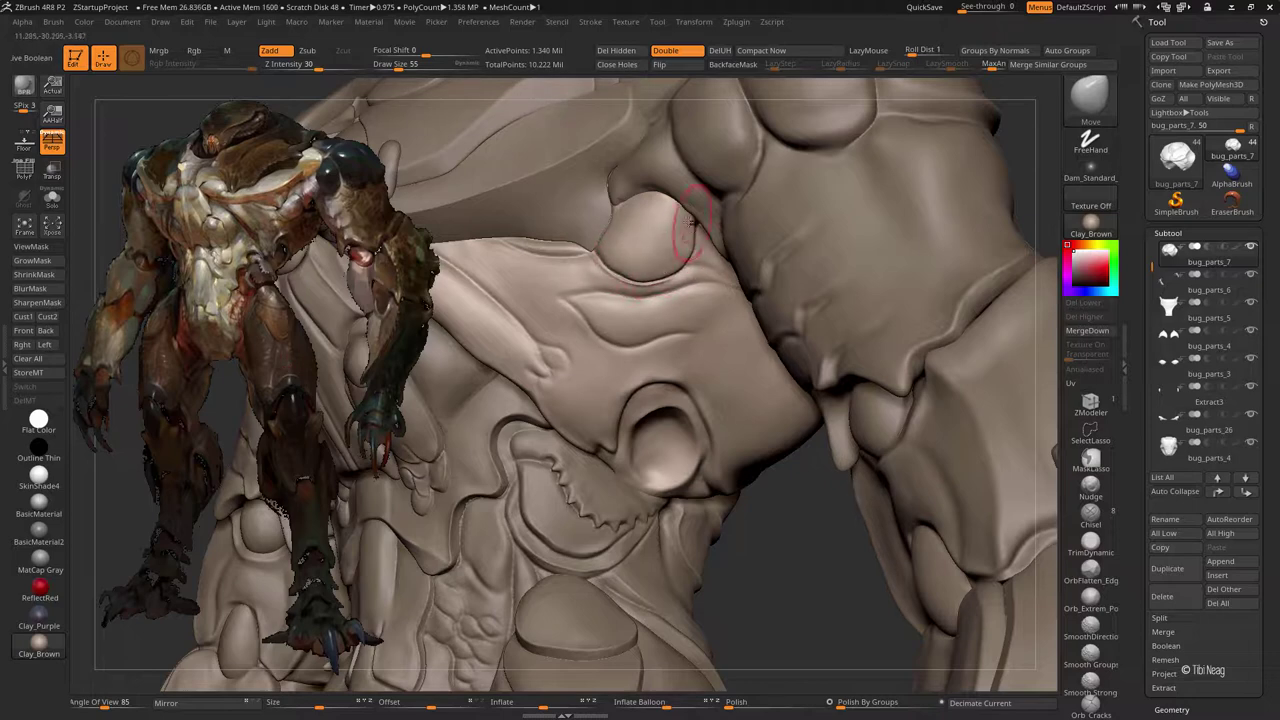
key("f")
right_click_drag(840, 166, 611, 283, "ctrl")
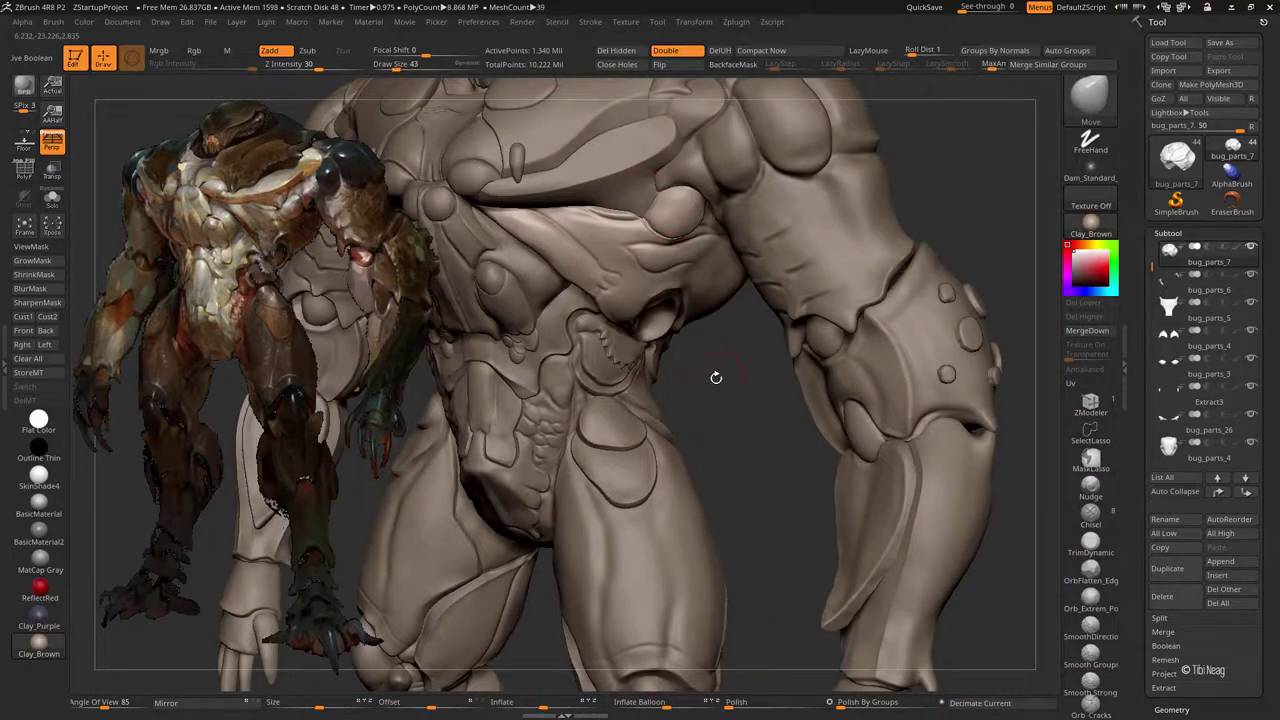
left_click_drag(716, 377, 690, 190)
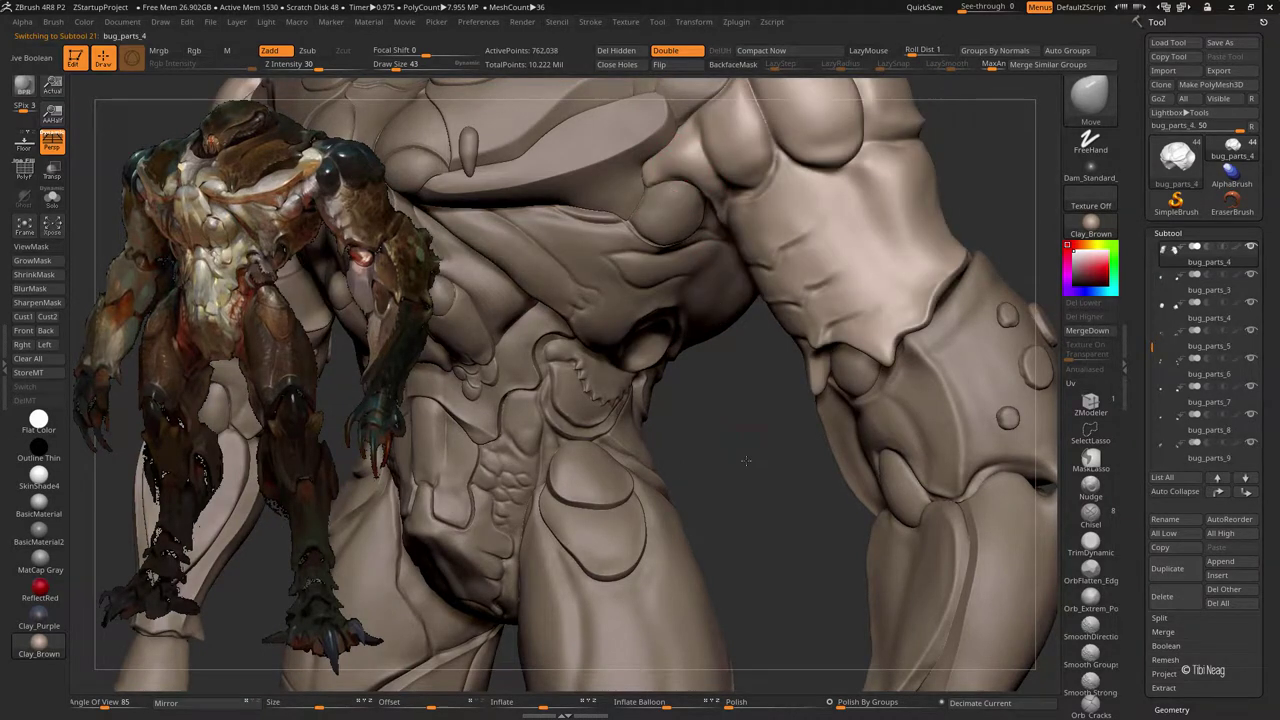
Step: Make bug_parts_4 the active subtool and pick the Move brush
right_click_drag(690, 162, 686, 248)
left_click(686, 248, "alt")
key("b")
key("c")
key("l")
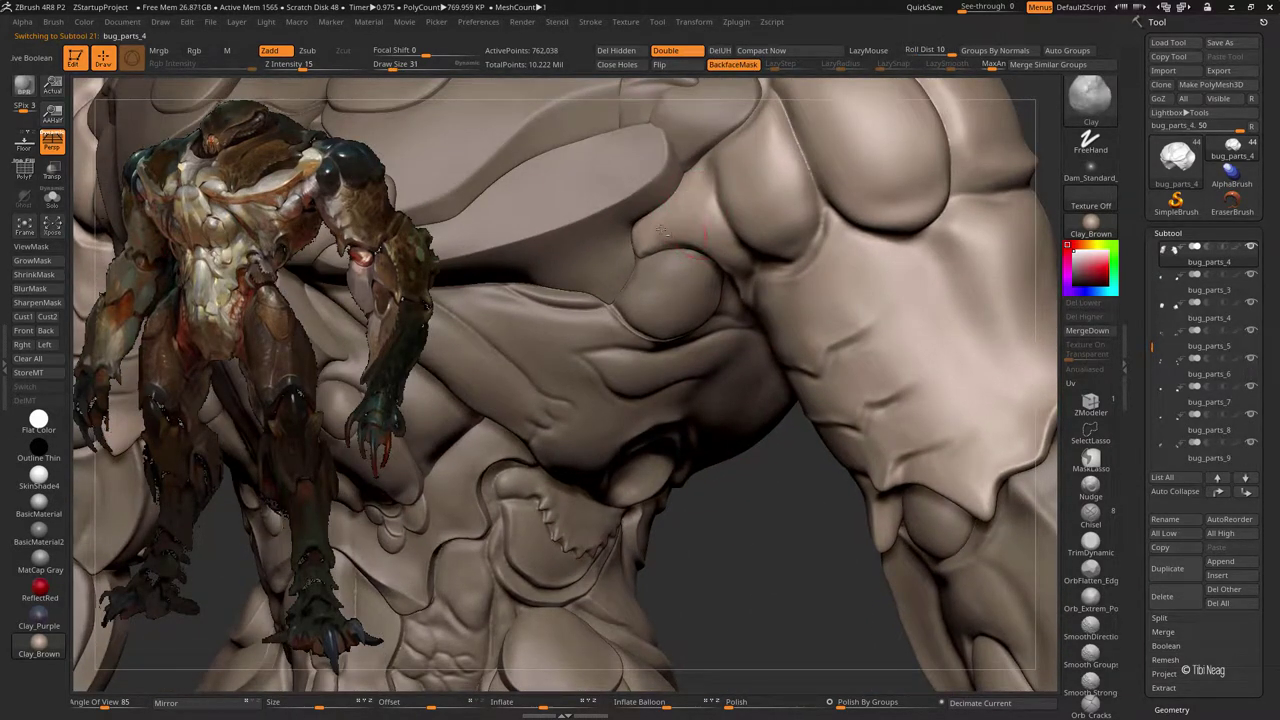
key("b")
key("m")
key("v")
Step: Shape the shoulder bulge forms, alternating the hPolish and Move brushes
right_click_drag(613, 326, 643, 258)
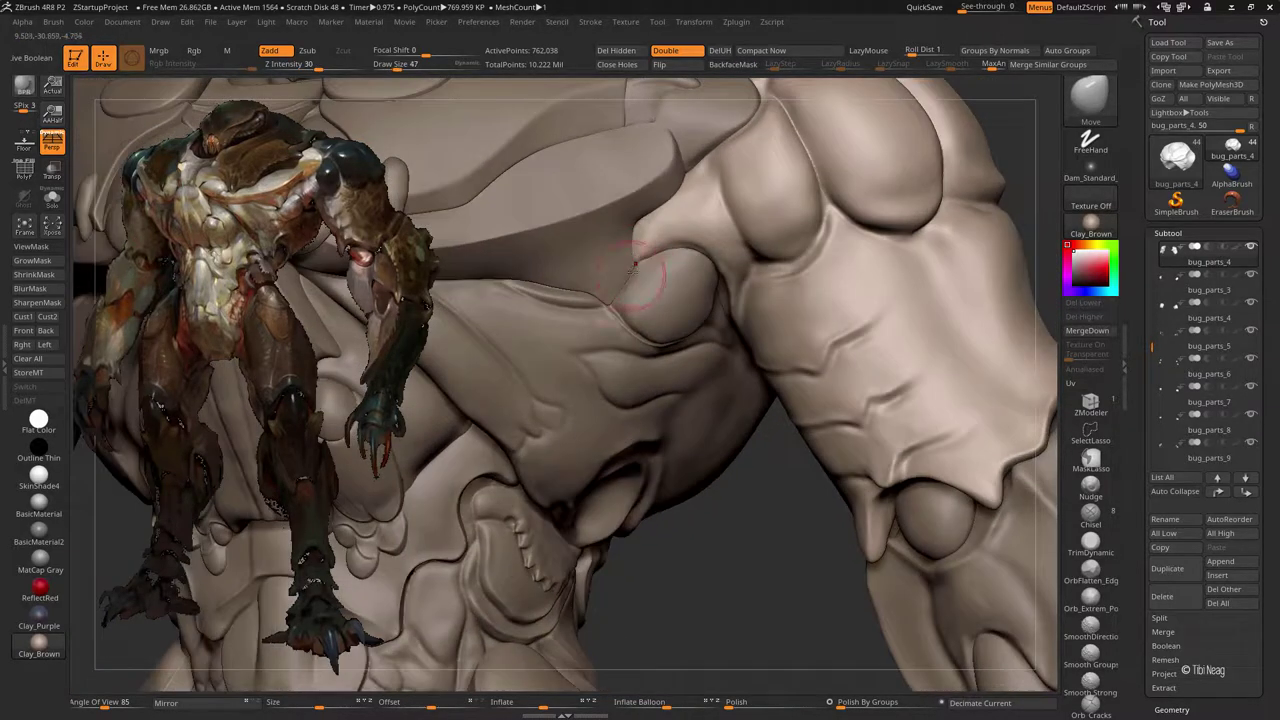
key("b")
key("h")
key("p")
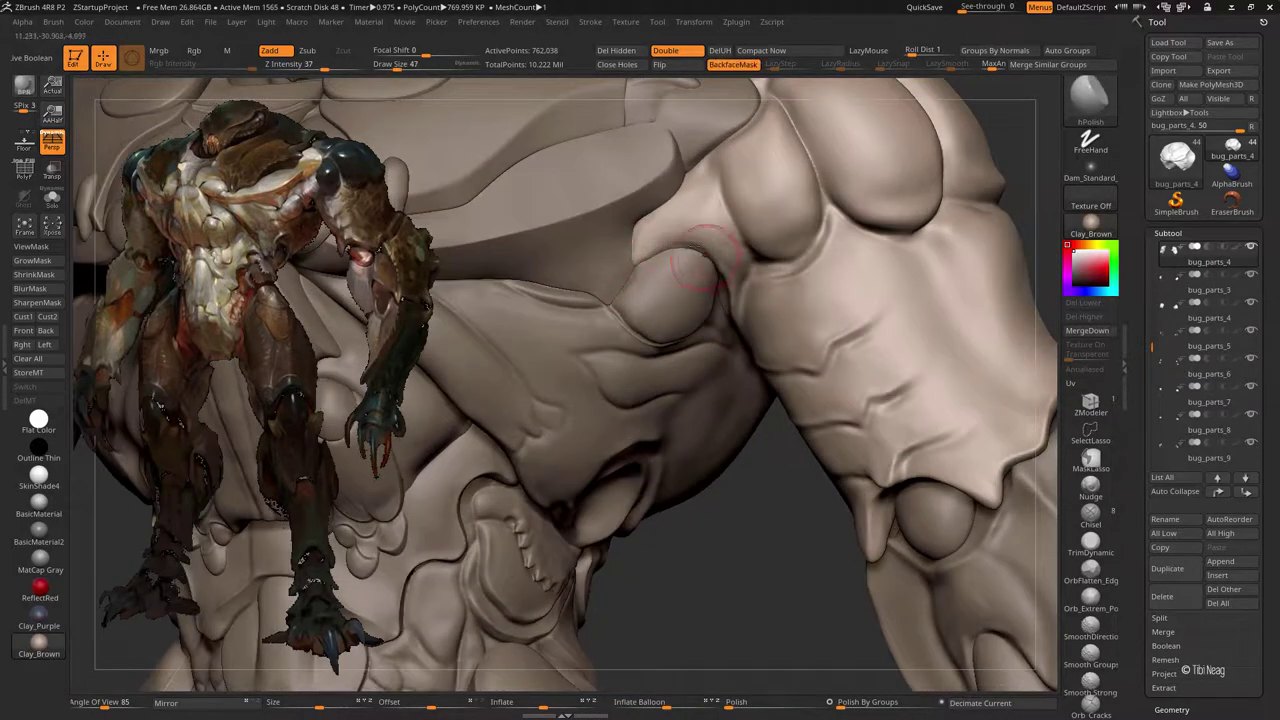
key("b")
key("m")
key("v")
mouse_move(651, 280)
right_mouse_down()
mouse_move(757, 573)
mouse_move(725, 437)
right_mouse_up()
Step: Carve and polish creases around the shoulder and horn with DamStandard and hPolish, smaller brush
key("b")
key("d")
key("s")
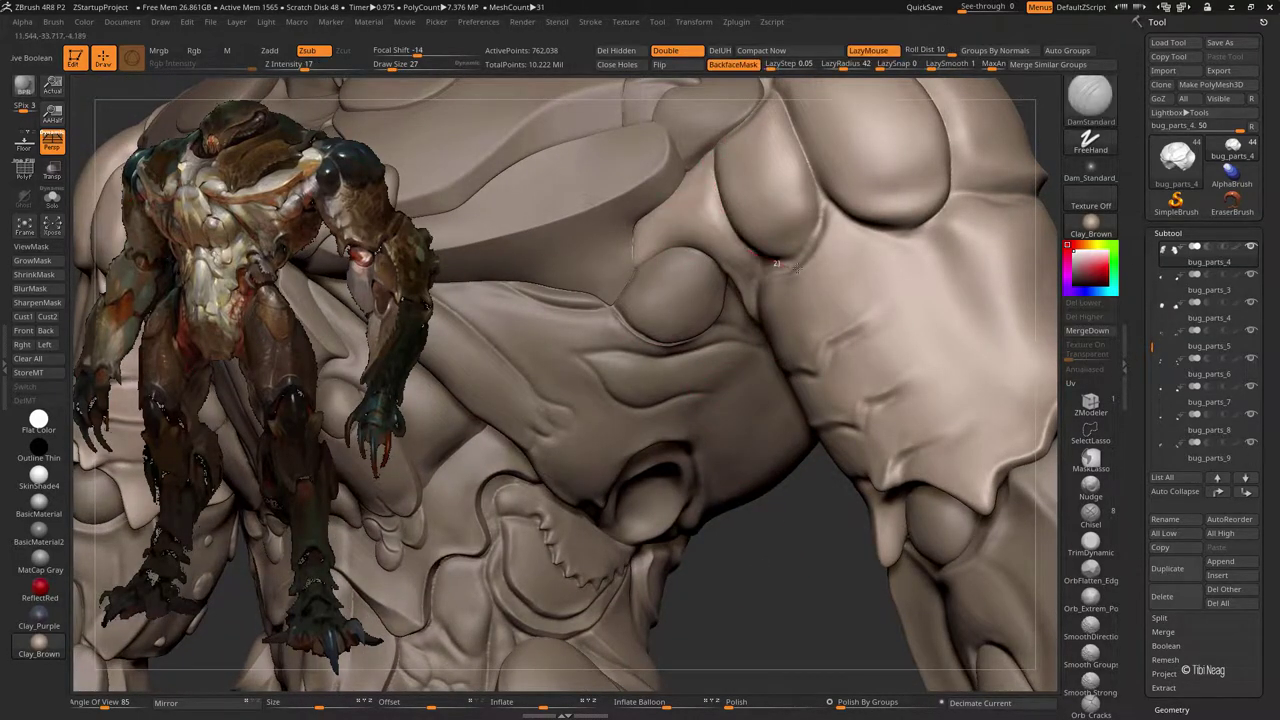
key("b")
key("h")
key("p")
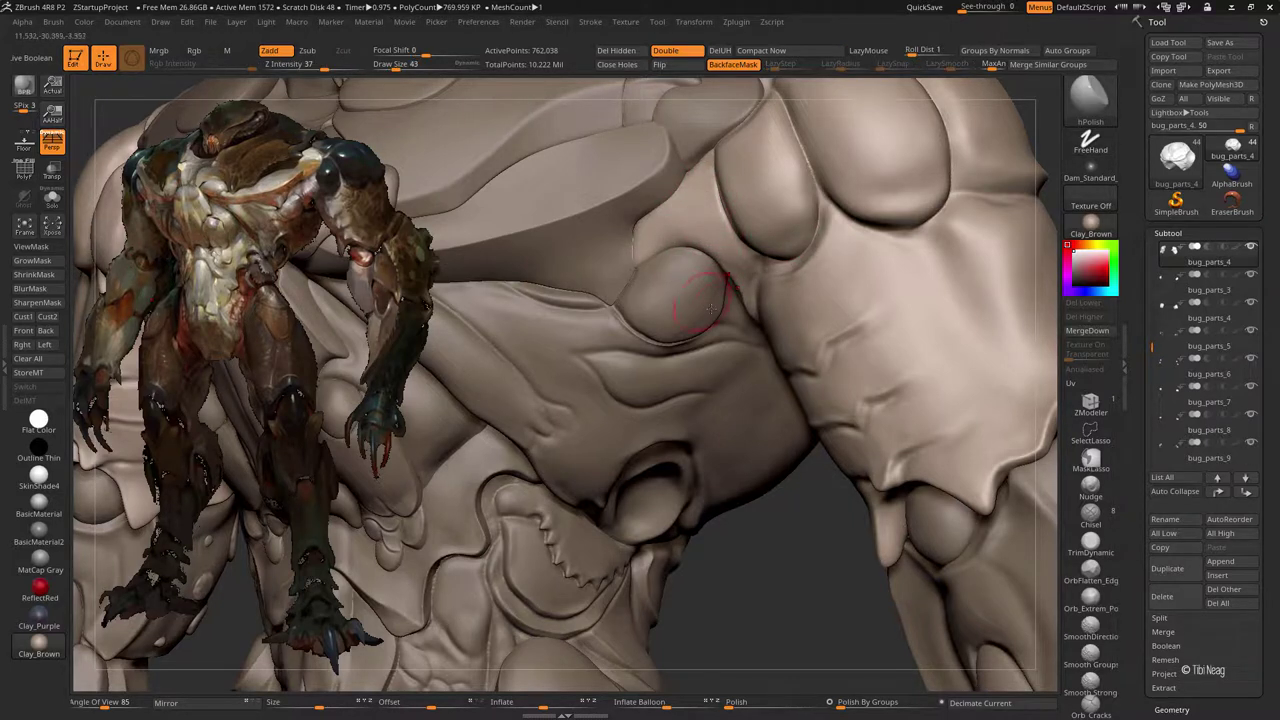
key("b")
key("d")
key("s")
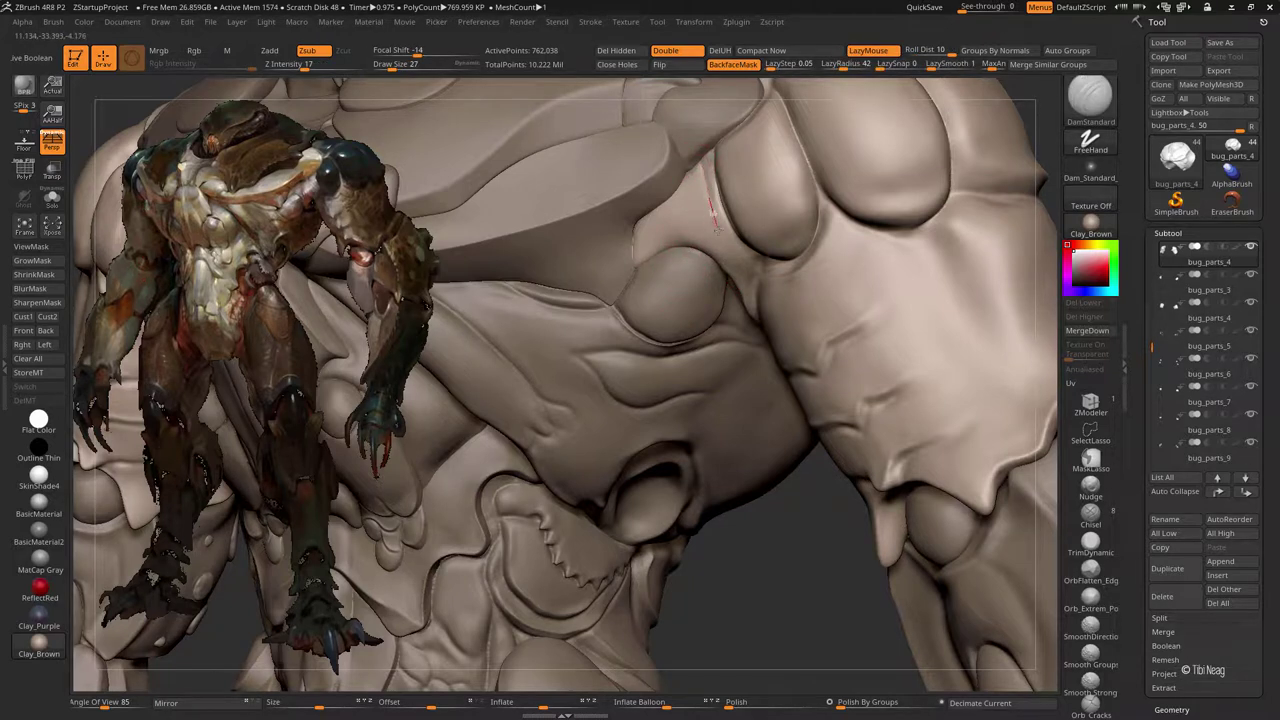
key("bracketleft")
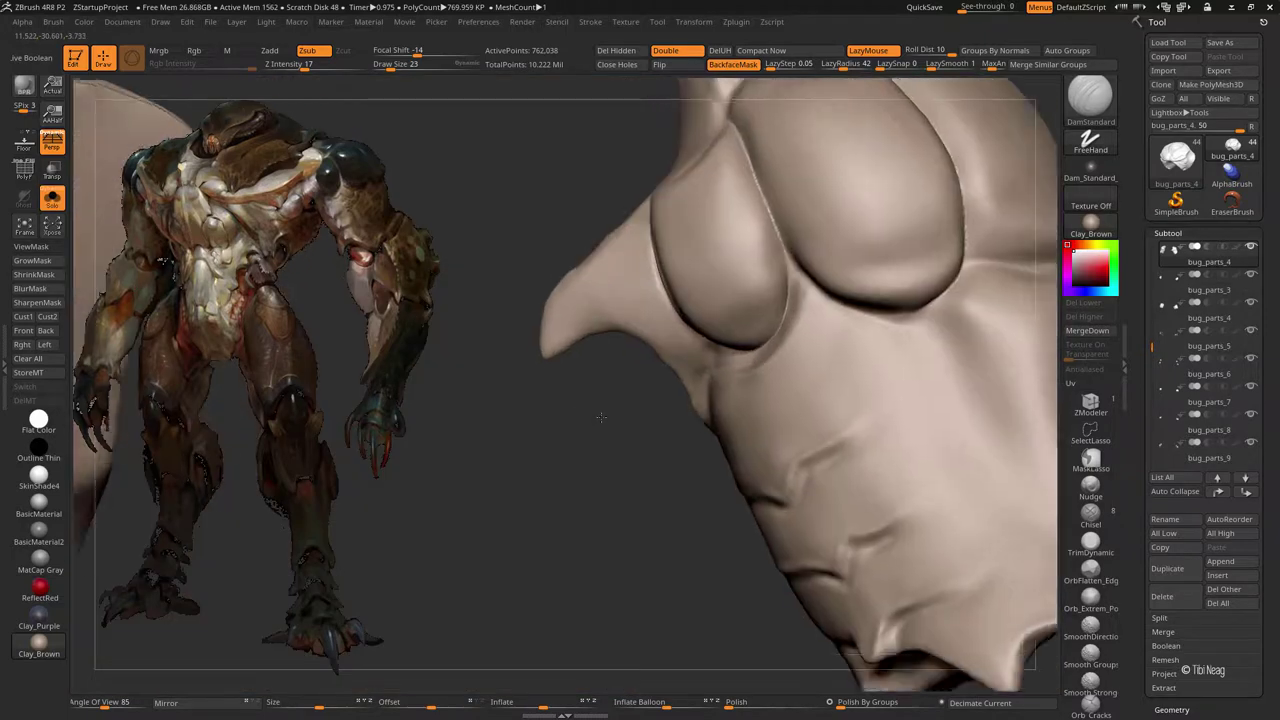
key("ctrl")
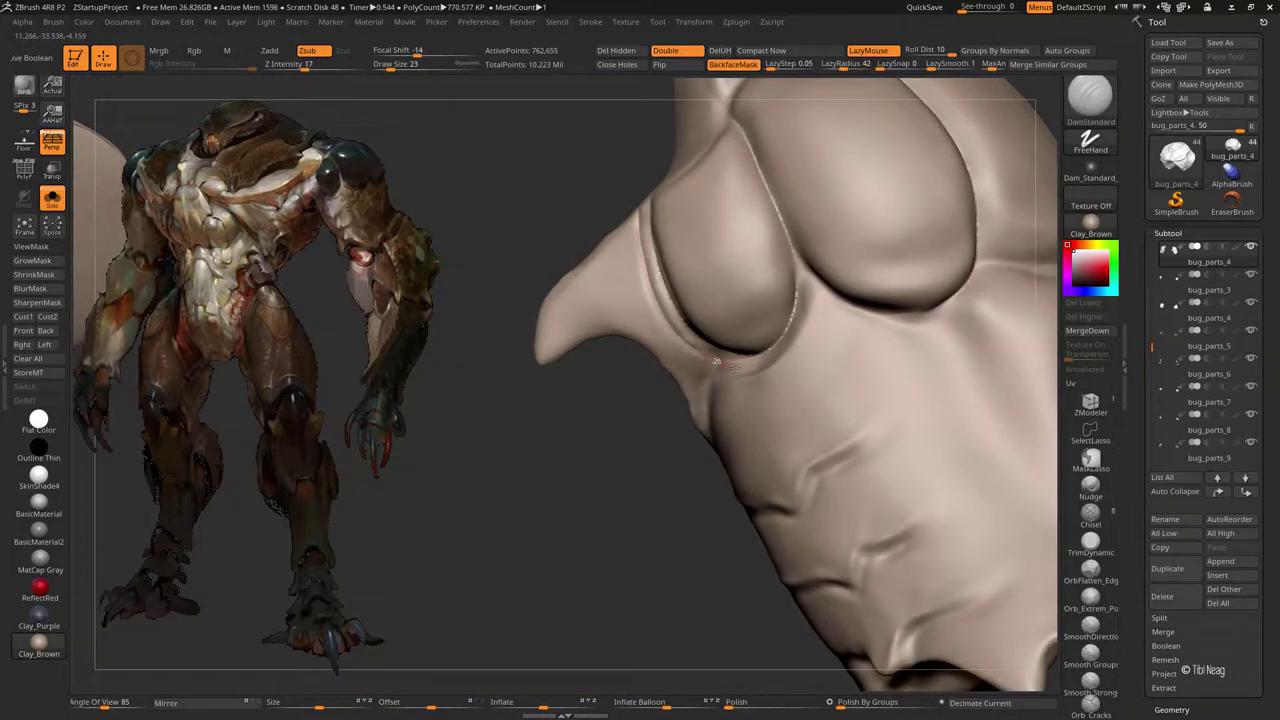
Step: Orbit around the horn and eye, then frame the whole model
mouse_move(716, 360)
left_mouse_down()
mouse_move(597, 457)
mouse_move(625, 208)
left_mouse_up()
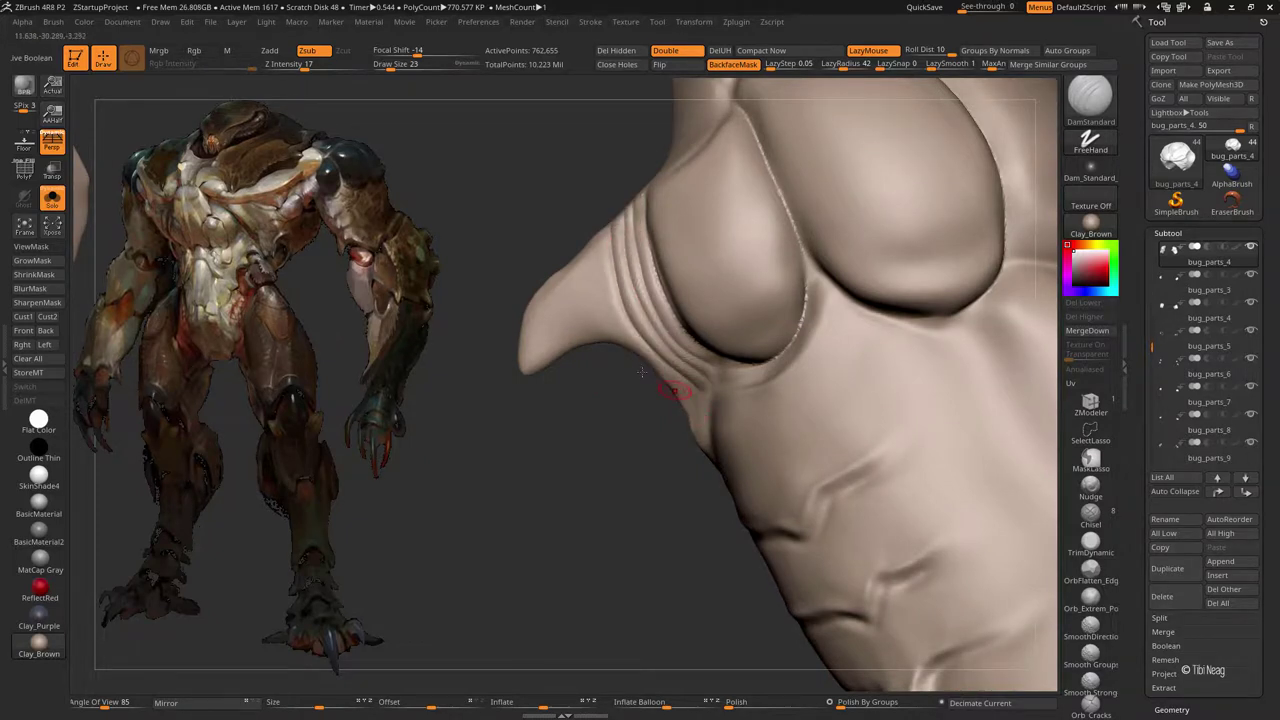
key("f")
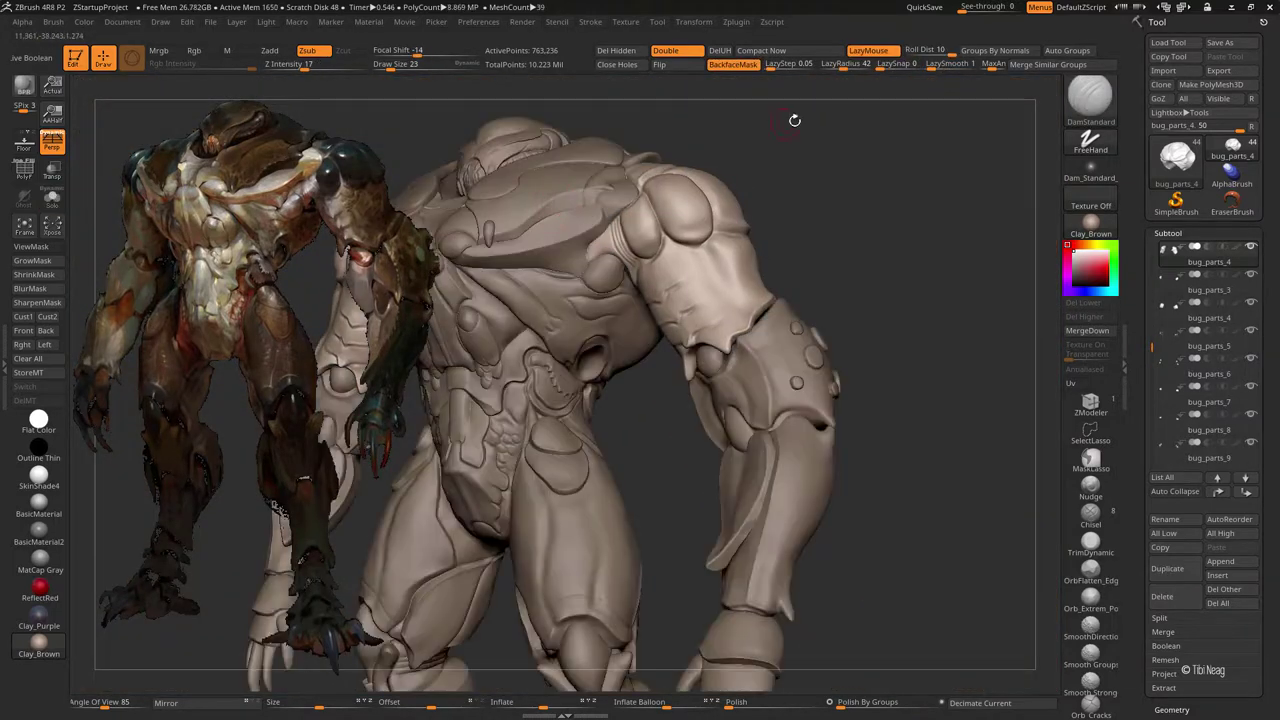
scroll(794, 120, "down", 3)
scroll(745, 256, "up", 4)
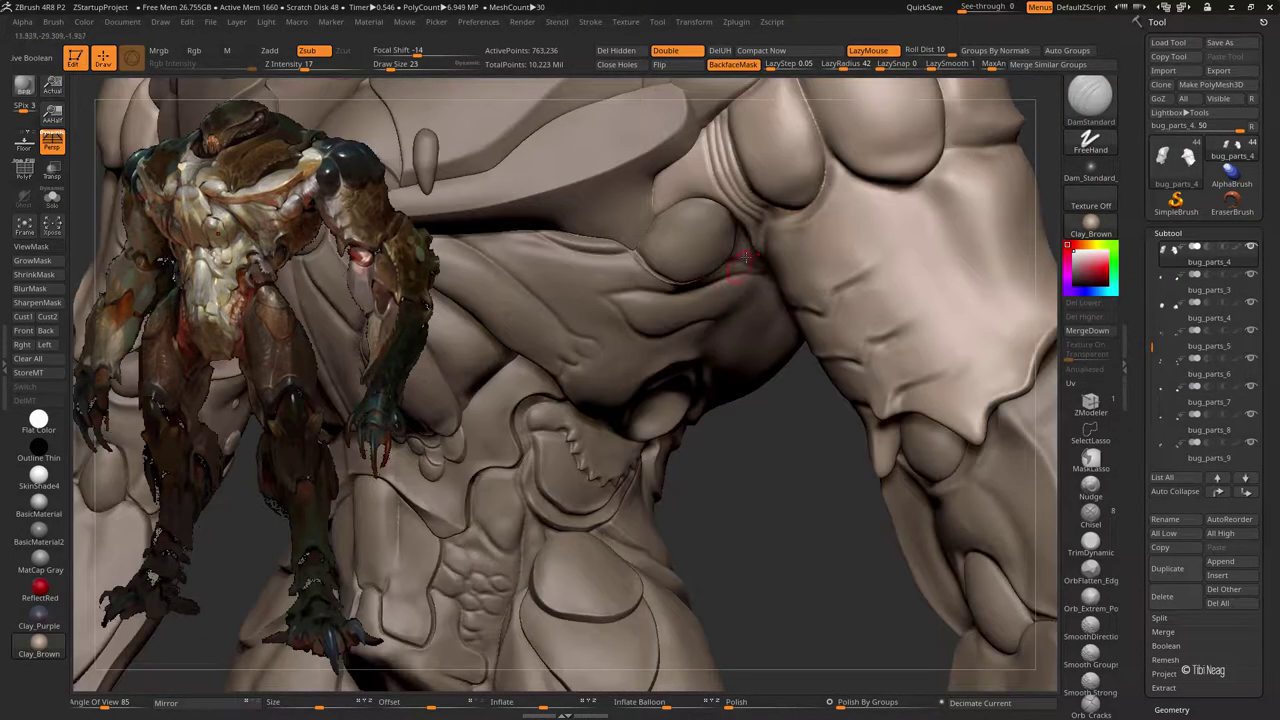
scroll(745, 256, "up", 2)
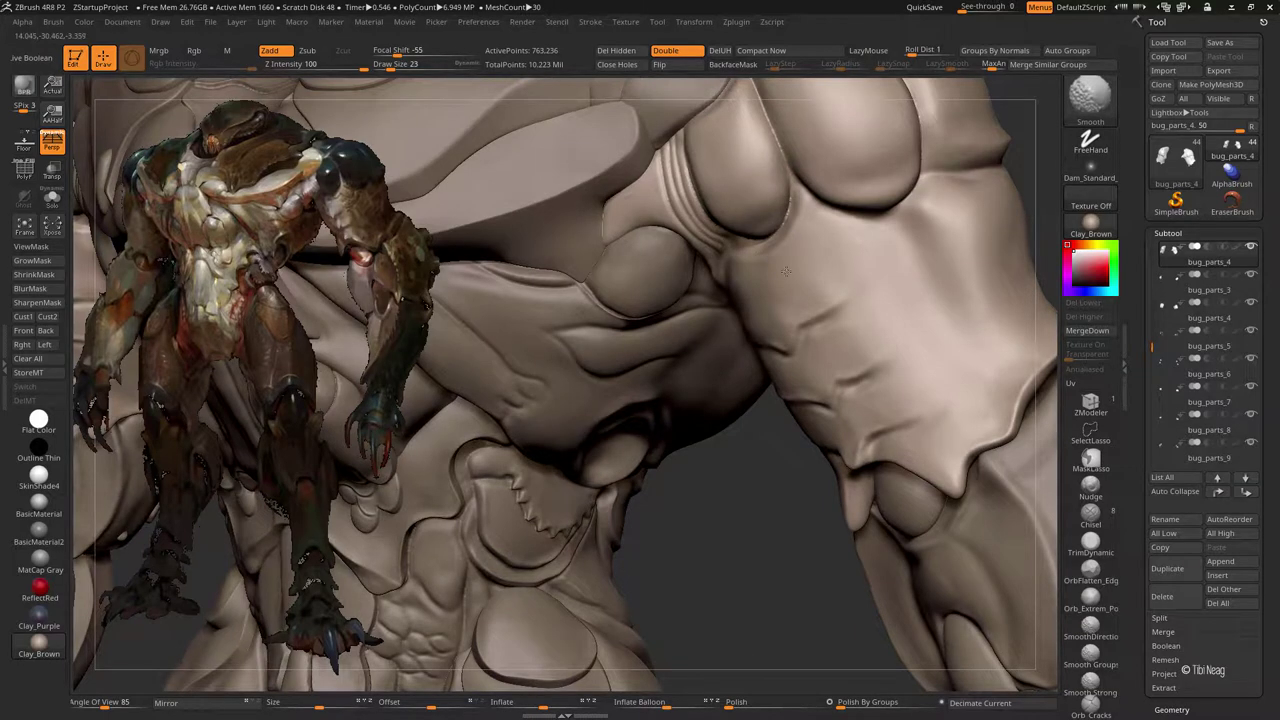
Step: Show bug_parts_7 solo and paint a mask over its round eyeball bulge
left_click(786, 271, "alt")
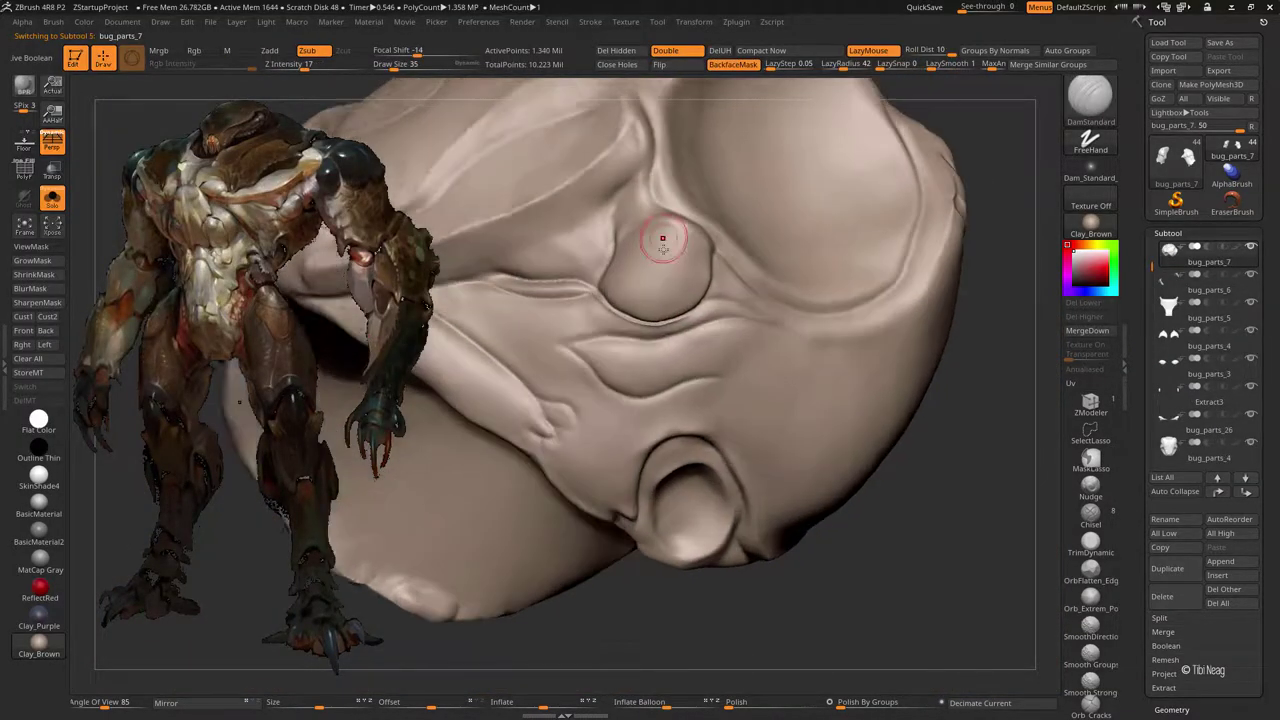
left_click_drag(662, 238, 600, 283, "ctrl")
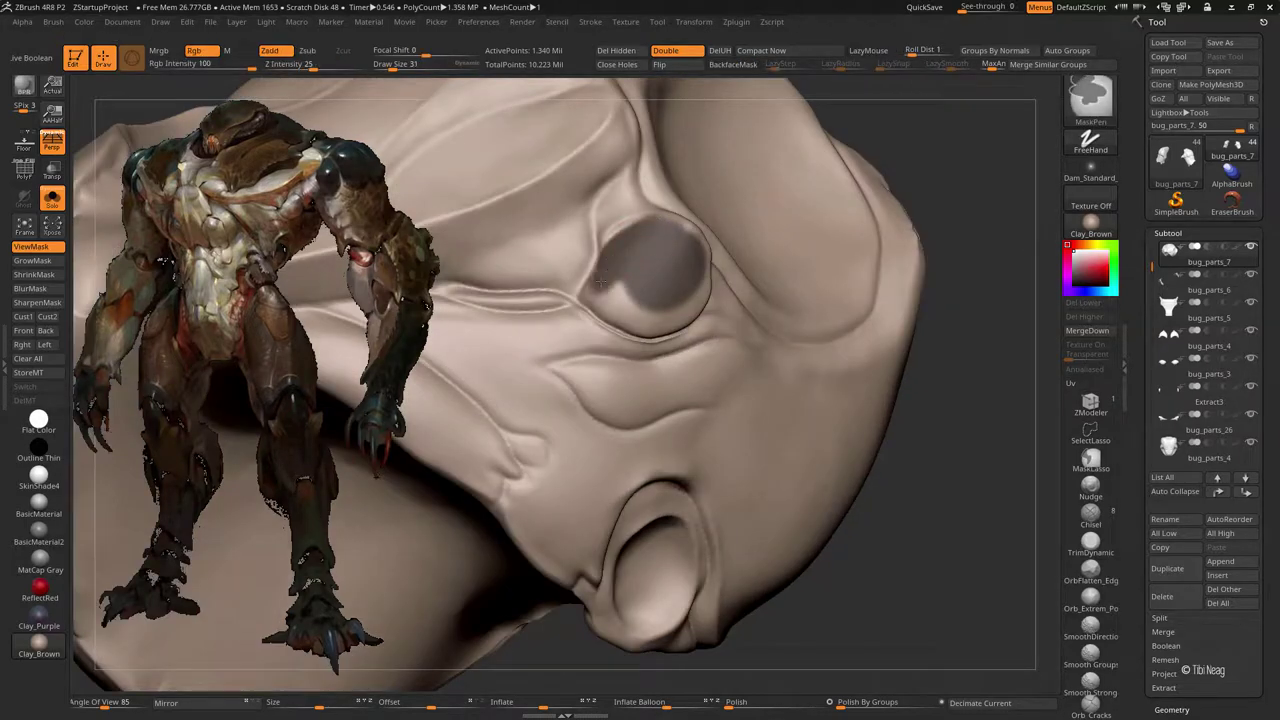
left_click_drag(600, 283, 623, 281, "ctrl")
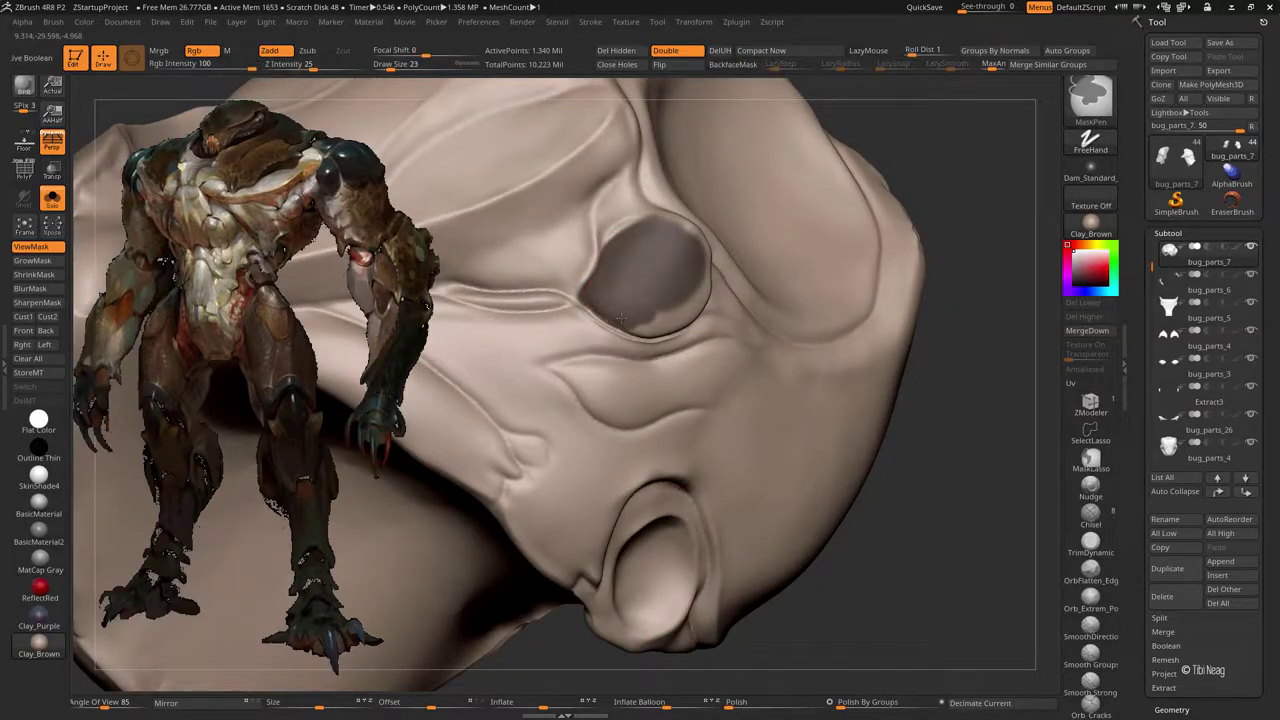
right_click_drag(620, 318, 634, 306)
mouse_move(634, 306)
left_mouse_down("ctrl")
mouse_move(655, 325)
mouse_move(671, 313)
left_mouse_up("ctrl")
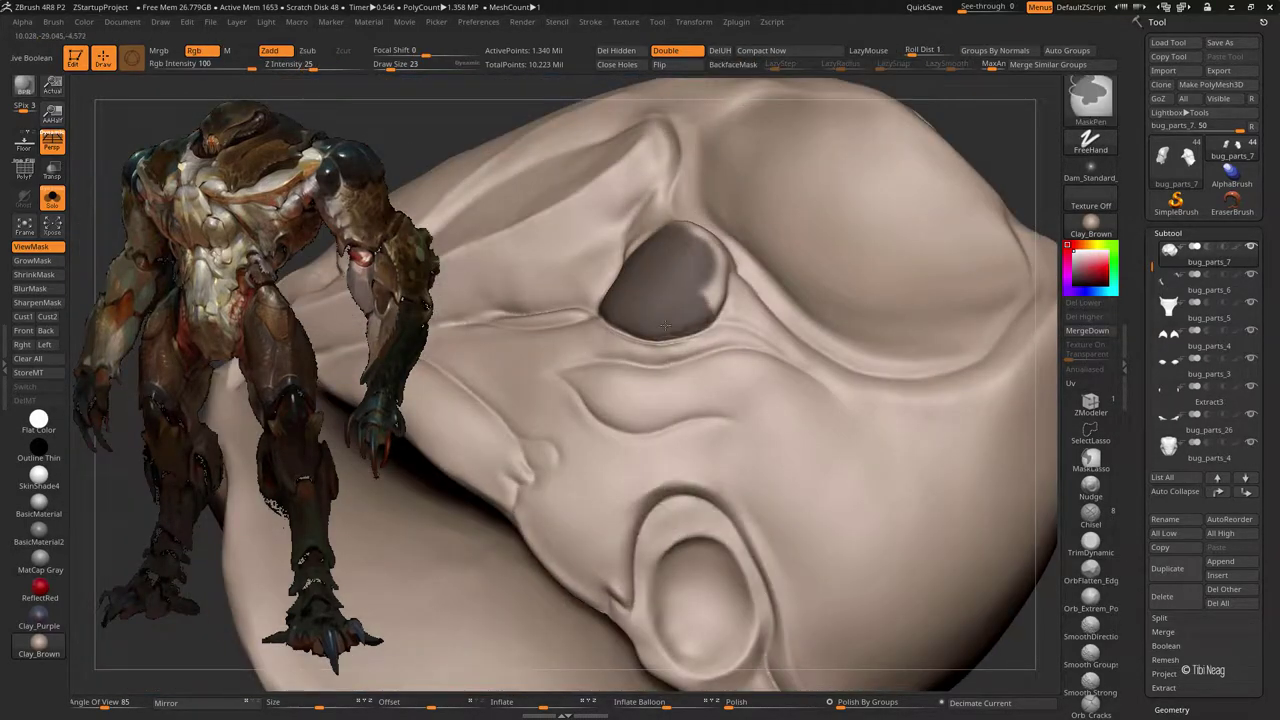
Step: Orbit around the eye, zoom out to the head and turn on Polyframe
right_click_drag(694, 294, 688, 318)
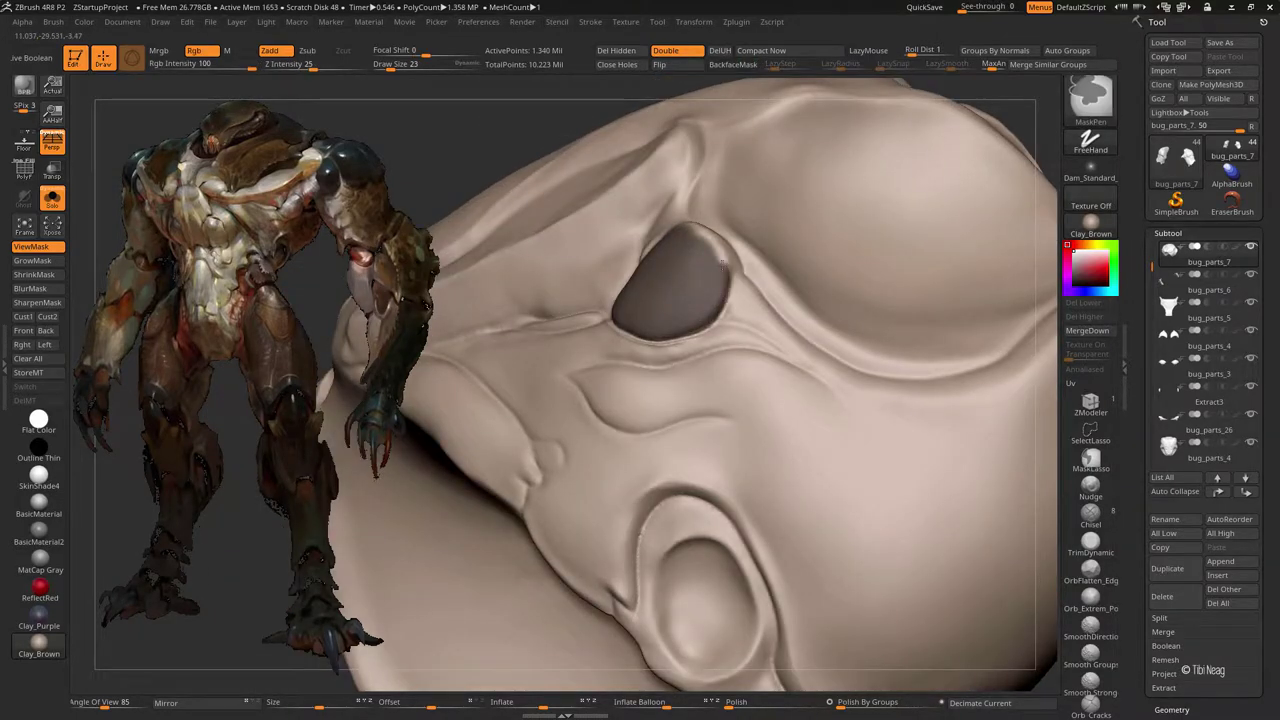
mouse_move(722, 262)
right_mouse_down()
mouse_move(700, 235)
mouse_move(651, 251)
mouse_move(686, 271)
right_mouse_up()
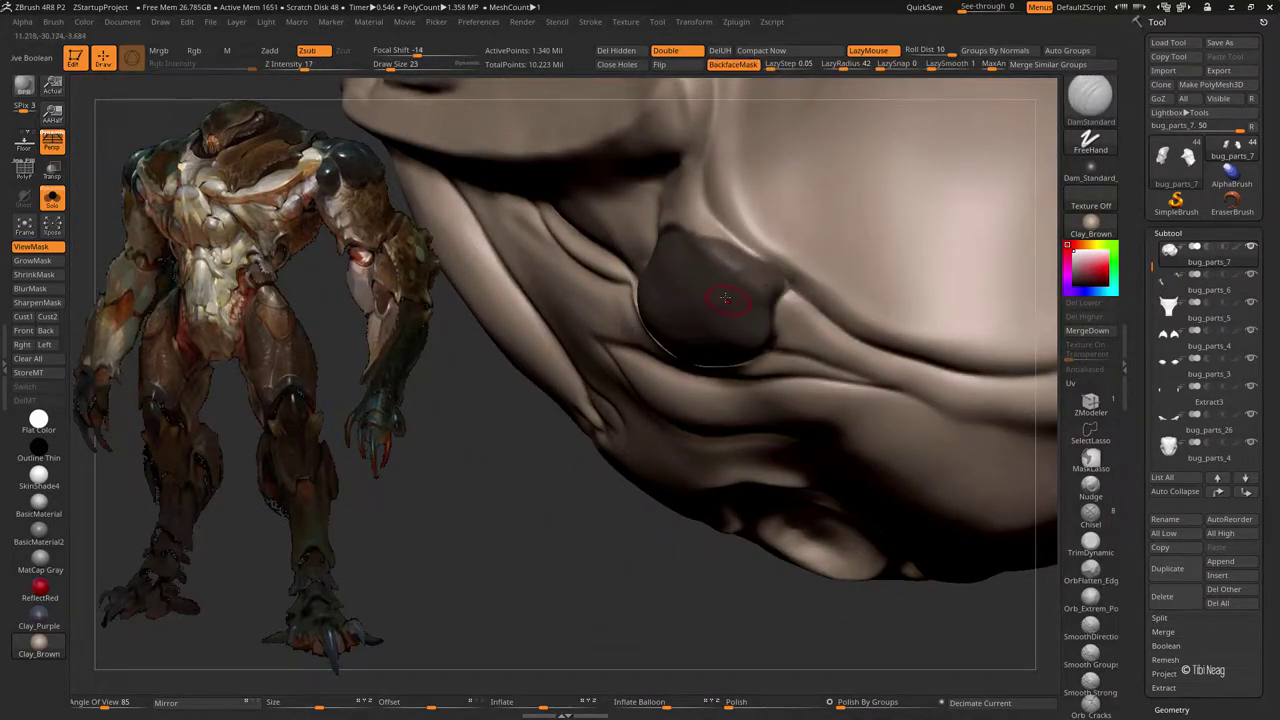
right_click_drag(765, 280, 726, 238, "ctrl")
key("shift+f")
Step: Split the masked eyeball into its own subtool, bug_parts_8, with Split Masked Points
left_click(727, 238, "ctrl+shift")
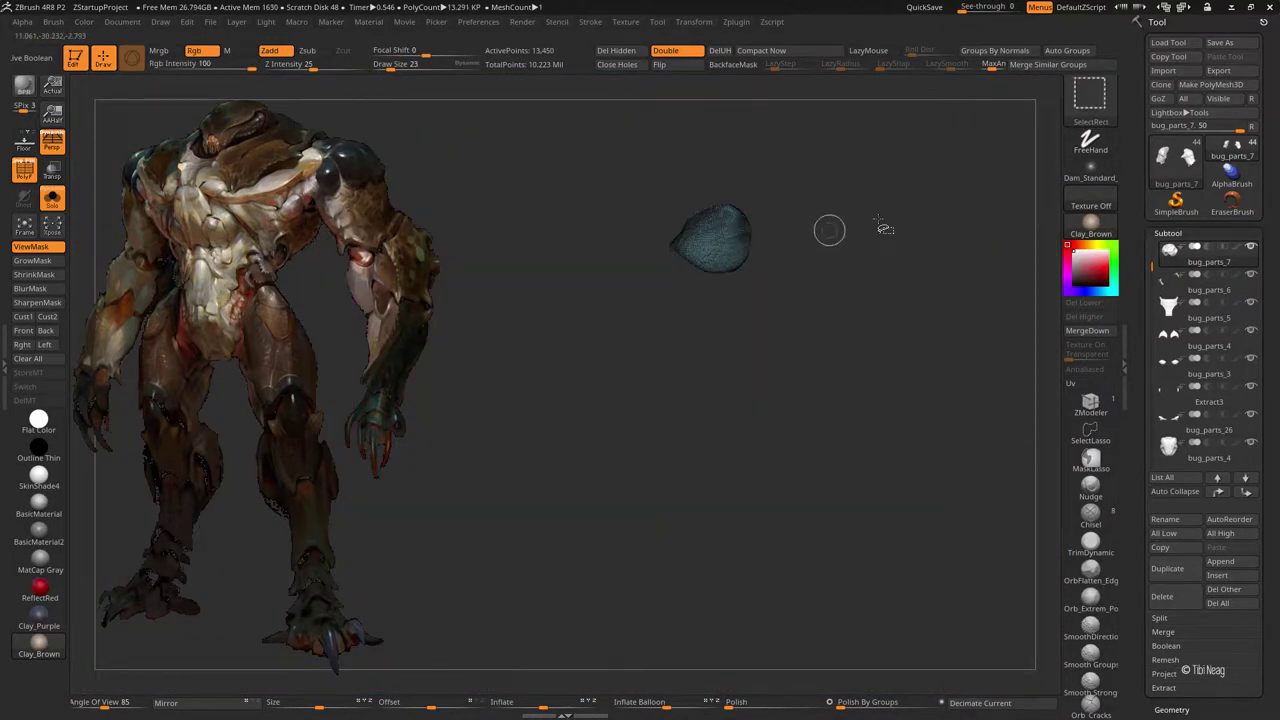
left_click(1210, 617)
left_click(1174, 660)
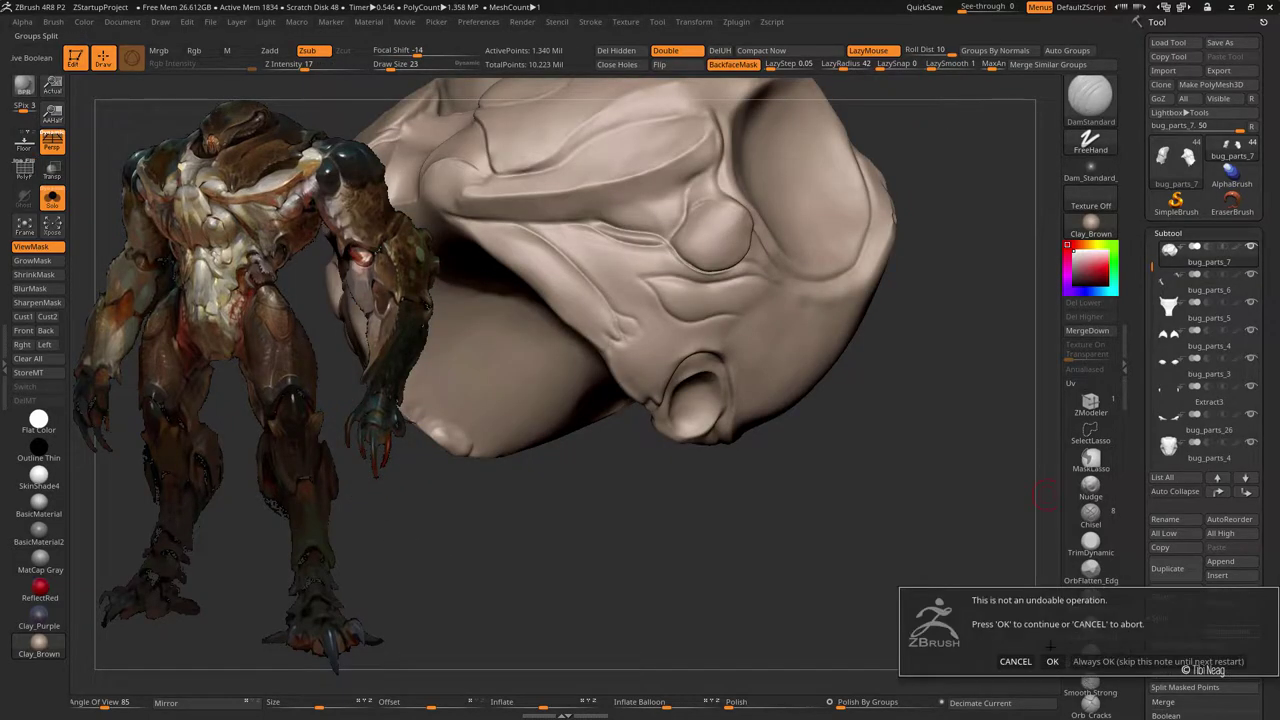
left_click(1049, 660)
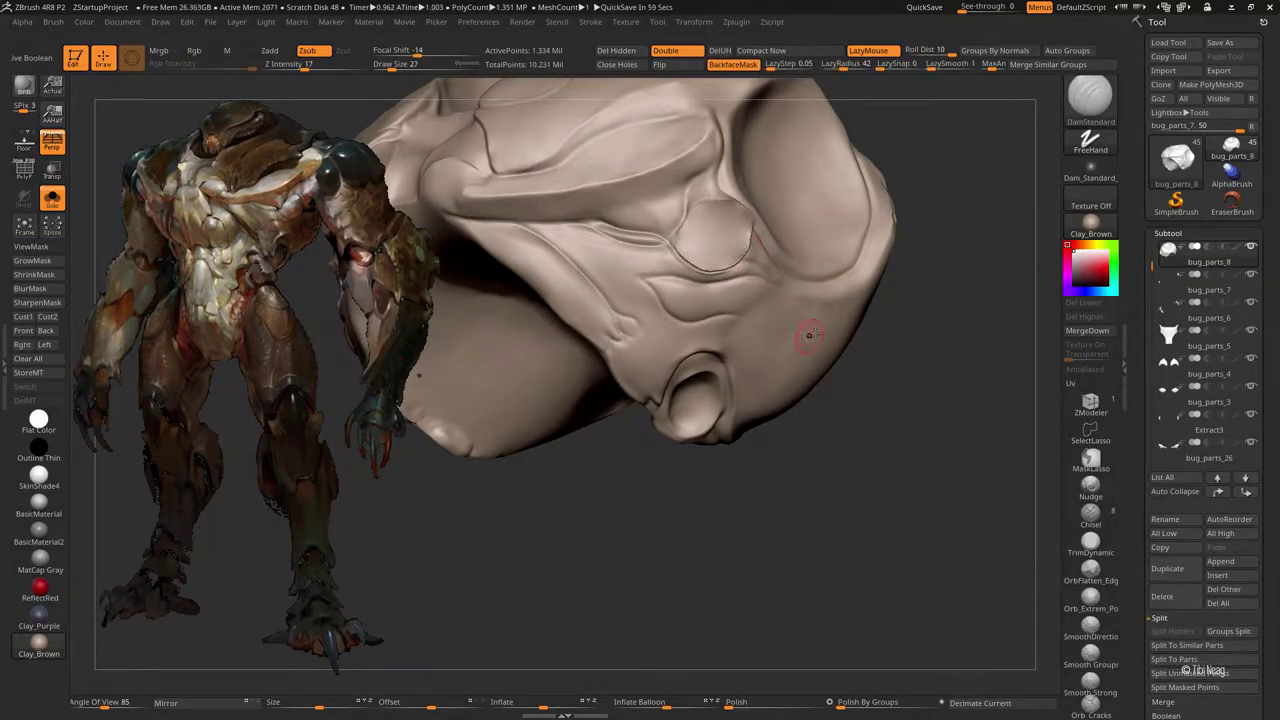
Step: Smooth the eyeball's rim, clear the mask, and reselect bug_parts_7
key("w")
key("y")
key("q")
mouse_move(703, 304)
left_mouse_down()
mouse_move(797, 449)
mouse_move(790, 690)
left_mouse_up()
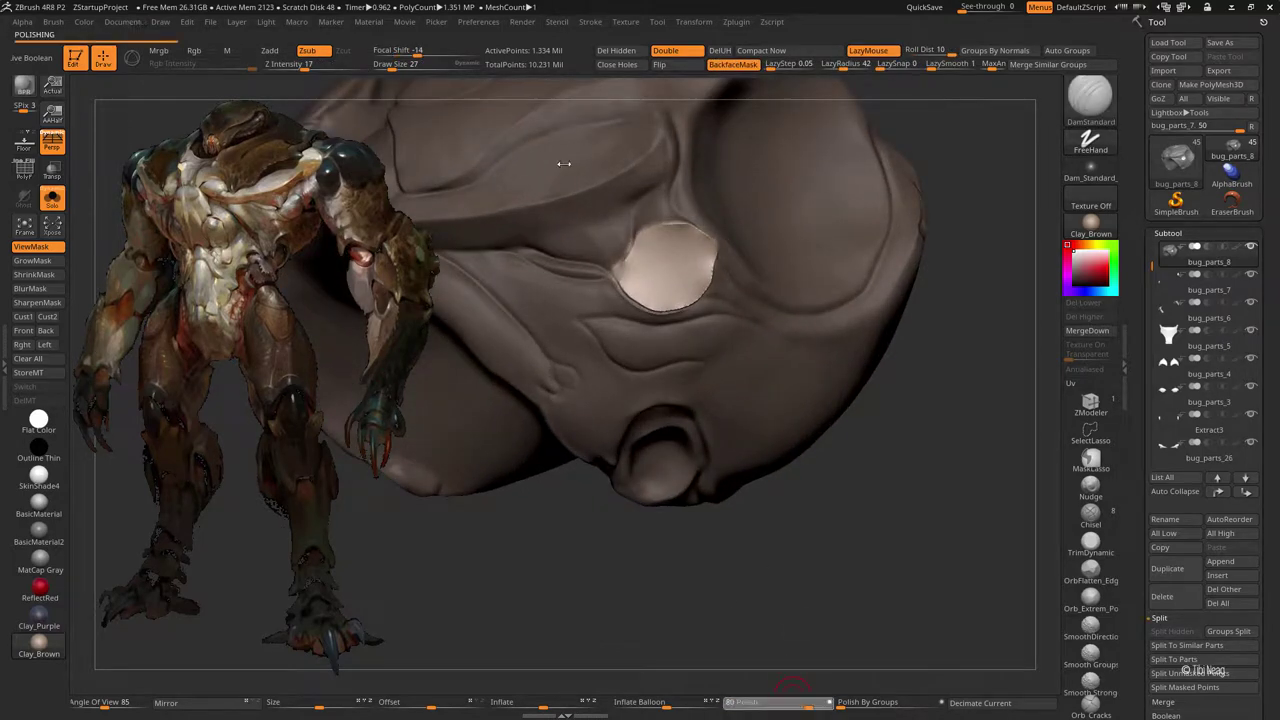
left_click_drag(640, 250, 690, 290, "shift")
left_click(797, 587, "ctrl")
left_click_drag(764, 587, 797, 587, "ctrl")
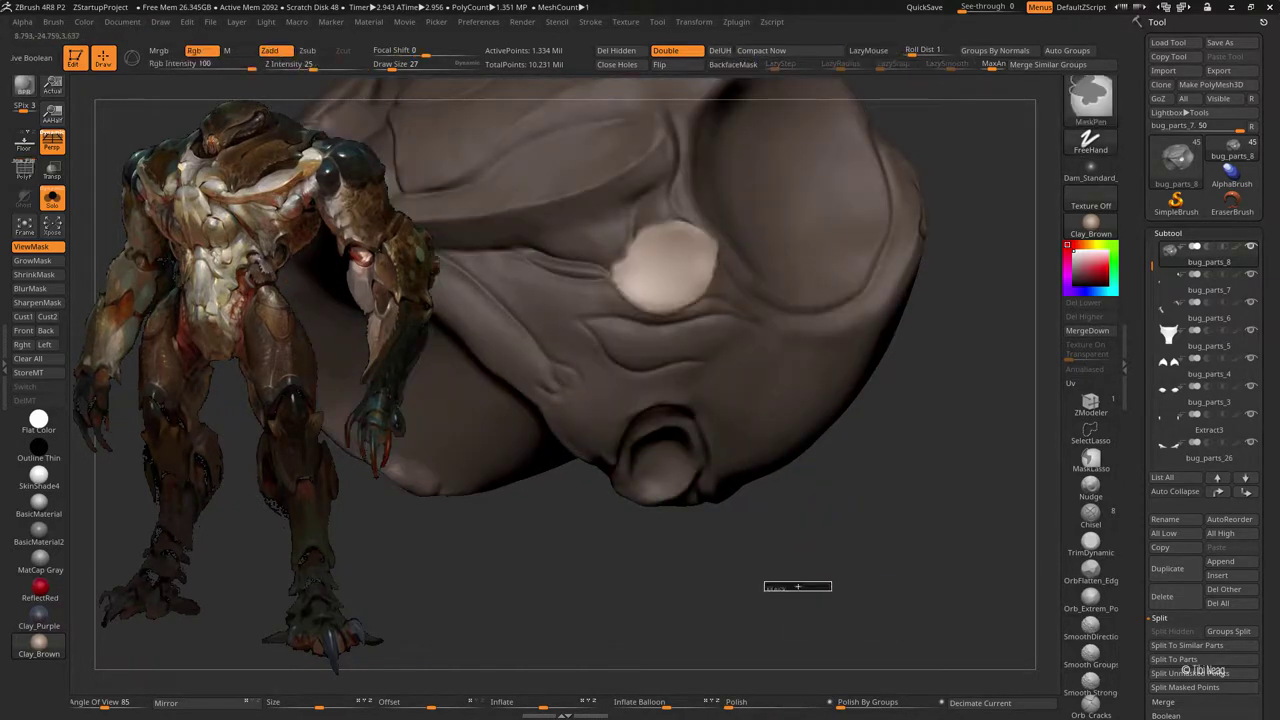
left_click_drag(640, 235, 676, 240, "shift")
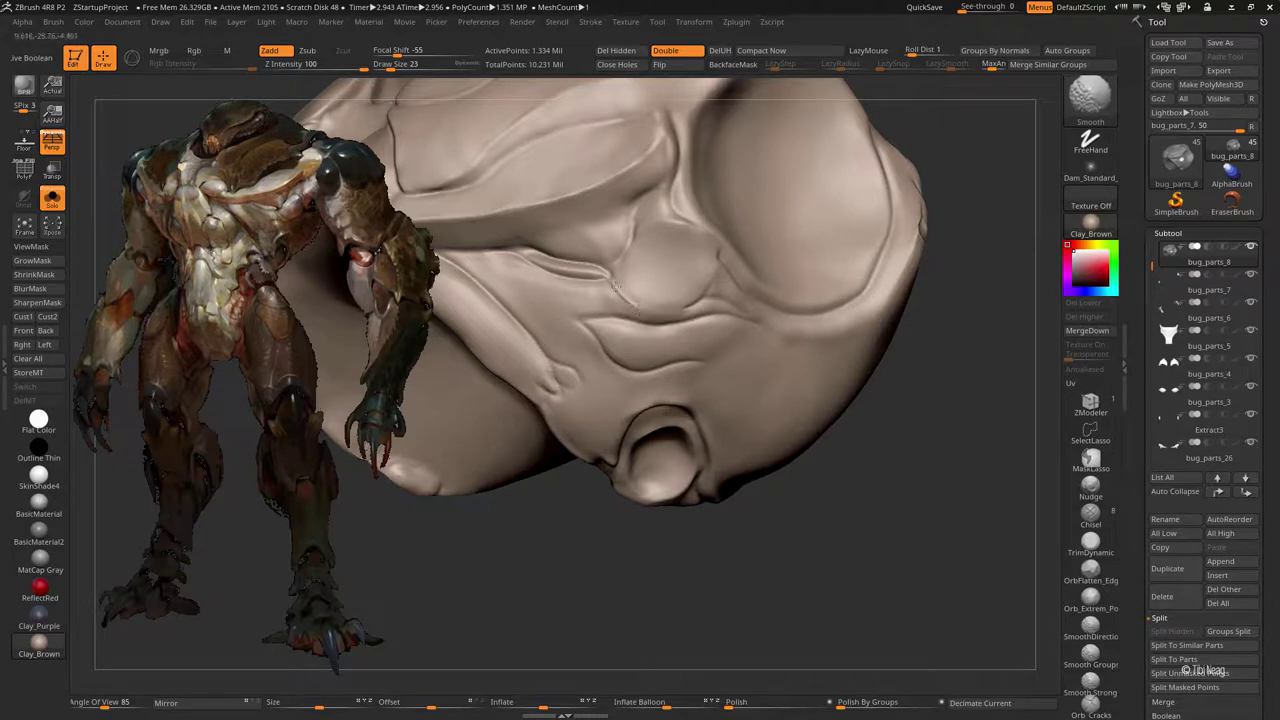
right_click_drag(618, 288, 806, 472)
left_click(690, 364, "alt")
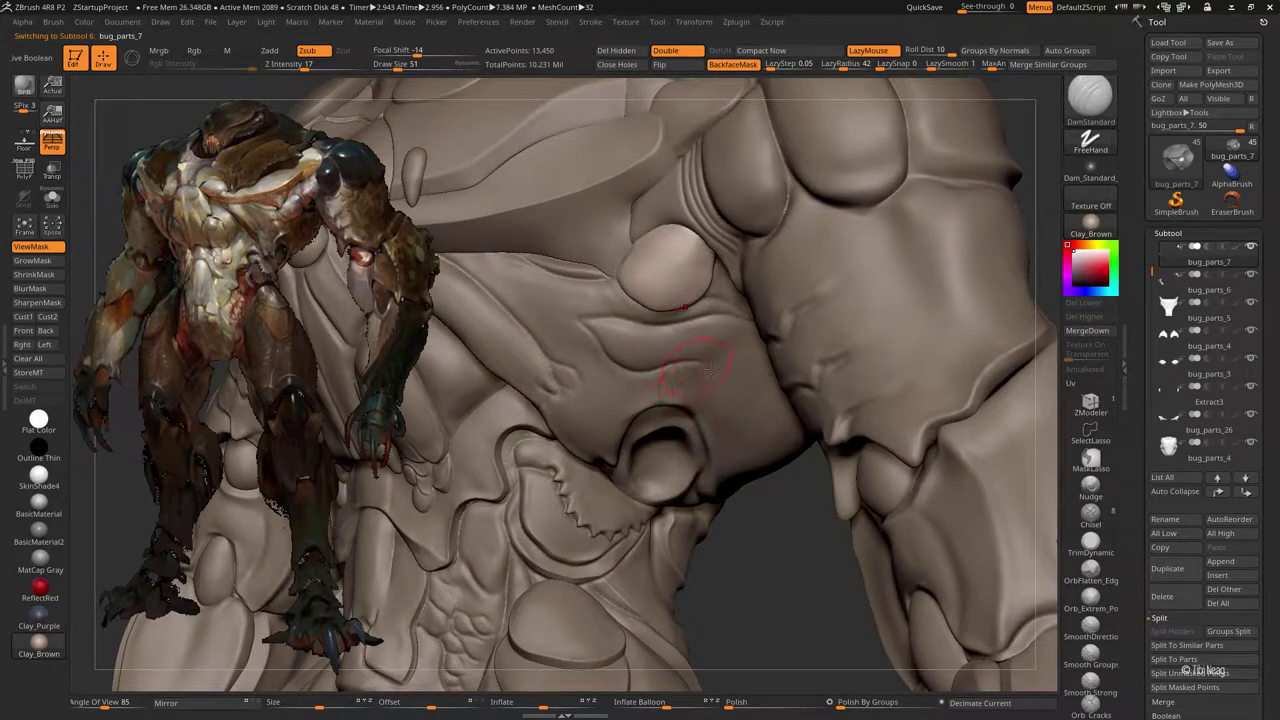
Step: Solo bug_parts_7 and apply Panel Loops with thickness about 0.66 and polish 0
key("ctrl+shift+s")
right_click_drag(743, 357, 820, 420)
left_click_drag(1268, 600, 1268, 400)
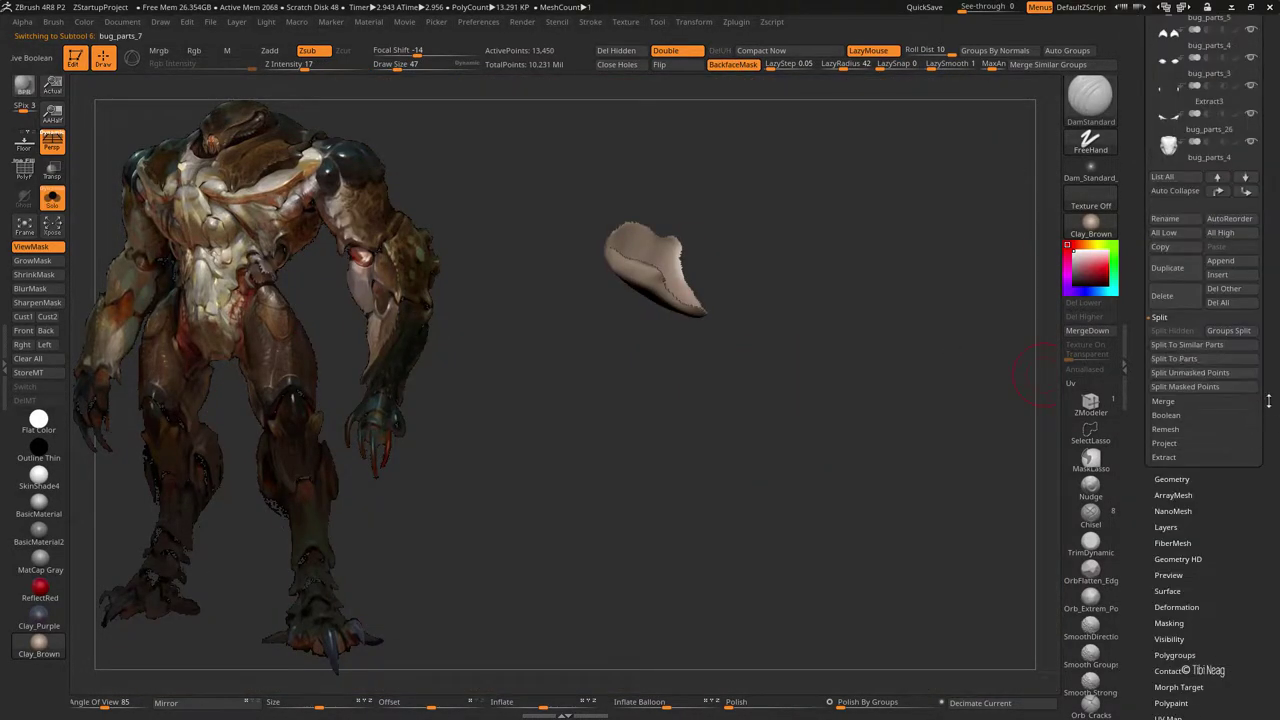
left_click(1196, 479)
left_click(1169, 458)
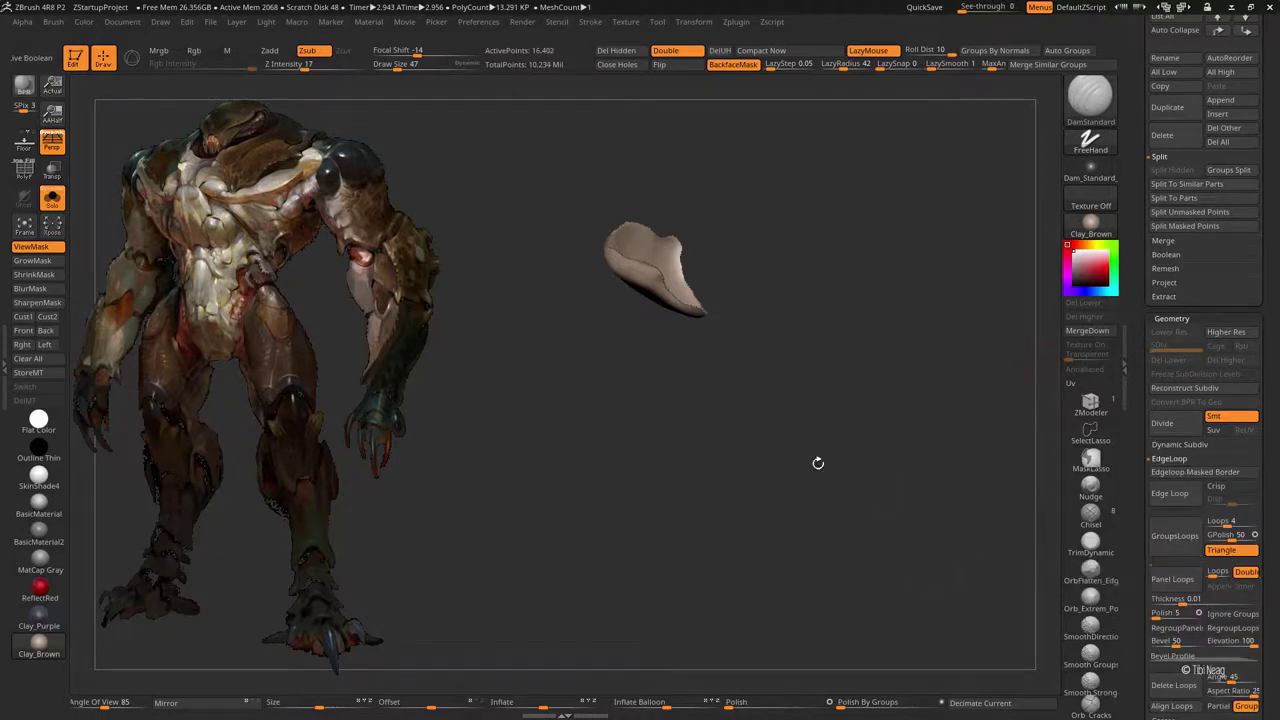
mouse_move(1165, 538)
left_mouse_down()
mouse_move(1151, 538)
mouse_move(1190, 523)
left_mouse_up()
left_click(1175, 503)
left_click(1175, 503)
Step: From a top-down view, build clay along the shell's inner edge and smooth it
left_click_drag(827, 247, 811, 373)
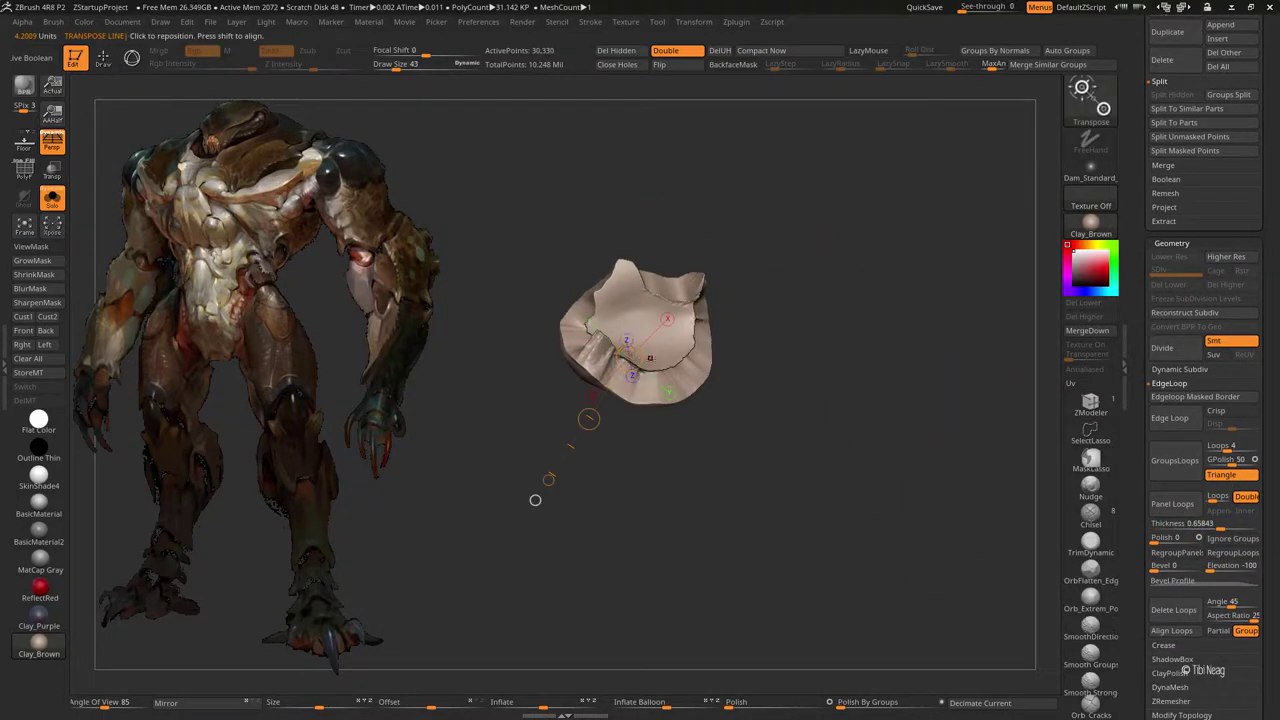
left_click_drag(586, 417, 657, 334)
left_click_drag(695, 283, 698, 330)
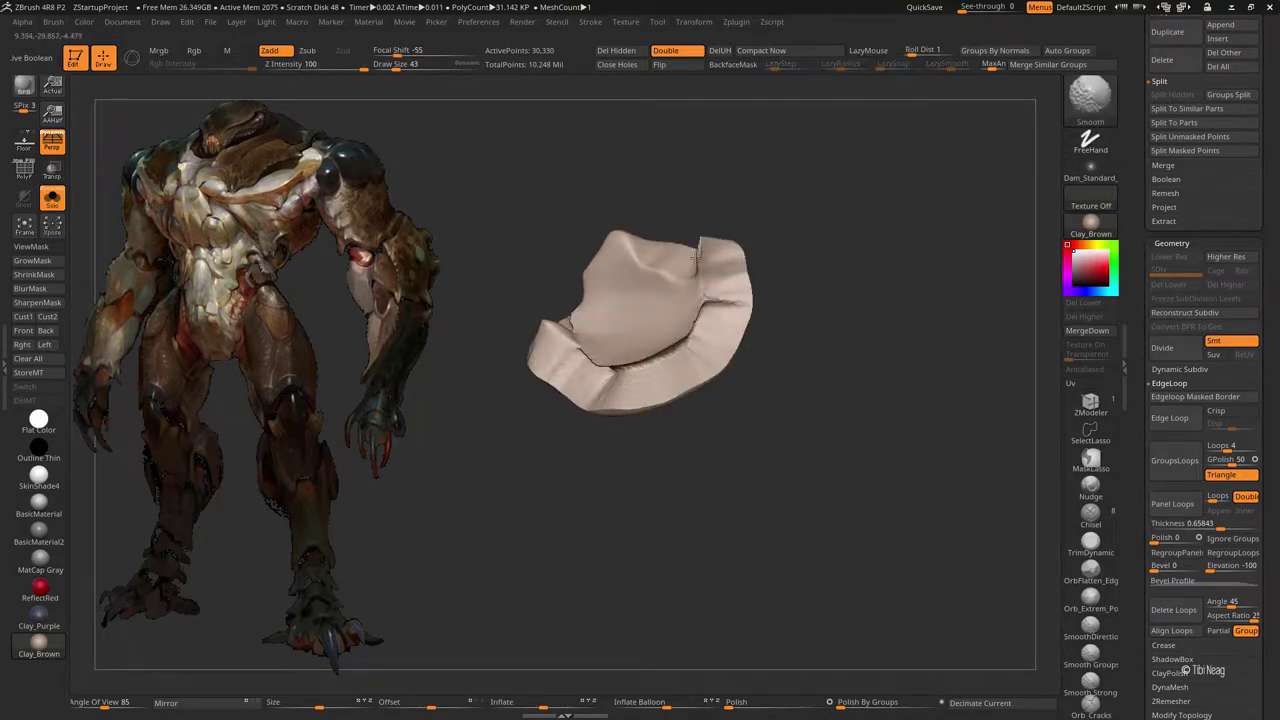
mouse_move(571, 347)
left_mouse_down()
mouse_move(655, 358)
mouse_move(700, 329)
mouse_move(729, 271)
mouse_move(594, 320)
mouse_move(600, 370)
left_mouse_up()
key("shift")
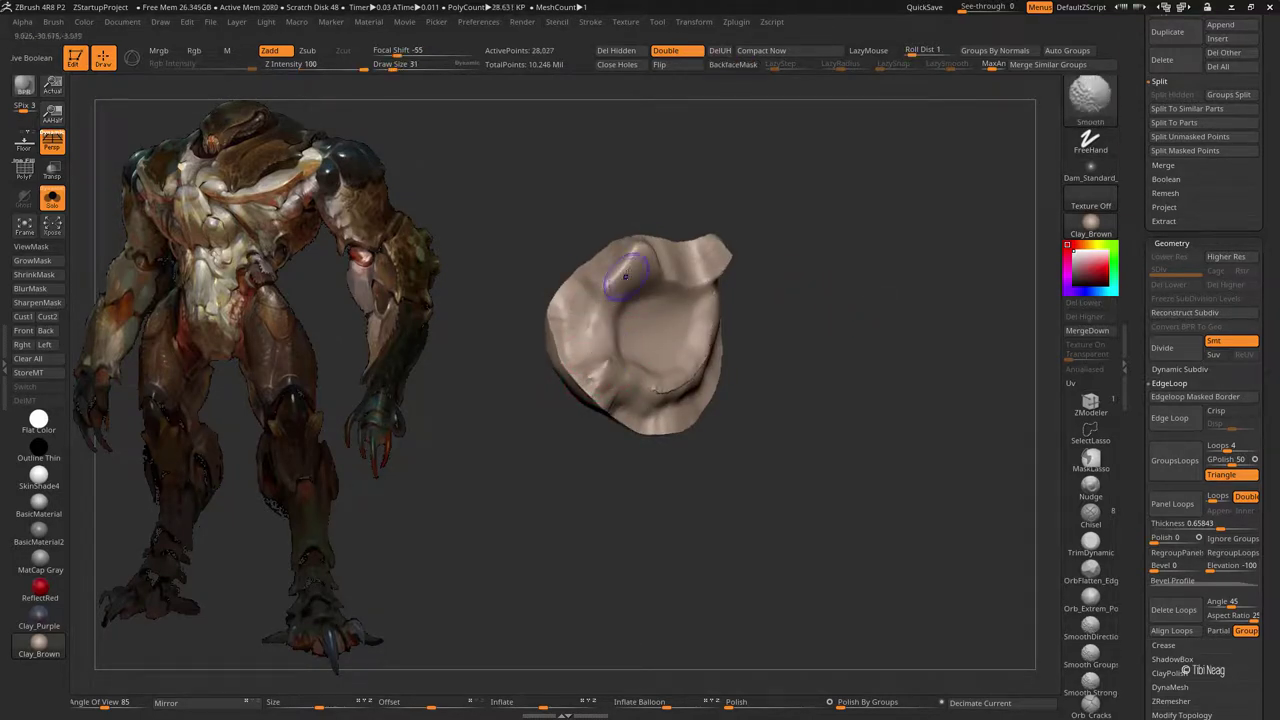
left_click_drag(624, 275, 614, 278)
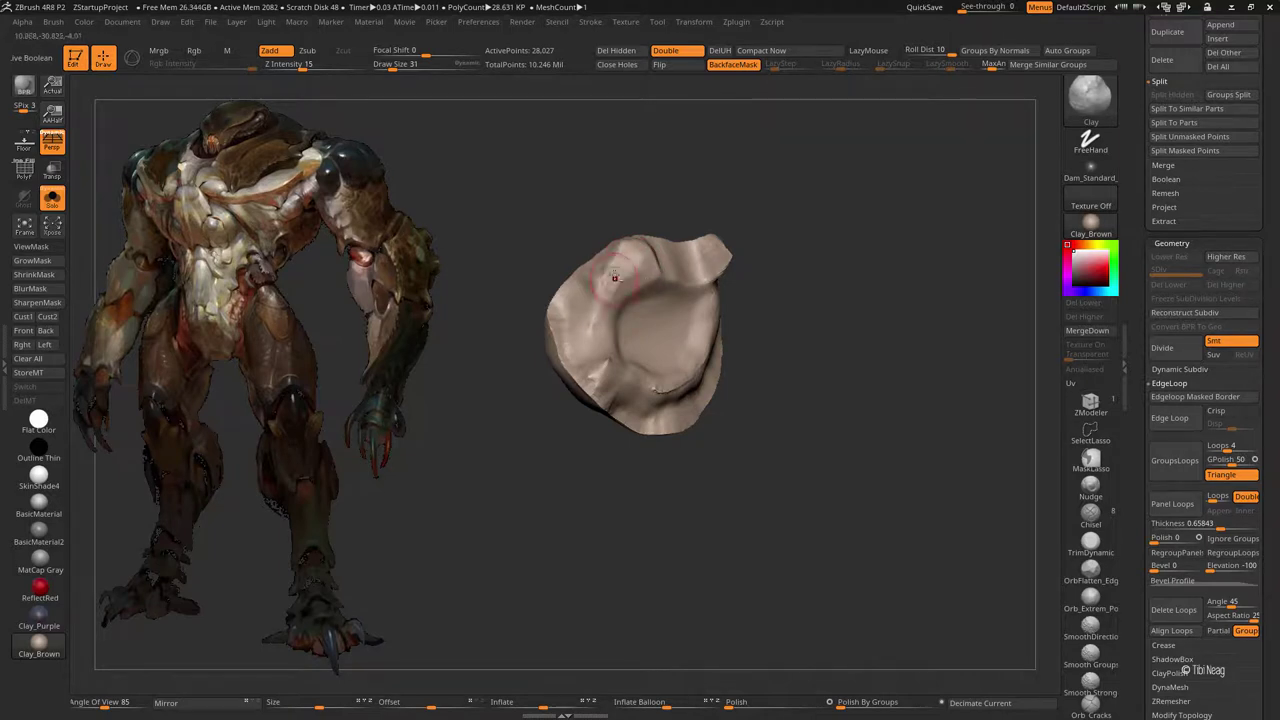
Step: Build up clay across the blob's front and smooth it into a rounded form
mouse_move(790, 215)
left_mouse_down()
mouse_move(768, 194)
mouse_move(594, 337)
mouse_move(610, 293)
mouse_move(663, 292)
mouse_move(672, 268)
left_mouse_up()
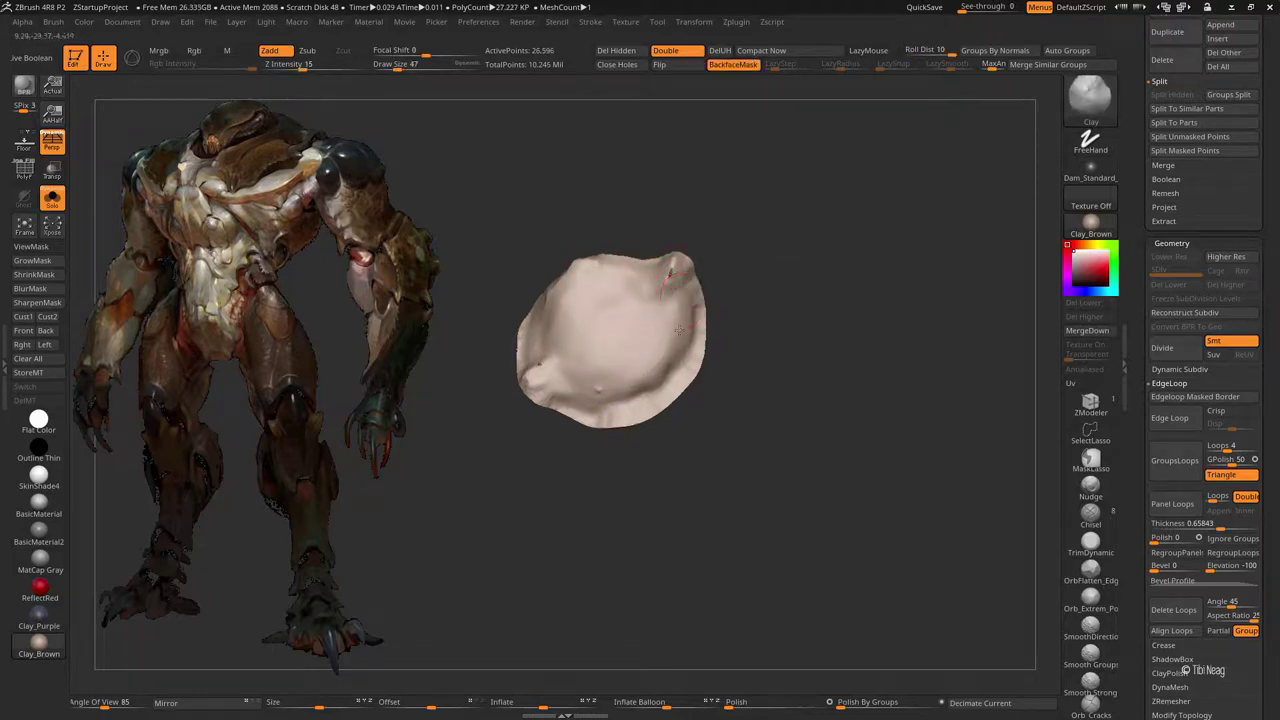
mouse_move(680, 331)
left_mouse_down()
mouse_move(536, 377)
mouse_move(600, 405)
left_mouse_up()
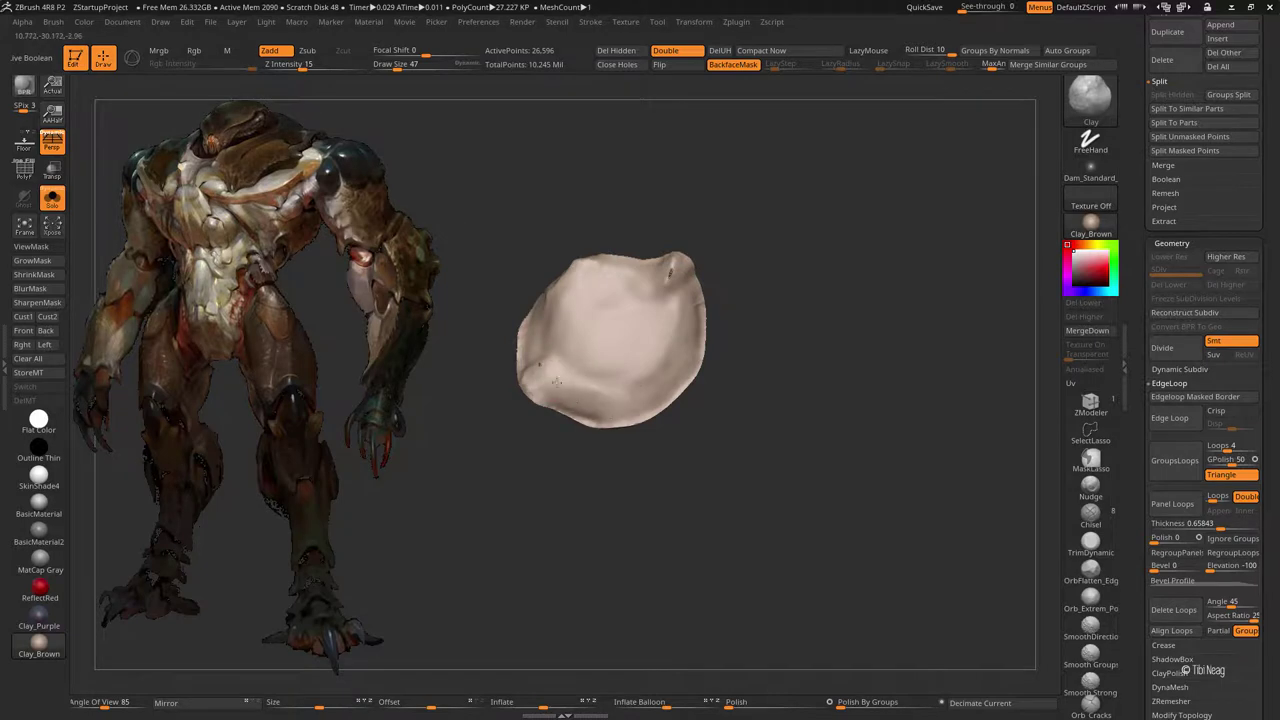
left_click_drag(540, 365, 572, 271)
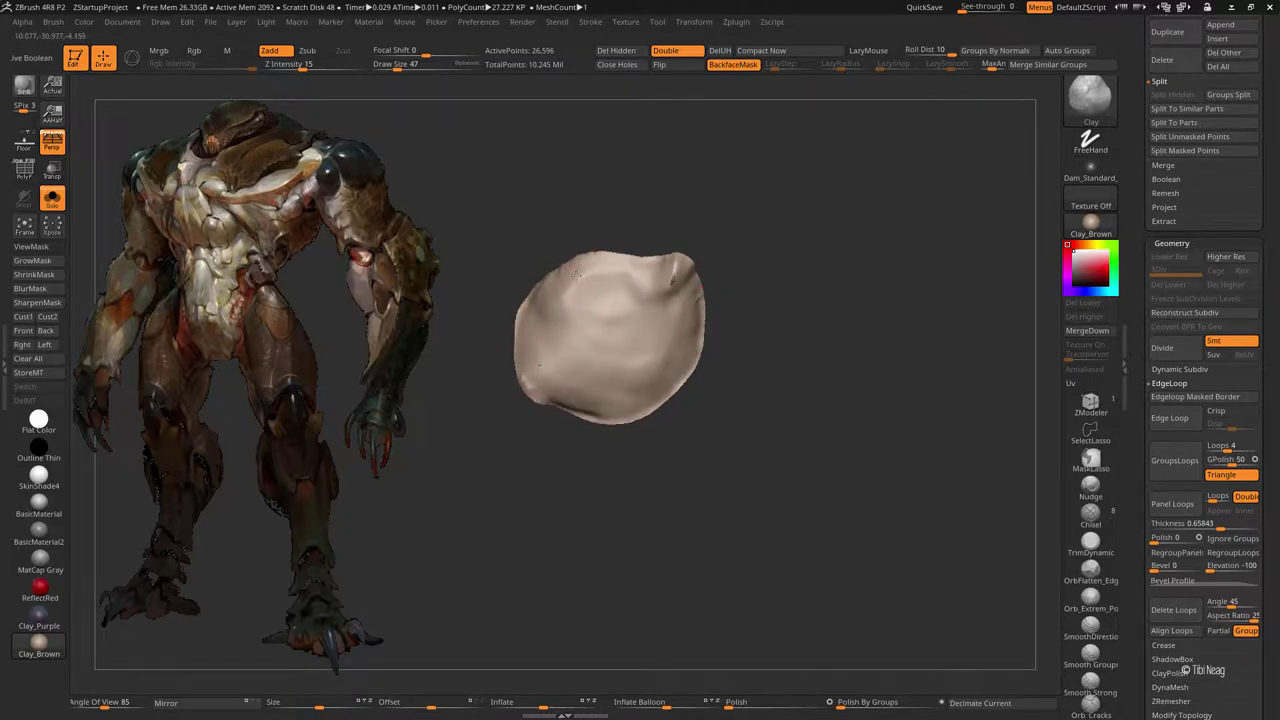
key("shift")
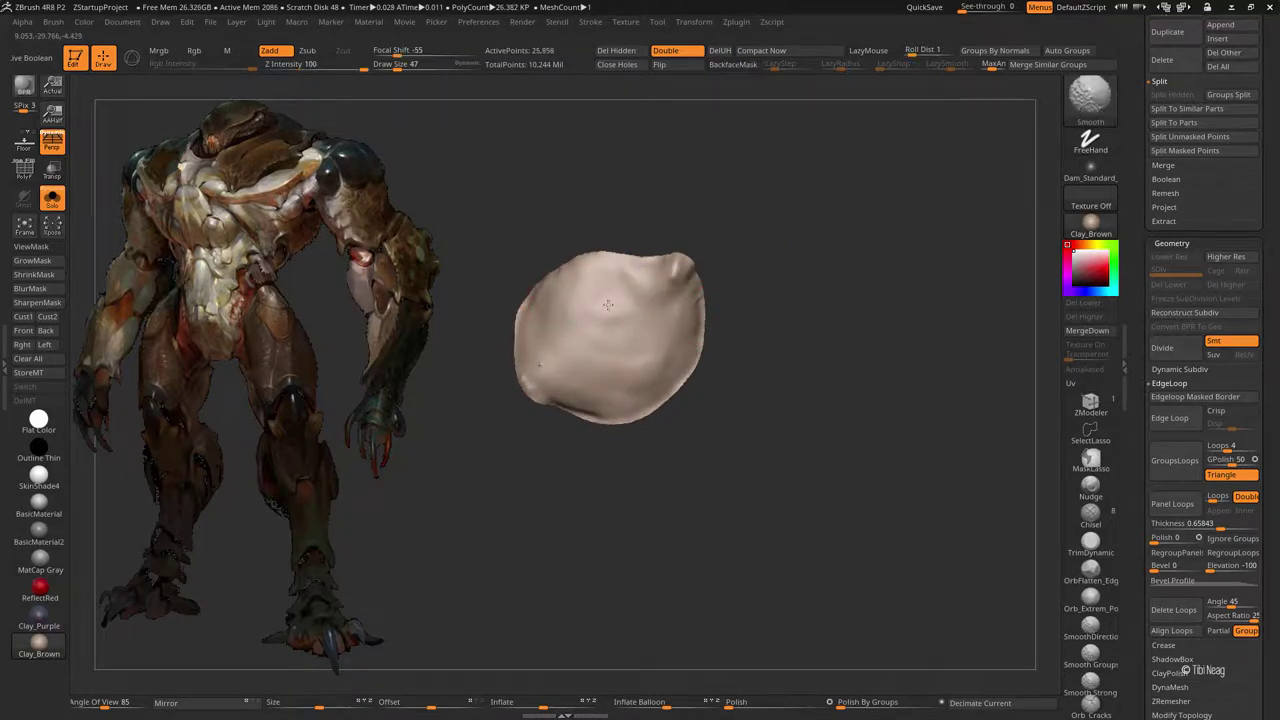
left_click_drag(590, 323, 783, 705)
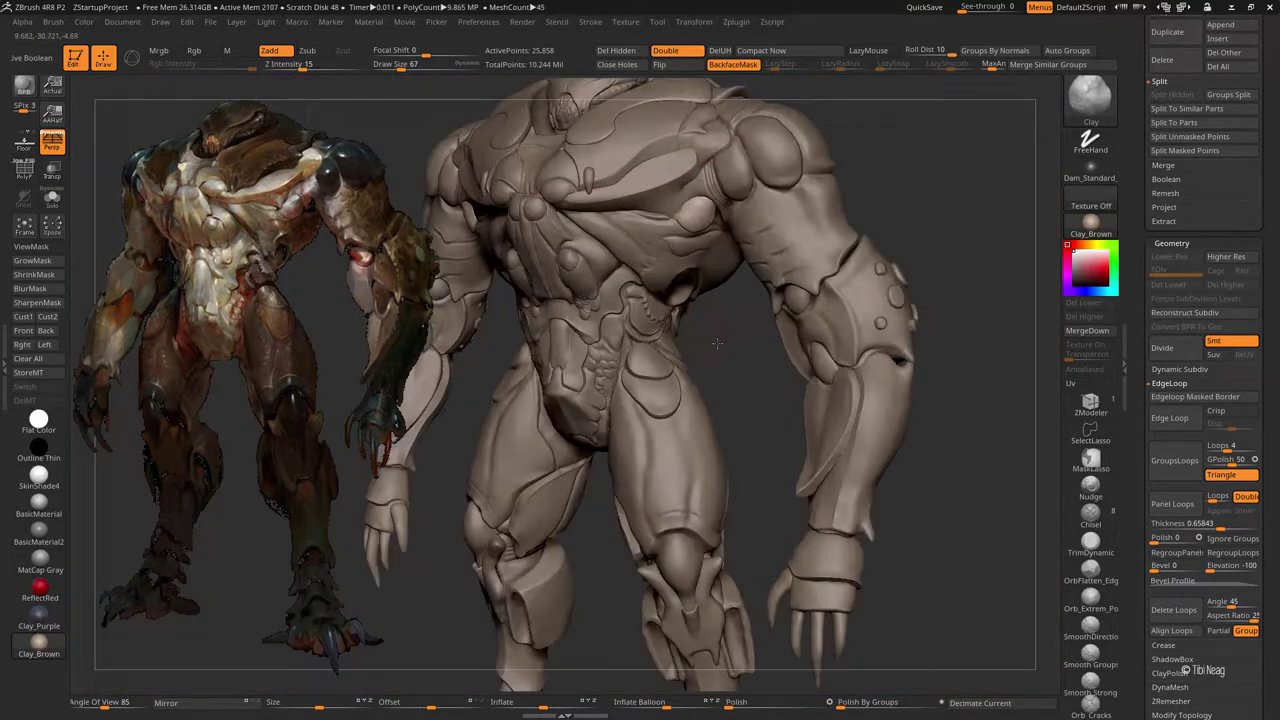
Step: Smooth the blob's crease, switch between eyeball and blob subtools, and frame the creature
left_click_drag(805, 698, 795, 323)
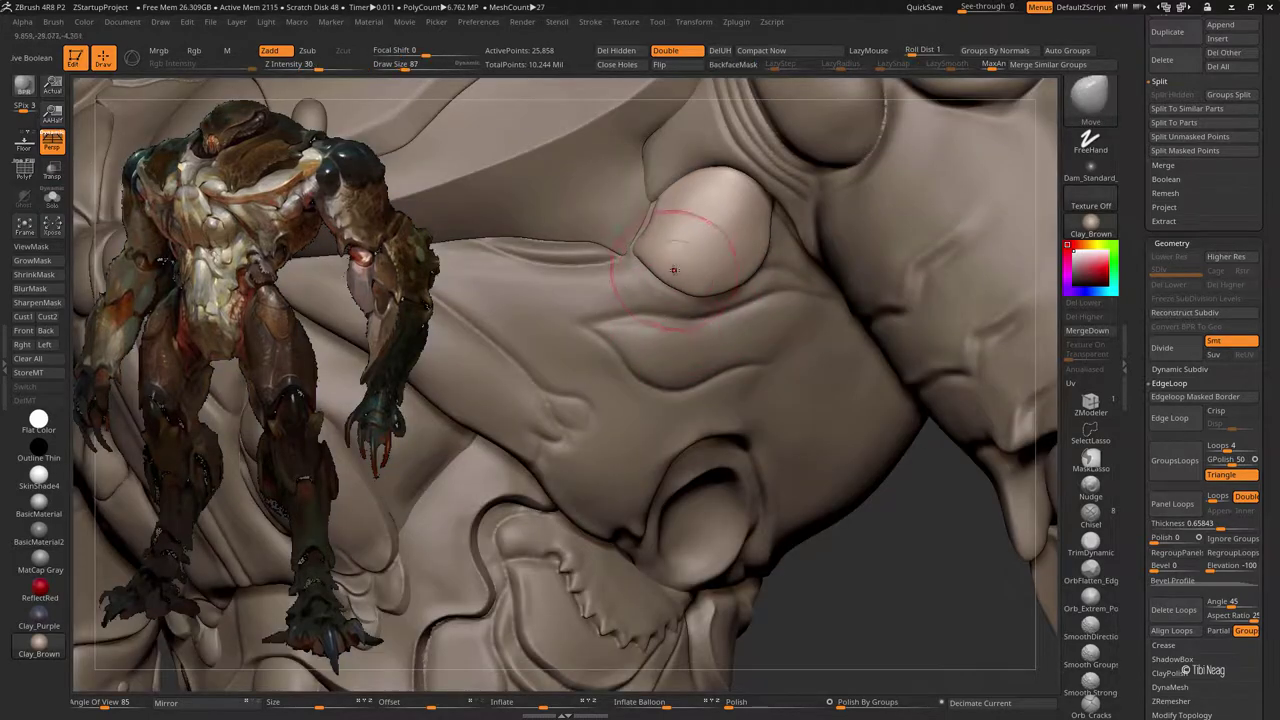
mouse_move(674, 269)
left_mouse_down()
mouse_move(643, 251)
mouse_move(660, 206)
mouse_move(649, 223)
mouse_move(680, 250)
left_mouse_up()
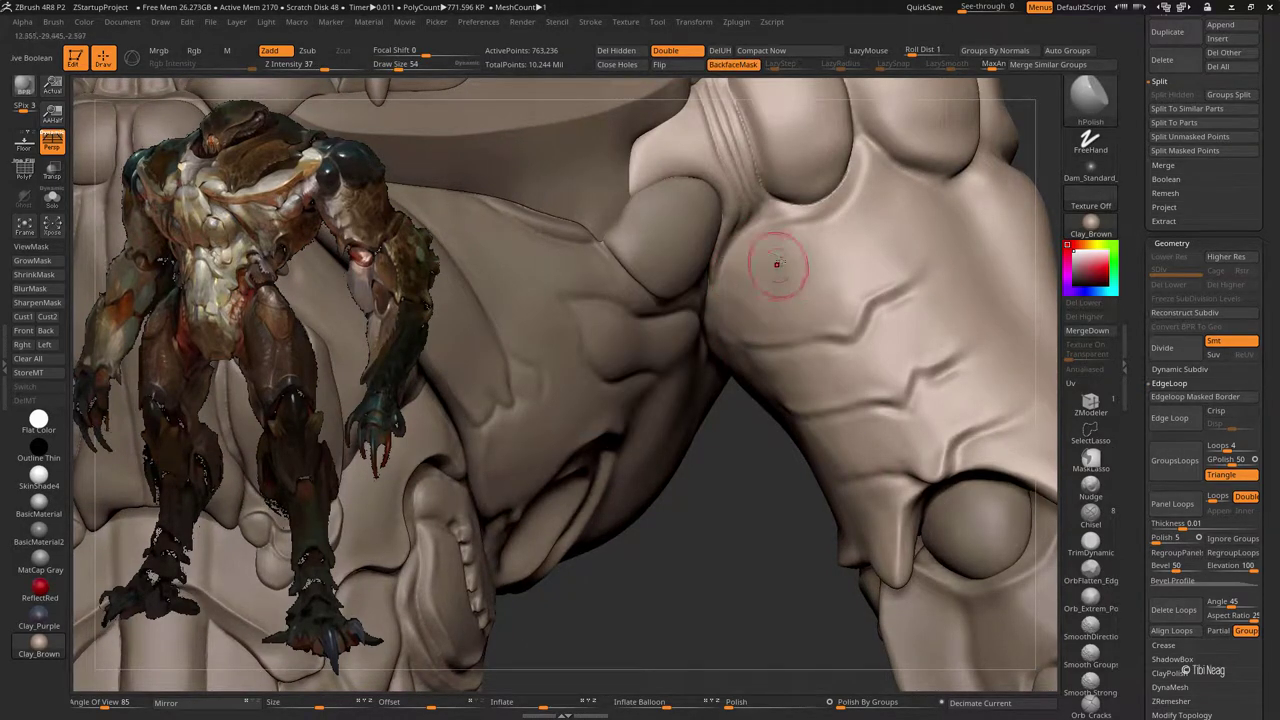
key("shift")
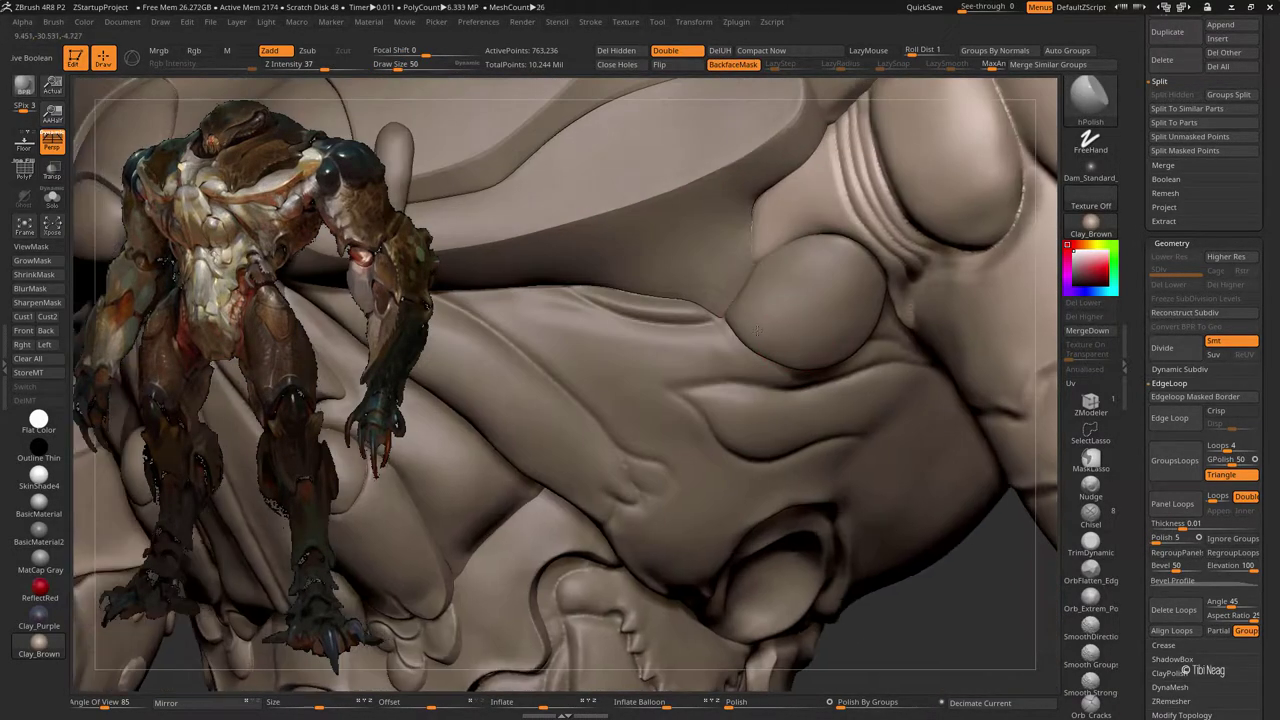
left_click(766, 292, "alt")
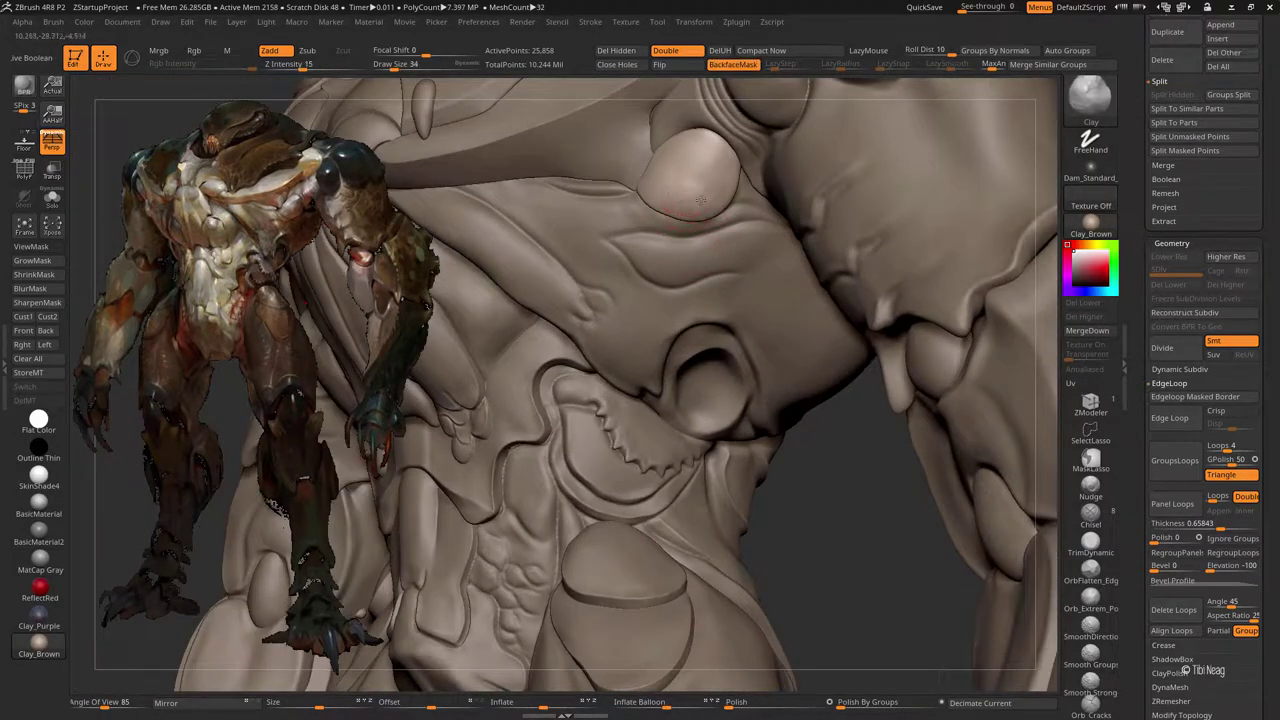
left_click(700, 200, "alt")
key("f")
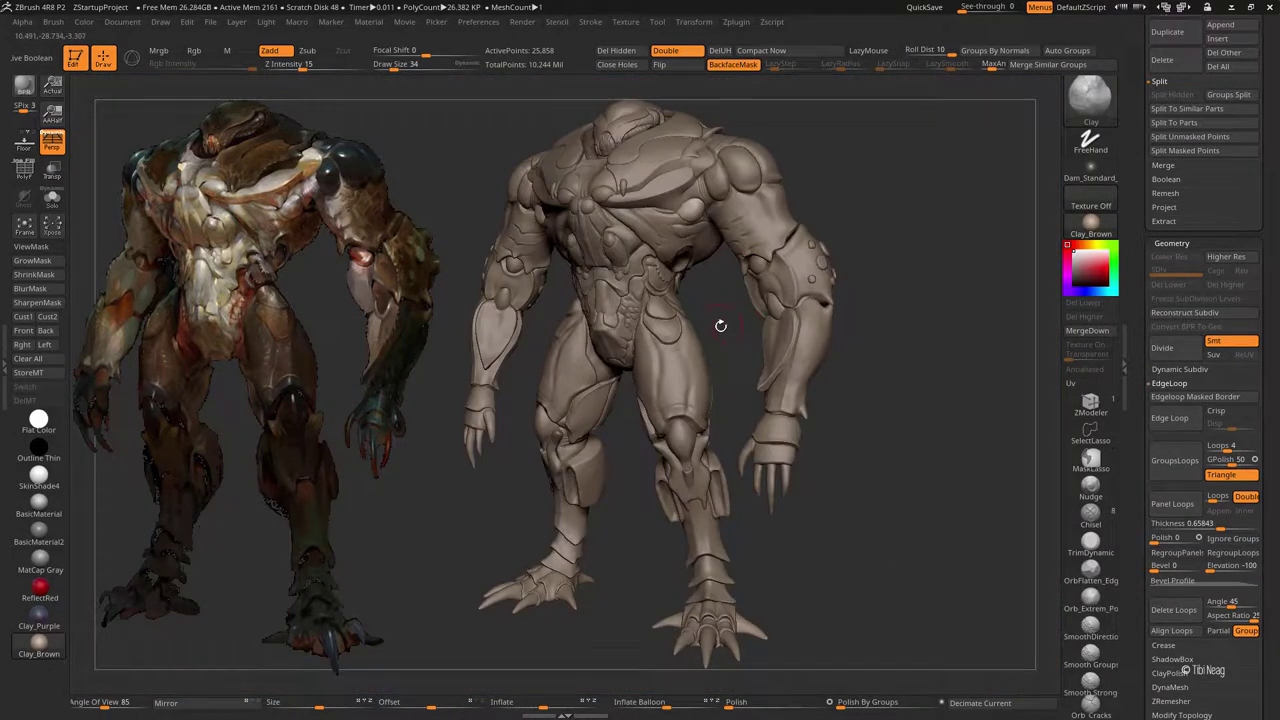
key("shift")
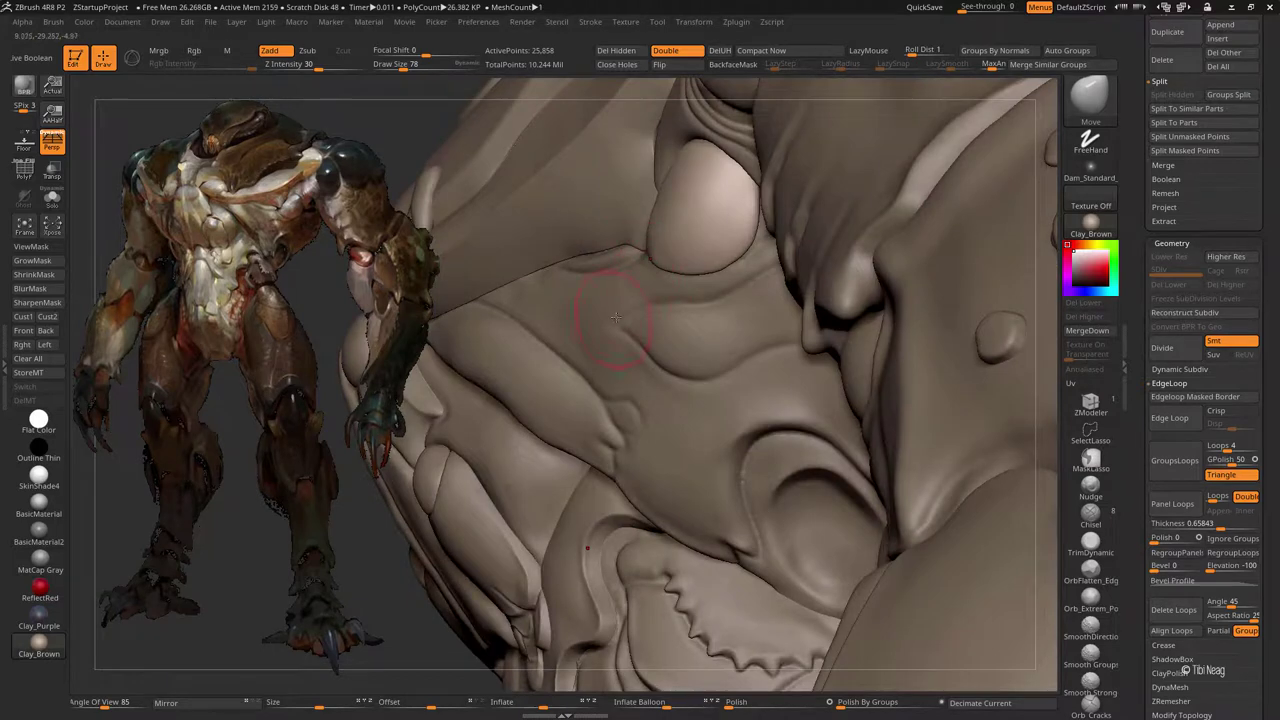
Step: On bug_parts_8, mask all but the crease strip and Move Transpose it
mouse_move(616, 318)
right_mouse_down()
mouse_move(680, 251)
mouse_move(650, 230)
right_mouse_up()
key("space")
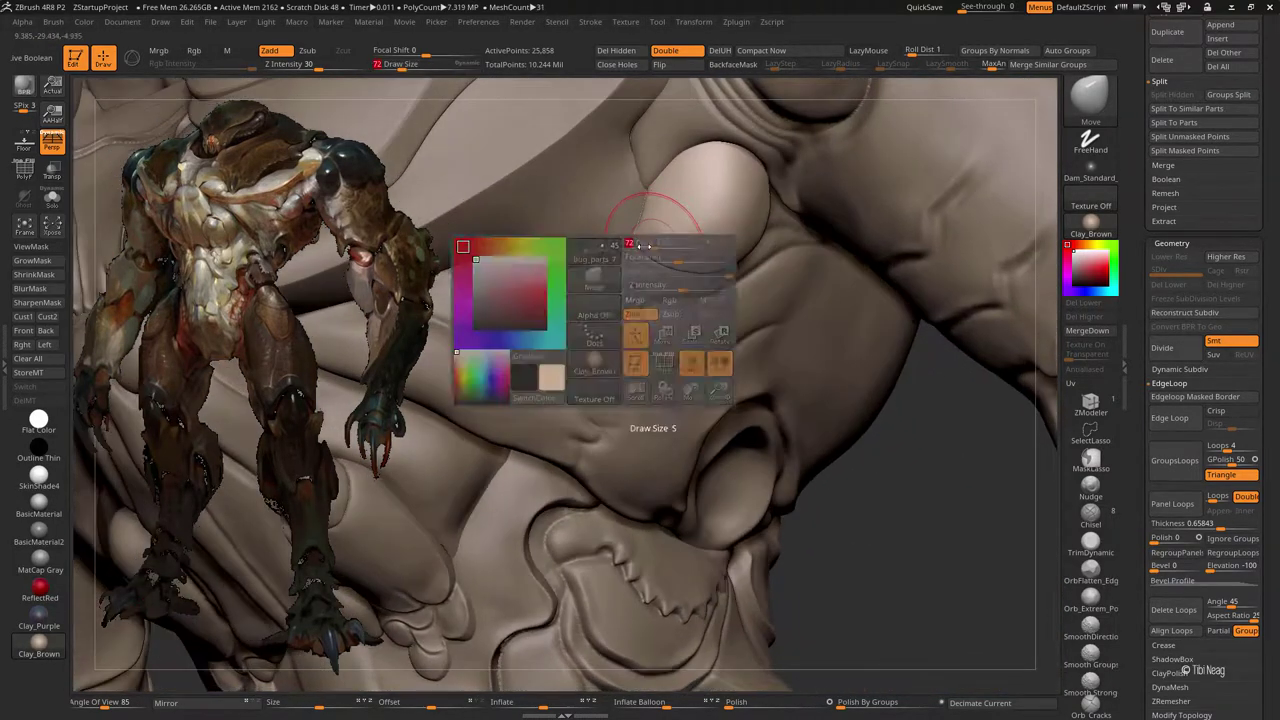
left_click(637, 276, "alt")
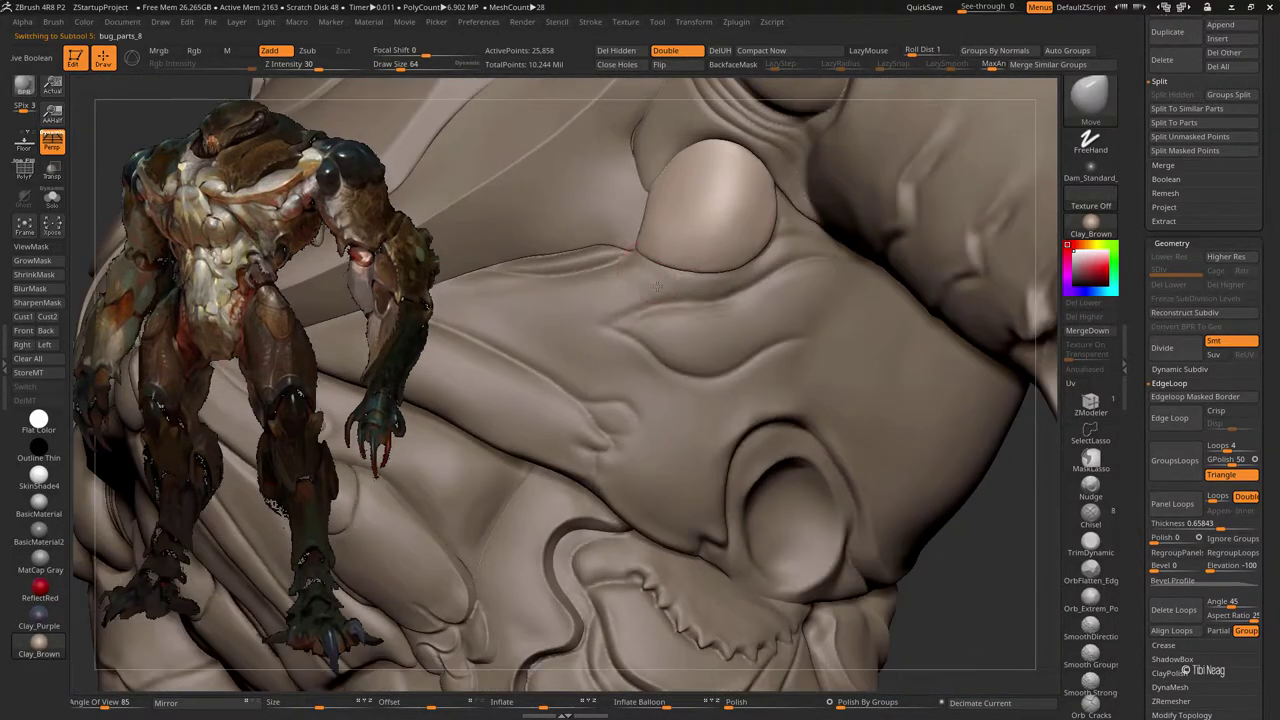
right_click_drag(637, 276, 662, 286)
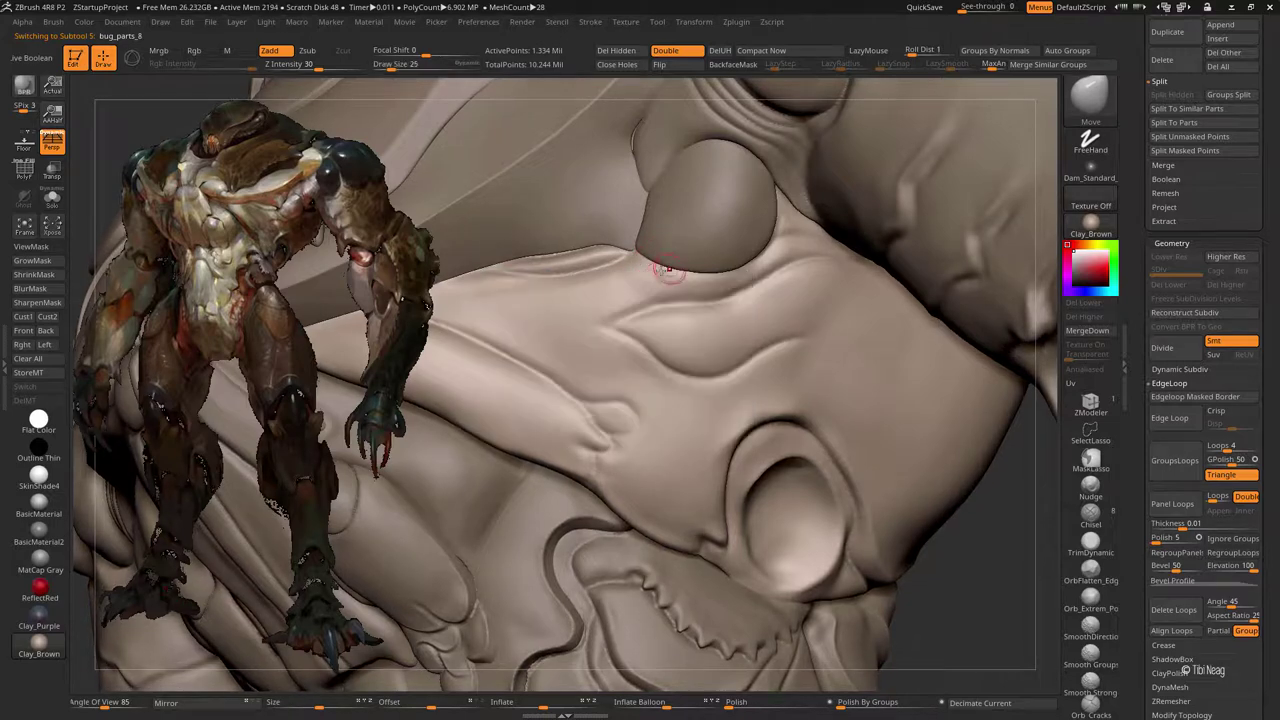
key("ctrl")
mouse_move(680, 276)
right_mouse_down()
mouse_move(712, 271)
mouse_move(666, 231)
mouse_move(672, 251)
right_mouse_up()
key("ctrl")
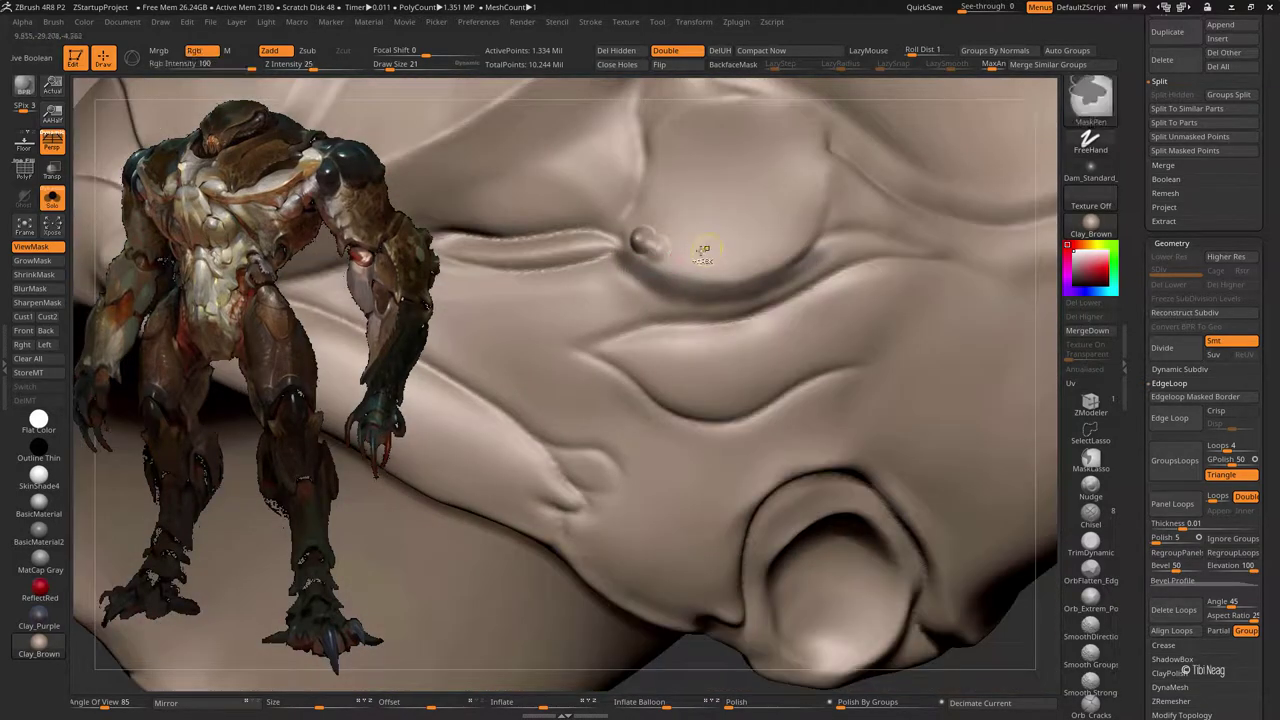
key("ctrl")
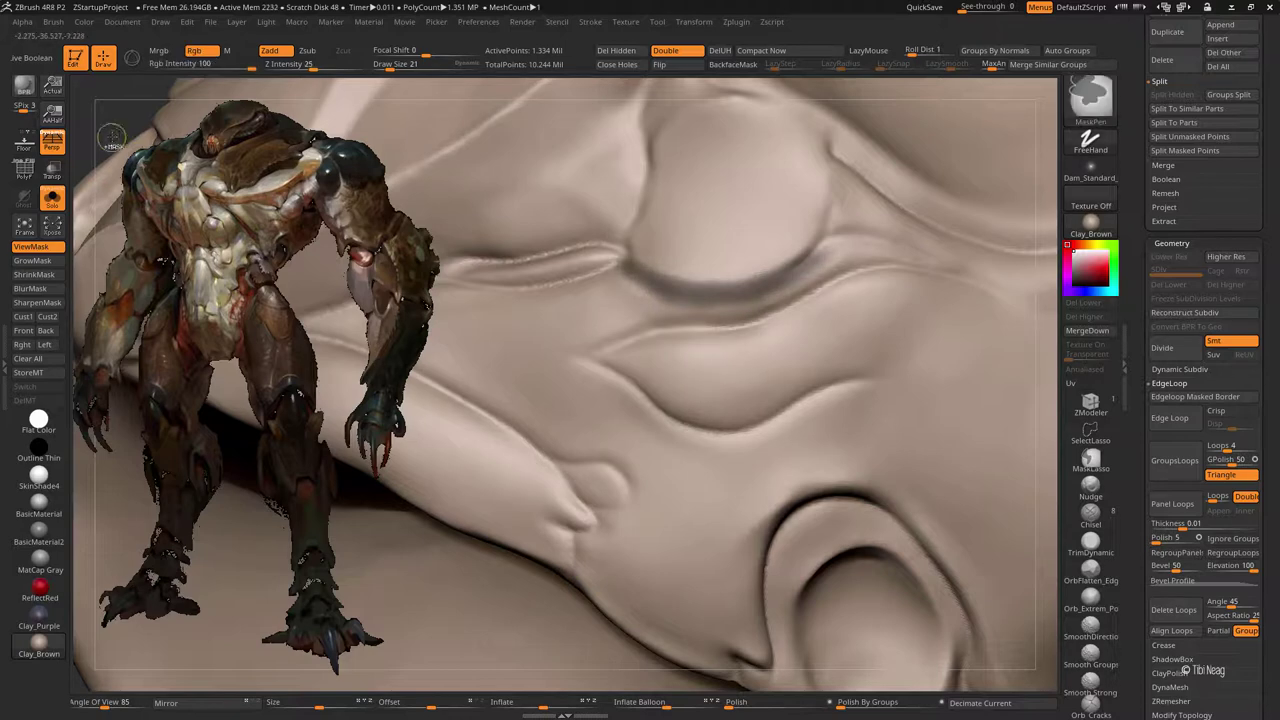
mouse_move(830, 258)
left_mouse_down("ctrl")
mouse_move(614, 295)
mouse_move(755, 282)
left_mouse_up("ctrl")
key("w")
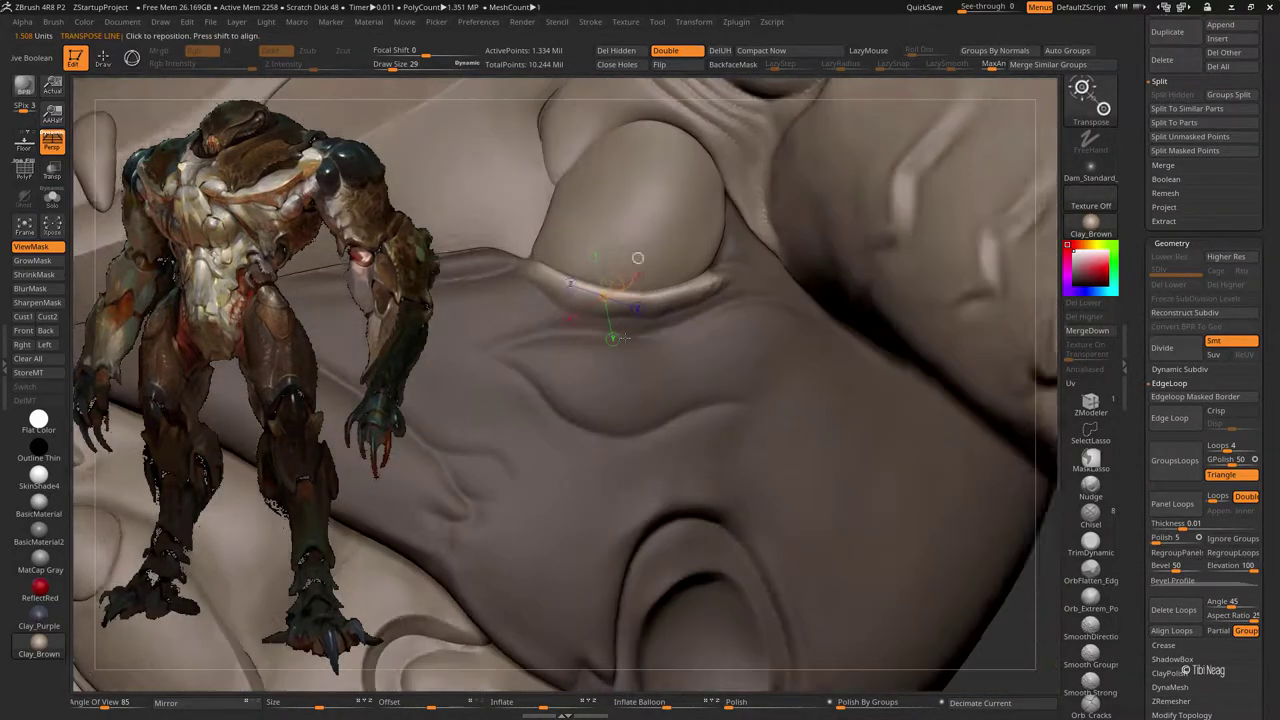
key("q")
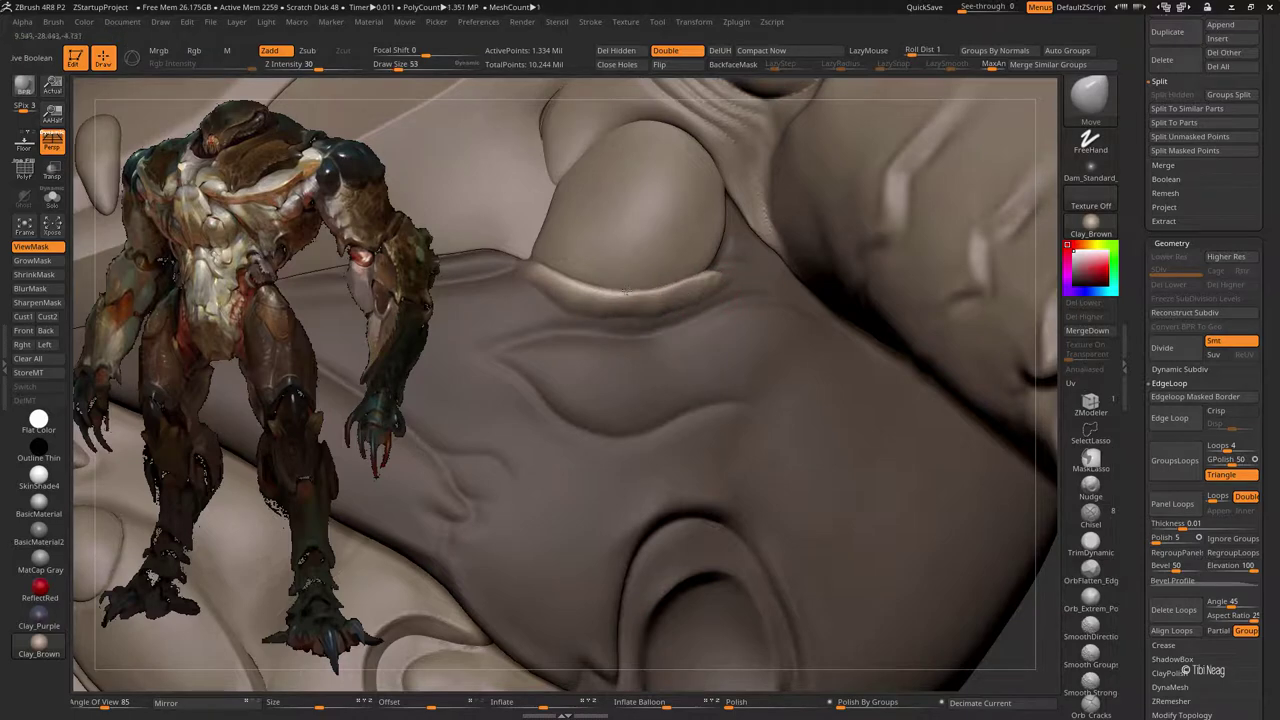
Step: Clear the mask, sharpen the crease with DamStandard, then build clay and smooth it
mouse_move(556, 286)
right_mouse_down()
mouse_move(526, 277)
mouse_move(656, 288)
right_mouse_up()
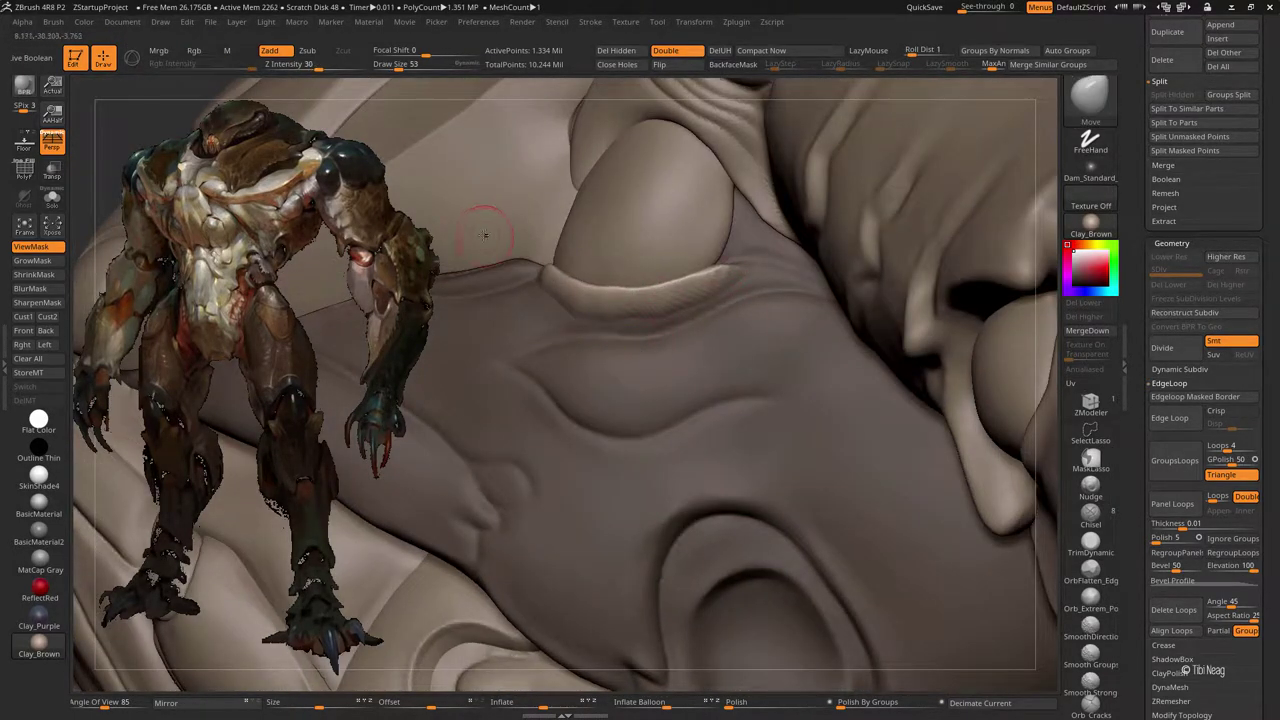
right_click_drag(484, 234, 437, 172)
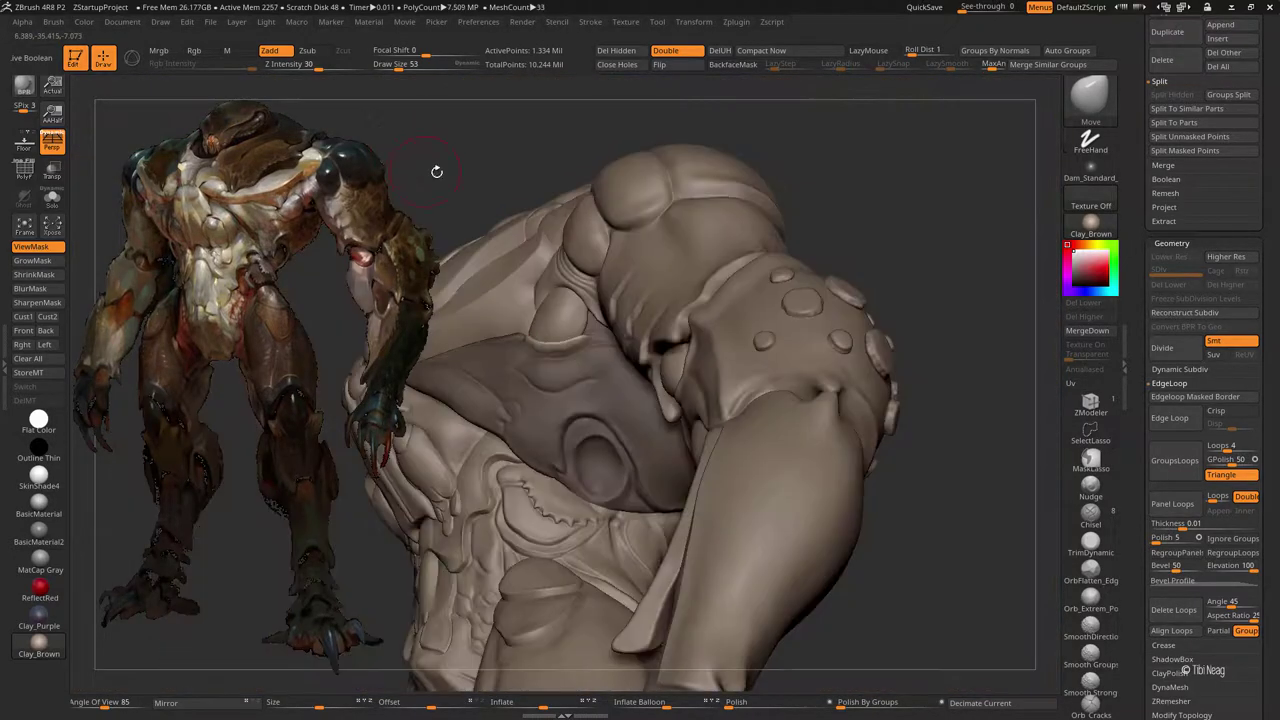
left_click_drag(437, 172, 505, 112, "ctrl")
right_click_drag(515, 345, 571, 443, "ctrl")
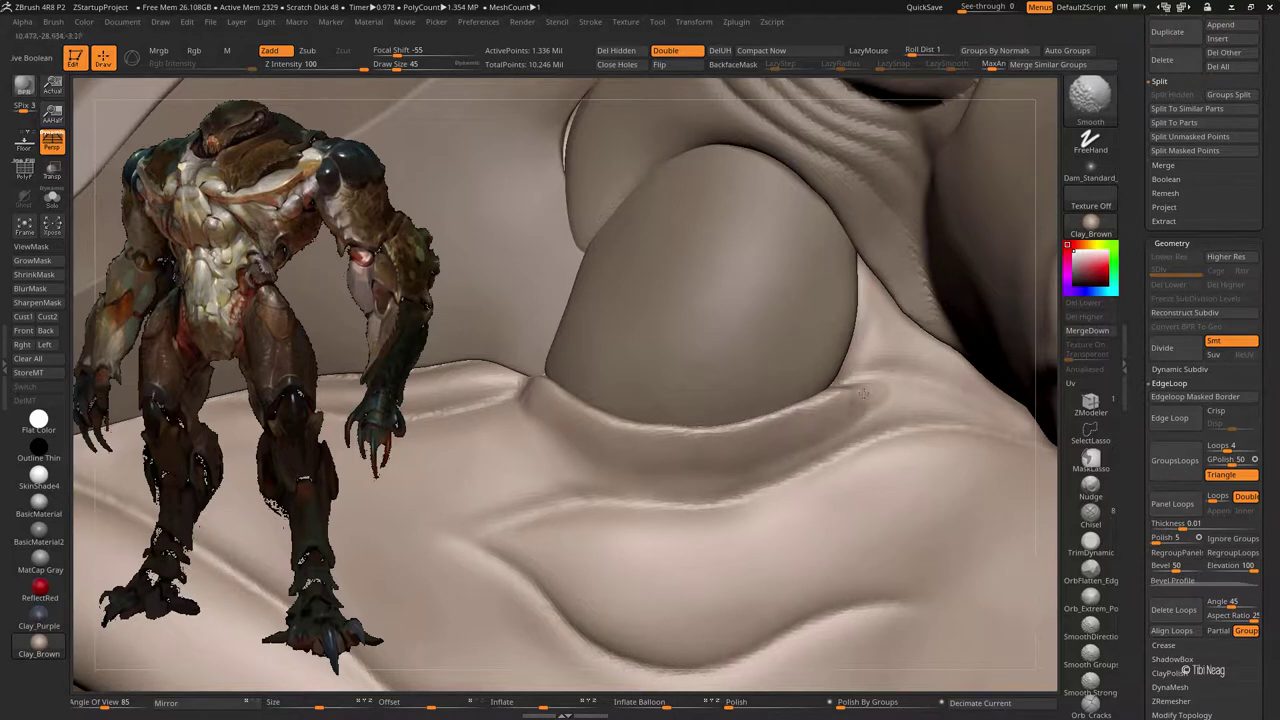
left_click_drag(862, 395, 837, 378, "shift")
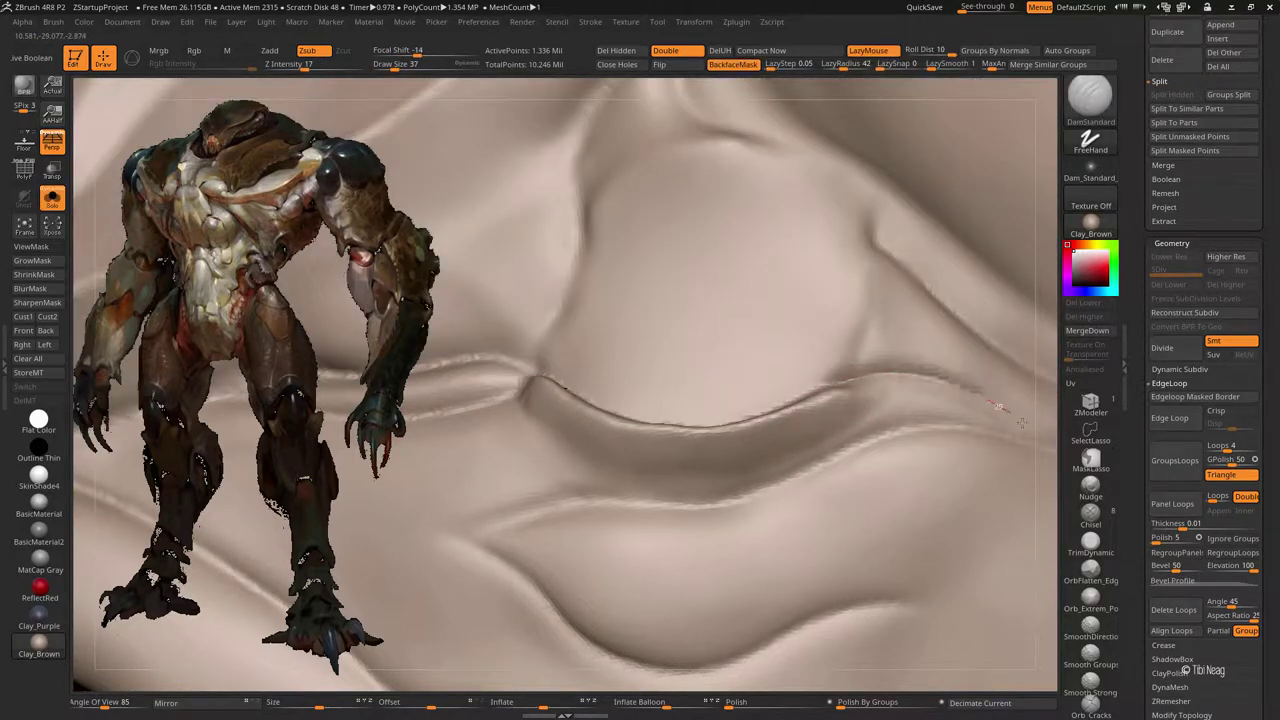
right_click_drag(664, 437, 623, 466, "ctrl")
key("b")
key("c")
key("l")
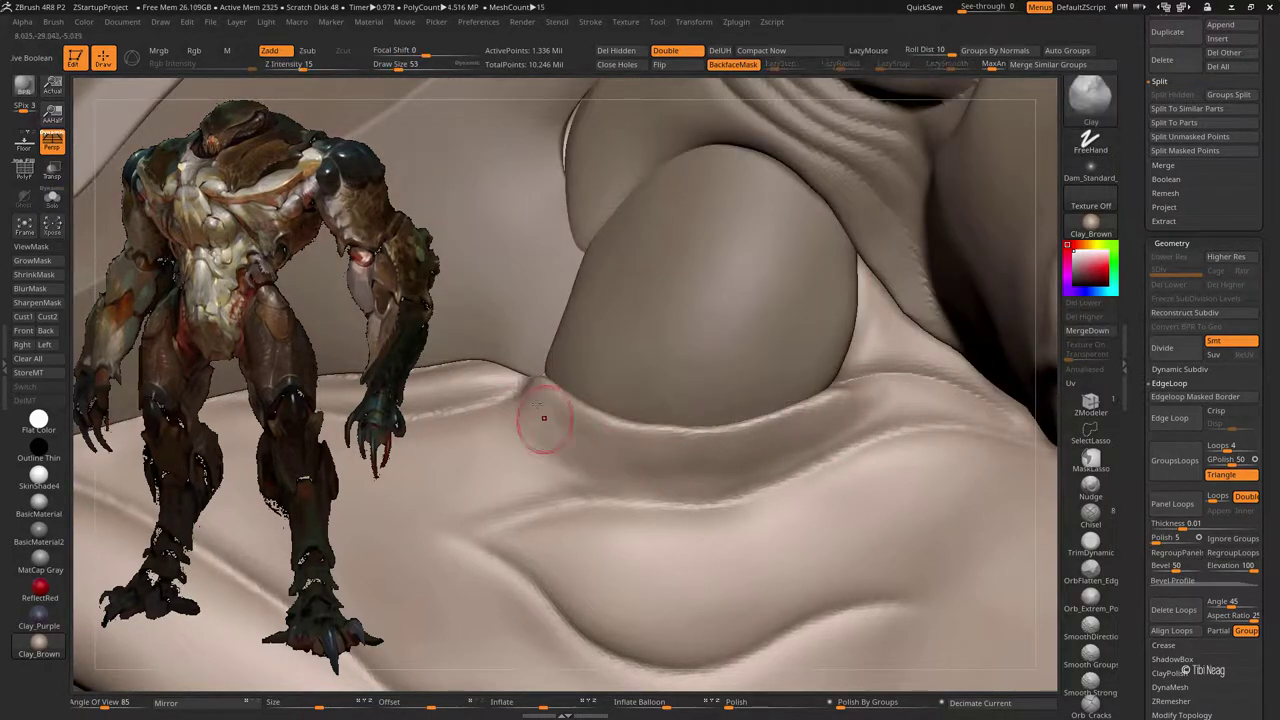
left_click_drag(568, 458, 836, 416)
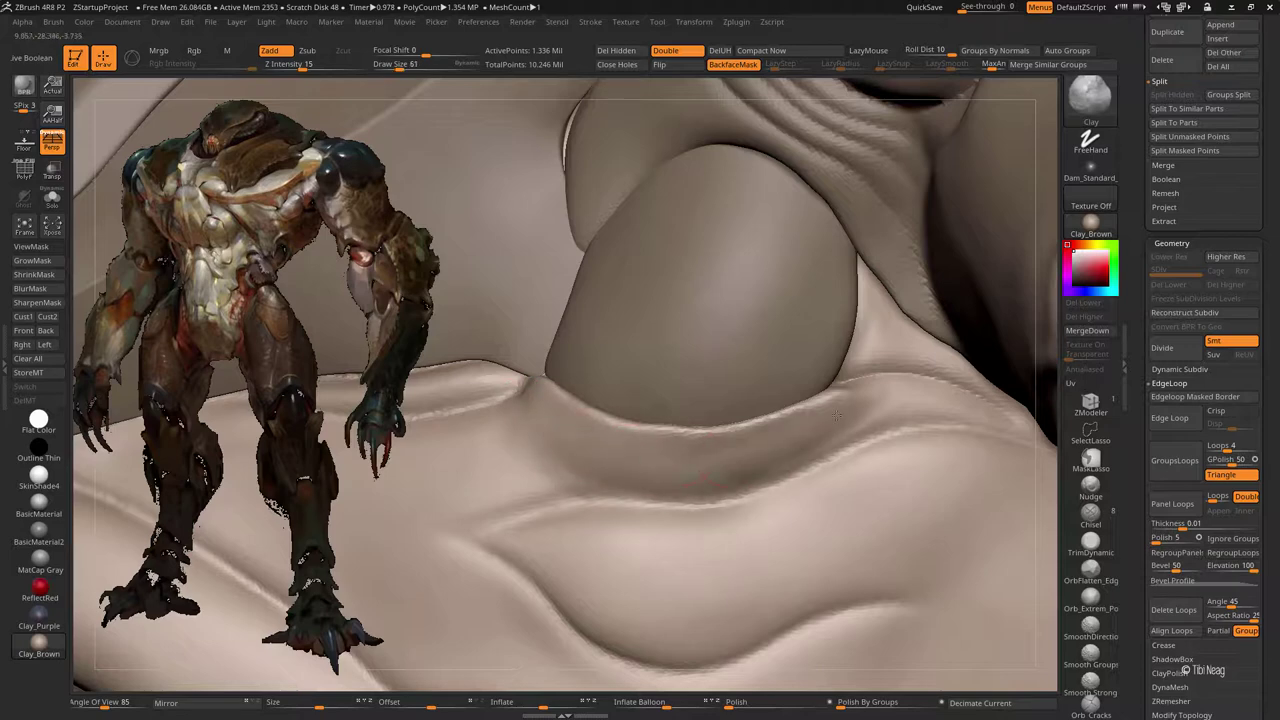
mouse_move(692, 472)
left_mouse_down("shift")
mouse_move(848, 423)
mouse_move(663, 443)
mouse_move(793, 452)
left_mouse_up("shift")
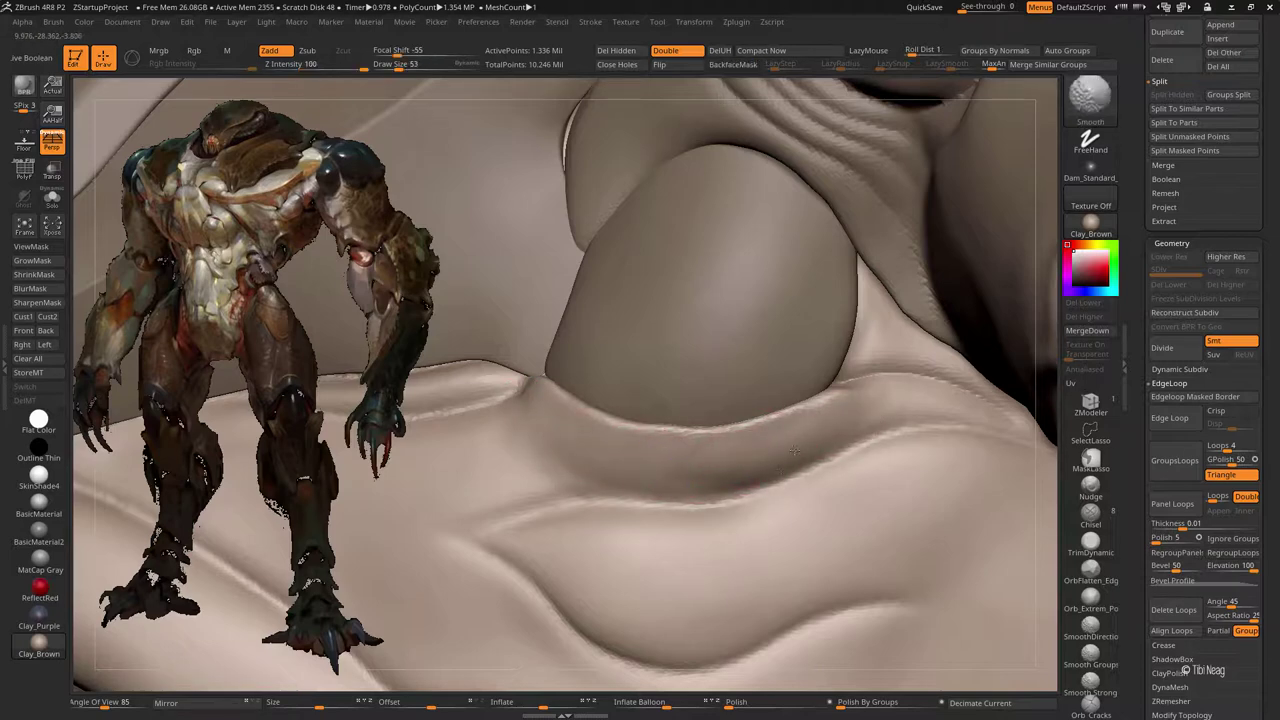
Step: Smooth around the head and mouth, then zoom in until the head fills the view
key("f")
left_click_drag(843, 200, 810, 351, "alt")
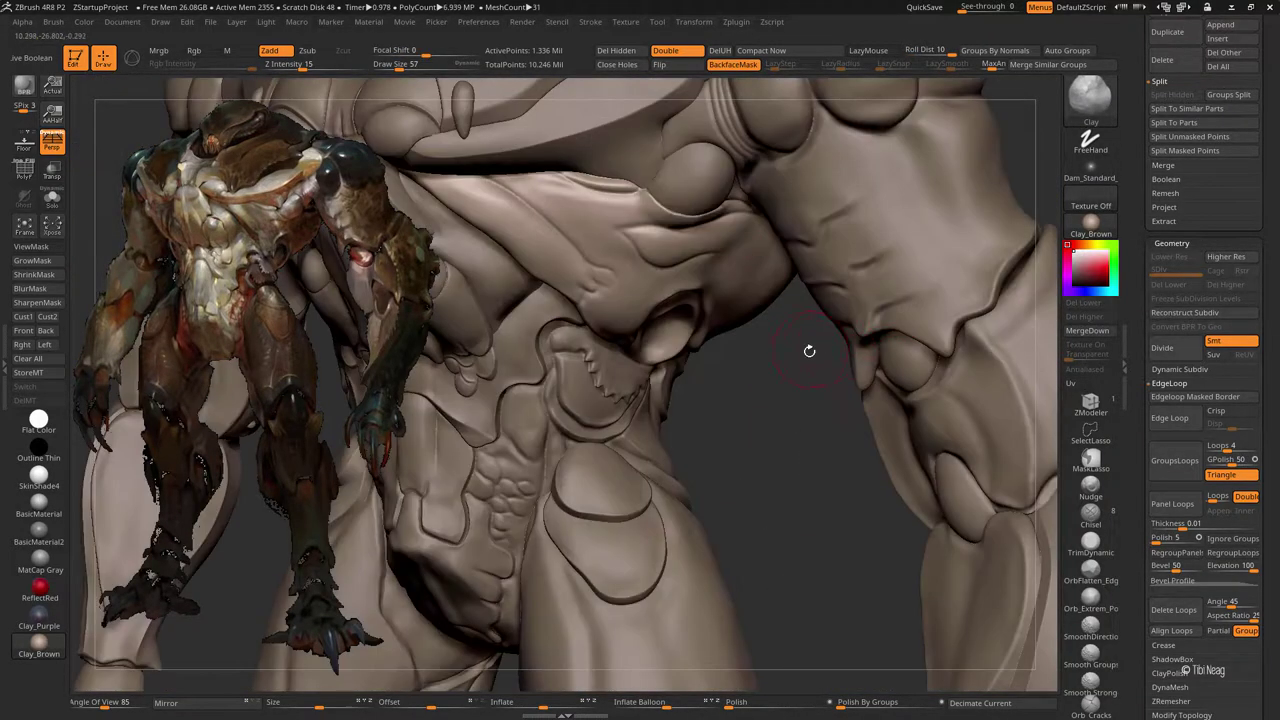
mouse_move(768, 412)
left_mouse_down()
mouse_move(900, 523)
mouse_move(686, 171)
mouse_move(660, 319)
mouse_move(623, 274)
left_mouse_up()
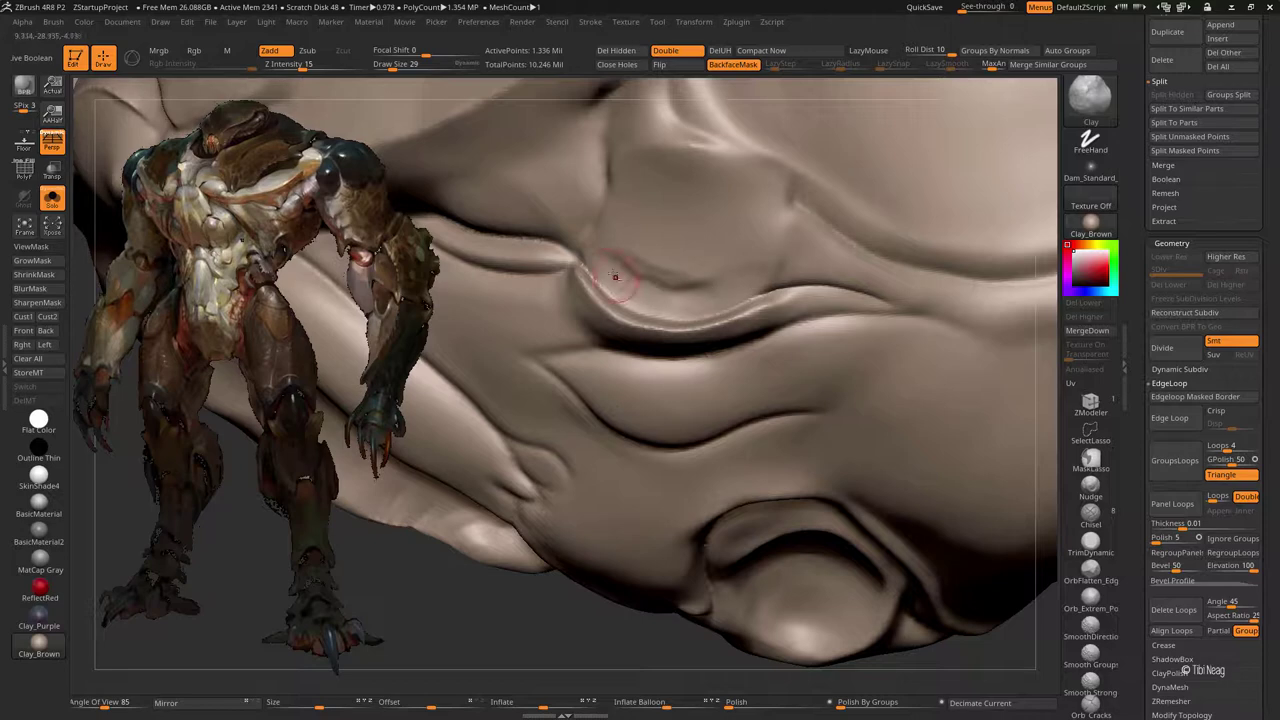
key("shift")
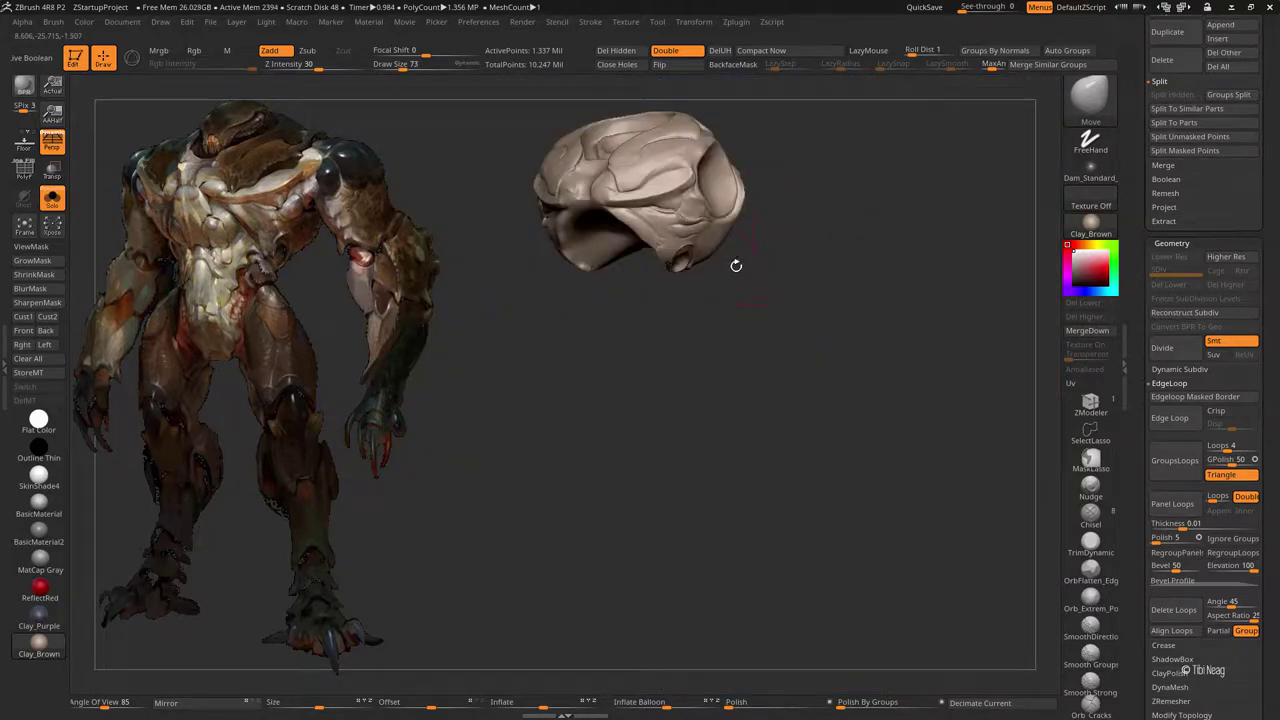
left_click_drag(736, 265, 789, 505, "alt")
left_click_drag(635, 280, 698, 401, "alt")
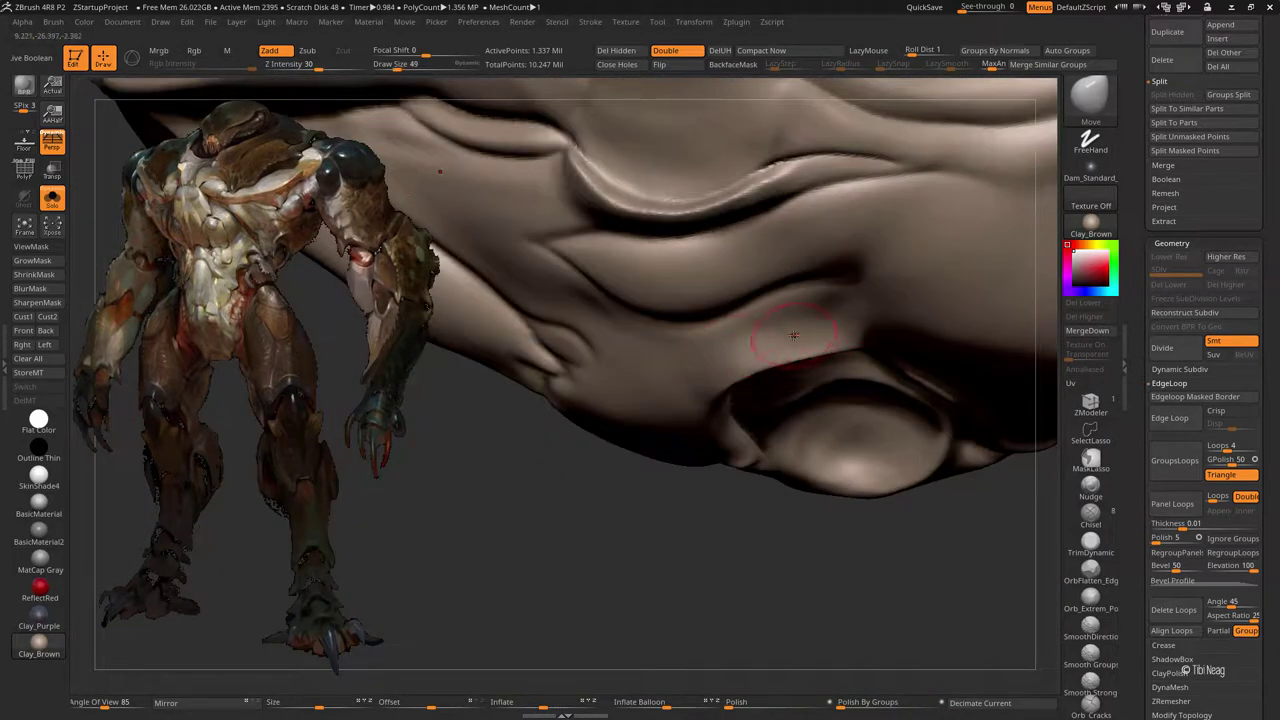
Step: Carve the groove around the knob socket with Standard (Zsub, lag radius 30) and smooth
key("b")
key("h")
key("p")
key("b")
key("s")
key("t")
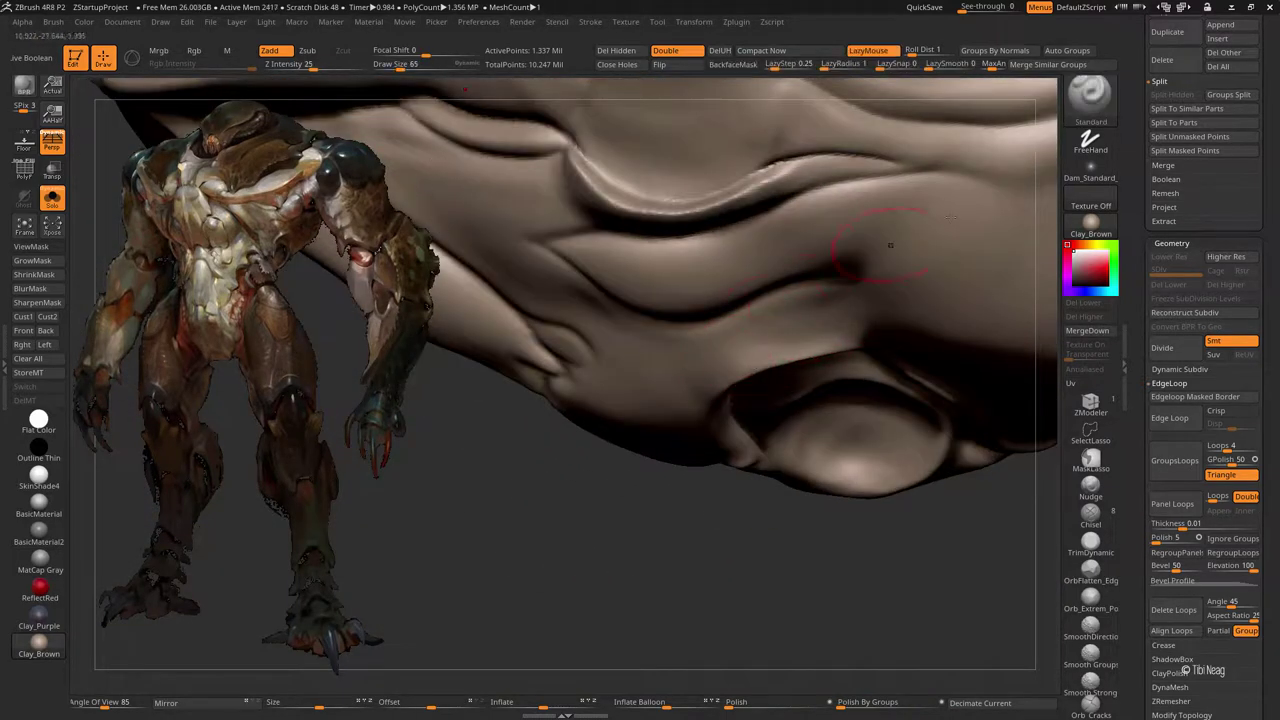
key("alt")
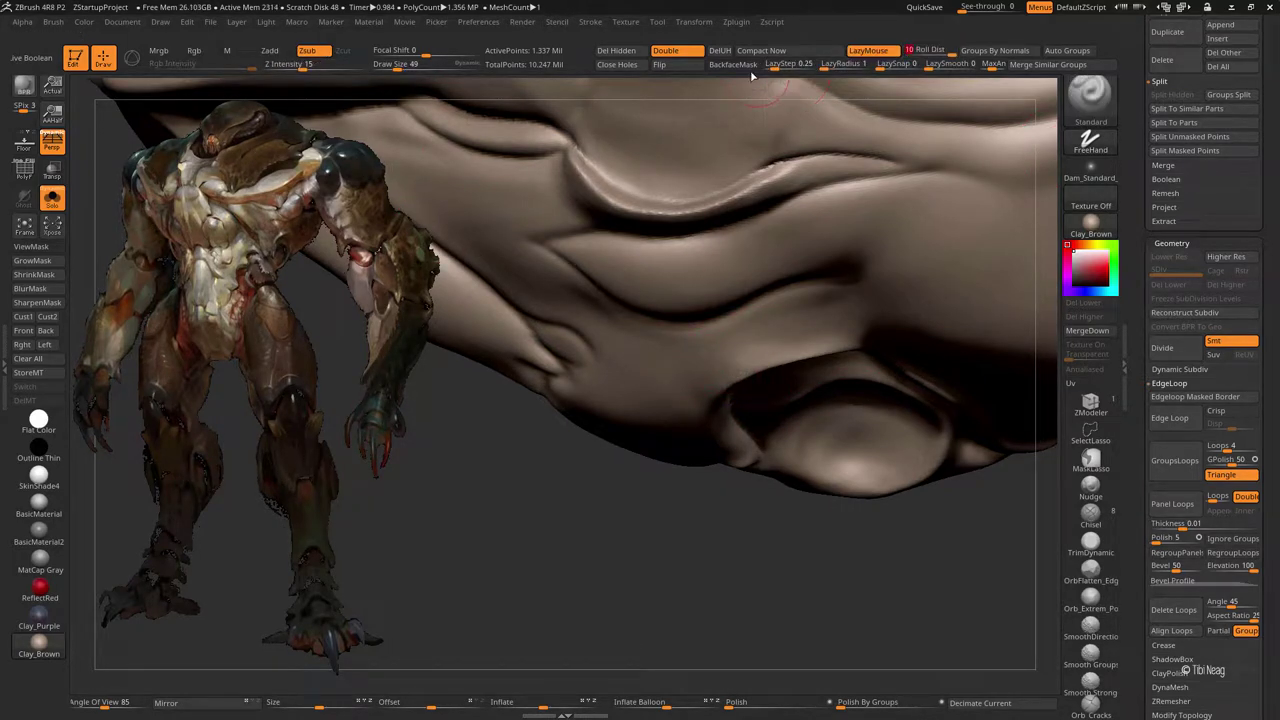
right_click_drag(678, 380, 716, 378)
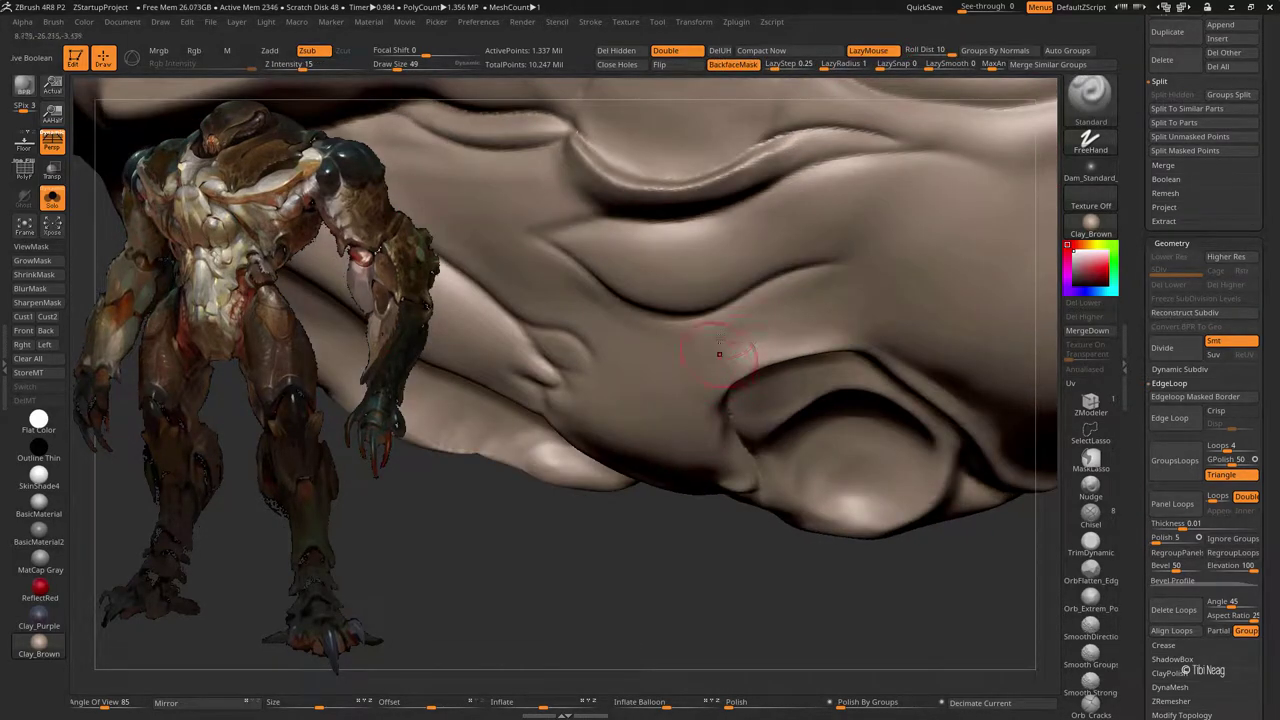
left_click_drag(826, 64, 852, 64)
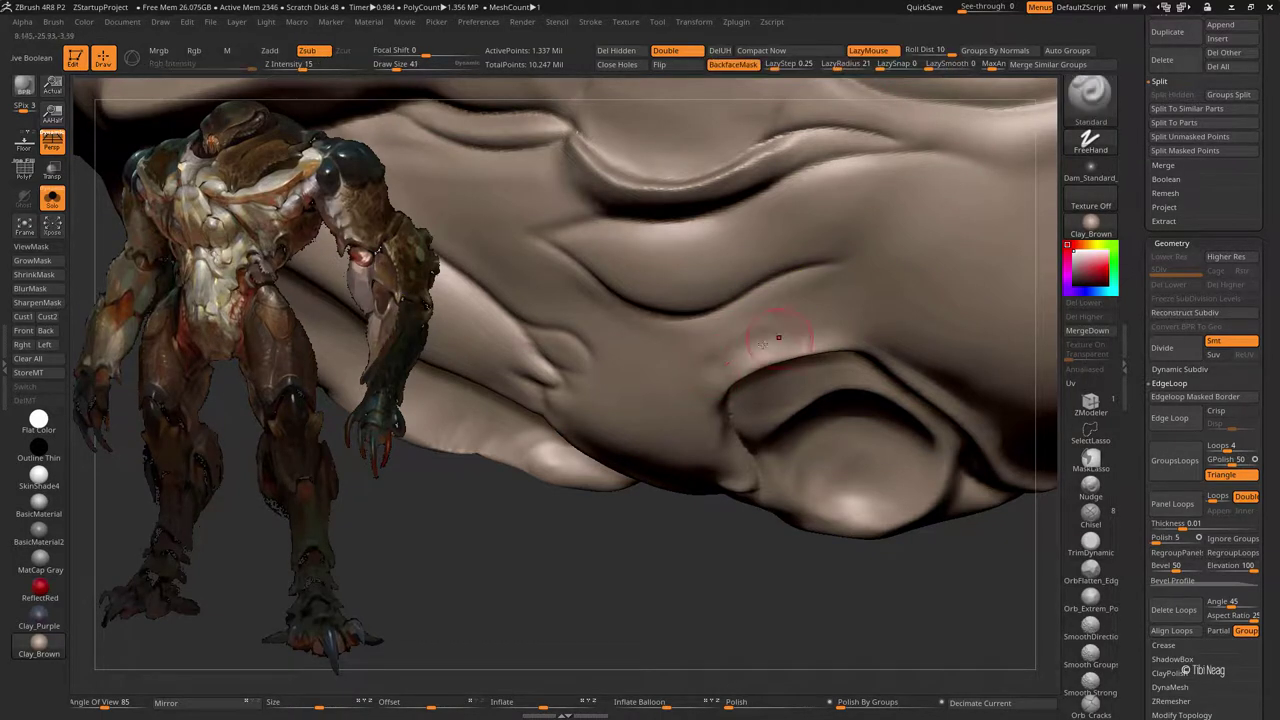
key("shift")
key("alt")
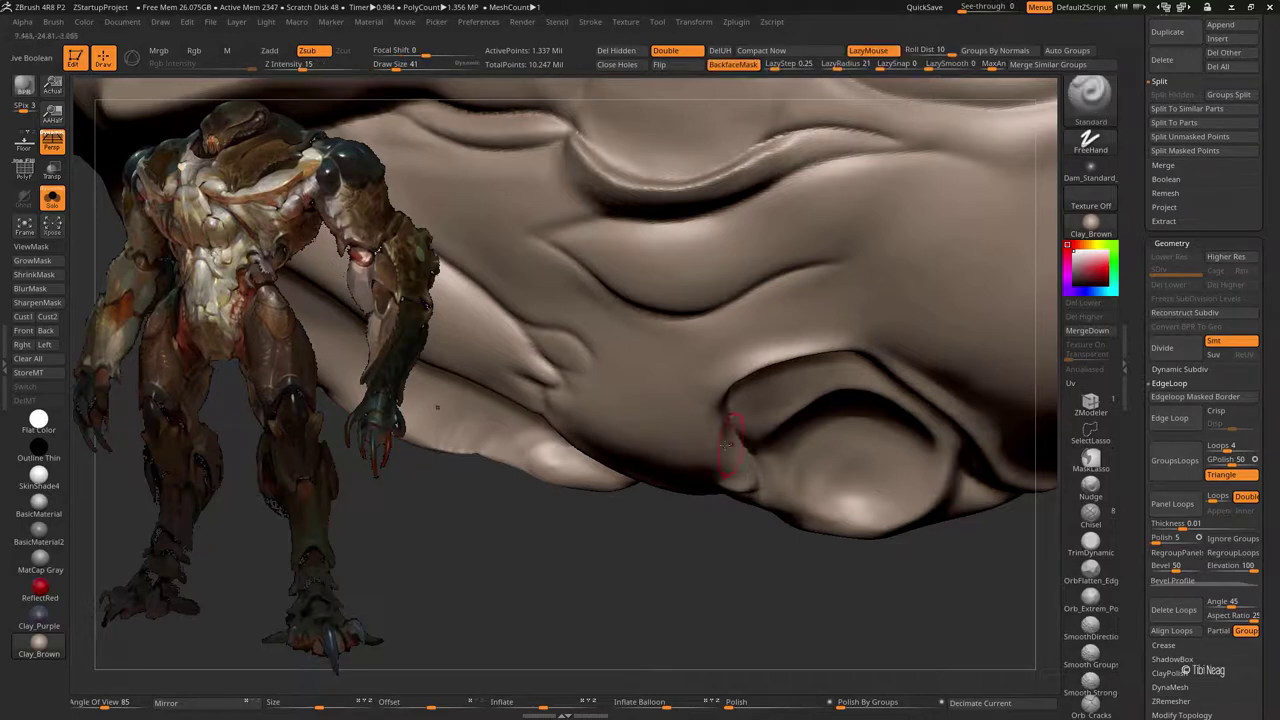
Step: Push the socket rim with the Move brush and inflate it with Inflat
key("b")
key("m")
key("v")
mouse_move(808, 349)
right_mouse_down()
mouse_move(760, 450)
mouse_move(754, 400)
right_mouse_up()
key("b")
key("i")
key("n")
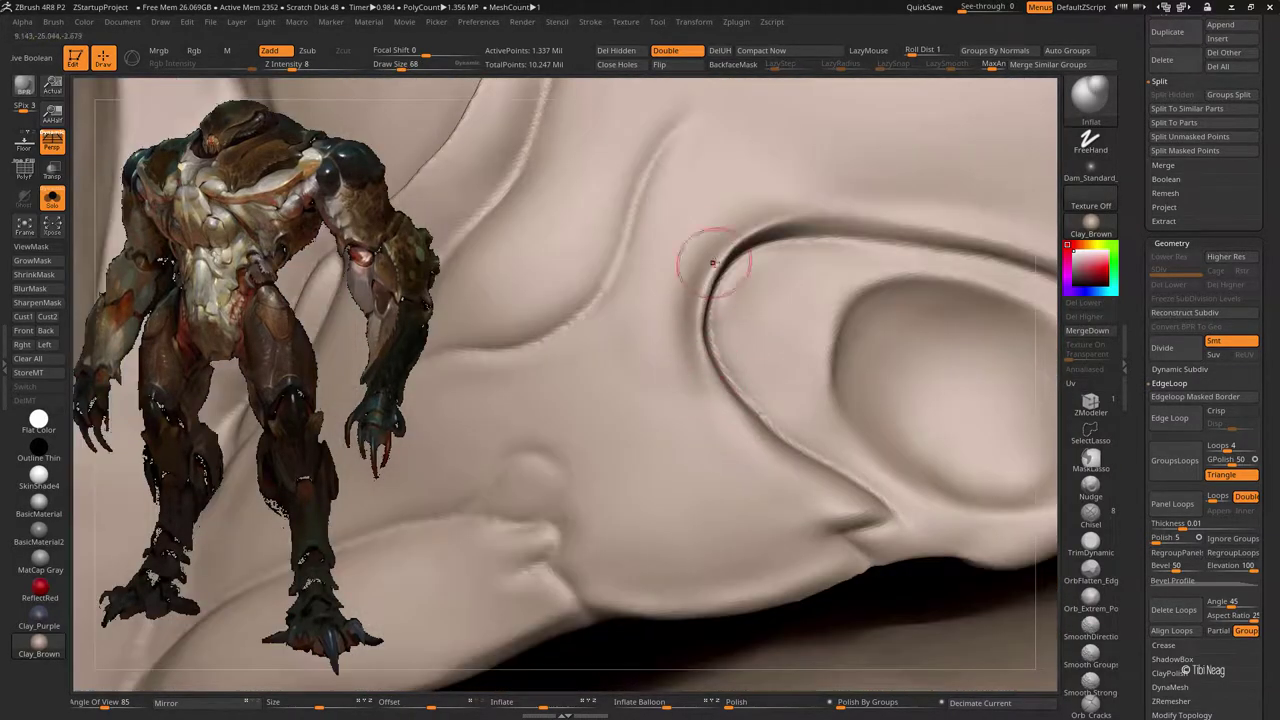
right_click_drag(745, 245, 851, 343, "ctrl")
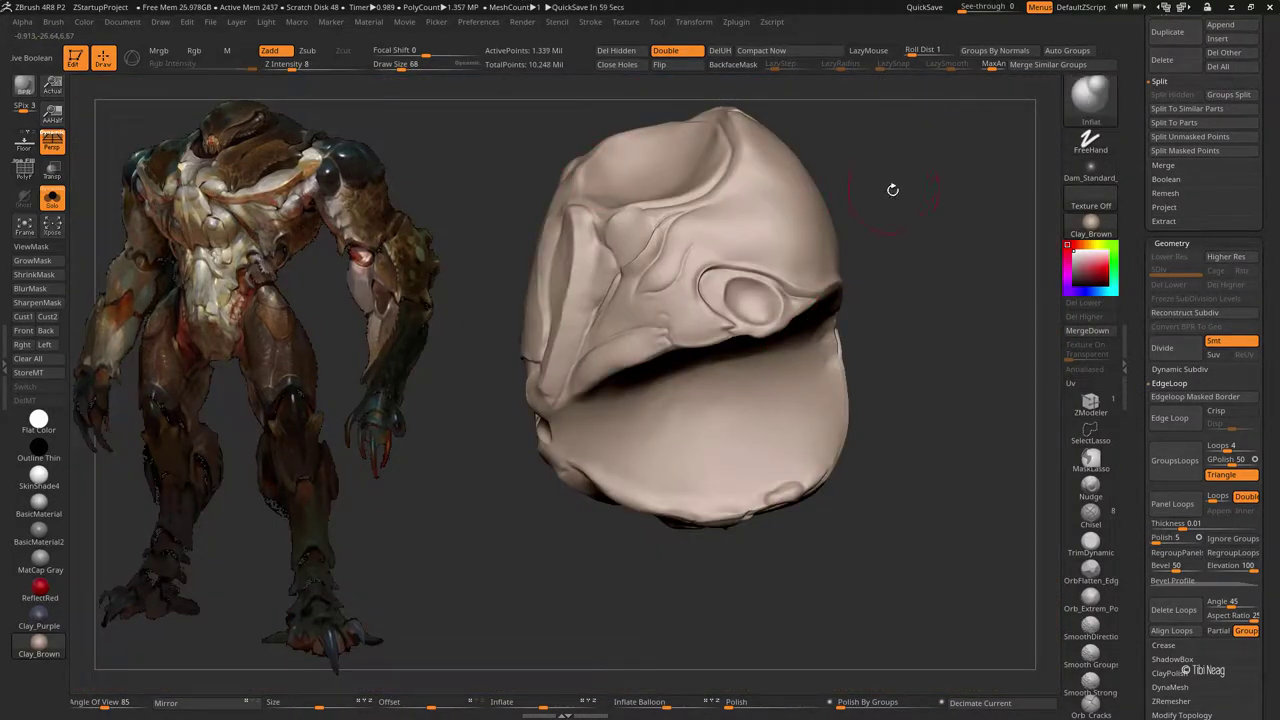
Step: Frame the shell blob and show it alone with Solo
mouse_move(894, 236)
right_mouse_down()
mouse_move(786, 357)
mouse_move(683, 316)
mouse_move(789, 205)
mouse_move(810, 230)
mouse_move(760, 270)
mouse_move(645, 311)
mouse_move(658, 327)
right_mouse_up()
key("b")
key("m")
key("v")
key("ctrl+shift+f")
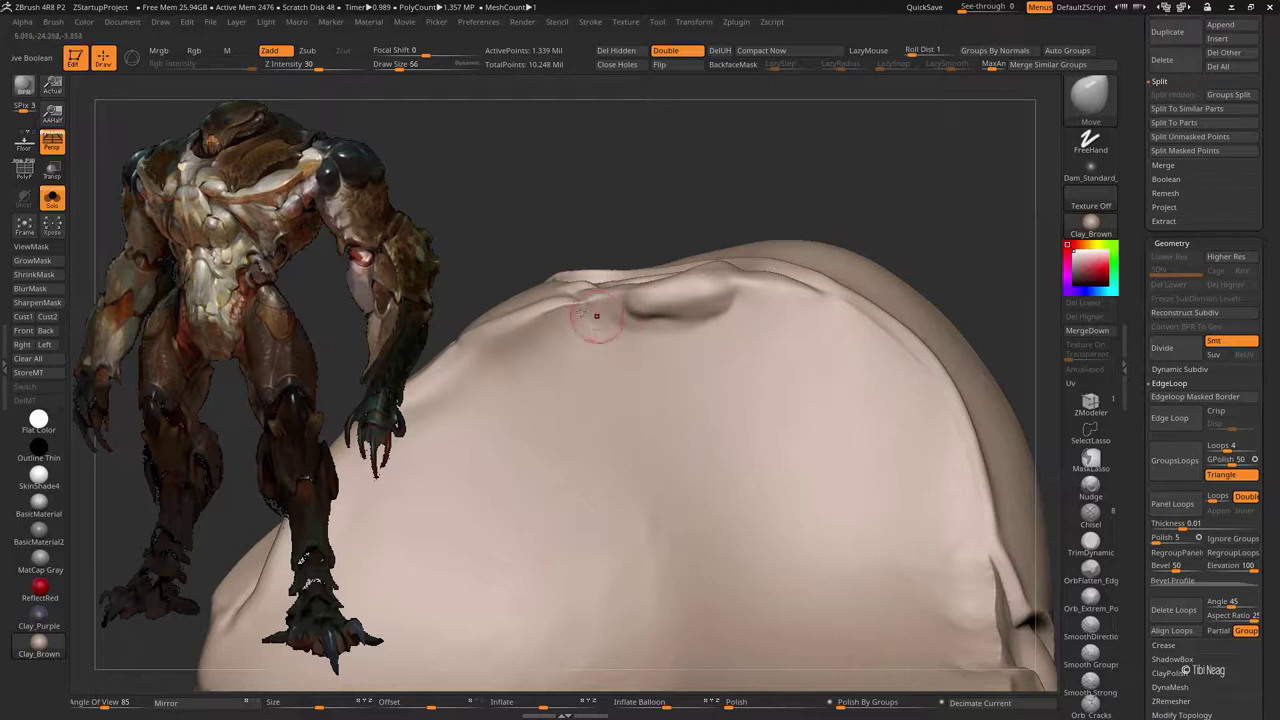
Step: Deepen and reshape the groove above the knob with Clay brush strokes
key("b")
key("c")
key("l")
mouse_move(543, 334)
left_mouse_down()
mouse_move(580, 320)
mouse_move(650, 323)
mouse_move(620, 335)
mouse_move(660, 340)
mouse_move(702, 331)
left_mouse_up()
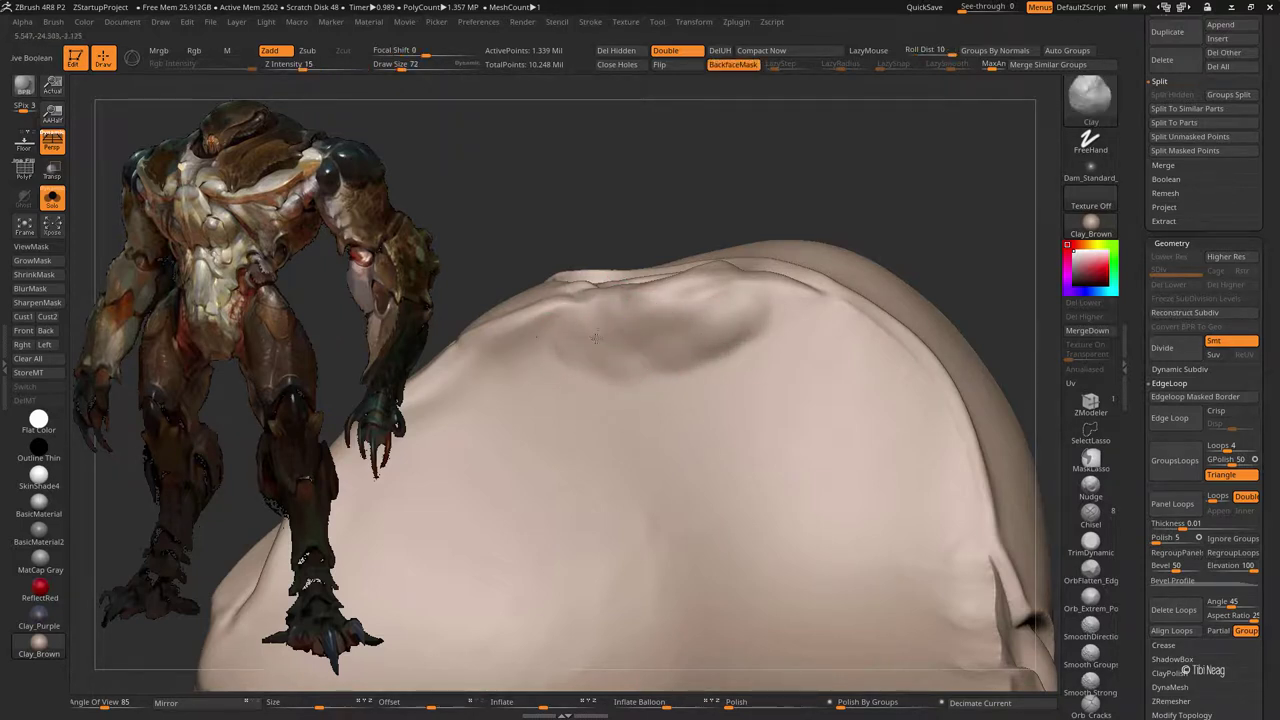
left_click_drag(595, 360, 750, 335)
mouse_move(686, 377)
left_mouse_down()
mouse_move(660, 309)
mouse_move(608, 349)
mouse_move(640, 380)
mouse_move(737, 326)
mouse_move(614, 400)
mouse_move(780, 390)
mouse_move(820, 330)
mouse_move(824, 373)
left_mouse_up()
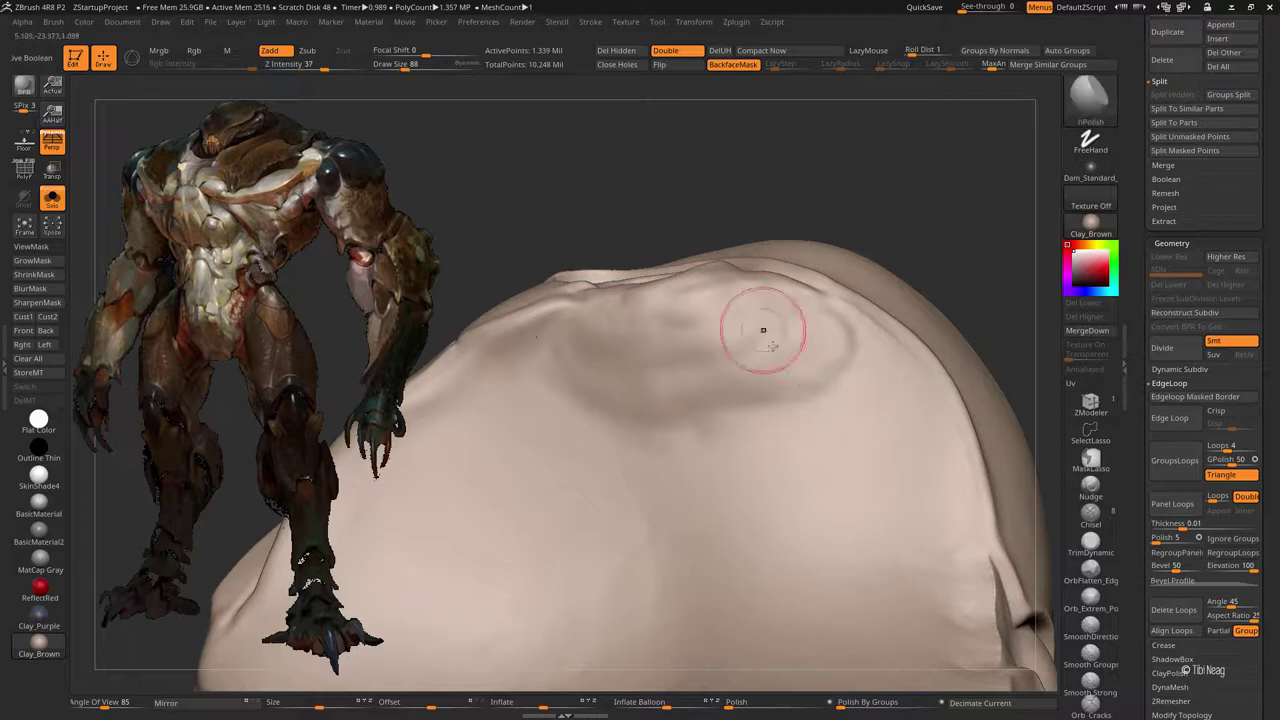
Step: Polish the lump above the knob smooth, then begin masking inside the eye socket
key("ctrl")
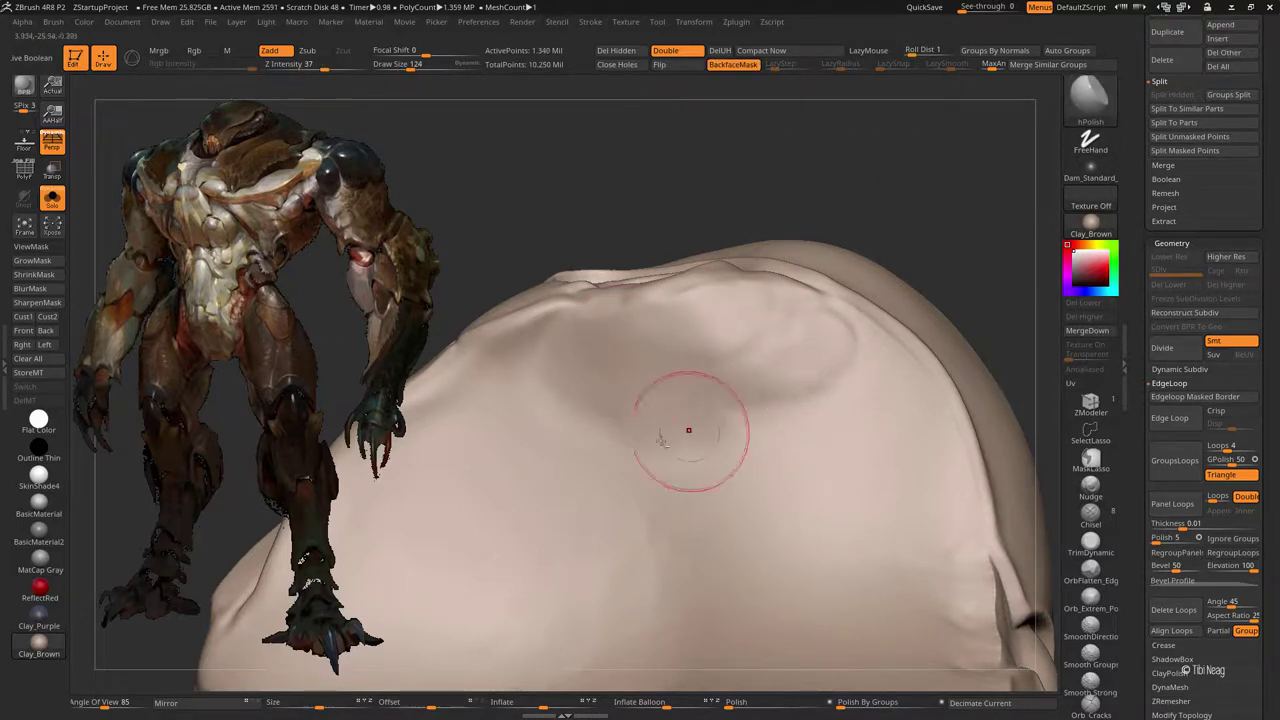
left_click_drag(686, 429, 782, 349)
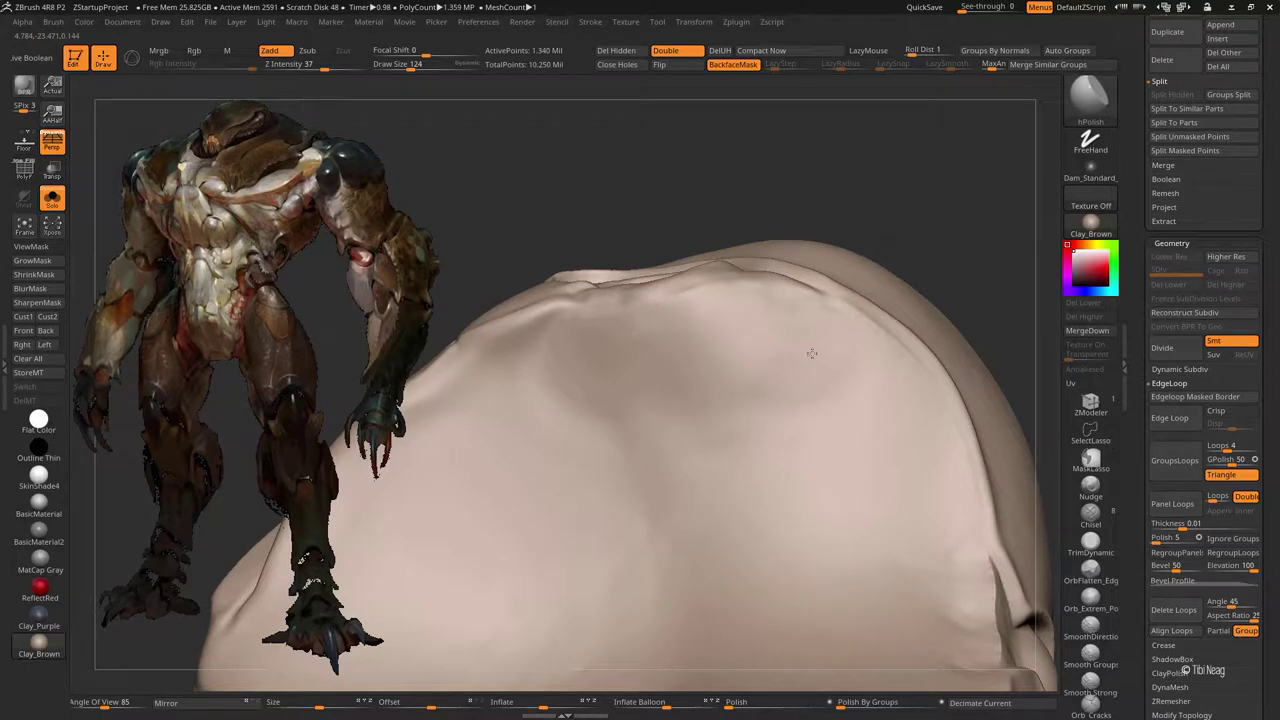
left_click_drag(688, 326, 585, 463)
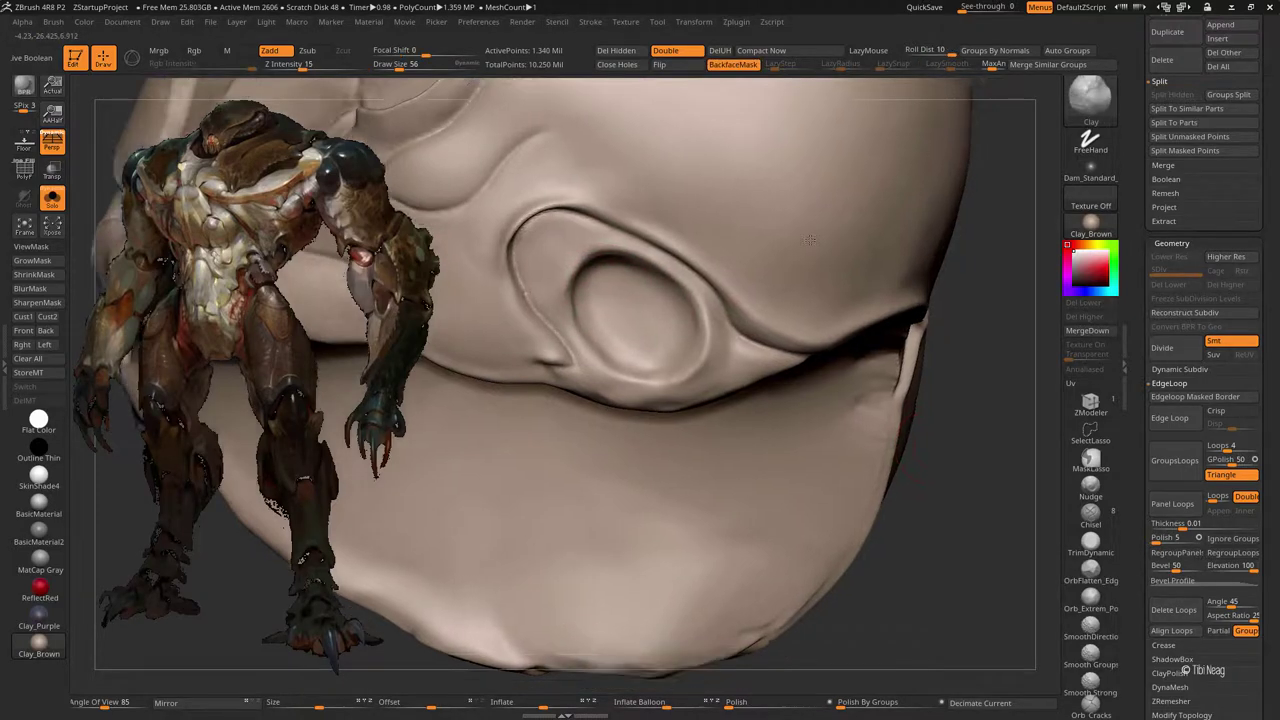
key("f")
mouse_move(820, 200)
left_mouse_down()
mouse_move(858, 208)
mouse_move(838, 220)
left_mouse_up()
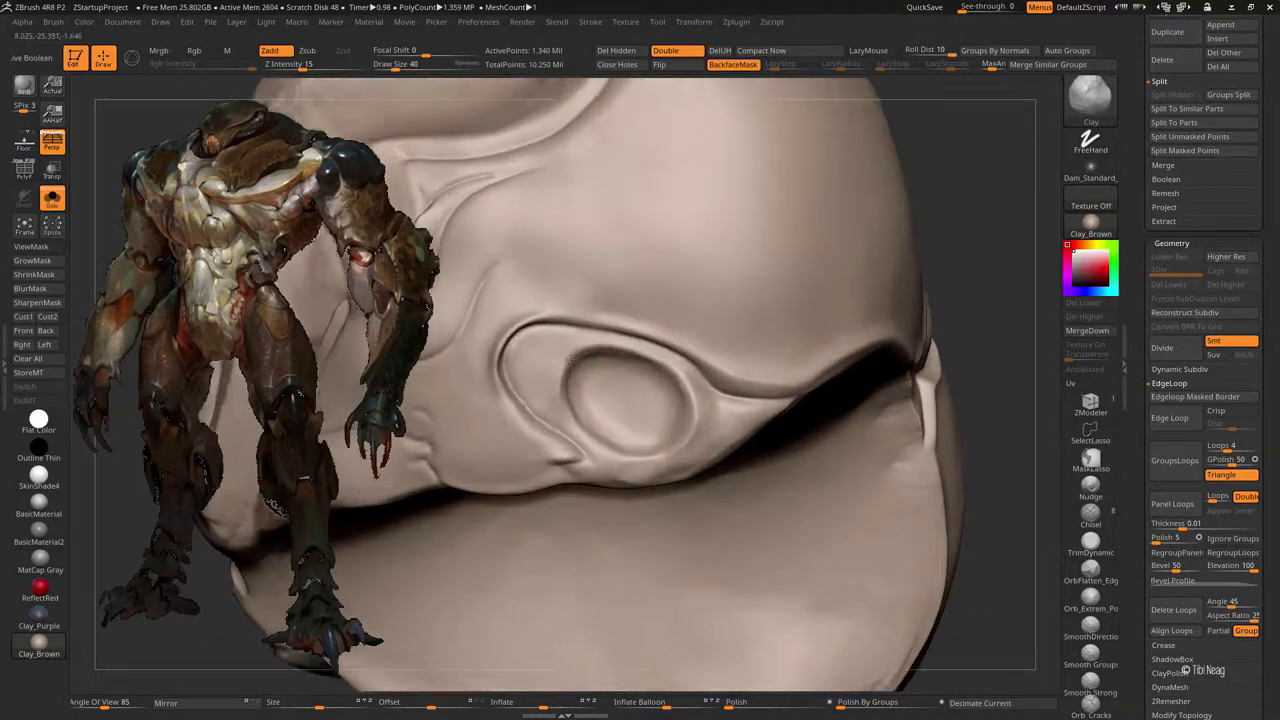
mouse_move(526, 348)
left_mouse_down()
mouse_move(550, 400)
mouse_move(586, 363)
mouse_move(575, 335)
mouse_move(673, 415)
left_mouse_up()
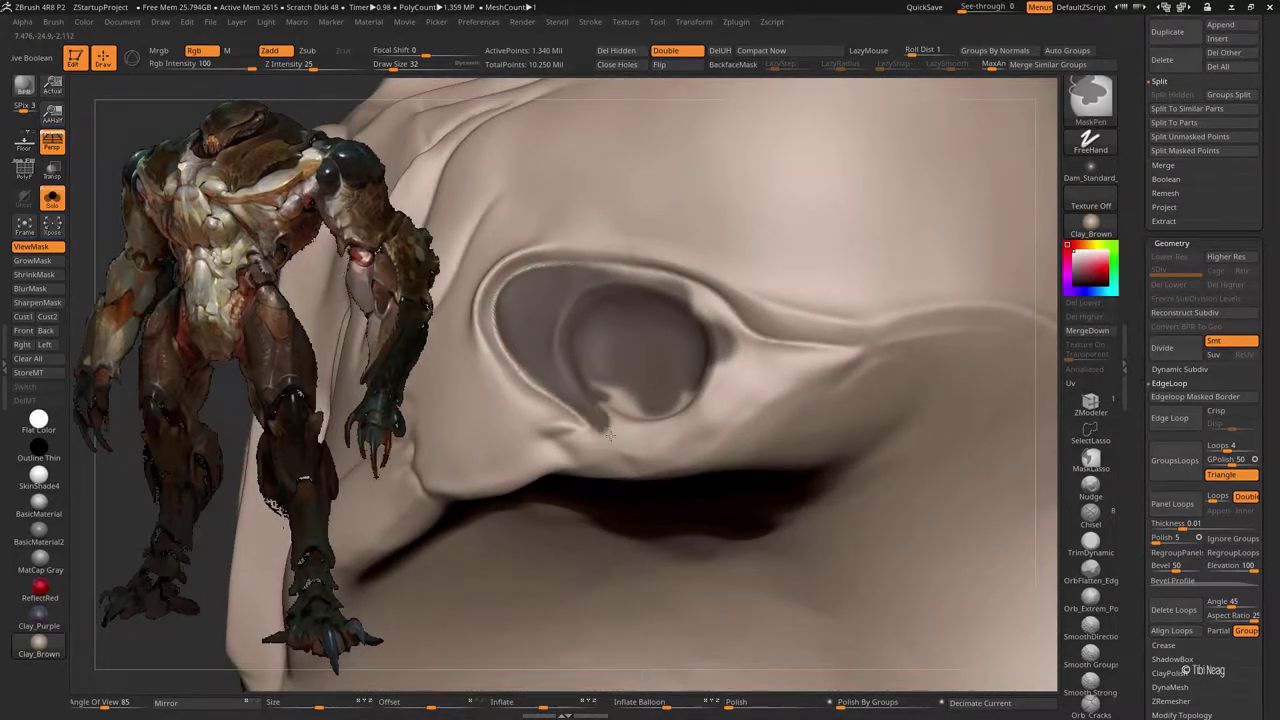
Step: With a finer MaskPen, extend the mask along the lower eyelid into a point
key("[")
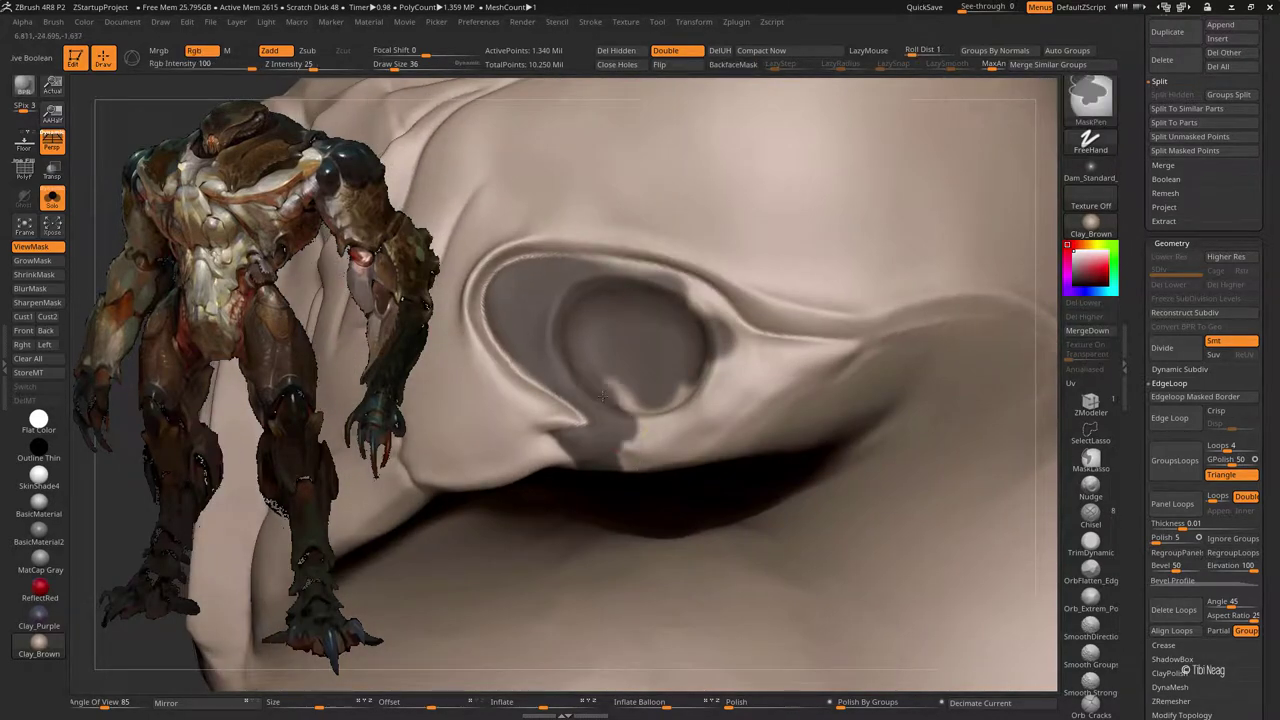
mouse_move(602, 397)
left_mouse_down("ctrl")
mouse_move(720, 410)
mouse_move(835, 350)
left_mouse_up("ctrl")
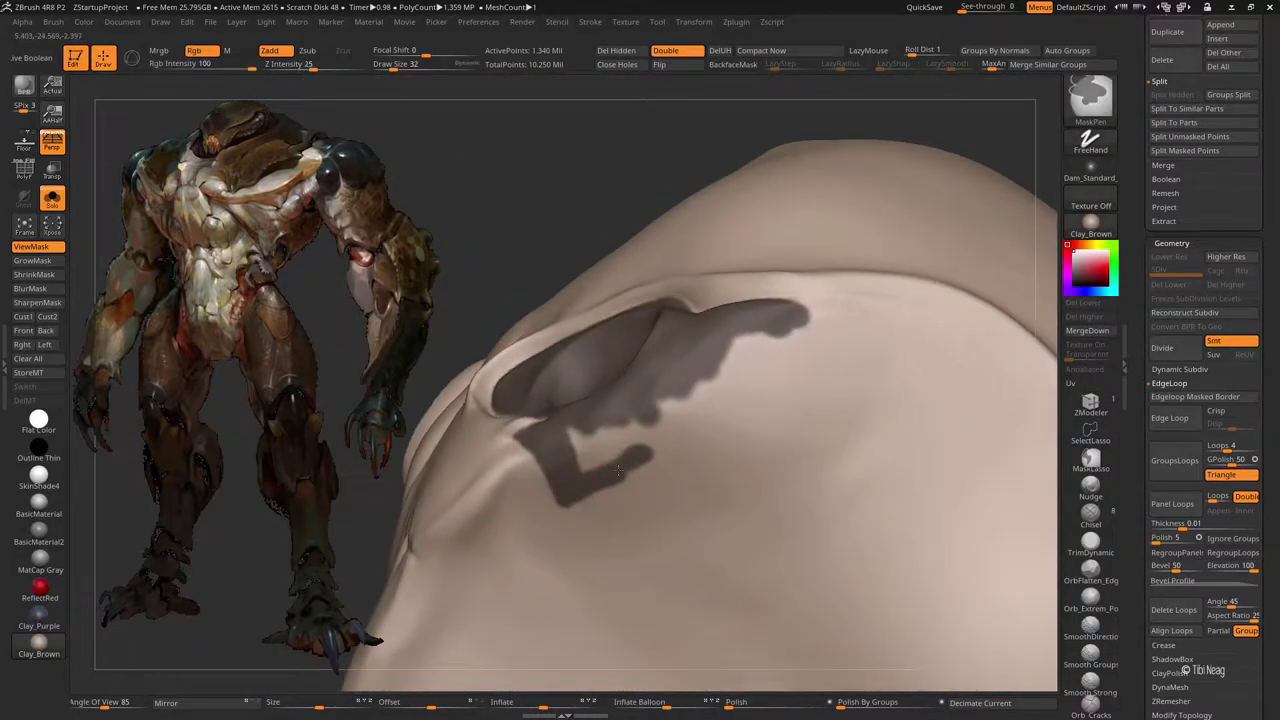
mouse_move(574, 473)
left_mouse_down("ctrl")
mouse_move(765, 360)
mouse_move(830, 340)
left_mouse_up("ctrl")
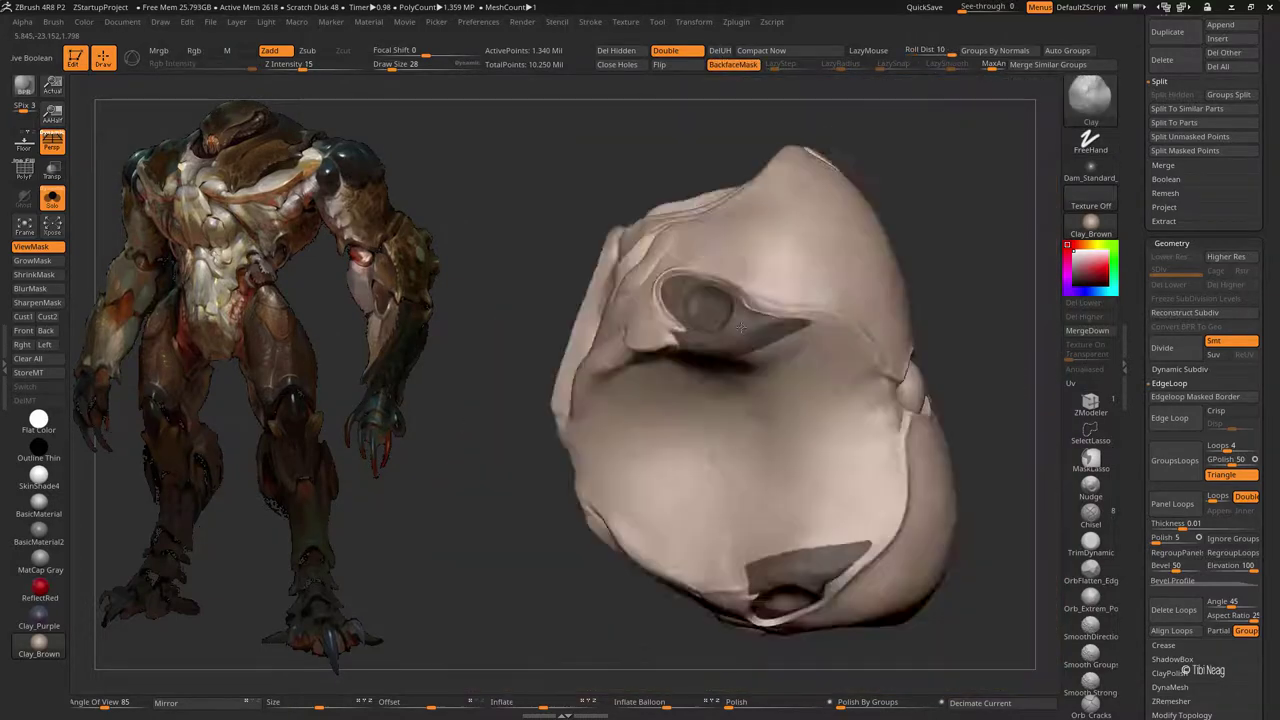
right_click_drag(897, 322, 648, 374)
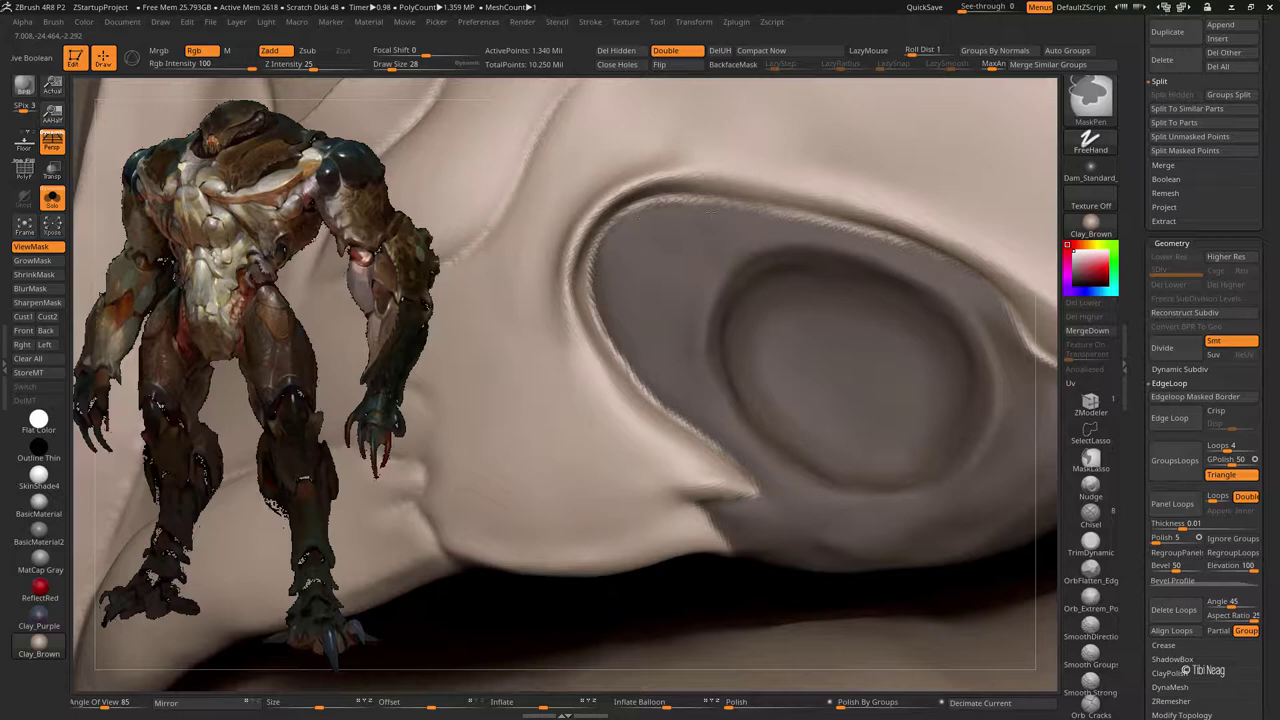
right_click_drag(905, 256, 687, 257)
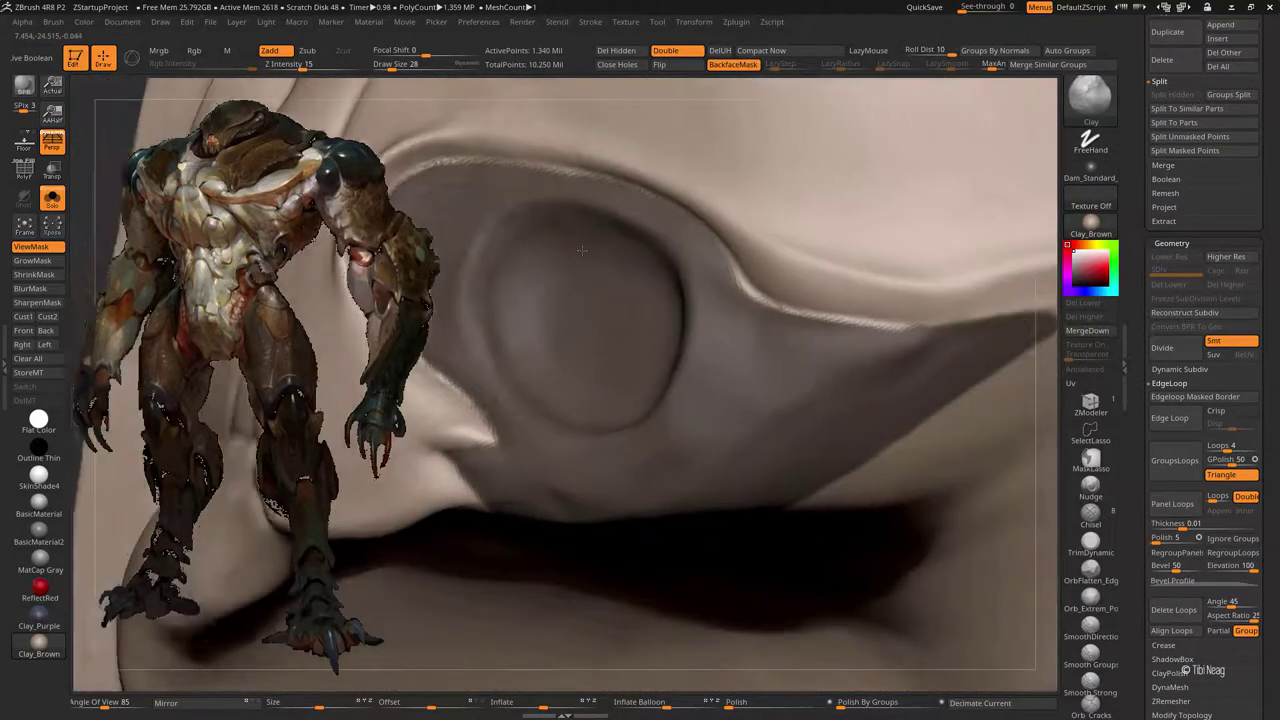
Step: Erase the stray mask patches under the socket, leaving a clean plate shape
key("b")
key("c")
key("l")
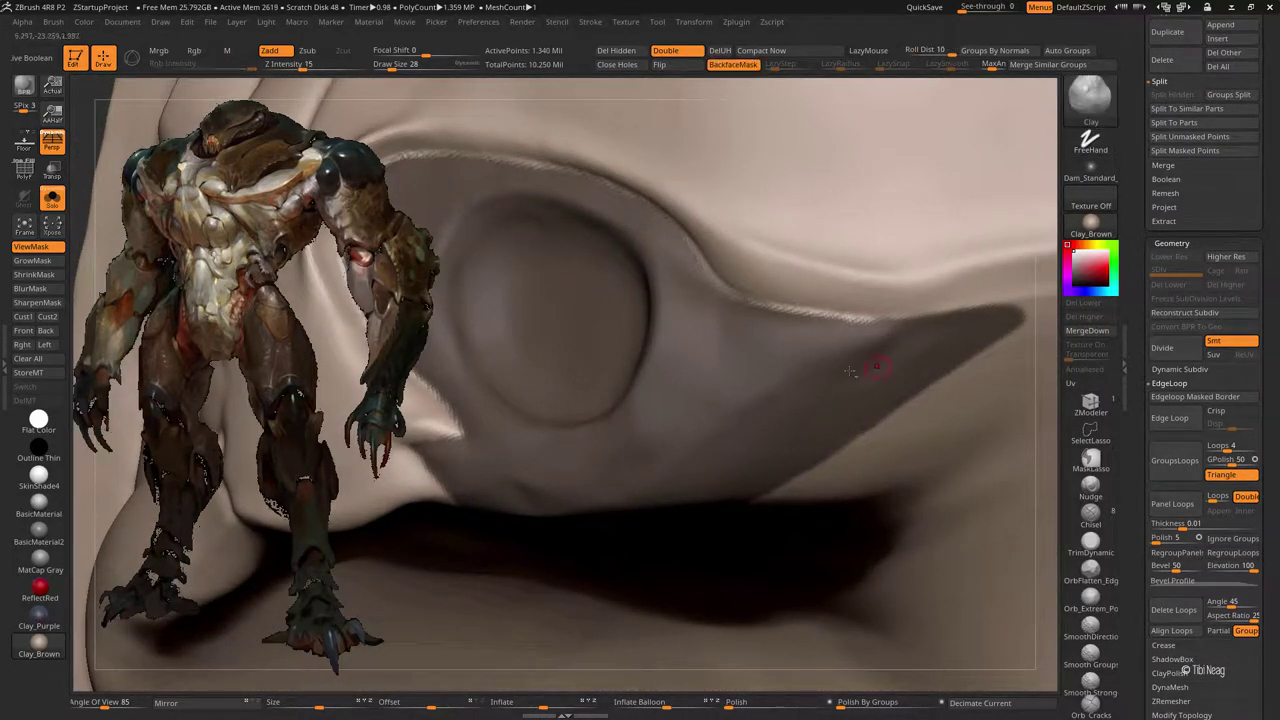
mouse_move(886, 343)
right_mouse_down()
mouse_move(751, 220)
mouse_move(772, 405)
mouse_move(665, 395)
right_mouse_up()
key("ctrl")
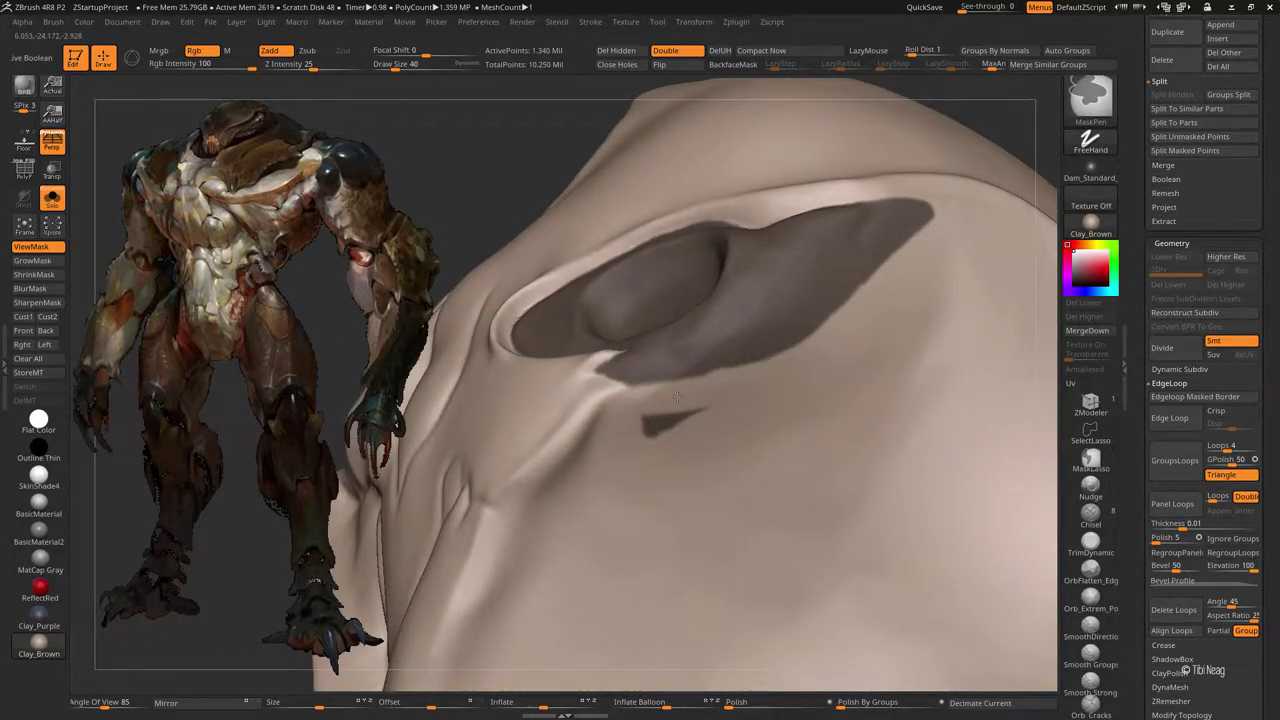
left_click_drag(697, 389, 660, 425, "ctrl+alt")
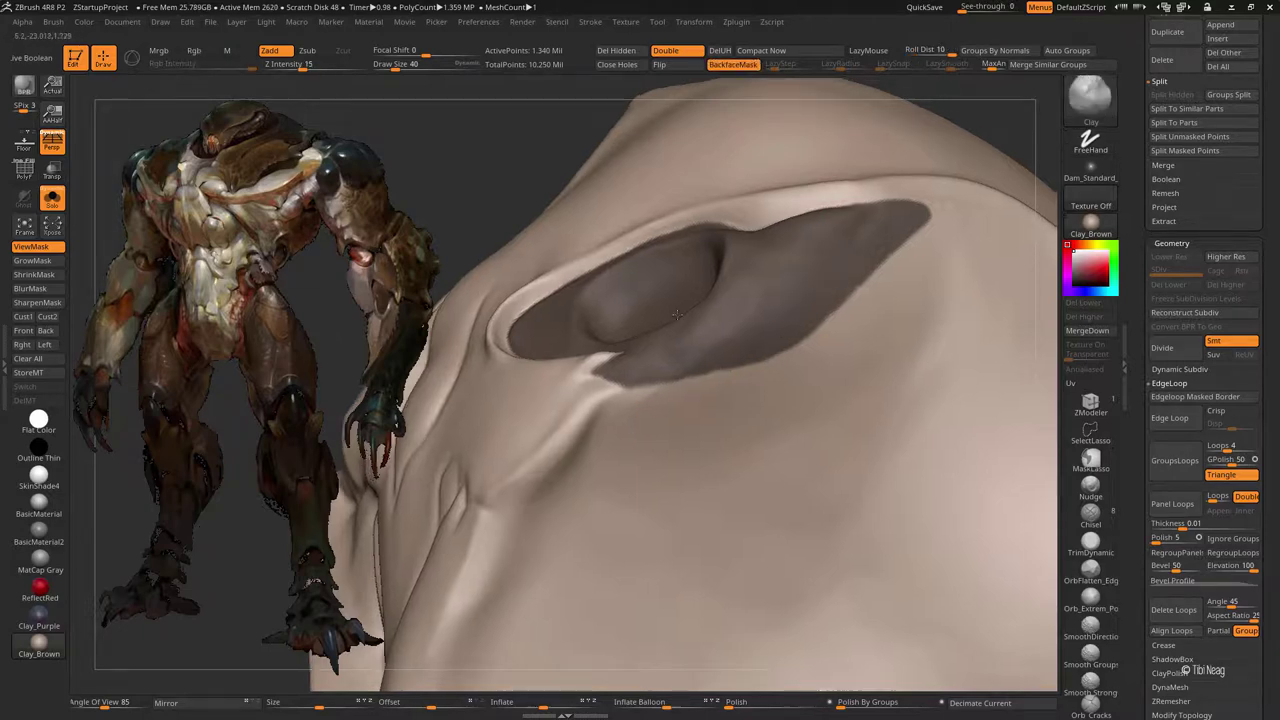
right_click_drag(770, 348, 790, 310)
key("ctrl")
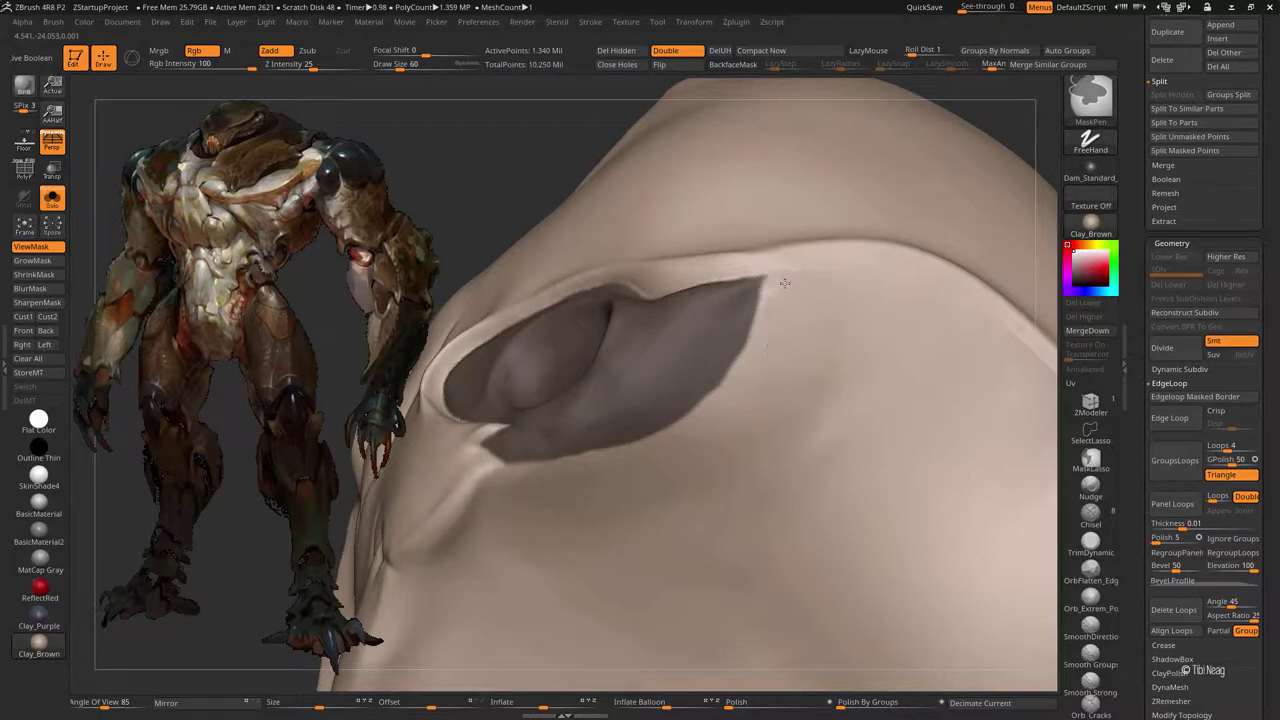
mouse_move(785, 283)
right_mouse_down()
mouse_move(626, 200)
mouse_move(860, 189)
right_mouse_up()
Step: Invert the mask and split it off with Split Masked Points
left_click(860, 189, "ctrl")
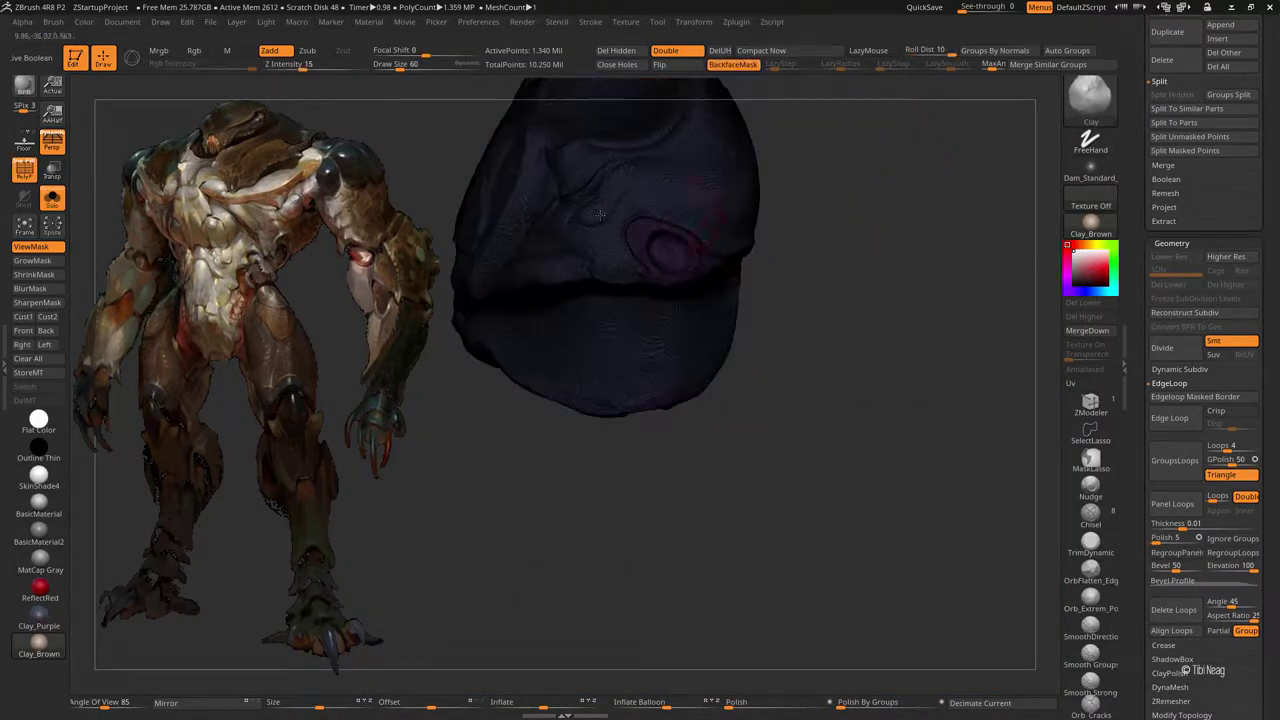
left_click(1186, 108)
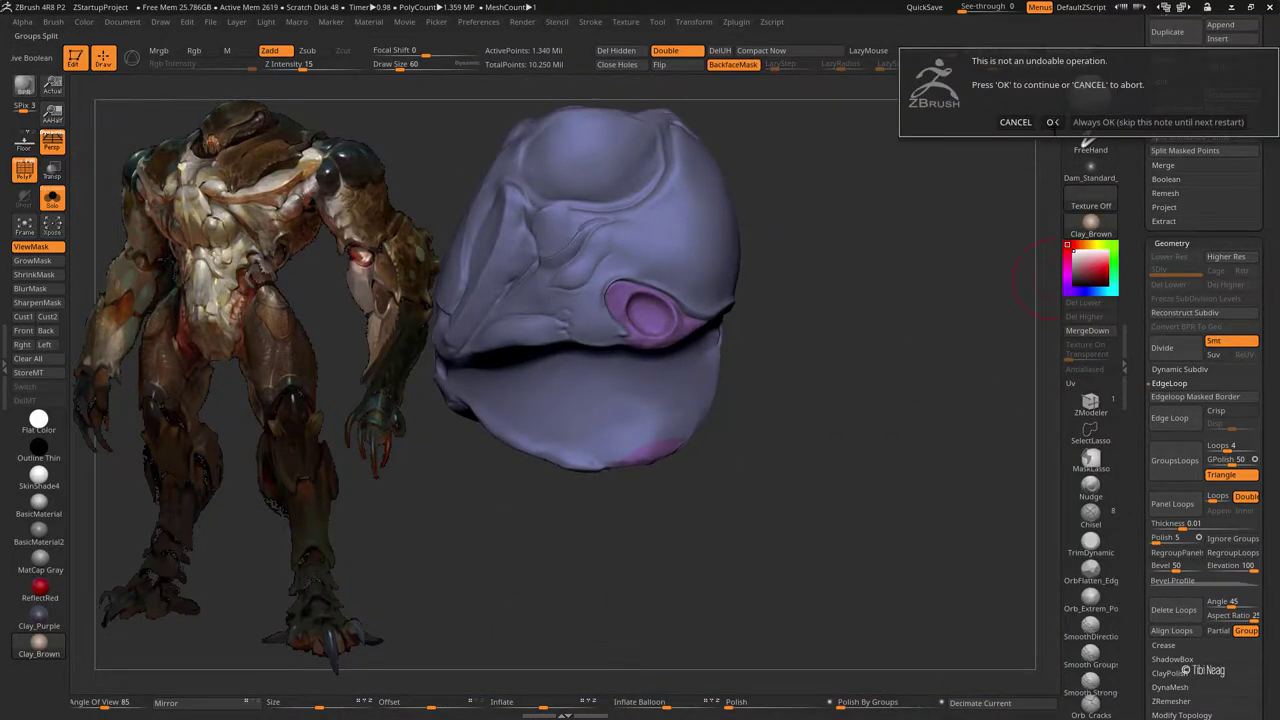
left_click(1053, 121)
left_click_drag(990, 150, 931, 177)
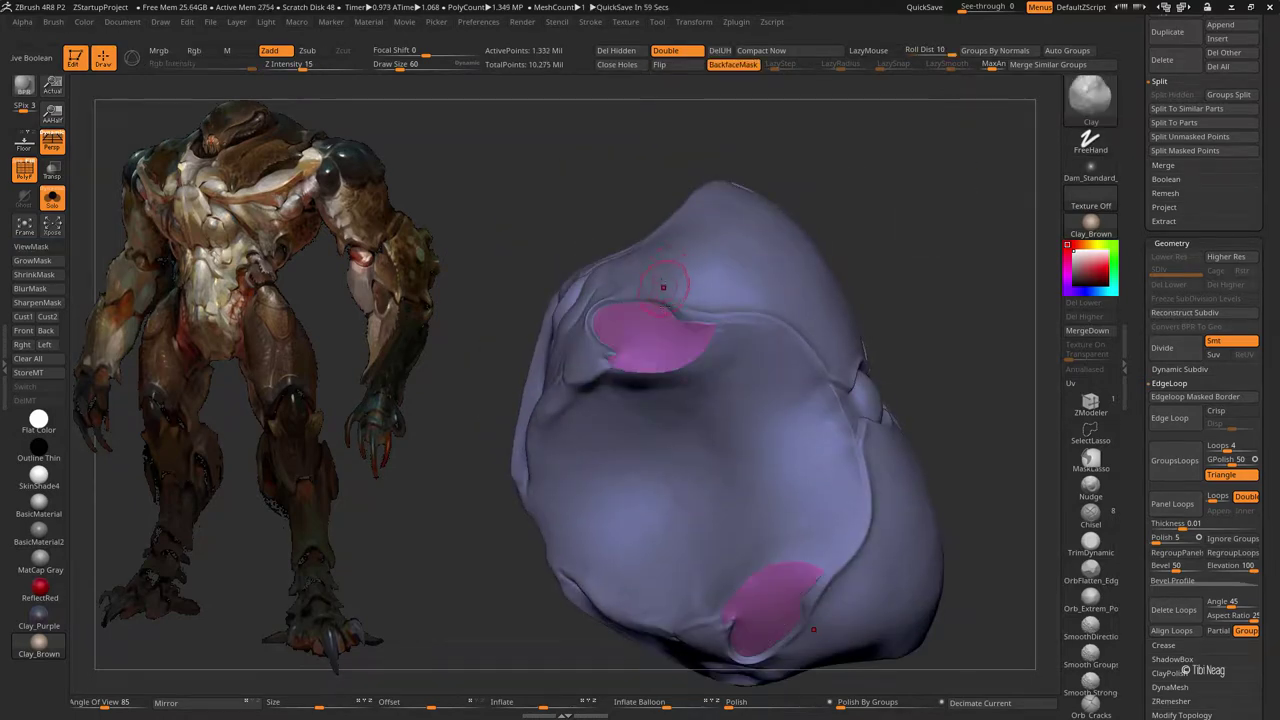
key("ctrl+h")
key("shift+f")
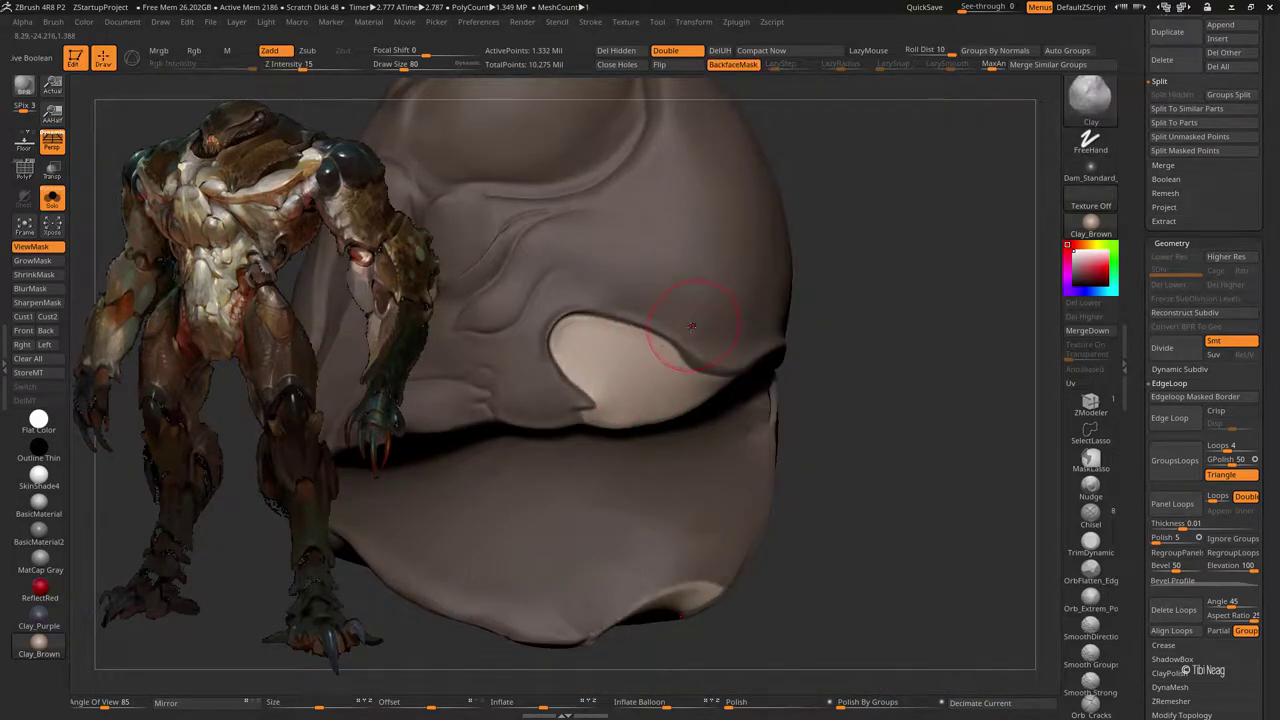
Step: Smooth the patch edge, clear the mask, and select bug_parts_8 in Solo view
key("b")
key("m")
key("v")
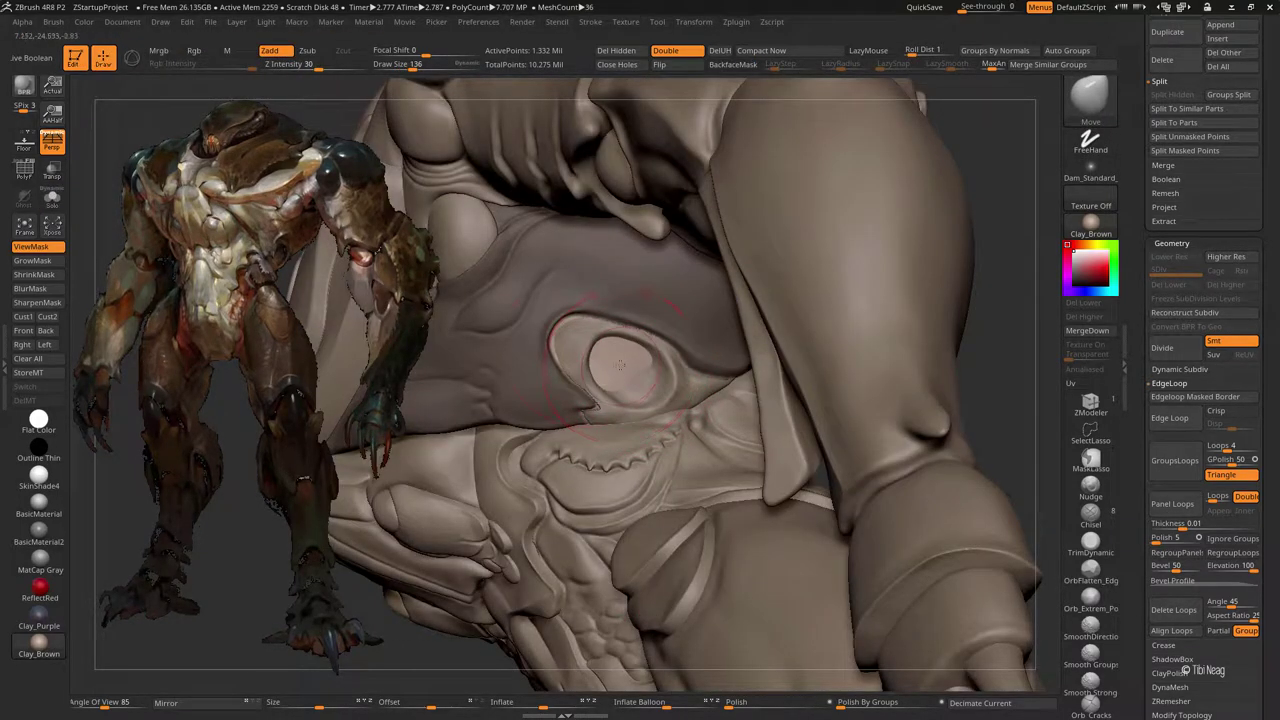
key("ctrl+shift+s")
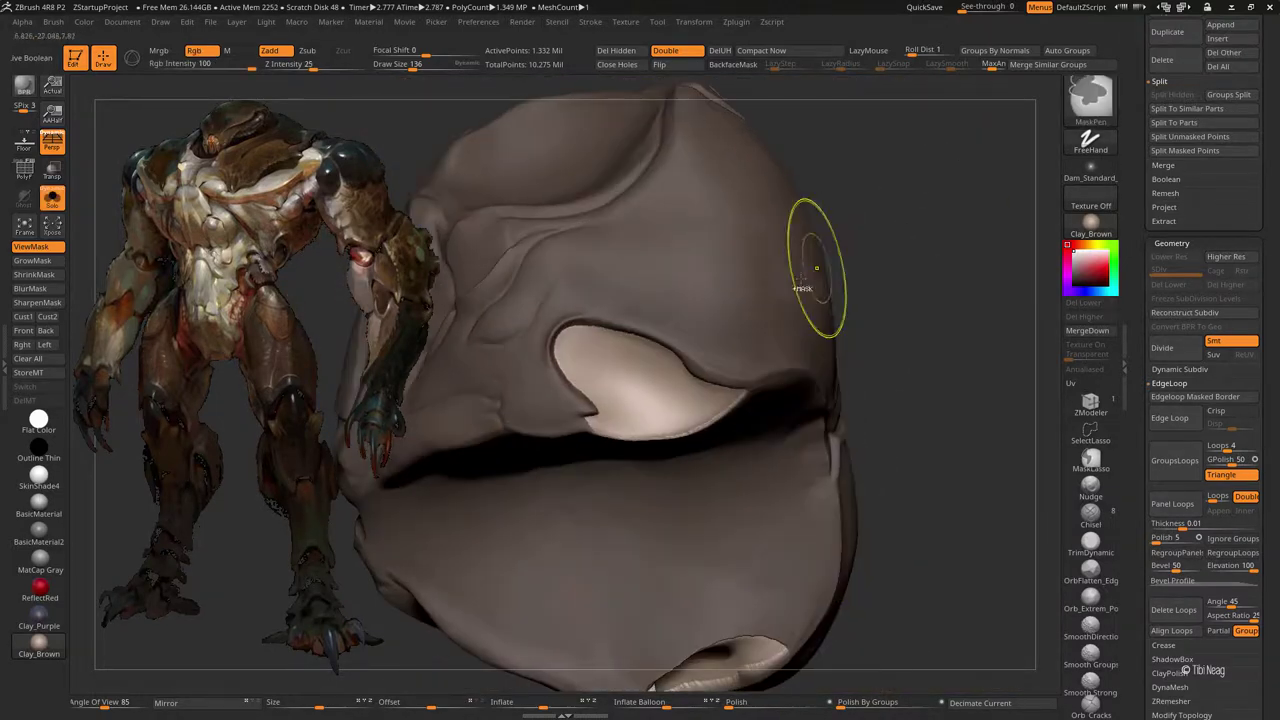
left_click_drag(594, 358, 600, 424, "shift")
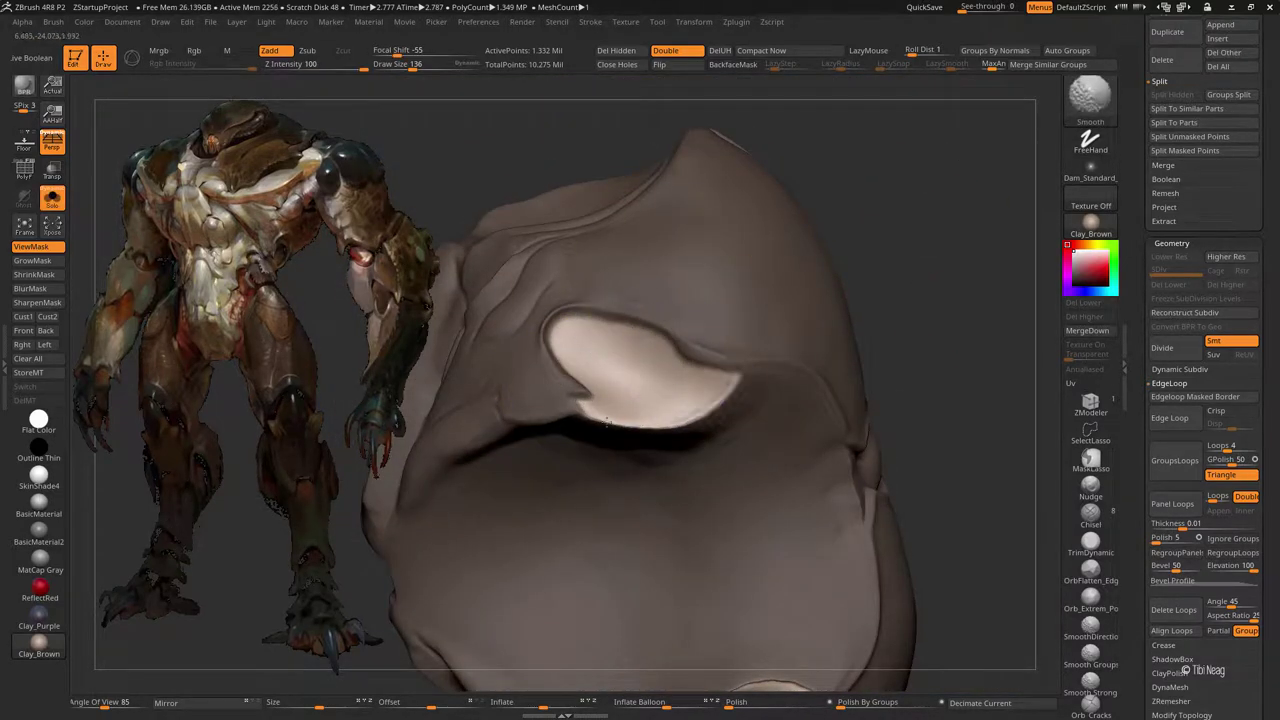
left_click_drag(870, 160, 836, 153, "ctrl")
left_click(614, 286, "alt")
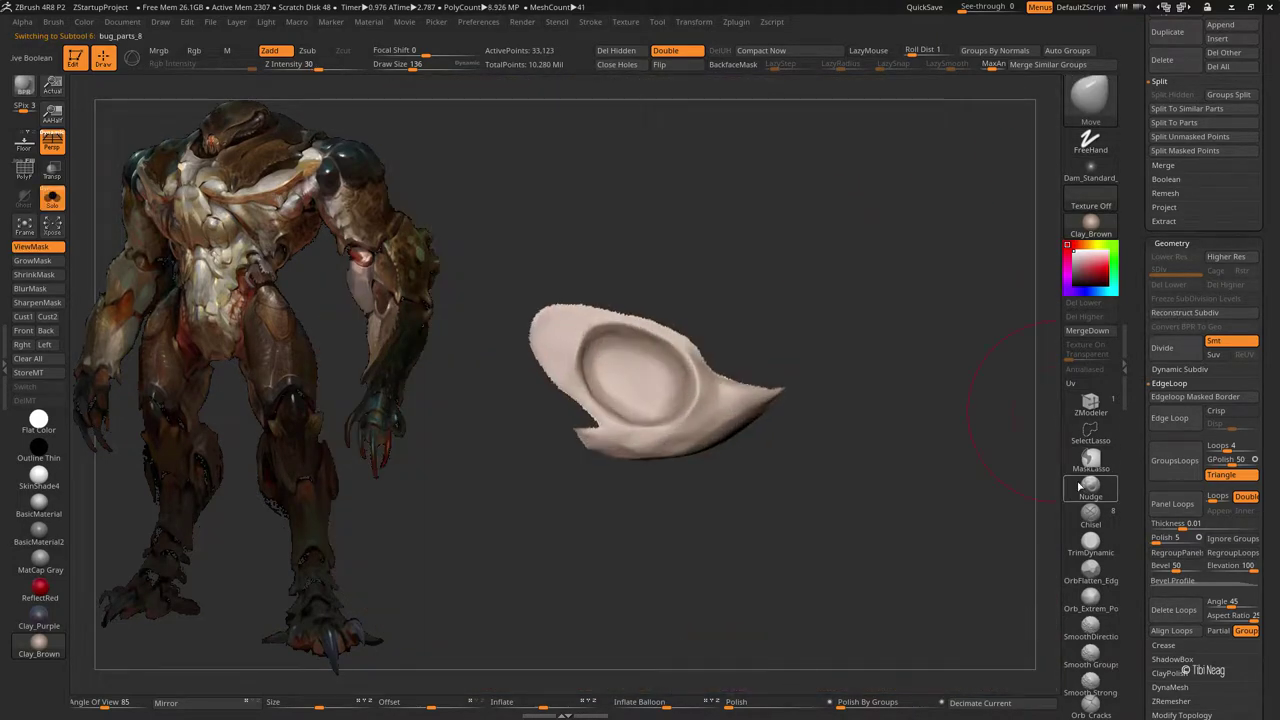
left_click_drag(1000, 487, 677, 503)
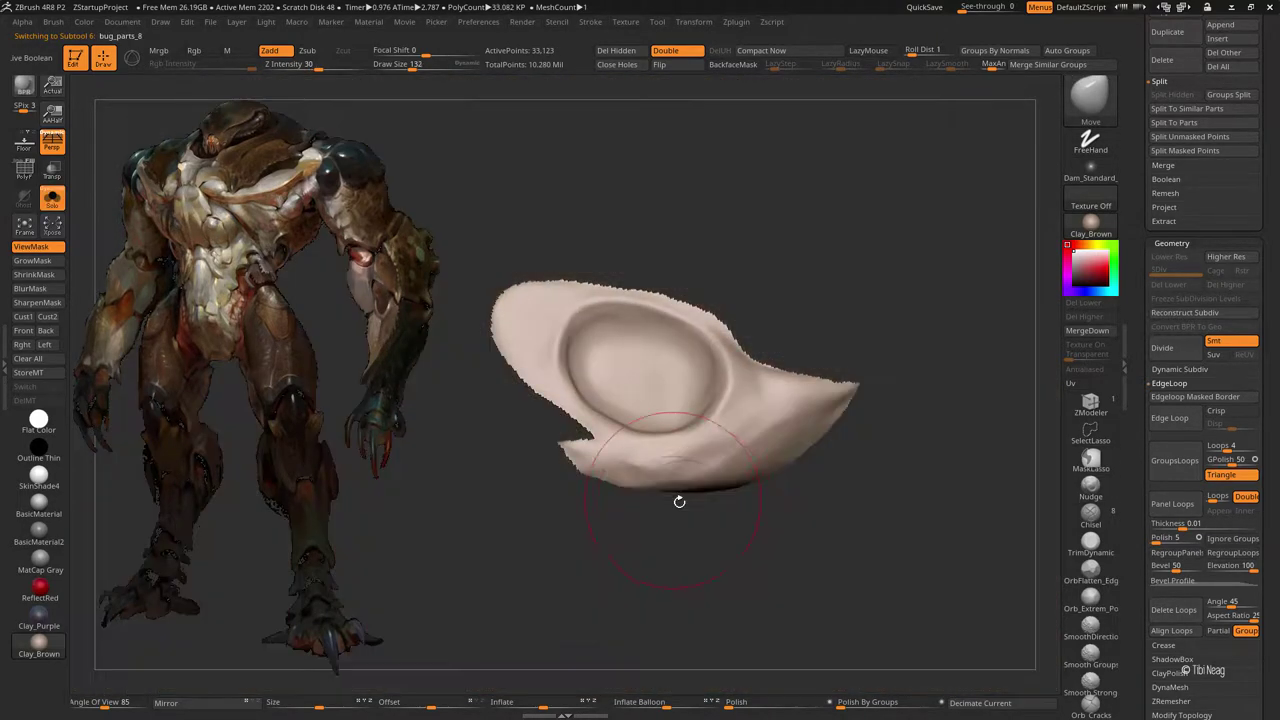
Step: Polish the bug_parts_8 plate with hPolish, stroking from the cup toward the tip
key("b")
key("d")
key("s")
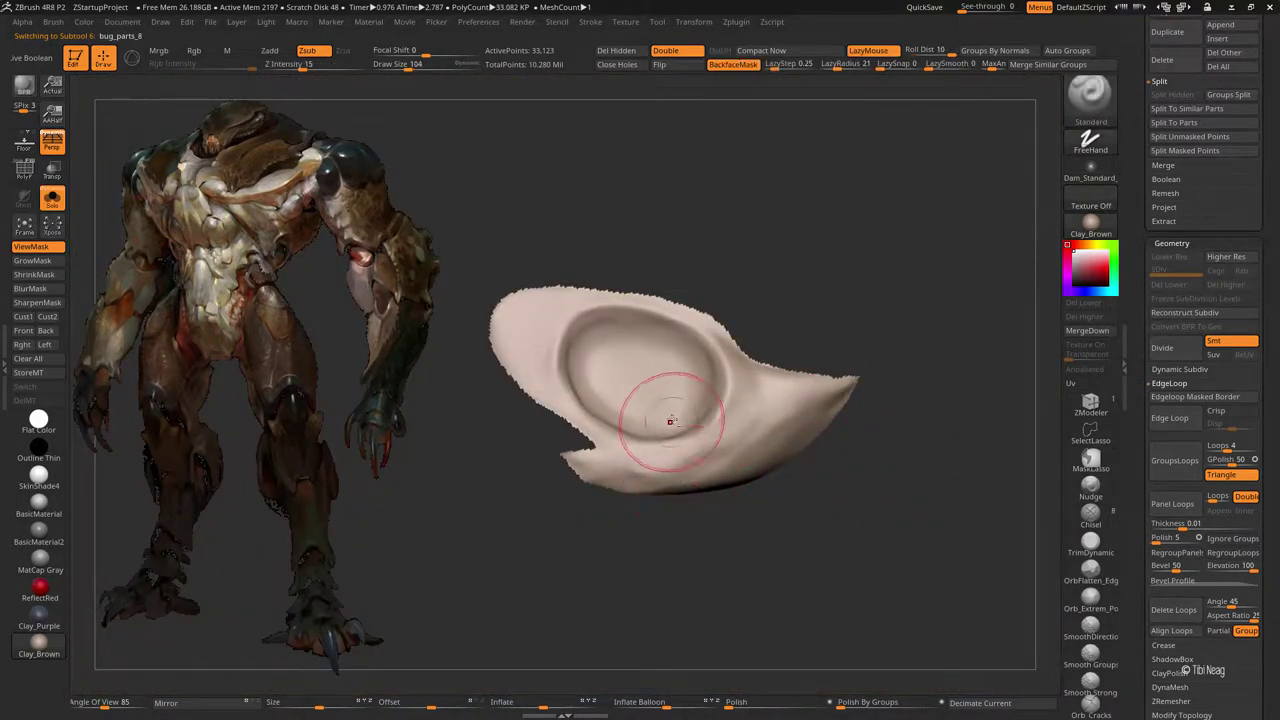
left_click_drag(430, 170, 547, 440)
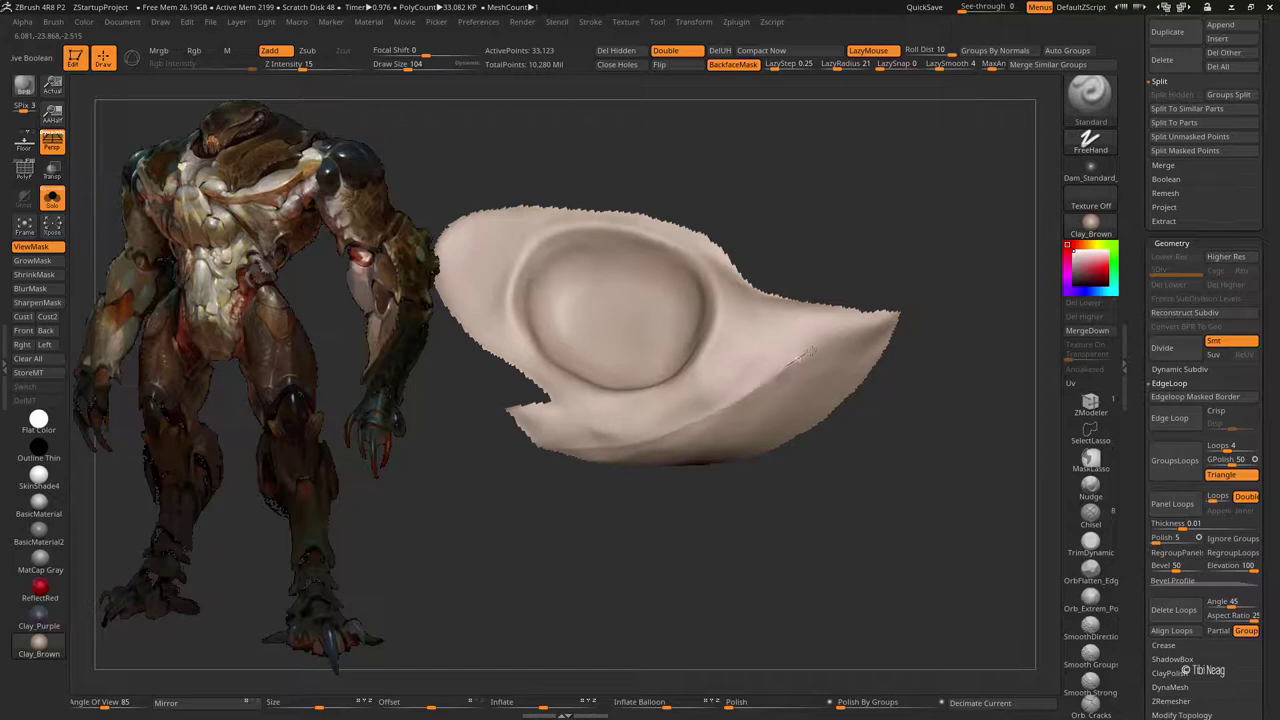
key("b")
key("h")
key("p")
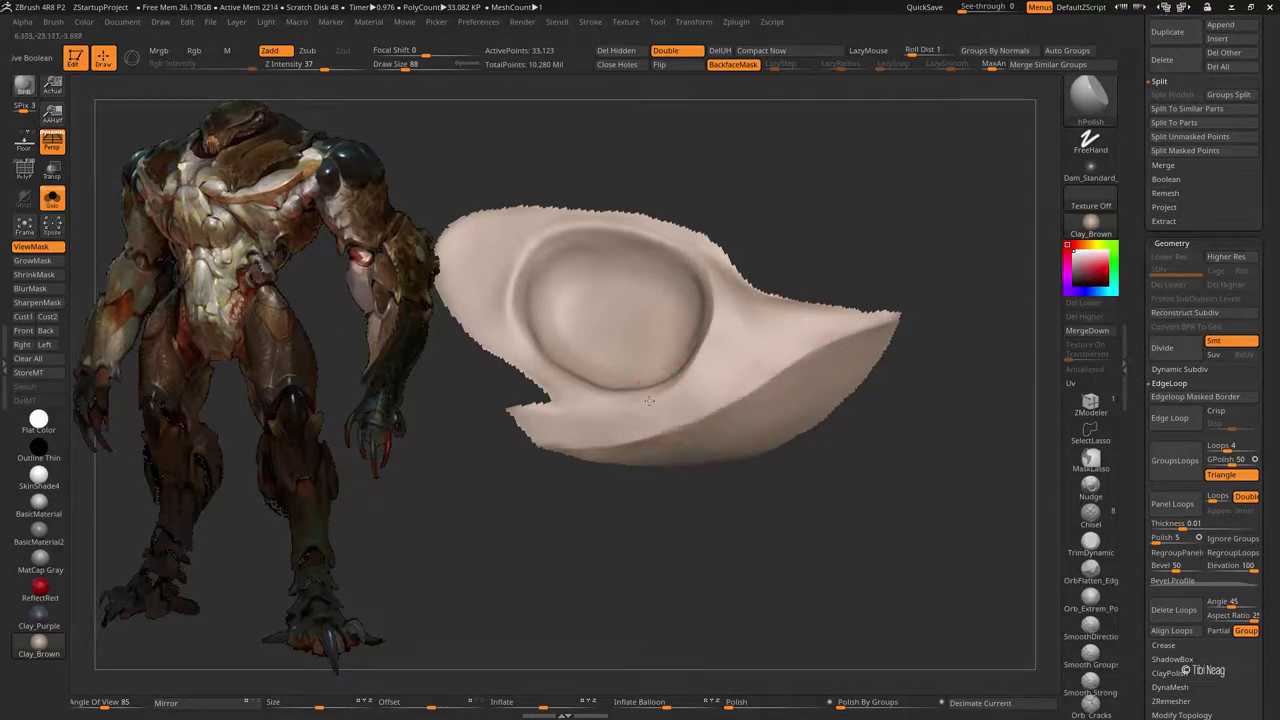
right_click_drag(514, 314, 575, 390)
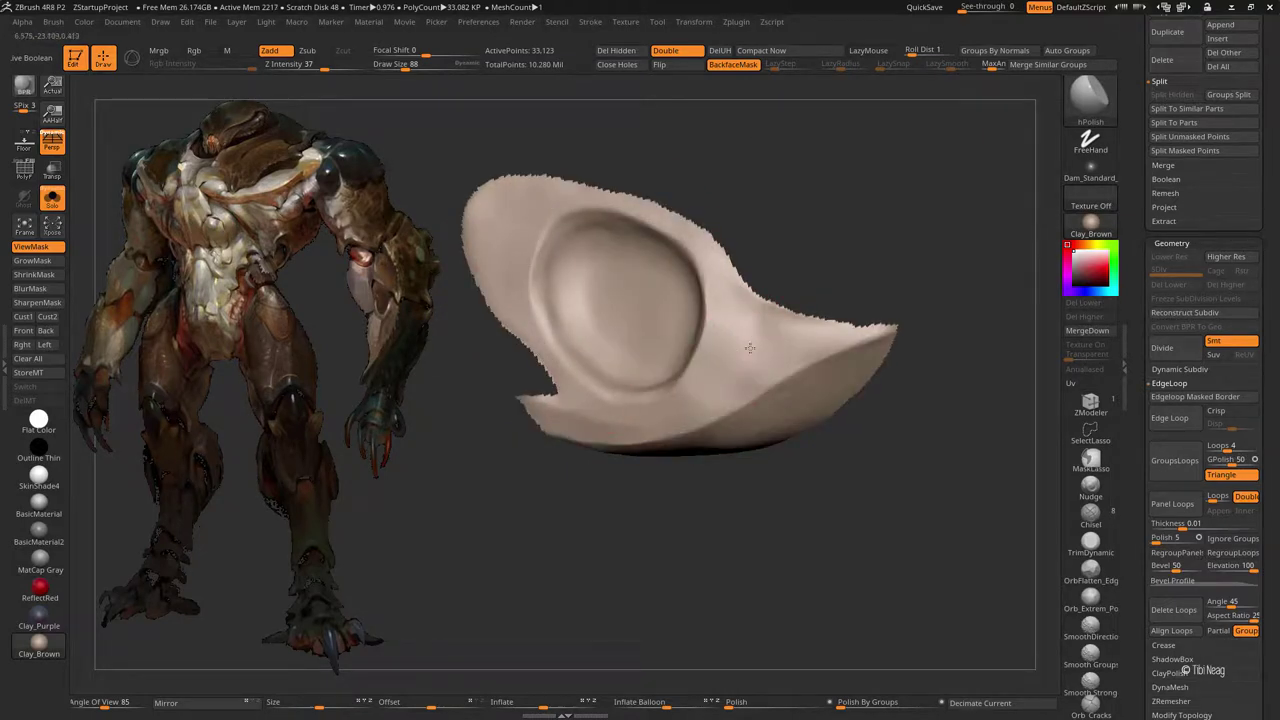
mouse_move(749, 348)
right_mouse_down()
mouse_move(791, 286)
mouse_move(733, 320)
right_mouse_up()
left_click_drag(717, 284, 790, 339)
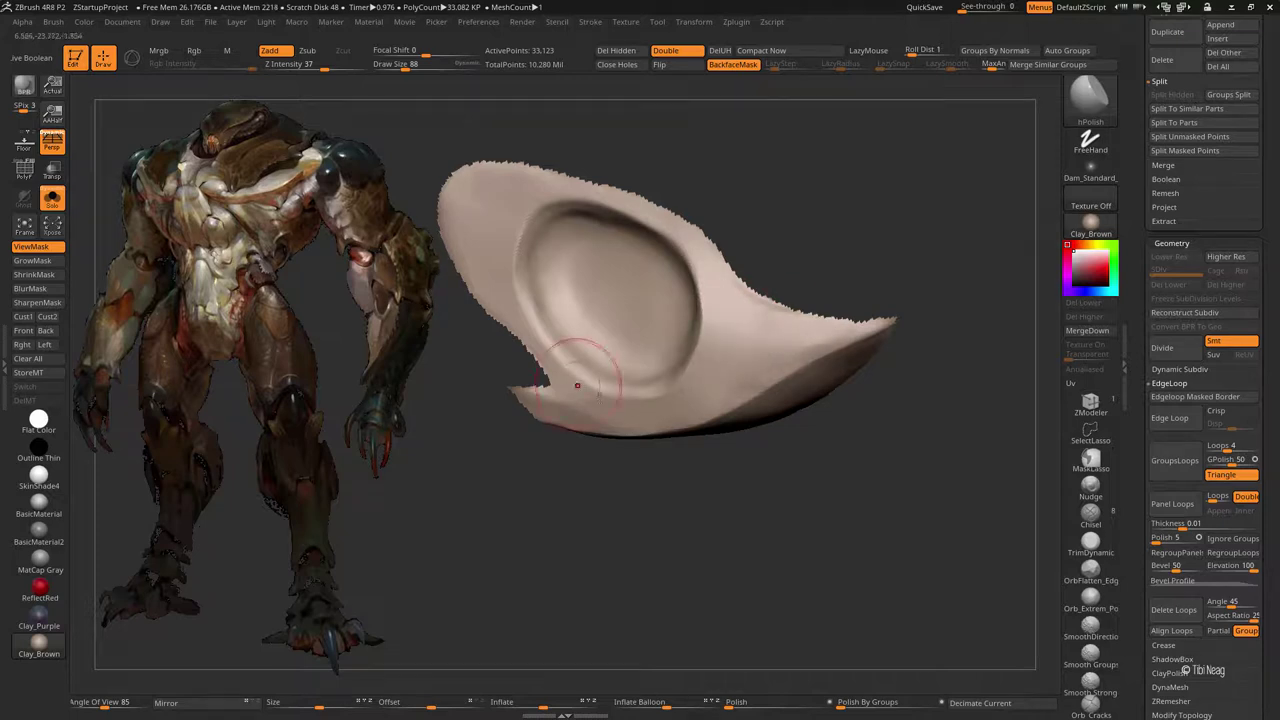
mouse_move(672, 392)
right_mouse_down()
mouse_move(846, 229)
mouse_move(634, 380)
right_mouse_up()
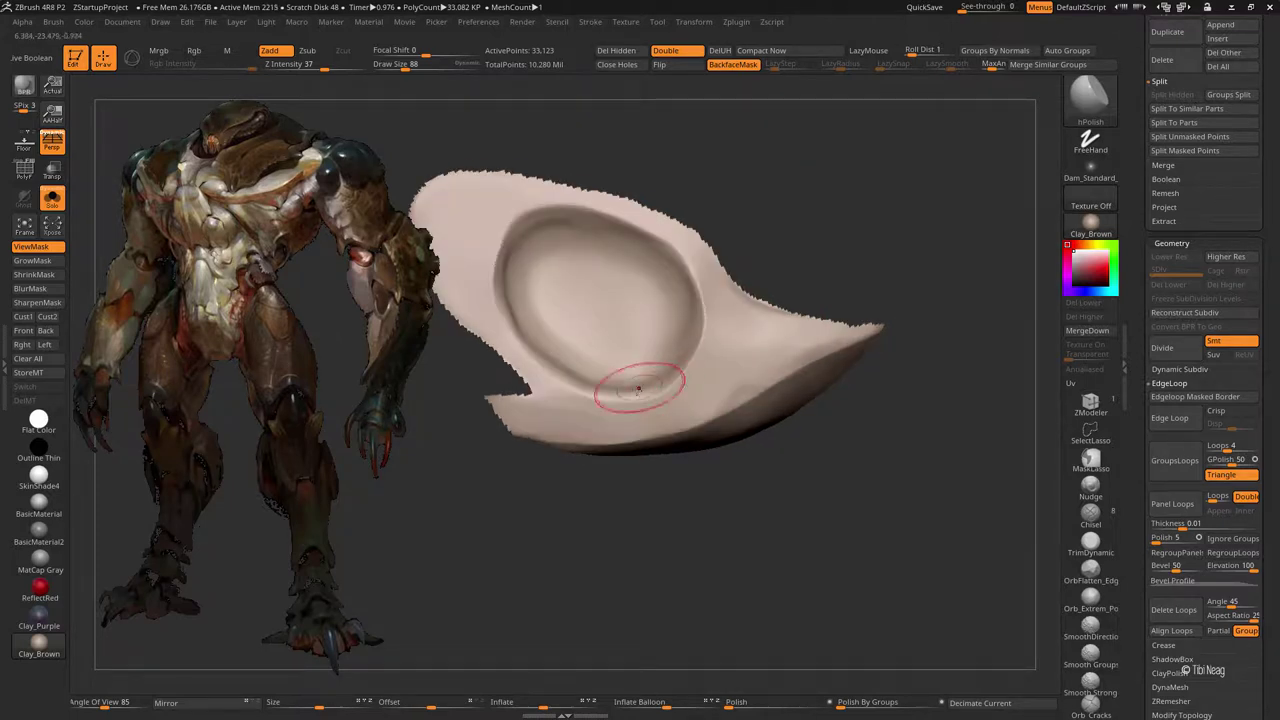
key("b")
key("m")
key("v")
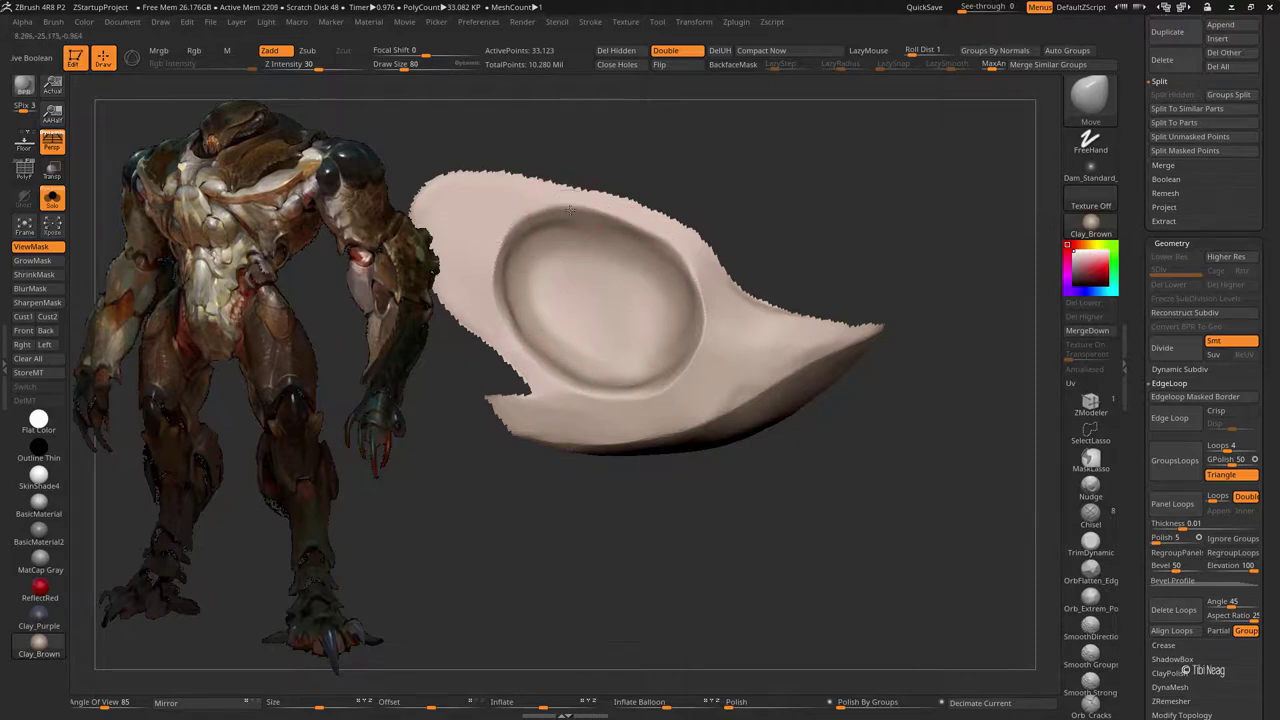
Step: Add GroupsLoops and Panel Loops to thicken bug_parts_8 into a 0.43396 solid panel
left_click(1178, 471)
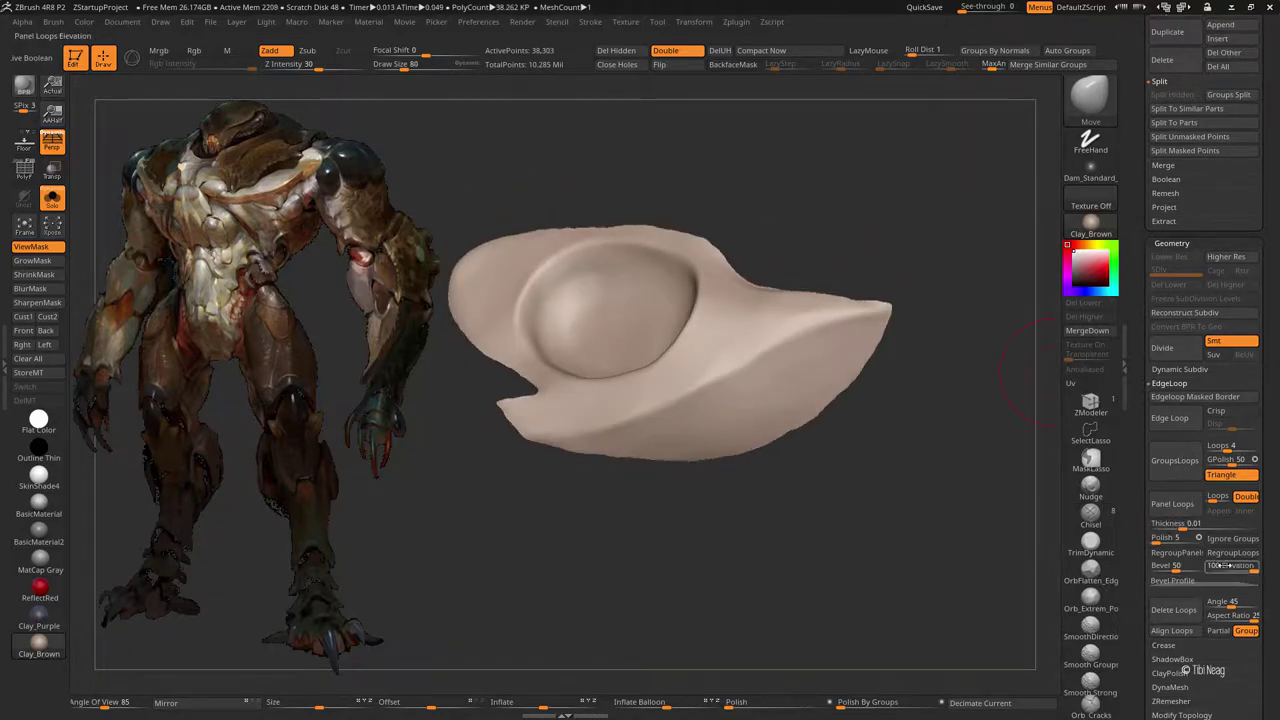
left_click(1172, 504)
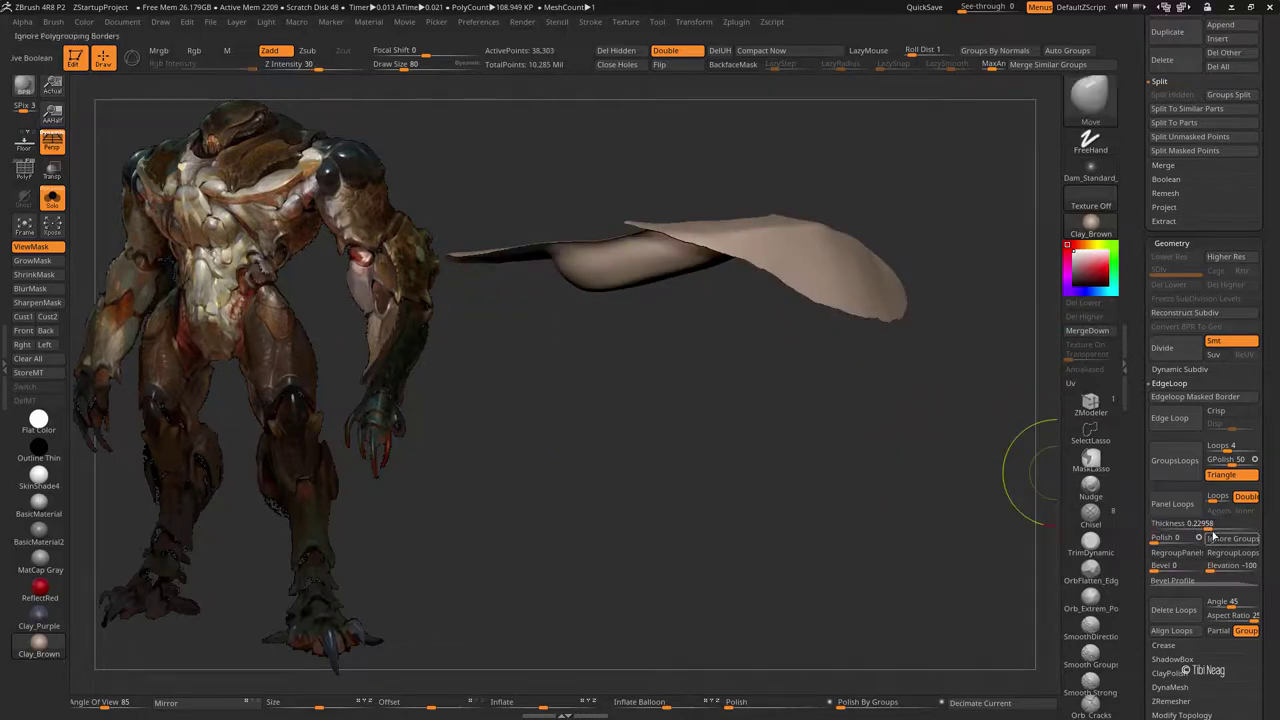
mouse_move(900, 414)
right_mouse_down()
mouse_move(969, 497)
mouse_move(814, 543)
mouse_move(729, 586)
mouse_move(640, 560)
mouse_move(757, 544)
right_mouse_up()
mouse_move(771, 180)
right_mouse_down()
mouse_move(660, 318)
mouse_move(734, 451)
mouse_move(709, 343)
right_mouse_up()
Step: Solo the shell and pull its top edge upward with the Move brush
key("b")
key("m")
key("v")
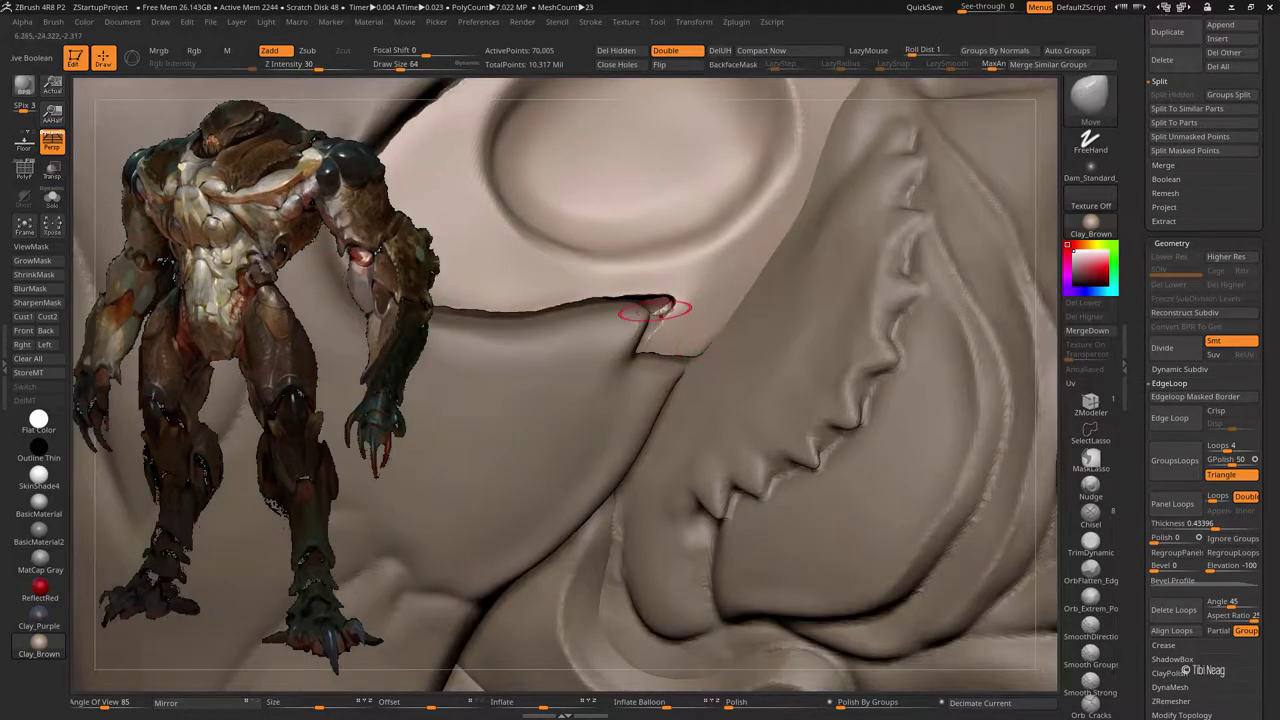
mouse_move(666, 306)
right_mouse_down("alt")
mouse_move(613, 278)
mouse_move(562, 311)
mouse_move(657, 329)
mouse_move(700, 365)
mouse_move(657, 314)
right_mouse_up("alt")
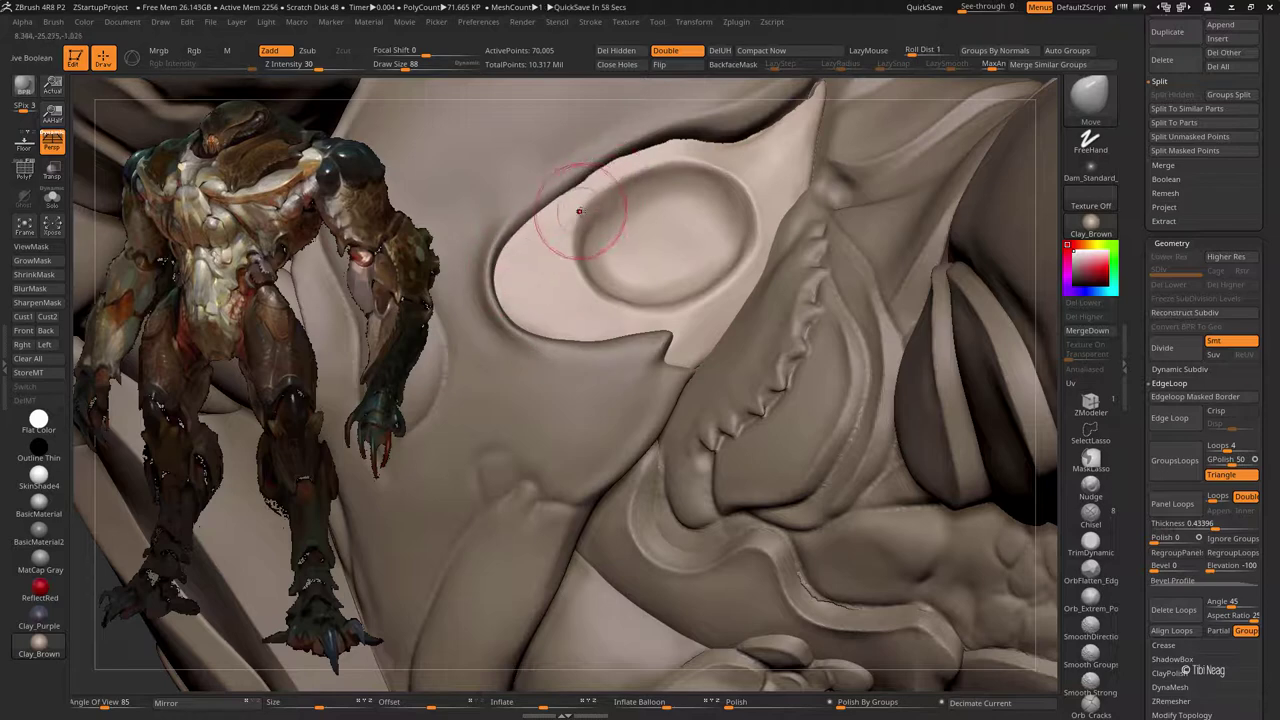
key("alt+shift+s")
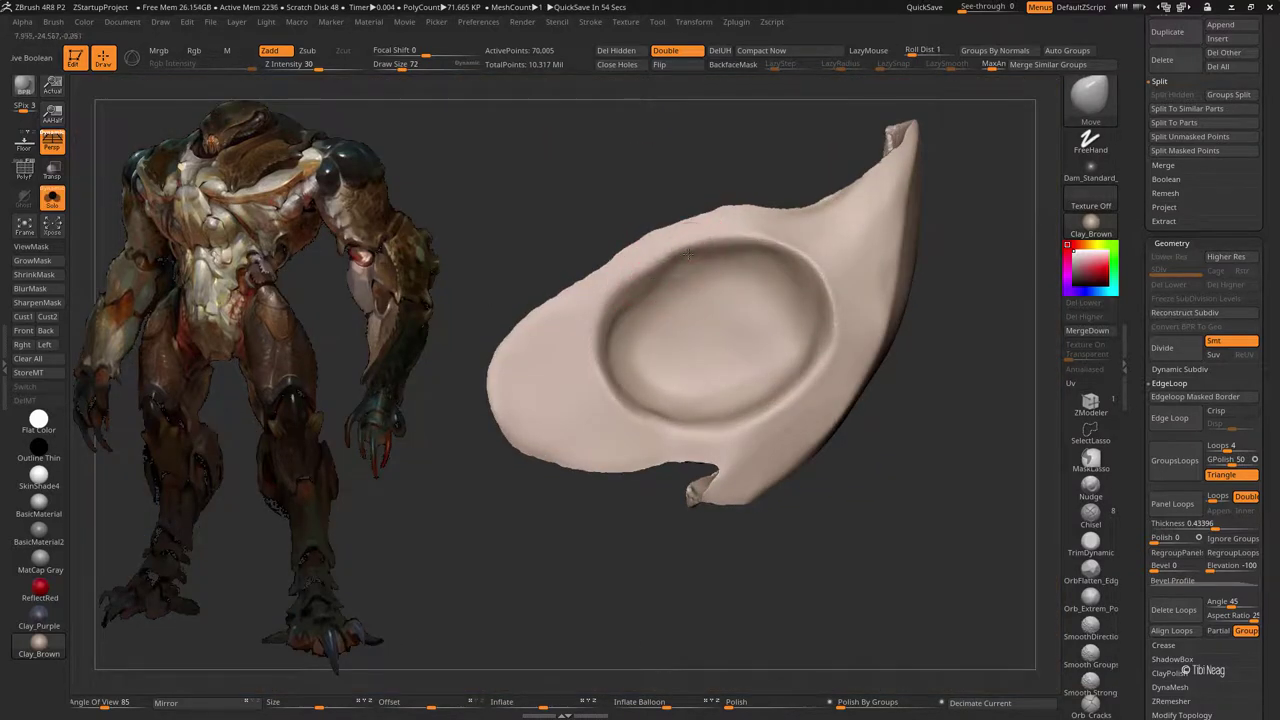
right_click_drag(571, 258, 573, 278, "alt")
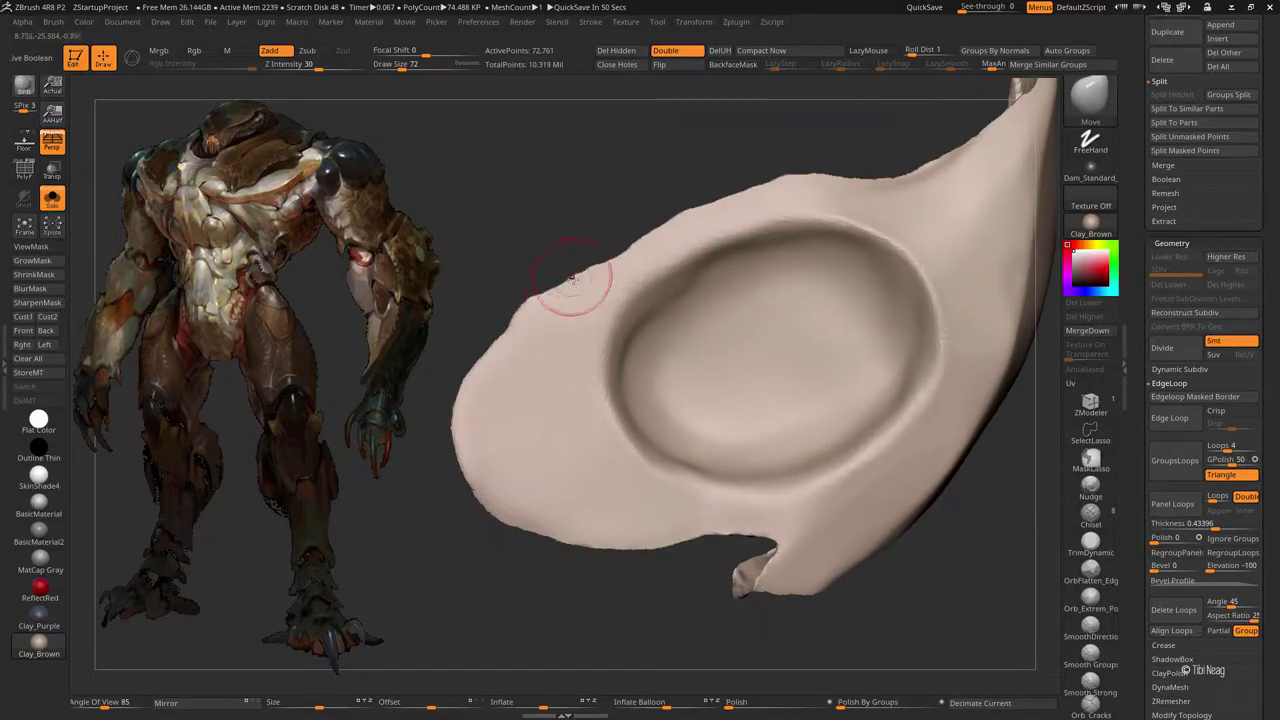
left_click_drag(589, 262, 611, 208)
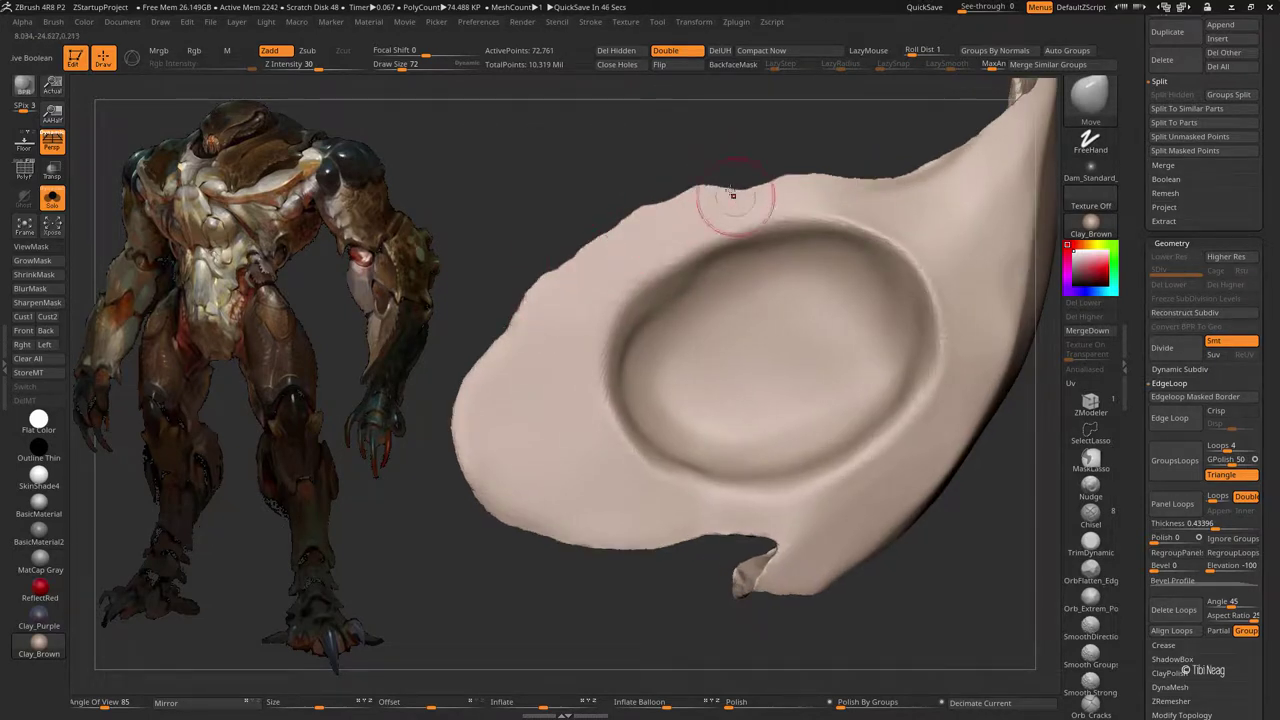
left_click_drag(811, 149, 690, 197)
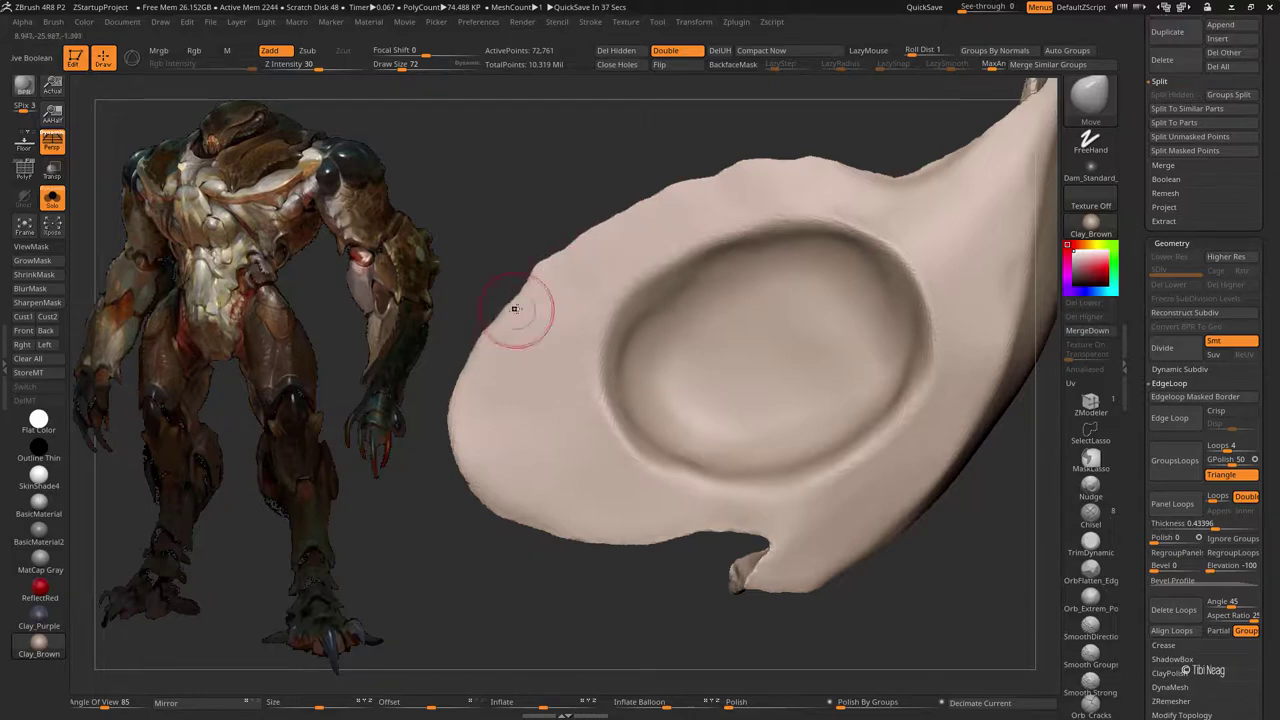
Step: Build up the shell's dome slightly with the Clay brush
mouse_move(515, 308)
right_mouse_down()
mouse_move(883, 189)
mouse_move(779, 194)
mouse_move(593, 297)
right_mouse_up()
key("b")
key("c")
key("l")
left_click_drag(600, 295, 850, 385)
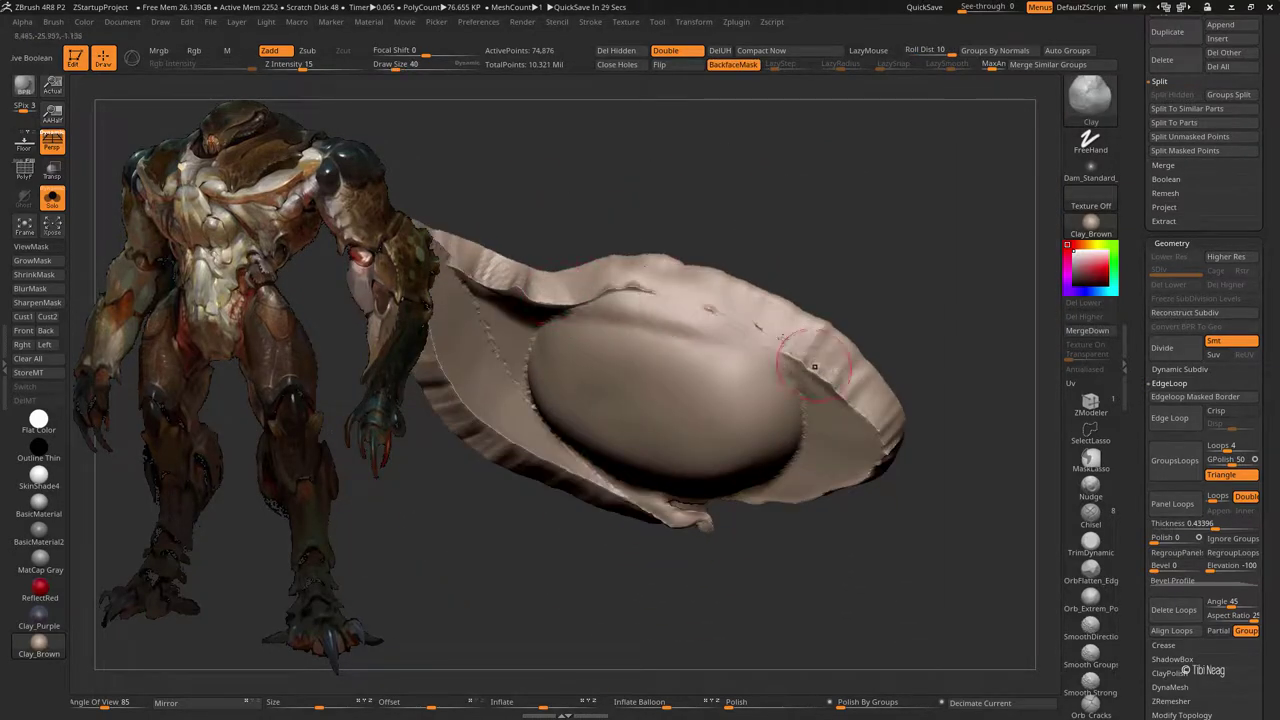
mouse_move(850, 385)
right_mouse_down("alt")
mouse_move(787, 147)
mouse_move(893, 378)
right_mouse_up("alt")
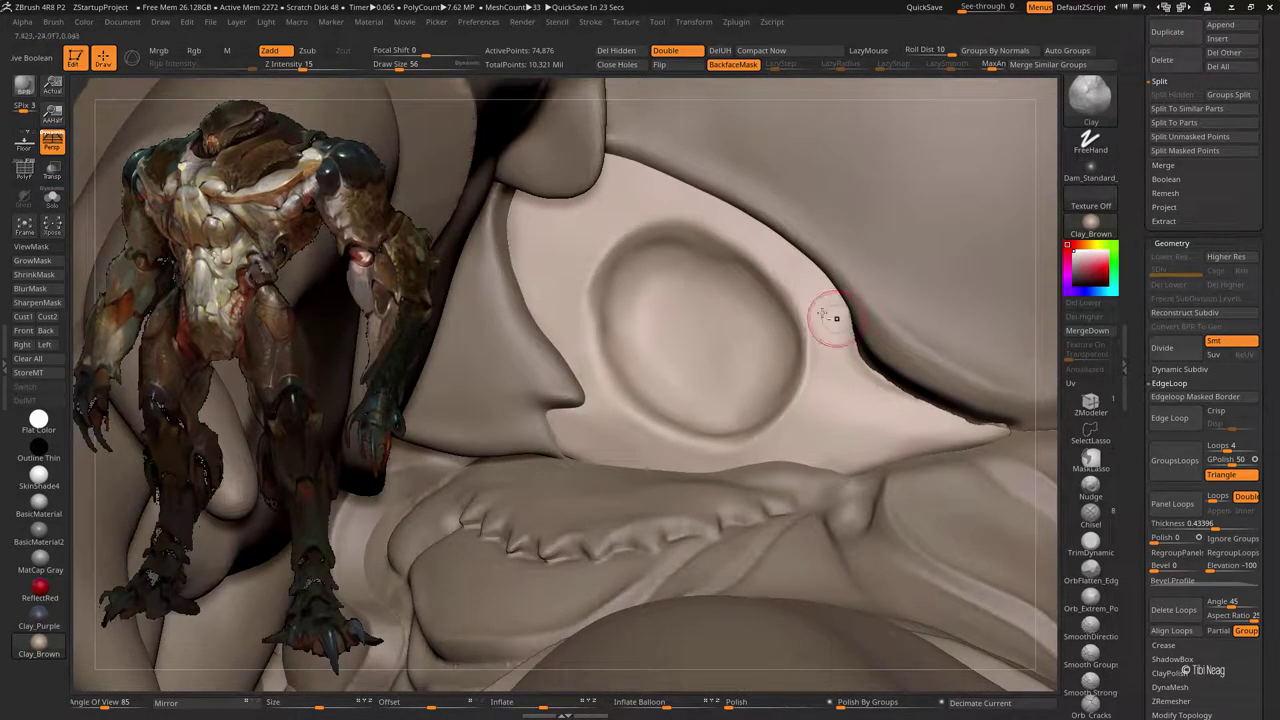
mouse_move(836, 318)
right_mouse_down()
mouse_move(757, 257)
mouse_move(784, 331)
mouse_move(809, 345)
right_mouse_up()
Step: Pull the ridge edge down-left and push the ridge tip's upper edge down with Move
key("b")
key("m")
key("v")
left_click_drag(840, 343, 813, 358)
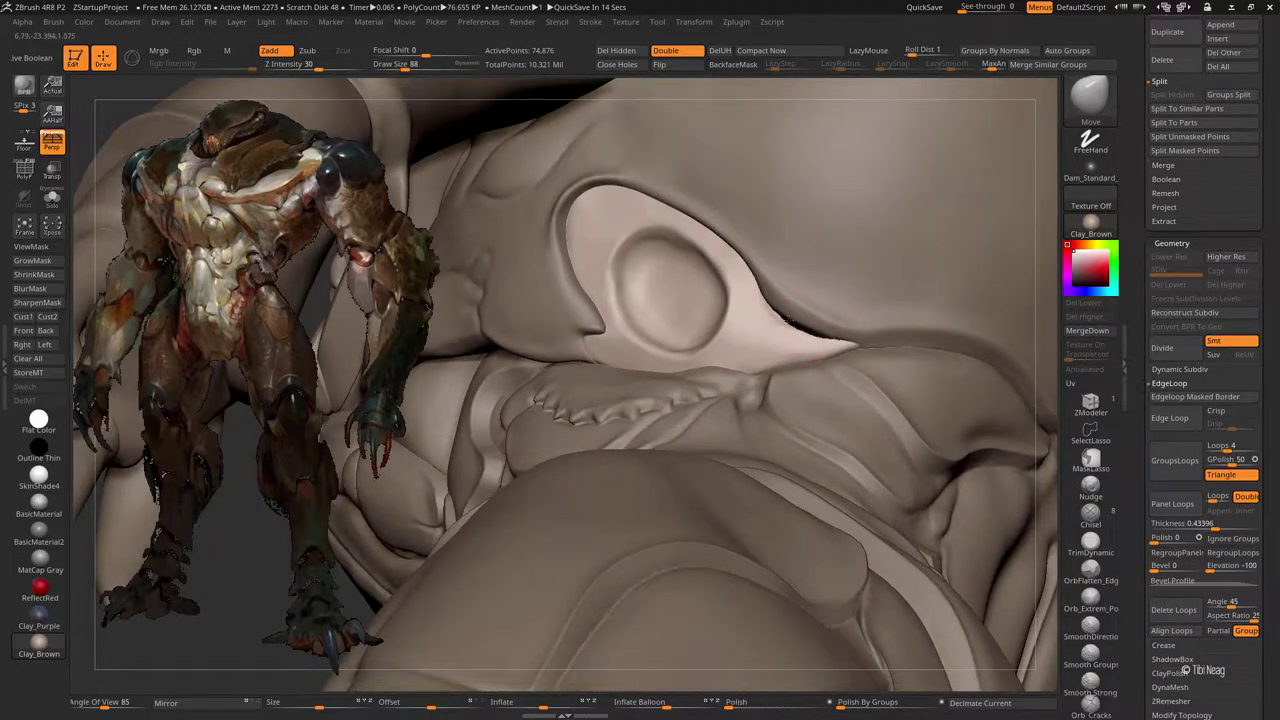
left_click_drag(800, 300, 793, 327)
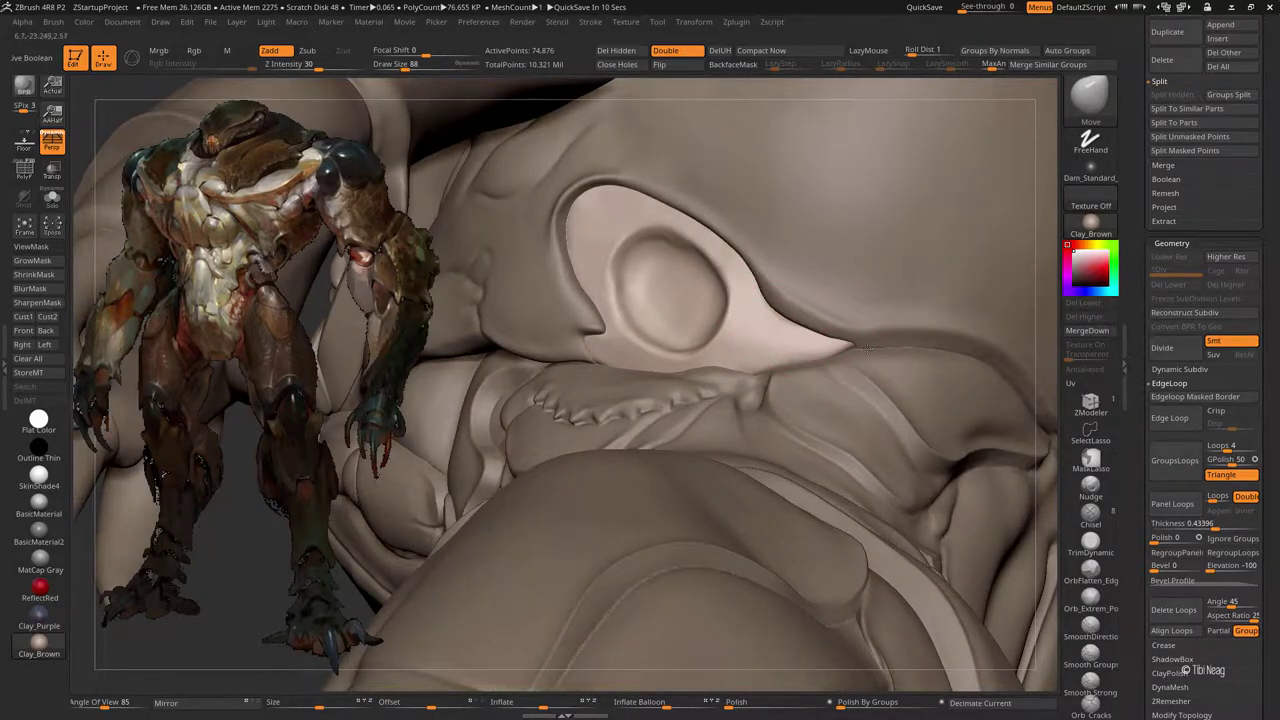
Step: Isolate the shoulder armour piece on its own and rotate it
mouse_move(810, 362)
right_mouse_down()
mouse_move(726, 360)
mouse_move(686, 214)
right_mouse_up()
key("shift+ctrl+s")
right_click_drag(840, 286, 933, 263)
Step: Select the bug_parts_9 plate in the Subtool list
key("ctrl+h")
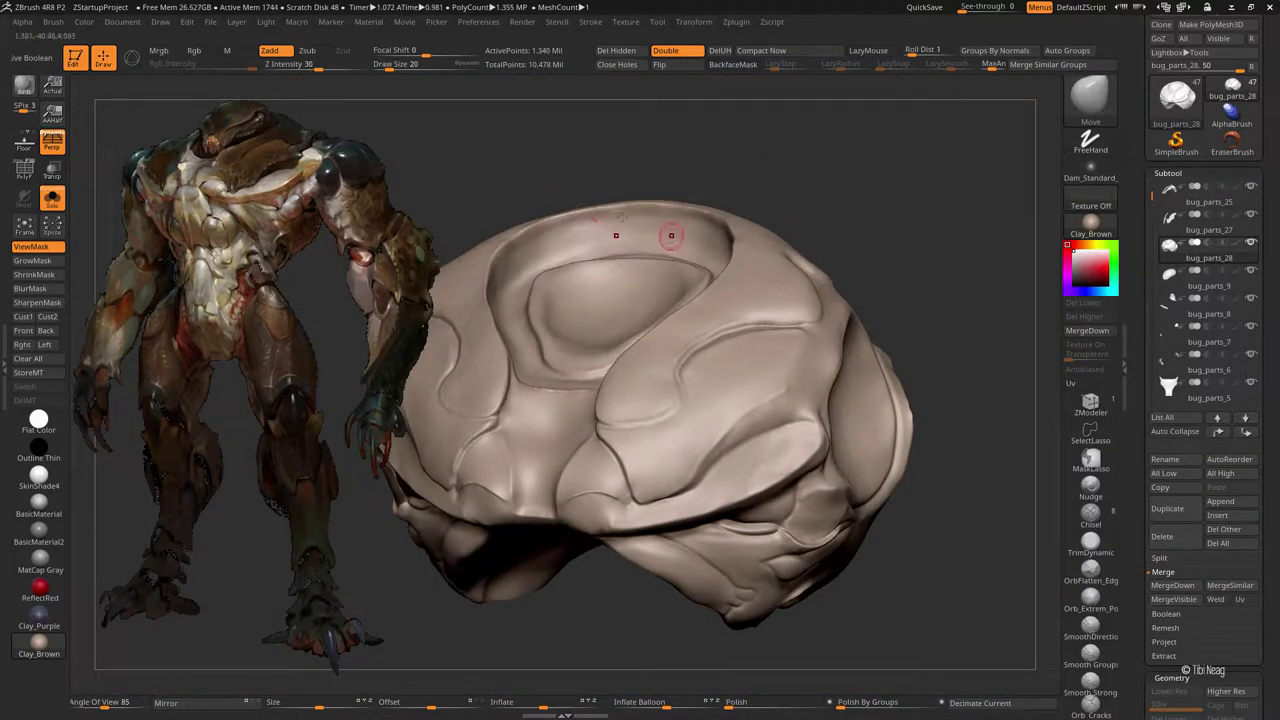
right_click_drag(666, 234, 551, 223, "ctrl")
key("l")
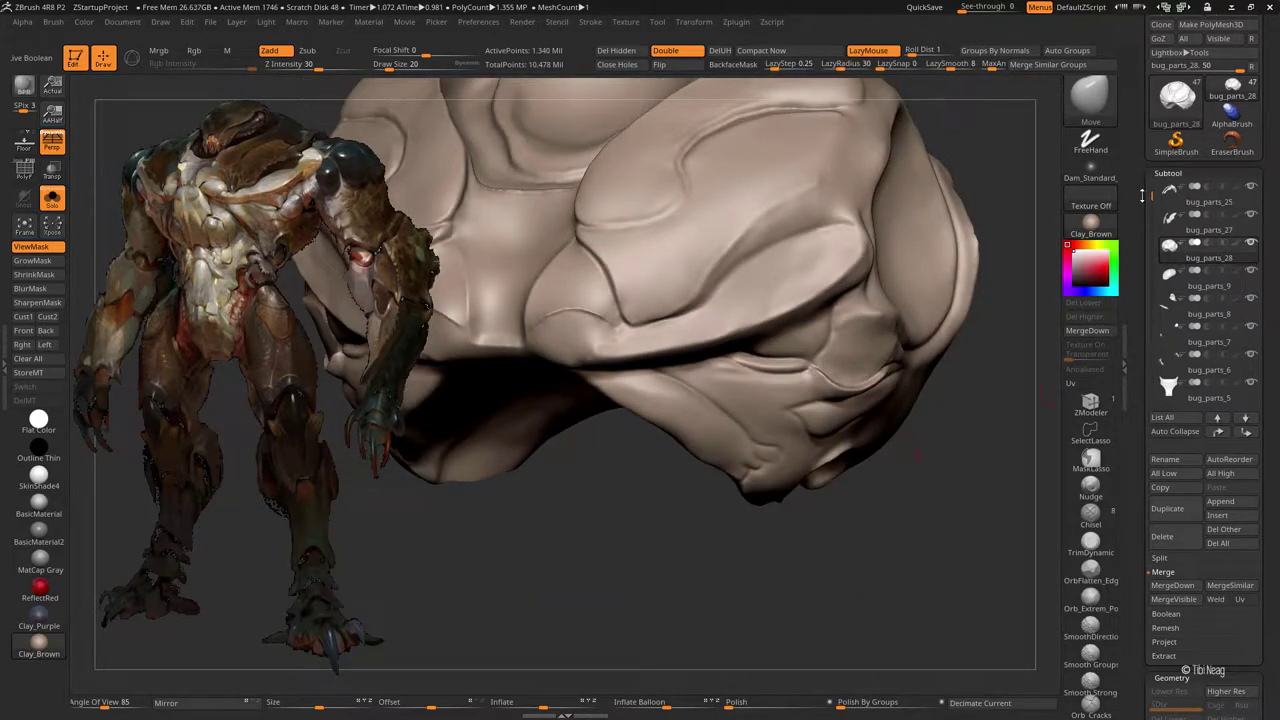
scroll(1141, 195, "up", 2)
left_click(1200, 195)
key("Down")
key("Down")
key("Down")
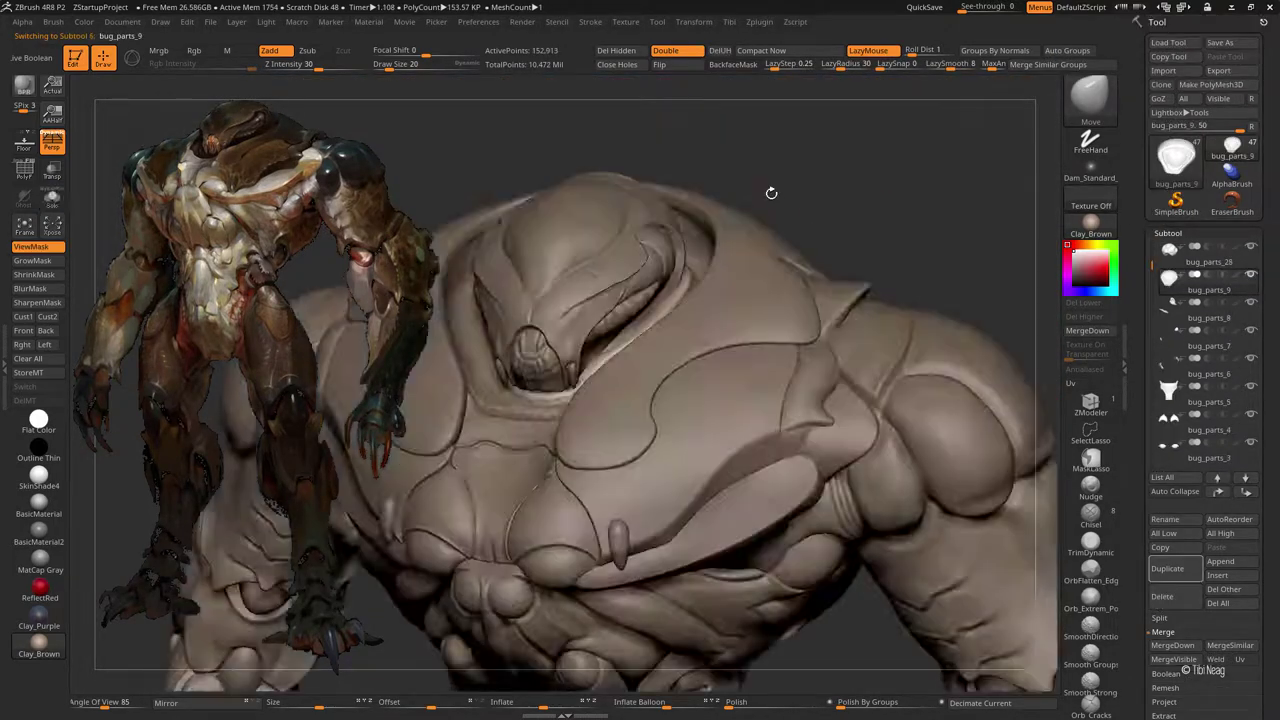
left_click_drag(903, 255, 1035, 360)
scroll(1222, 433, "down", 5)
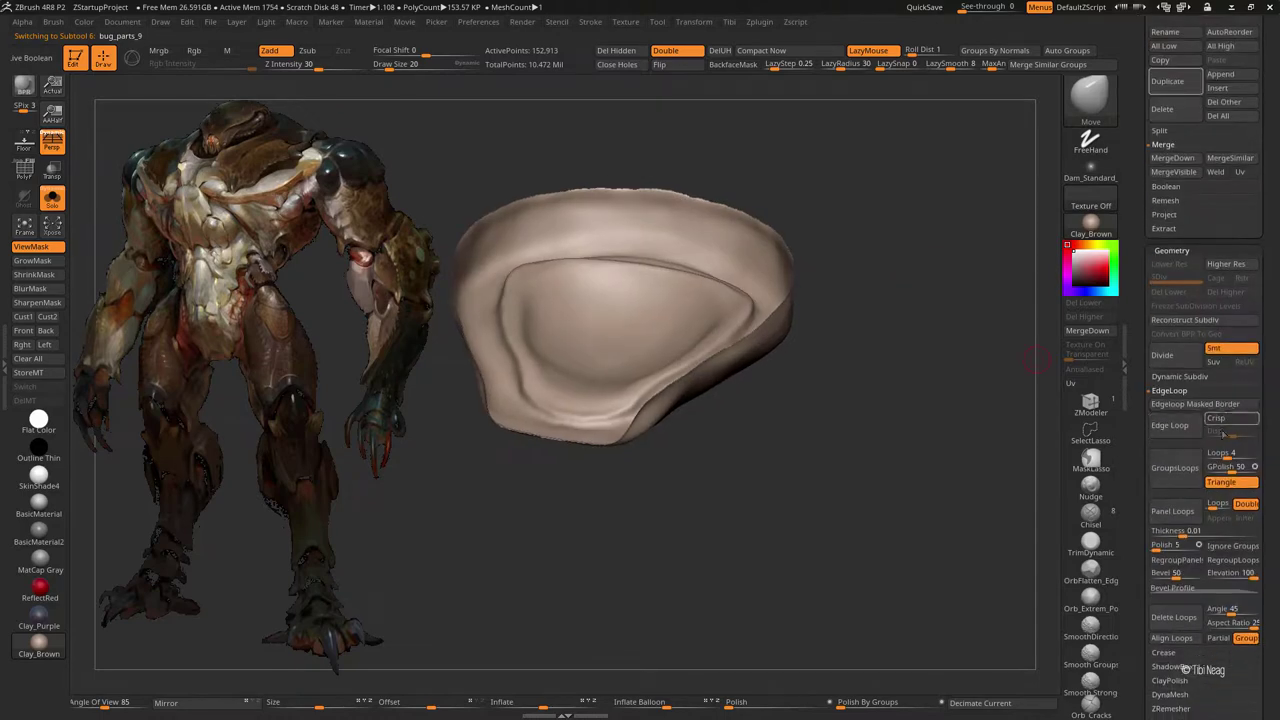
scroll(1147, 457, "down", 5)
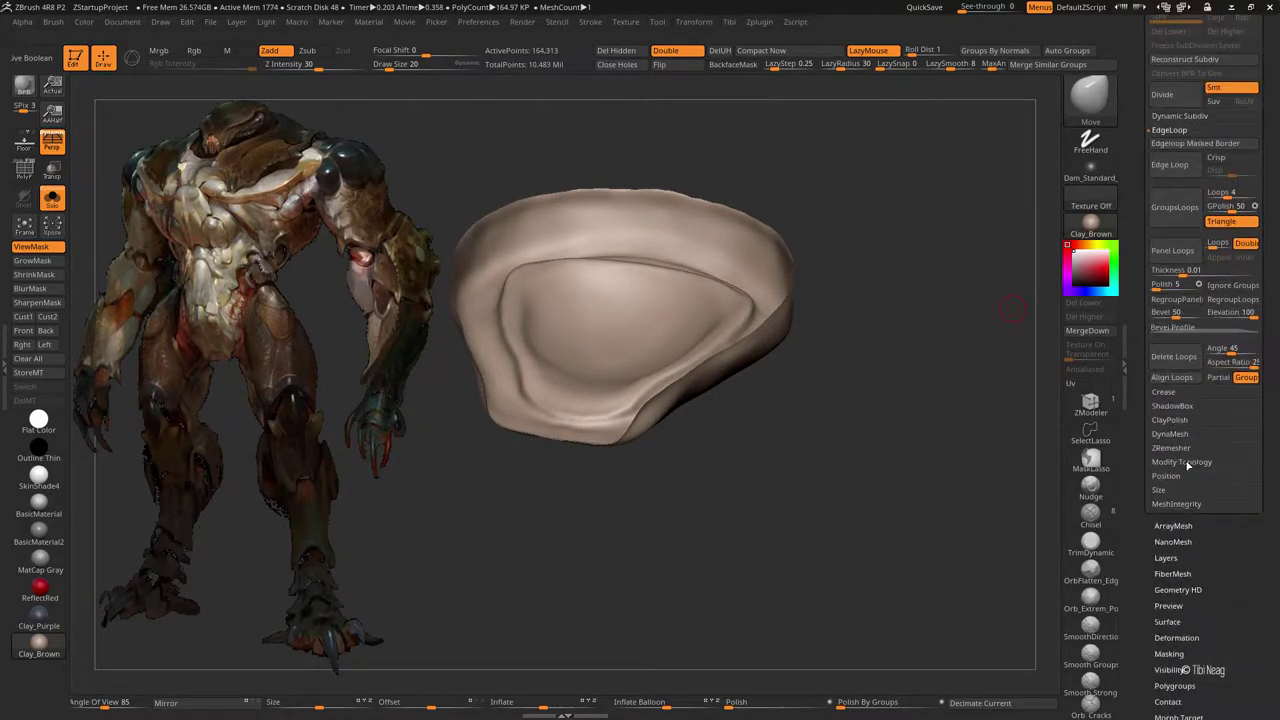
Step: ZRemesh the plate repeatedly at lower target polygon counts, down to 482 points
left_click(1170, 449)
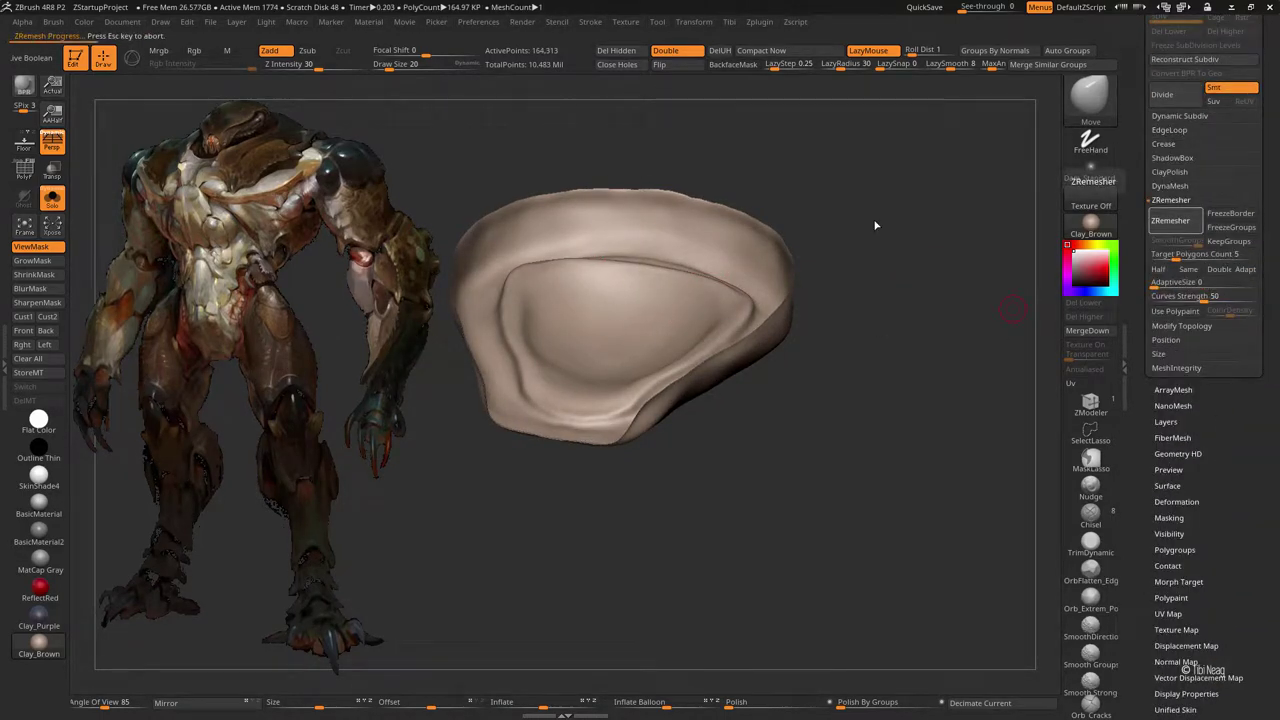
key("shift+f")
left_click(1170, 221)
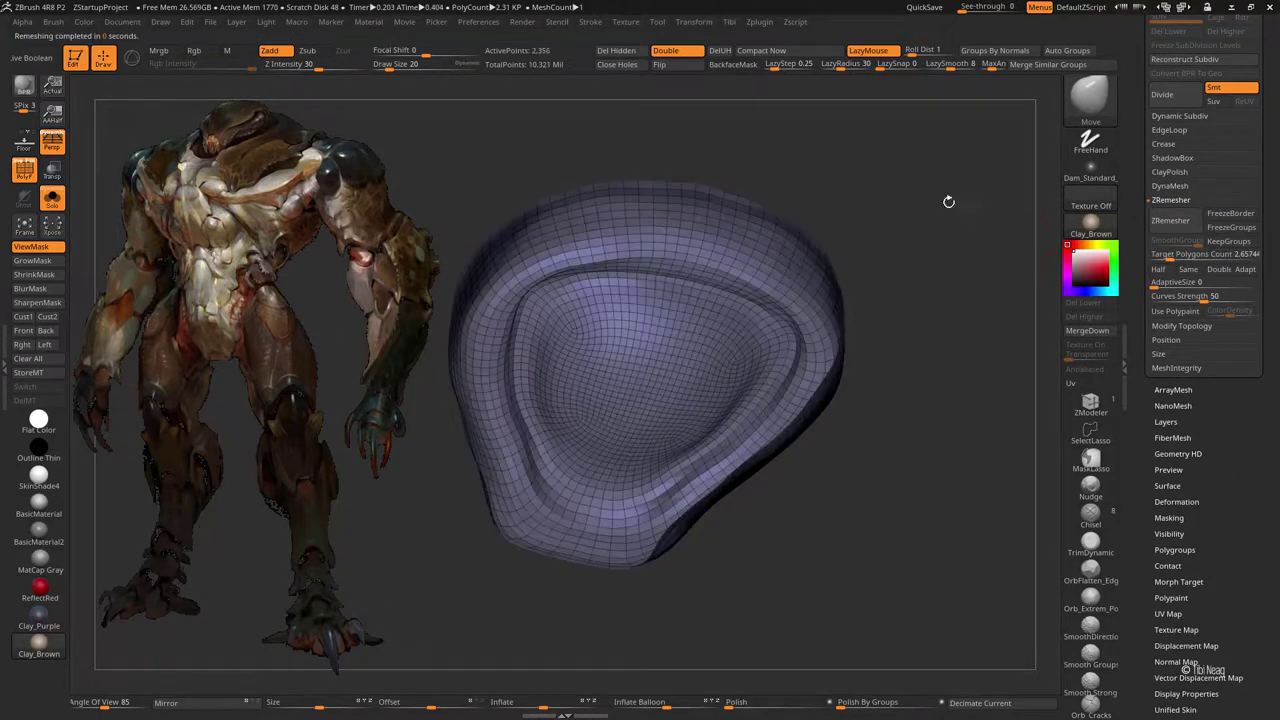
left_click(1171, 224)
left_click(1171, 229)
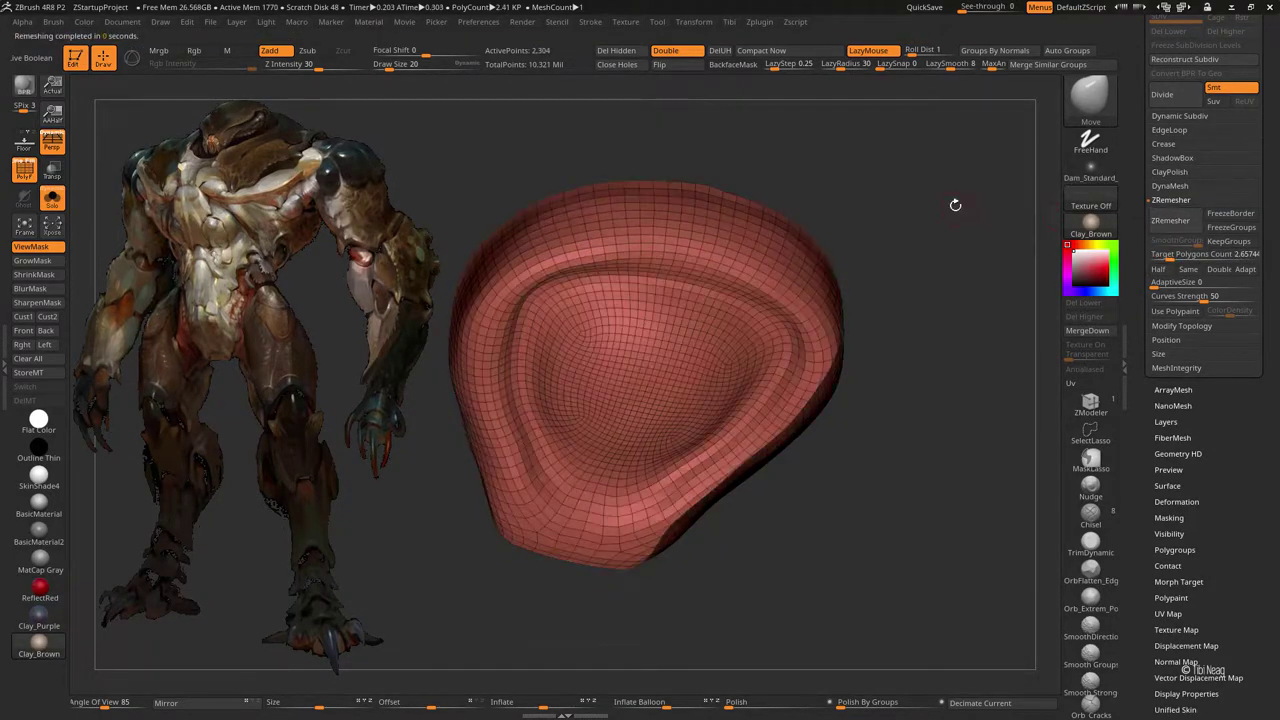
left_click(1171, 222)
mouse_move(971, 200)
left_mouse_down()
mouse_move(940, 223)
mouse_move(957, 234)
left_mouse_up()
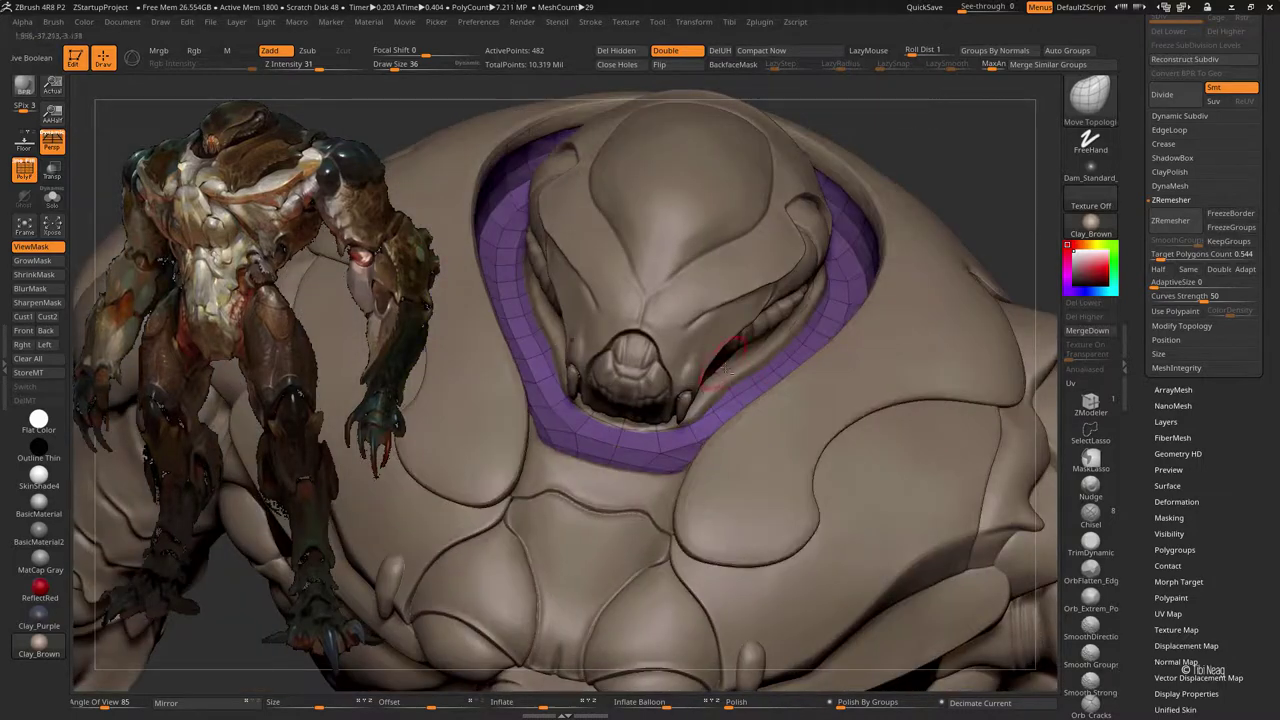
Step: Solo bug_parts_28 and shape its hollow top with Smooth Stronger and Move Topological
left_click(735, 366, "alt")
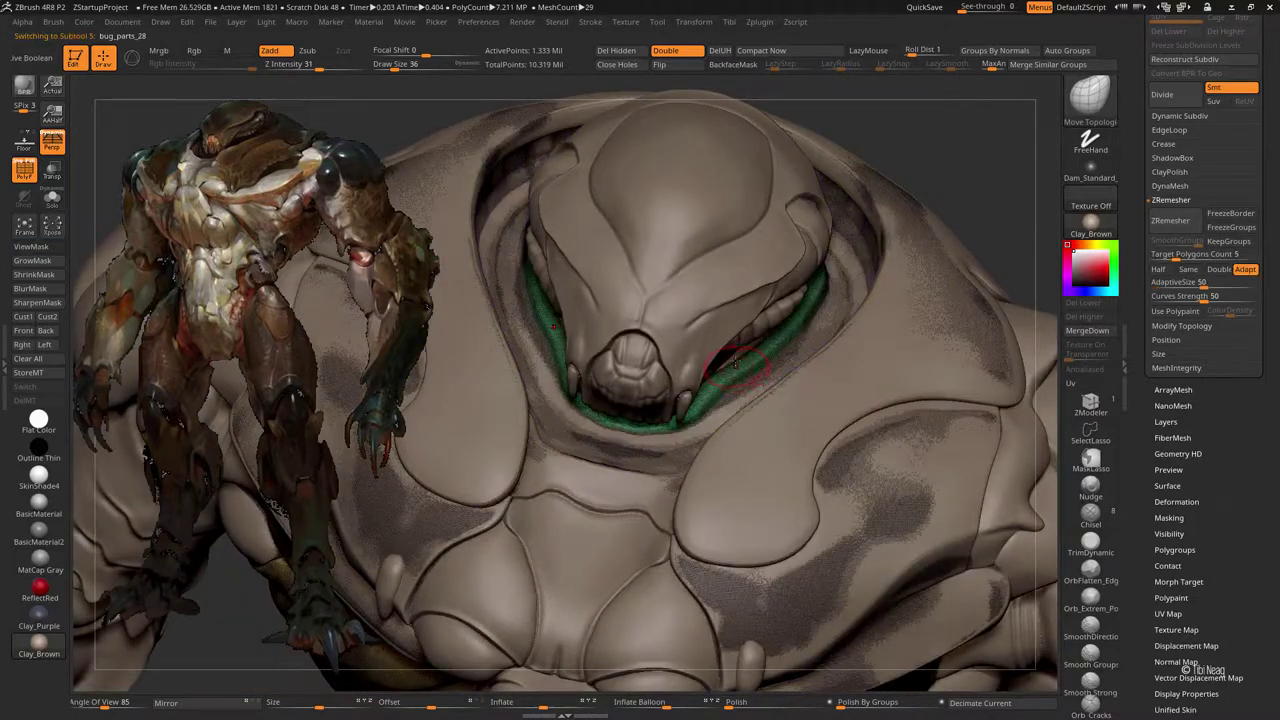
left_click(52, 198)
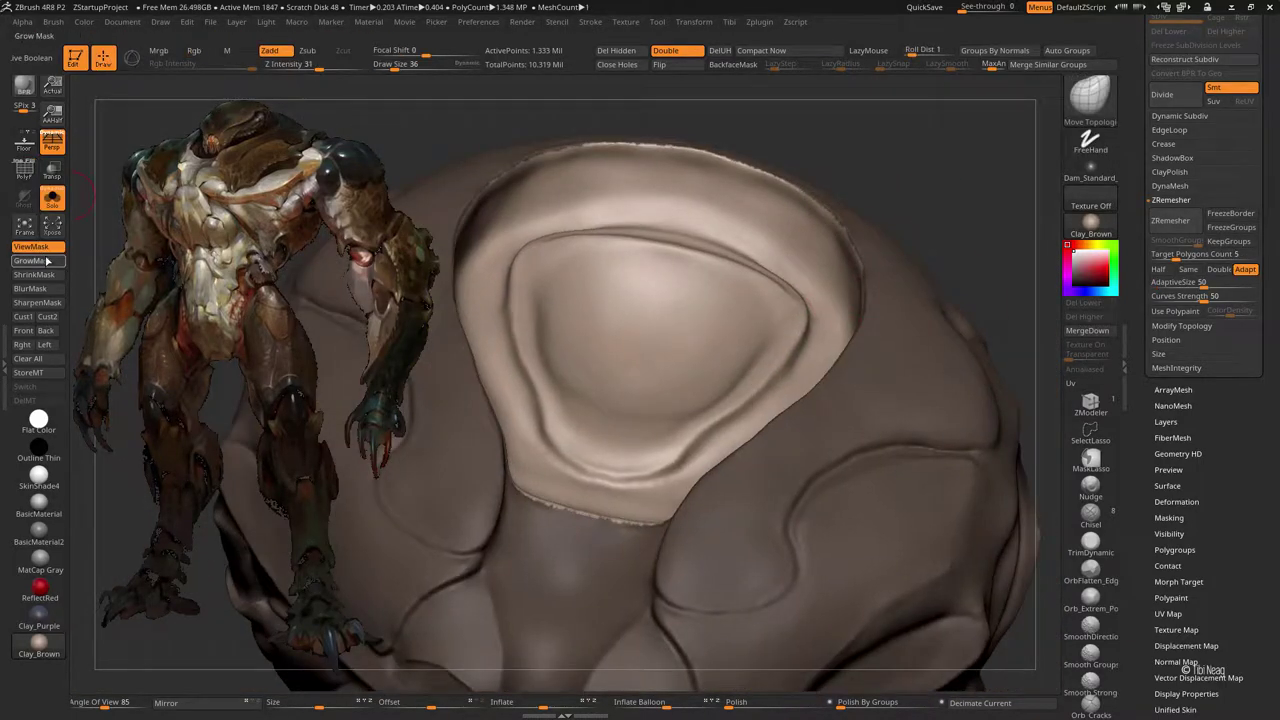
key("f")
left_click(1090, 682)
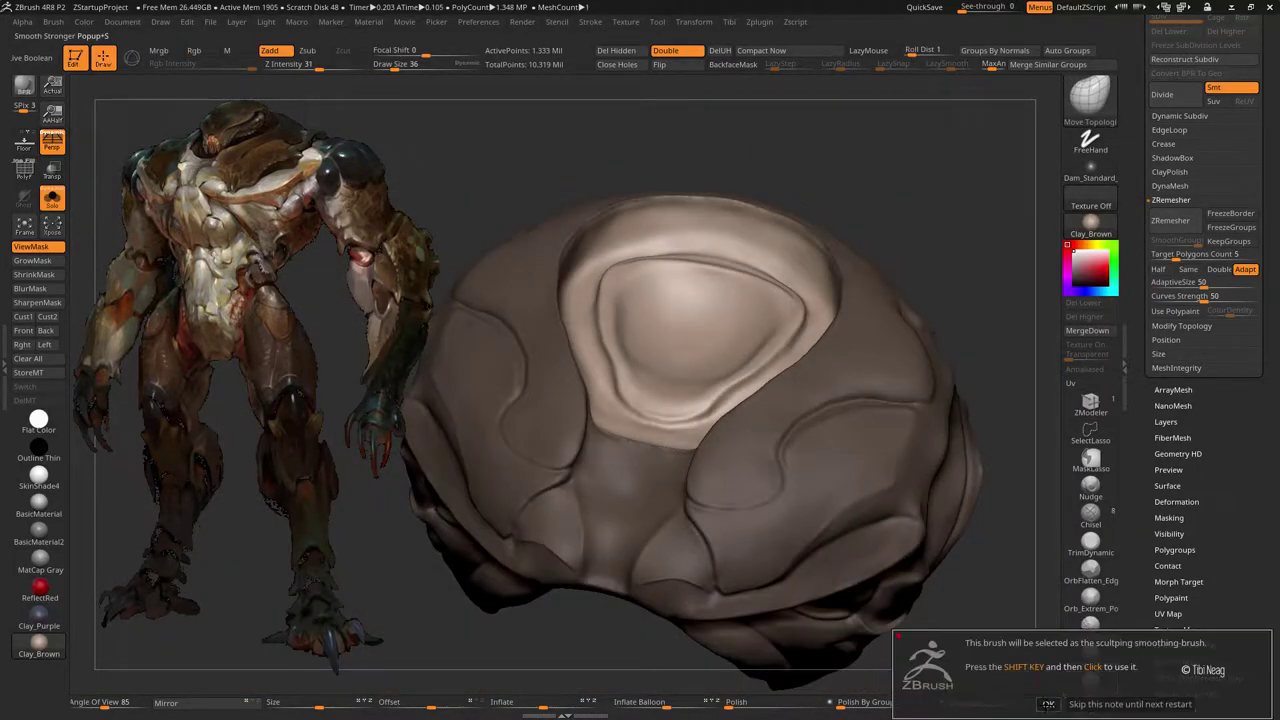
left_click(1048, 704)
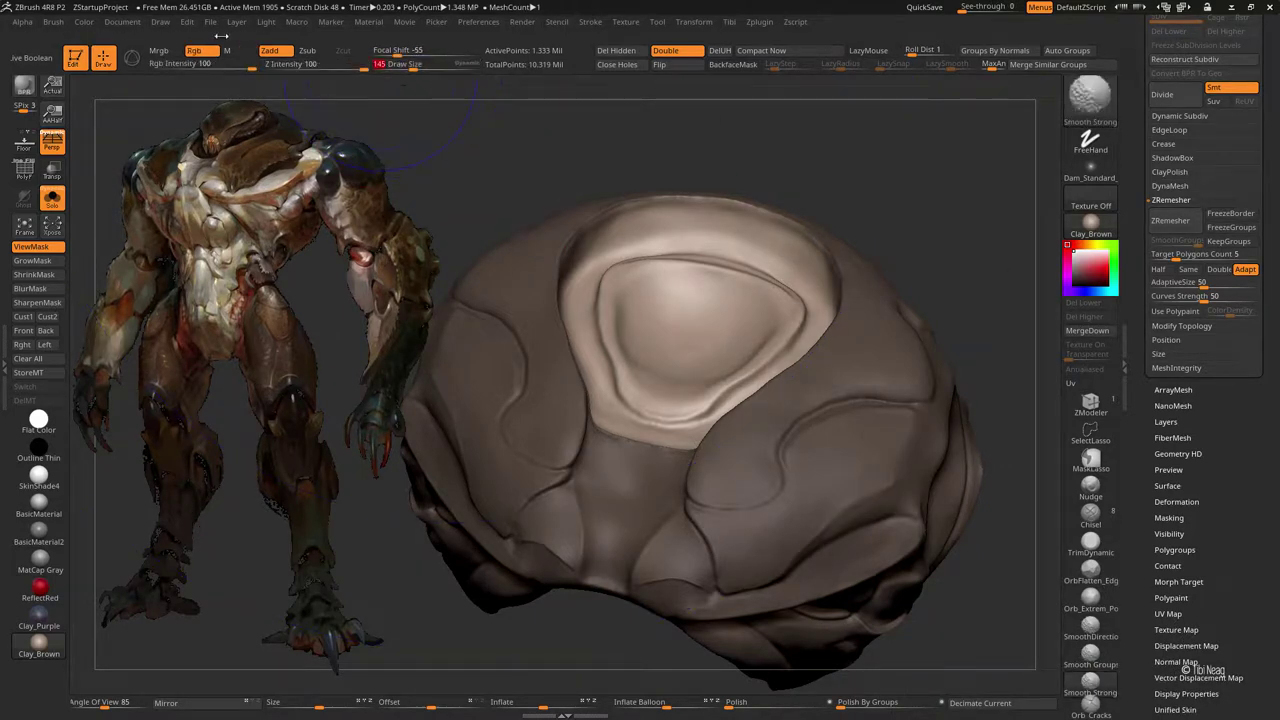
key("b")
key("m")
key("t")
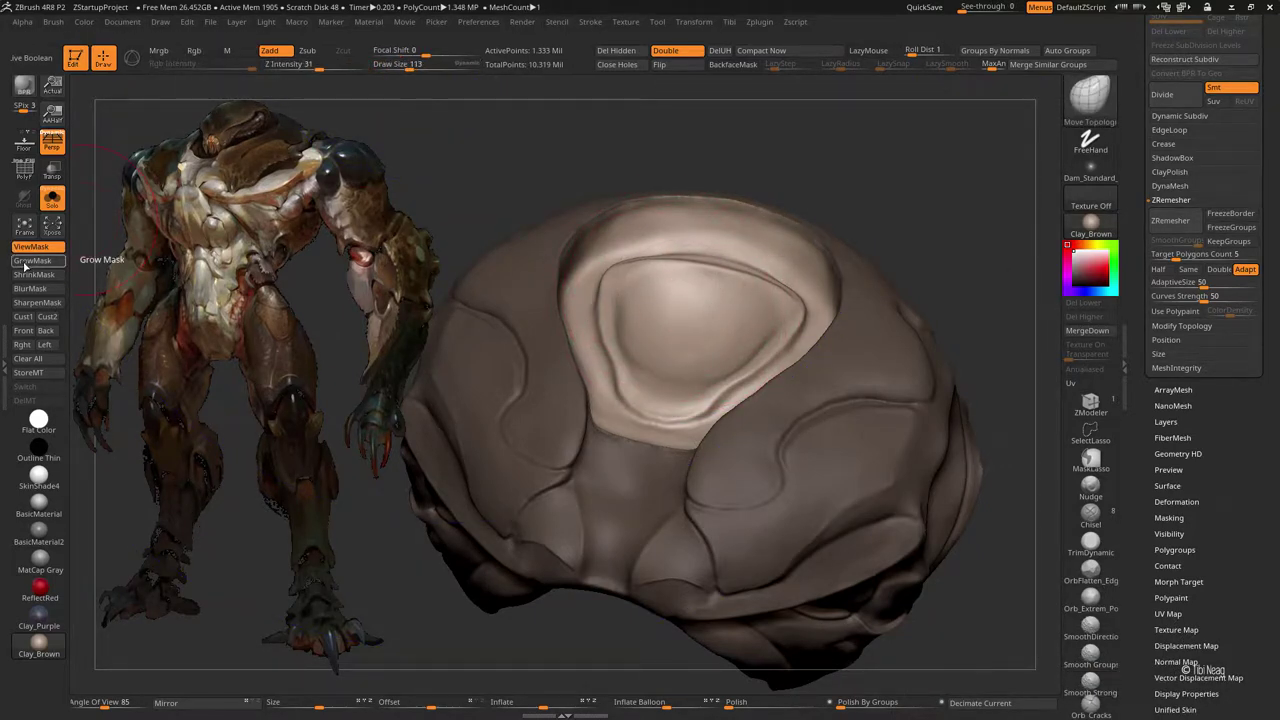
key("shift")
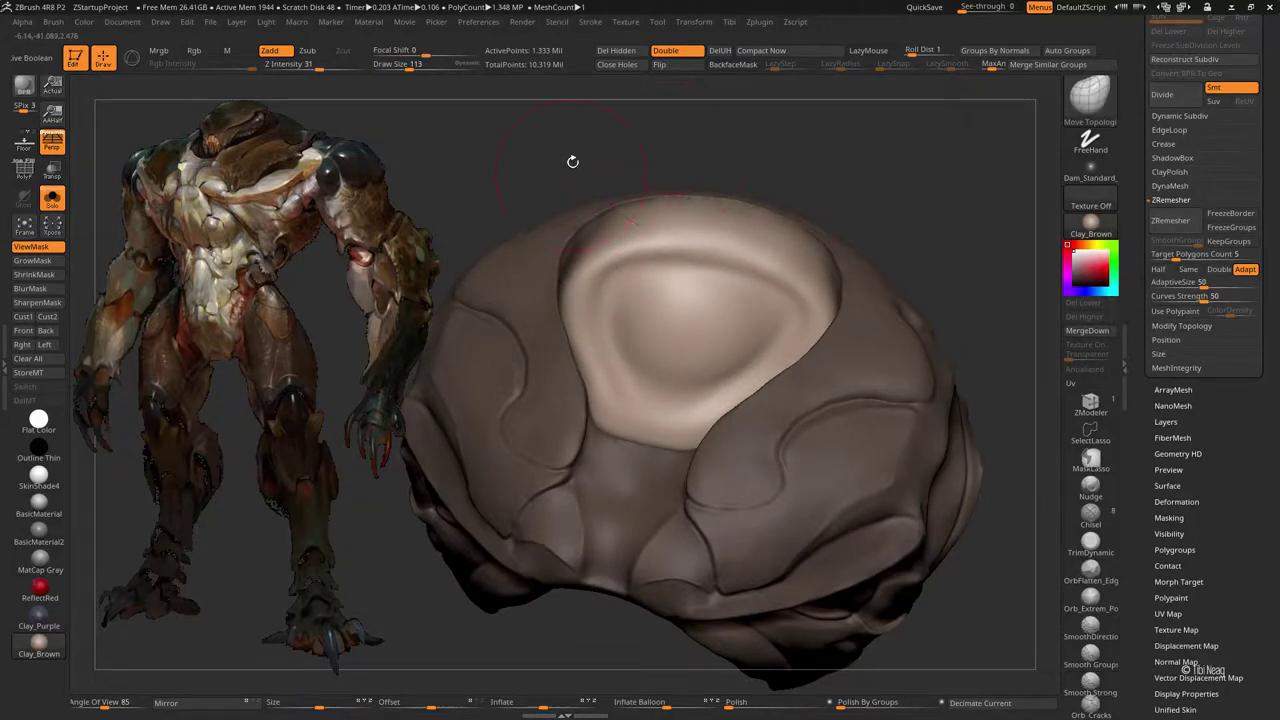
Step: Bring the creature back into view and make the bug_parts_9 head plate active
left_click_drag(571, 160, 570, 435)
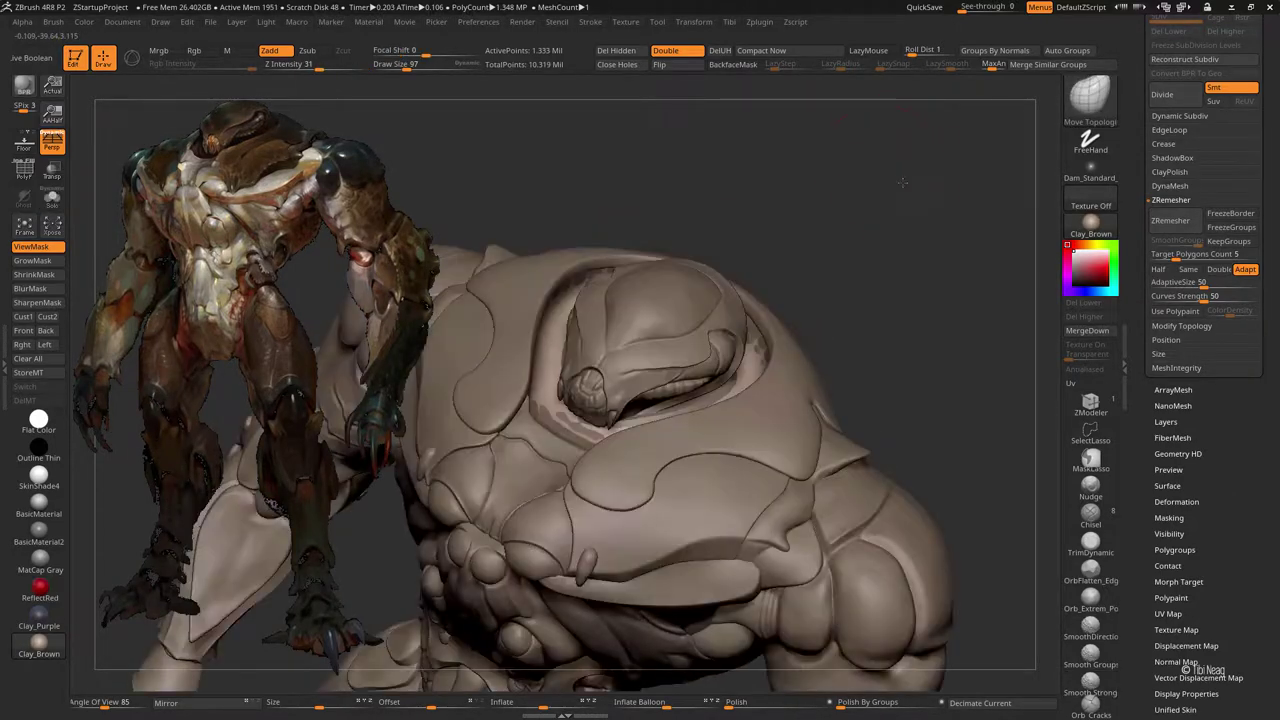
left_click_drag(902, 182, 605, 412)
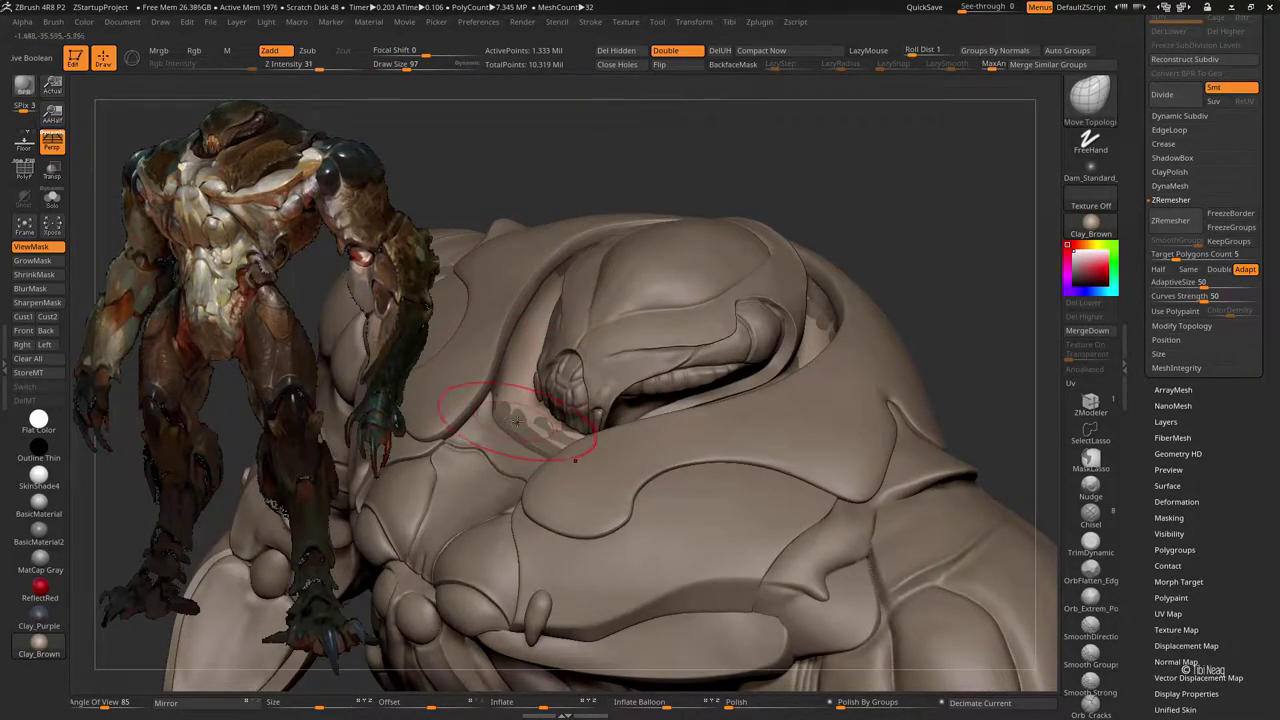
left_click(515, 420, "alt")
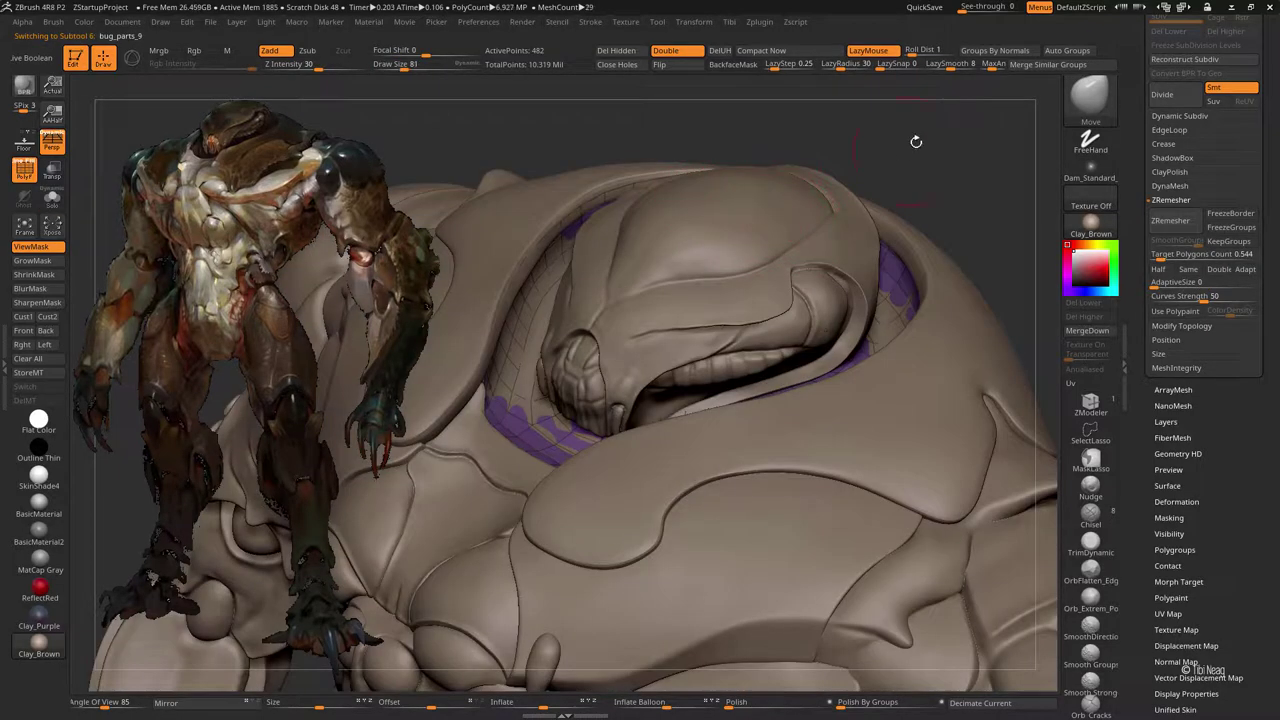
Step: Hide all subtools except the head and select the bug_parts_9 plate
left_click_drag(916, 141, 950, 130)
scroll(1237, 352, "up", 5)
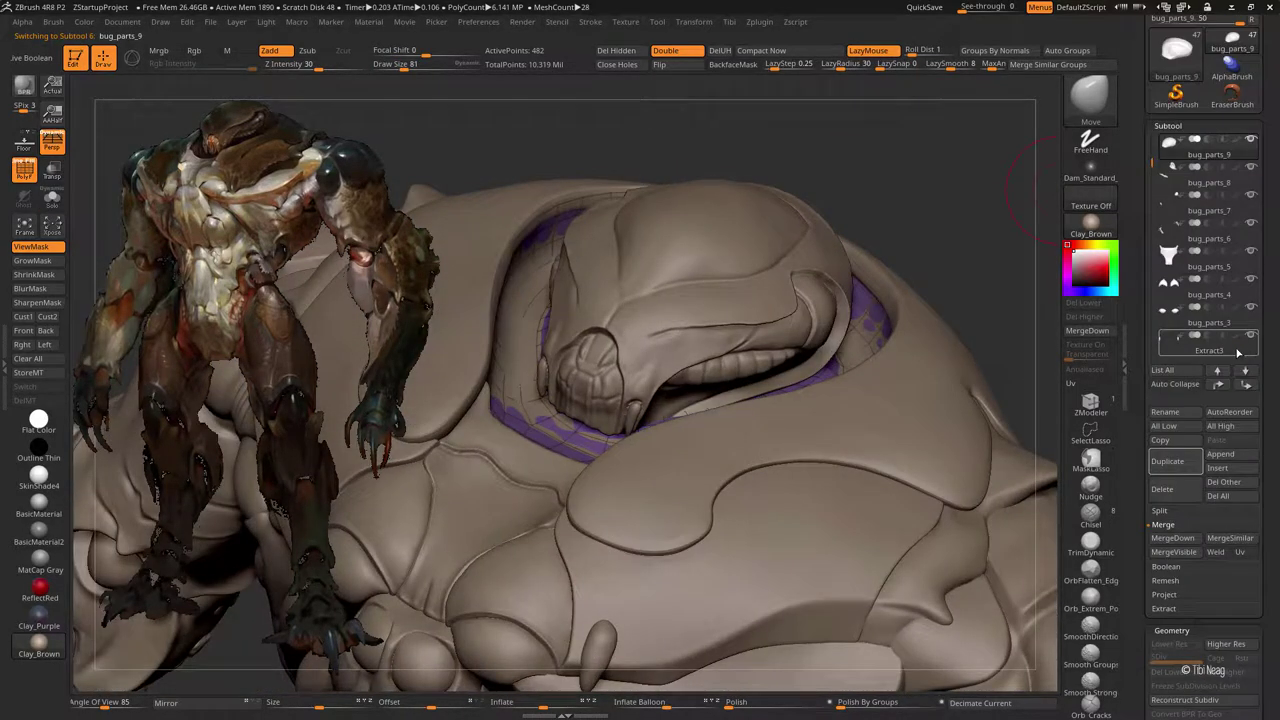
left_click(1251, 168)
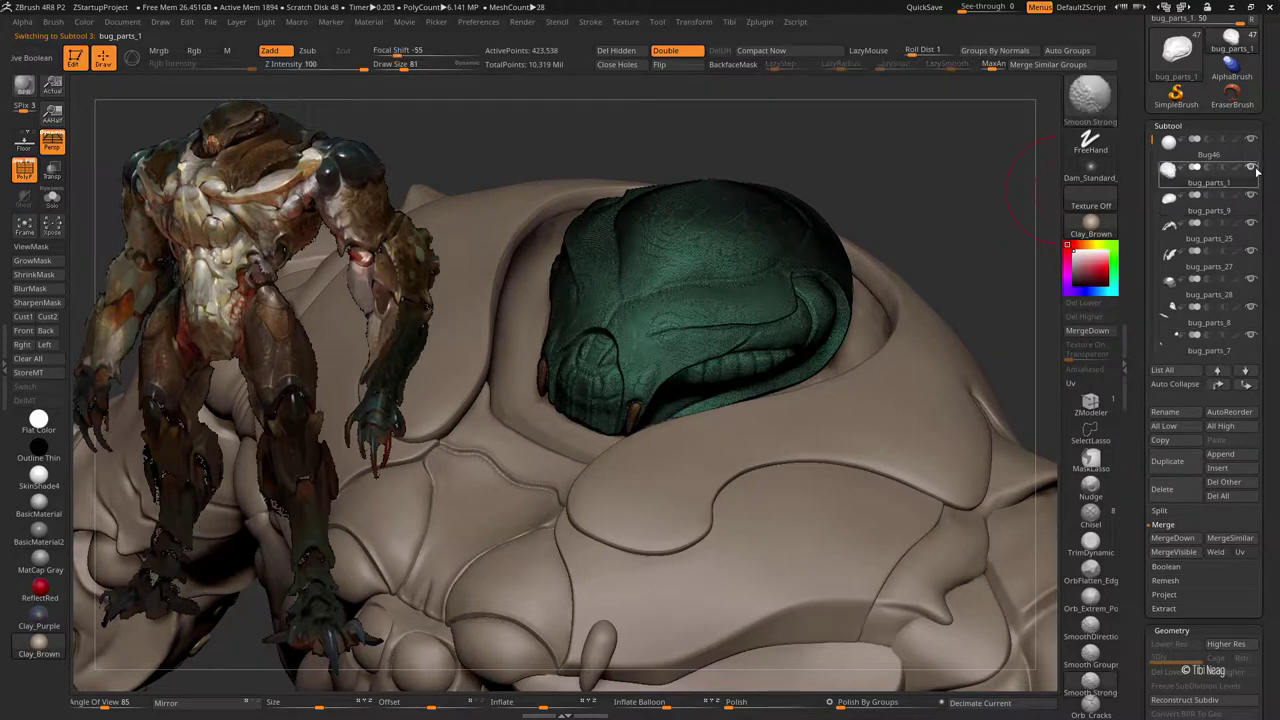
left_click(1251, 168, "ctrl+shift")
left_click(1208, 200)
mouse_move(914, 571)
left_mouse_down()
mouse_move(886, 386)
mouse_move(774, 480)
mouse_move(700, 460)
left_mouse_up()
Step: Reshape the plate with Move Topological, toggling Solo, into a 316-point rim around the head
key("b")
key("m")
key("t")
key("ctrl+shift+a")
left_click(52, 198)
mouse_move(1000, 160)
left_mouse_down()
mouse_move(923, 113)
mouse_move(930, 549)
mouse_move(920, 434)
mouse_move(900, 420)
mouse_move(857, 429)
left_mouse_up()
key("alt+s")
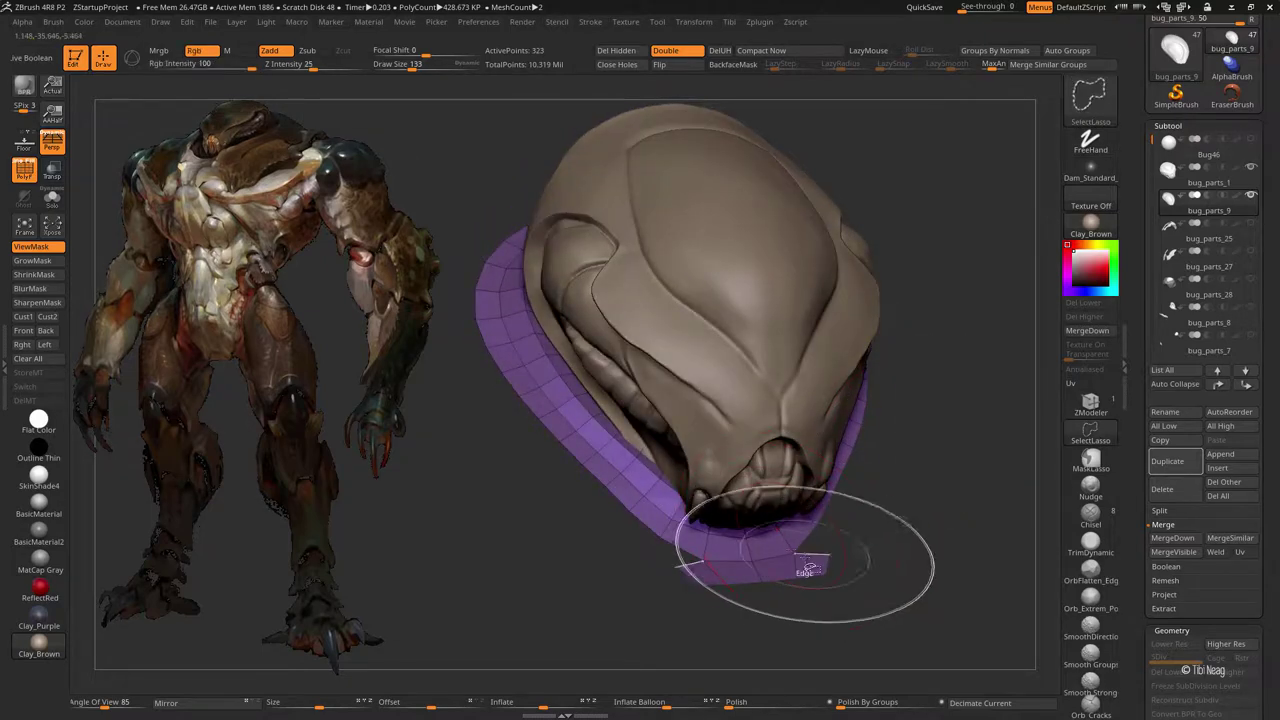
right_click_drag(808, 568, 771, 505)
Step: Pick Move Topological, open Tool > Masking, and orbit to face the 389-point plate's hollow inside
key("b")
key("m")
key("t")
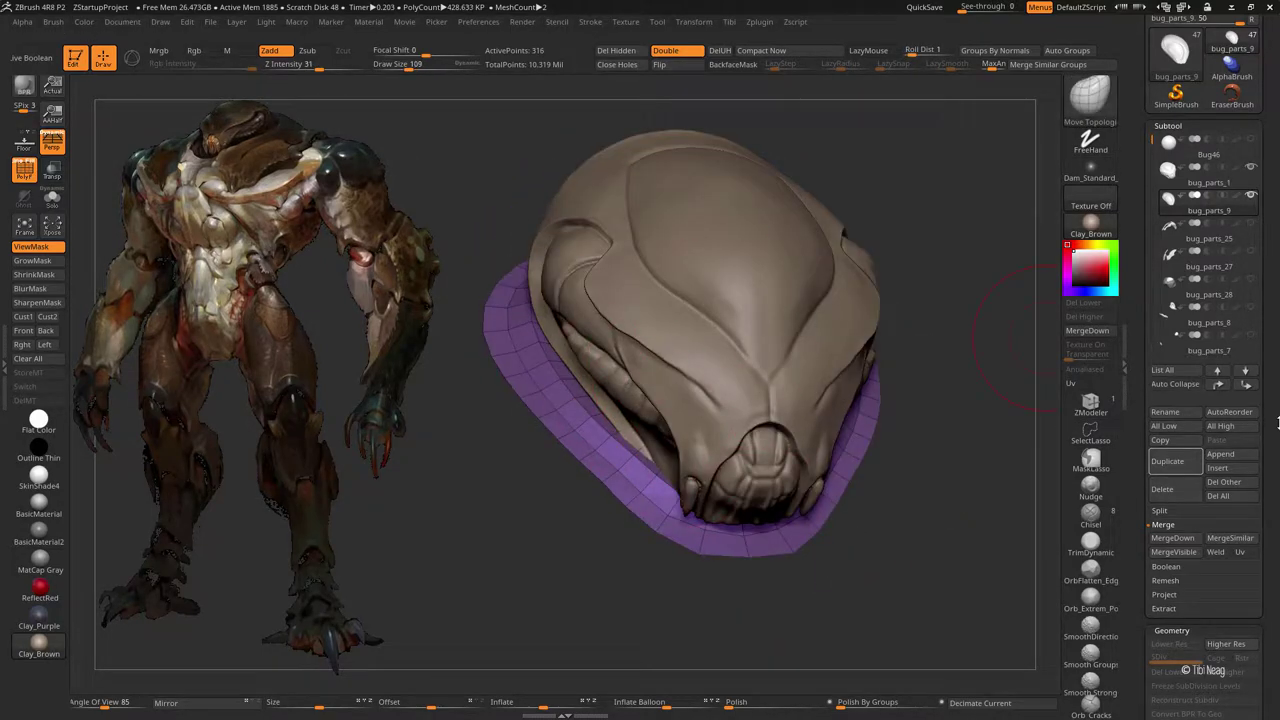
left_click(1168, 125)
left_click(1168, 160)
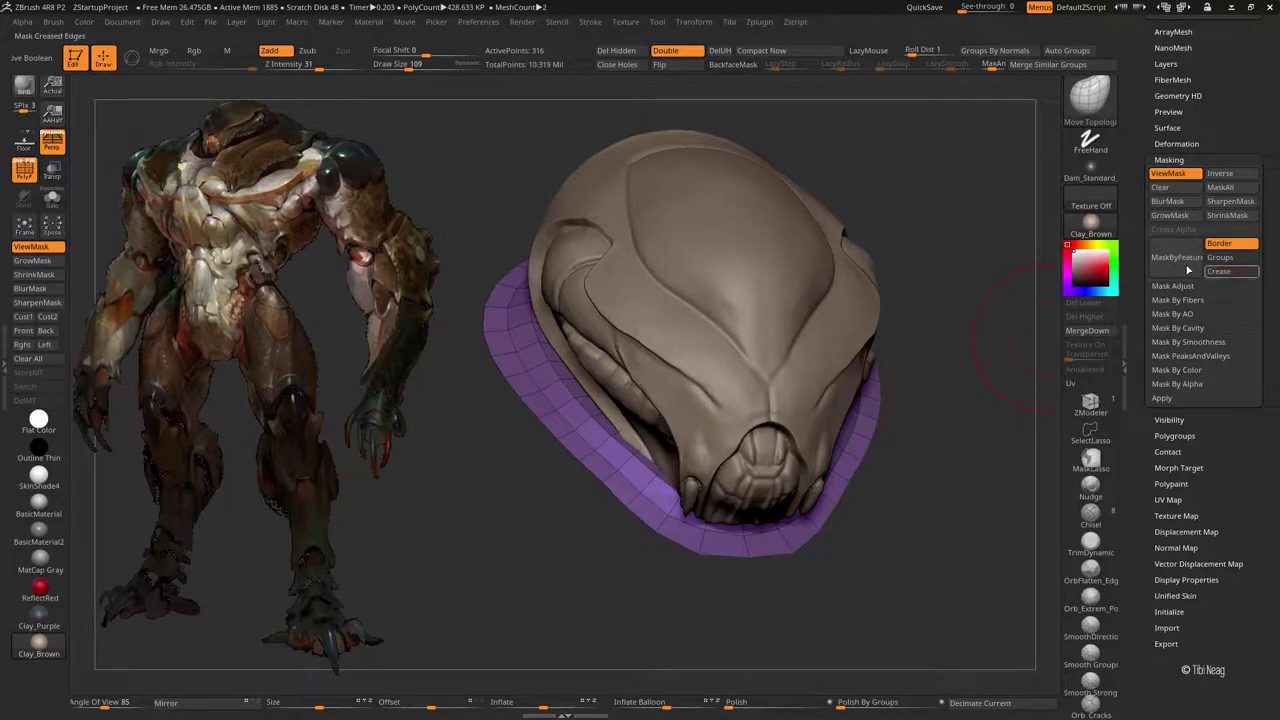
mouse_move(860, 480)
right_mouse_down()
mouse_move(695, 470)
mouse_move(558, 398)
right_mouse_up()
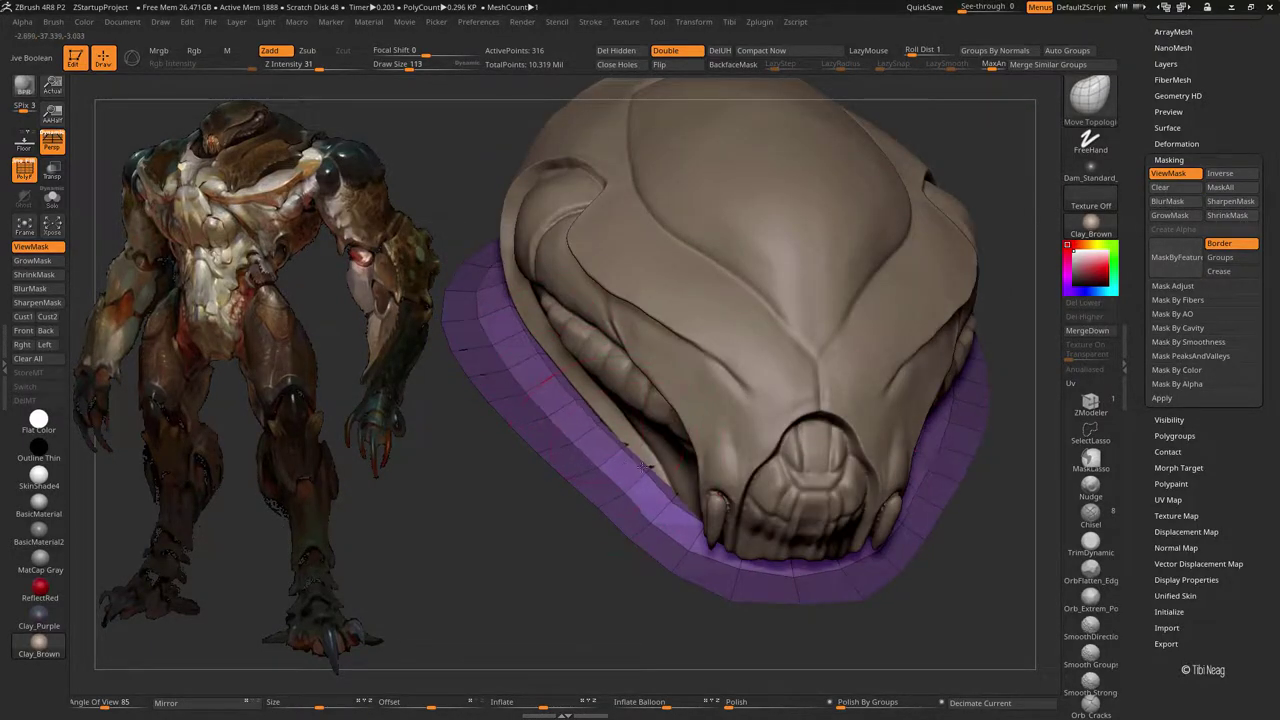
mouse_move(642, 466)
right_mouse_down()
mouse_move(597, 430)
mouse_move(700, 300)
right_mouse_up()
mouse_move(814, 157)
right_mouse_down()
mouse_move(831, 203)
mouse_move(861, 512)
mouse_move(934, 500)
mouse_move(971, 528)
mouse_move(752, 433)
right_mouse_up()
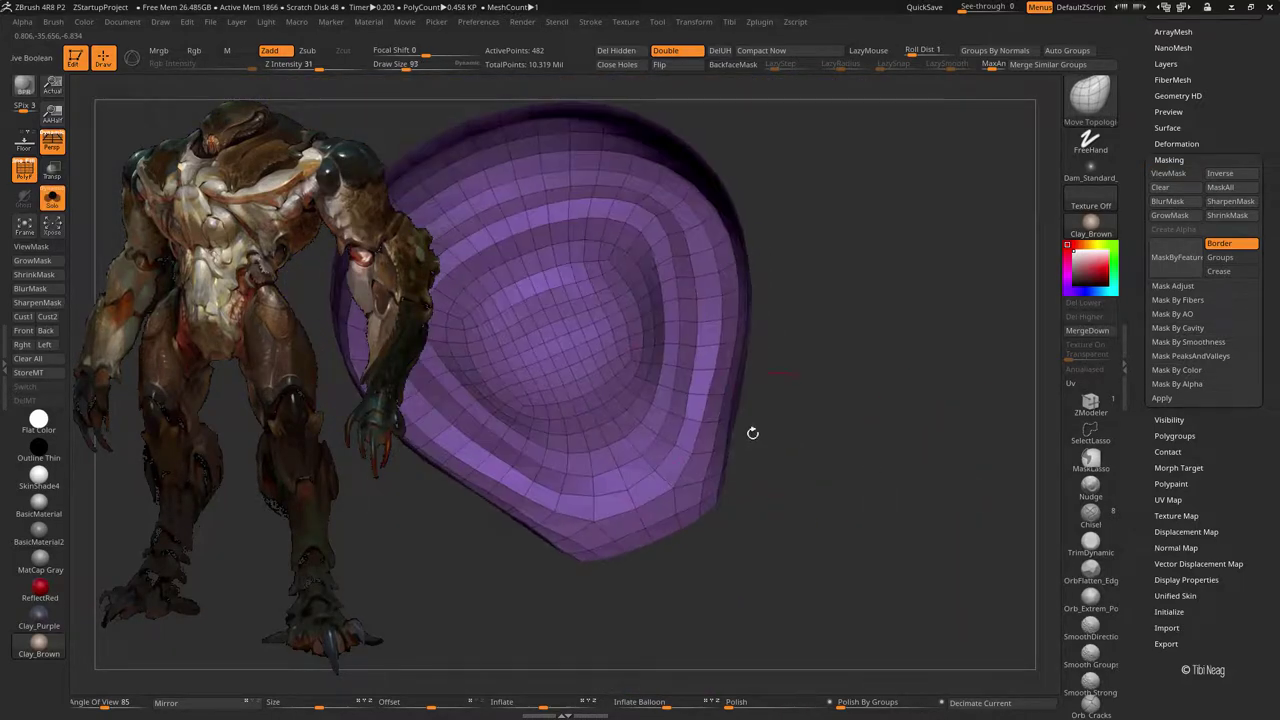
mouse_move(866, 321)
right_mouse_down()
mouse_move(700, 352)
mouse_move(750, 325)
right_mouse_up()
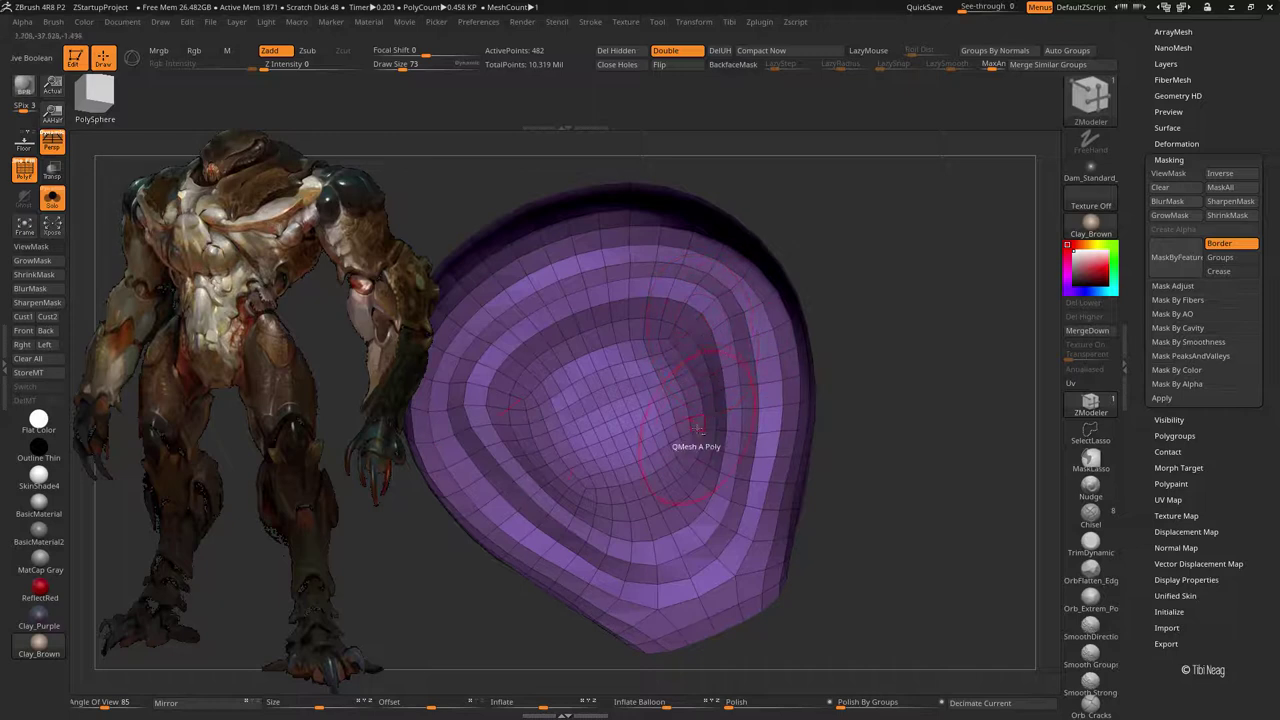
Step: Delete three inner edge loops from the plate with ZModeler
left_click(673, 377, "alt")
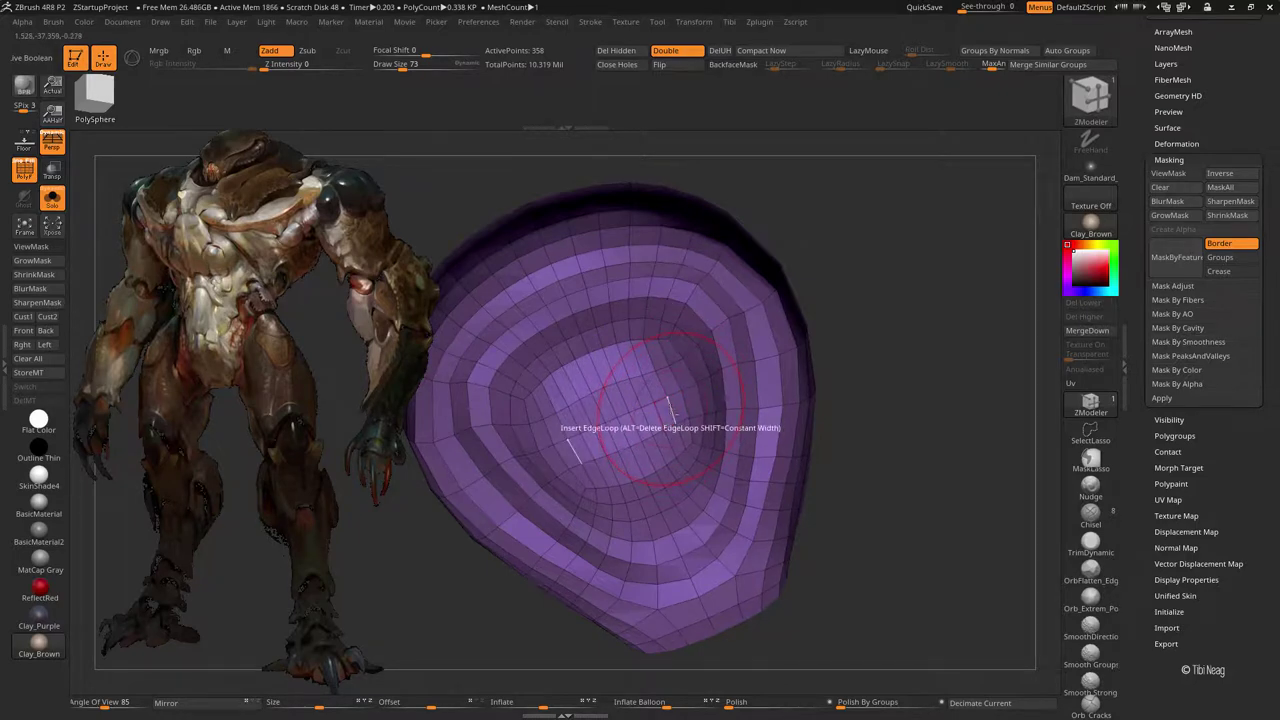
left_click(655, 416, "alt")
left_click_drag(648, 418, 775, 350)
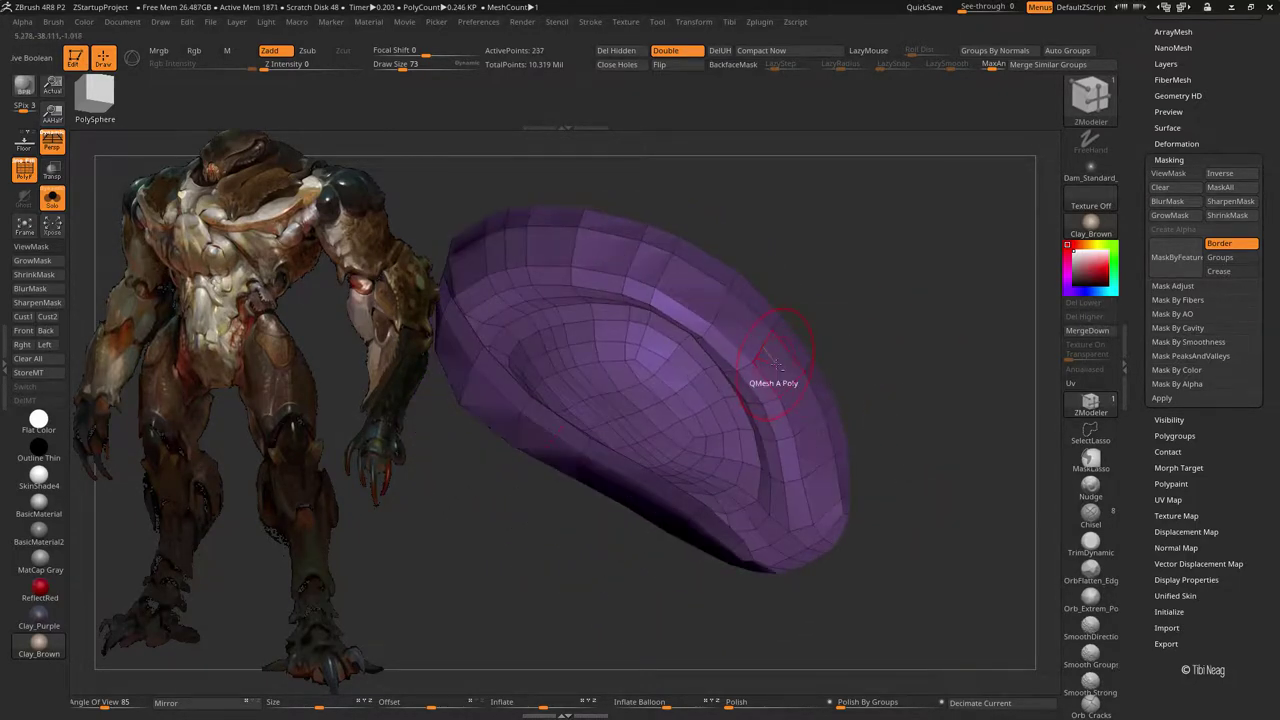
left_click(775, 350, "alt")
left_click_drag(657, 375, 788, 440)
Step: Set the ZModeler edge action to Slide Loops and slide the inner loops into place
key("space")
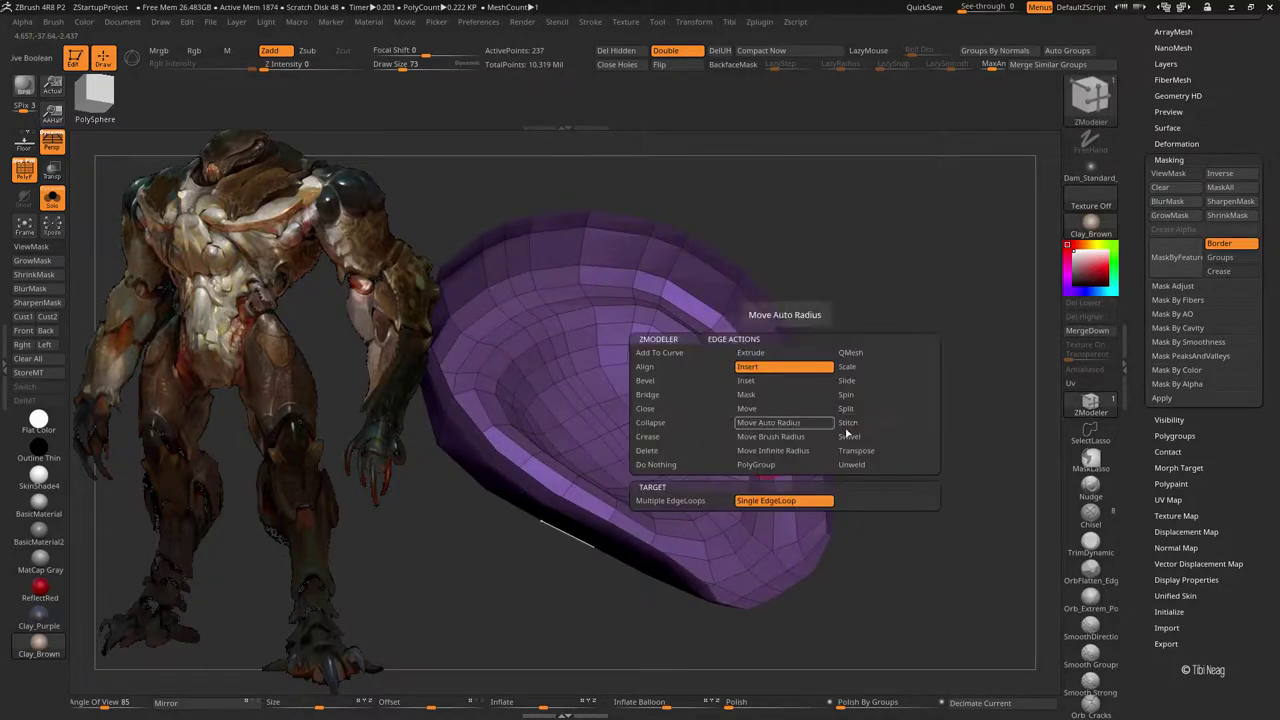
left_click(826, 377)
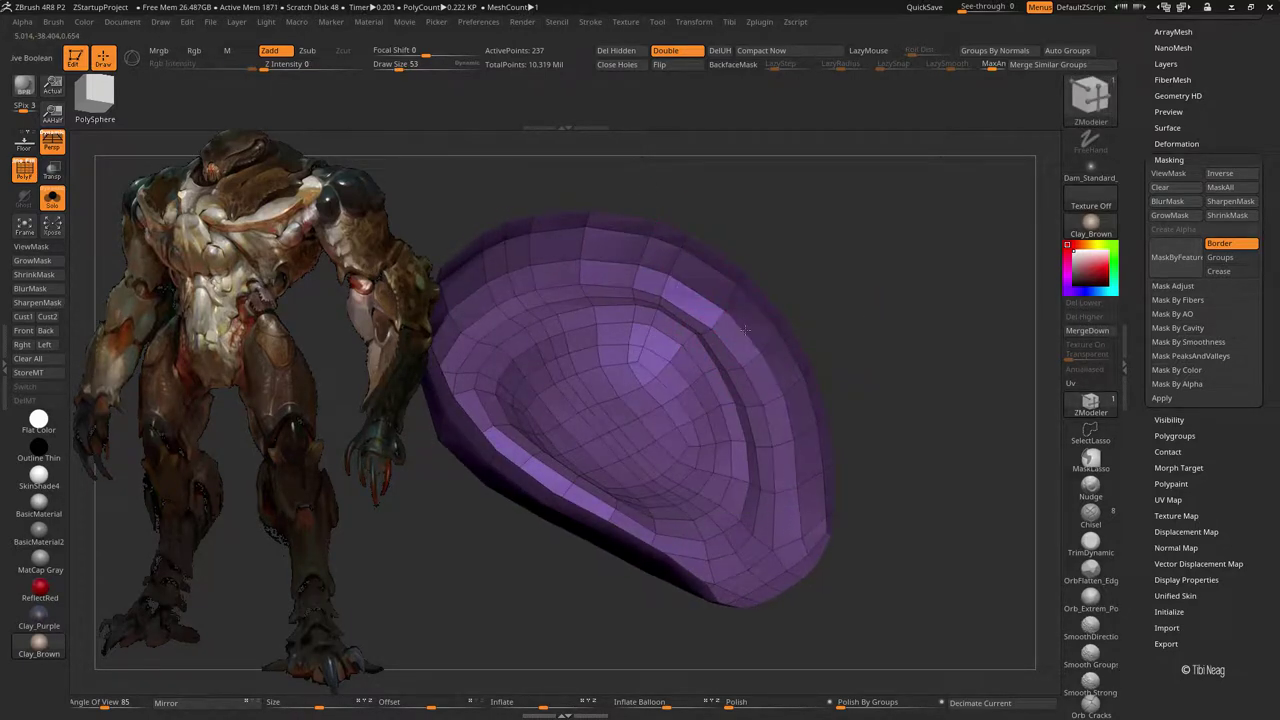
left_click_drag(801, 264, 749, 298)
mouse_move(738, 324)
left_mouse_down()
mouse_move(771, 274)
mouse_move(643, 428)
left_mouse_up()
left_click_drag(852, 282, 592, 380)
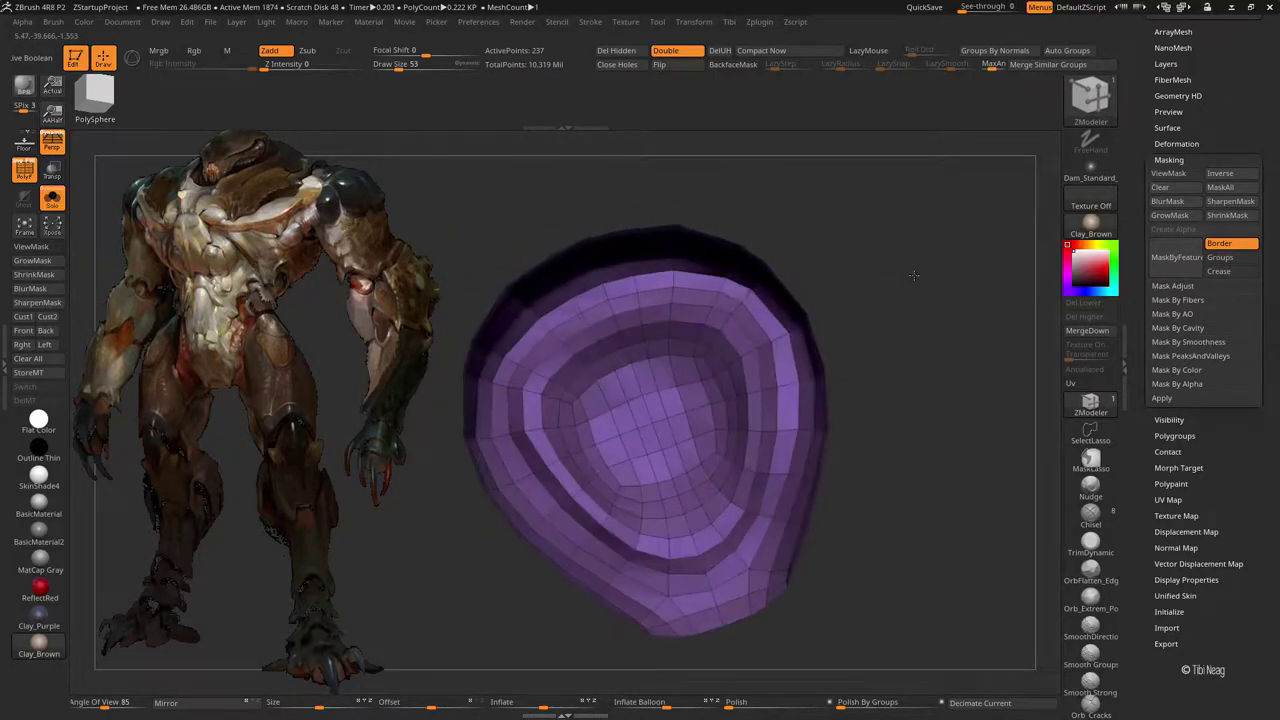
key("space")
left_click(532, 366)
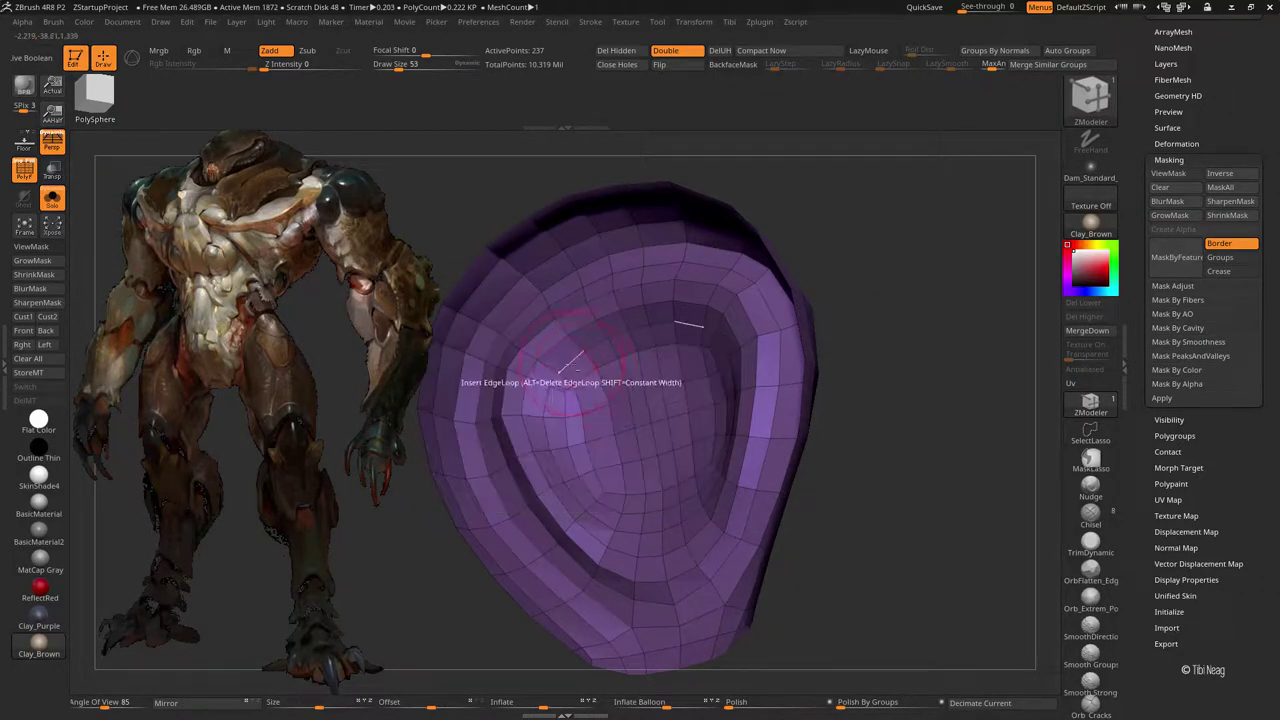
key("space")
key("space")
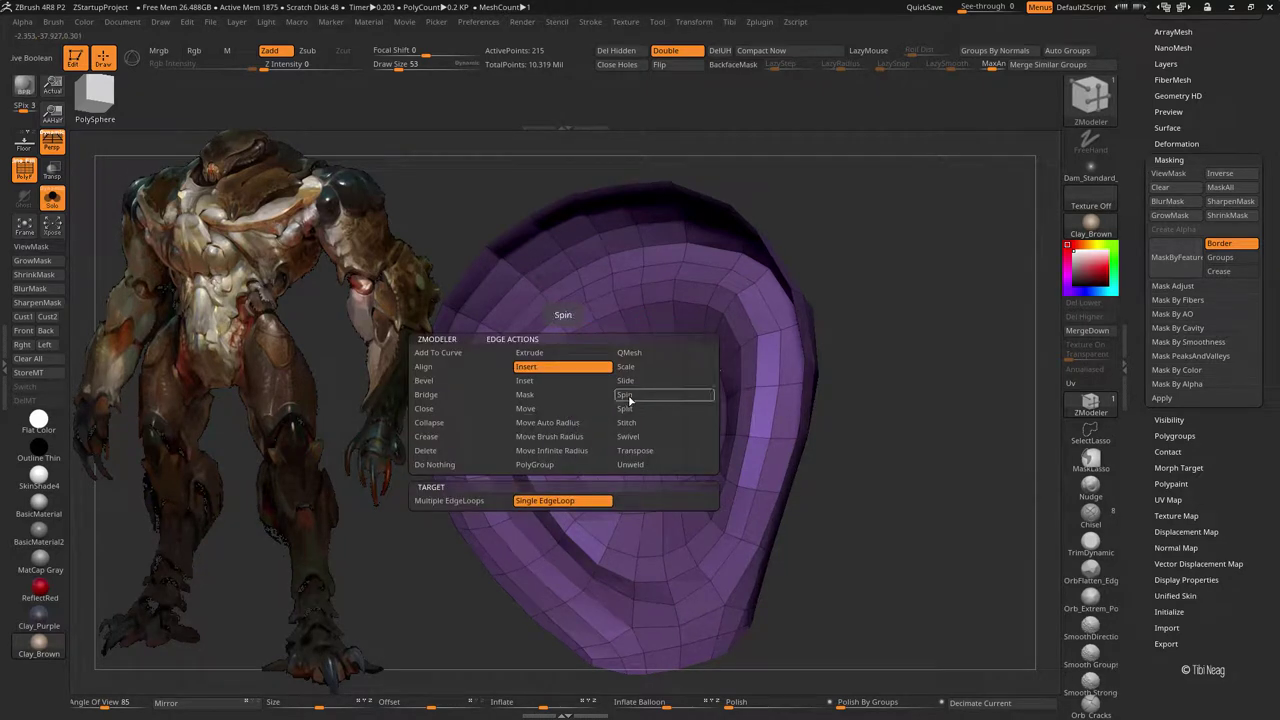
left_click(665, 380)
left_click(560, 500)
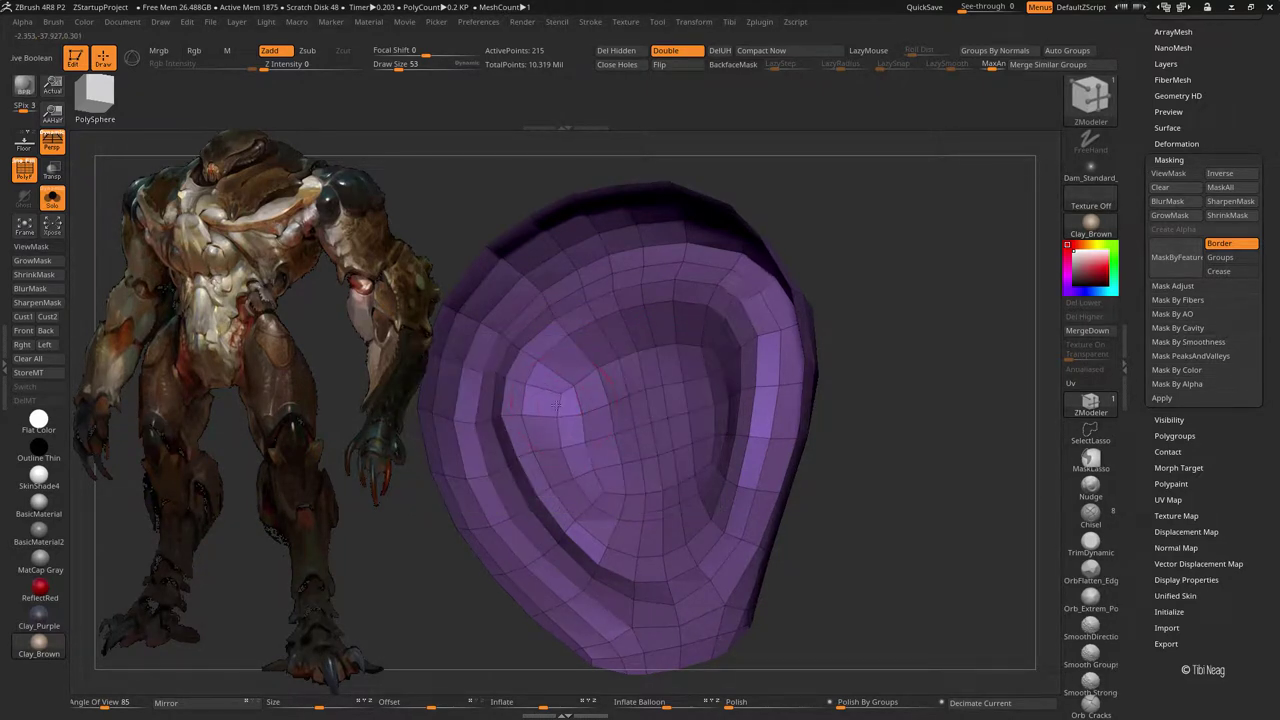
left_click_drag(564, 402, 540, 388)
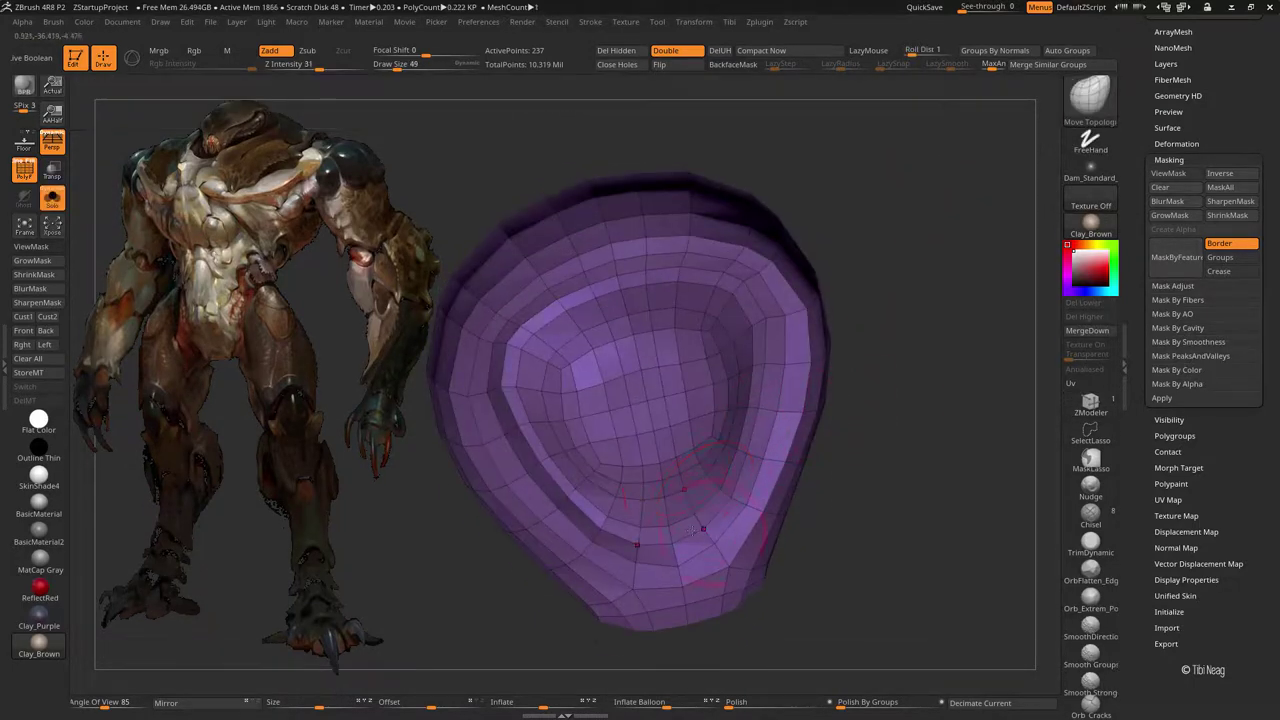
Step: Reshape the lower and upper-left inner rim with Move Topological, then smooth the bowl interior
mouse_move(703, 529)
left_mouse_down()
mouse_move(702, 467)
mouse_move(635, 502)
left_mouse_up()
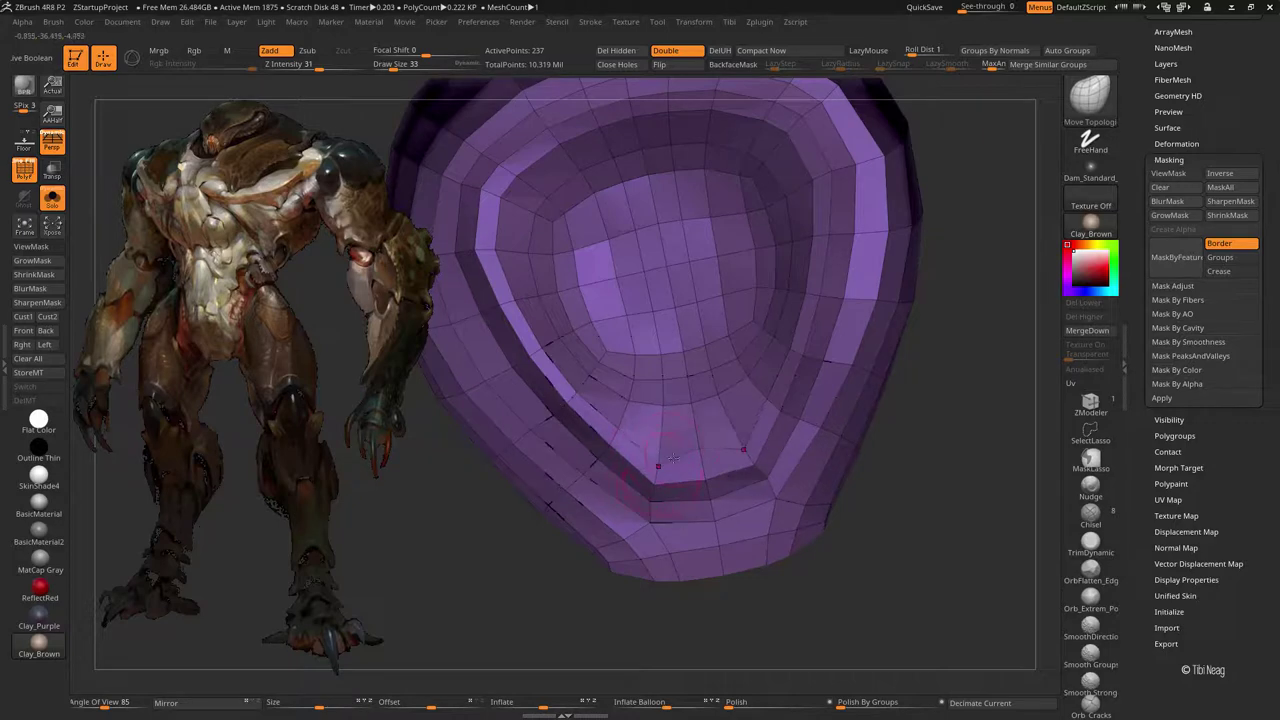
left_click_drag(617, 428, 525, 428)
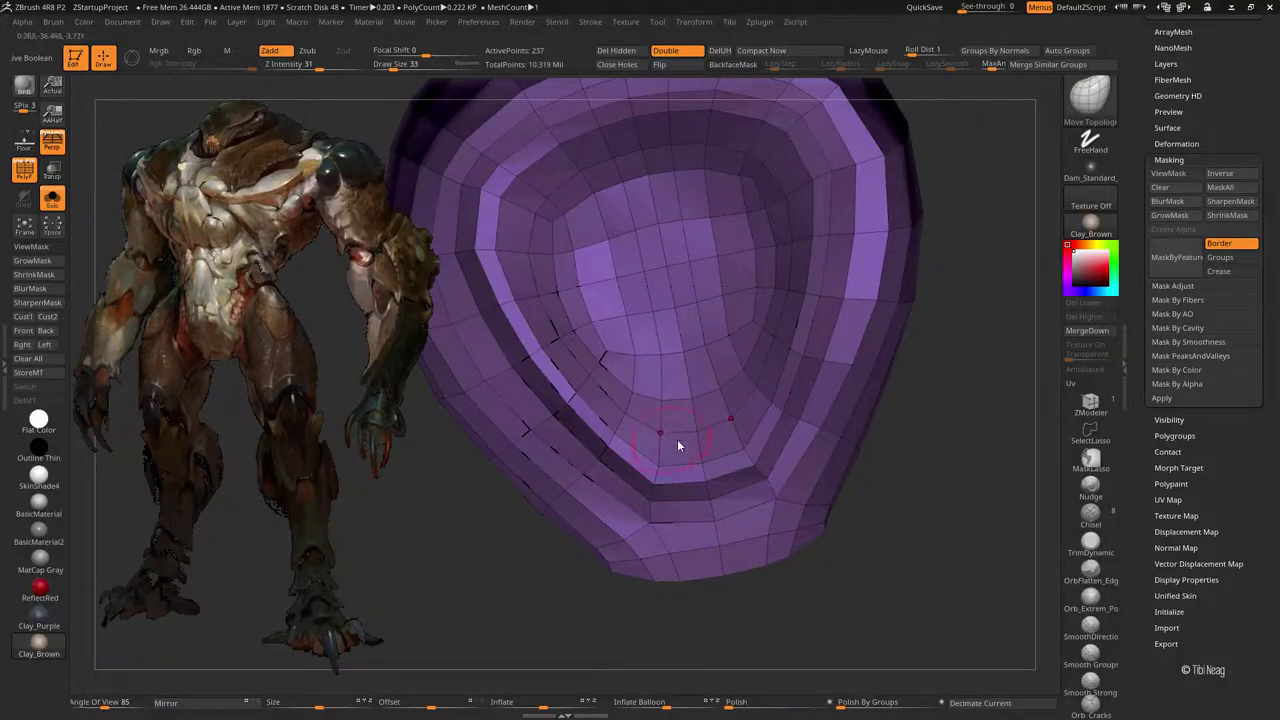
left_click_drag(930, 480, 931, 506)
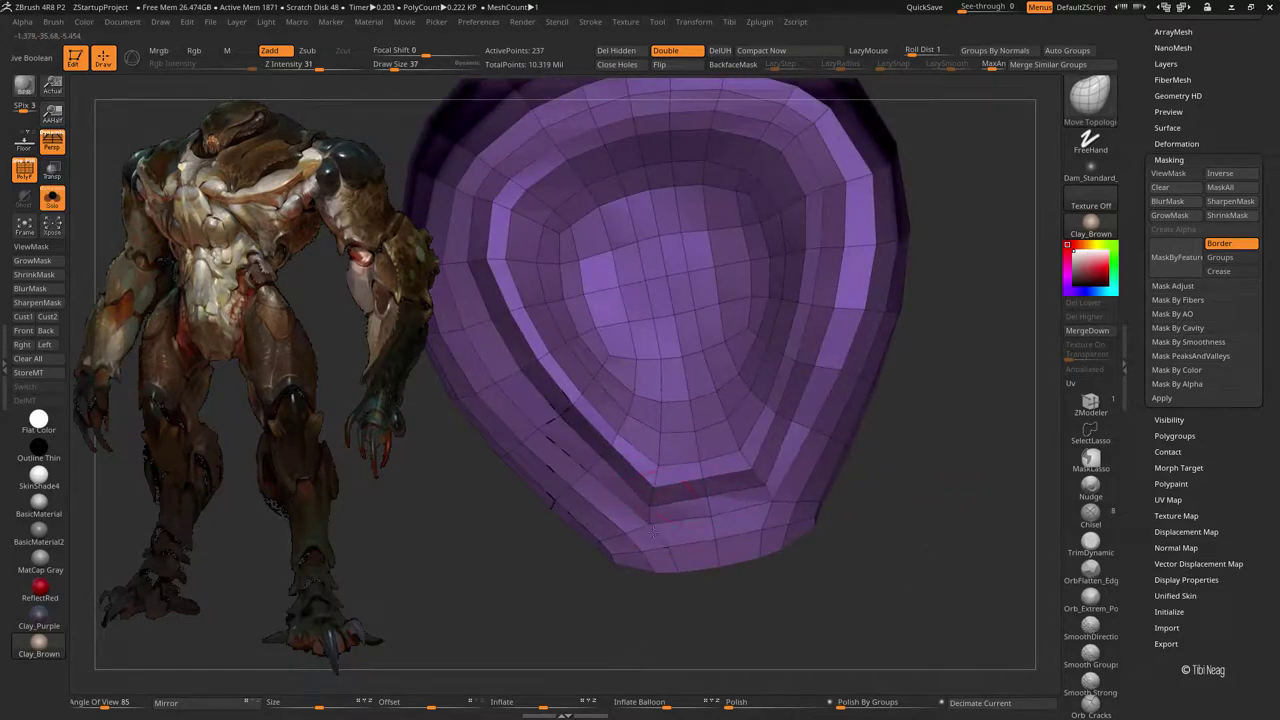
left_click_drag(652, 532, 703, 478)
mouse_move(630, 459)
left_mouse_down()
mouse_move(608, 413)
mouse_move(487, 318)
left_mouse_up()
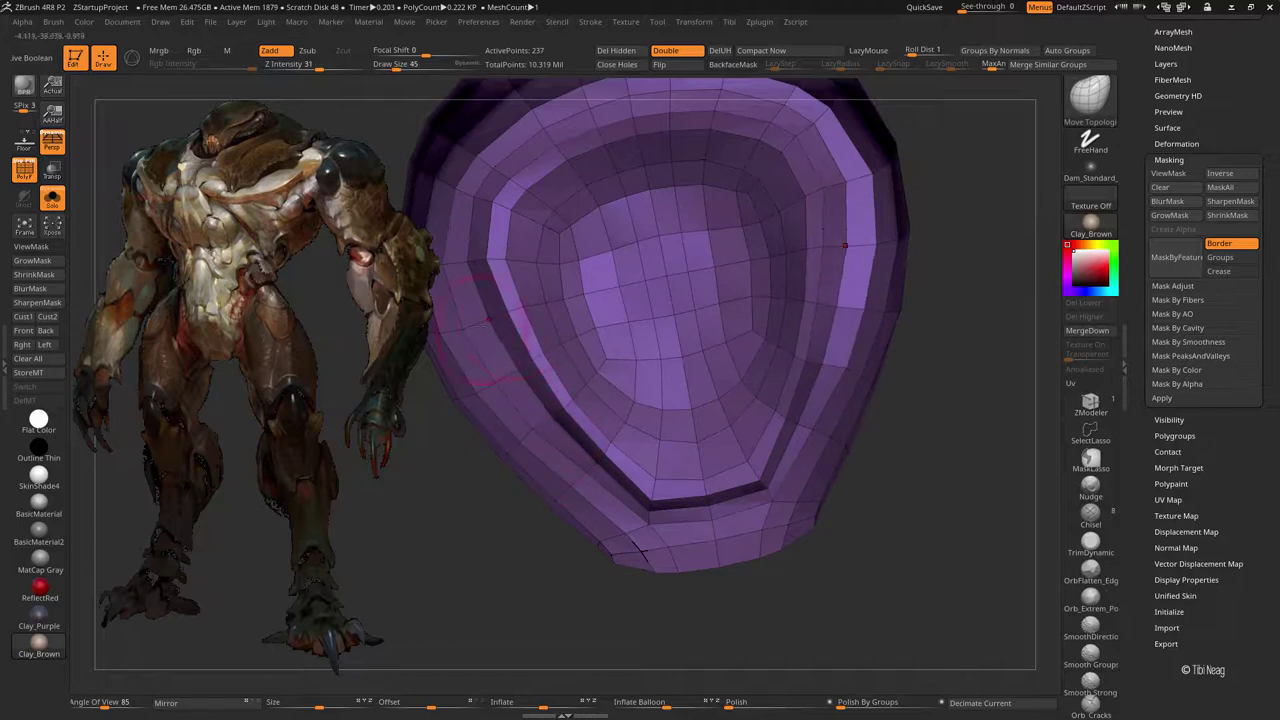
left_click_drag(500, 272, 651, 152)
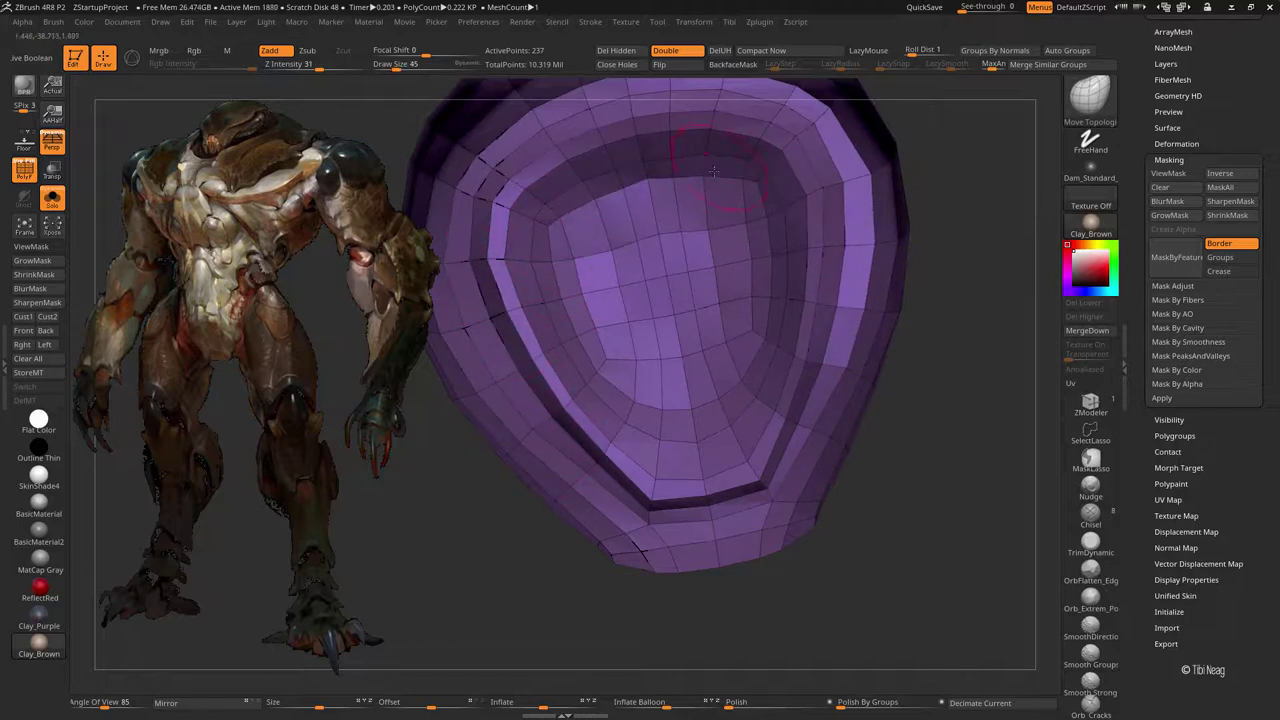
key("shift")
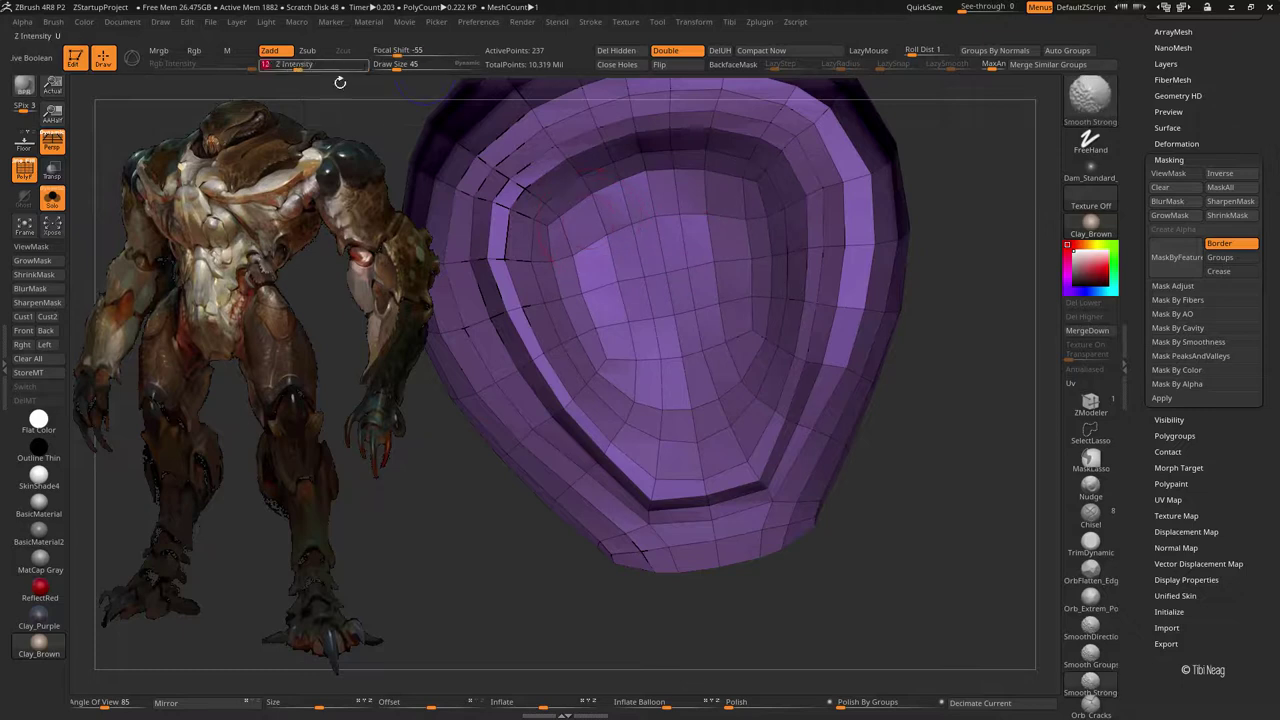
mouse_move(604, 238)
left_mouse_down("shift")
mouse_move(526, 286)
mouse_move(651, 400)
mouse_move(690, 415)
mouse_move(760, 207)
left_mouse_up("shift")
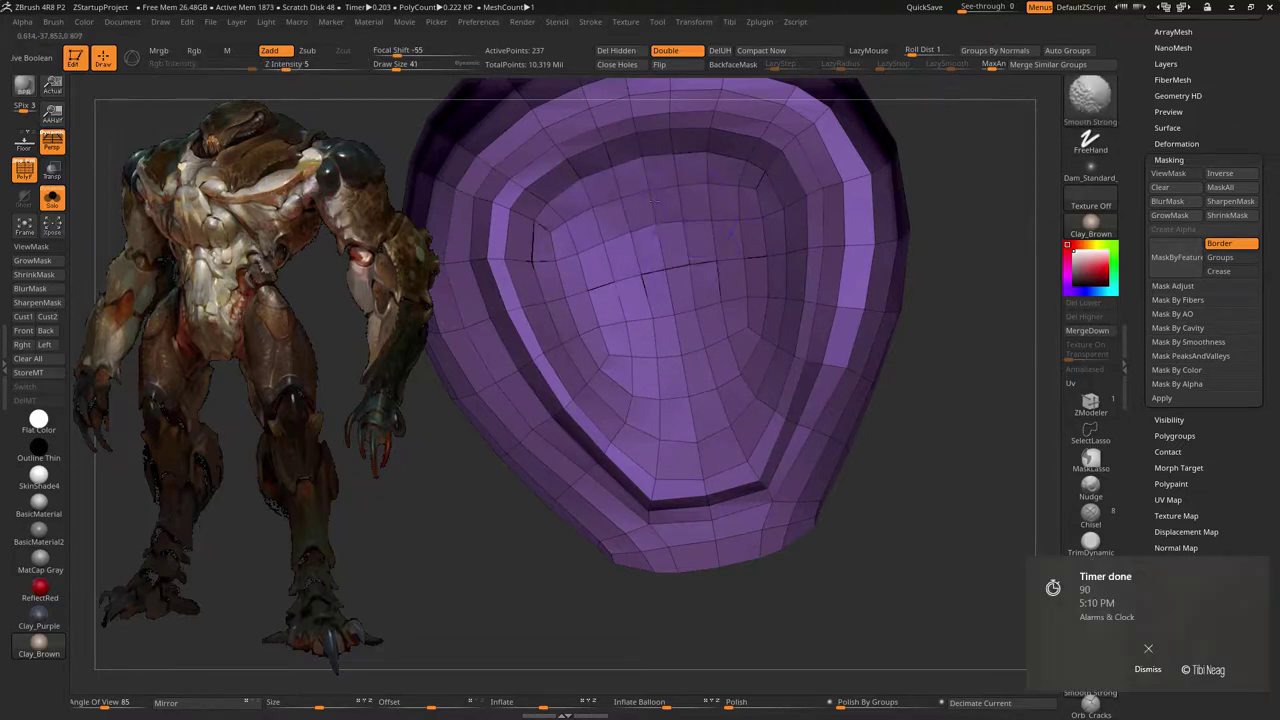